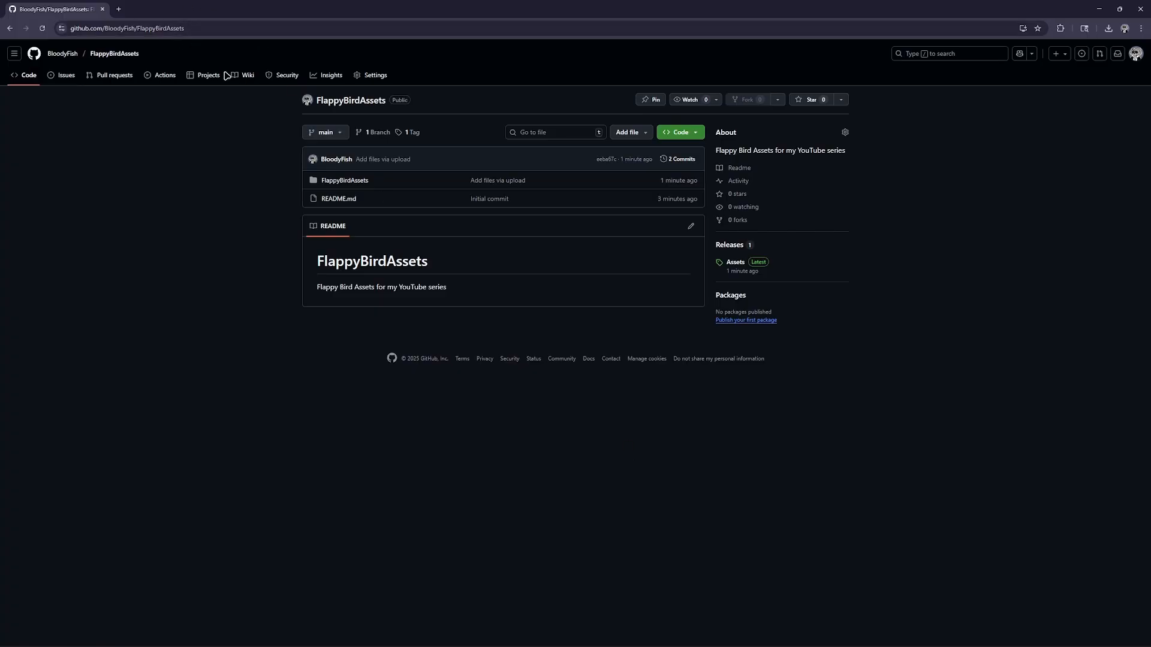
# Step: Download the zip source code of the repository's Assets release
pyautogui.click(180, 29)
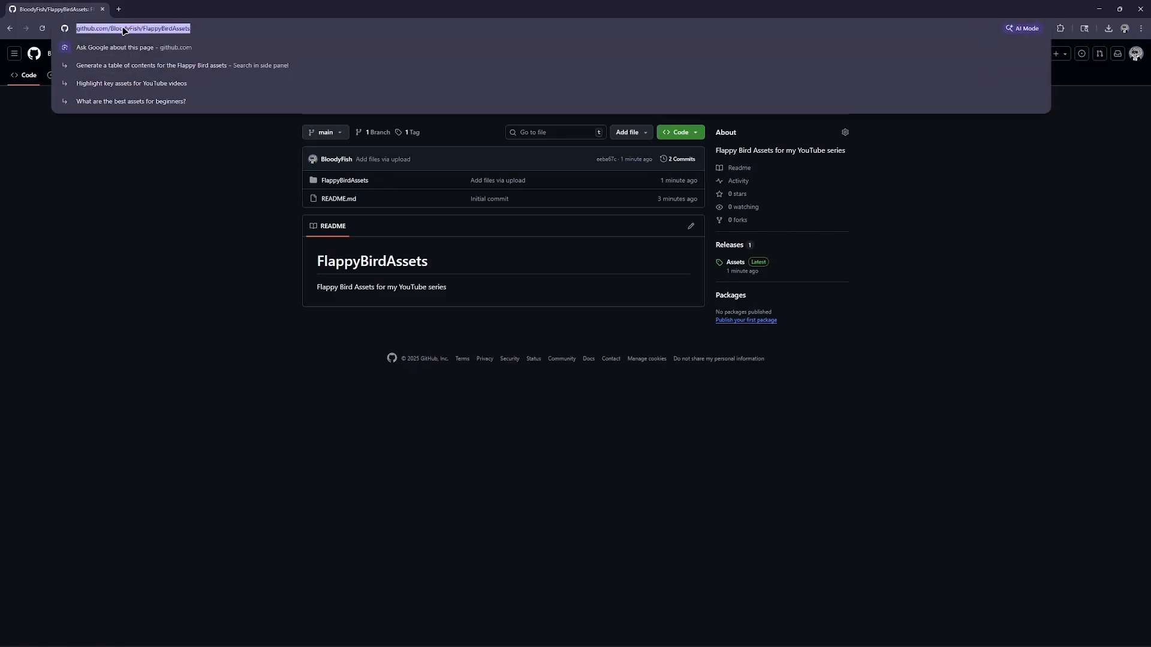
pyautogui.click(228, 207)
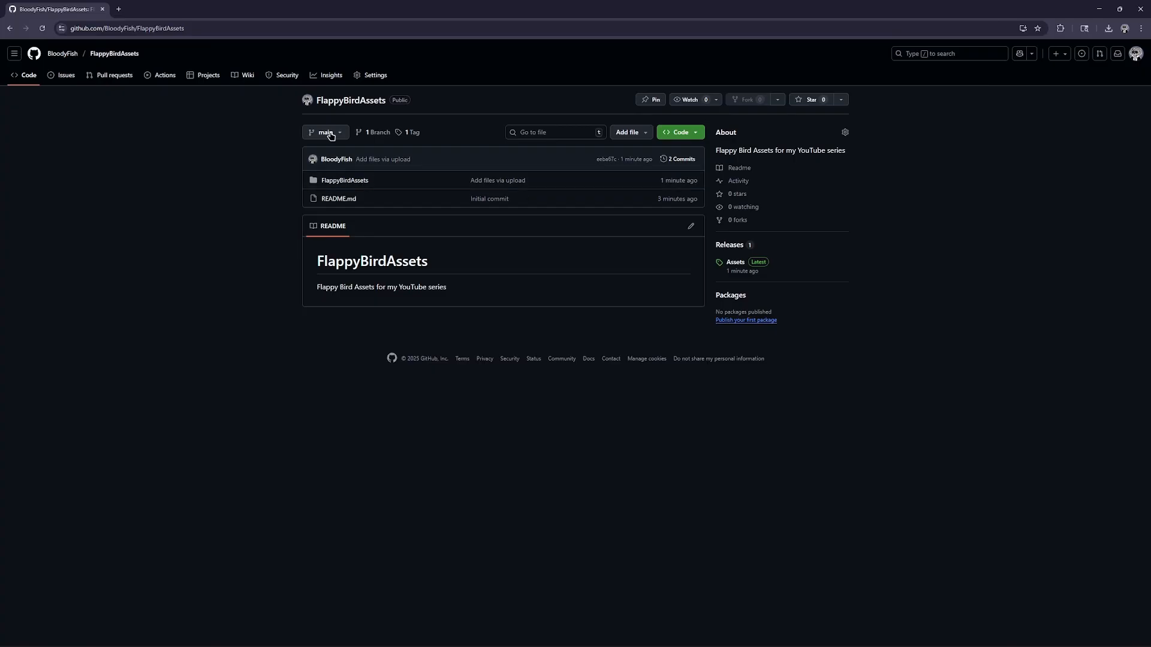
pyautogui.click(735, 262)
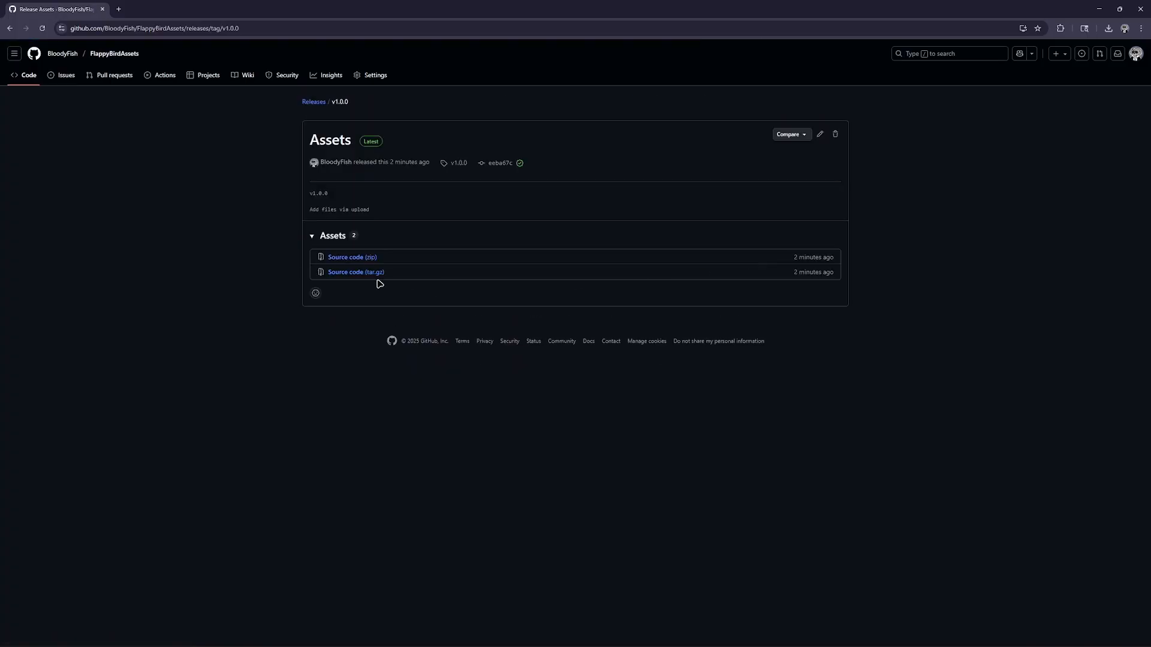
pyautogui.click(347, 261)
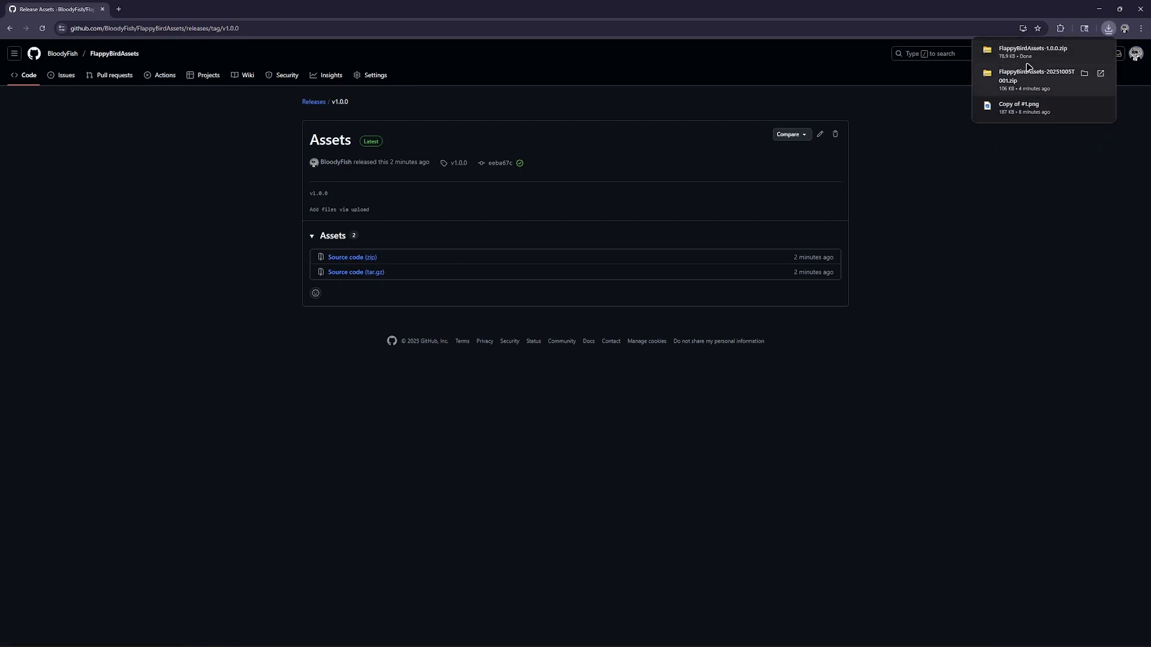
# Step: Open the downloaded FlappyBirdAssets-1.0.0 archive and look through its inner folder
pyautogui.click(1028, 59)
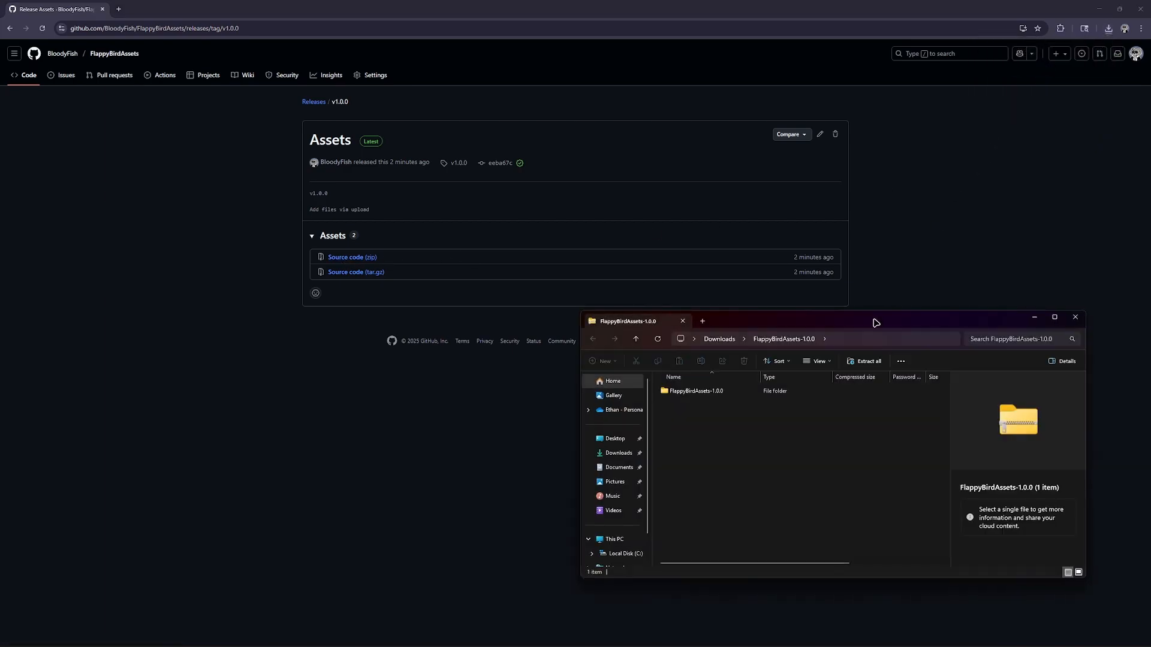
pyautogui.moveTo(876, 322); pyautogui.dragTo(666, 189)
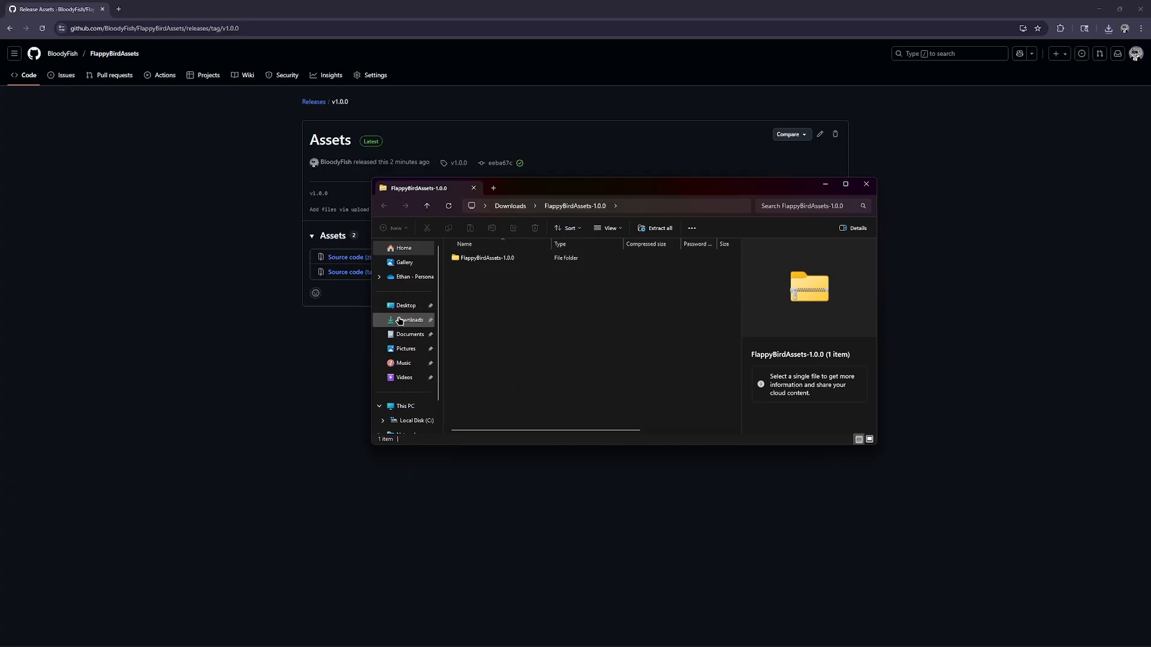
pyautogui.doubleClick(500, 257)
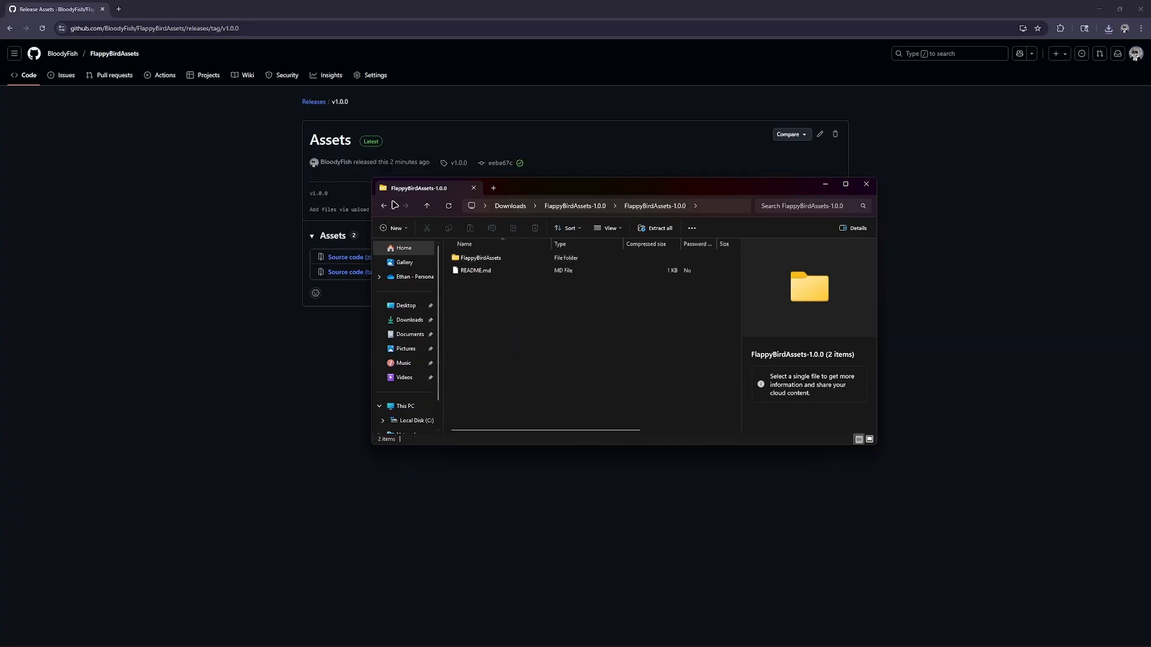
pyautogui.click(384, 206)
# Step: Extract the FlappyBirdAssets-1.0.0 archive from the Downloads folder to the default destination
pyautogui.click(409, 320)
pyautogui.click(497, 271)
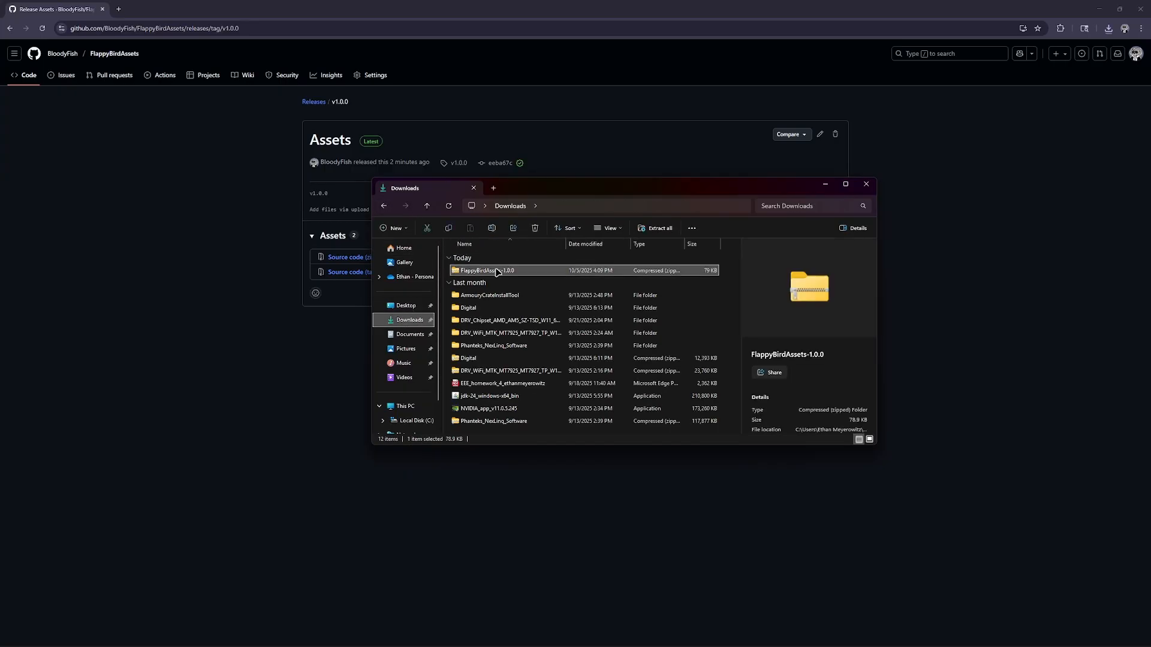
pyautogui.rightClick(497, 271)
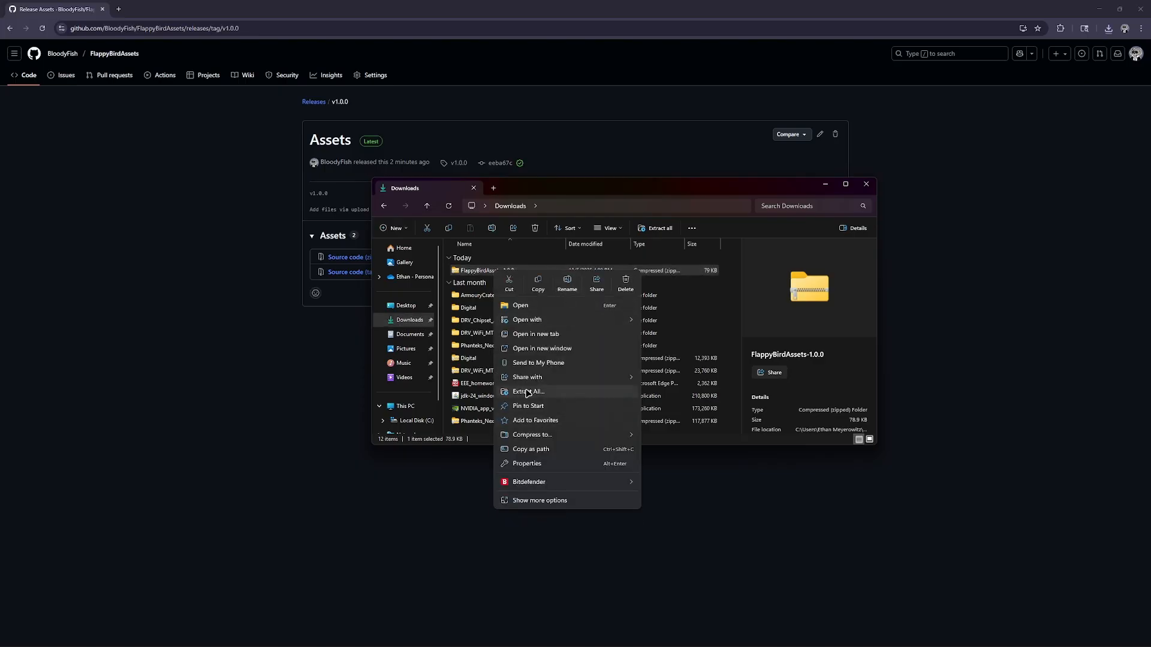
pyautogui.click(470, 276)
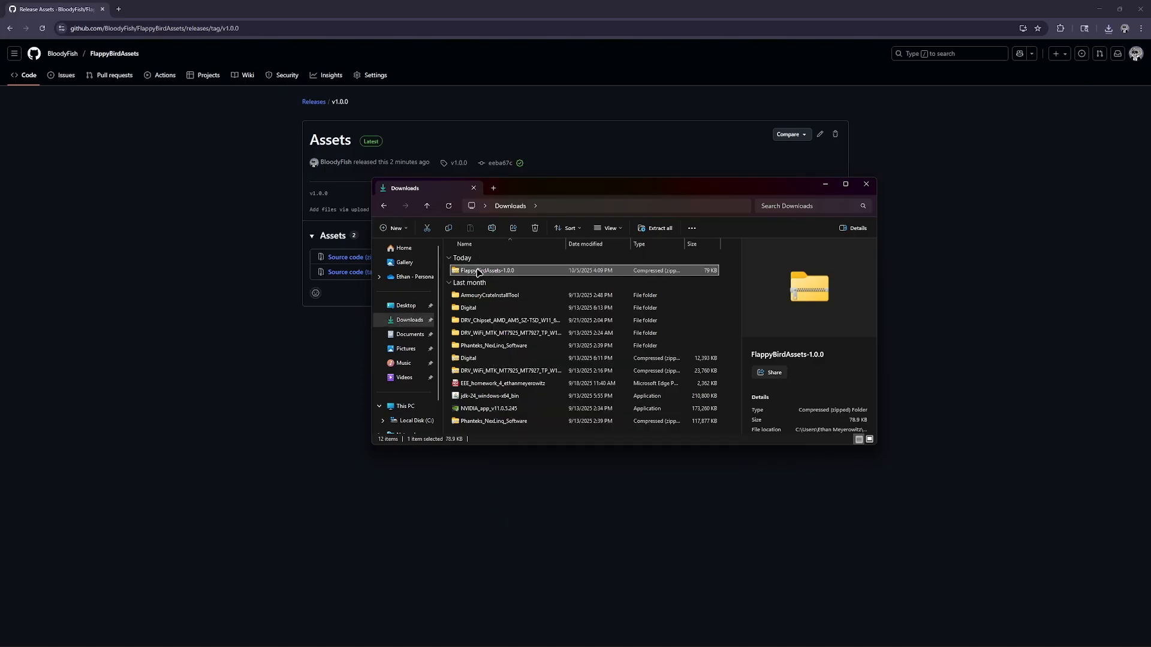
pyautogui.rightClick(478, 273)
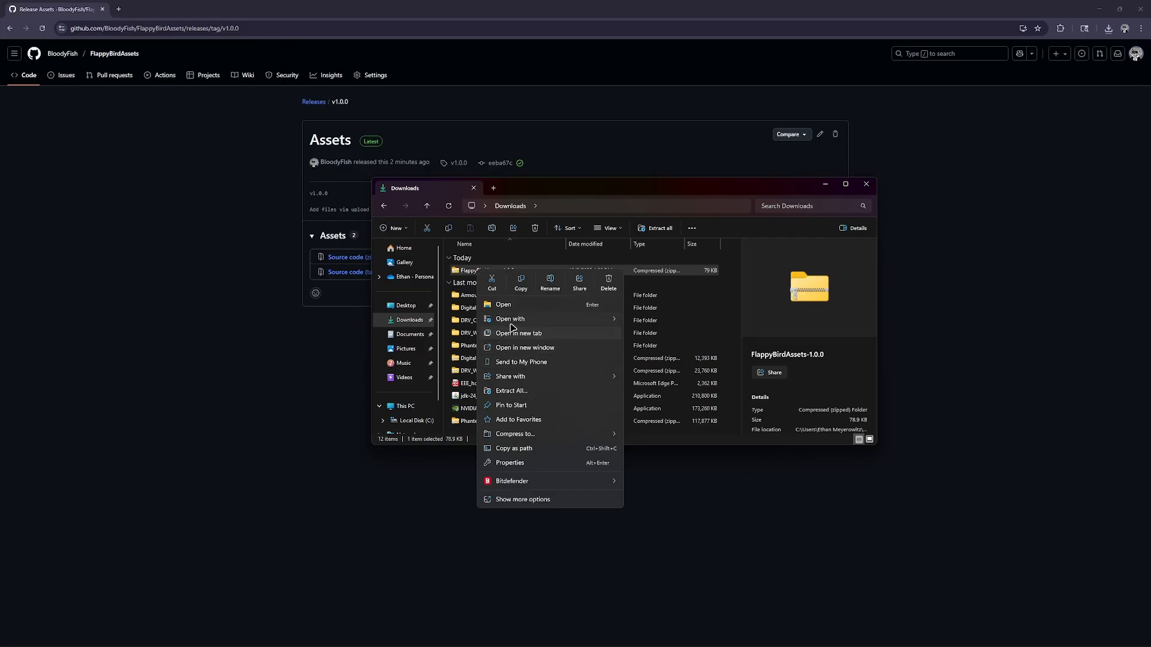
pyautogui.click(511, 390)
pyautogui.click(657, 412)
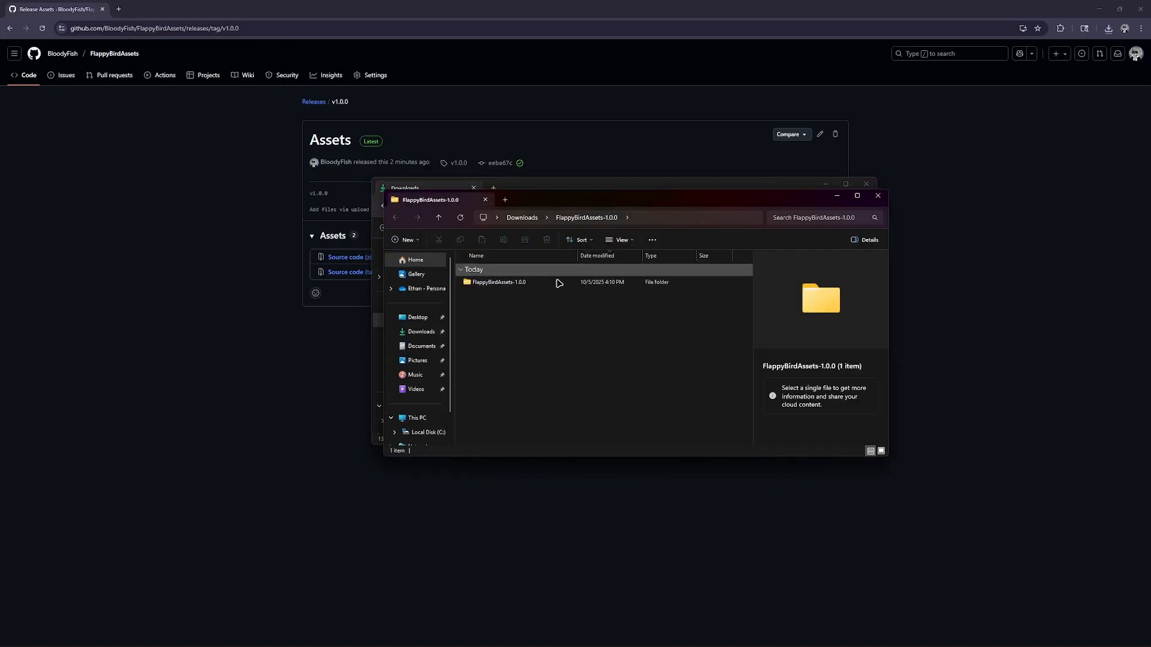
# Step: Open the FlappyBirdAssets folder inside the extracted files and close the leftover Downloads window
pyautogui.click(515, 285)
pyautogui.doubleClick(515, 286)
pyautogui.doubleClick(505, 295)
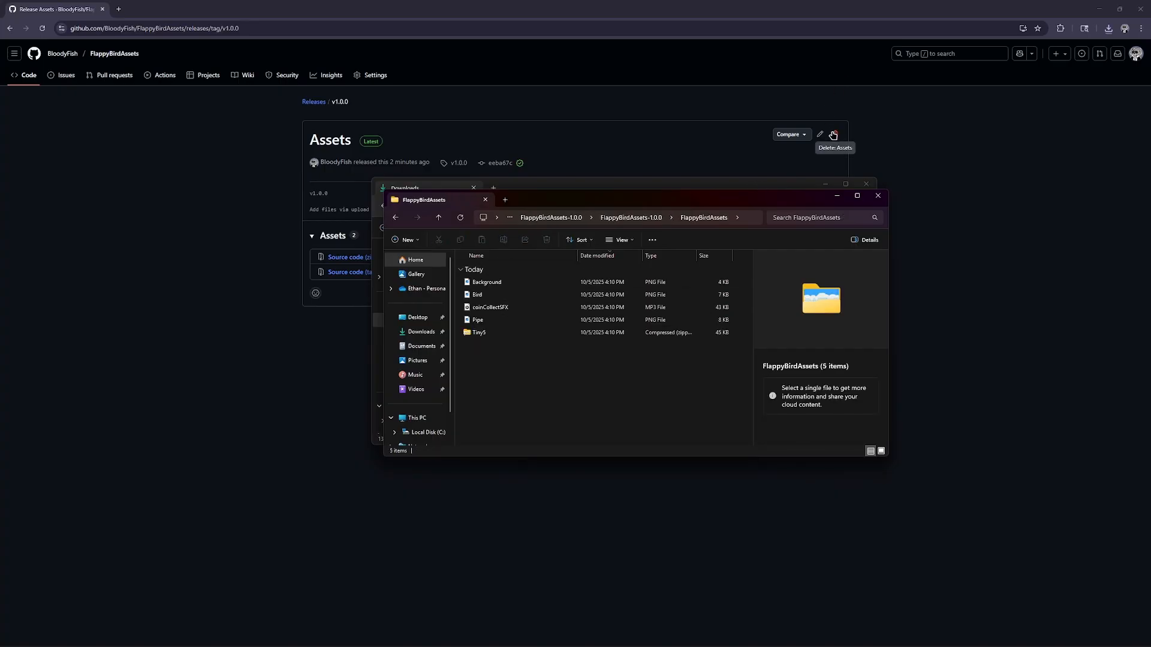
pyautogui.moveTo(611, 203); pyautogui.dragTo(645, 168)
pyautogui.click(869, 186)
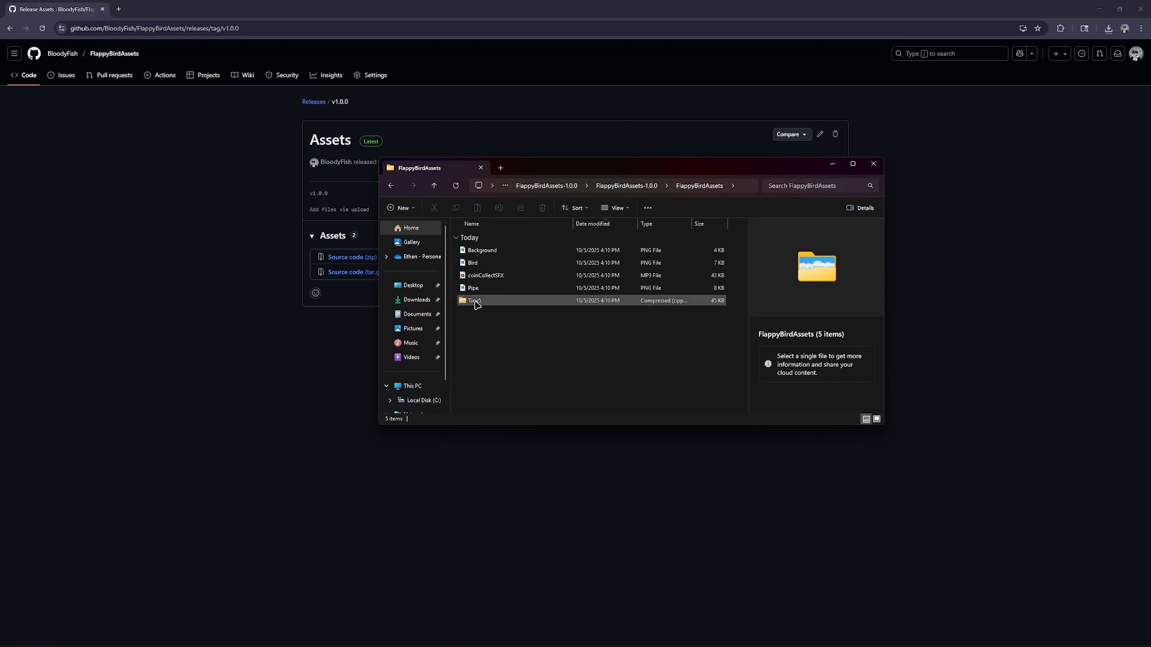
# Step: Extract the Tiny5 archive in the FlappyBirdAssets folder, and close the file windows and the browser
pyautogui.rightClick(475, 306)
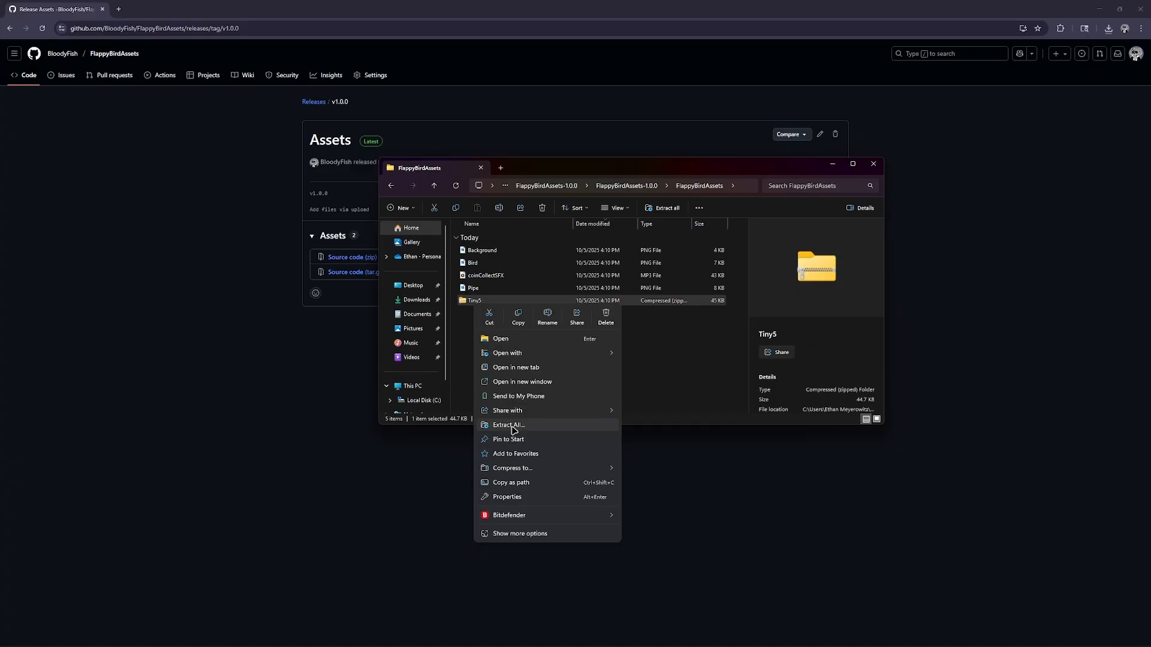
pyautogui.click(509, 425)
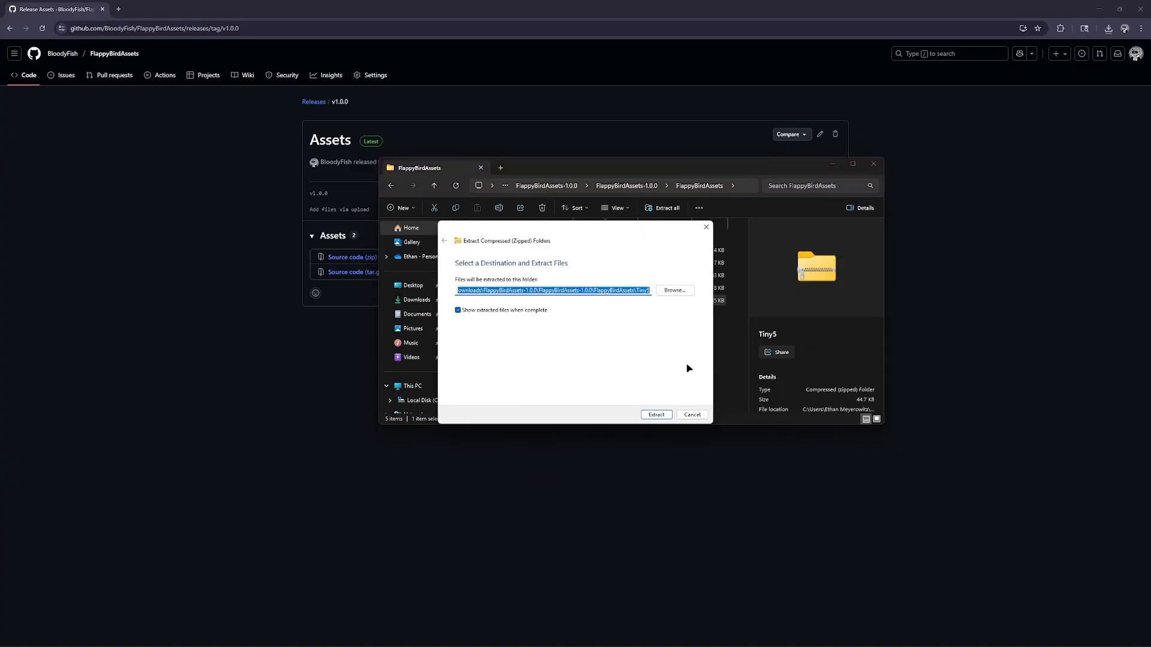
pyautogui.click(653, 415)
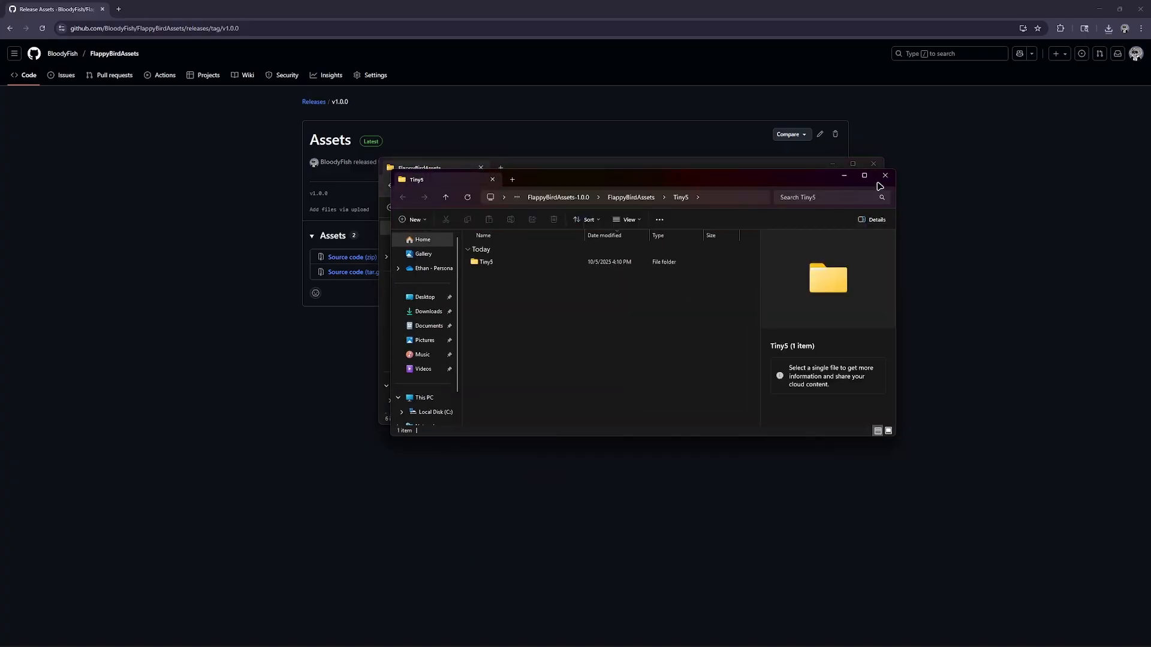
pyautogui.click(883, 175)
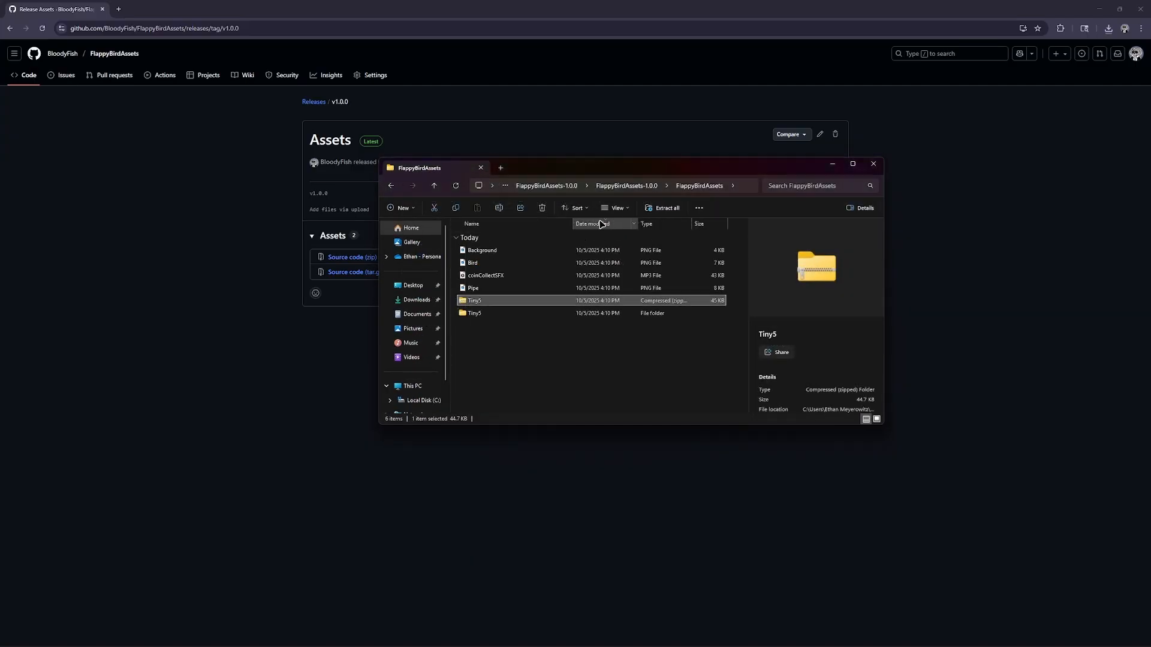
pyautogui.click(872, 165)
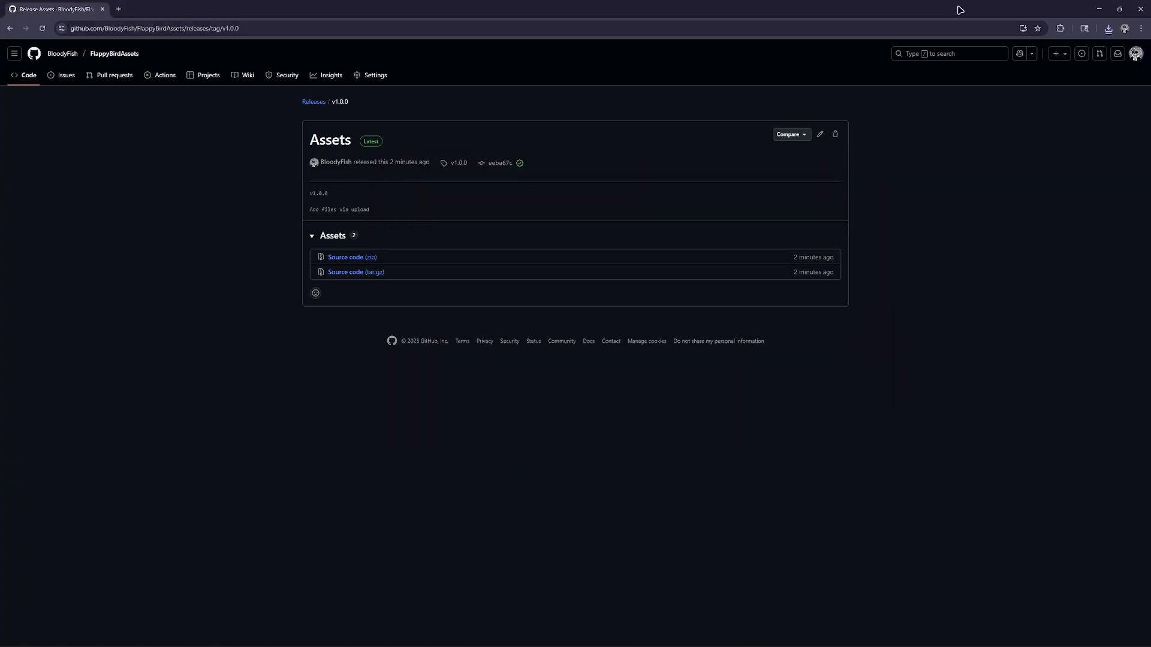
pyautogui.click(1140, 9)
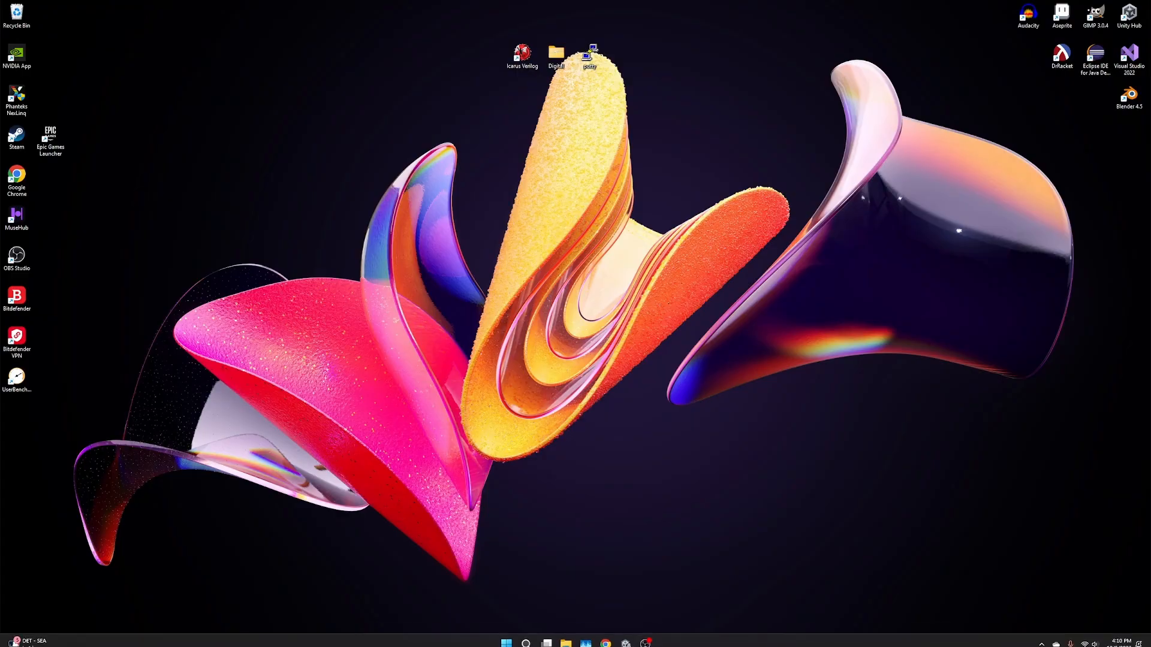
# Step: Switch to the flappy_bird project in Unity, un-maximize the Game view and show the root Assets folder
pyautogui.moveTo(626, 643)
pyautogui.click(584, 567)
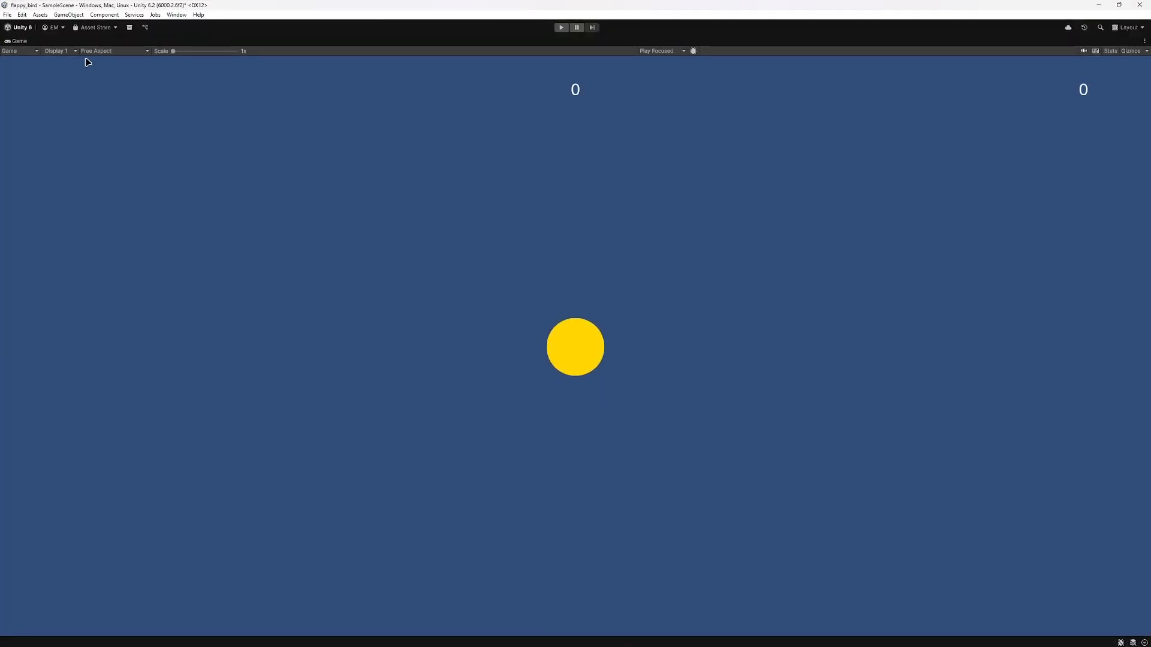
pyautogui.doubleClick(19, 42)
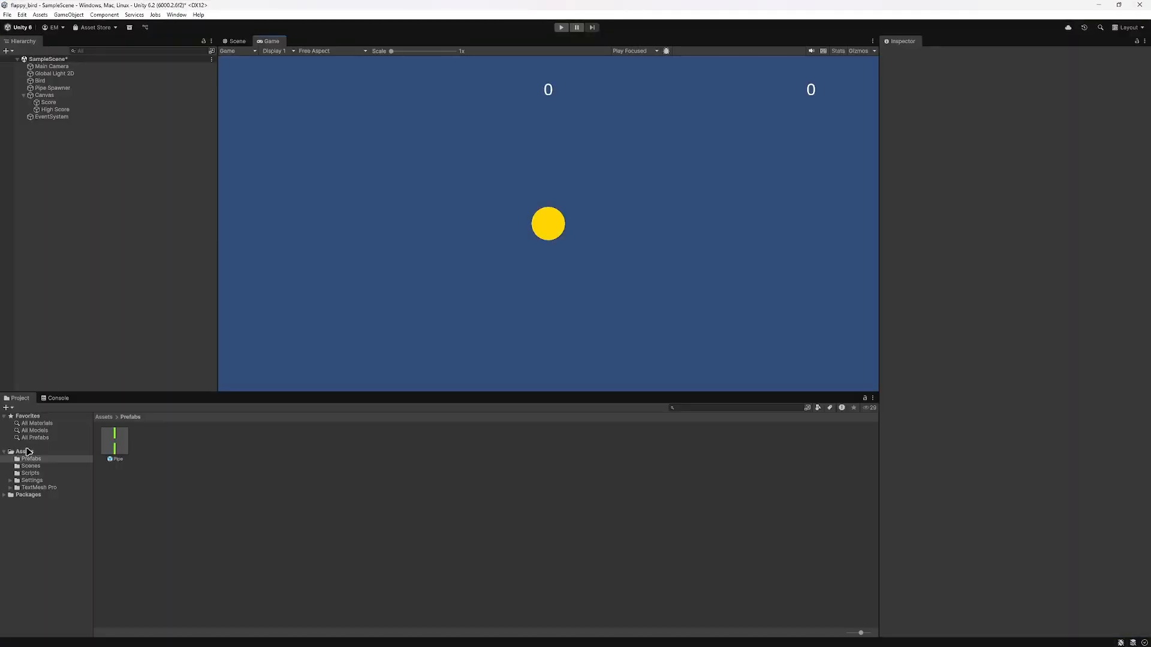
pyautogui.click(23, 451)
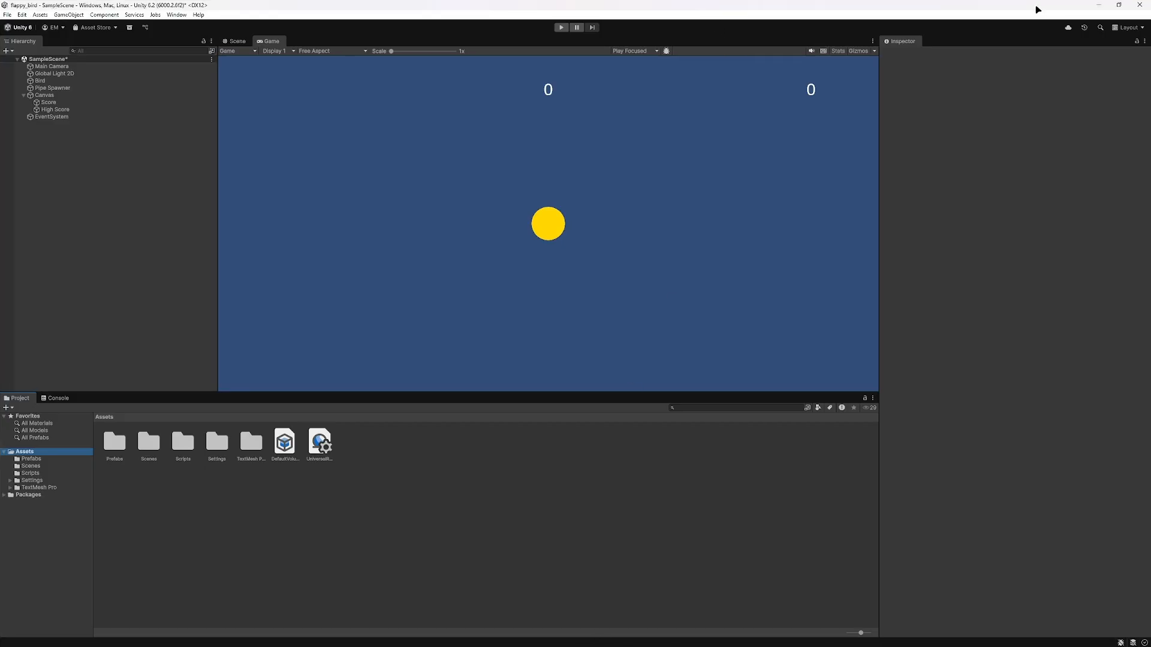
# Step: Bring up File Explorer over the Unity editor and go to the inner FlappyBirdAssets-1.0.0 folder in Downloads
pyautogui.click(1099, 5)
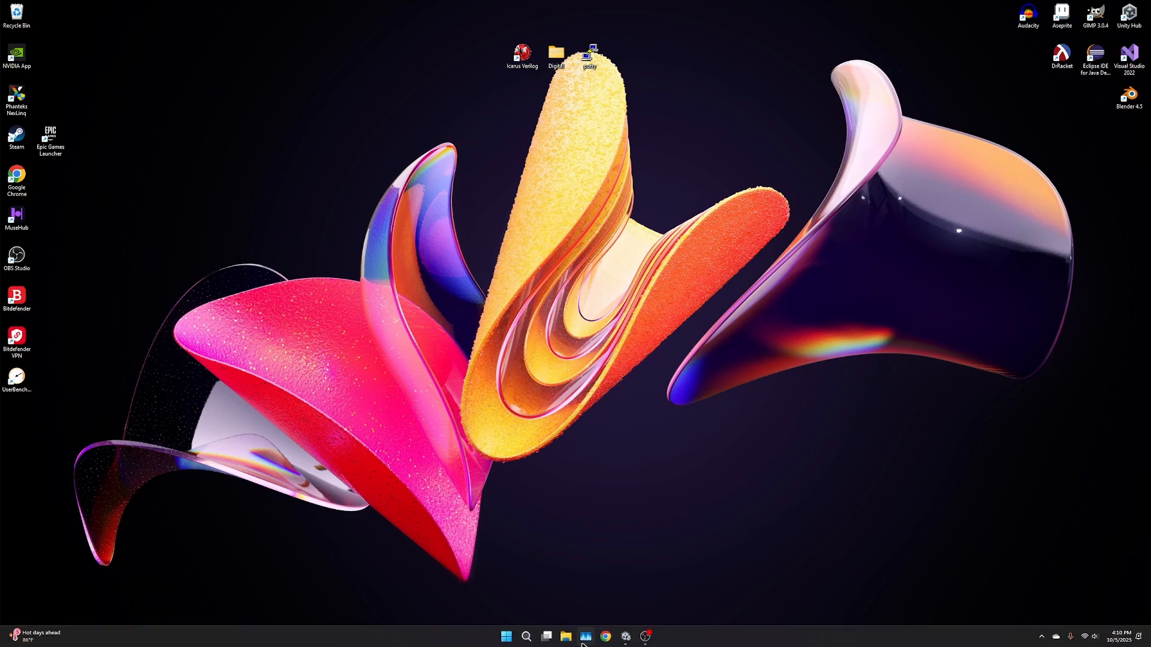
pyautogui.click(567, 639)
pyautogui.click(627, 639)
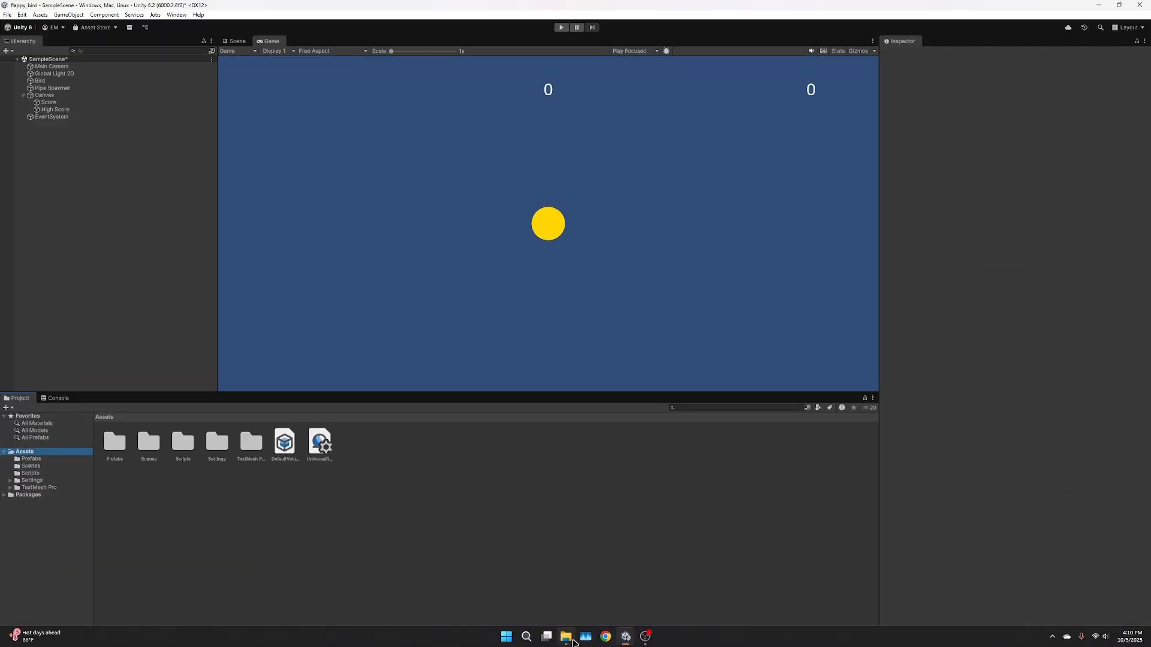
pyautogui.click(570, 639)
pyautogui.click(417, 299)
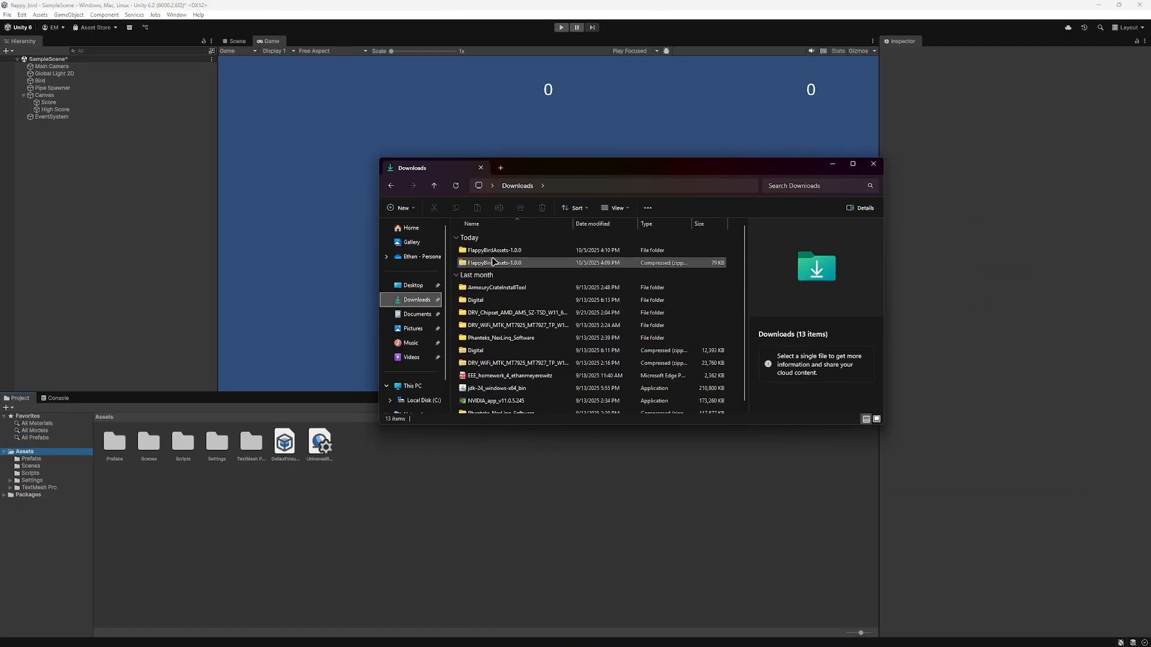
pyautogui.doubleClick(510, 252)
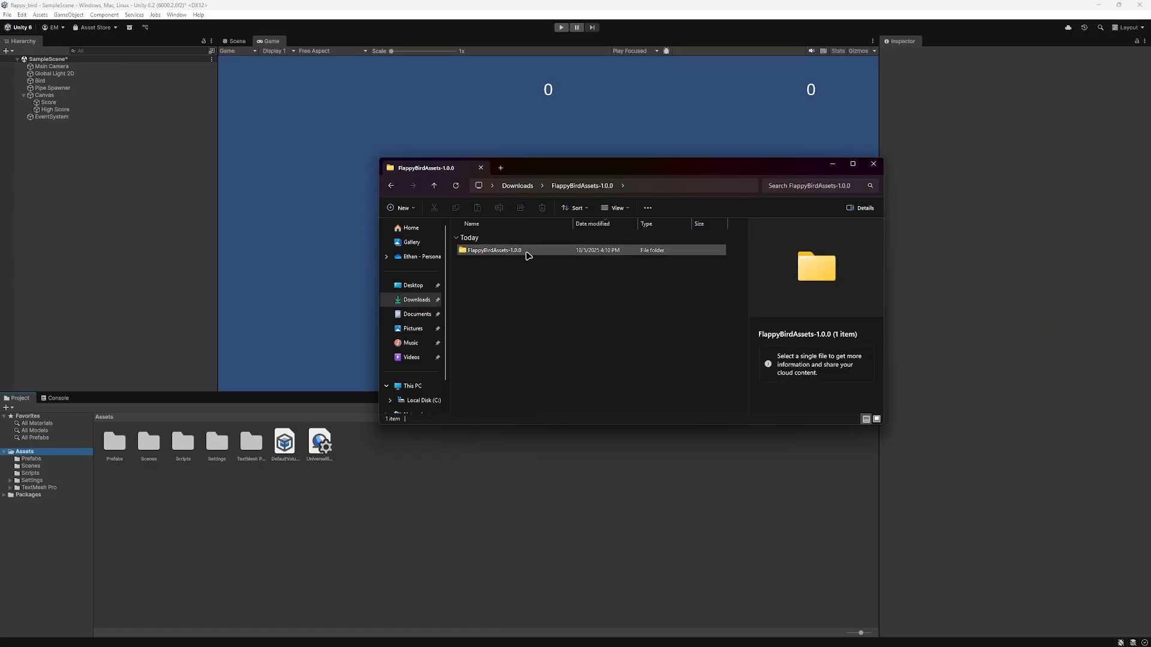
pyautogui.doubleClick(481, 251)
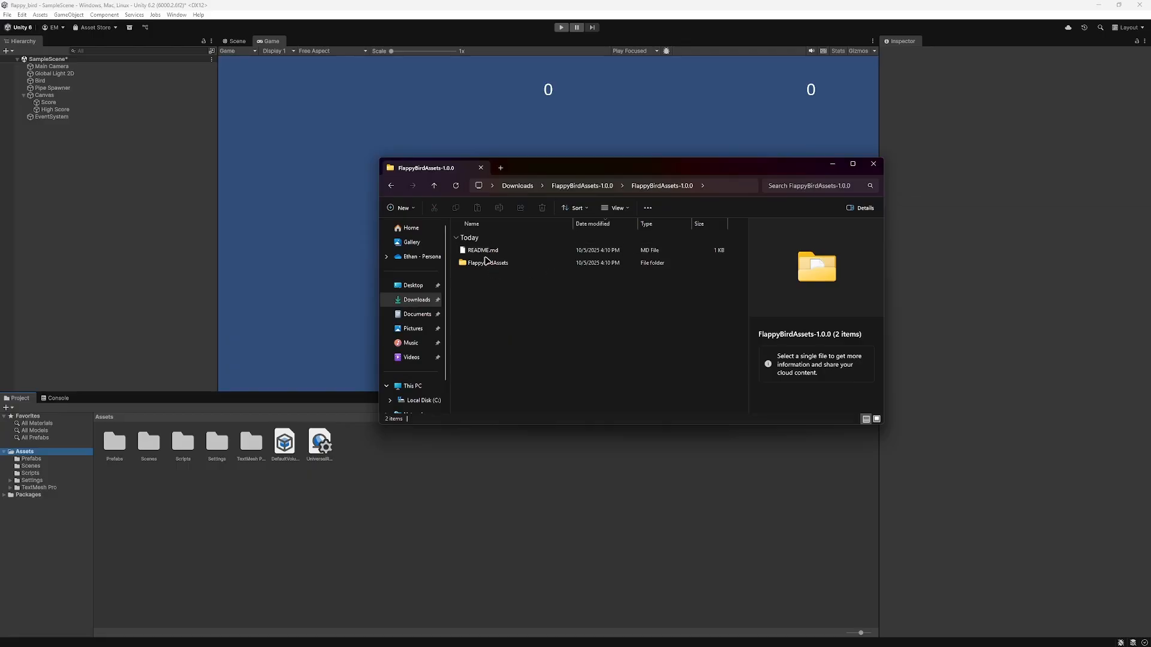
# Step: Check the FlappyBirdAssets folder's contents and import the whole folder into the Unity project's root Assets folder
pyautogui.doubleClick(484, 264)
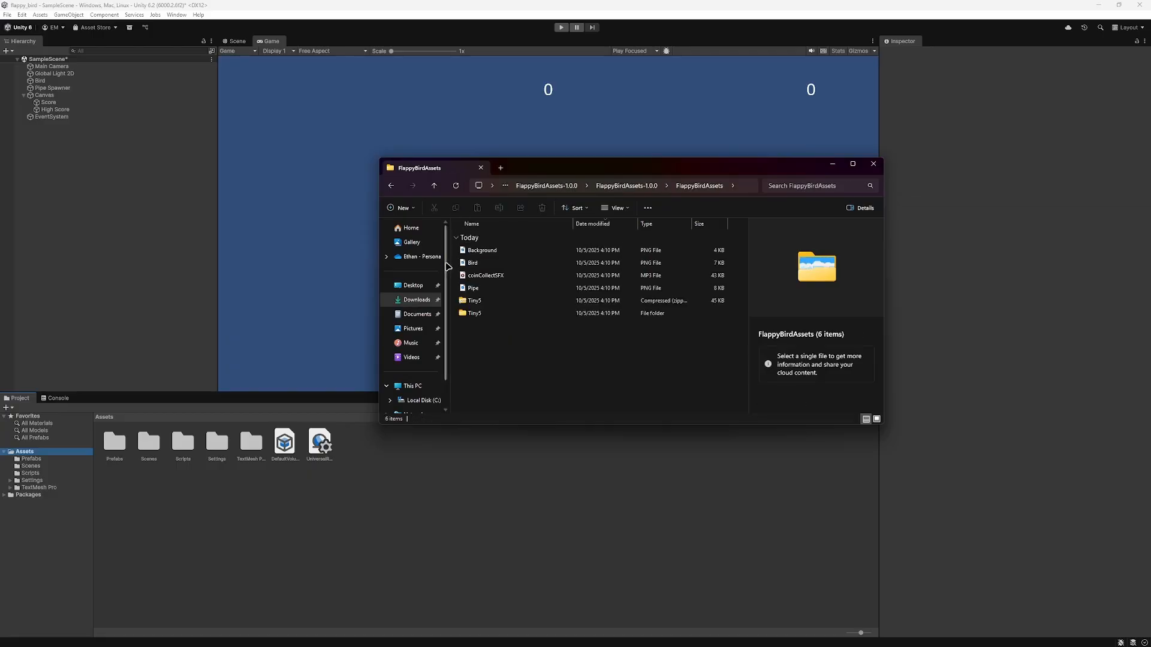
pyautogui.click(390, 186)
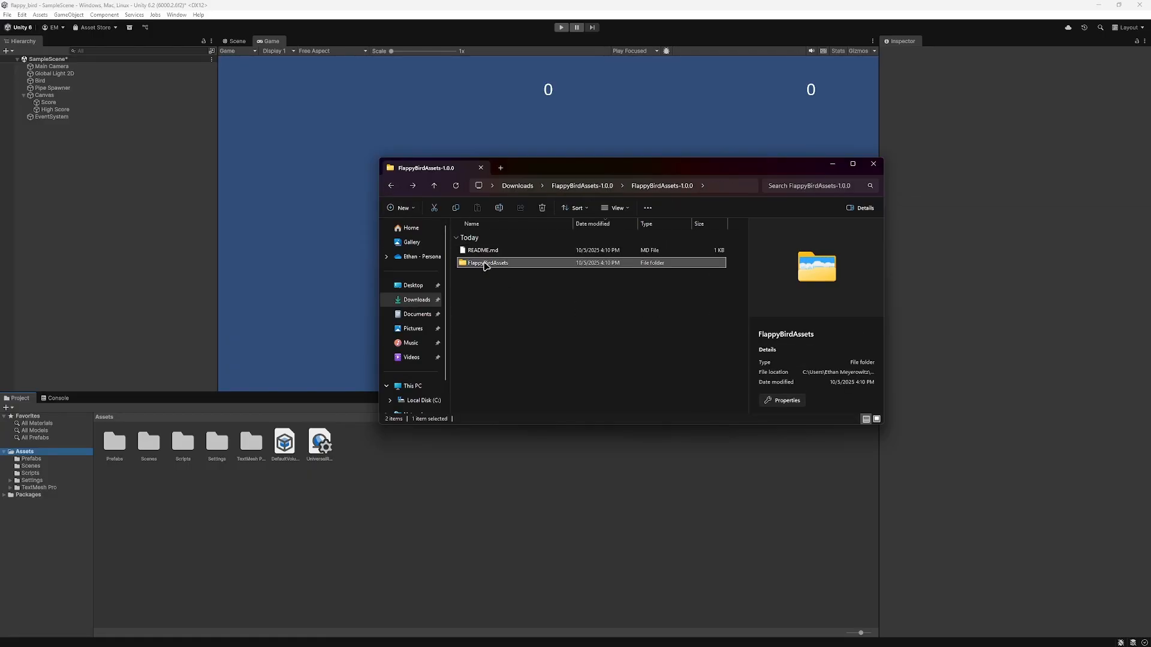
pyautogui.moveTo(486, 263); pyautogui.dragTo(155, 504)
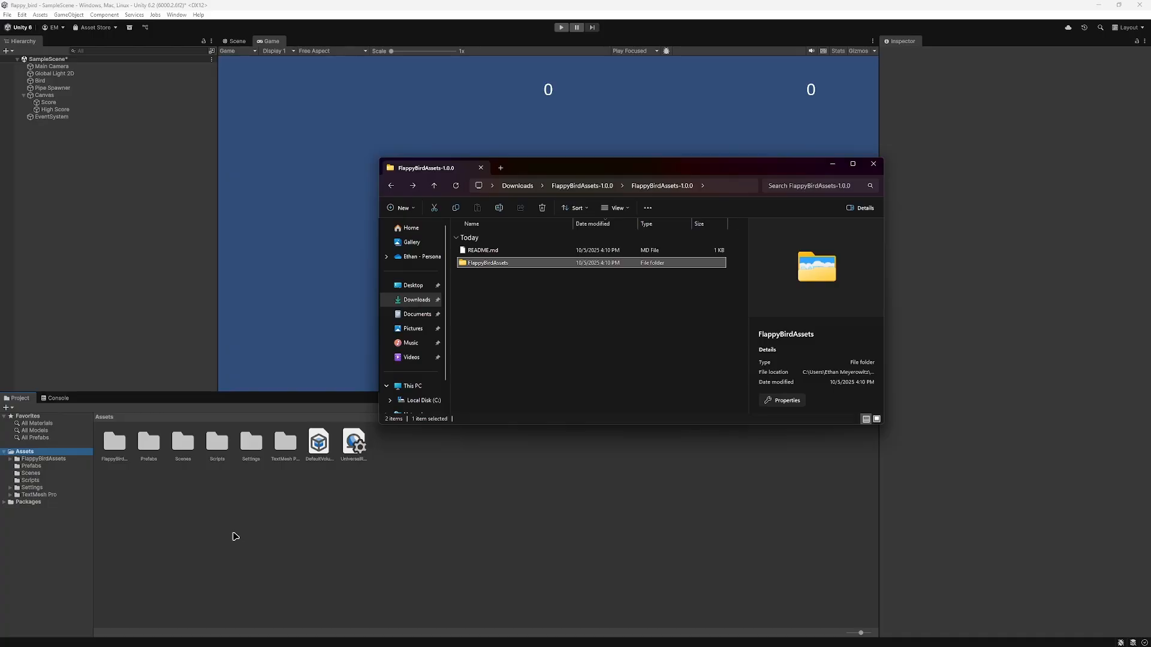
pyautogui.click(873, 164)
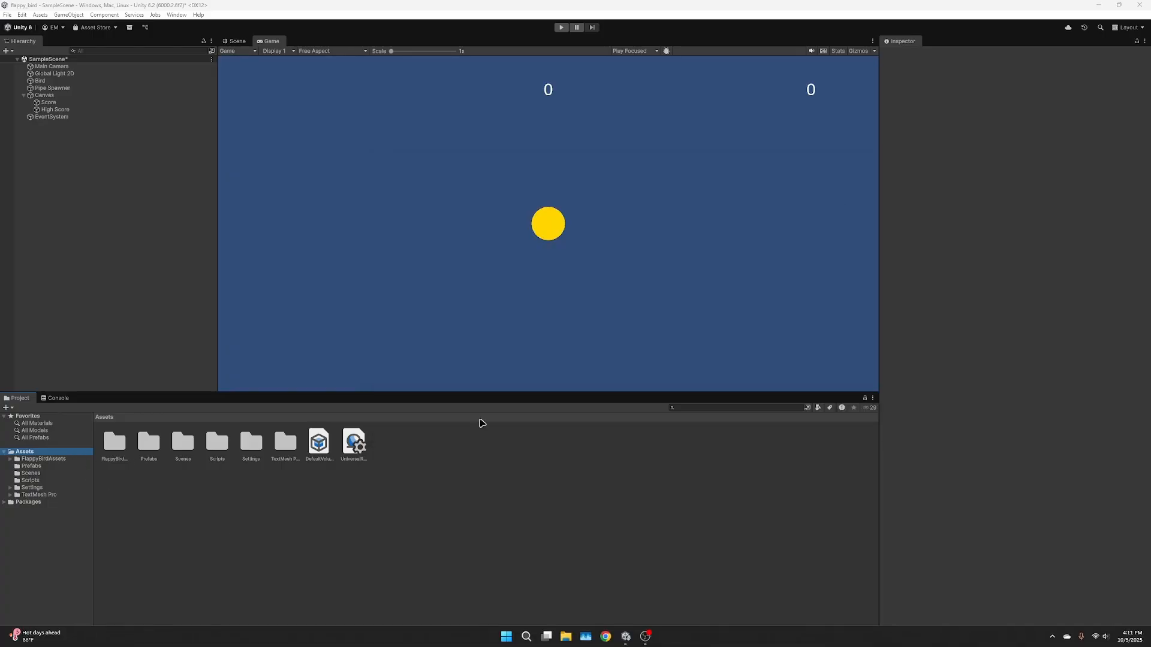
# Step: Open the imported FlappyBirdAssets folder and expand the Bird and Pipe textures to show their sprites
pyautogui.doubleClick(114, 444)
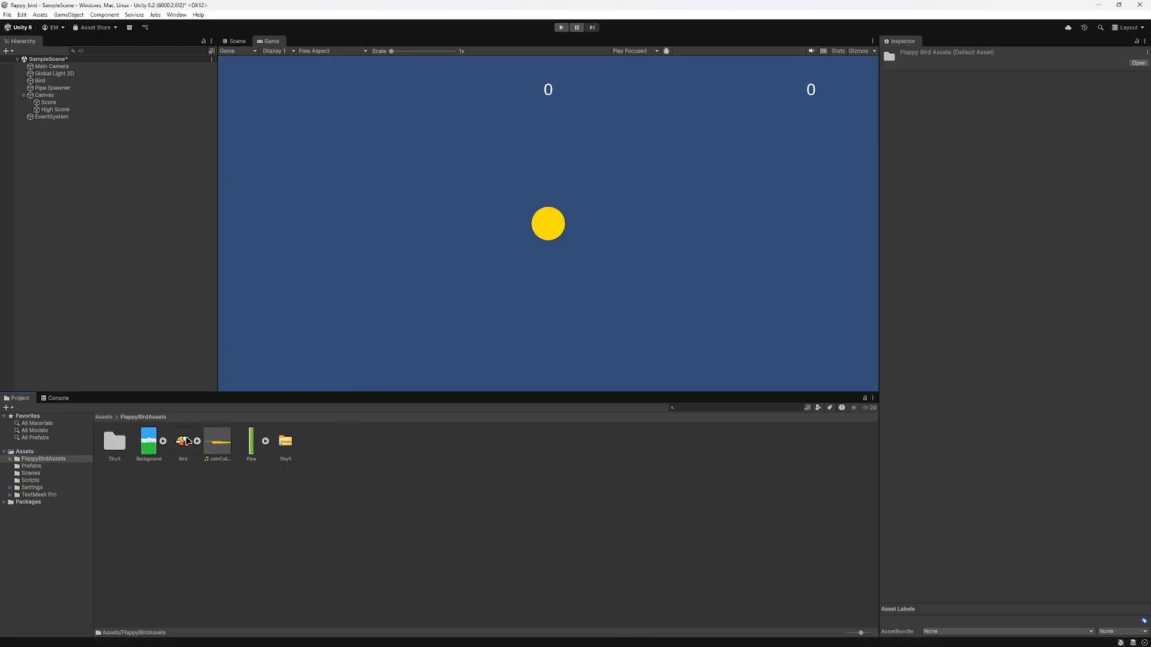
pyautogui.click(197, 443)
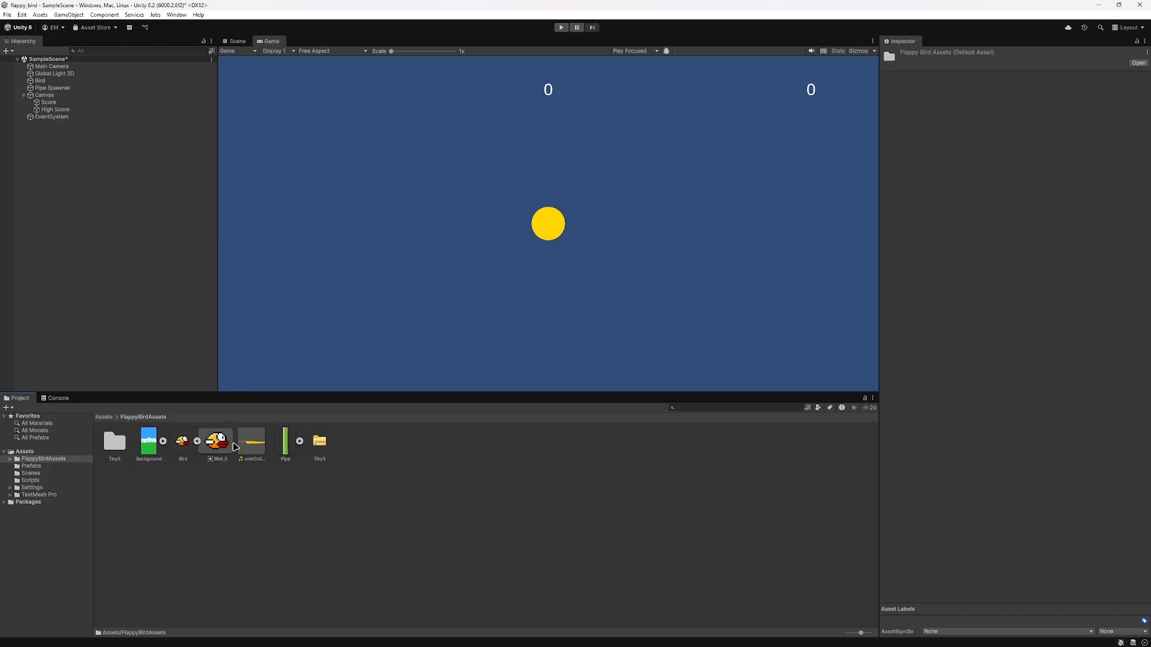
pyautogui.click(299, 443)
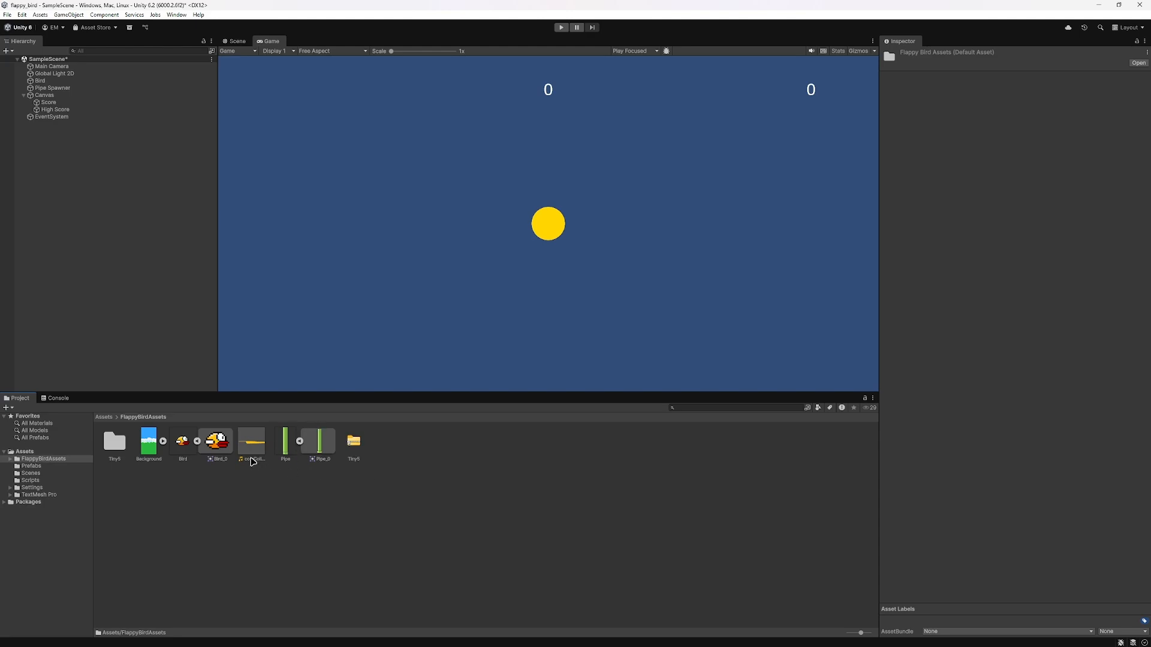
# Step: Look inside the two nested Tiny5 folders, then return to the FlappyBirdAssets folder
pyautogui.doubleClick(113, 446)
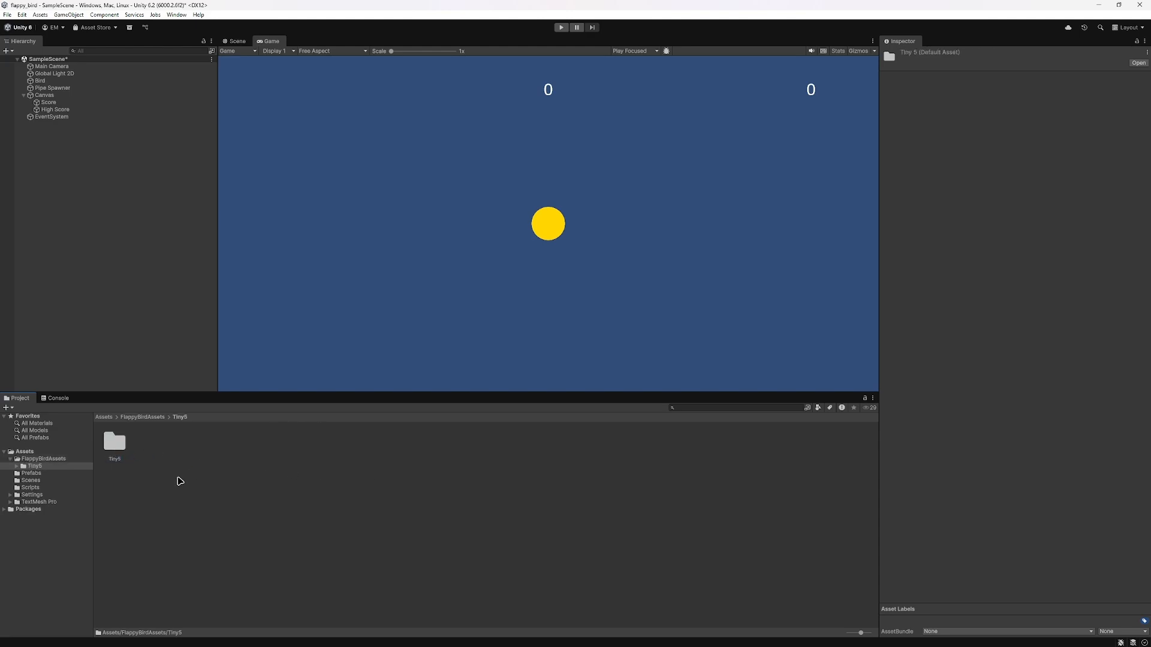
pyautogui.doubleClick(125, 448)
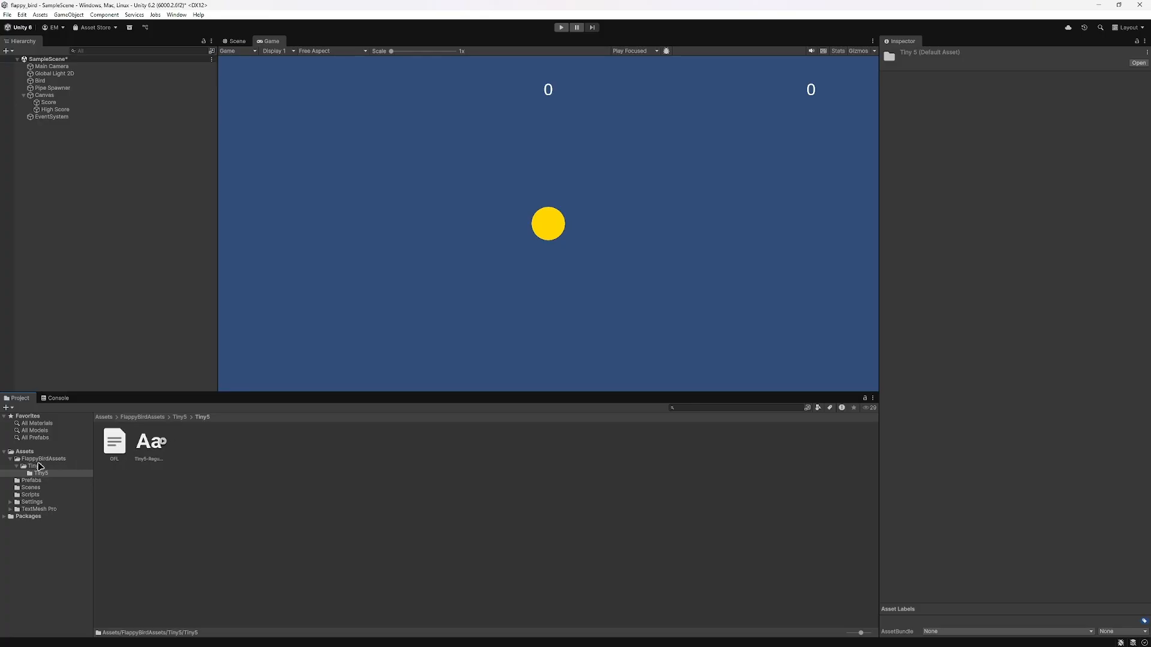
pyautogui.click(16, 466)
pyautogui.click(11, 460)
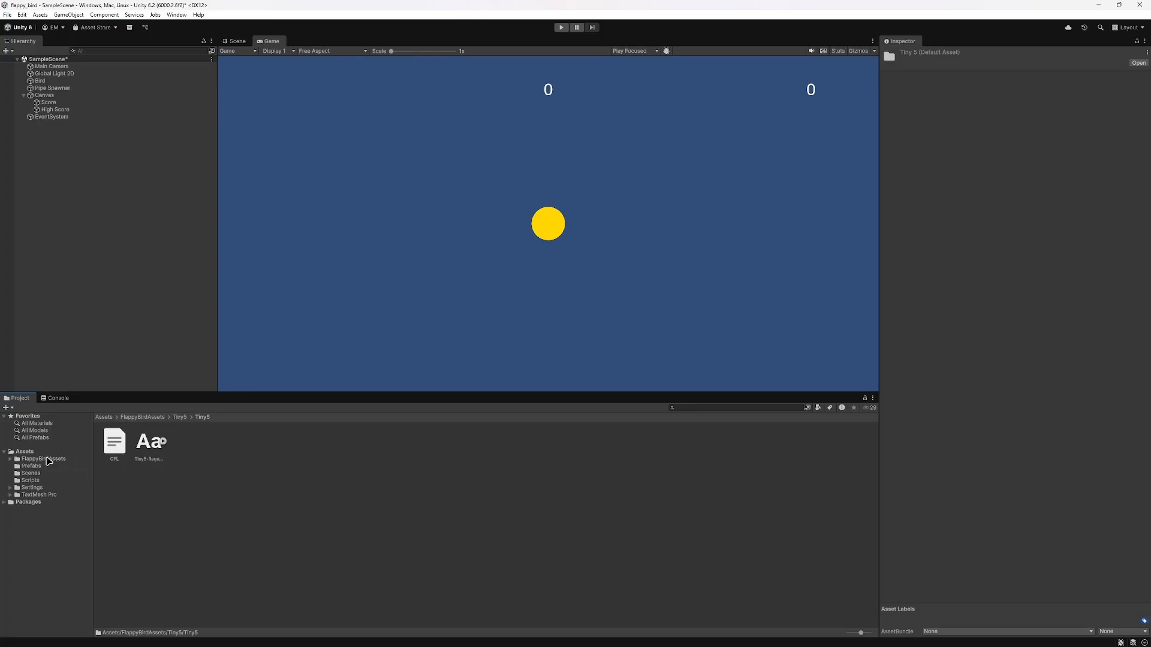
pyautogui.click(38, 453)
pyautogui.click(35, 460)
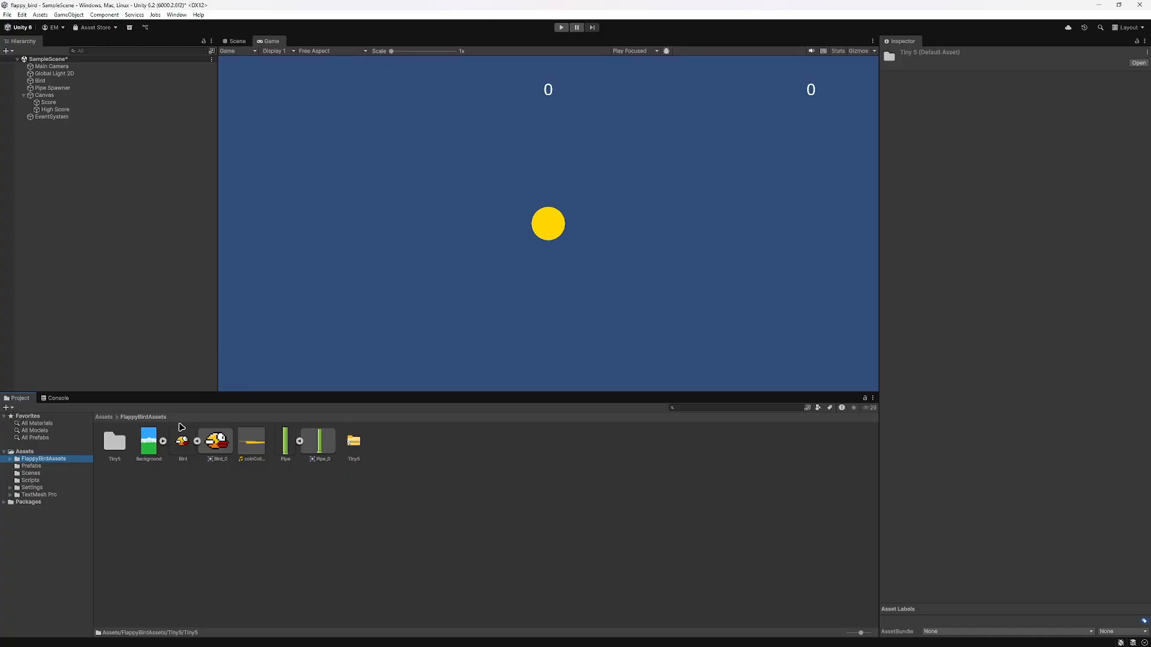
# Step: Select the Tiny5-Regular font in the inner Tiny5 folder and start creating a TMP font asset from it
pyautogui.doubleClick(114, 443)
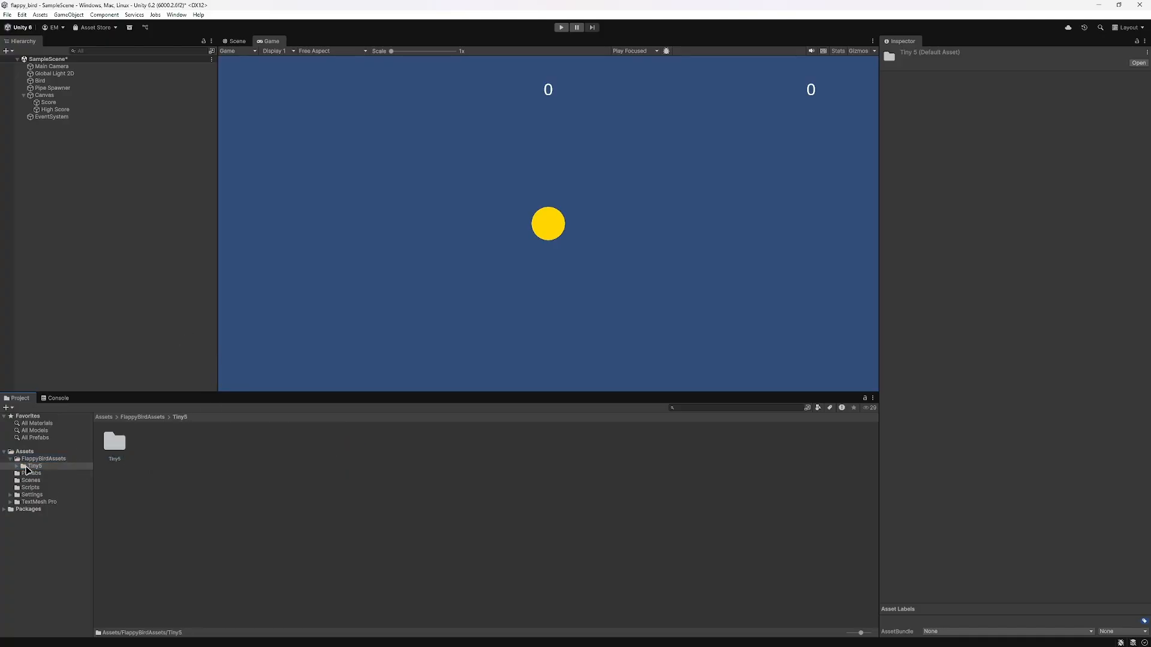
pyautogui.doubleClick(119, 445)
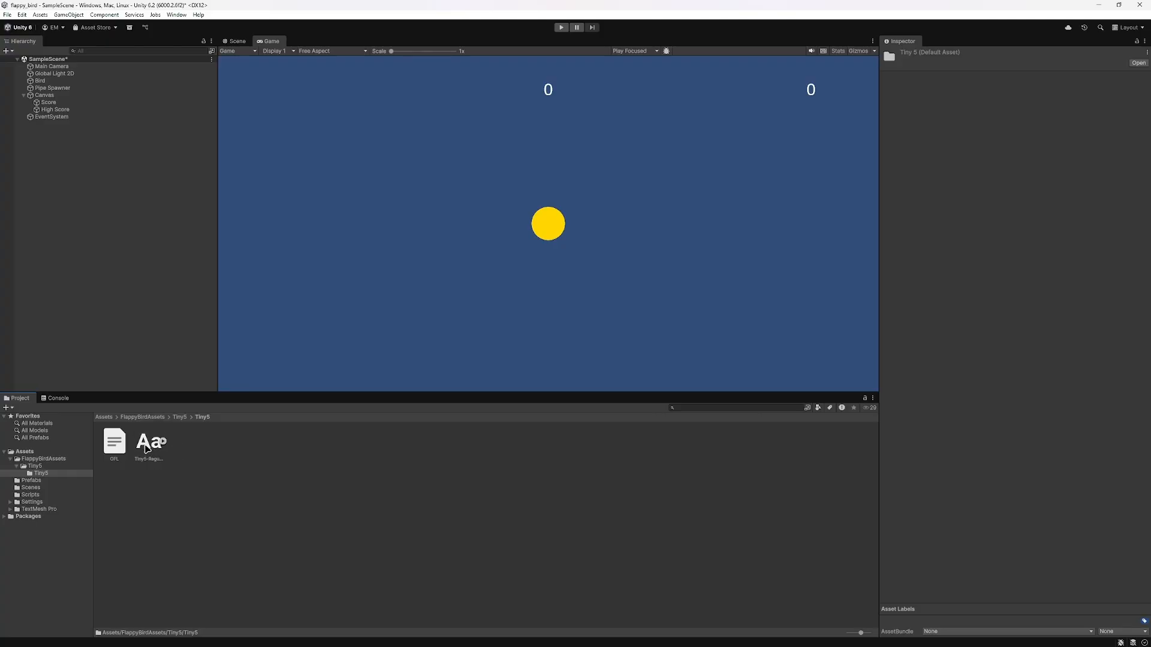
pyautogui.click(143, 450)
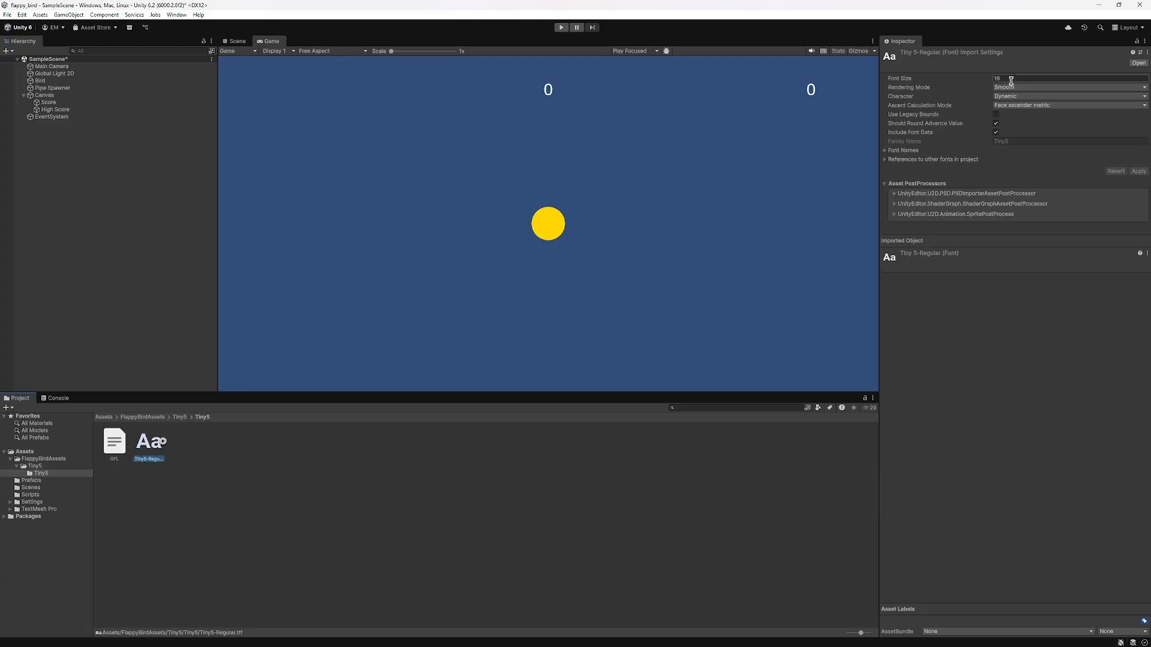
pyautogui.click(1147, 52)
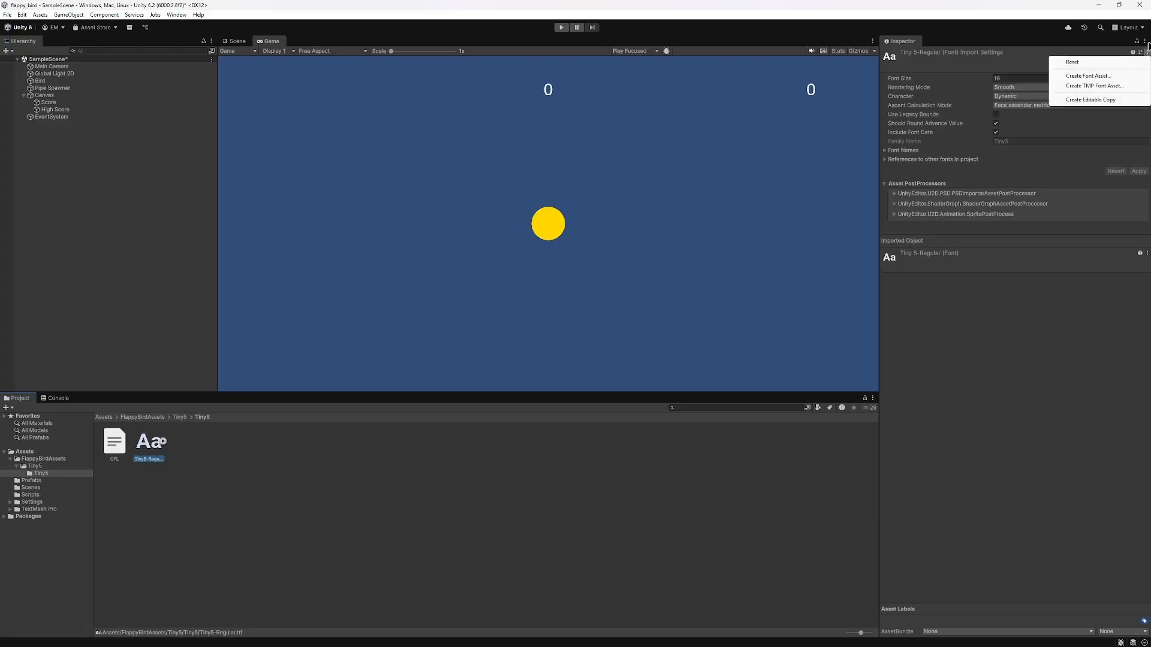
pyautogui.click(1017, 55)
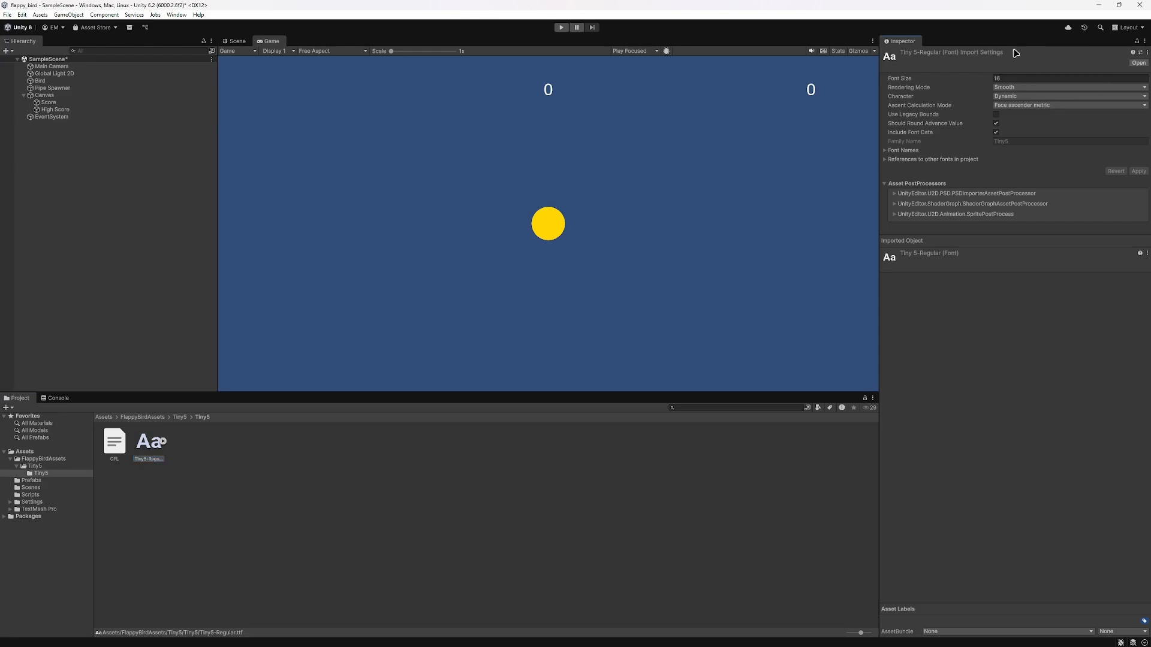
pyautogui.click(1147, 54)
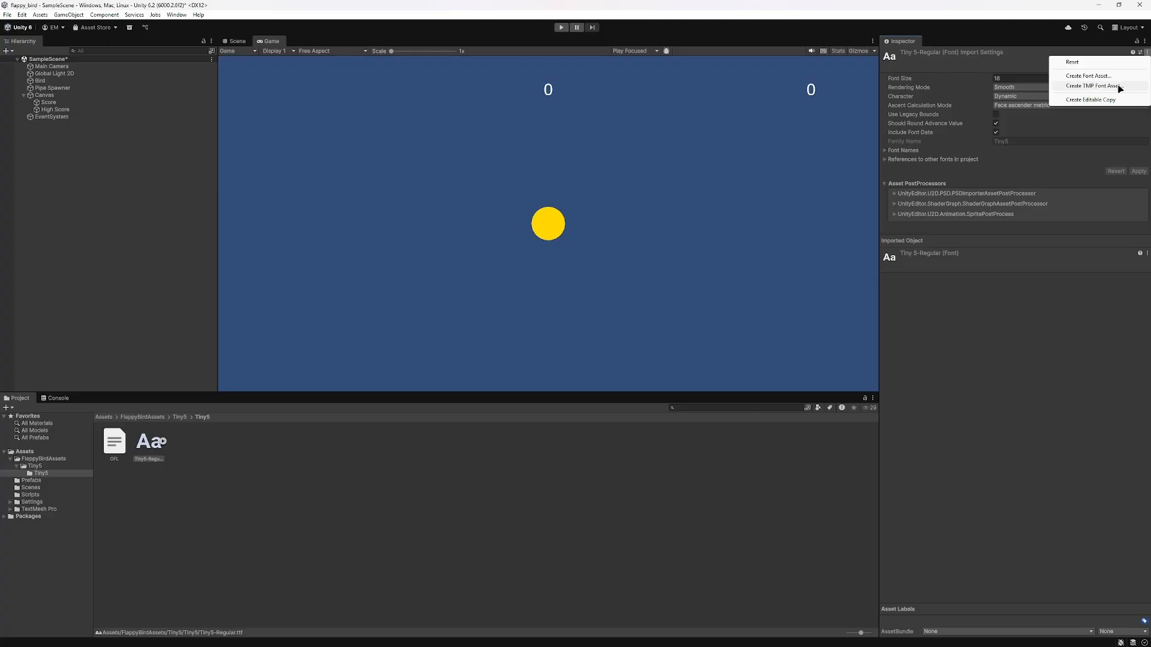
pyautogui.click(1119, 86)
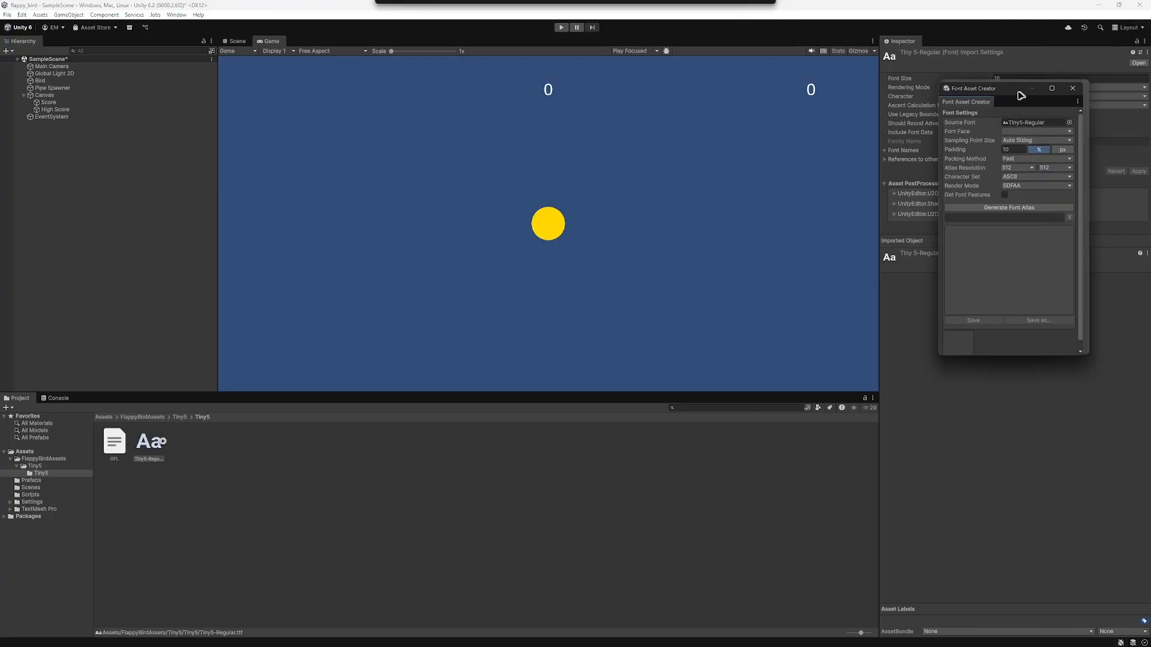
# Step: Generate the font atlas and save the font asset as Tiny5-Regular SDF in the inner Tiny5 folder, closing the Font Asset Creator
pyautogui.moveTo(1018, 91); pyautogui.dragTo(743, 113)
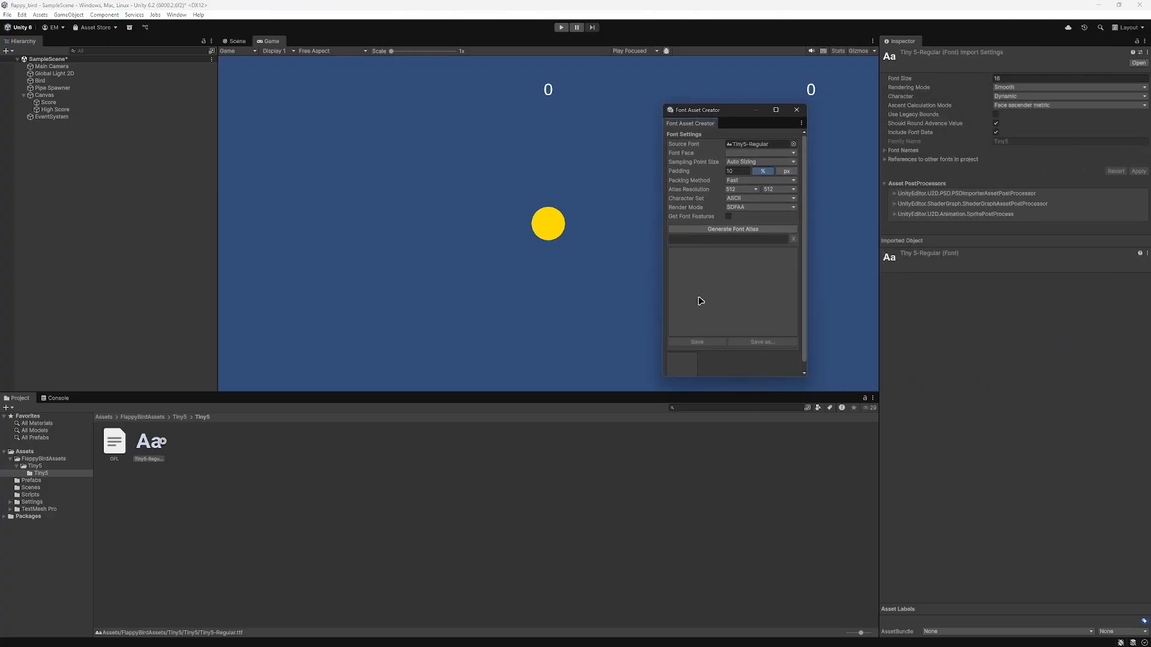
pyautogui.click(731, 231)
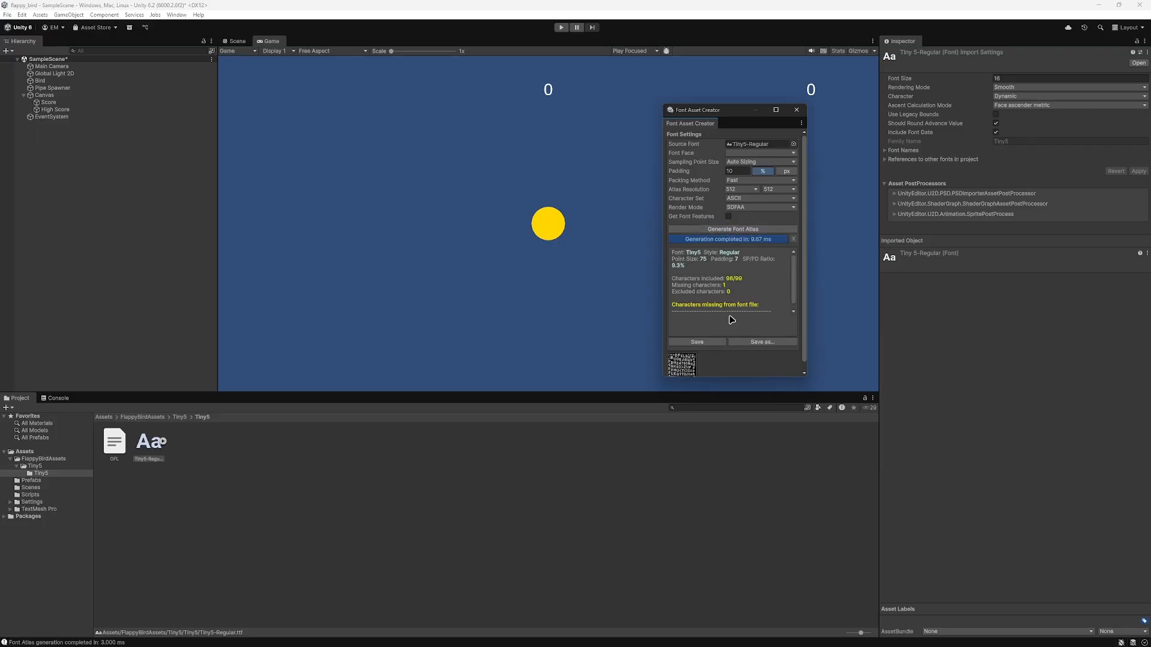
pyautogui.click(704, 335)
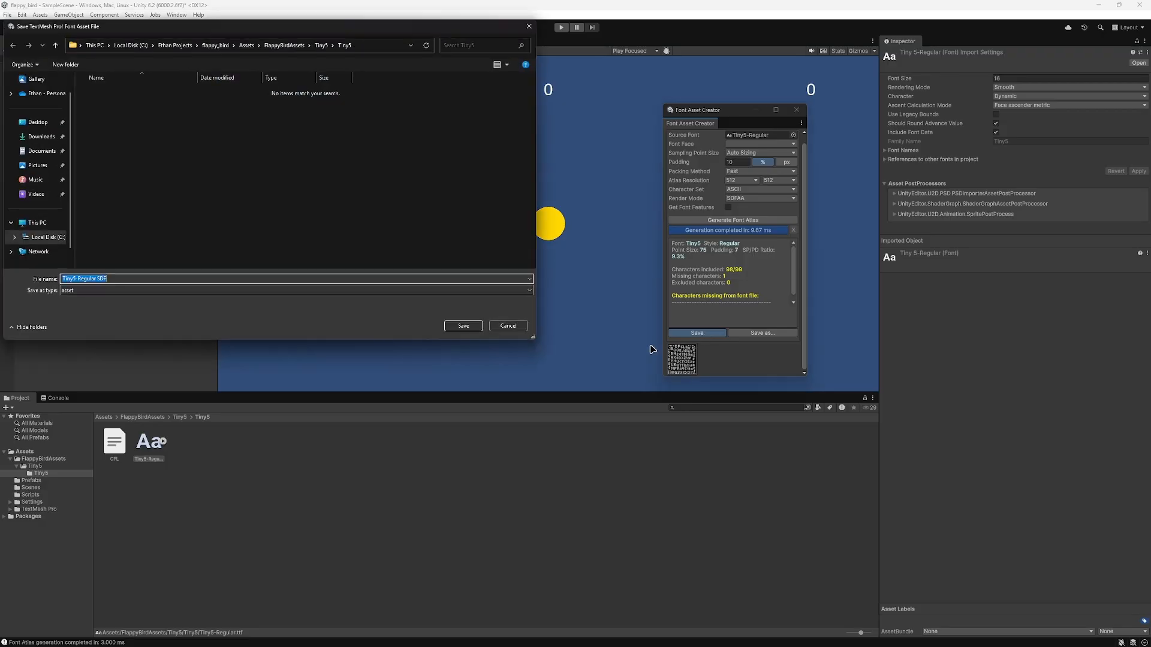
pyautogui.click(463, 327)
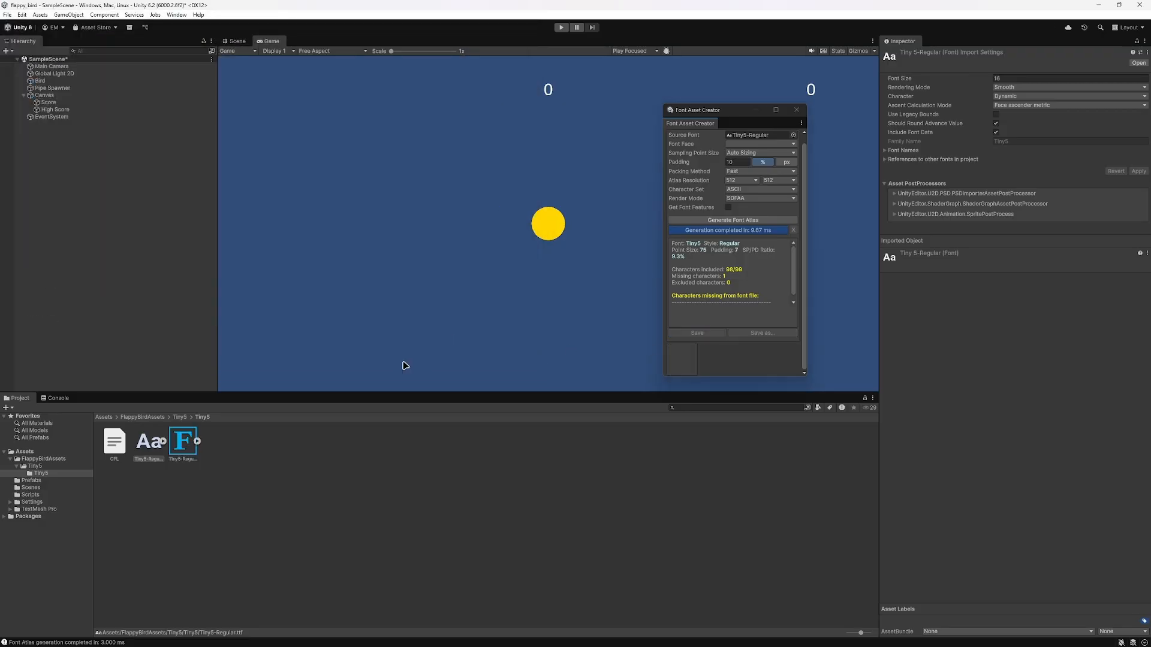
pyautogui.click(796, 110)
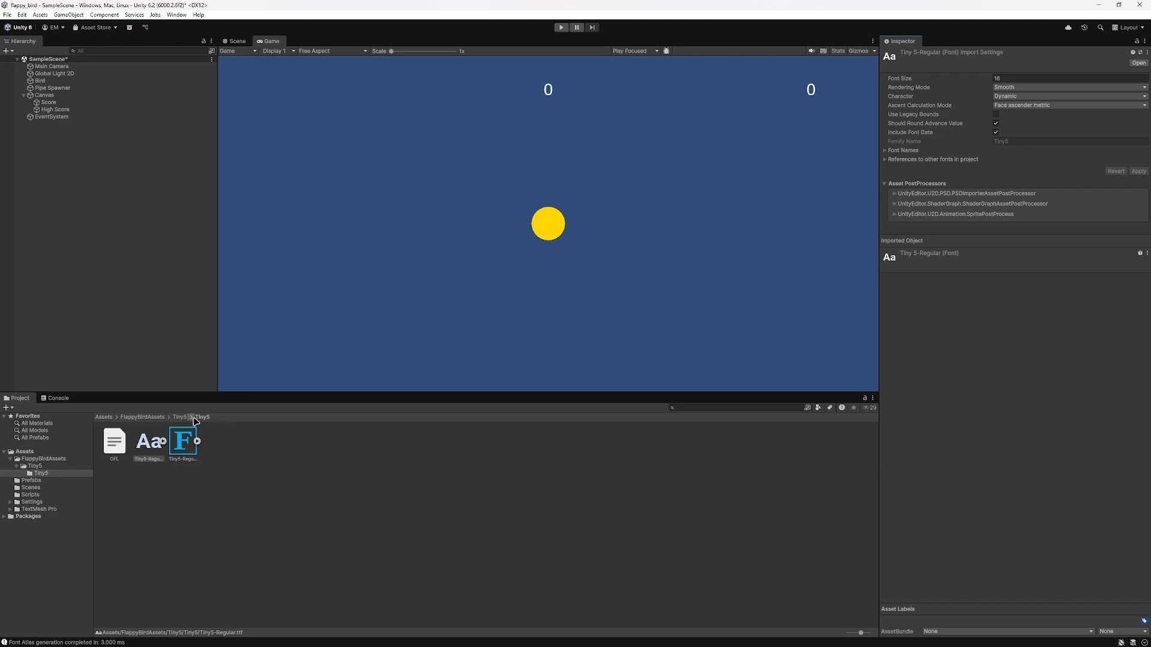
# Step: Assign the Tiny5-Regular SDF font asset to both the Score and High Score texts under the Canvas
pyautogui.click(44, 95)
pyautogui.click(50, 104)
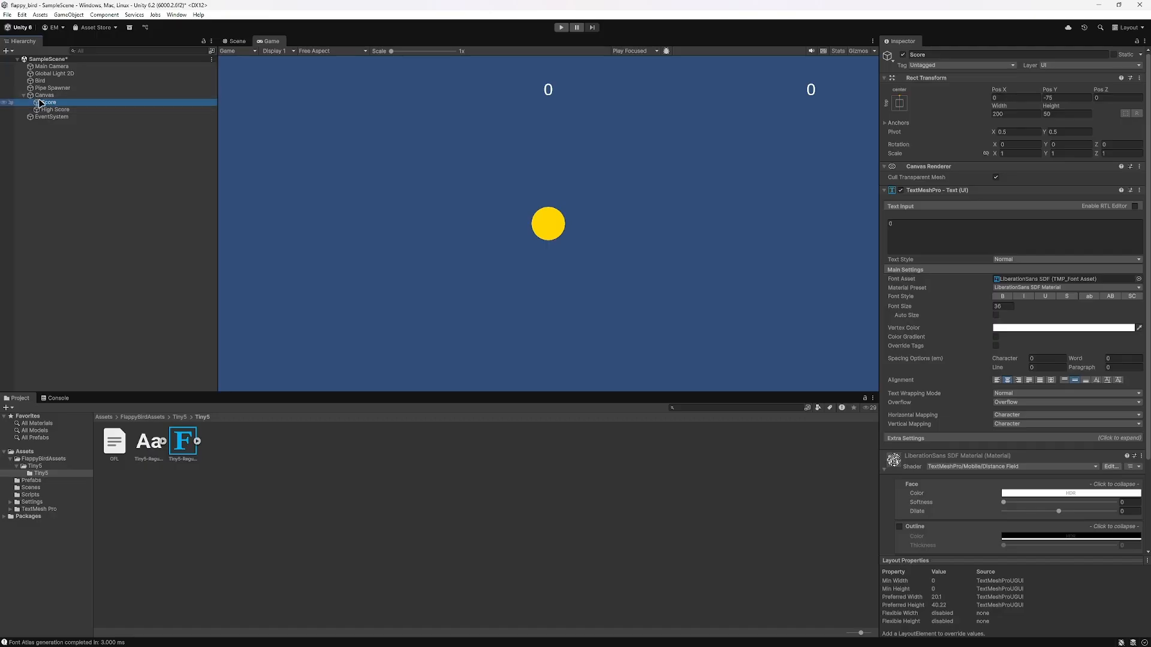
pyautogui.keyDown('ctrl'); pyautogui.click(53, 110); pyautogui.keyUp('ctrl')
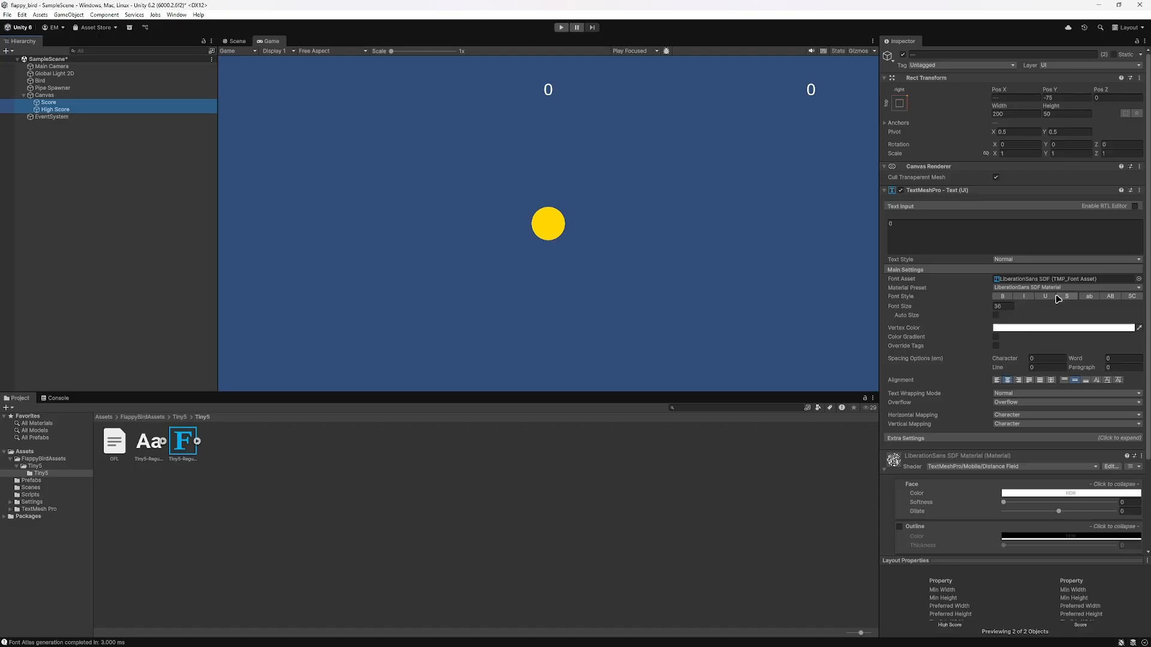
pyautogui.click(1138, 279)
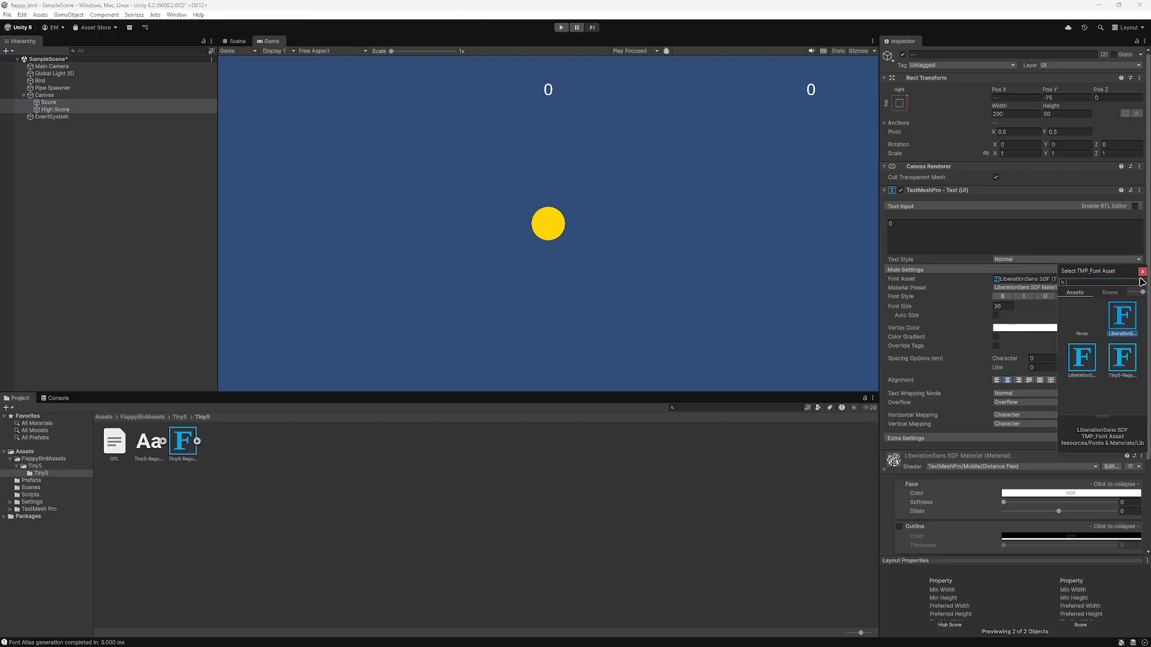
pyautogui.click(1123, 360)
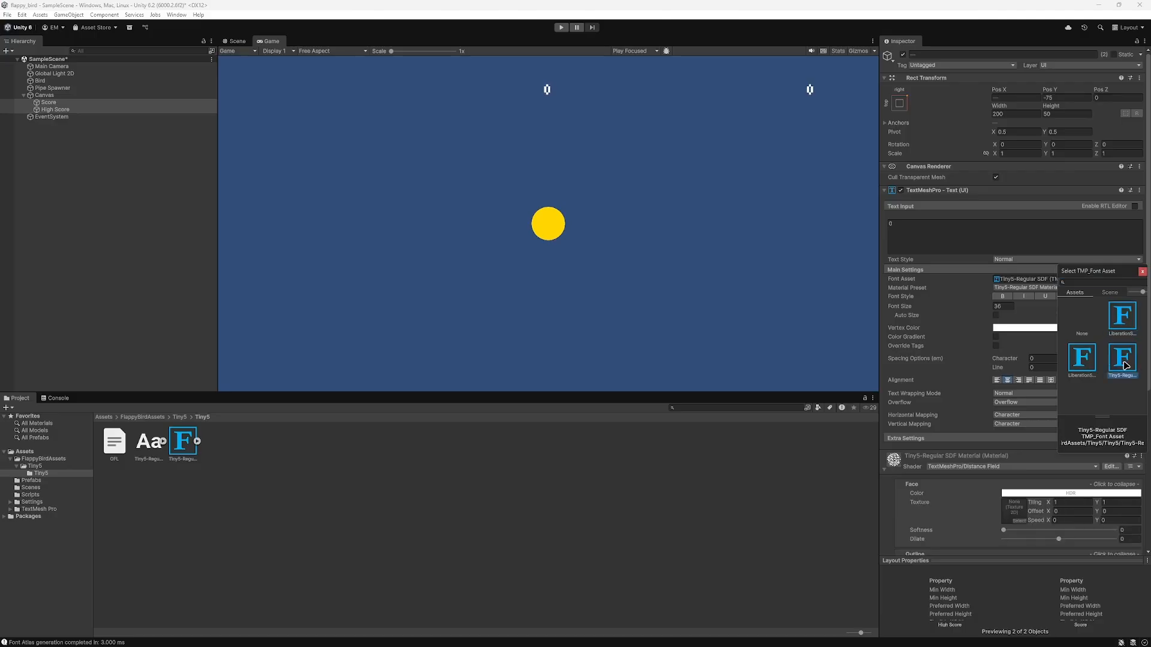
pyautogui.click(1143, 273)
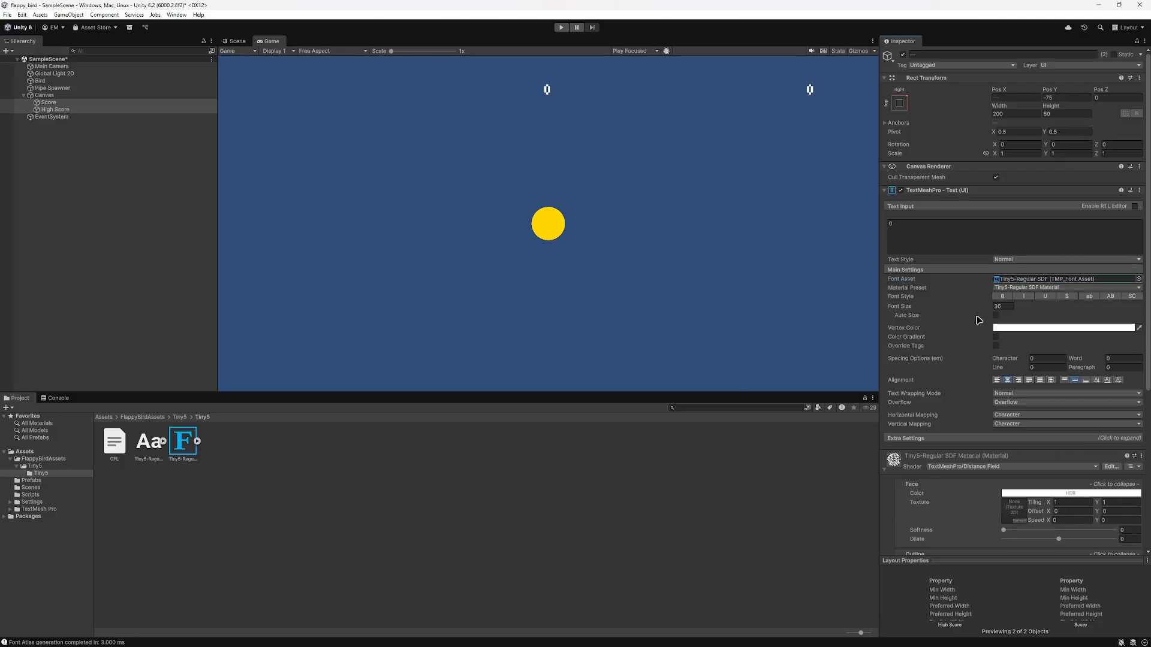
# Step: Set the font size of the Score and High Score texts to 50
pyautogui.scroll(-2, 976, 342)
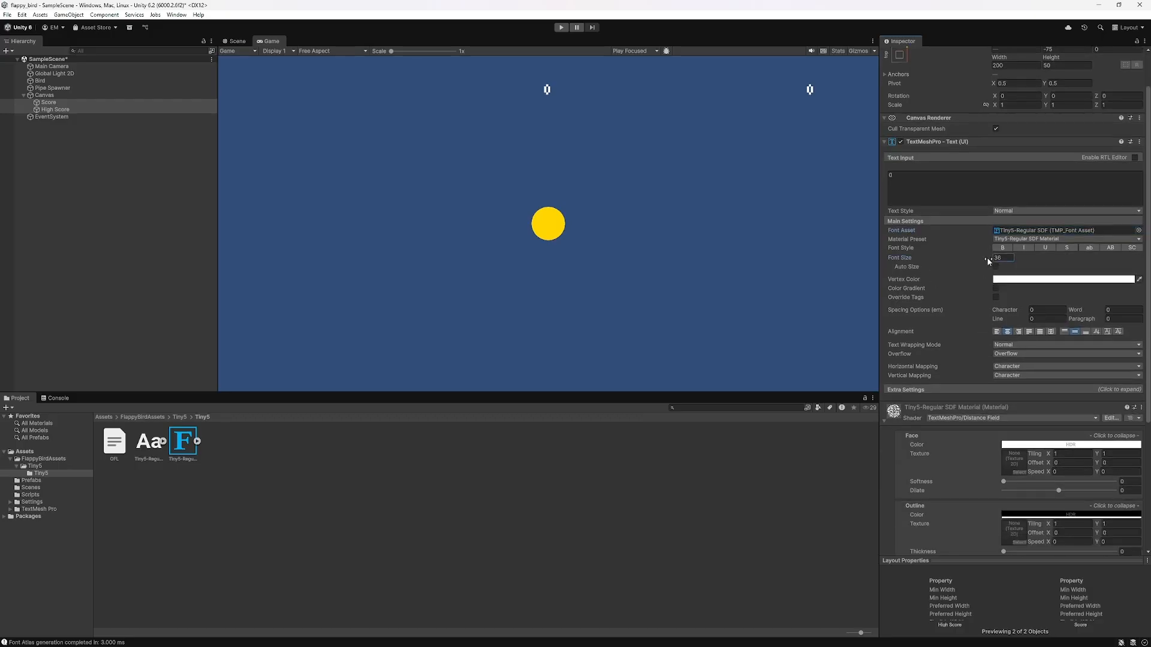
pyautogui.moveTo(989, 257); pyautogui.dragTo(77, 284)
pyautogui.write('50')
# Step: Give the Tiny5-Regular SDF material an outline with a thickness of 0.15
pyautogui.scroll(-5, 982, 306)
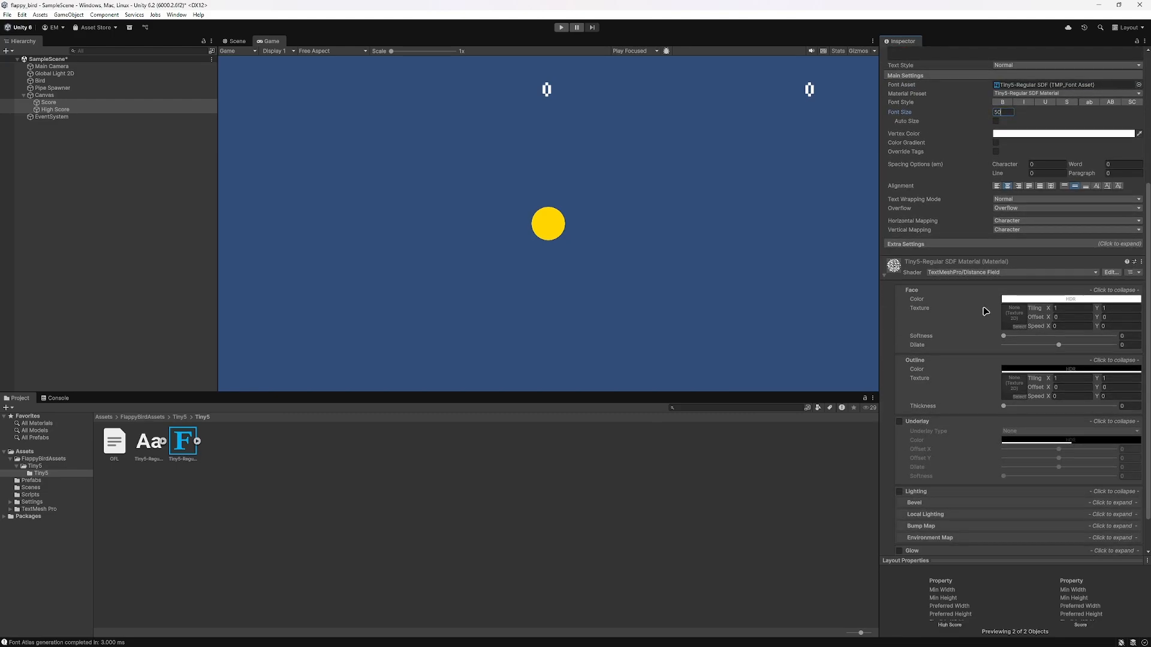
pyautogui.scroll(-2, 977, 310)
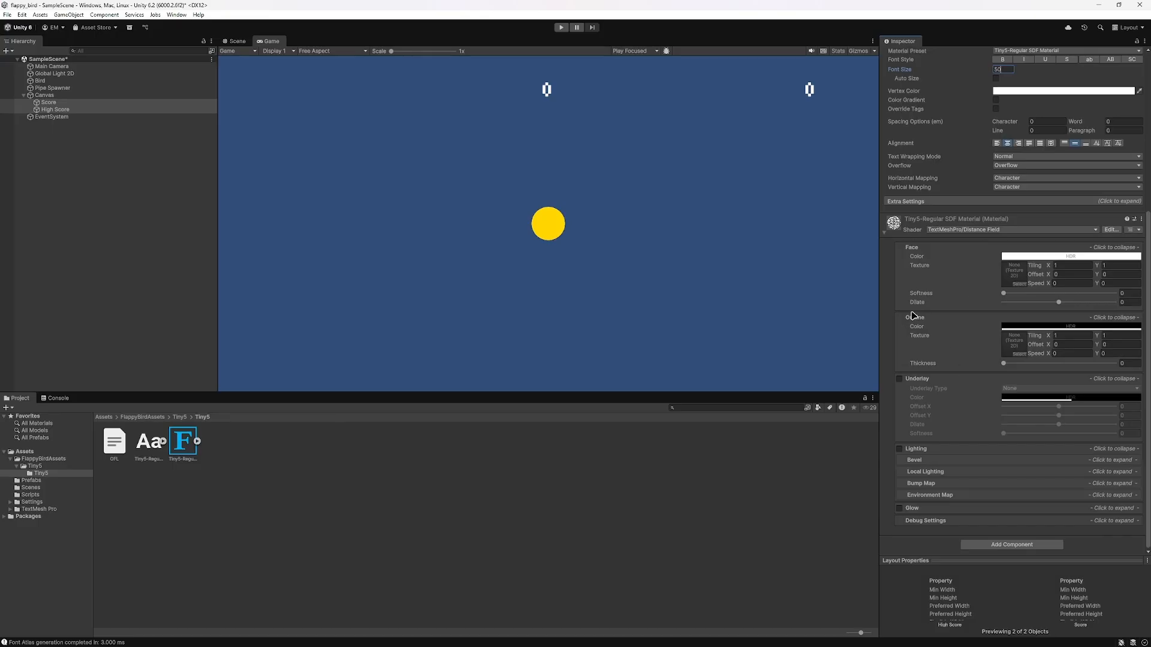
pyautogui.moveTo(1006, 367); pyautogui.dragTo(1037, 366)
pyautogui.moveTo(1044, 368); pyautogui.dragTo(1029, 362)
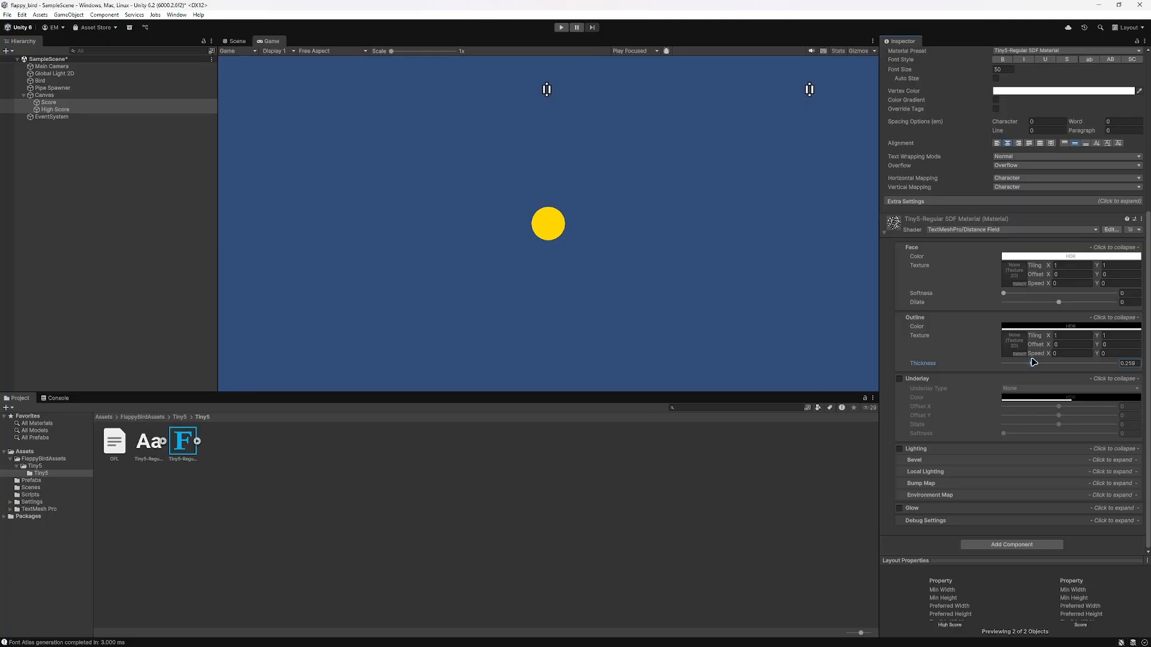
pyautogui.write('0.15')
pyautogui.press('Return')
# Step: Playtest the game in the maximized Game view, flapping the bird through the pipes to check the score texts, and stop it
pyautogui.doubleClick(269, 41)
pyautogui.click(561, 28)
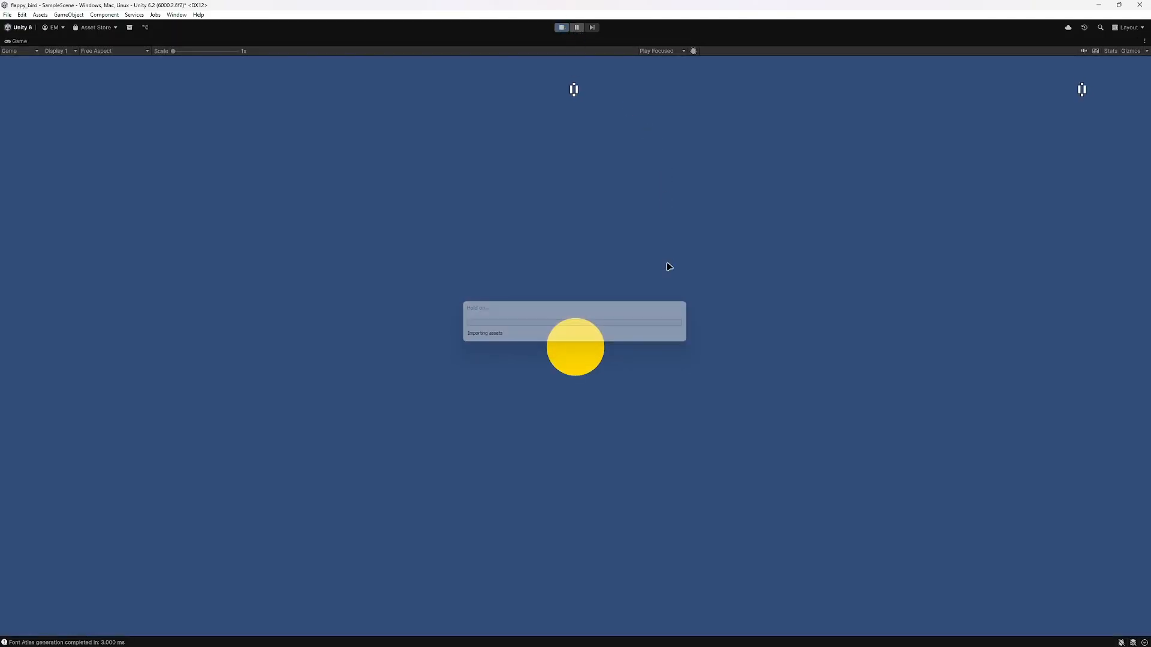
pyautogui.press('space')
pyautogui.press('space')
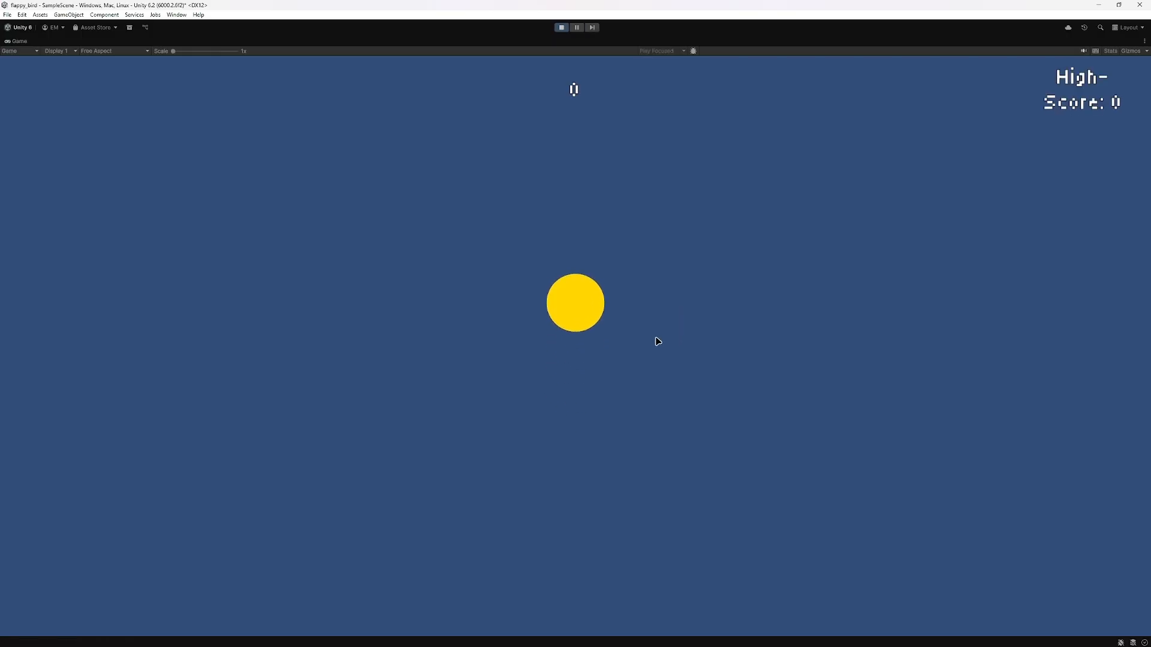
pyautogui.press('space')
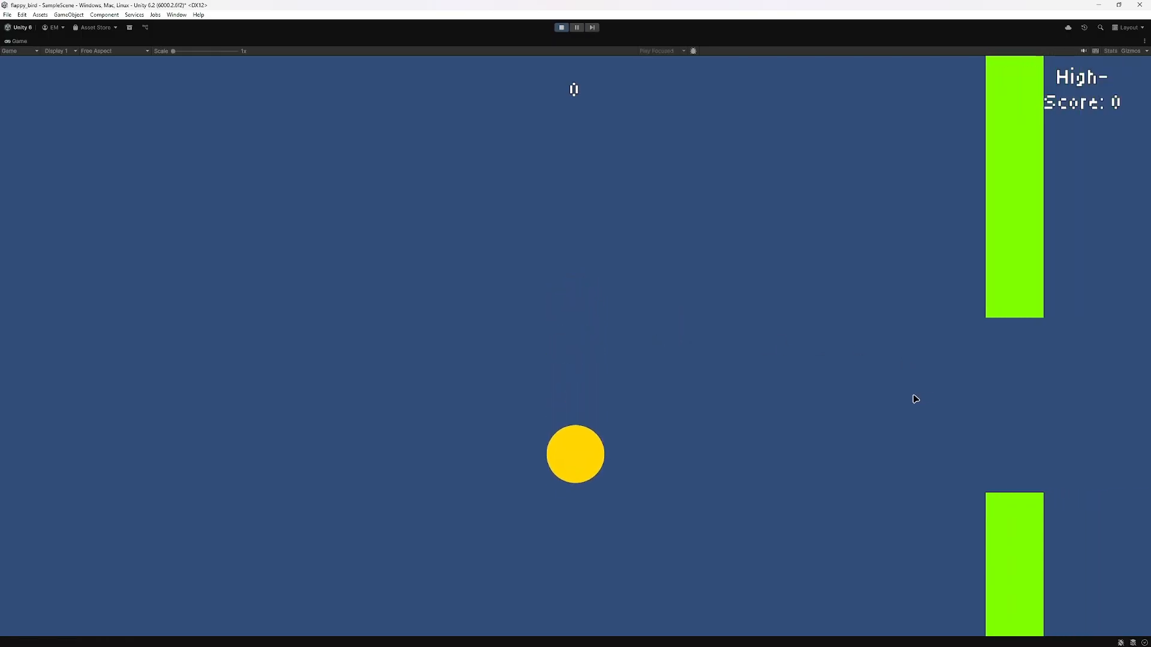
pyautogui.press('space')
pyautogui.press('space')
pyautogui.press('space')
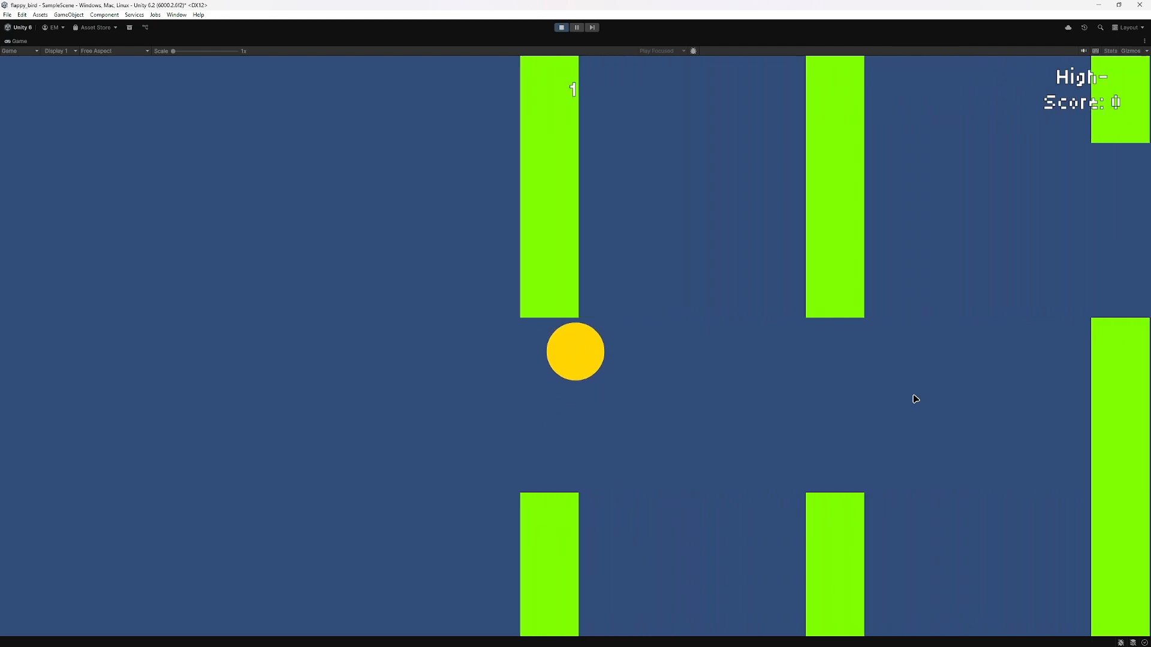
pyautogui.press('space')
pyautogui.press('space')
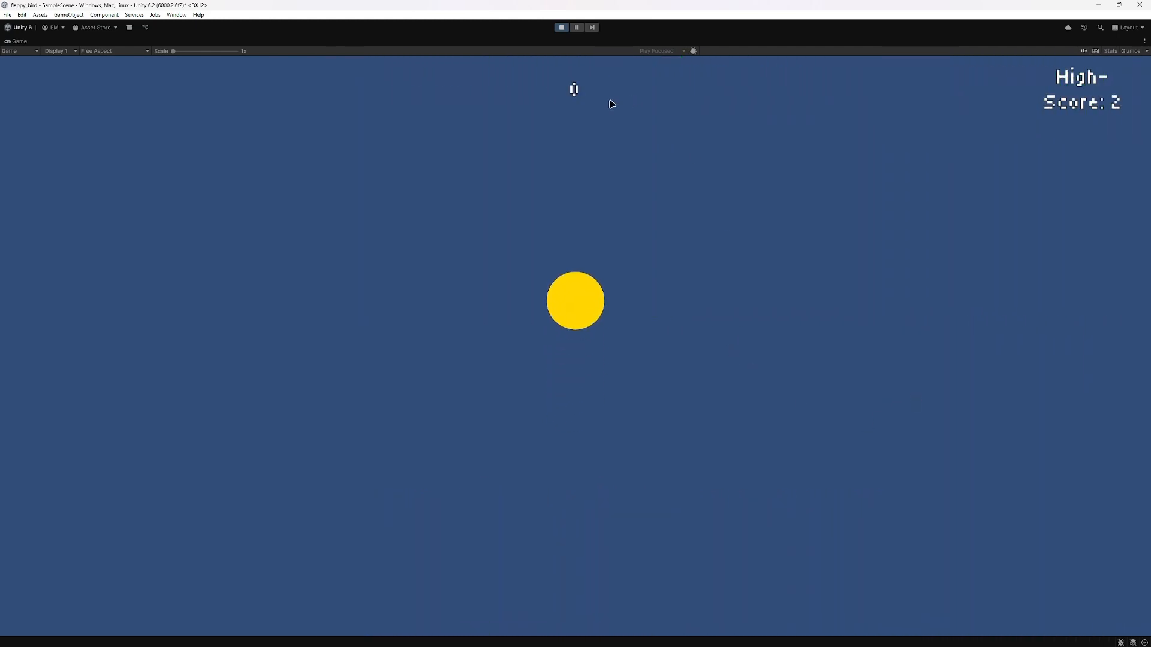
pyautogui.press('space')
pyautogui.press('space')
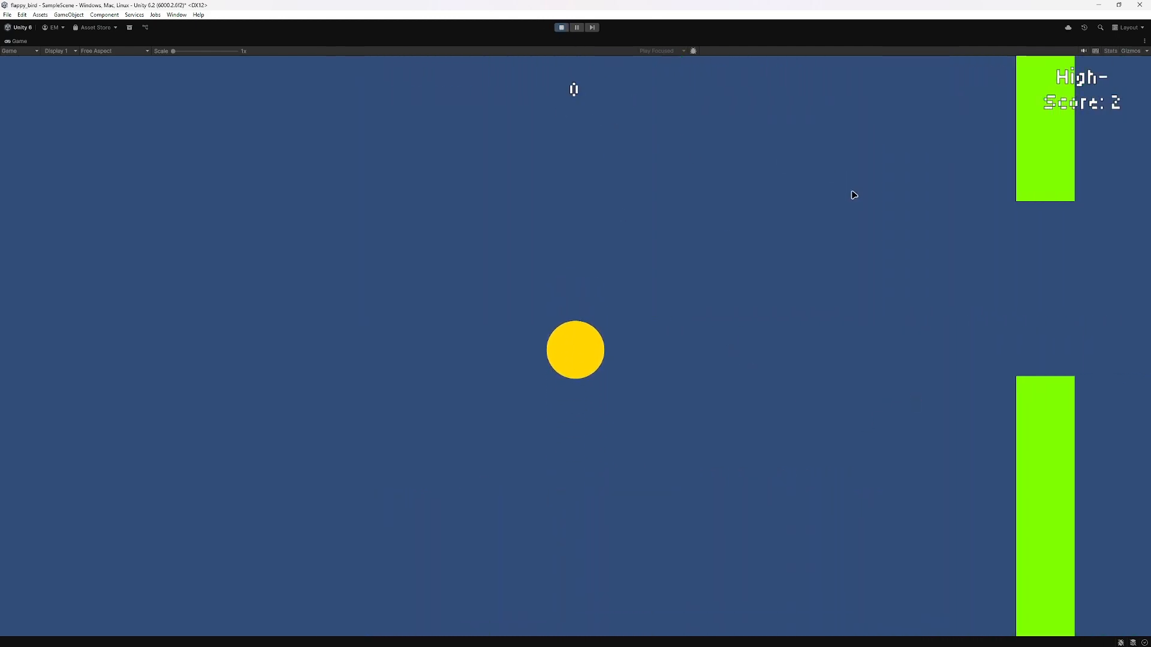
pyautogui.press('space')
pyautogui.click(562, 27)
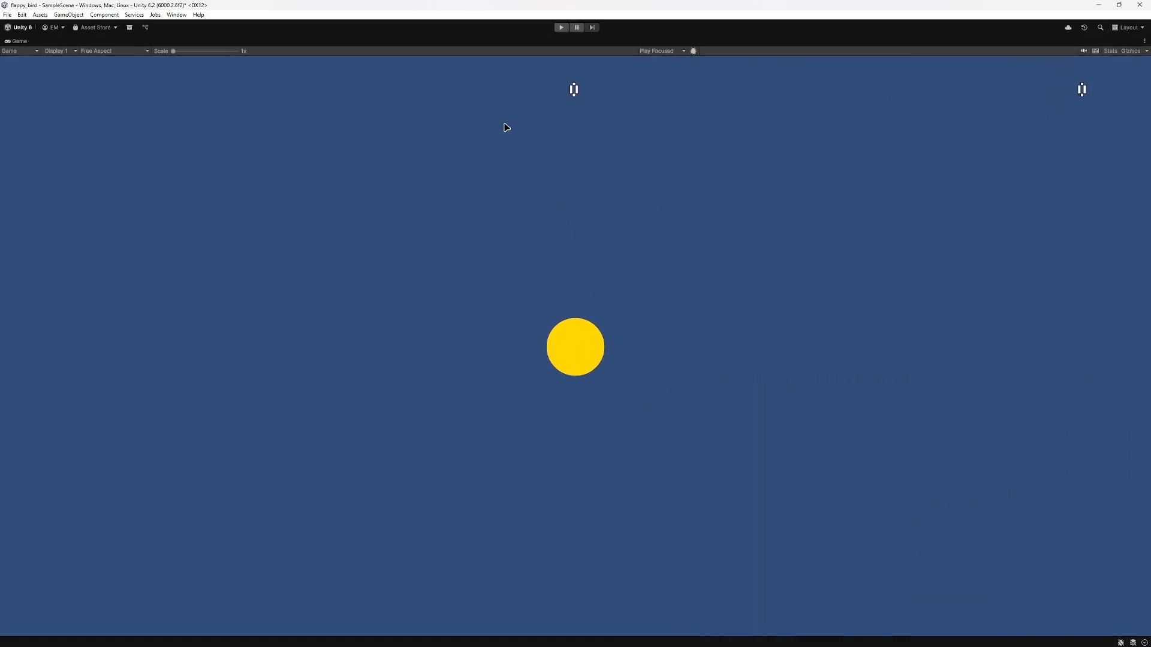
# Step: Playtest the game in the maximized Game view to check both score texts, and stop it with the normal layout restored
pyautogui.doubleClick(16, 41)
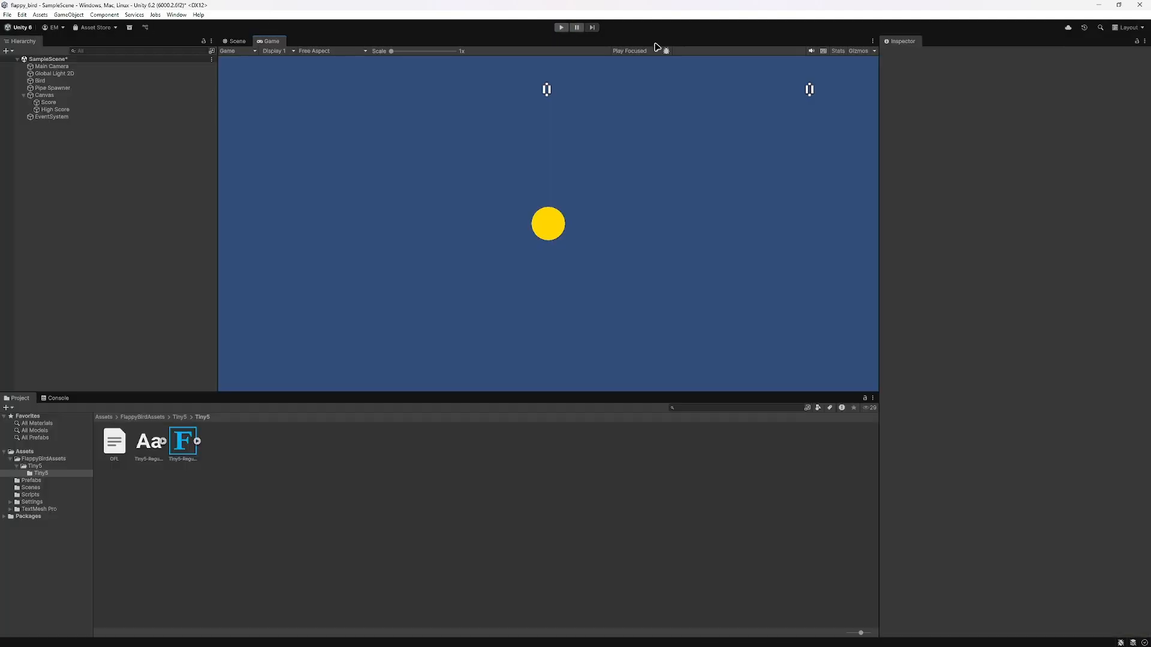
pyautogui.doubleClick(283, 41)
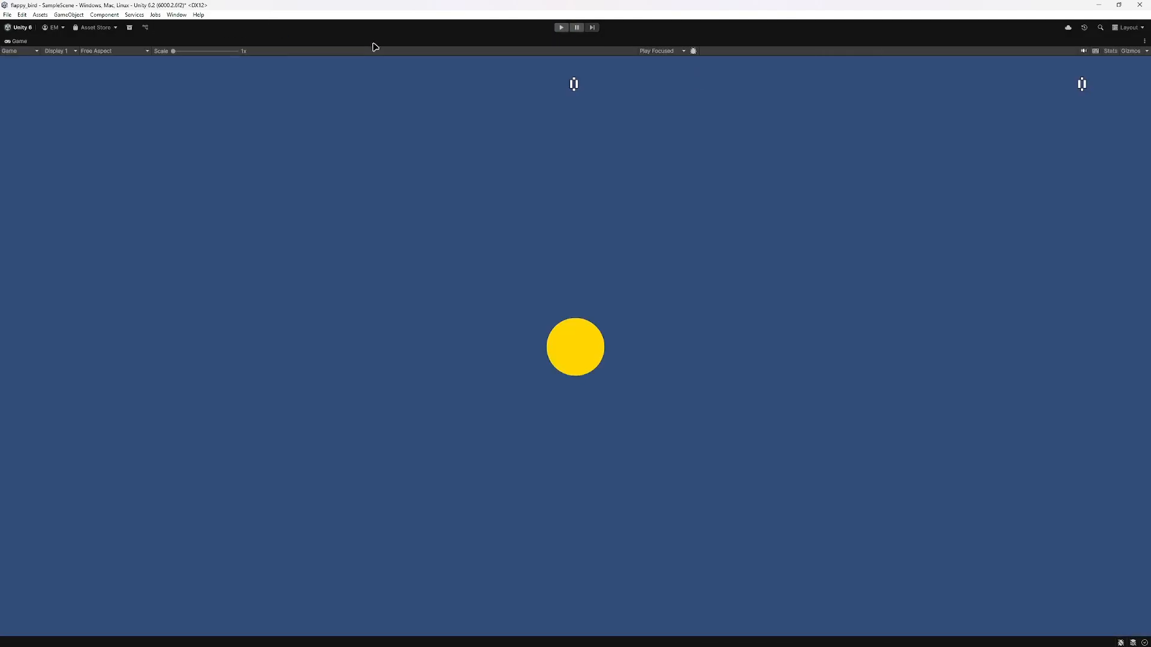
pyautogui.click(560, 28)
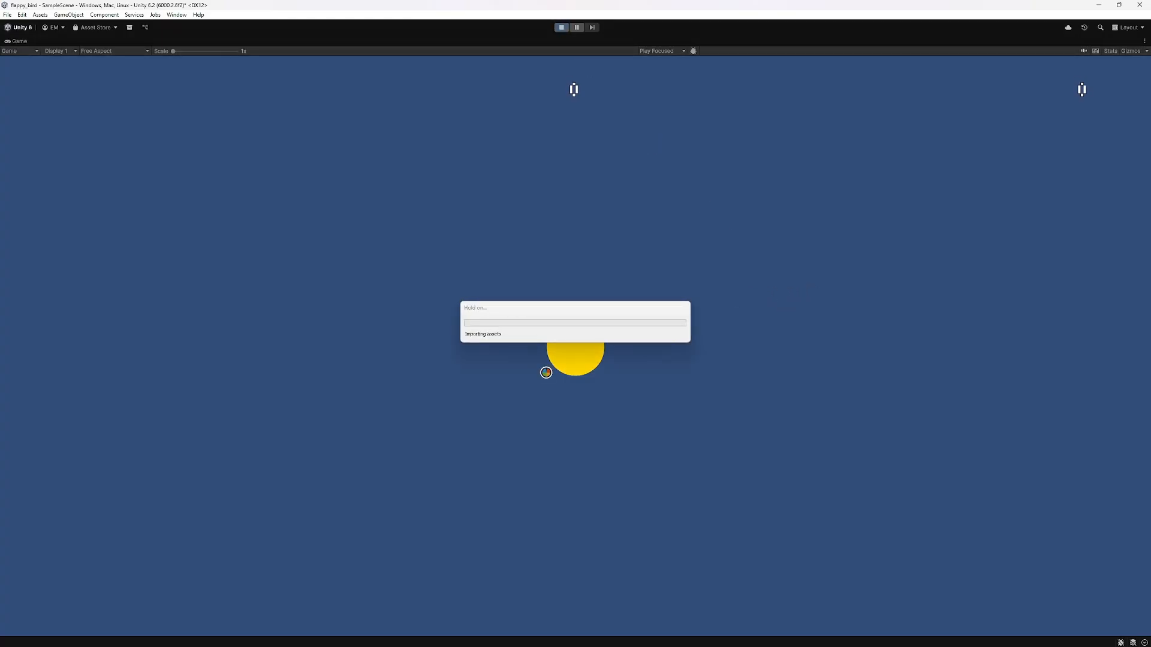
pyautogui.press('space')
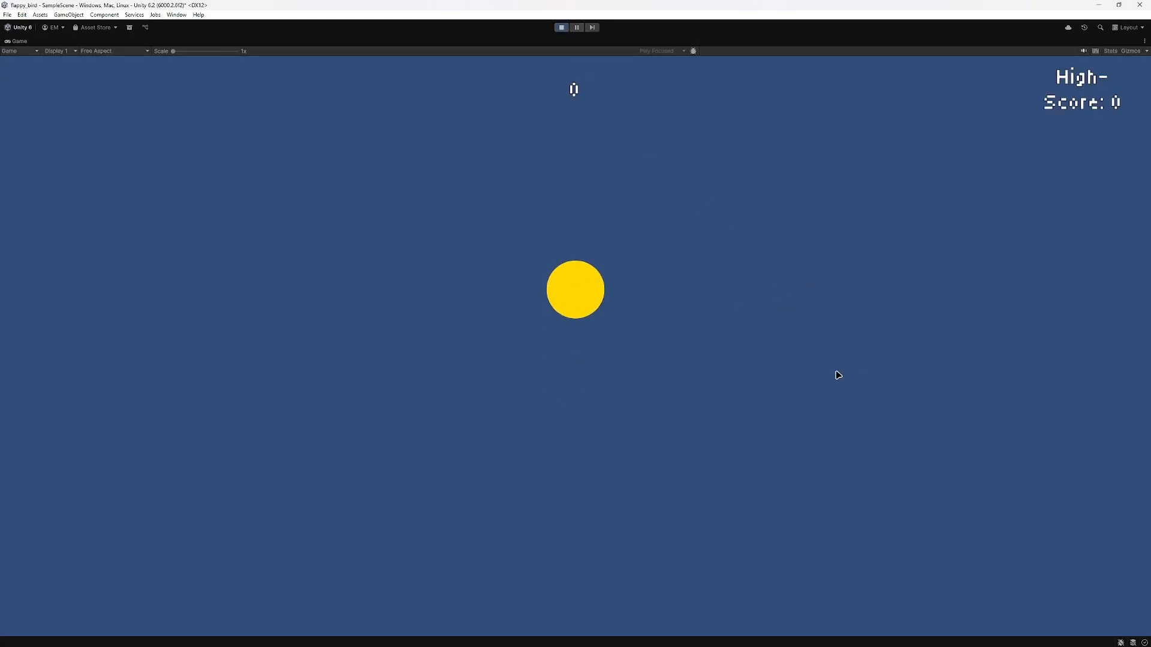
pyautogui.press('space')
pyautogui.press('space')
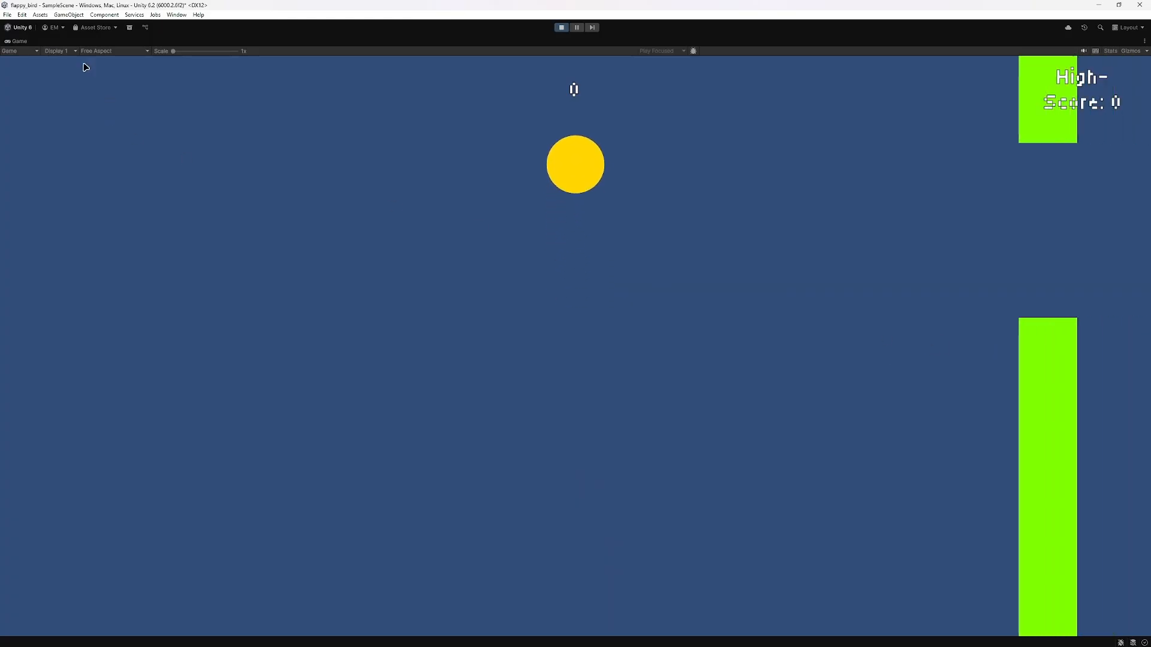
pyautogui.doubleClick(17, 42)
pyautogui.click(562, 28)
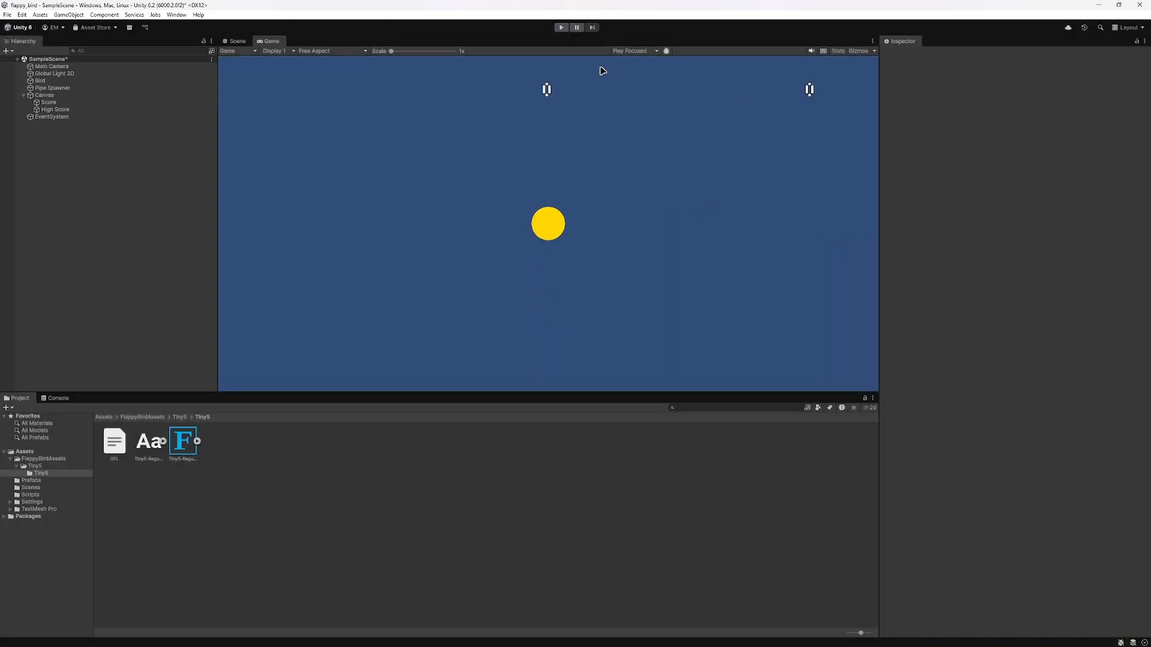
pyautogui.click(53, 102)
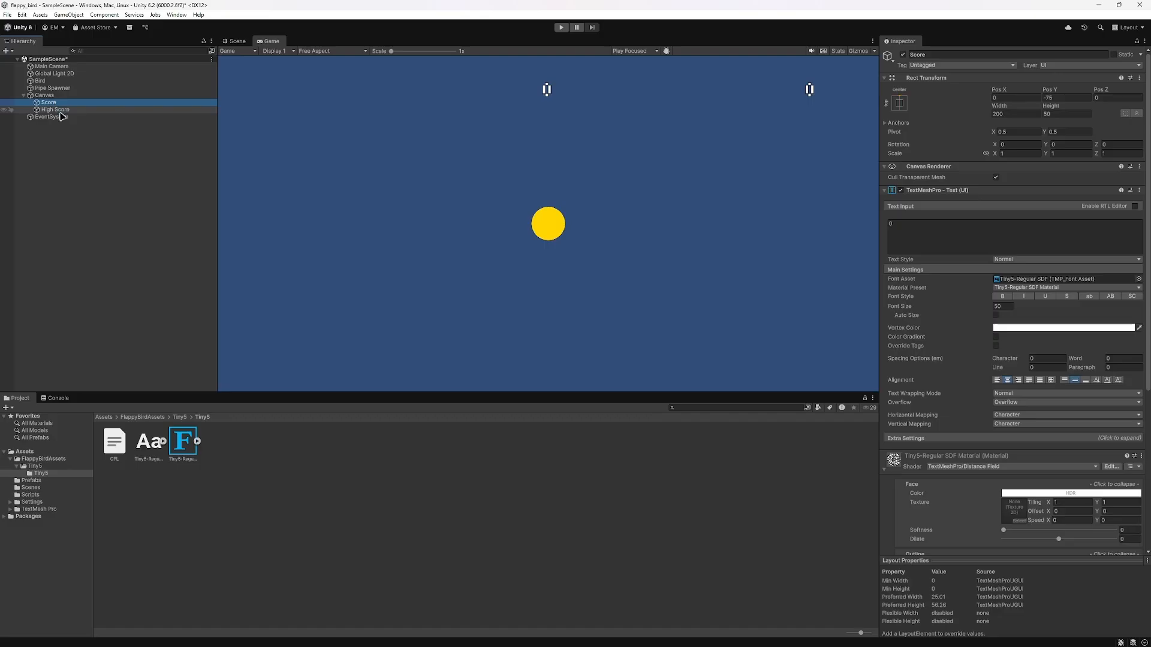
pyautogui.keyDown('ctrl'); pyautogui.click(60, 111); pyautogui.keyUp('ctrl')
pyautogui.scroll(-5, 1022, 334)
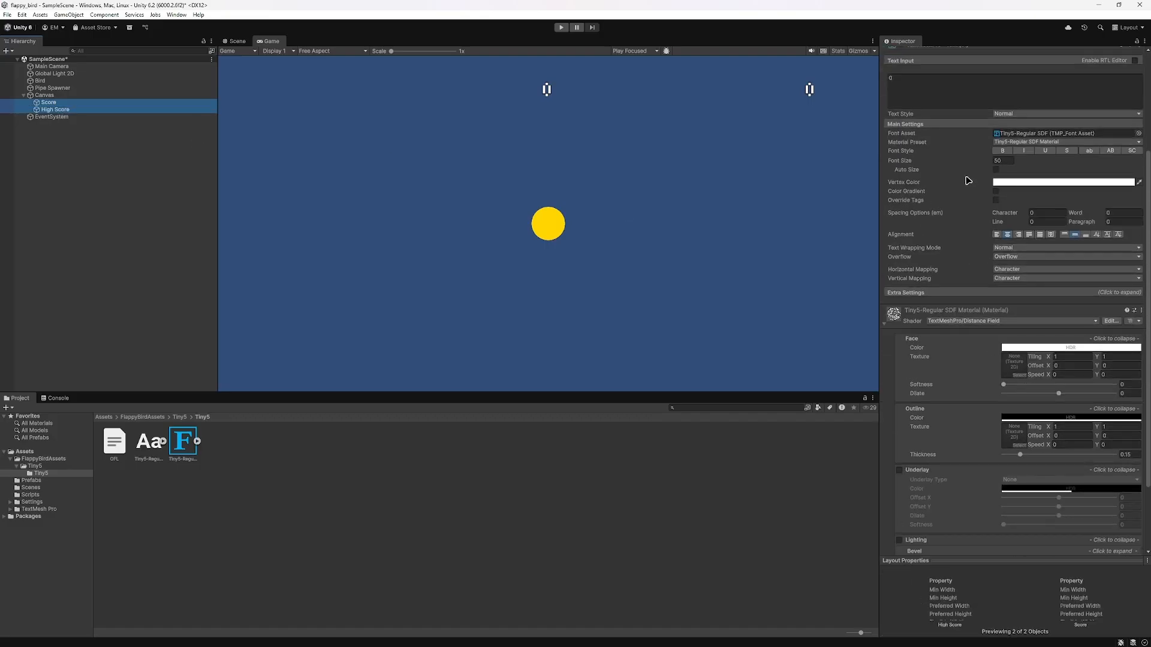
pyautogui.moveTo(985, 165); pyautogui.dragTo(978, 164)
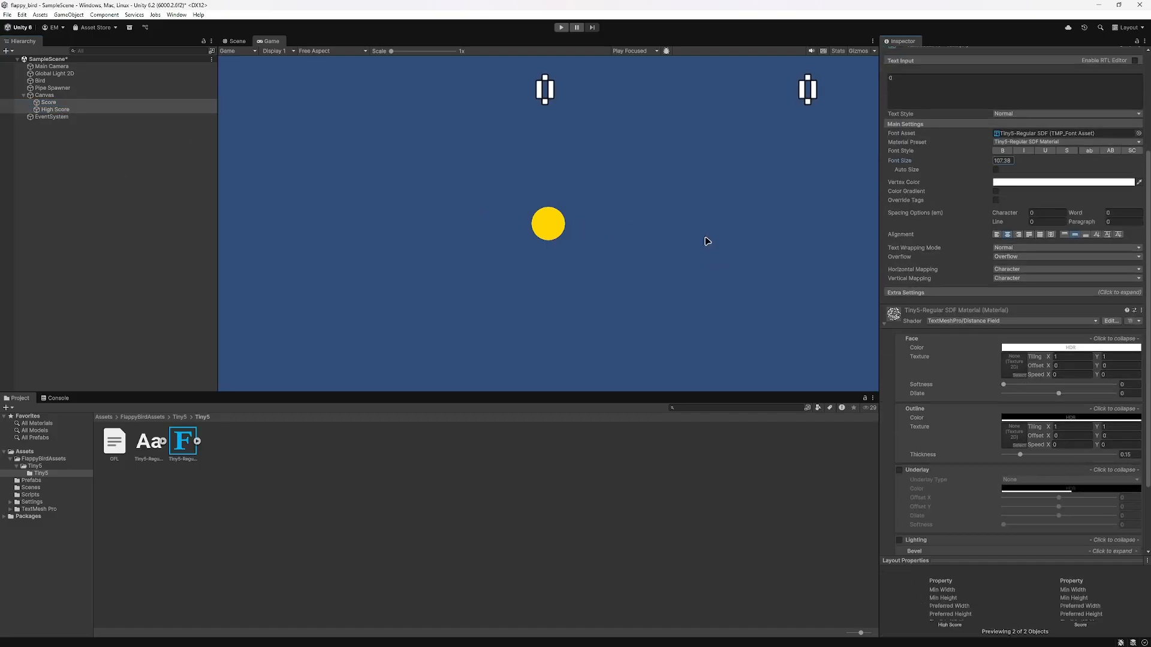
pyautogui.hotkey('ctrl', 'z')
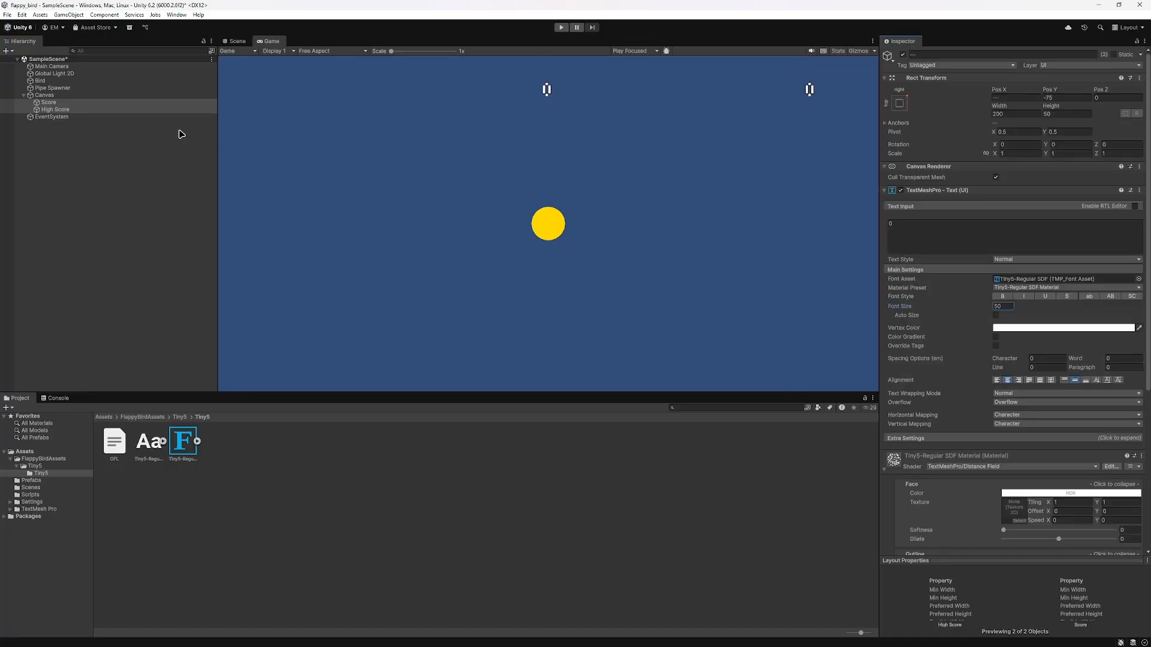
# Step: Set the font size of the Score text alone to 120 and save the scene
pyautogui.click(49, 103)
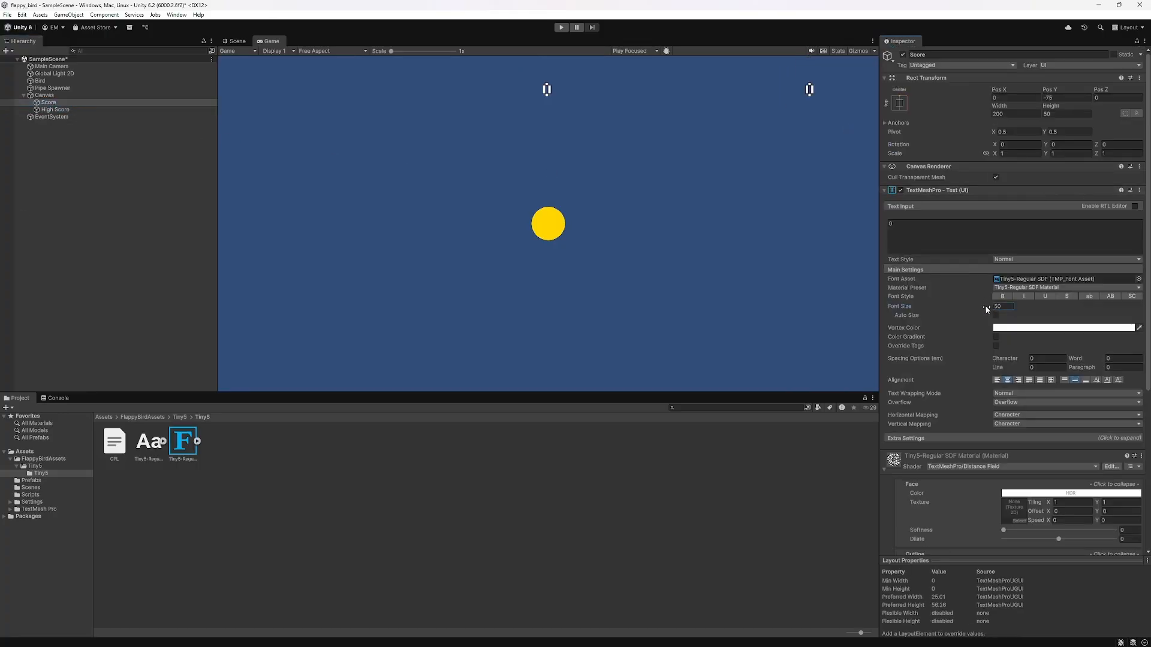
pyautogui.moveTo(984, 305); pyautogui.dragTo(276, 184)
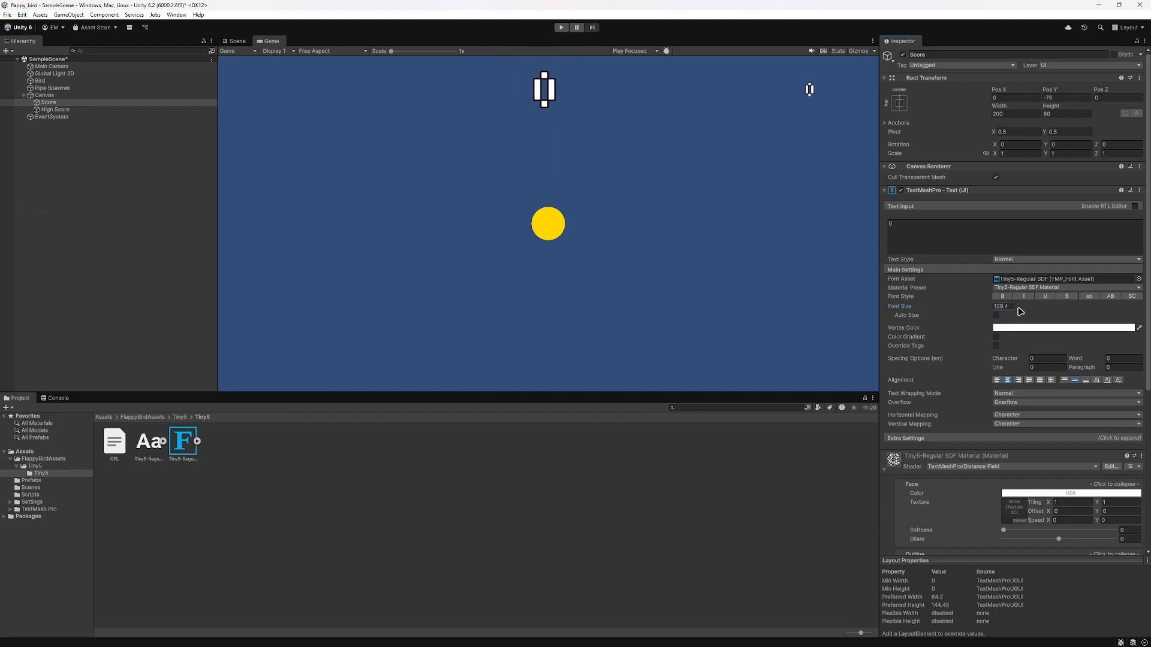
pyautogui.write('120')
pyautogui.hotkey('ctrl', 's')
# Step: Widen the High Score text box in the Scene view and set its width to 325
pyautogui.click(235, 41)
pyautogui.scroll(5, 479, 225)
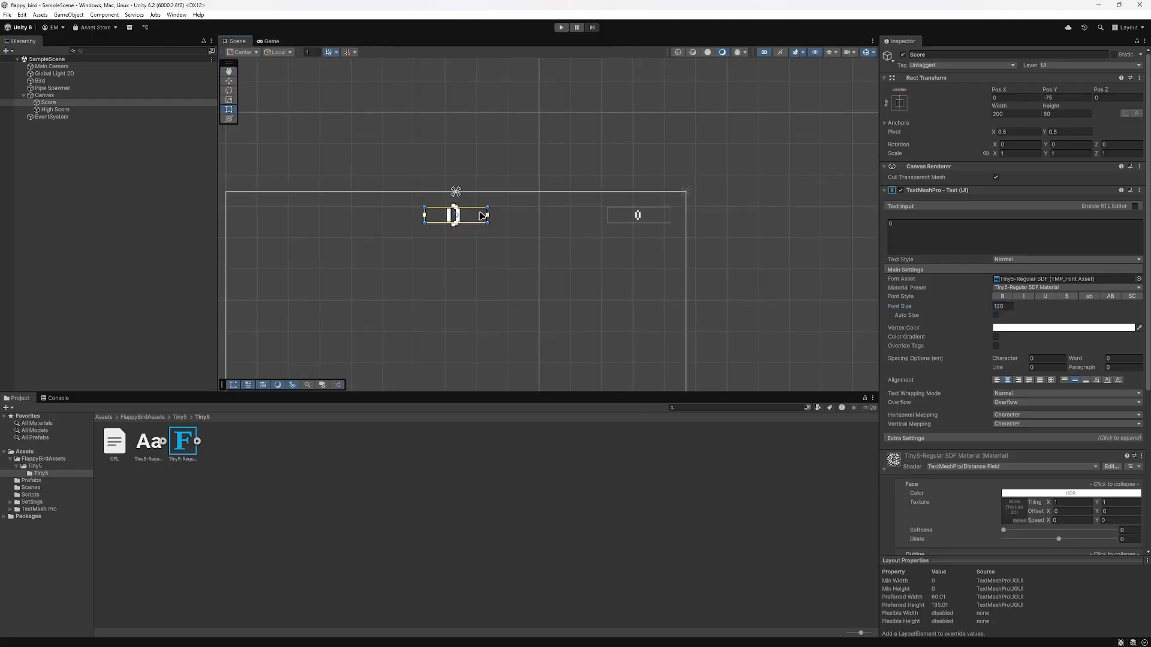
pyautogui.moveTo(707, 197); pyautogui.dragTo(587, 168, button='middle')
pyautogui.click(639, 196)
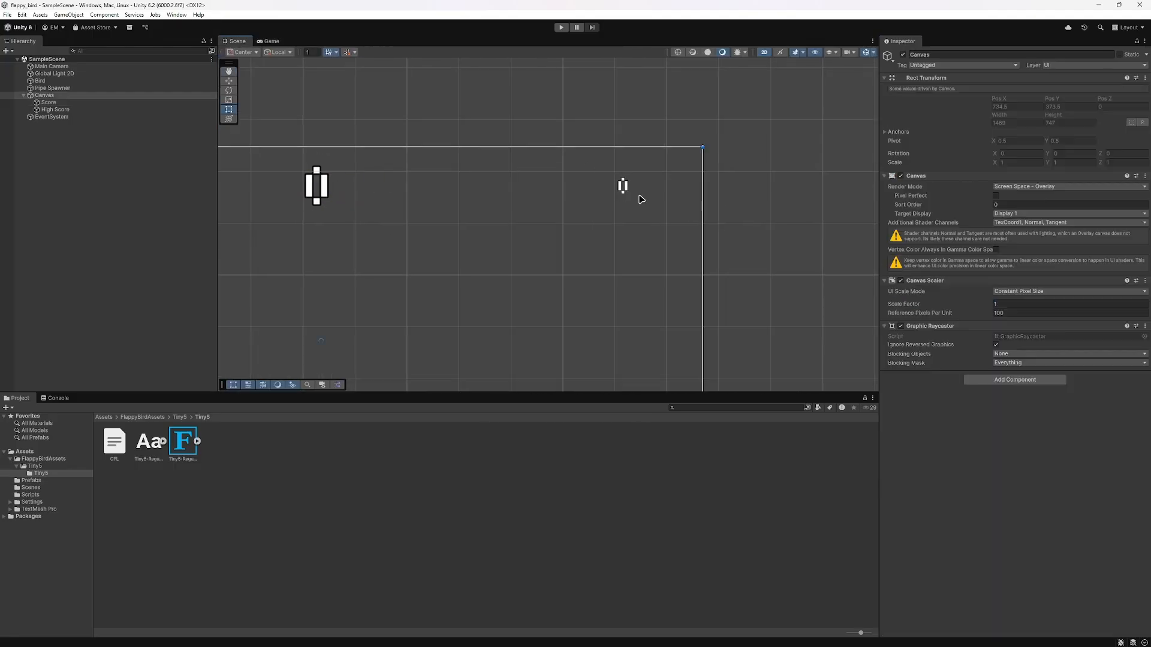
pyautogui.click(628, 188)
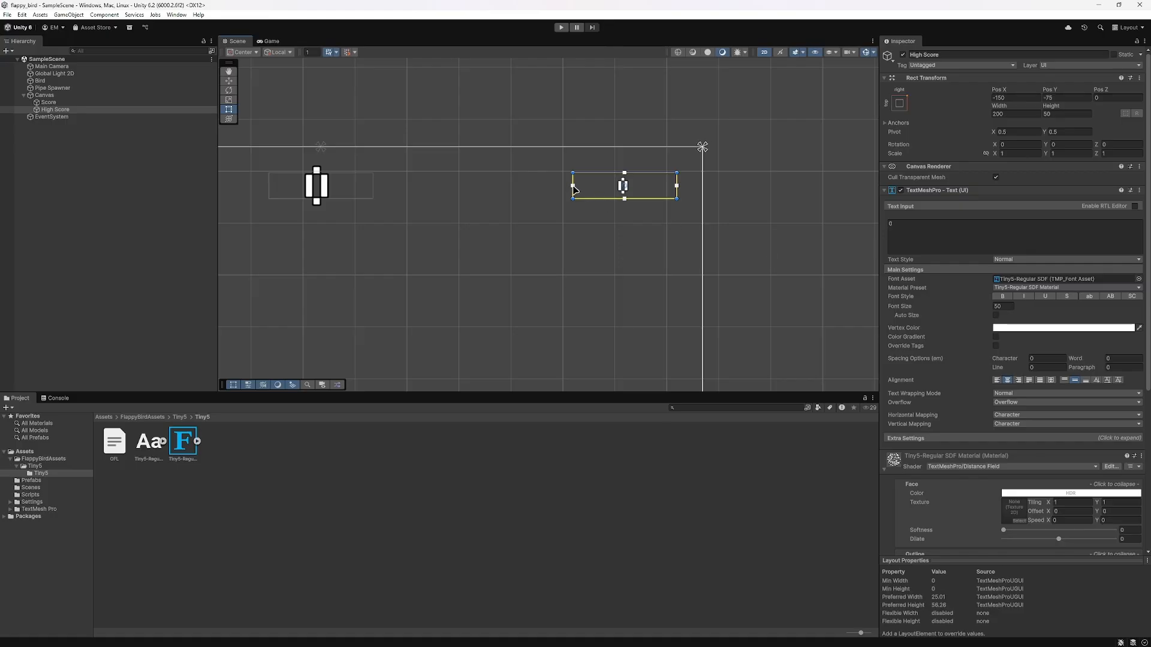
pyautogui.moveTo(574, 190); pyautogui.dragTo(510, 193)
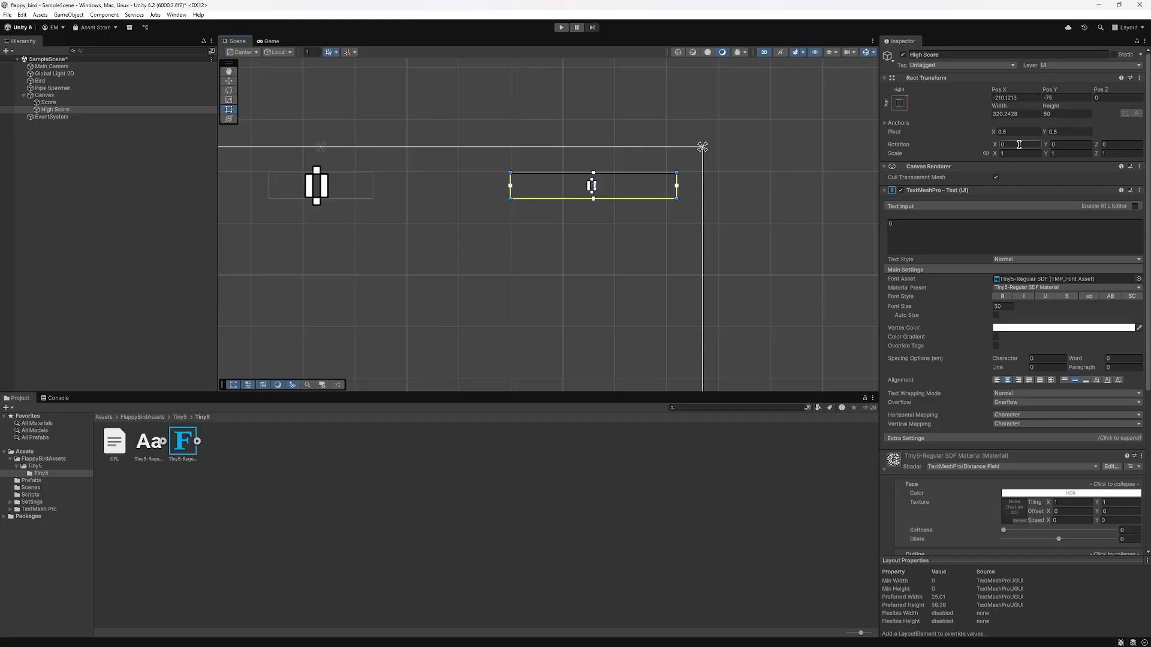
pyautogui.click(1021, 115)
pyautogui.write('3')
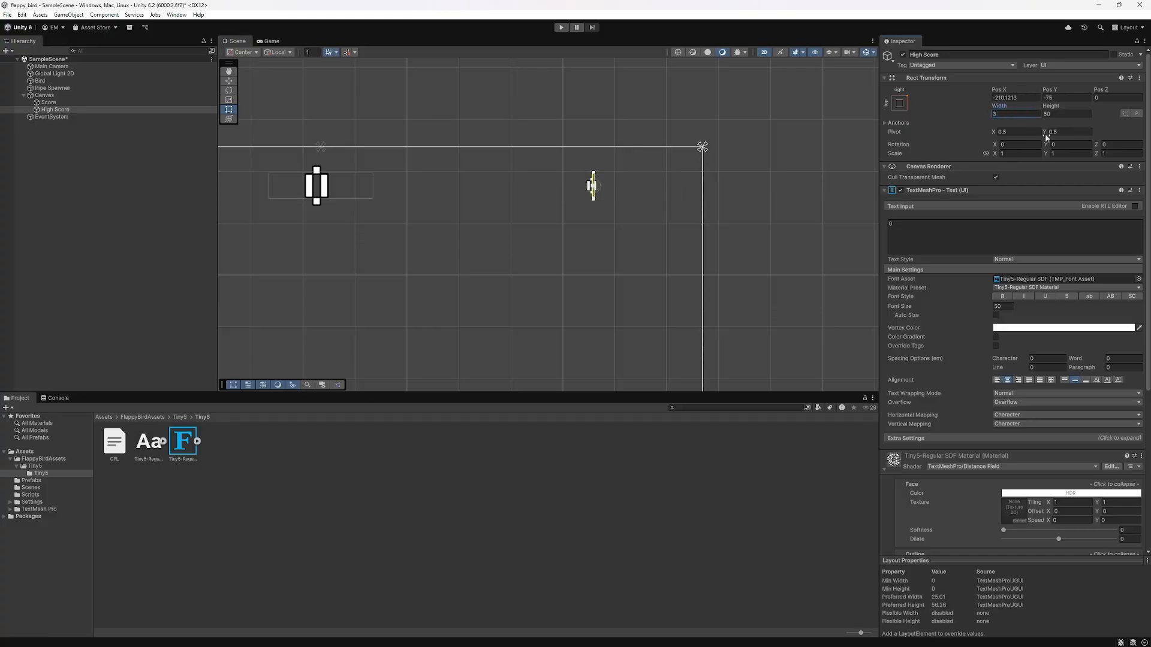
pyautogui.write('25')
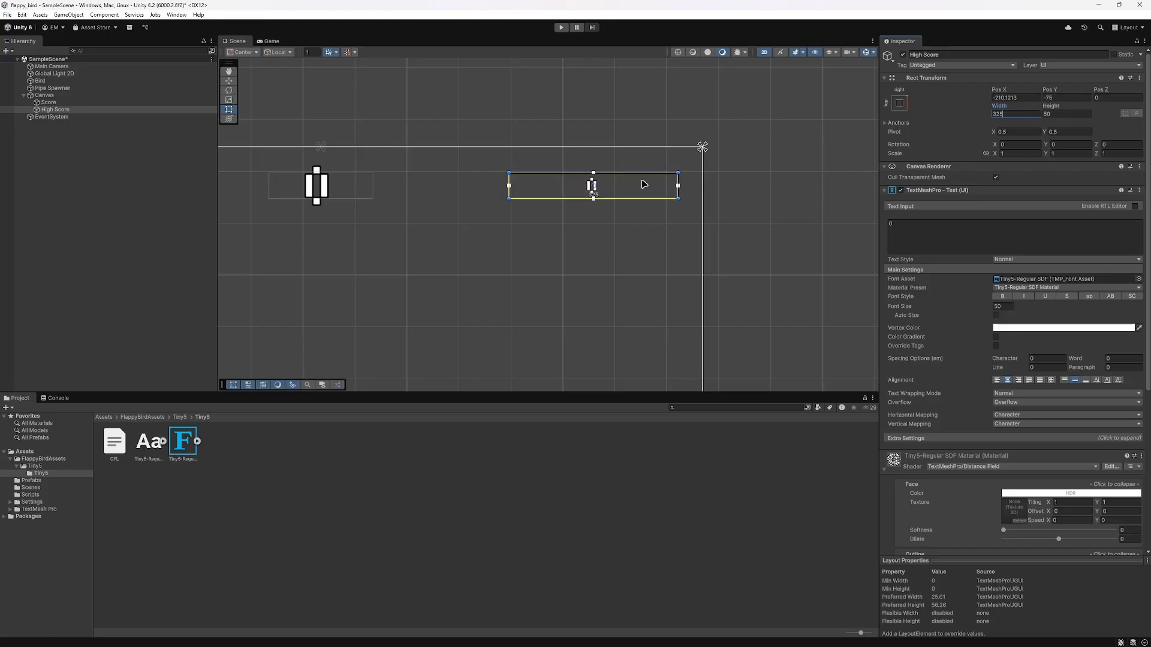
# Step: Move the High Score text box fully inside the canvas by setting its X position to -250
pyautogui.click(1029, 97)
pyautogui.write('-150')
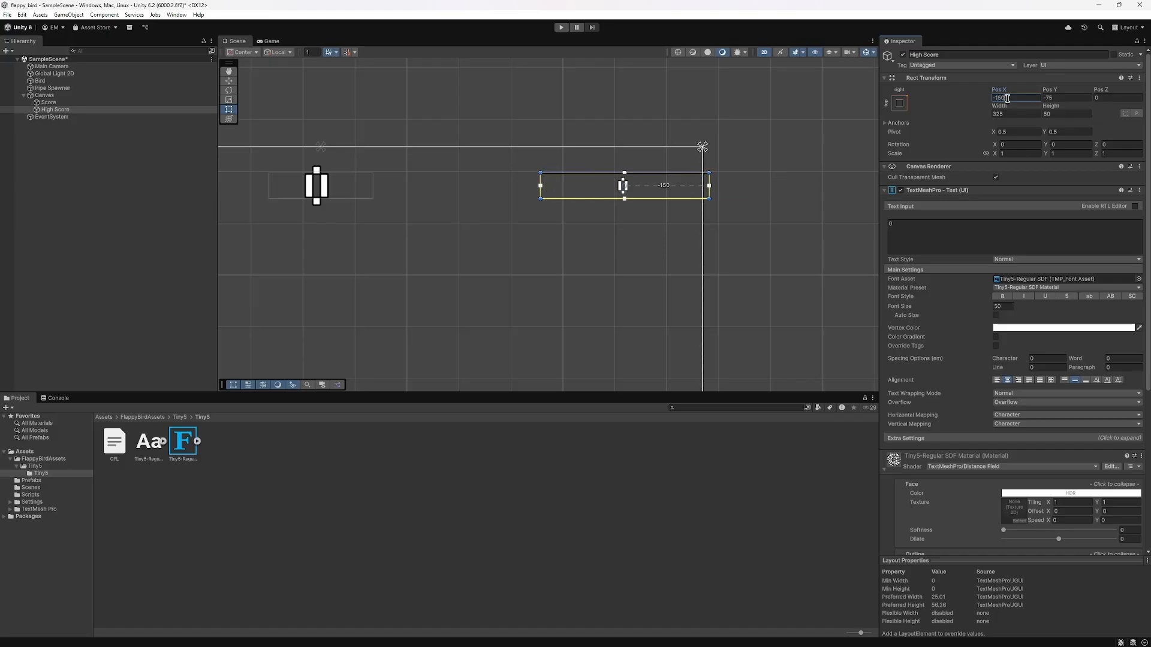
pyautogui.press('BackSpace')
pyautogui.press('BackSpace')
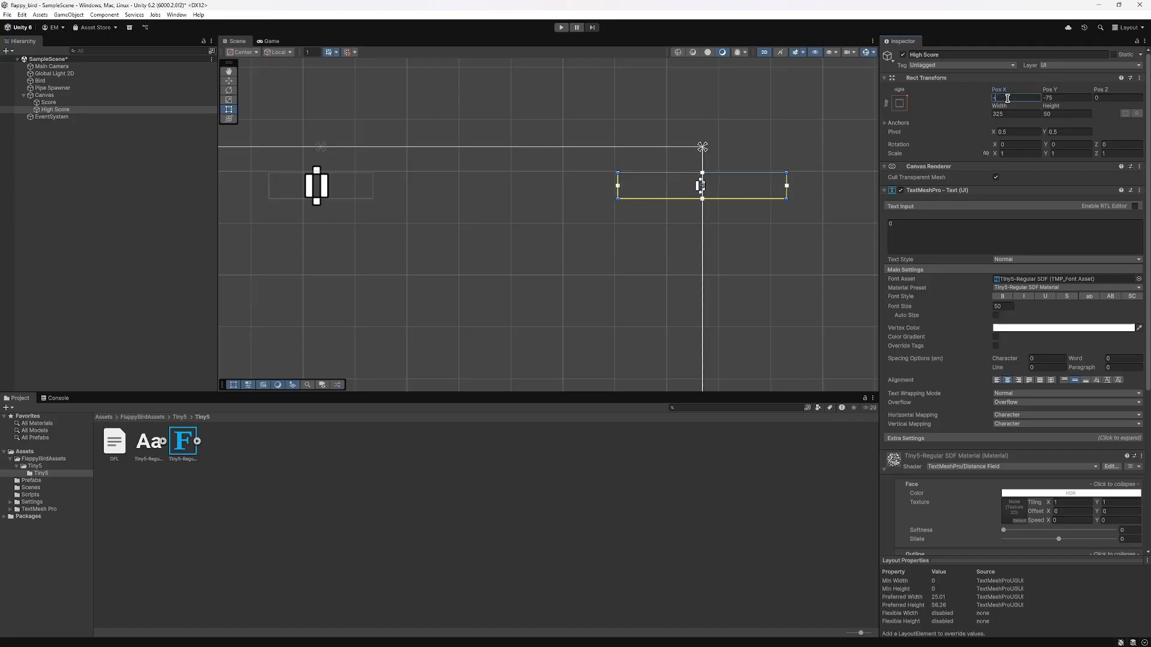
pyautogui.press('BackSpace')
pyautogui.write('250')
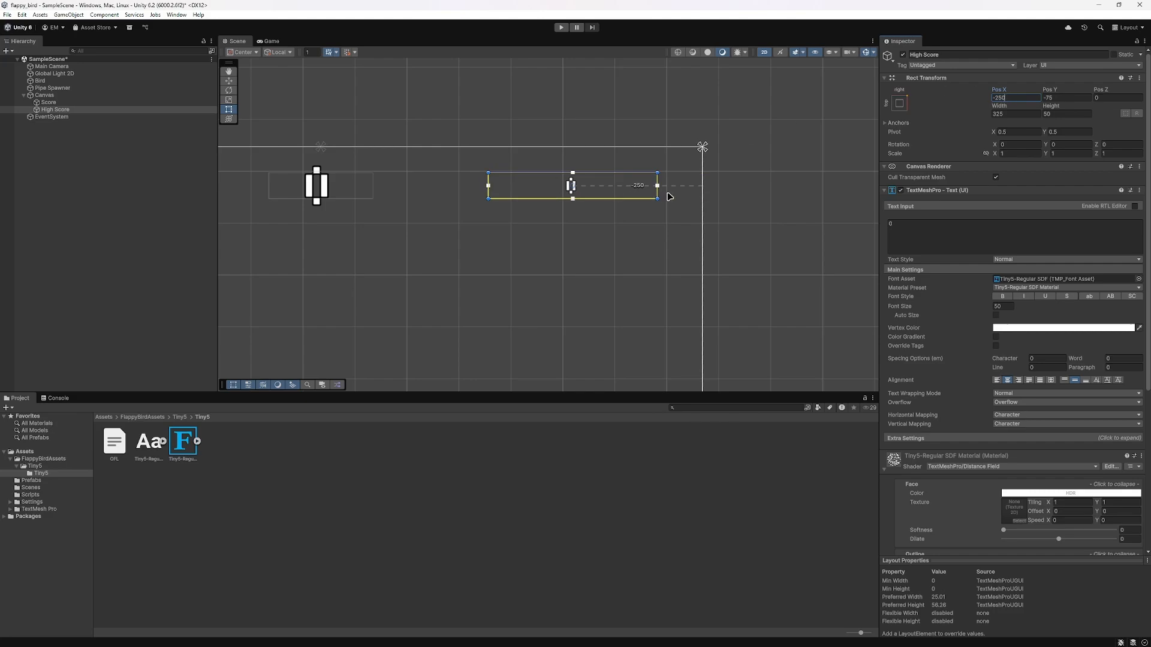
# Step: Right-align the High Score text within its box and save the scene
pyautogui.scroll(-1, 1000, 340)
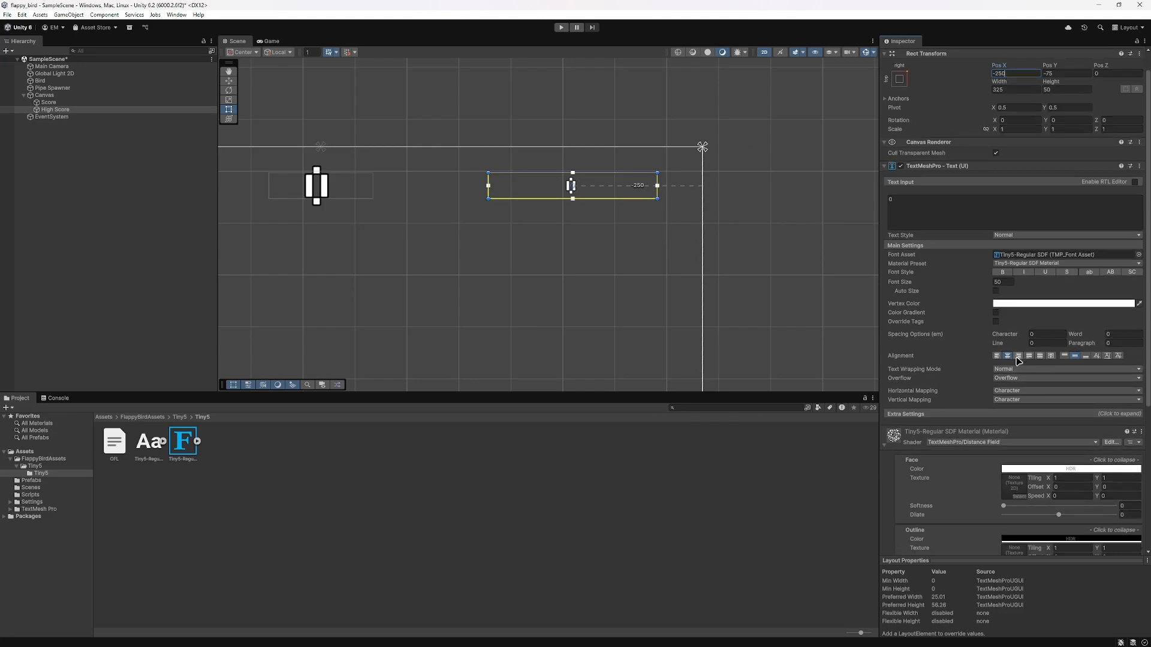
pyautogui.click(1017, 358)
pyautogui.scroll(-3, 722, 252)
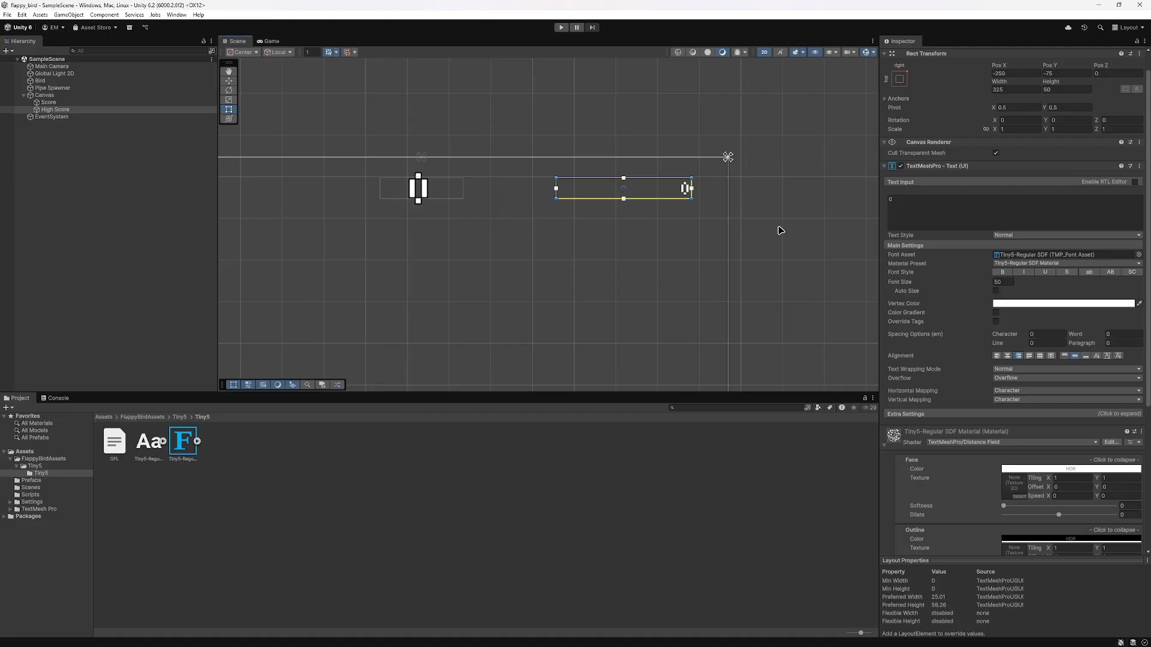
pyautogui.scroll(2, 807, 295)
pyautogui.moveTo(750, 214); pyautogui.dragTo(794, 202, button='middle')
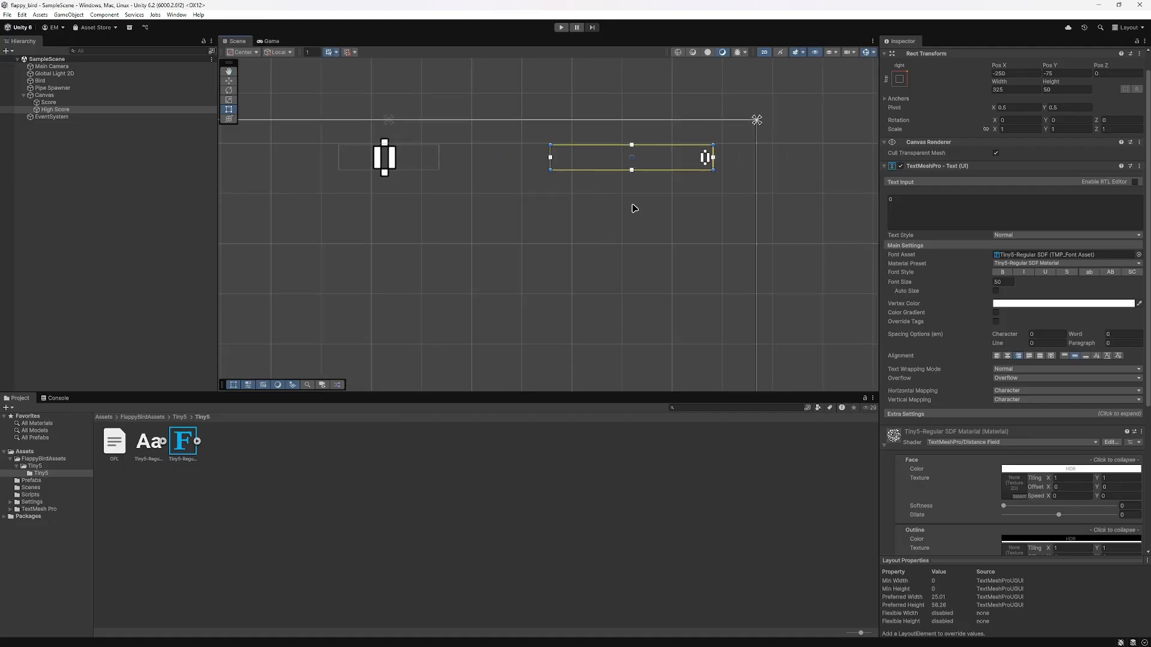
pyautogui.scroll(1, 666, 235)
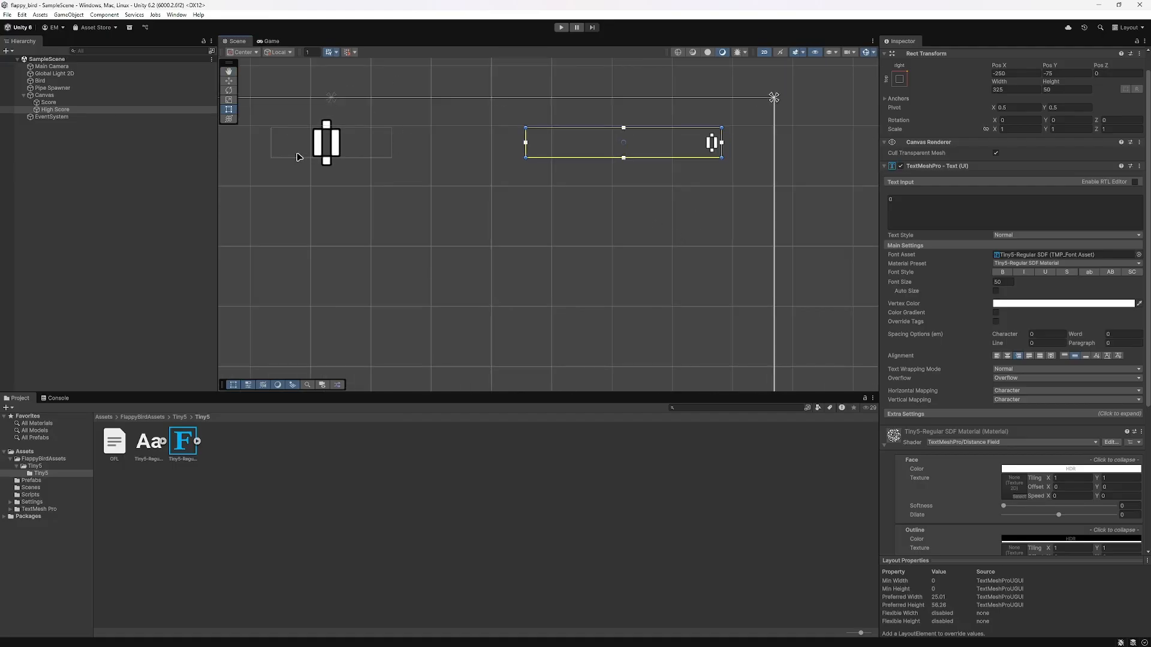
# Step: Playtest the game in the Game view, flapping the bird through several pipes to check the resized score texts, and stop it
pyautogui.click(270, 40)
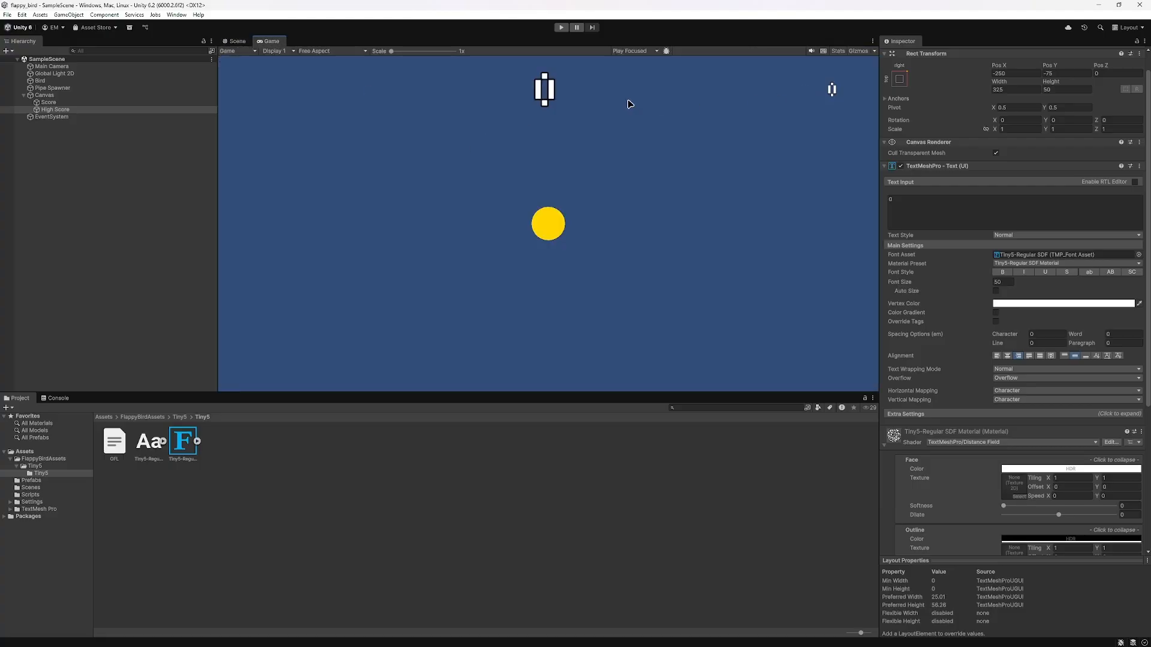
pyautogui.click(561, 28)
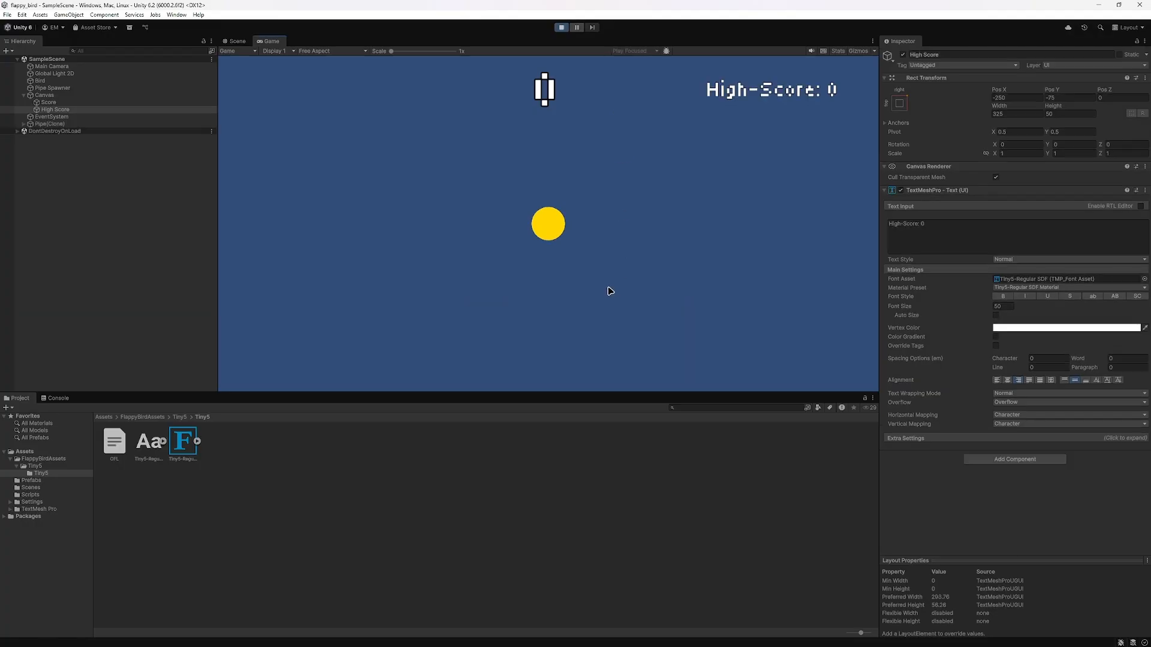
pyautogui.press('space')
pyautogui.press('space')
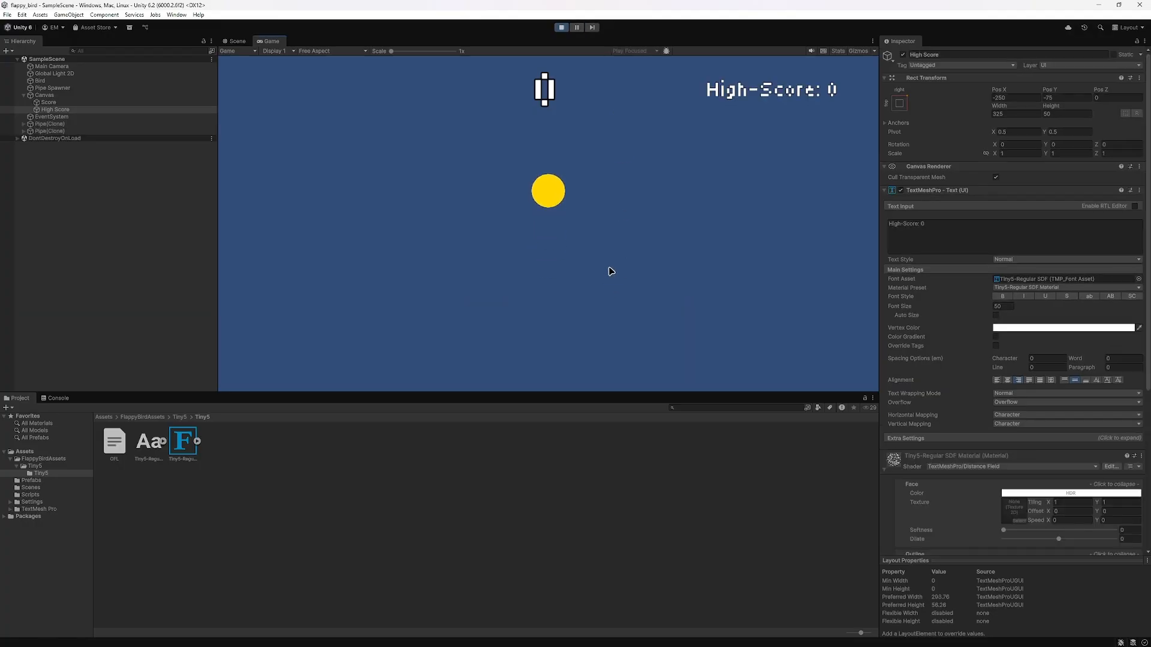
pyautogui.press('space')
pyautogui.press('space')
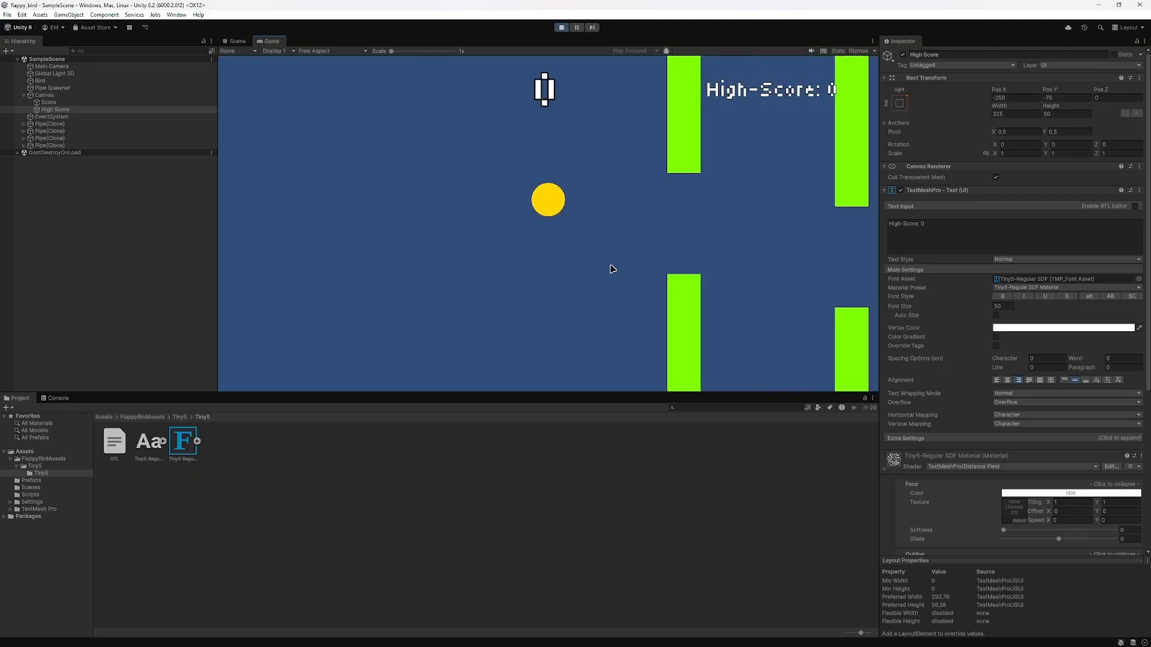
pyautogui.press('space')
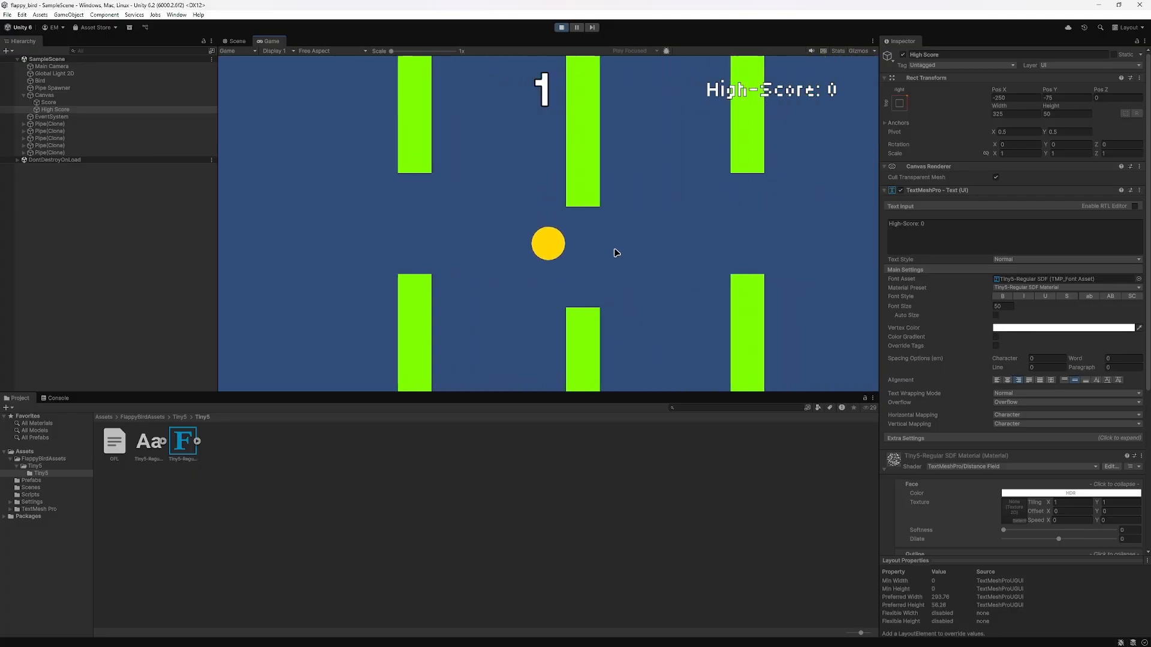
pyautogui.press('space')
pyautogui.press('space')
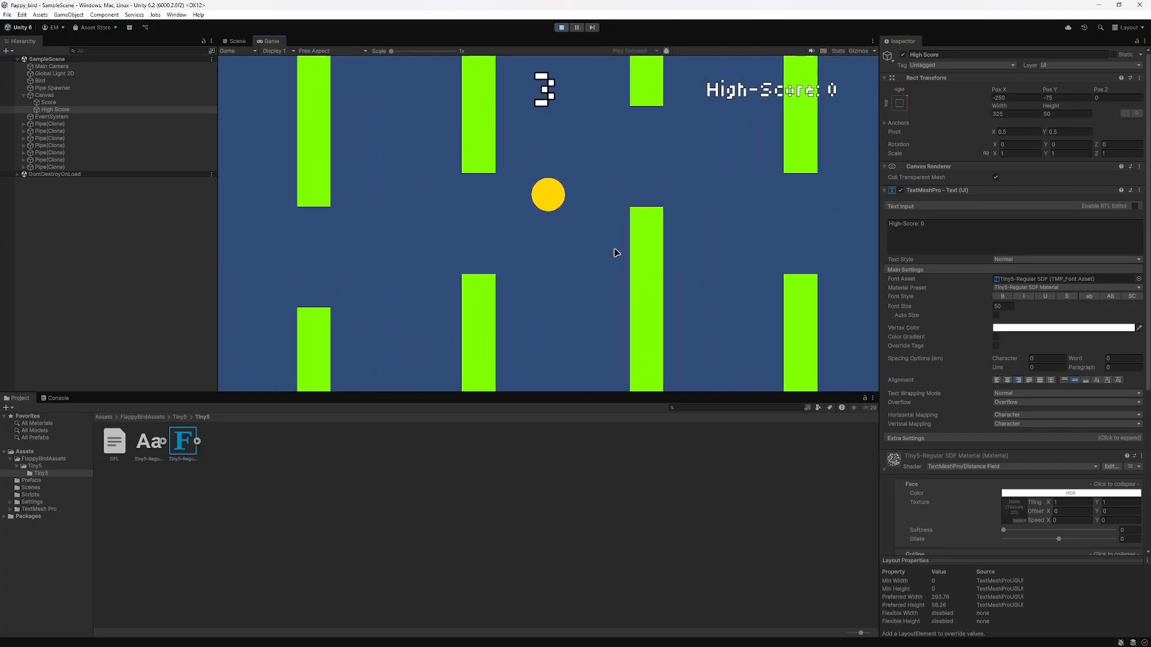
pyautogui.press('space')
pyautogui.press('space')
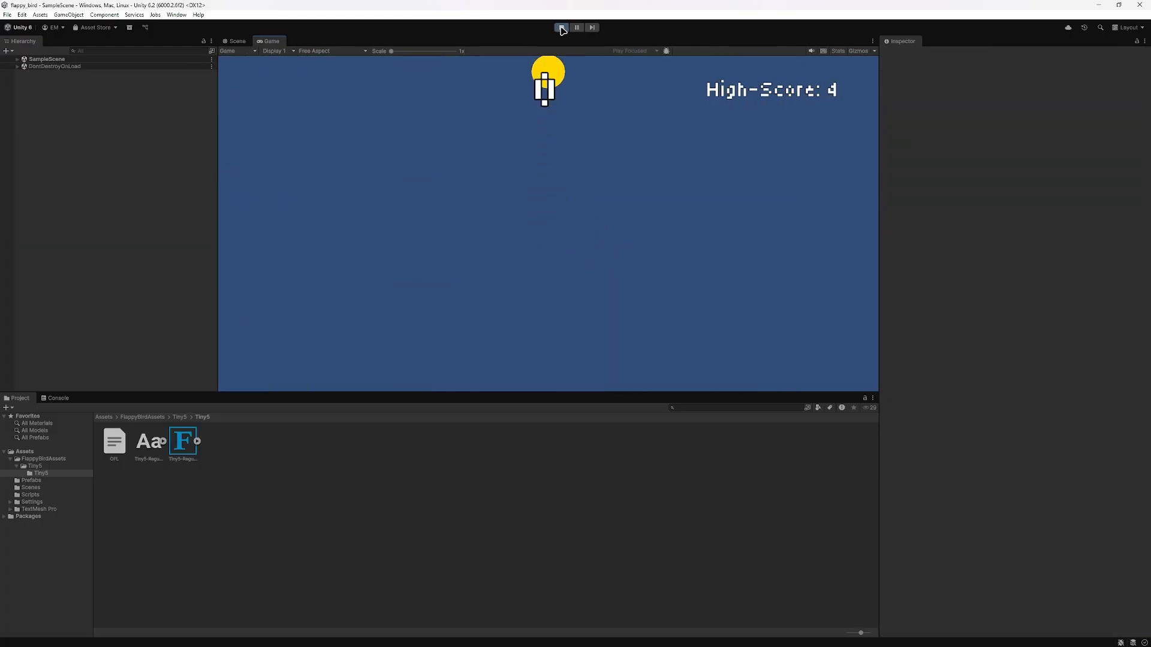
pyautogui.click(561, 27)
# Step: Try a thicker outline of about 0.31 on the High Score text's Tiny5-Regular SDF material
pyautogui.click(48, 102)
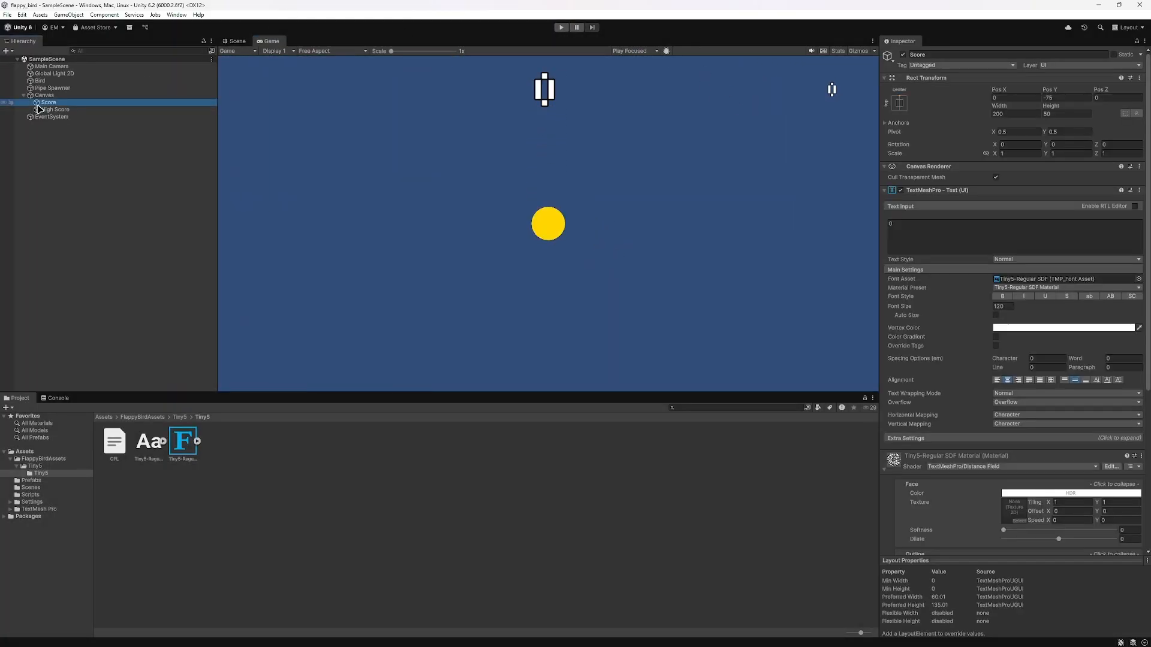
pyautogui.click(55, 109)
pyautogui.scroll(-3, 1016, 365)
pyautogui.scroll(-5, 1016, 365)
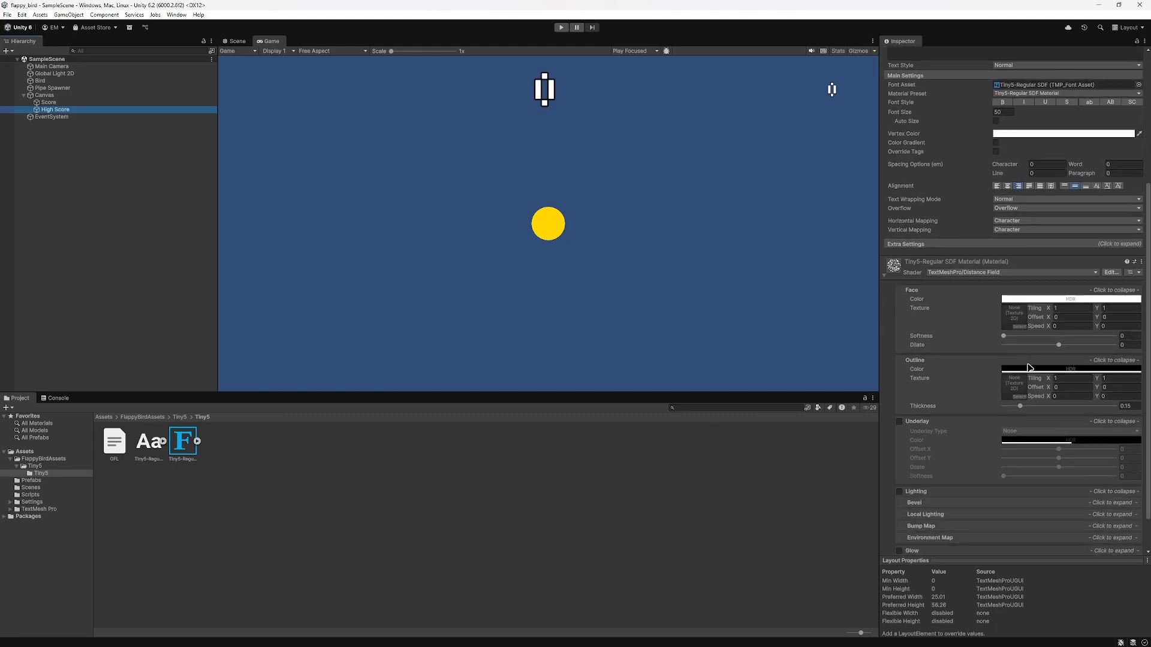
pyautogui.moveTo(1020, 363)
pyautogui.mouseDown()
pyautogui.moveTo(1106, 363)
pyautogui.moveTo(1030, 363)
pyautogui.moveTo(1049, 362)
pyautogui.moveTo(1038, 361)
pyautogui.mouseUp()
pyautogui.hotkey('ctrl', 'z')
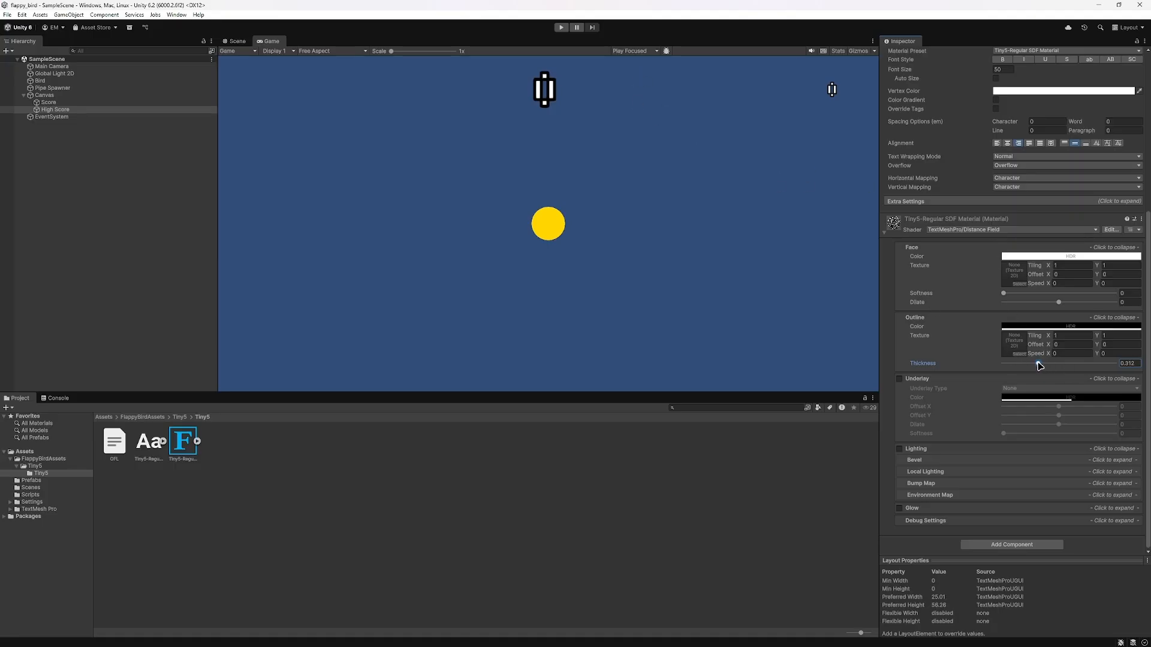
# Step: Thin the outline slightly on the High Score text's Tiny5-Regular SDF material, playtest the game to check it, and stop
pyautogui.moveTo(1040, 366)
pyautogui.mouseDown()
pyautogui.moveTo(1022, 365)
pyautogui.moveTo(1040, 365)
pyautogui.moveTo(1031, 362)
pyautogui.mouseUp()
pyautogui.click(561, 28)
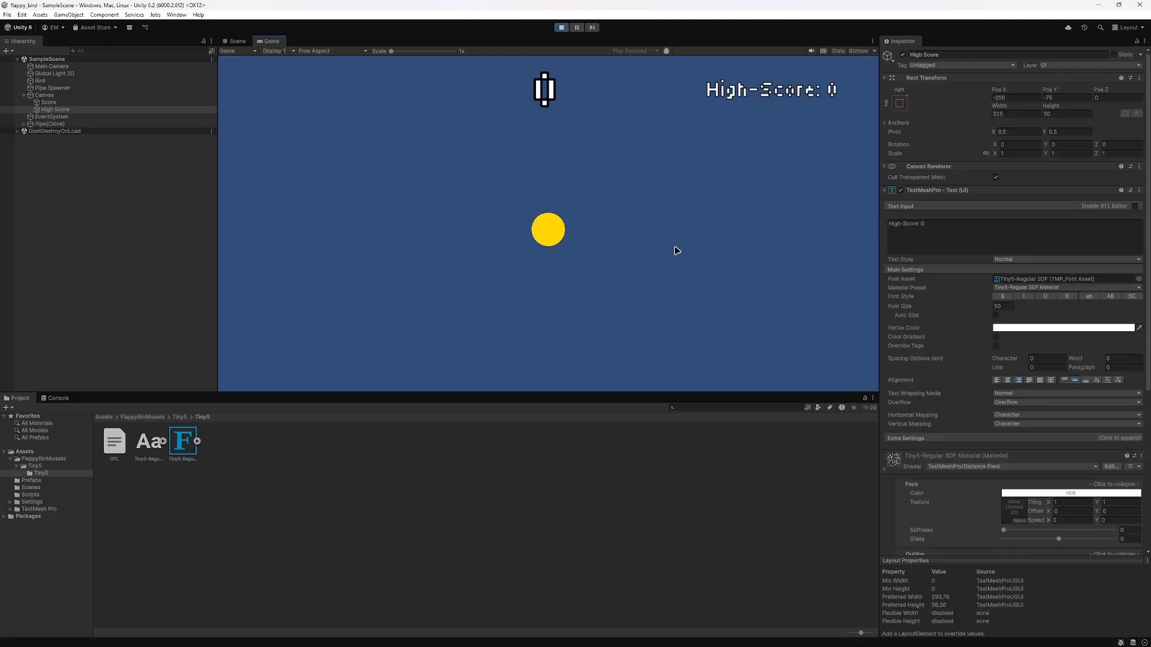
pyautogui.press('space')
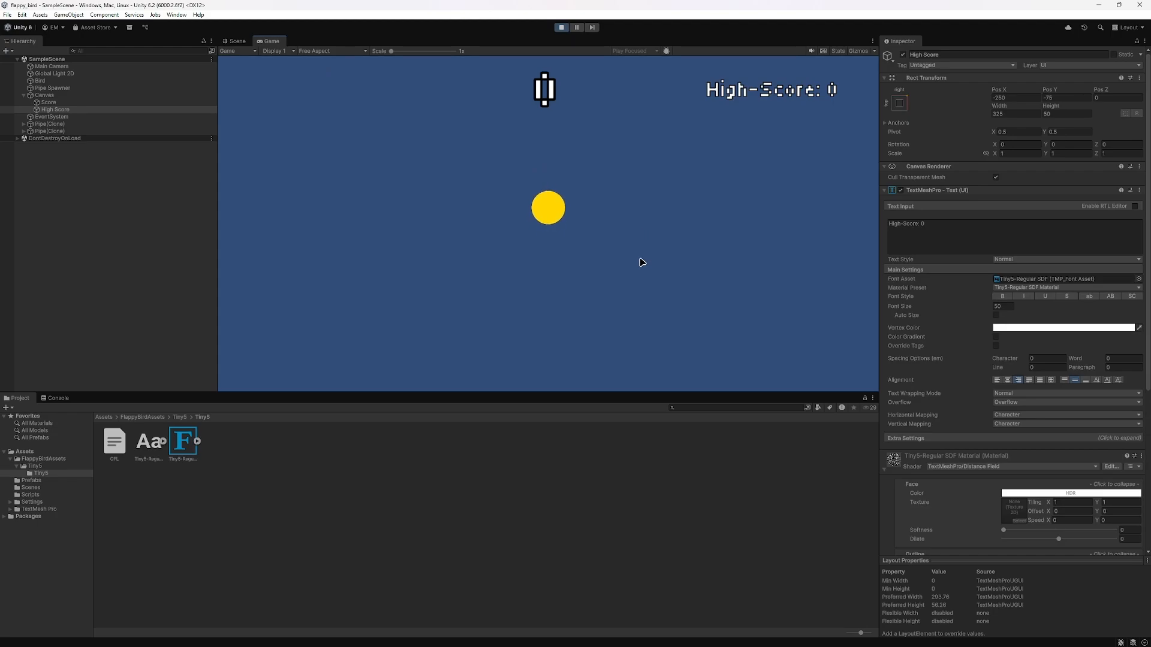
pyautogui.press('space')
pyautogui.press('space')
pyautogui.press('space')
pyautogui.press('space')
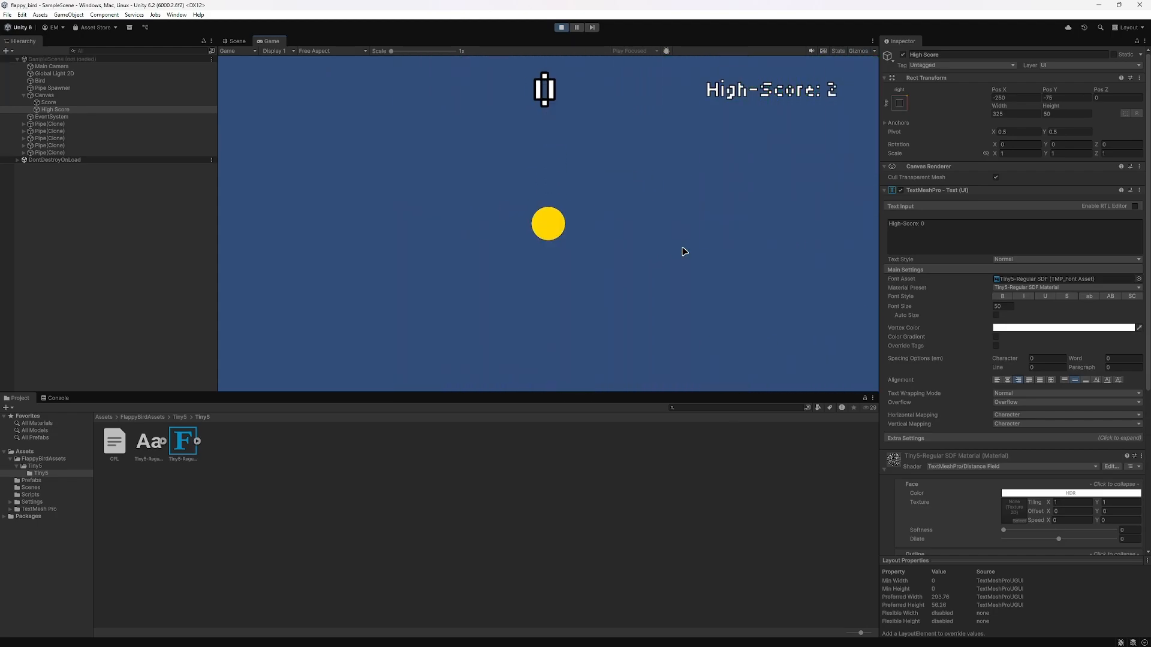
pyautogui.click(561, 28)
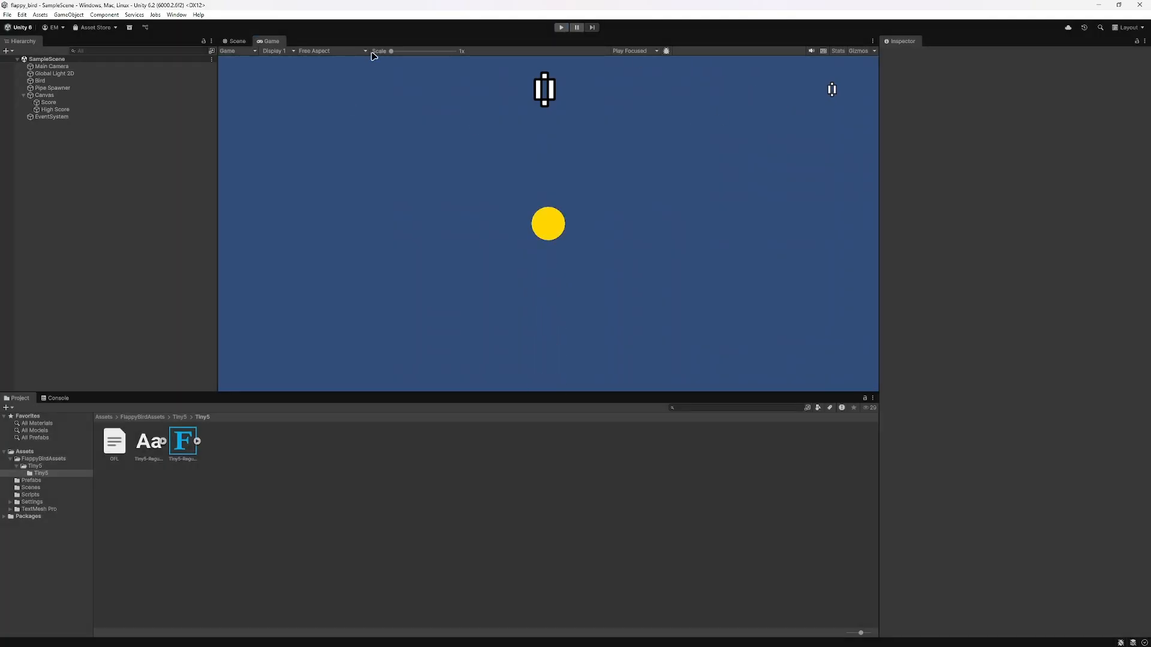
# Step: Examine the canvas, camera frame and bird in the Scene view, and return to the Game view
pyautogui.click(235, 45)
pyautogui.scroll(-2, 369, 139)
pyautogui.moveTo(388, 149); pyautogui.dragTo(645, 95, button='middle')
pyautogui.scroll(-2, 548, 224)
pyautogui.moveTo(365, 357); pyautogui.dragTo(454, 290, button='middle')
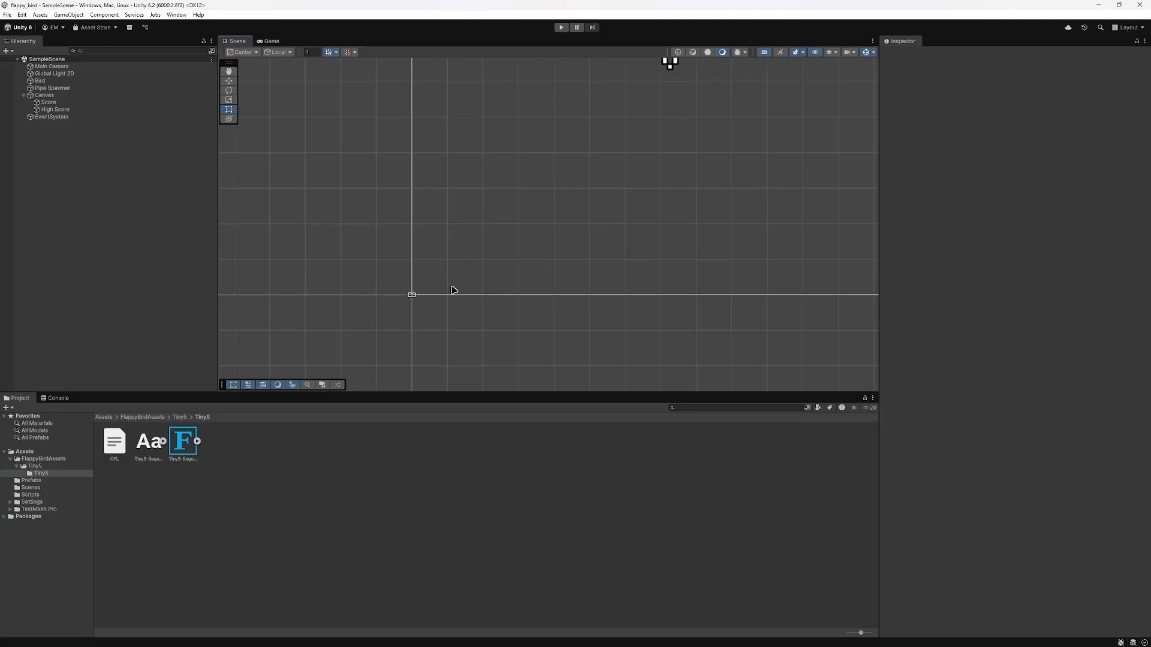
pyautogui.scroll(16, 420, 303)
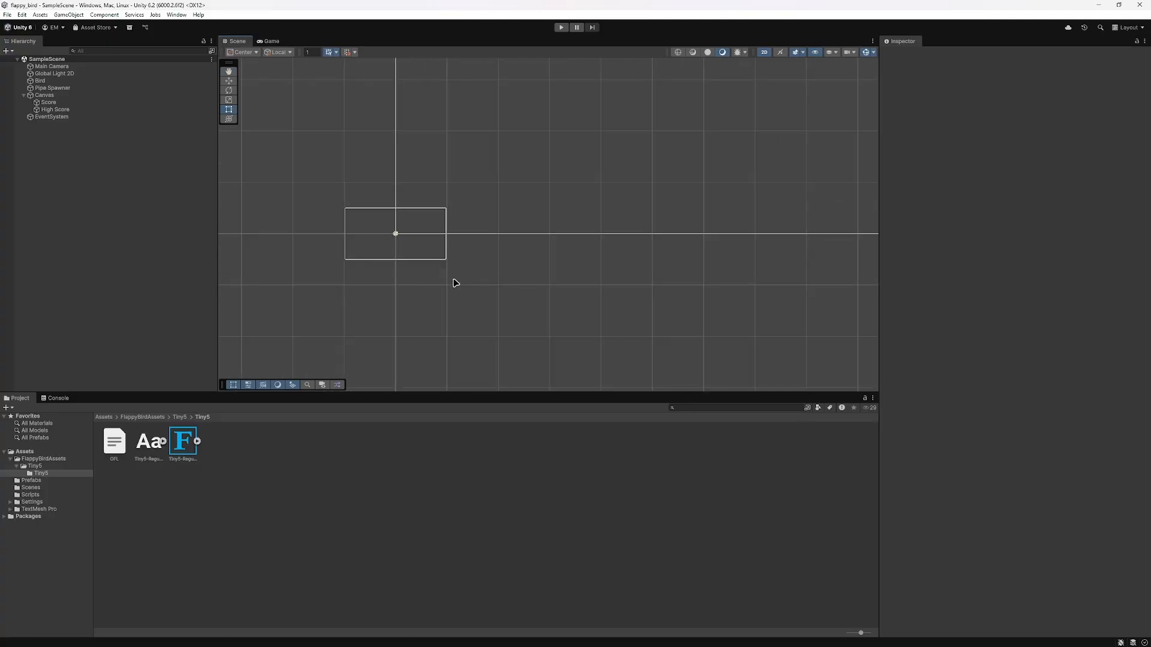
pyautogui.scroll(12, 411, 228)
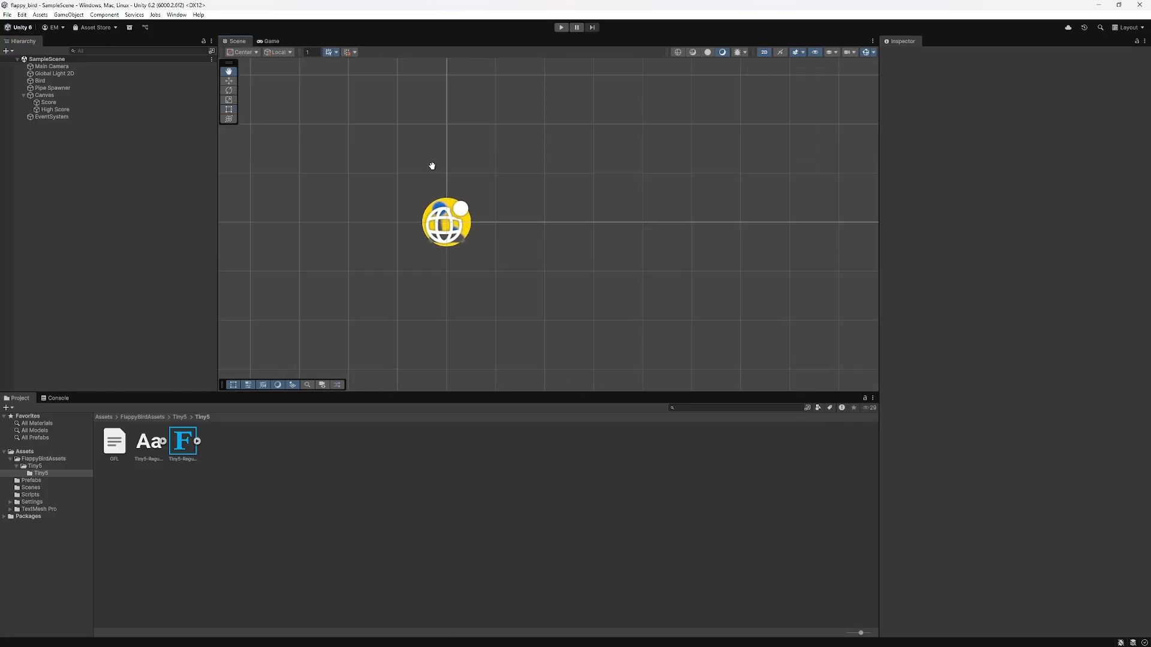
pyautogui.click(268, 41)
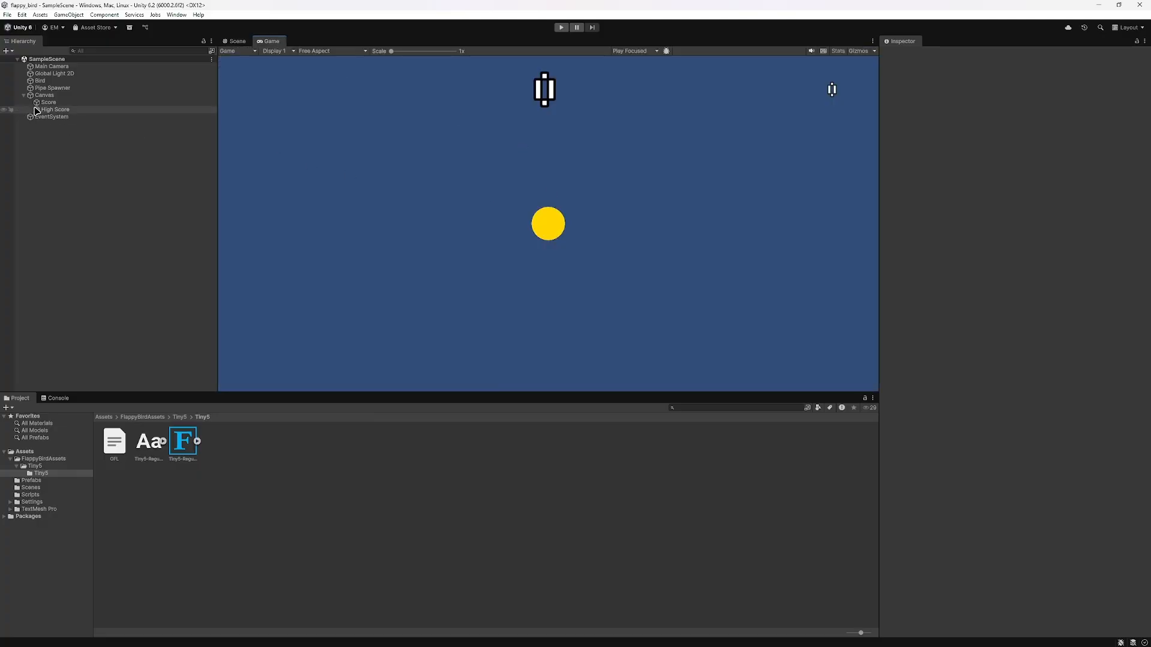
# Step: Set the Bird's Sprite Renderer color to white (FFFFFF)
pyautogui.click(39, 81)
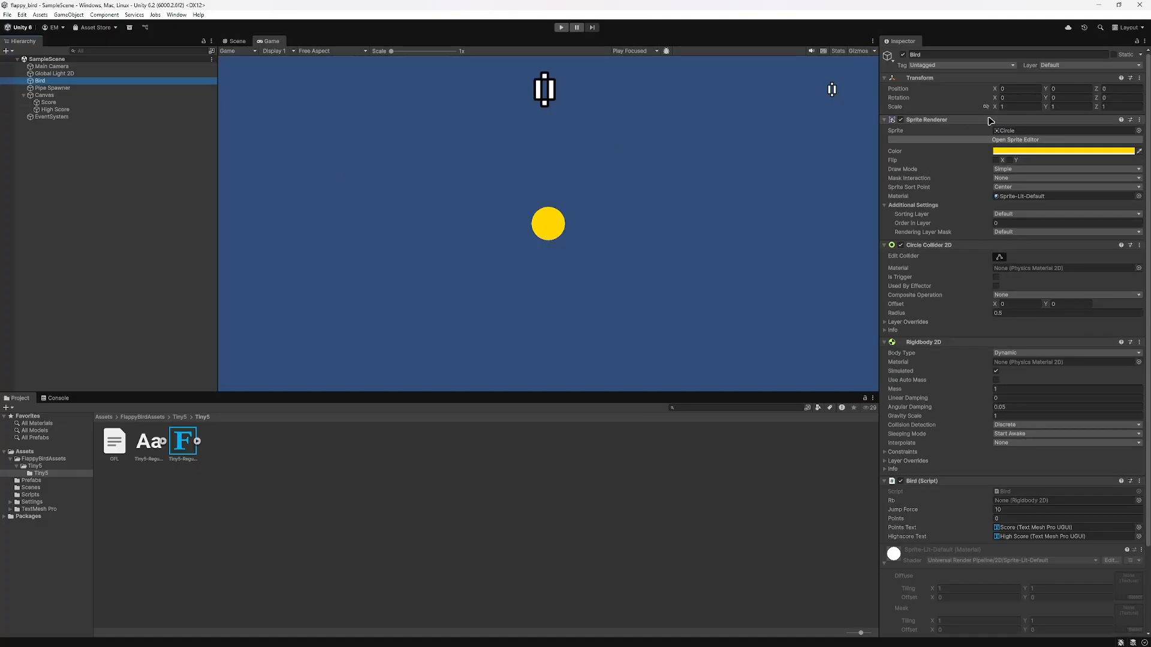
pyautogui.click(1002, 152)
pyautogui.moveTo(1061, 223); pyautogui.dragTo(962, 169)
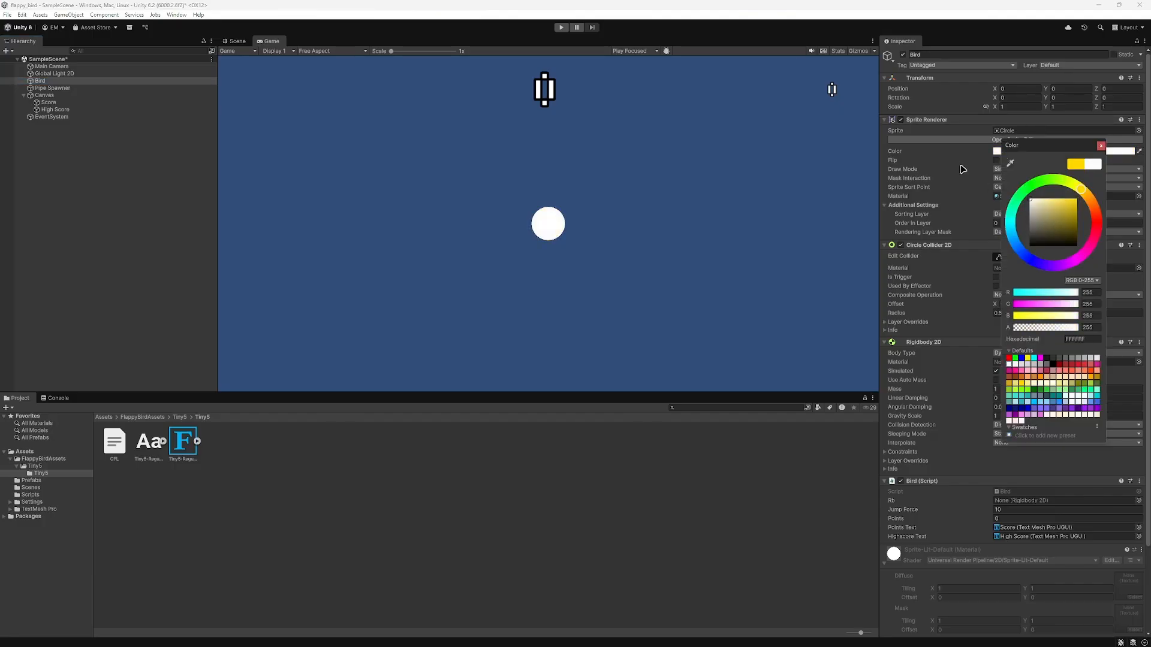
pyautogui.click(1101, 146)
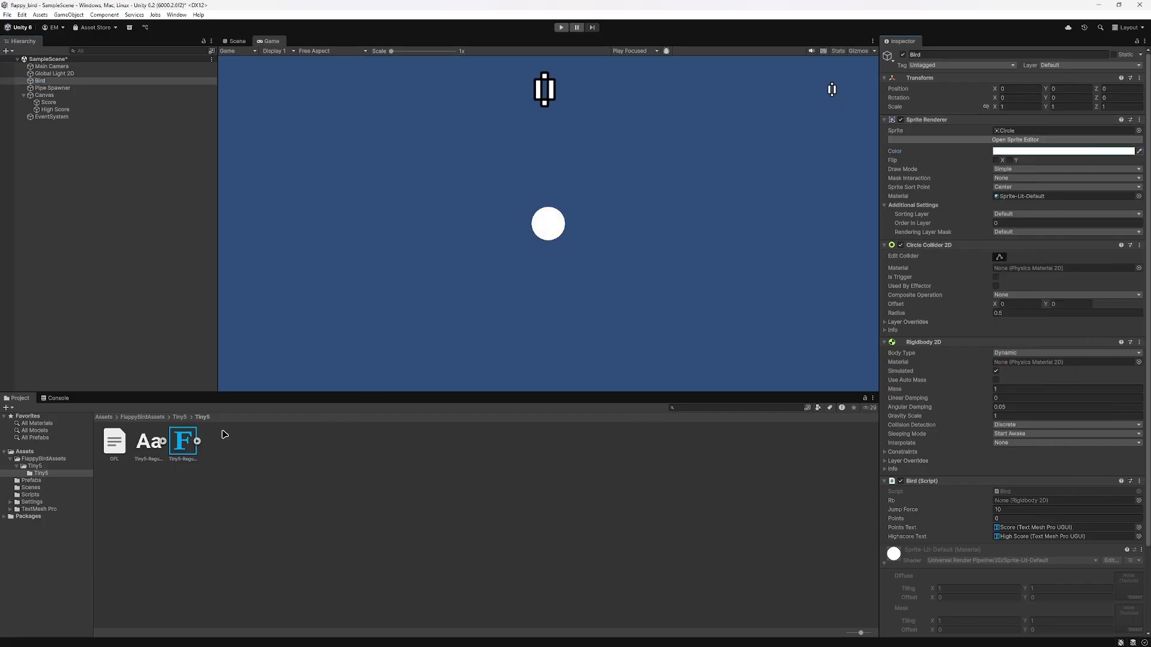
# Step: Assign the Bird_0 sprite from the FlappyBirdAssets folder to the Bird's Sprite Renderer
pyautogui.click(24, 459)
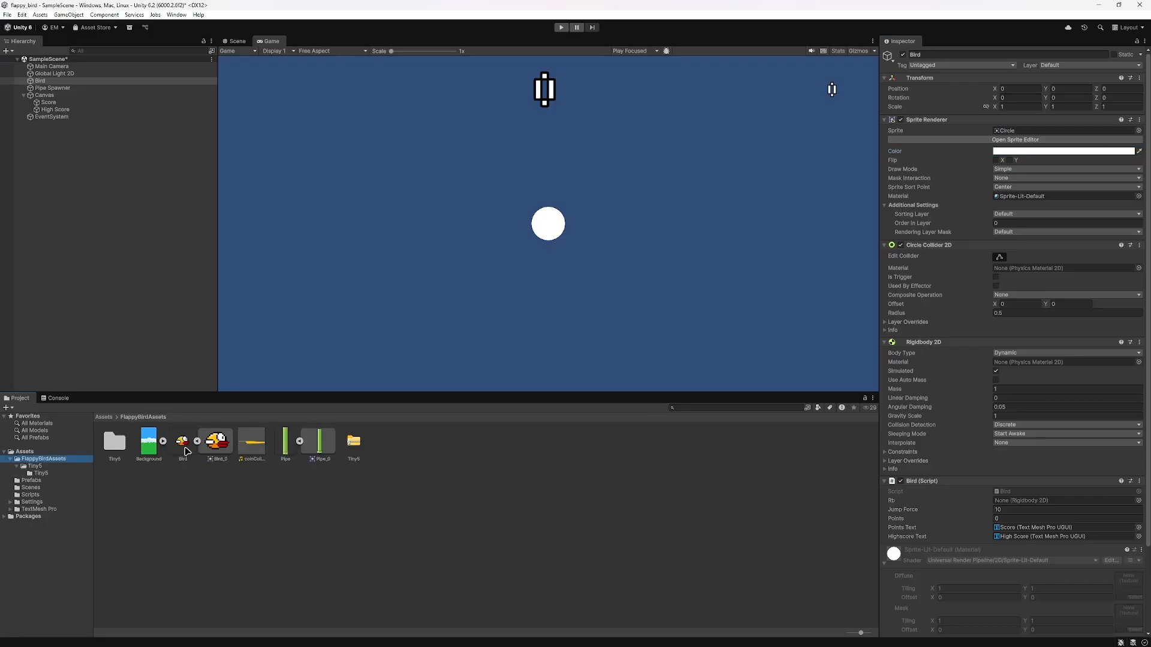
pyautogui.moveTo(216, 442); pyautogui.dragTo(957, 262)
pyautogui.moveTo(1026, 129); pyautogui.dragTo(1015, 131)
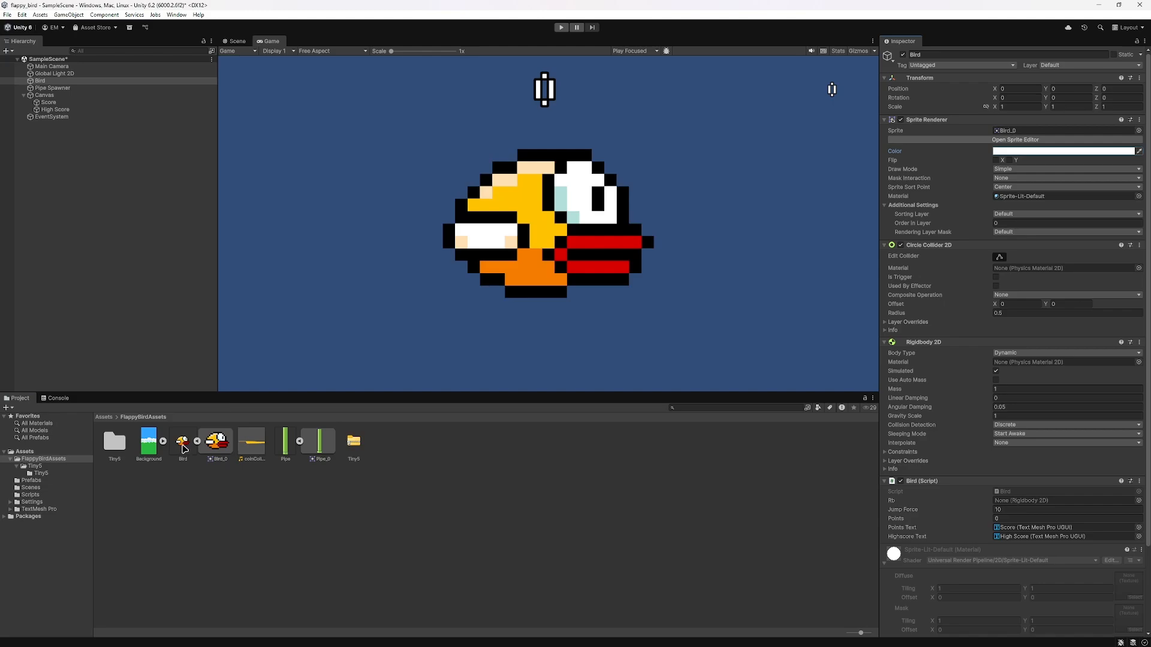
# Step: Set the Bird texture's import settings to Single sprite mode, RGBA 32 bit format and 500 pixels per unit, and apply them
pyautogui.click(183, 445)
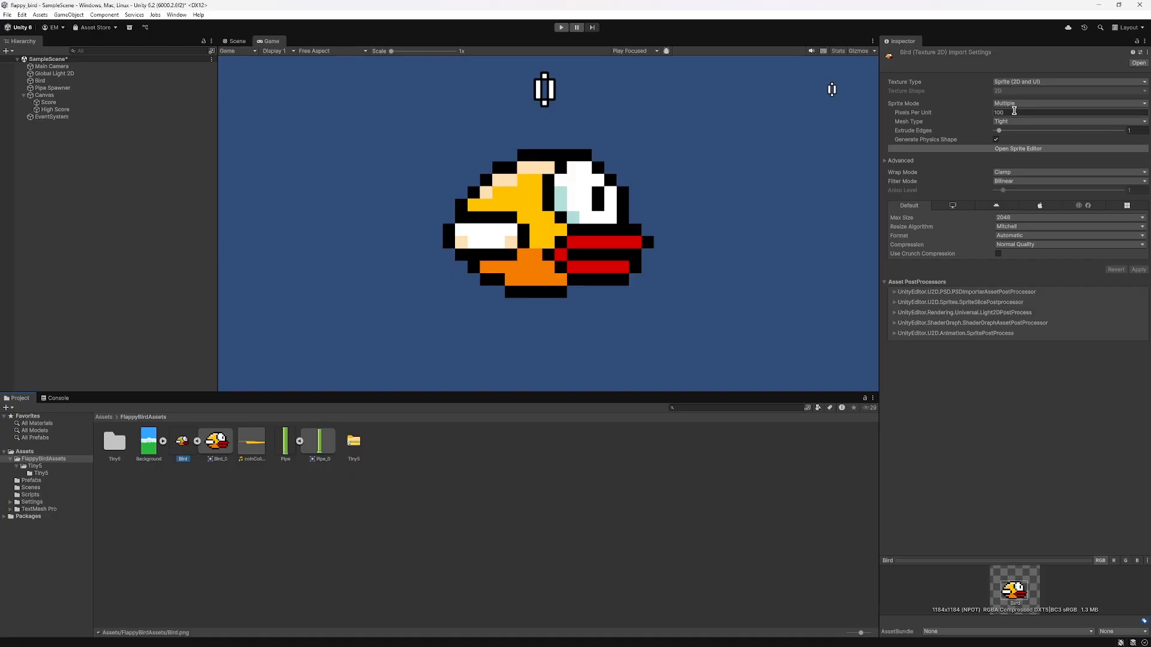
pyautogui.click(1011, 103)
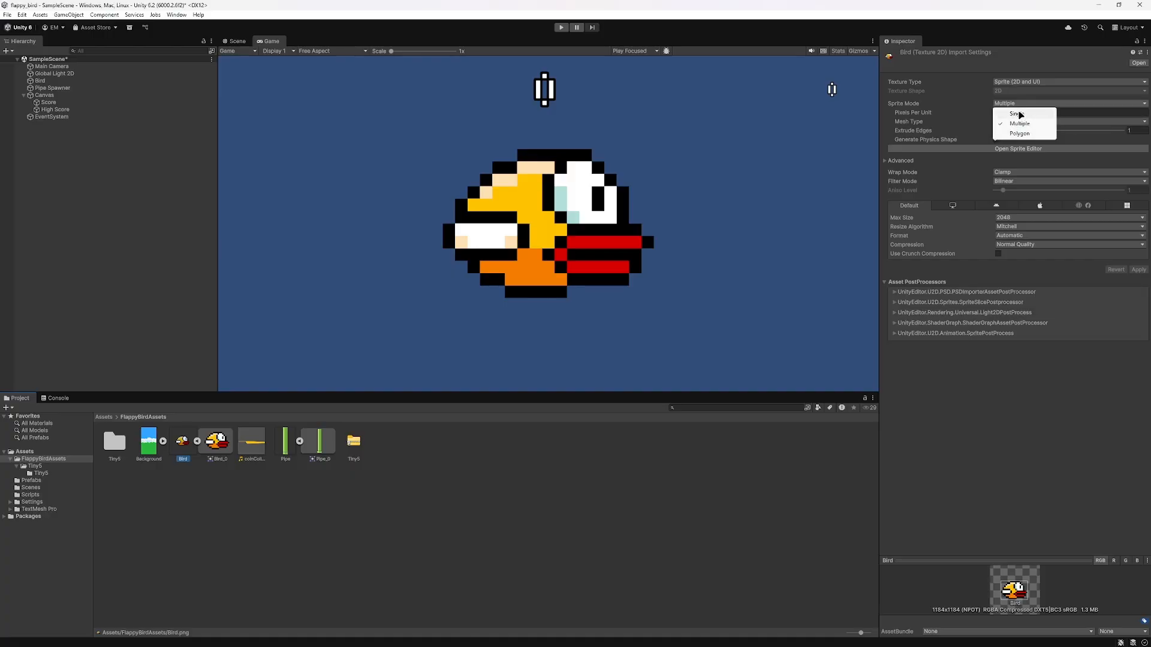
pyautogui.click(1021, 114)
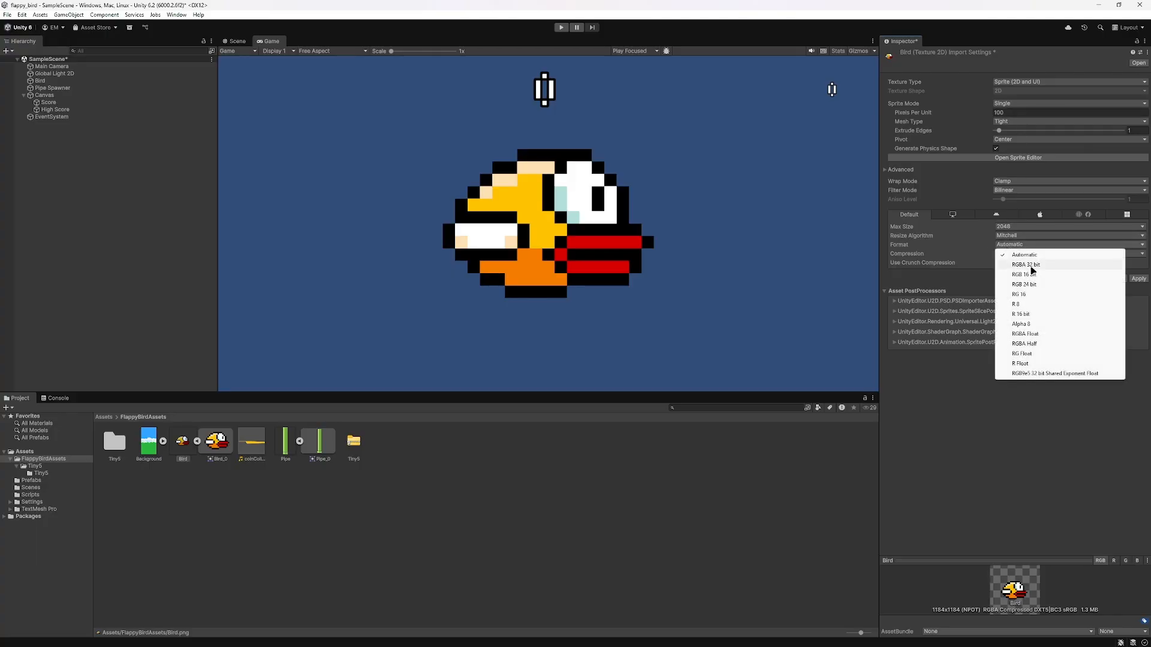
pyautogui.click(1026, 265)
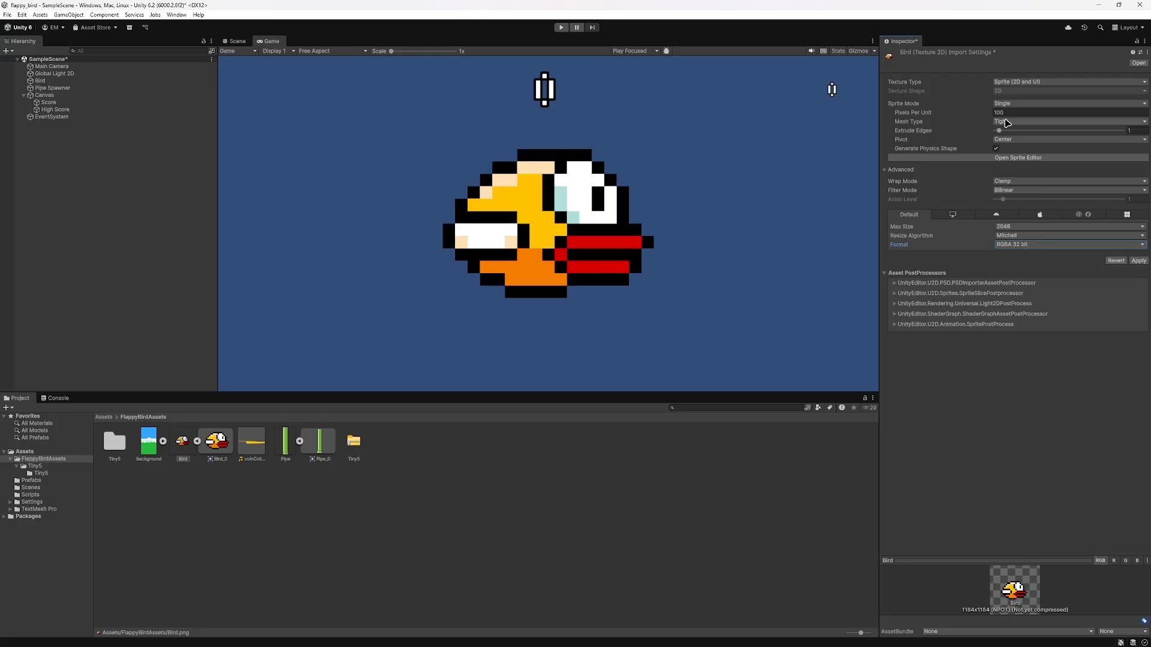
pyautogui.click(1003, 113)
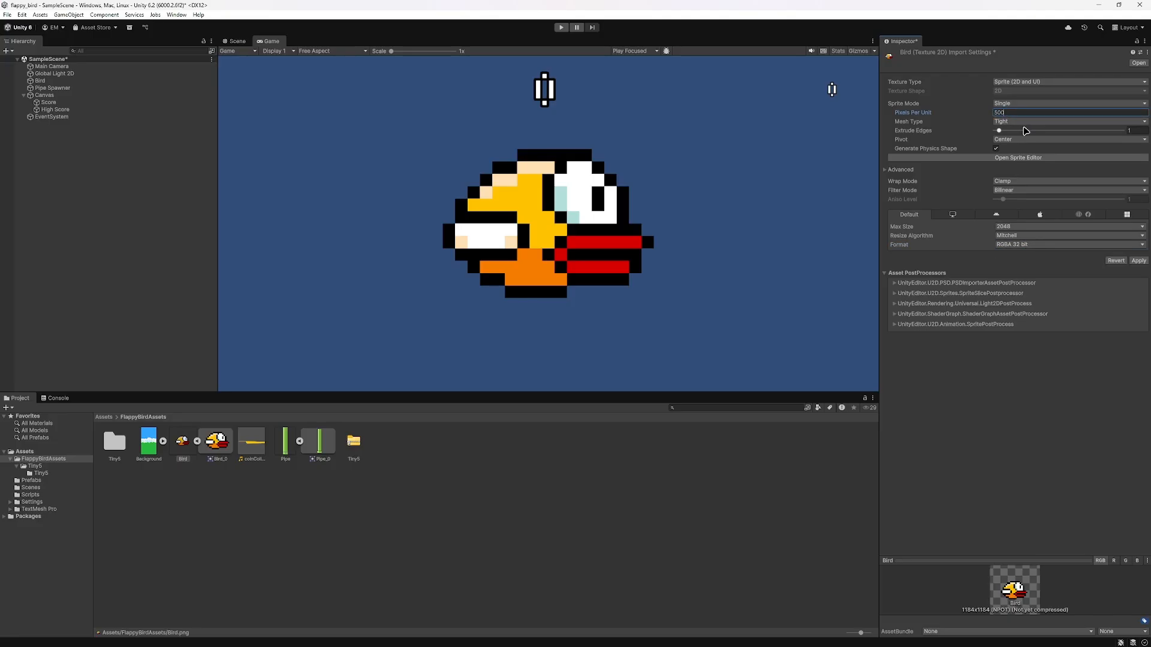
pyautogui.click(1136, 261)
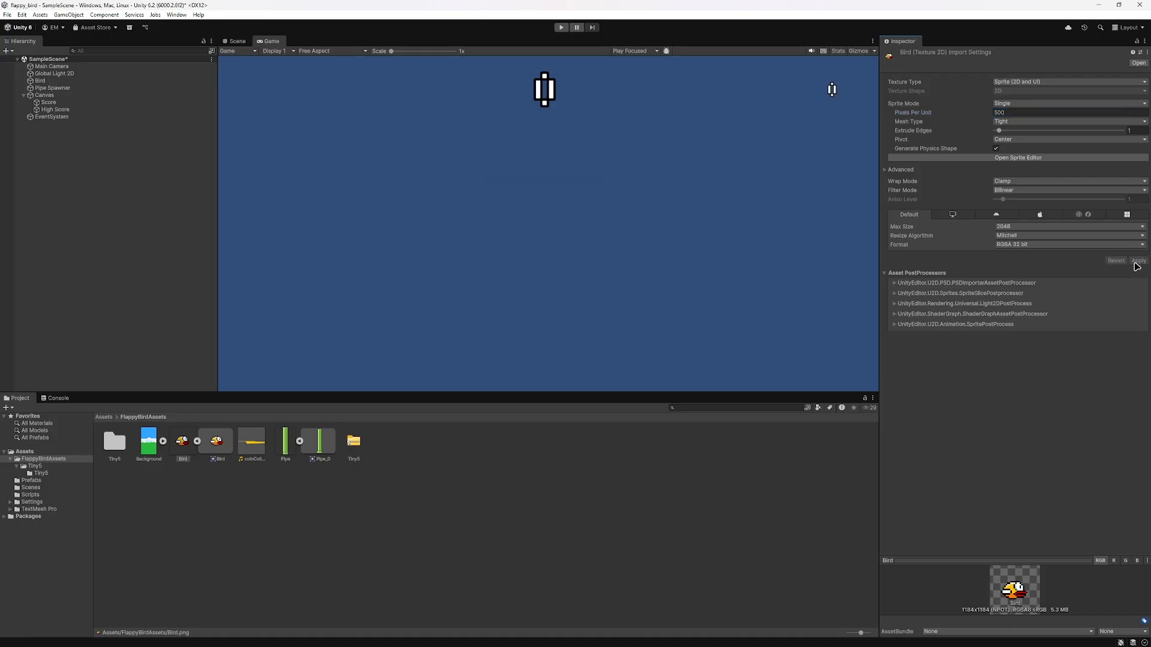
# Step: Examine the area around the origin in the Scene view, checking whether the bird sprite is displayed
pyautogui.click(234, 42)
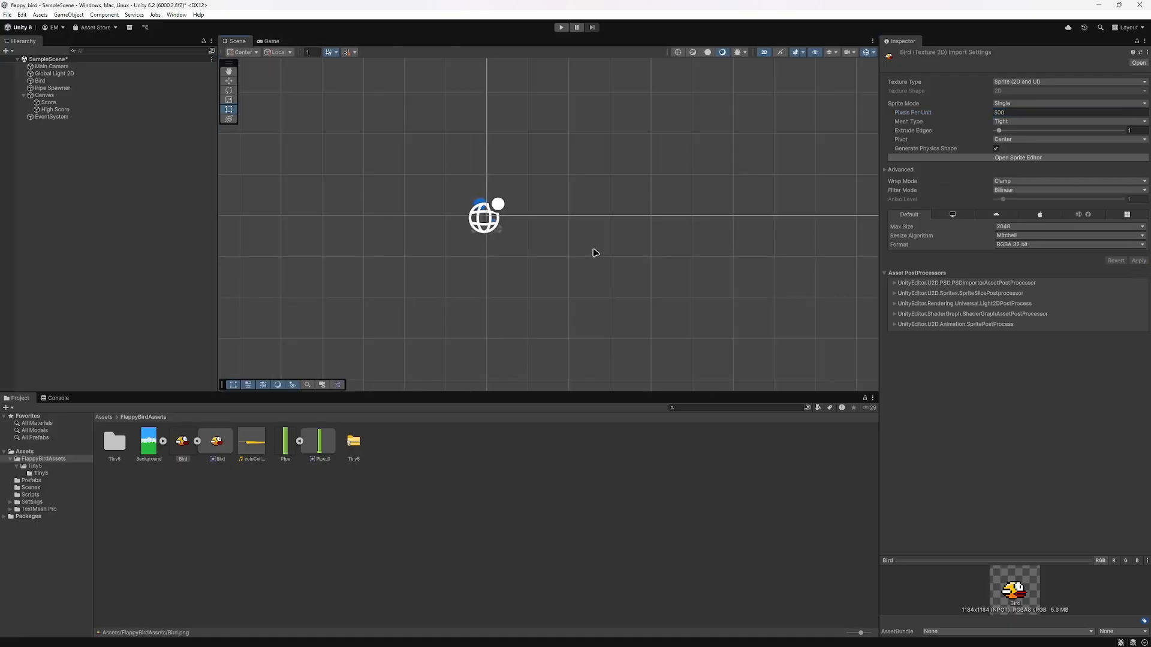
pyautogui.moveTo(594, 253); pyautogui.dragTo(609, 235, button='middle')
pyautogui.scroll(4, 479, 207)
pyautogui.scroll(-6, 455, 204)
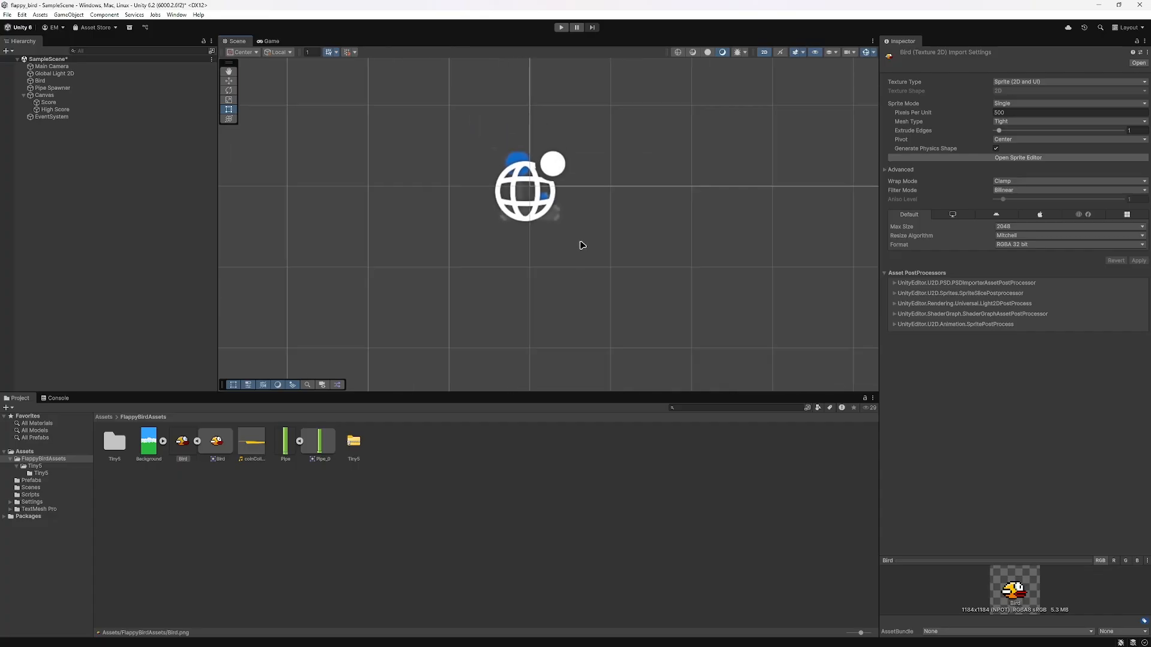
pyautogui.scroll(-7, 575, 269)
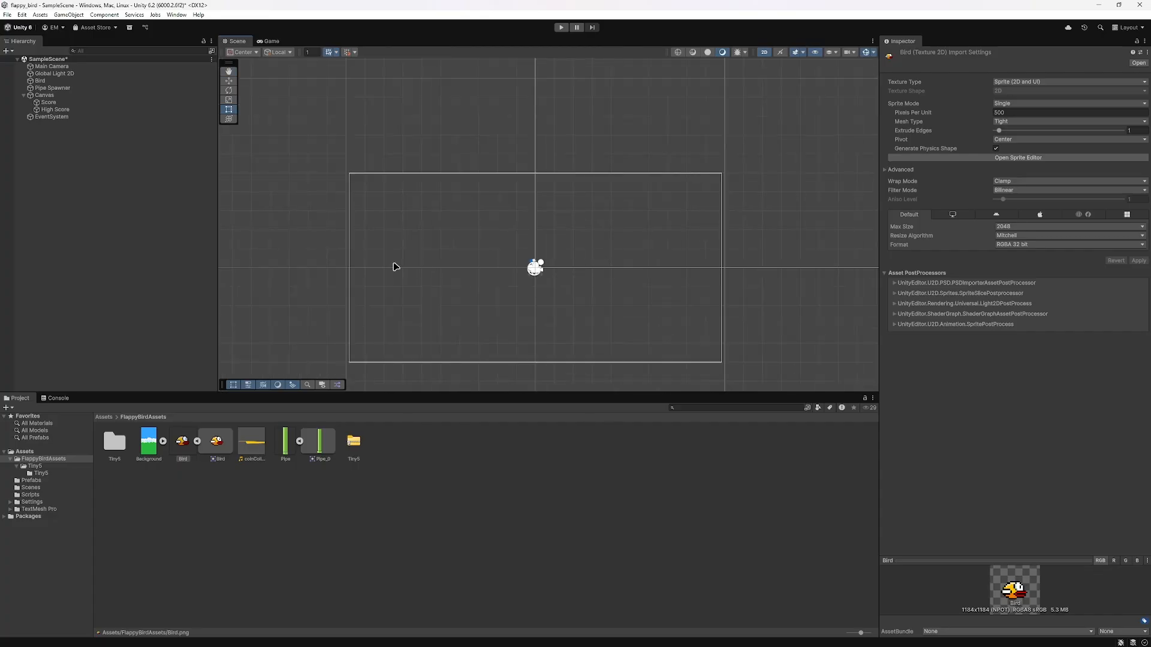
pyautogui.scroll(10, 393, 265)
pyautogui.scroll(3, 664, 276)
pyautogui.moveTo(676, 276); pyautogui.dragTo(571, 243, button='middle')
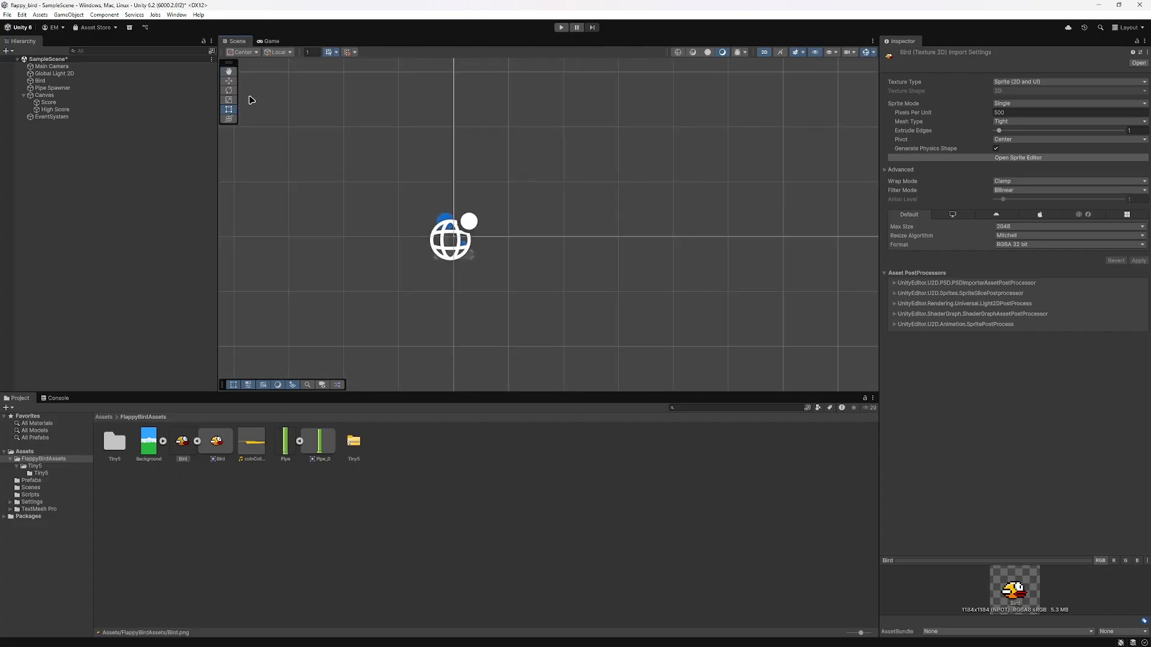
# Step: Assign the reimported Bird sprite to the Bird object's Sprite Renderer and check its size in the Game view
pyautogui.click(46, 79)
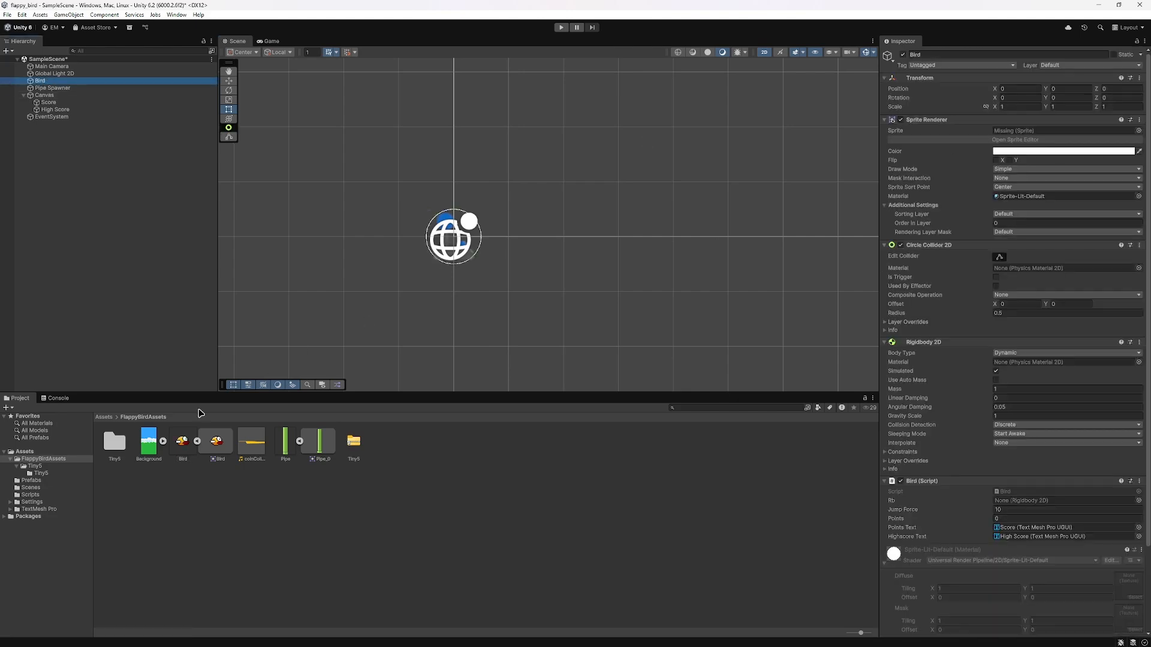
pyautogui.moveTo(182, 440); pyautogui.dragTo(1018, 131)
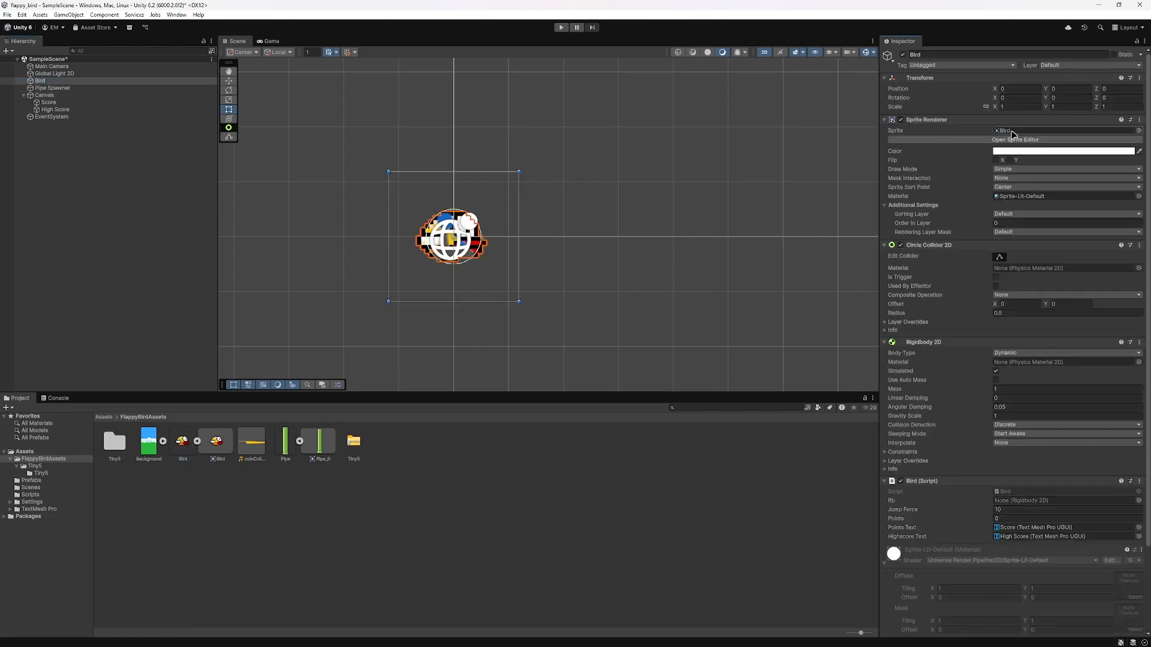
pyautogui.scroll(2, 550, 211)
pyautogui.click(269, 42)
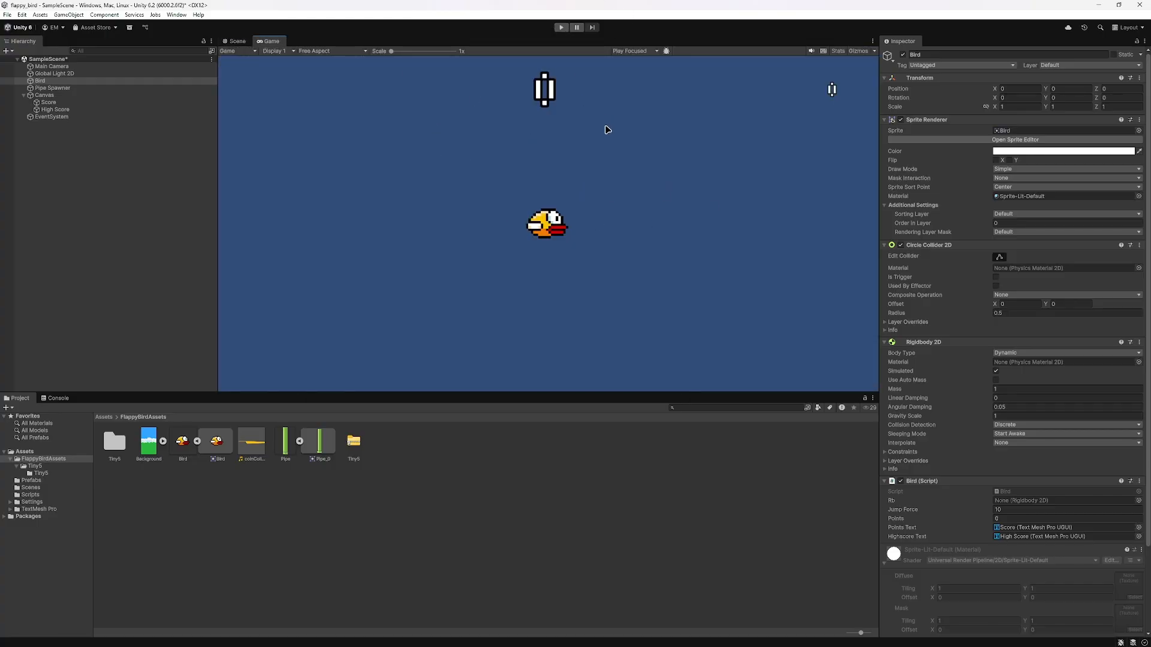
# Step: Playtest the game with the new bird sprite, flapping through several pipes, and stop it
pyautogui.click(561, 28)
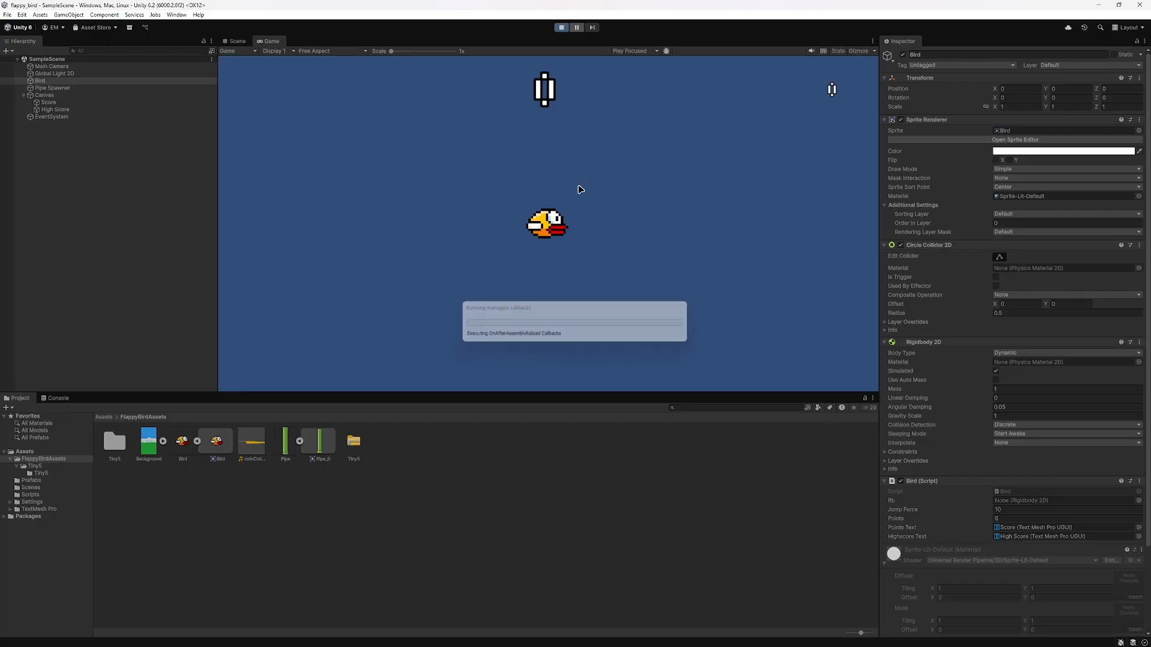
pyautogui.press('space')
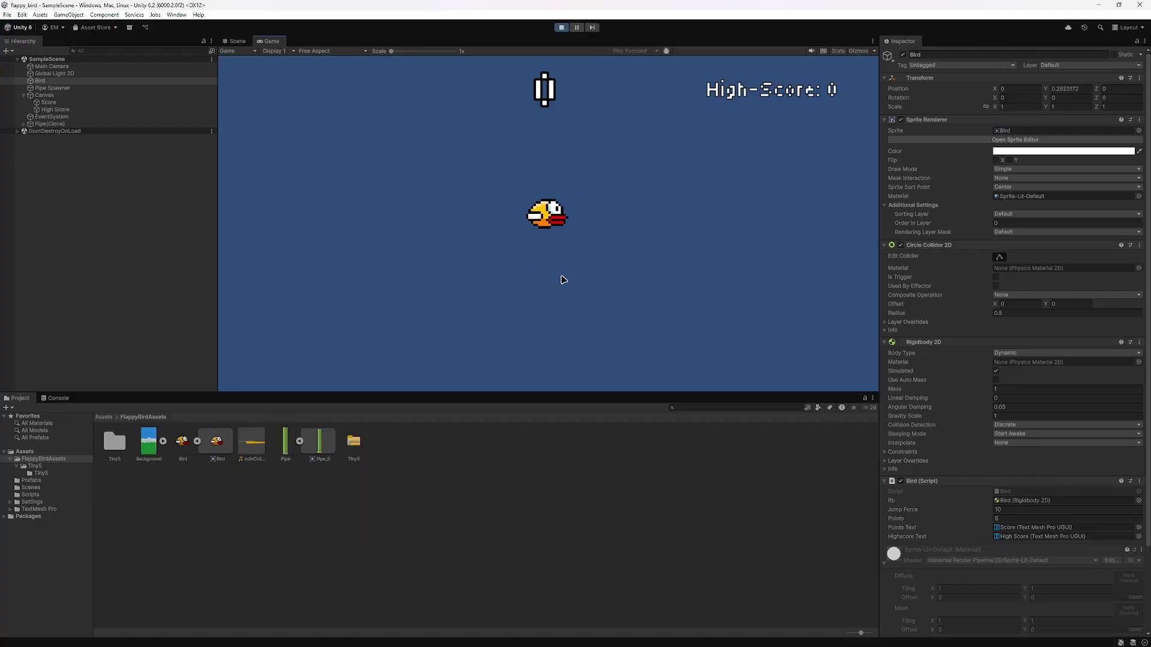
pyautogui.press('space')
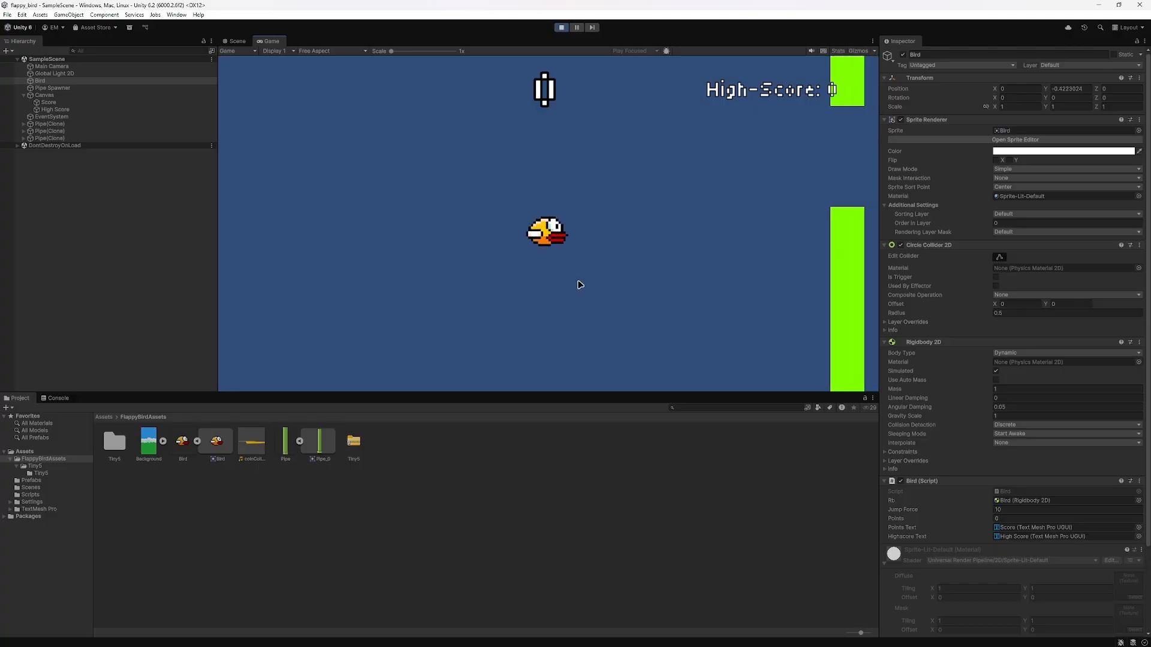
pyautogui.press('space')
pyautogui.press('space')
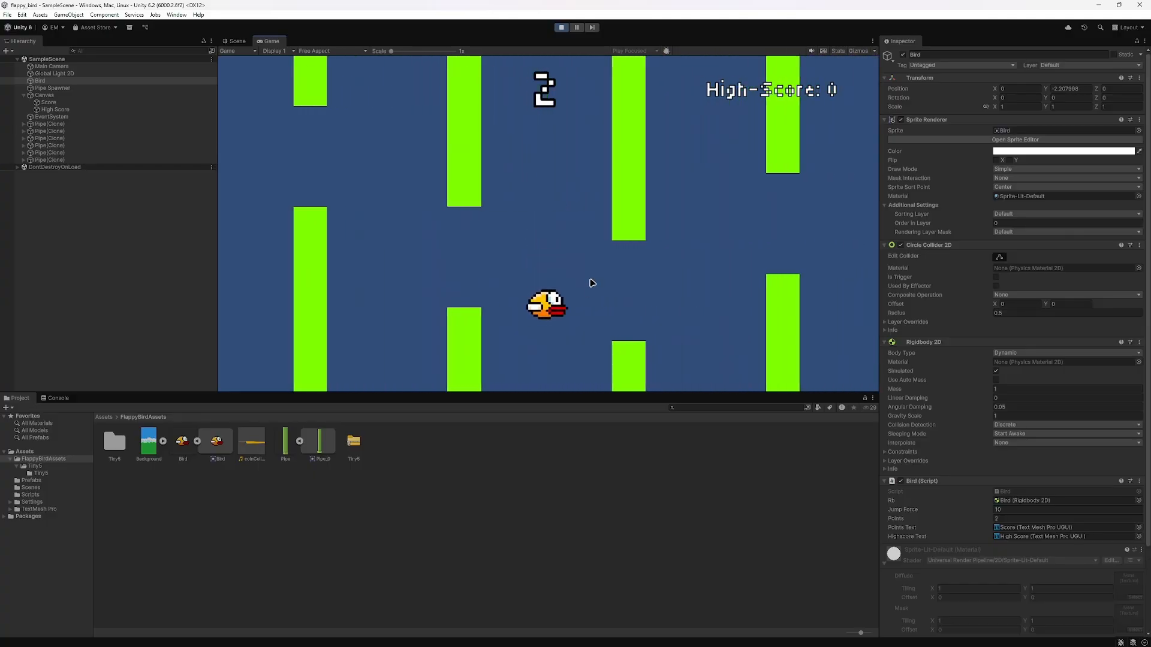
pyautogui.press('space')
pyautogui.press('space')
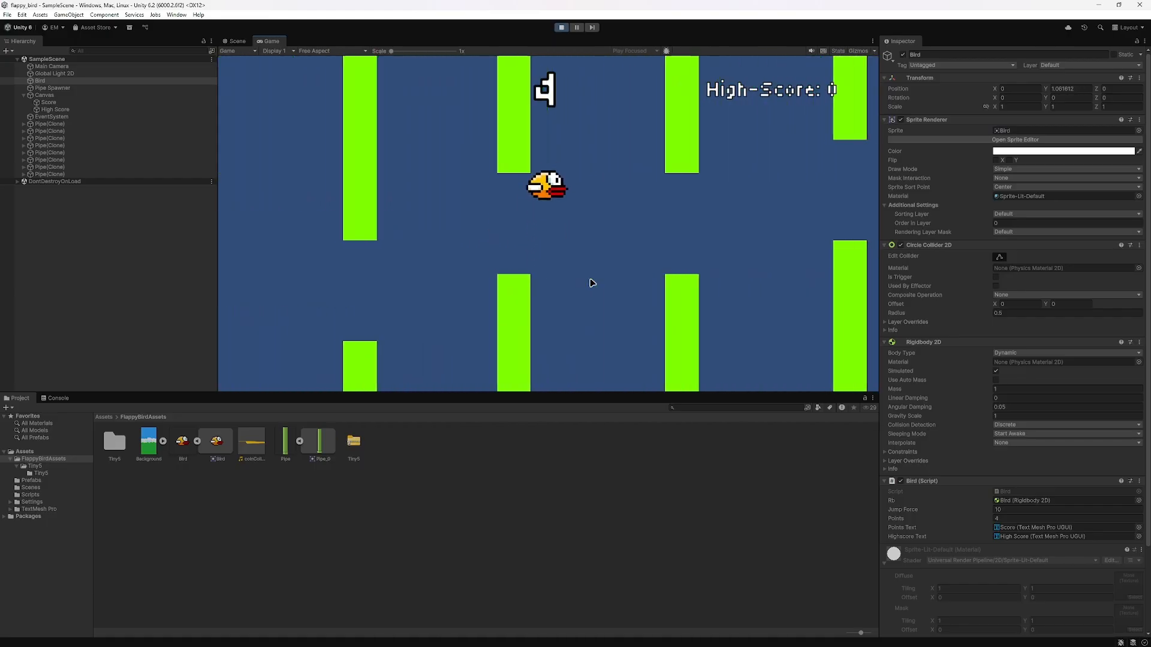
pyautogui.click(562, 28)
# Step: Open the Pipe prefab for editing in the Scene view and show the contents of the FlappyBirdAssets folder
pyautogui.click(235, 41)
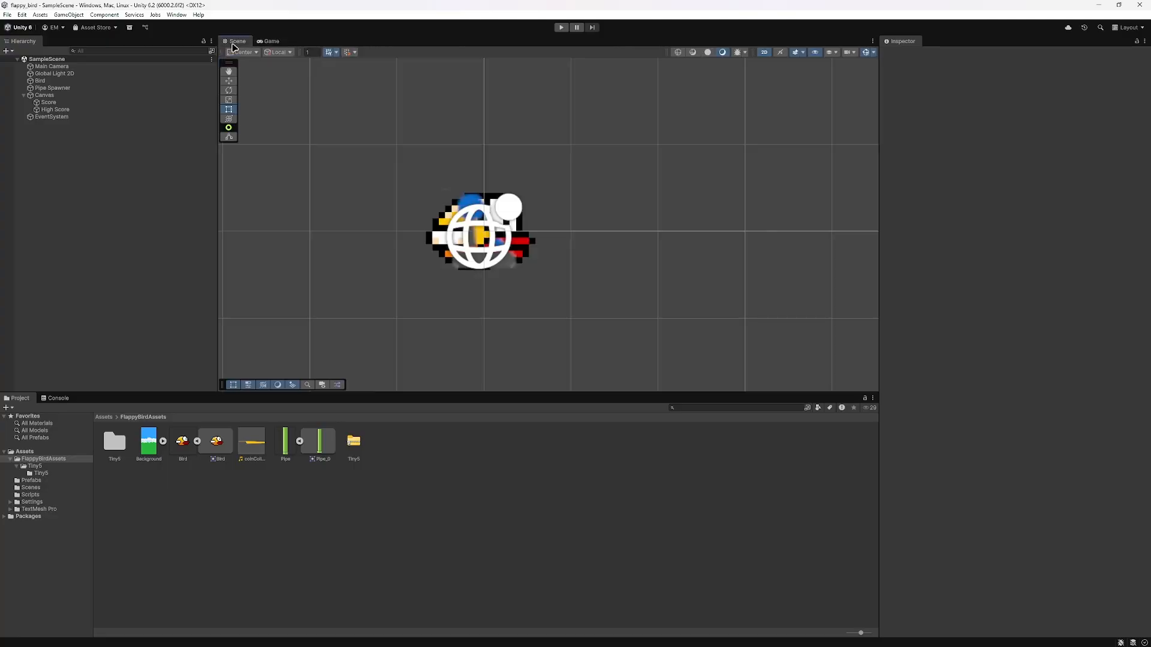
pyautogui.click(32, 481)
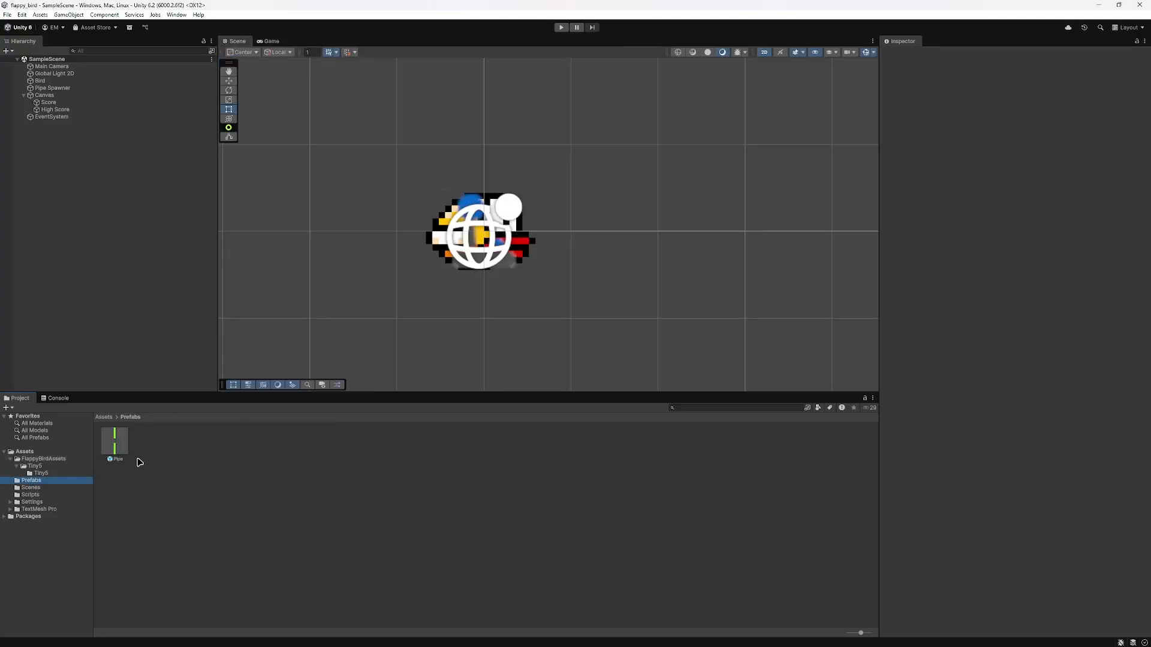
pyautogui.doubleClick(123, 451)
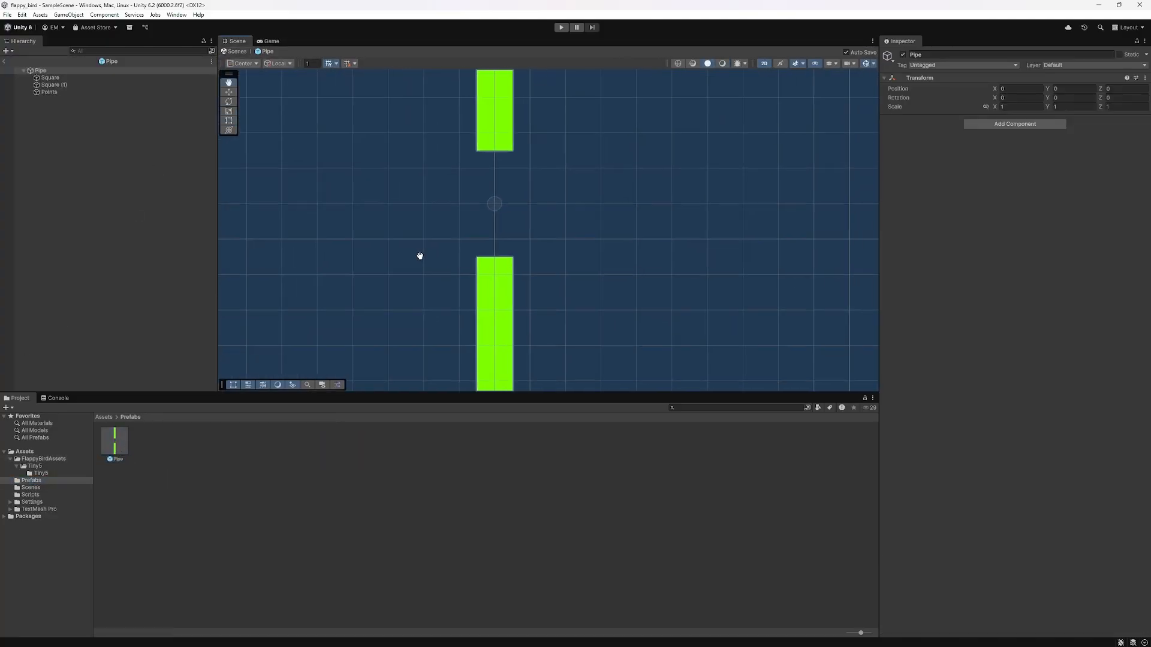
pyautogui.click(29, 460)
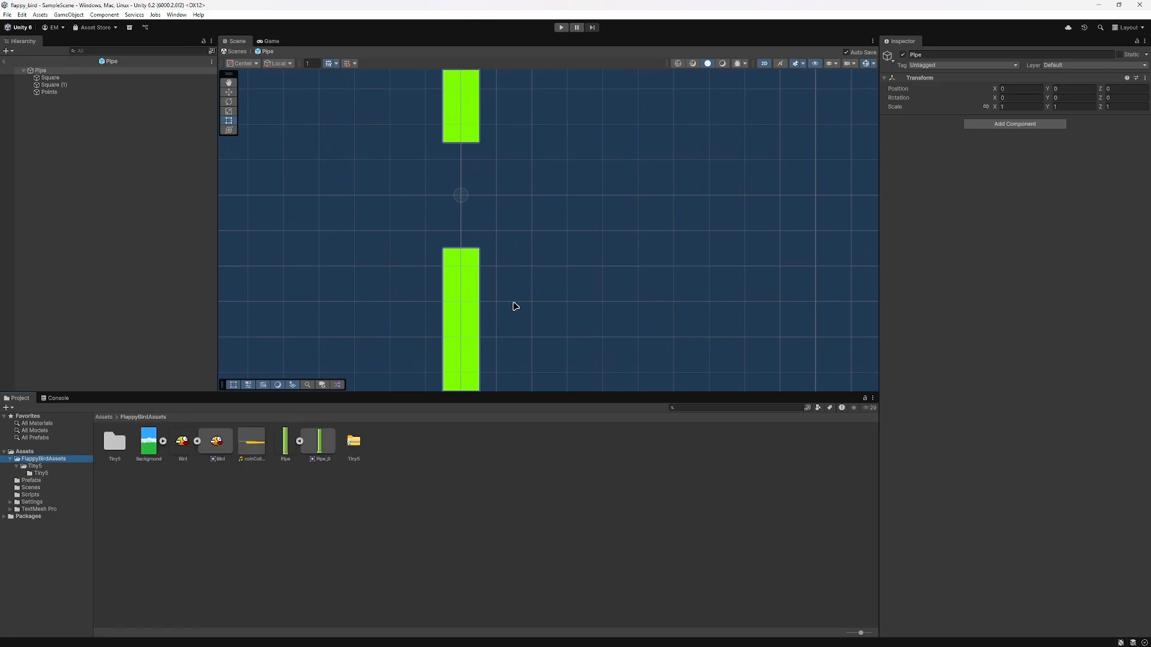
# Step: Assign the Pipe_0 sprite to the Sprite Renderer of the upper pipe object, Square
pyautogui.moveTo(516, 306); pyautogui.dragTo(473, 377, button='middle')
pyautogui.click(434, 175)
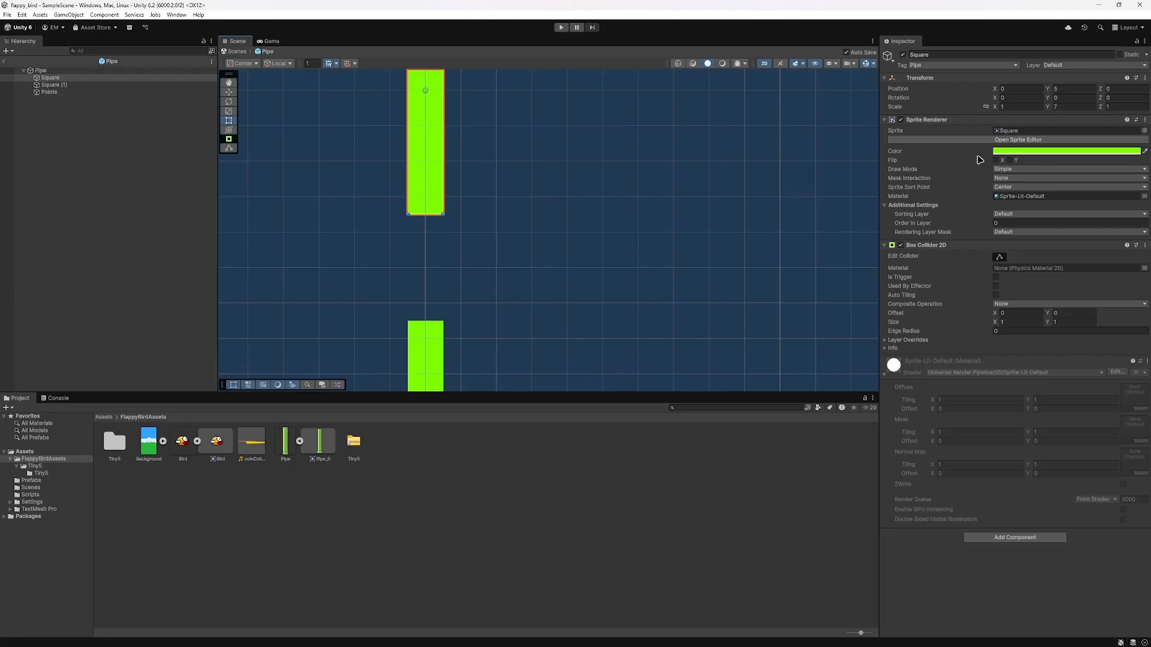
pyautogui.moveTo(287, 442); pyautogui.dragTo(393, 363)
pyautogui.moveTo(1012, 135); pyautogui.dragTo(1013, 132)
pyautogui.scroll(-3, 686, 148)
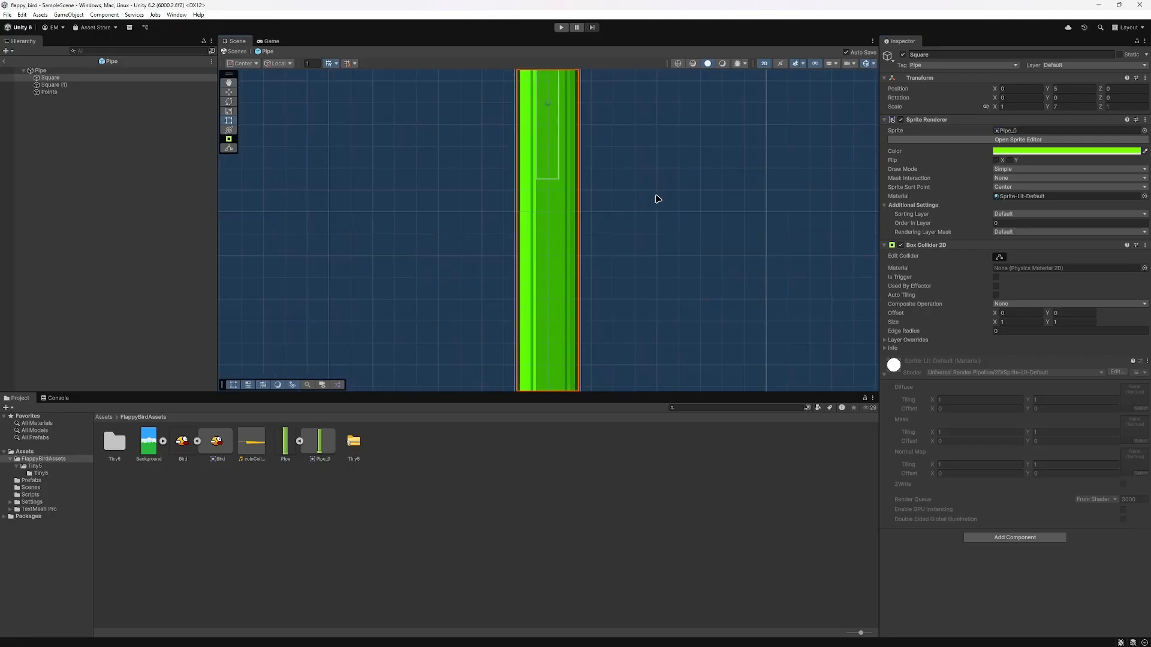
pyautogui.scroll(-6, 574, 184)
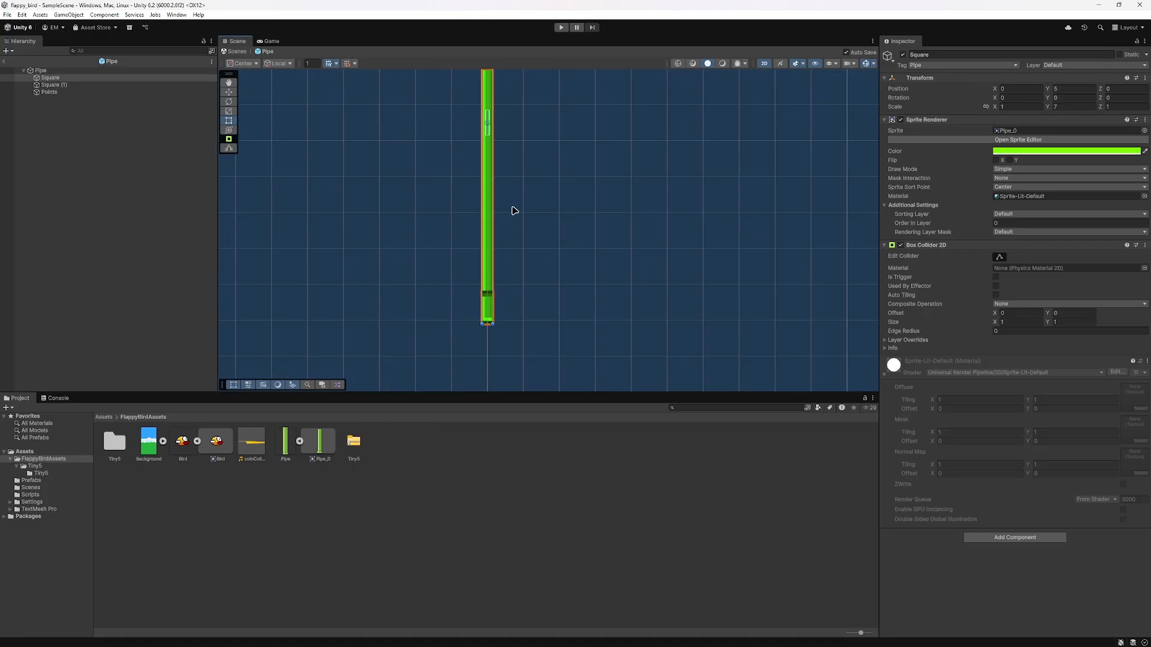
pyautogui.moveTo(520, 214); pyautogui.dragTo(523, 304, button='middle')
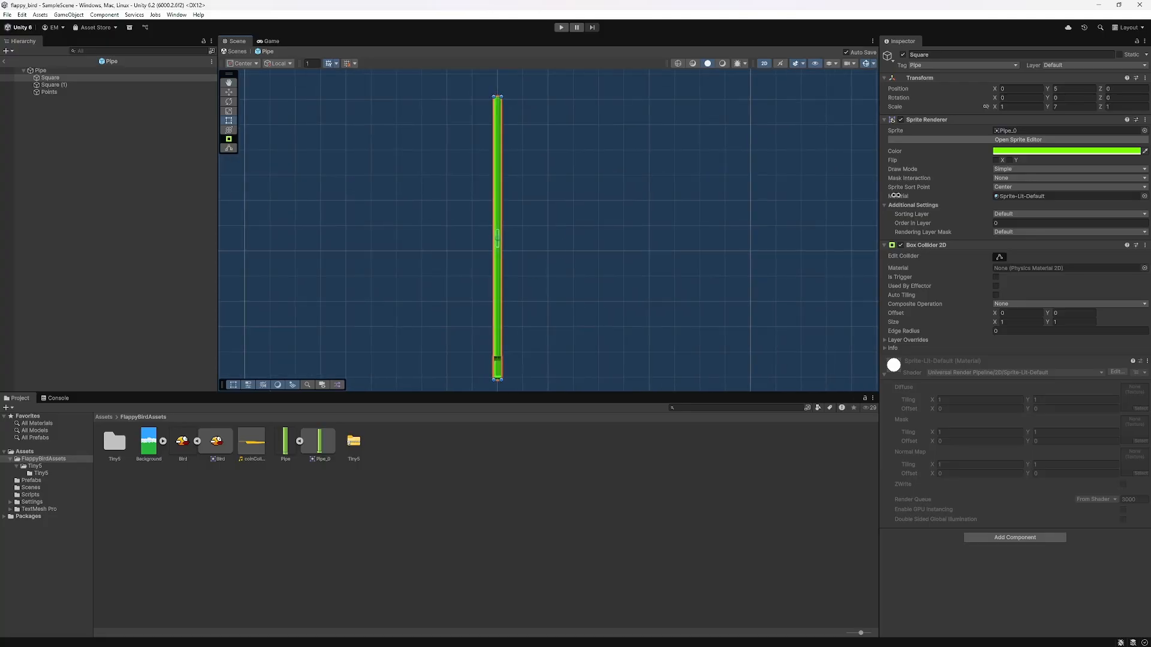
# Step: Set the upper pipe's Sprite Renderer color to white (FFFFFF)
pyautogui.click(1066, 152)
pyautogui.moveTo(1090, 211); pyautogui.dragTo(1055, 181)
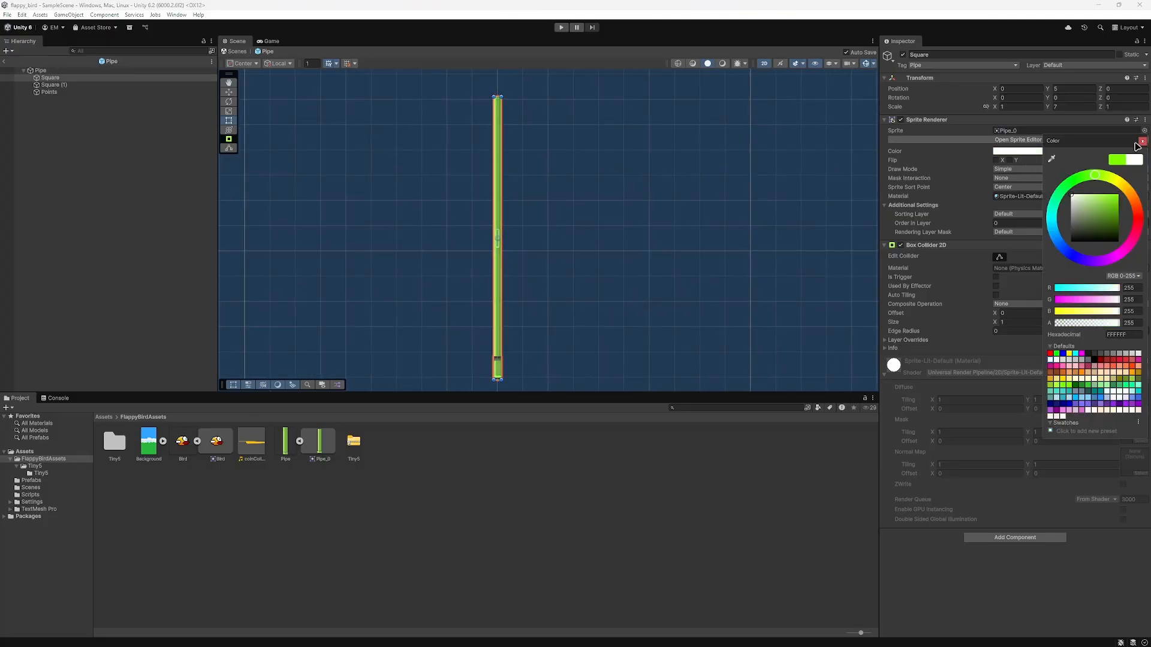
pyautogui.click(1142, 141)
# Step: Set the upper pipe's Y scale to 1 and check its proportions against the lower pipe
pyautogui.click(1064, 107)
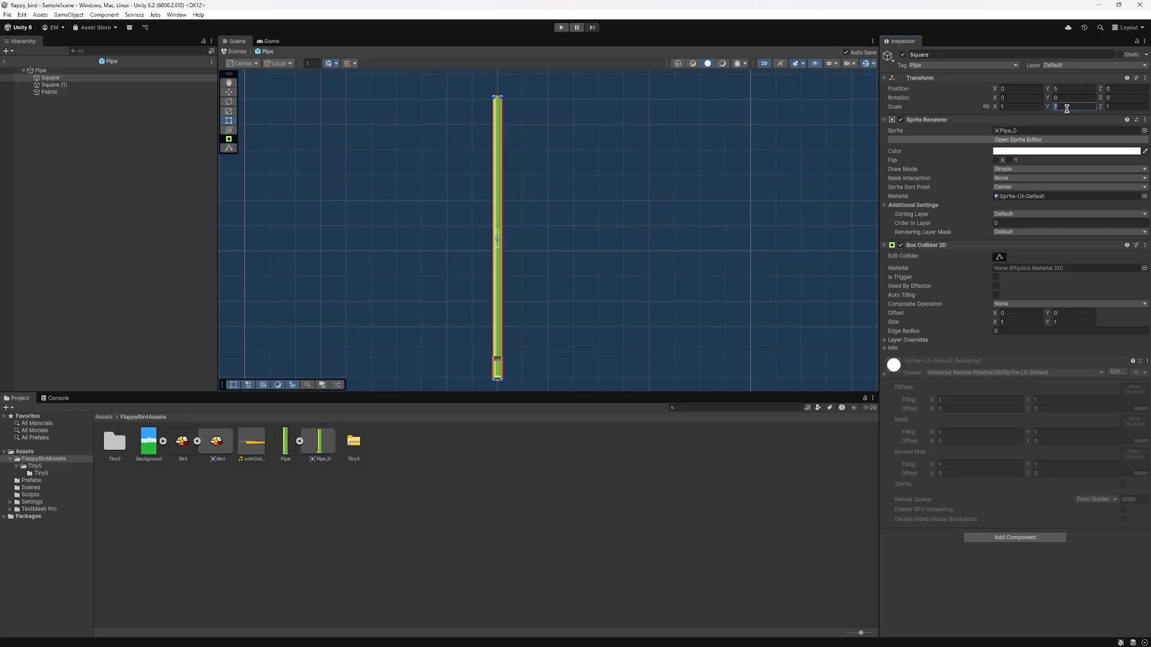
pyautogui.write('0')
pyautogui.scroll(10, 403, 262)
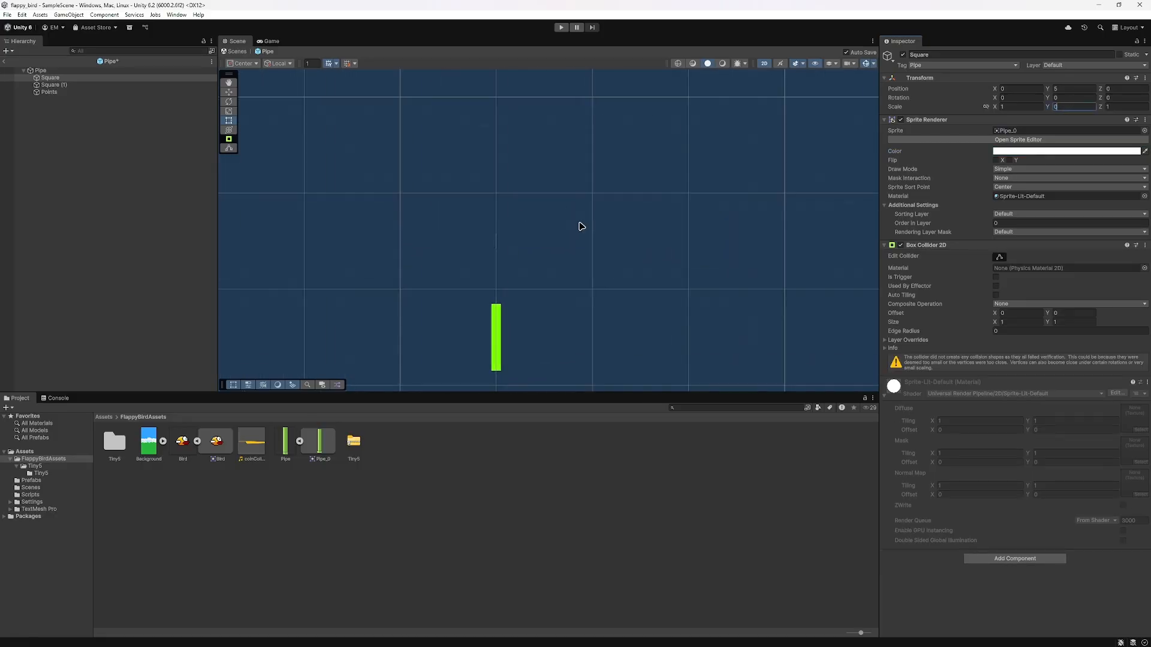
pyautogui.press('BackSpace')
pyautogui.write('1')
pyautogui.scroll(8, 506, 214)
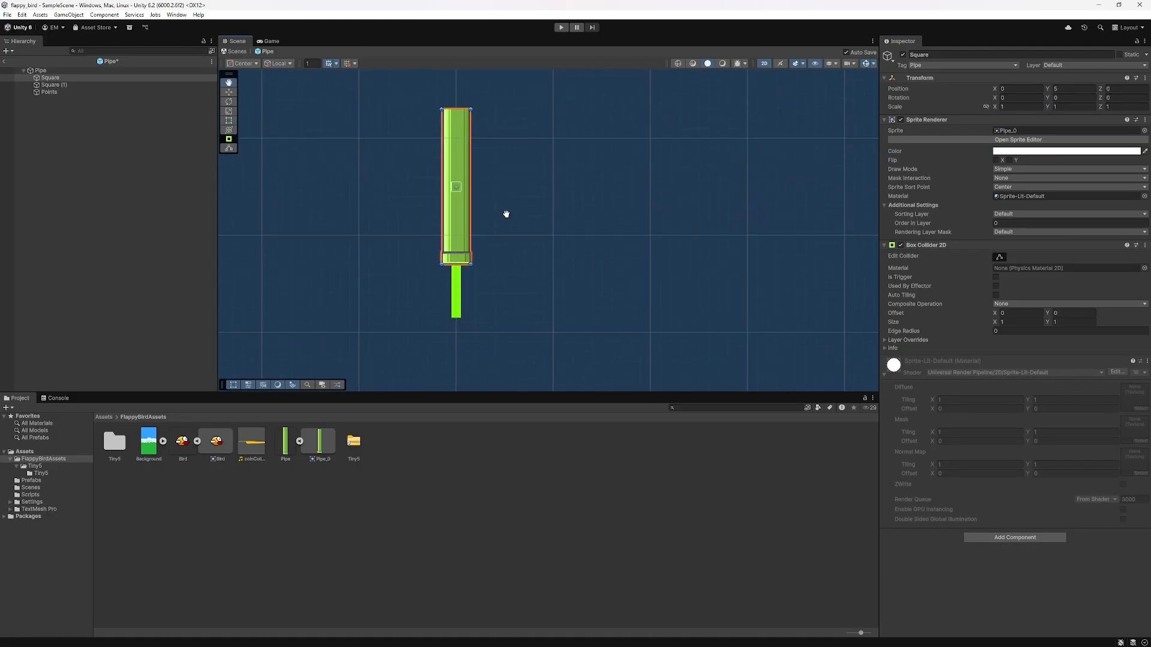
pyautogui.scroll(1, 438, 269)
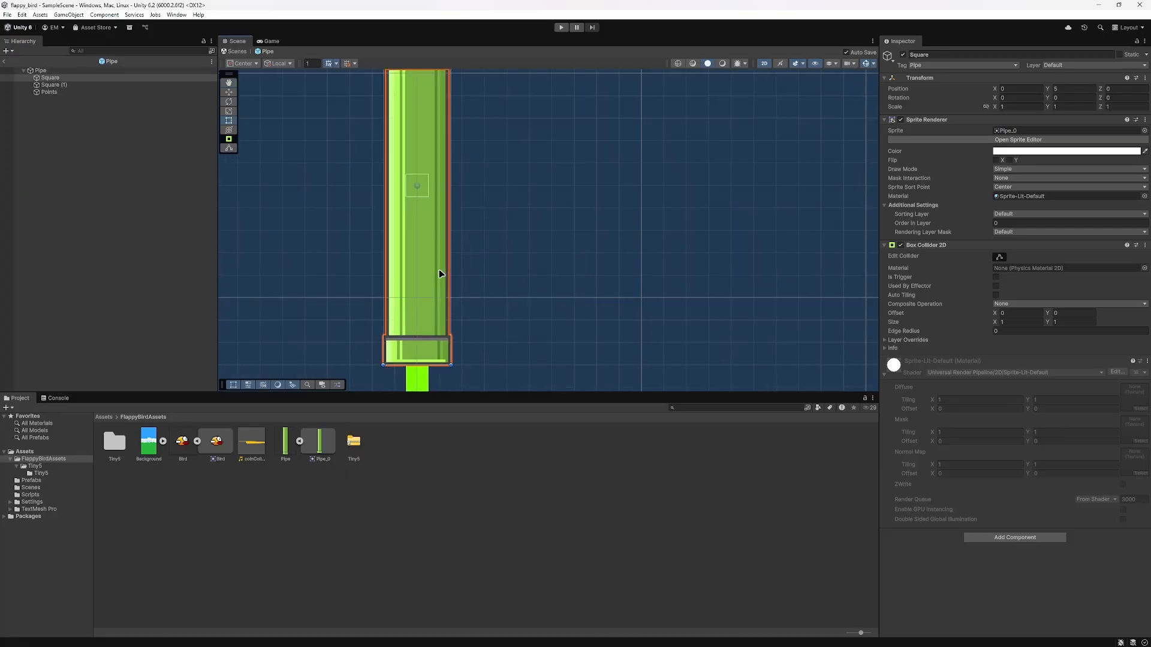
pyautogui.scroll(-3, 419, 305)
pyautogui.moveTo(443, 298); pyautogui.dragTo(513, 280, button='middle')
pyautogui.scroll(-2, 513, 280)
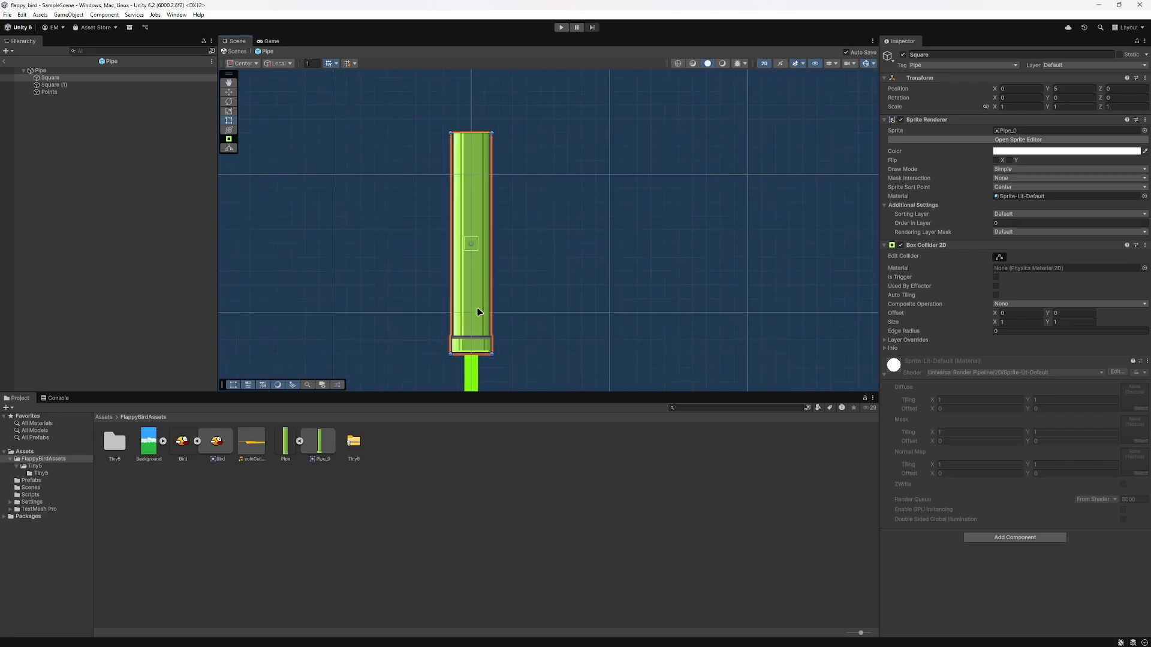
# Step: Set the upper pipe's X and Y scale to 0.75
pyautogui.moveTo(480, 313); pyautogui.dragTo(473, 282)
pyautogui.hotkey('ctrl', 'z')
pyautogui.click(988, 106)
pyautogui.click(1008, 107)
pyautogui.write('0')
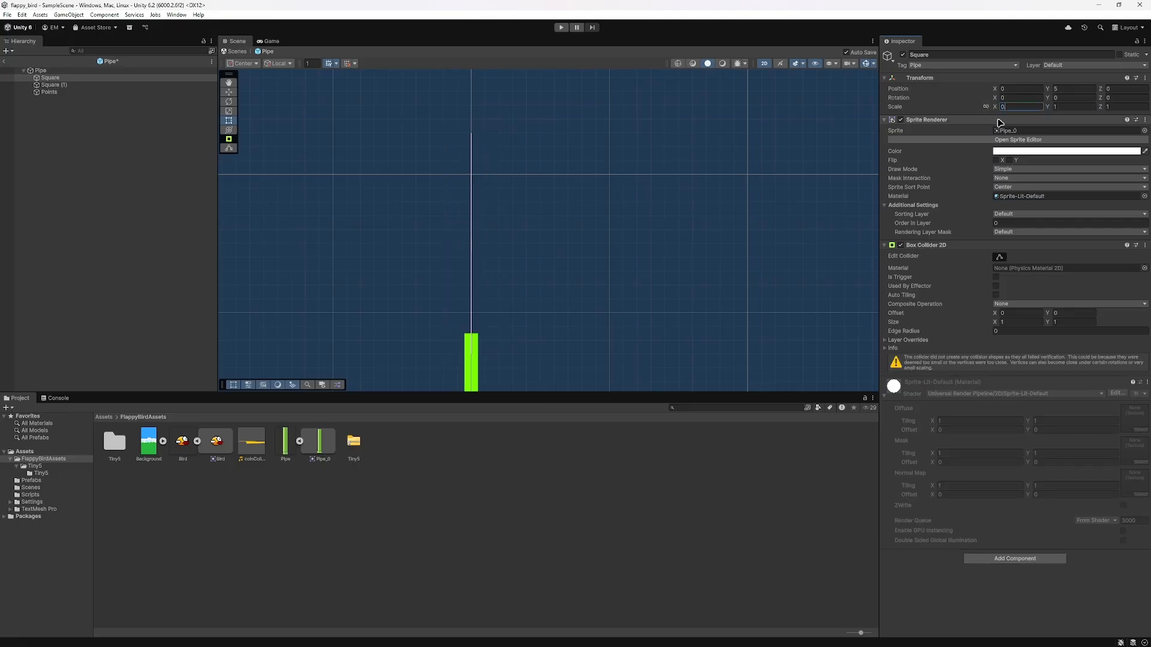
pyautogui.write('.75')
pyautogui.press('Return')
pyautogui.scroll(5, 588, 278)
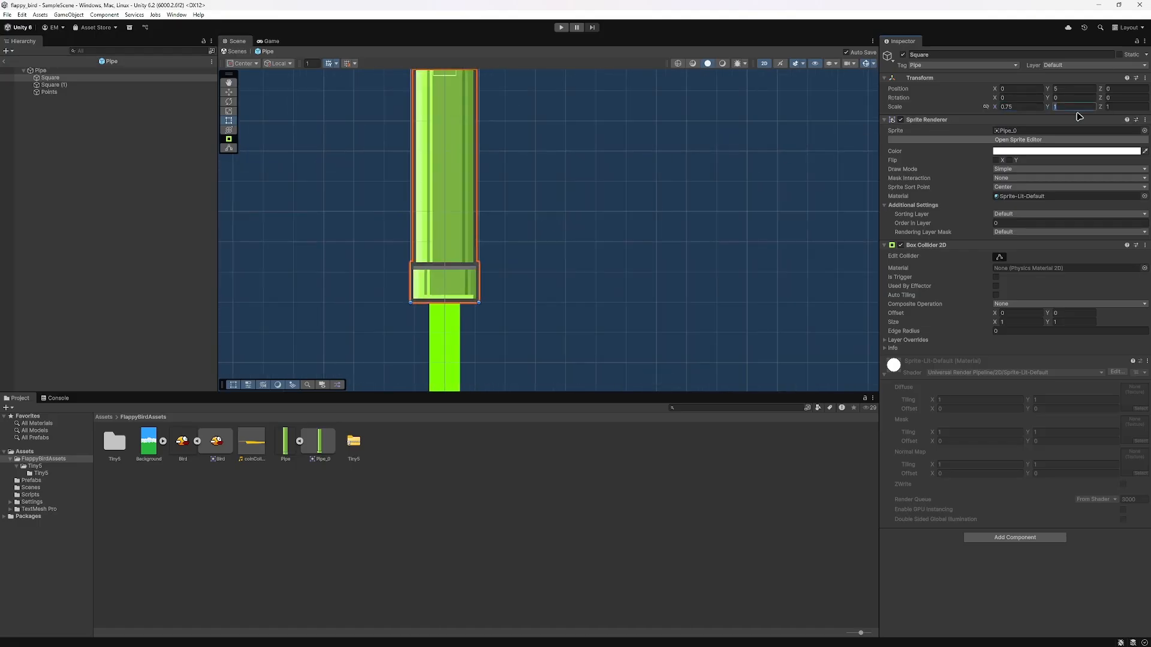
pyautogui.write('0')
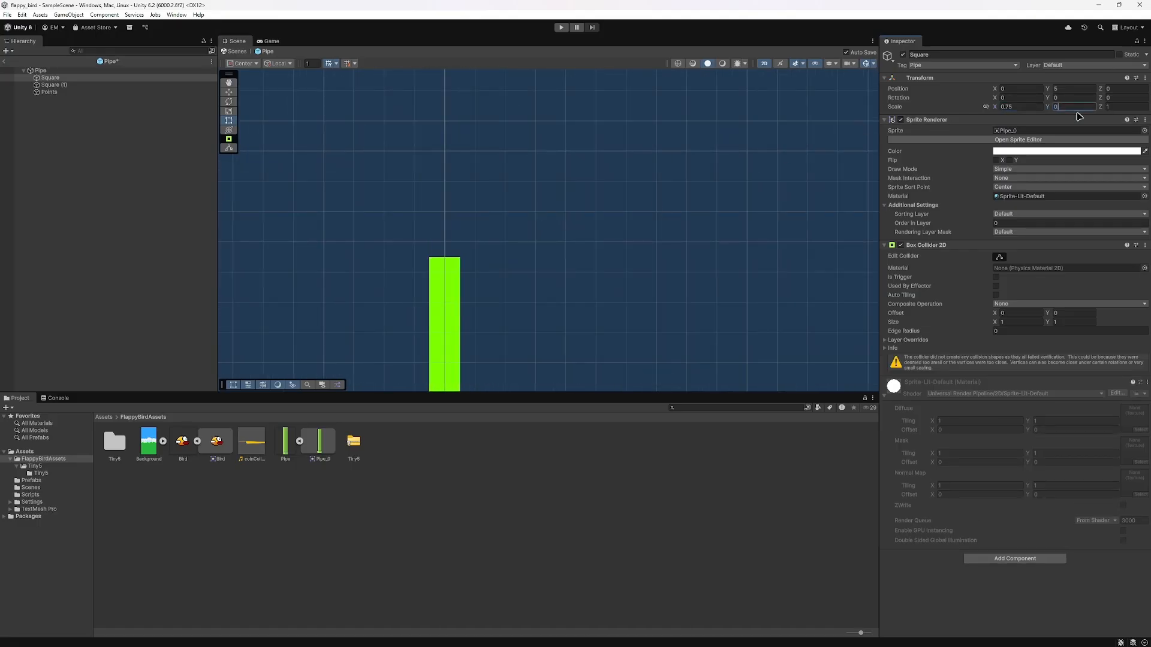
pyautogui.write('.75')
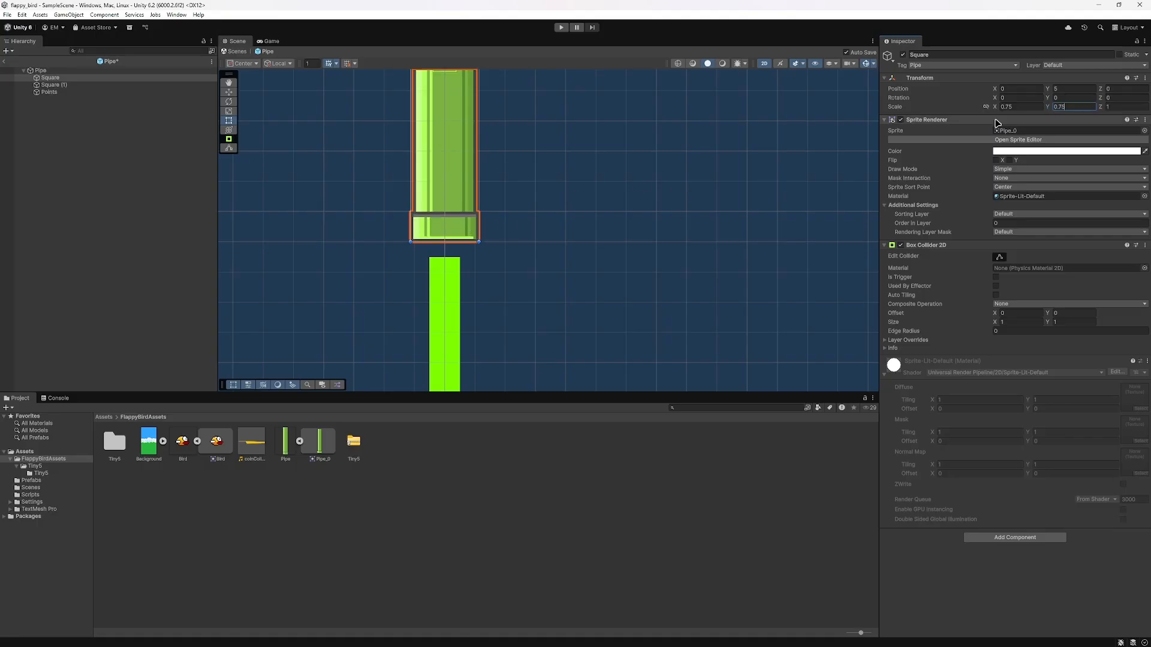
# Step: Set the upper pipe's X and Y scale to 0.5
pyautogui.click(1012, 107)
pyautogui.write('0.5')
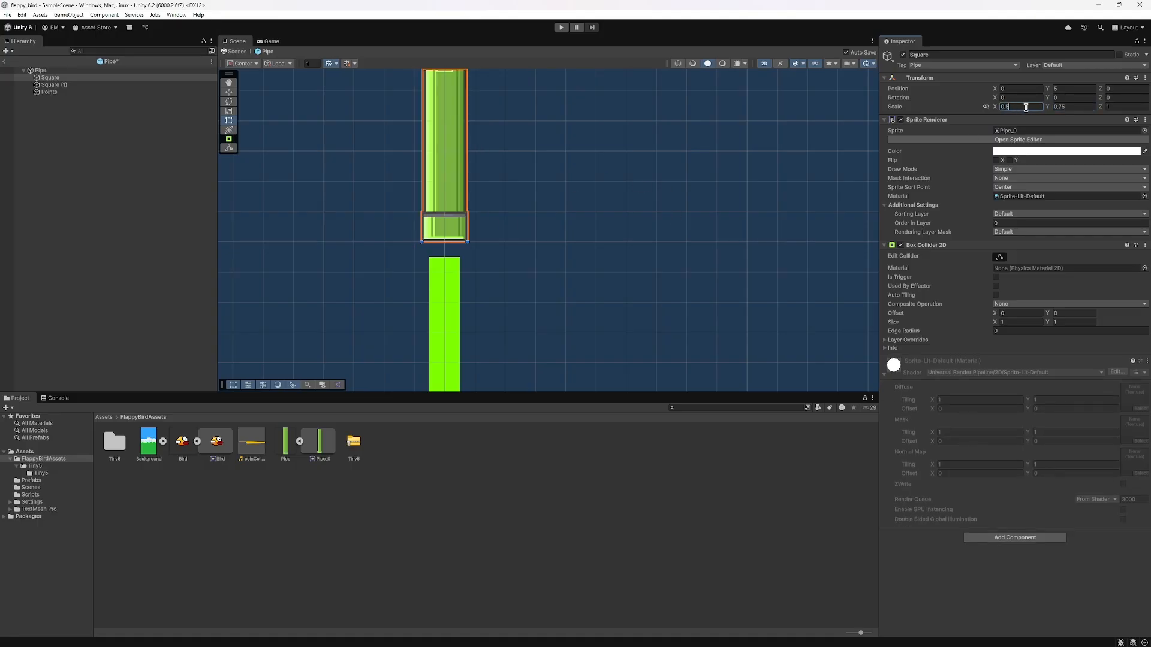
pyautogui.click(1086, 105)
pyautogui.write('0.5')
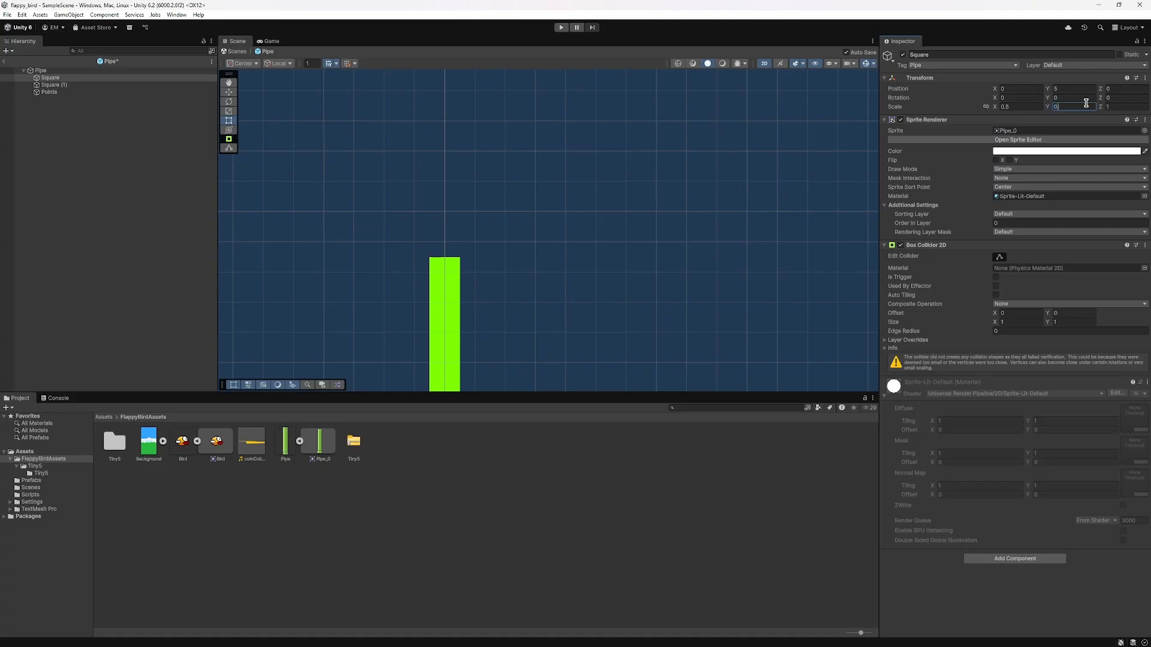
pyautogui.scroll(-6, 556, 168)
pyautogui.moveTo(544, 134); pyautogui.dragTo(473, 213, button='middle')
pyautogui.scroll(-6, 501, 185)
pyautogui.scroll(5, 444, 232)
pyautogui.scroll(3, 444, 233)
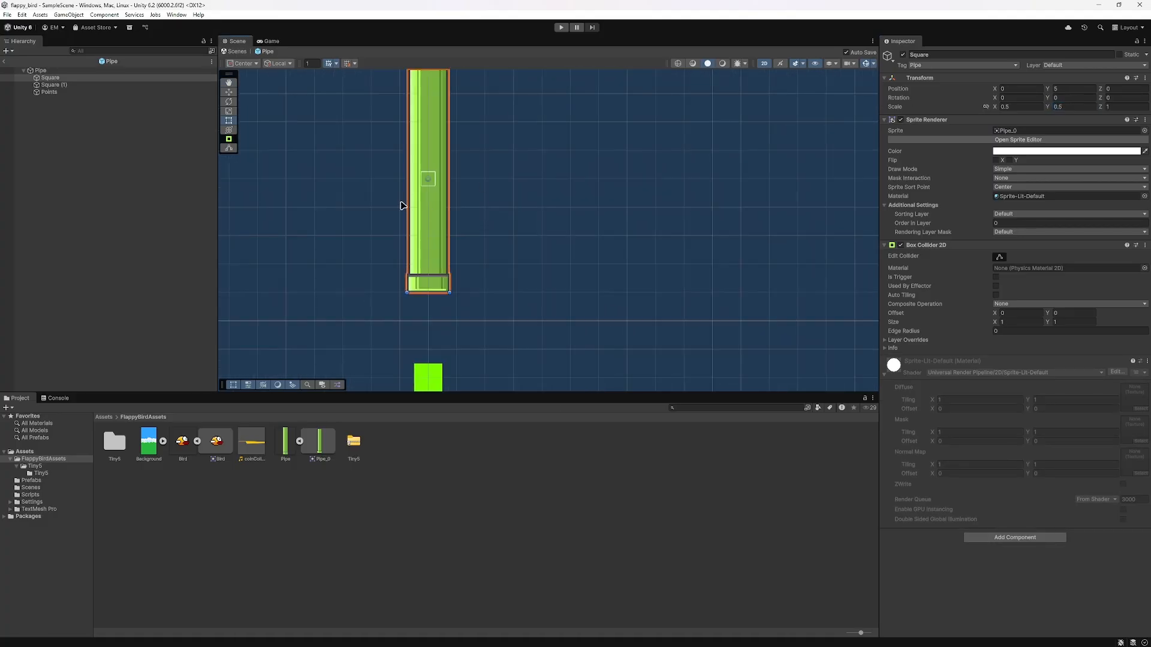
# Step: Examine the upper pipe up close, comparing its box collider outline with the sprite's edges
pyautogui.moveTo(398, 206); pyautogui.dragTo(437, 180, button='middle')
pyautogui.scroll(2, 437, 179)
pyautogui.scroll(1, 466, 187)
pyautogui.scroll(1, 540, 226)
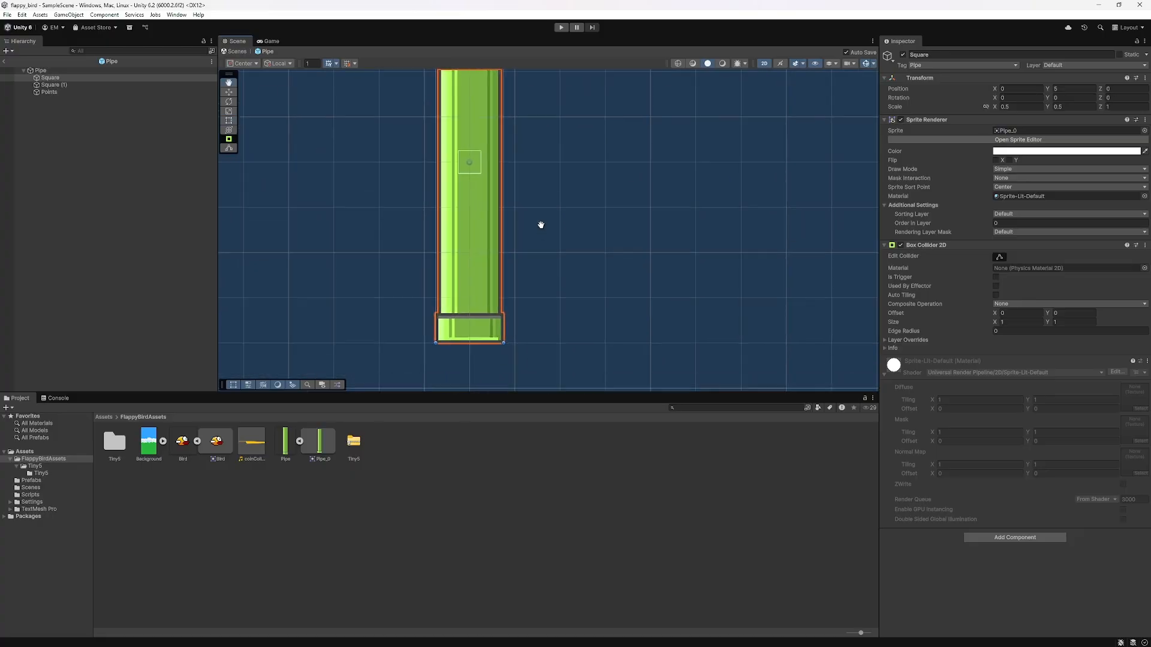
pyautogui.scroll(4, 457, 174)
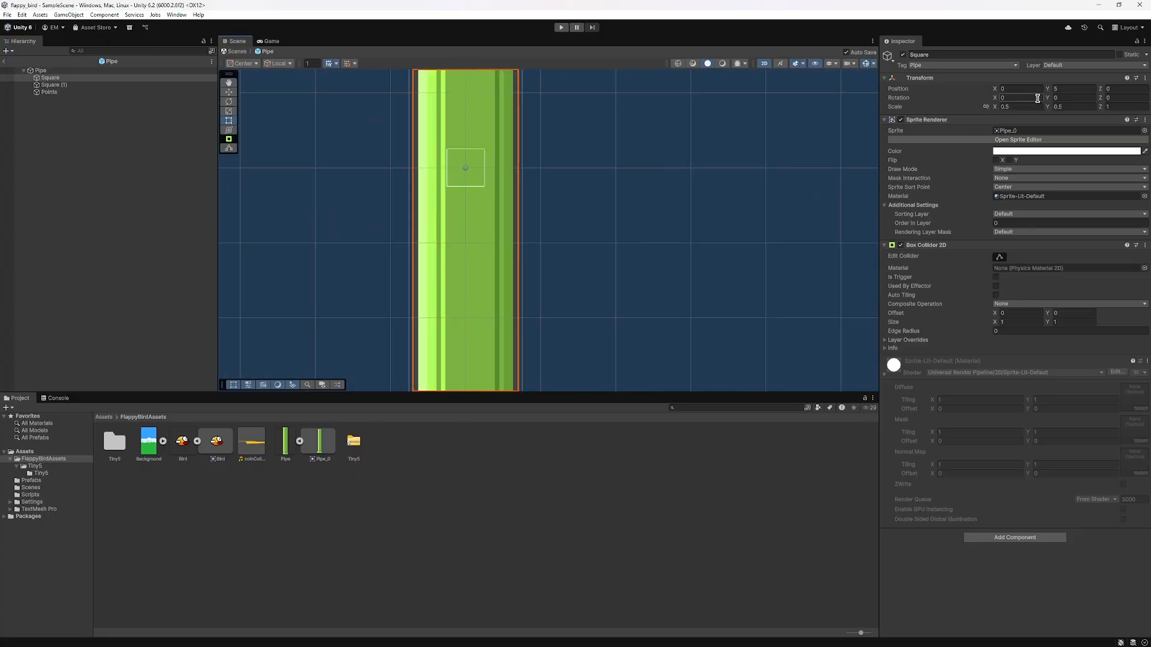
pyautogui.scroll(5, 503, 157)
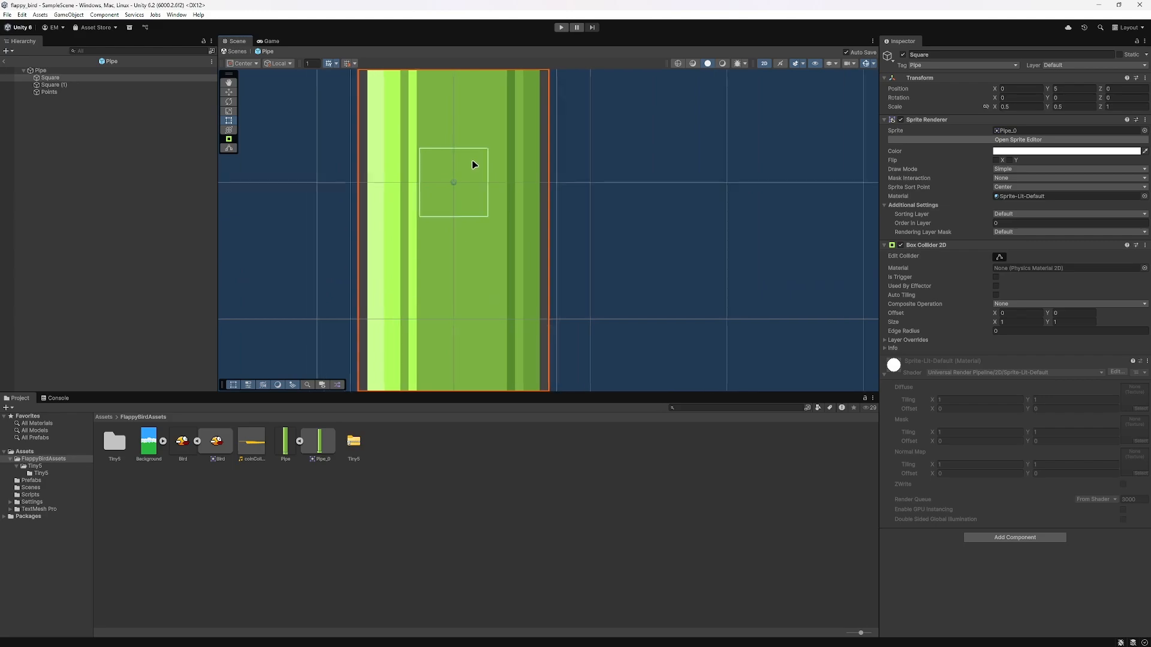
pyautogui.scroll(2, 443, 154)
pyautogui.scroll(-8, 492, 146)
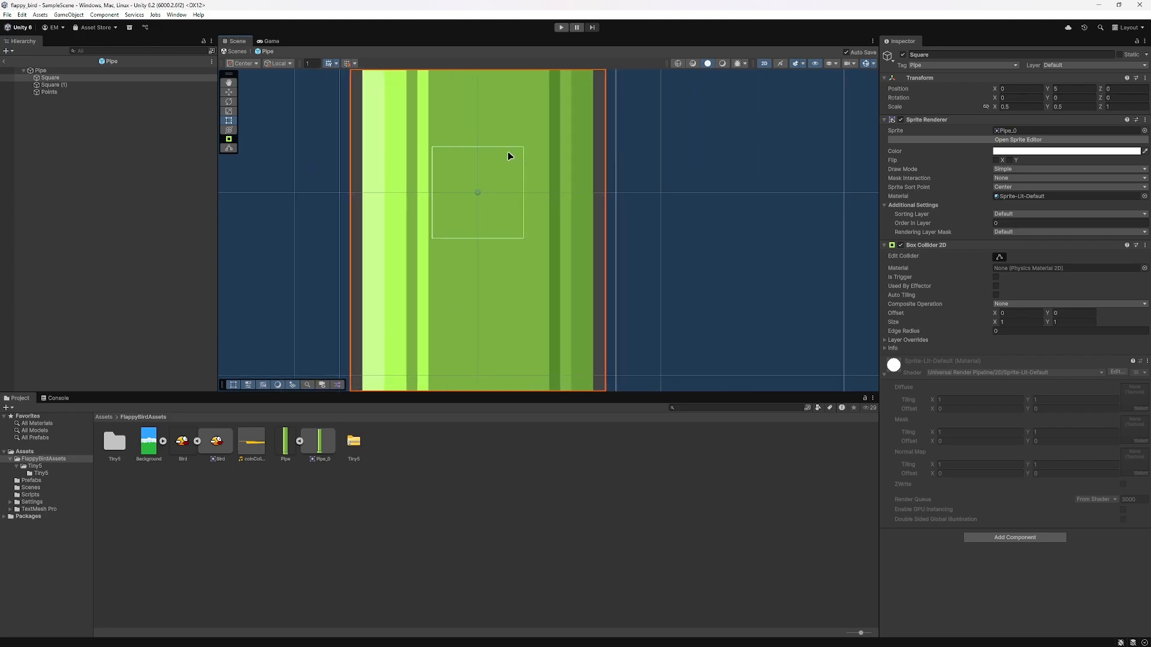
pyautogui.scroll(-2, 510, 204)
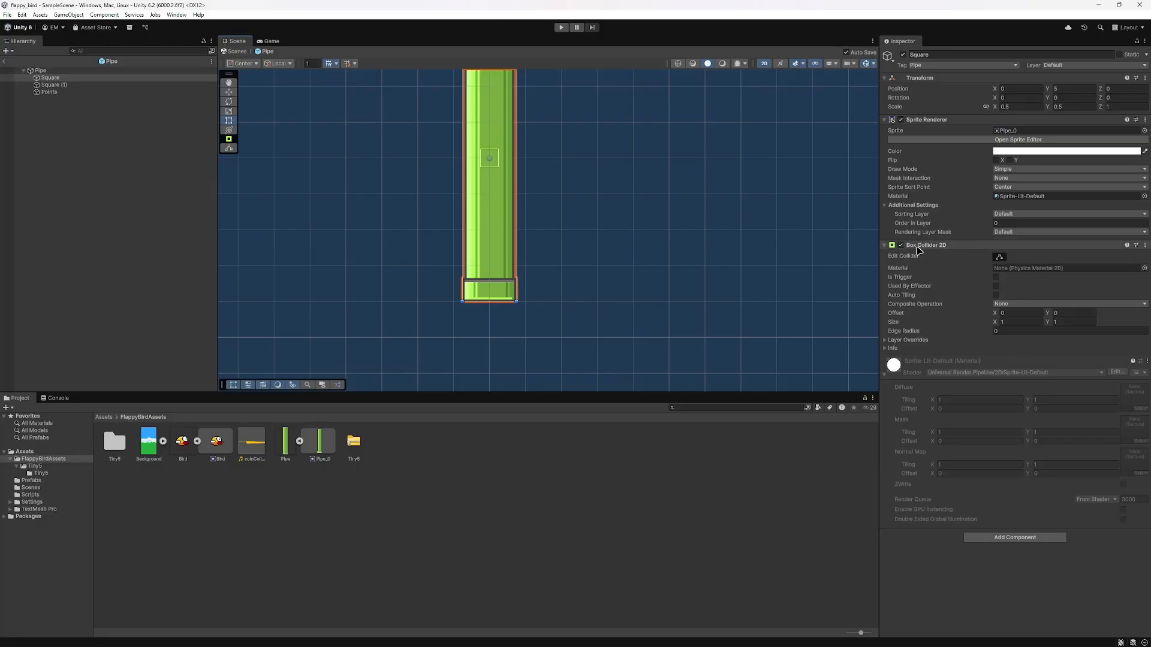
# Step: Turn on collider editing for the upper pipe and try a Box Collider 2D size X of 3
pyautogui.click(999, 258)
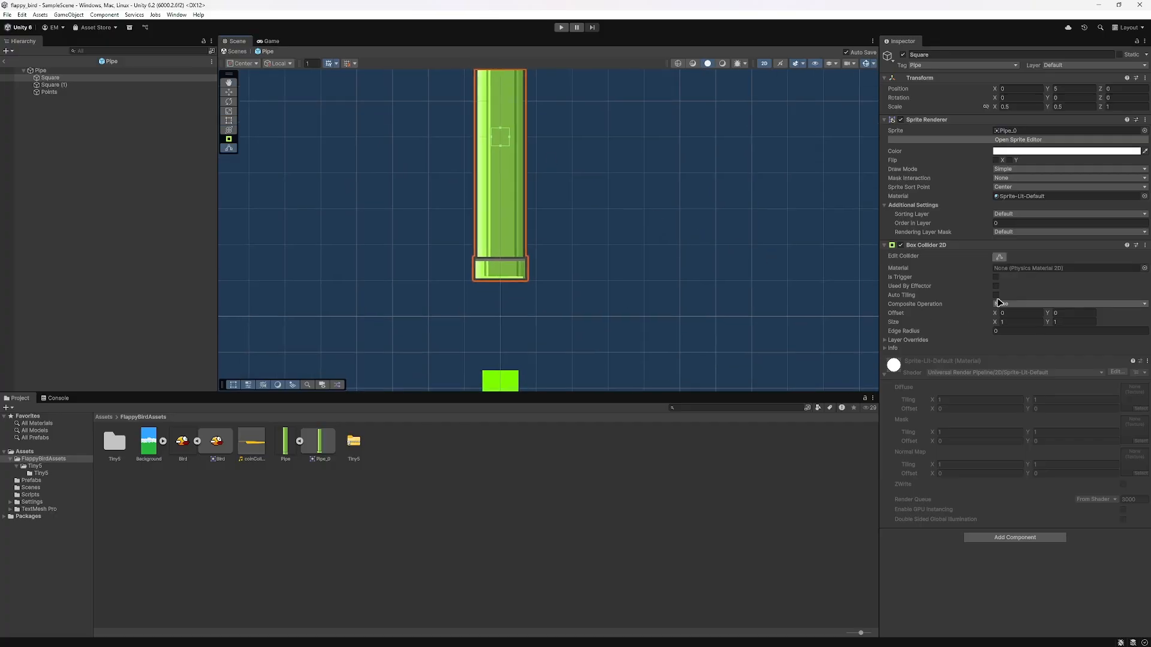
pyautogui.scroll(-7, 596, 283)
pyautogui.moveTo(711, 297); pyautogui.dragTo(583, 276, button='middle')
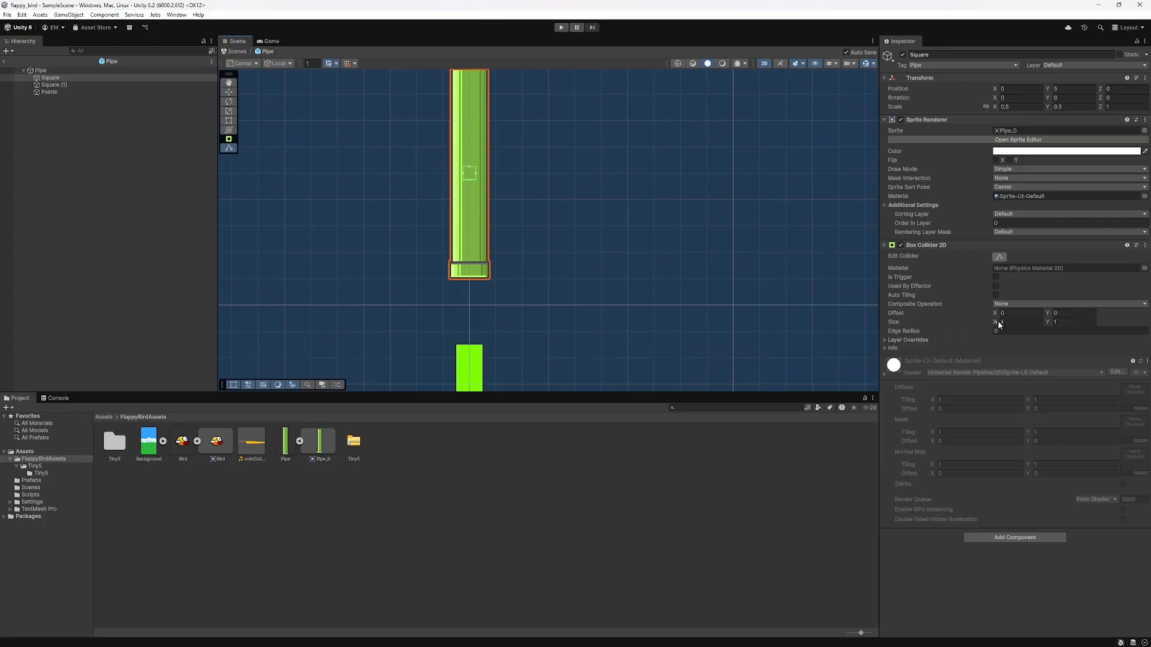
pyautogui.moveTo(999, 324); pyautogui.dragTo(1012, 324)
pyautogui.write('3')
pyautogui.scroll(4, 442, 226)
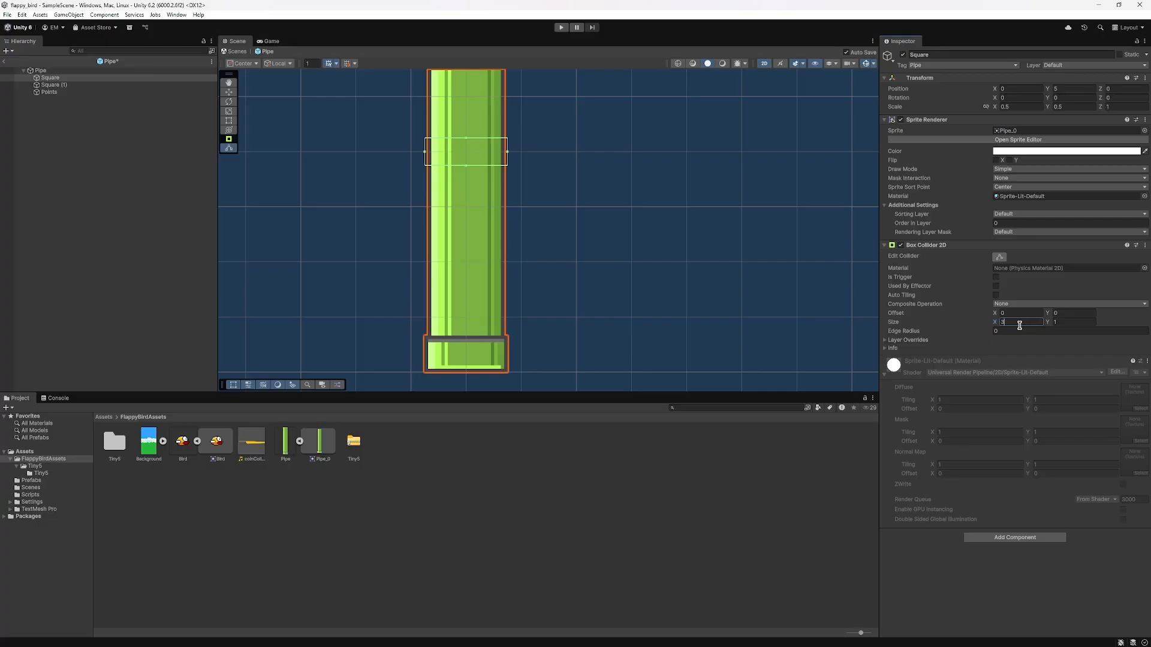
# Step: Set the upper pipe's Box Collider 2D size X to 2.5 and check its fit against the pipe's sides
pyautogui.press('BackSpace')
pyautogui.write('2.5')
pyautogui.moveTo(1000, 324); pyautogui.dragTo(994, 325)
pyautogui.write('2')
pyautogui.scroll(6, 473, 136)
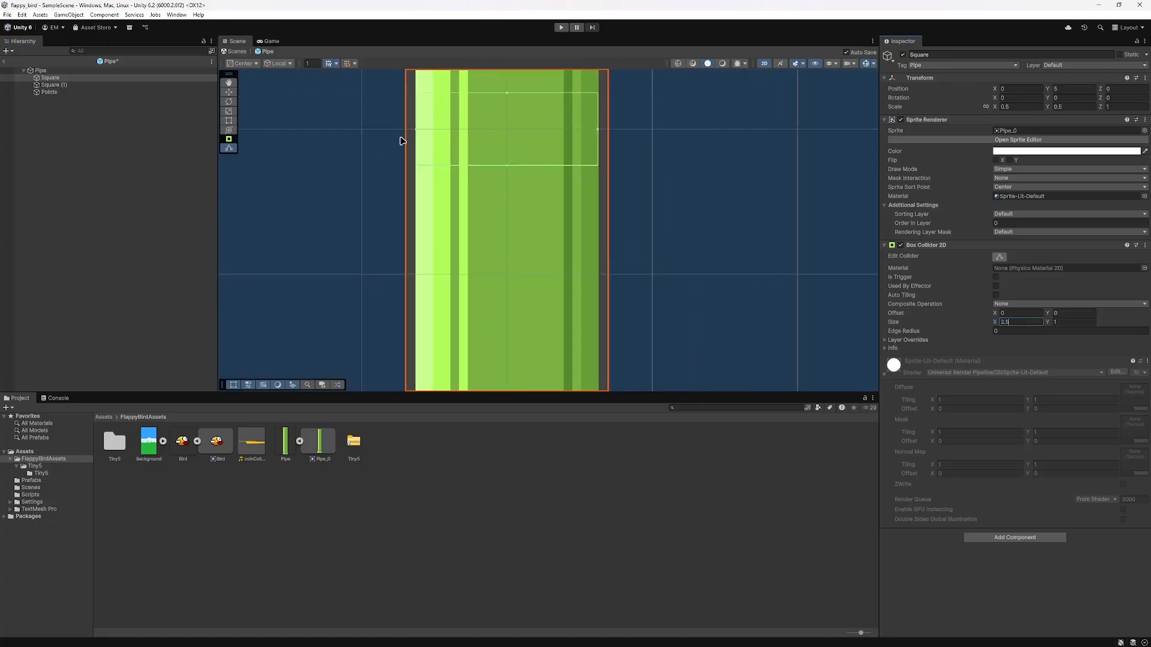
pyautogui.scroll(-6, 505, 201)
pyautogui.moveTo(497, 234); pyautogui.dragTo(393, 174, button='middle')
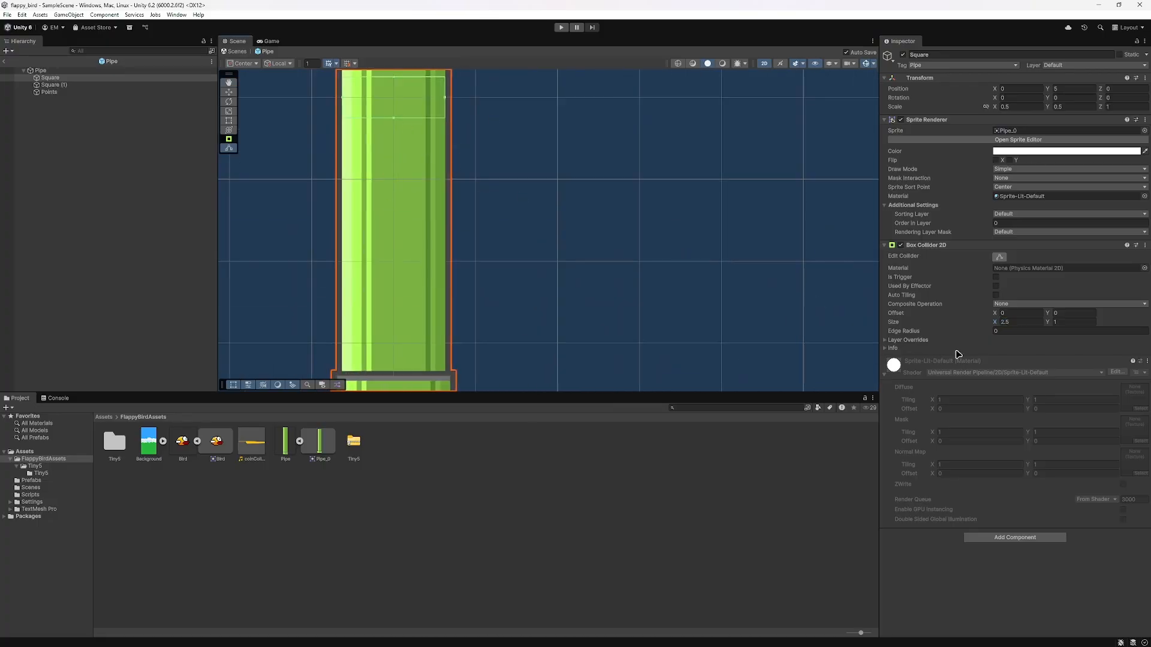
# Step: Set the upper pipe's Box Collider 2D size Y to 15.84 and check both ends of the pipe
pyautogui.scroll(-1, 524, 300)
pyautogui.scroll(-2, 667, 275)
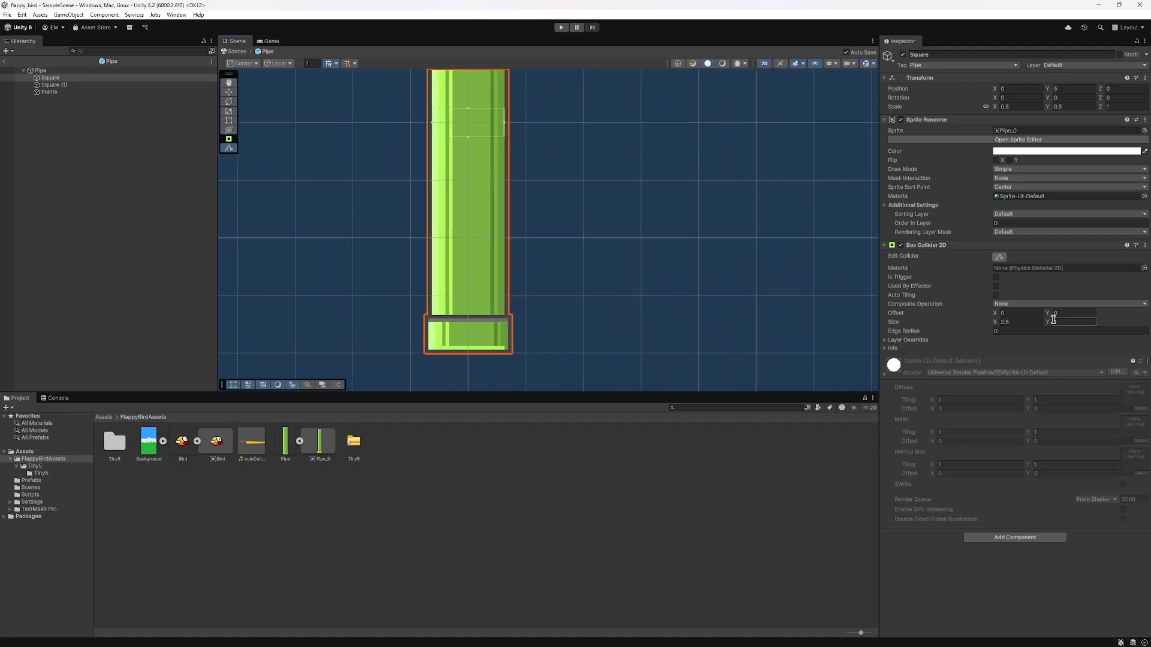
pyautogui.write('15.84')
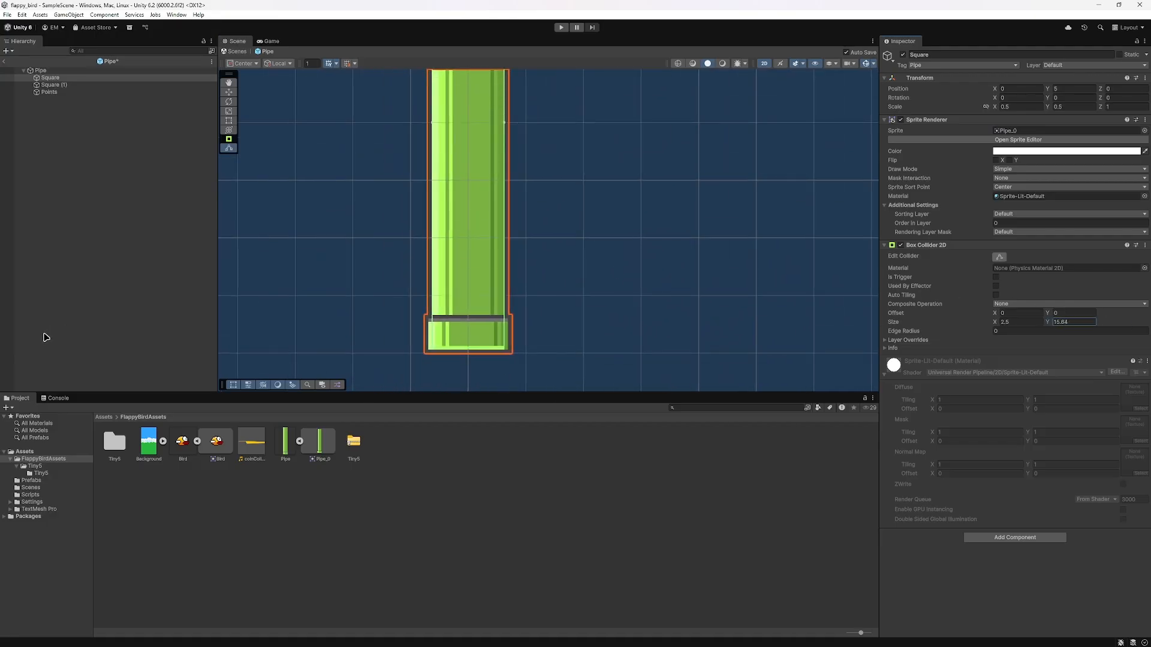
pyautogui.scroll(-5, 425, 280)
pyautogui.moveTo(425, 281); pyautogui.dragTo(440, 468, button='middle')
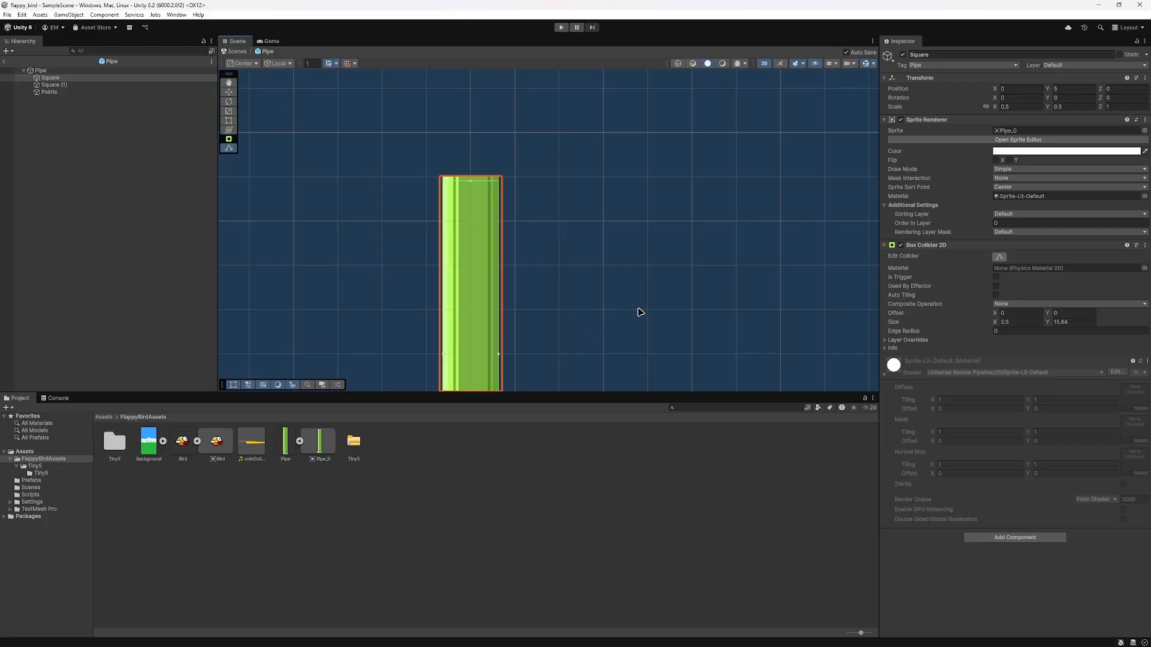
pyautogui.moveTo(640, 311); pyautogui.dragTo(629, 118, button='middle')
# Step: Set the upper pipe's Box Collider 2D size Y to 15.5 and deselect the pipe
pyautogui.click(1079, 324)
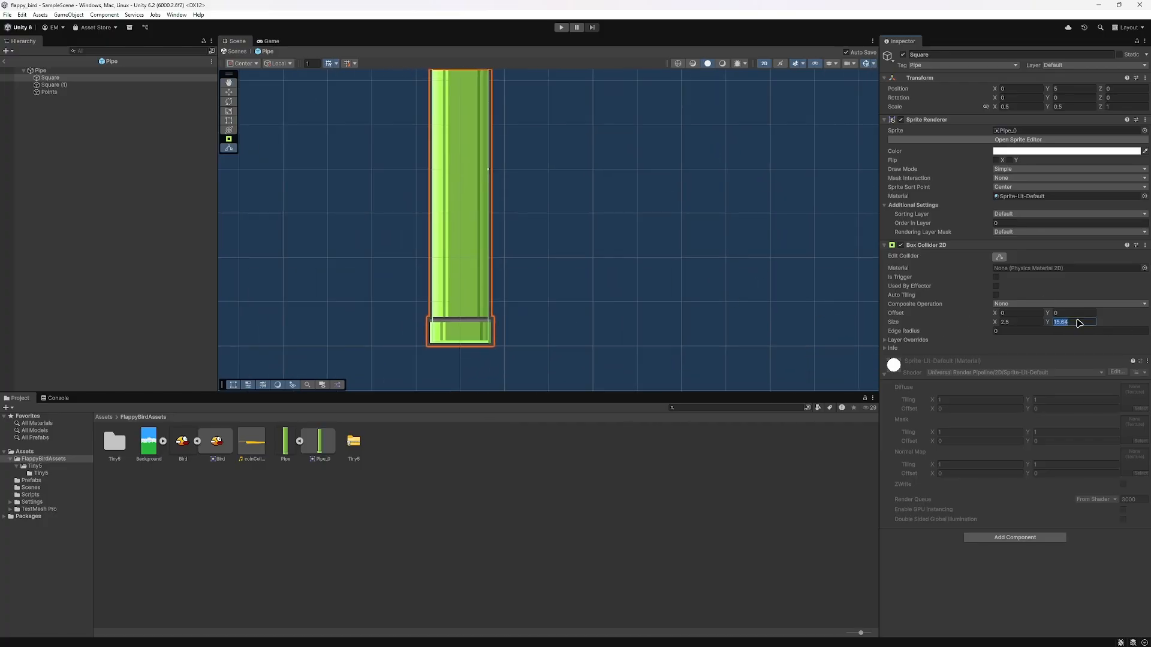
pyautogui.write('1')
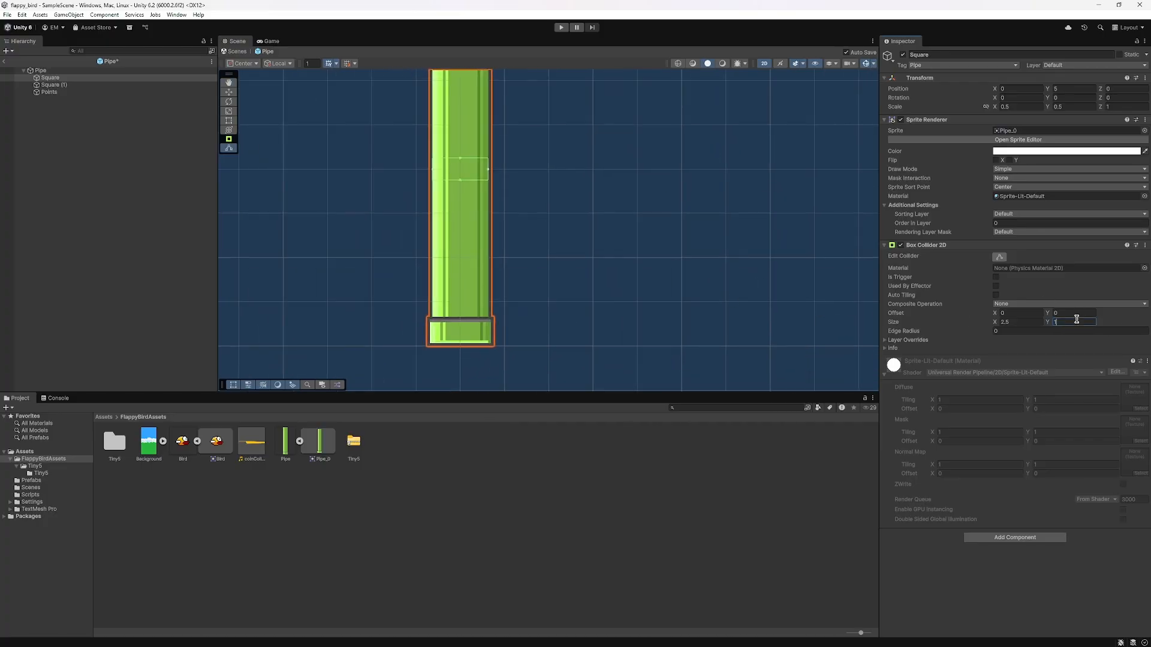
pyautogui.write('5.5')
pyautogui.click(628, 316)
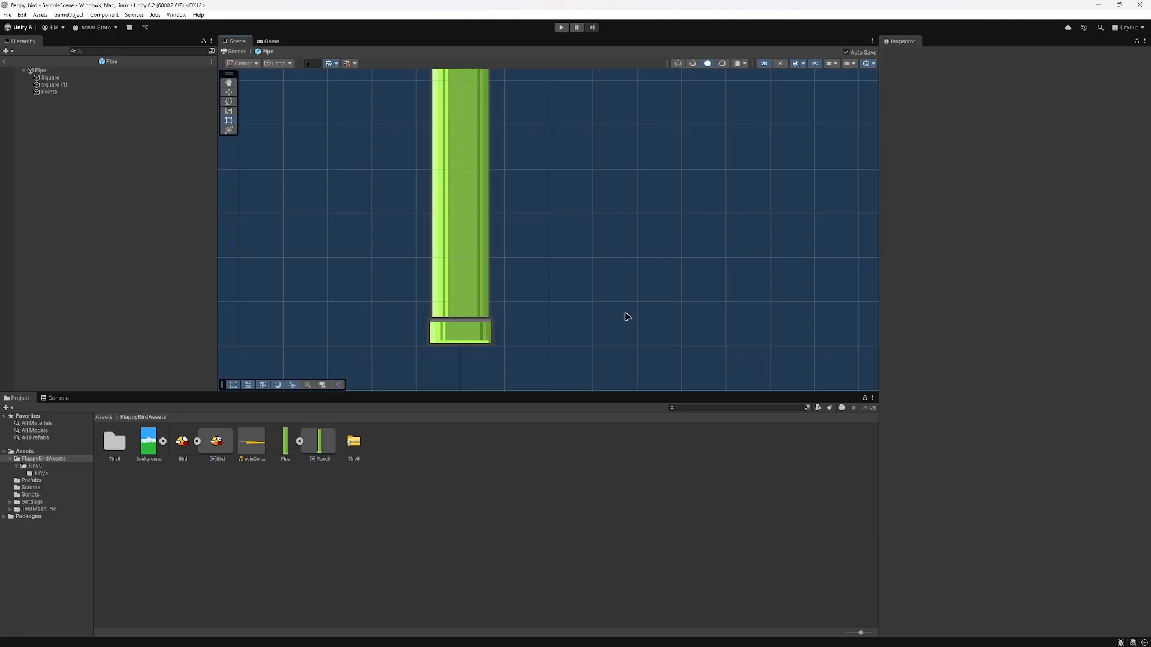
pyautogui.scroll(-8, 628, 316)
pyautogui.moveTo(582, 251); pyautogui.dragTo(476, 231)
pyautogui.scroll(-3, 476, 231)
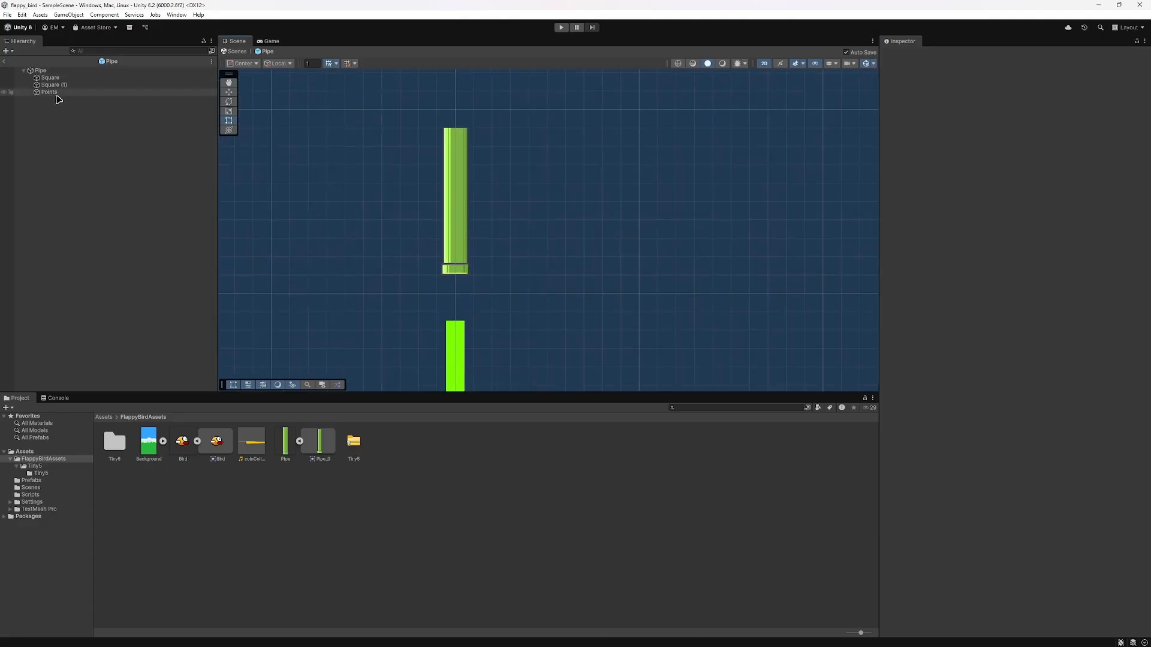
# Step: Delete the plain green lower pipe, Square (1), from the Pipe prefab
pyautogui.click(71, 84)
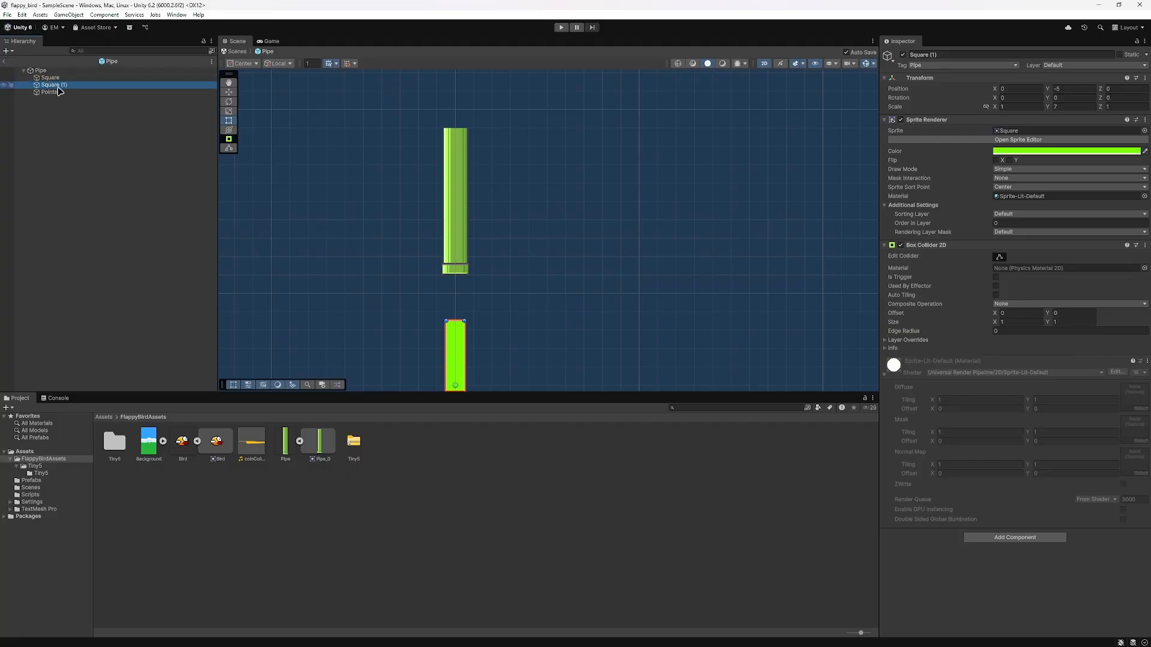
pyautogui.rightClick(58, 88)
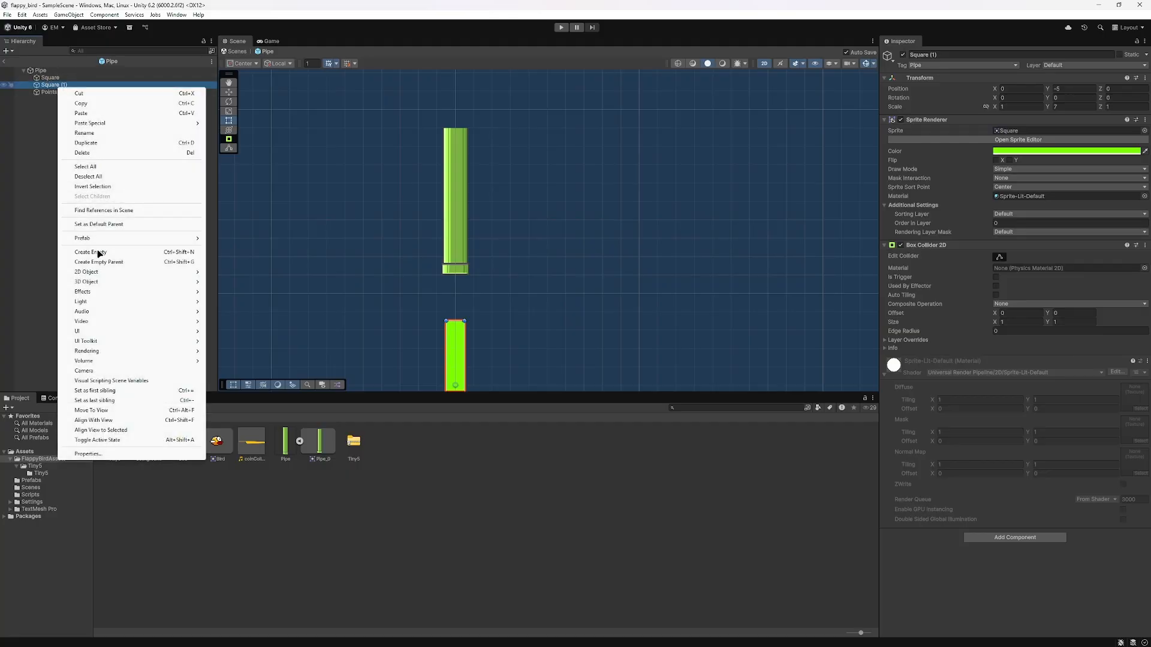
pyautogui.click(84, 153)
# Step: Duplicate the upper pipe and set the copy's Y position to -5
pyautogui.click(50, 78)
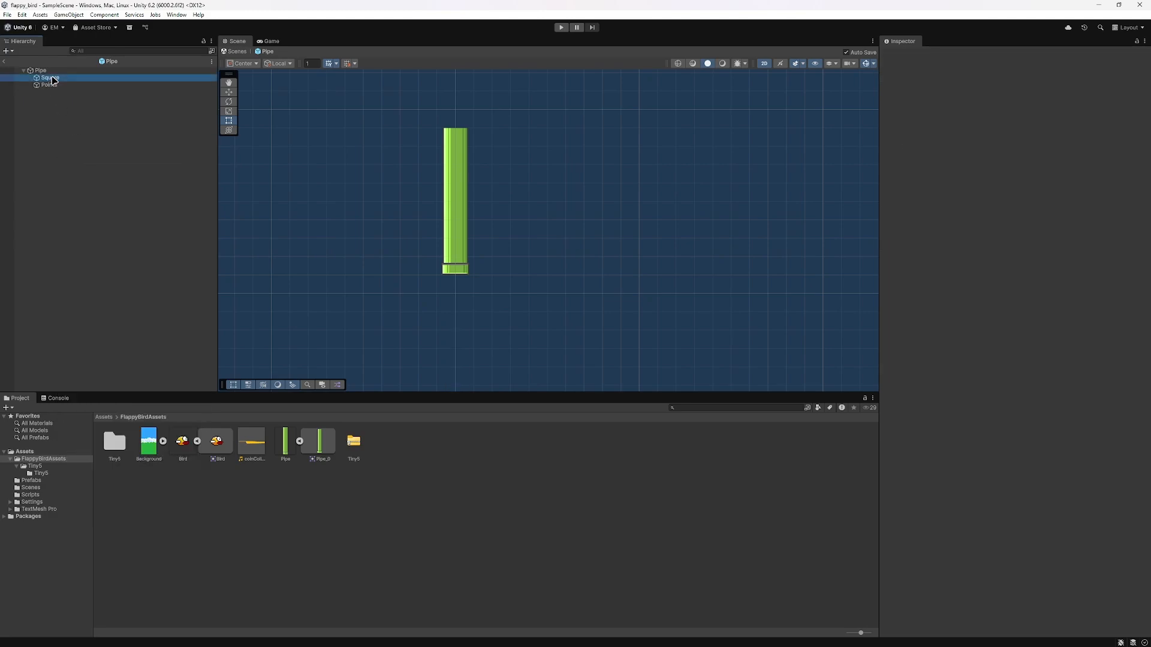
pyautogui.hotkey('ctrl', 'd')
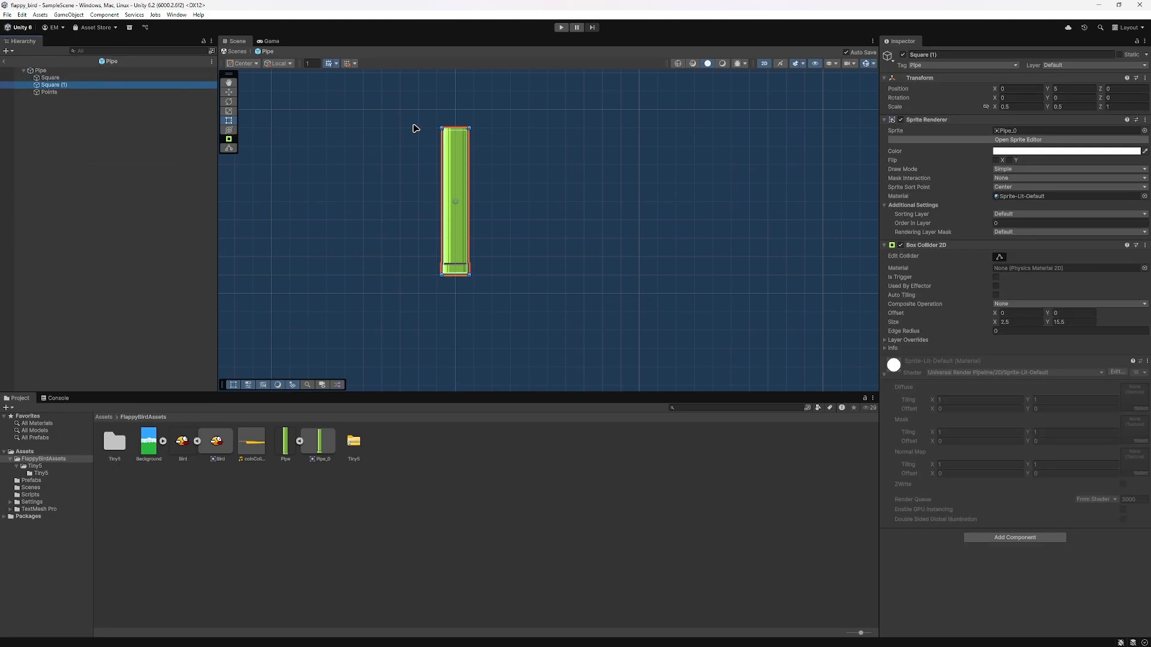
pyautogui.click(1062, 89)
pyautogui.write('-5')
pyautogui.scroll(-2, 642, 204)
pyautogui.moveTo(647, 197); pyautogui.dragTo(638, 108, button='middle')
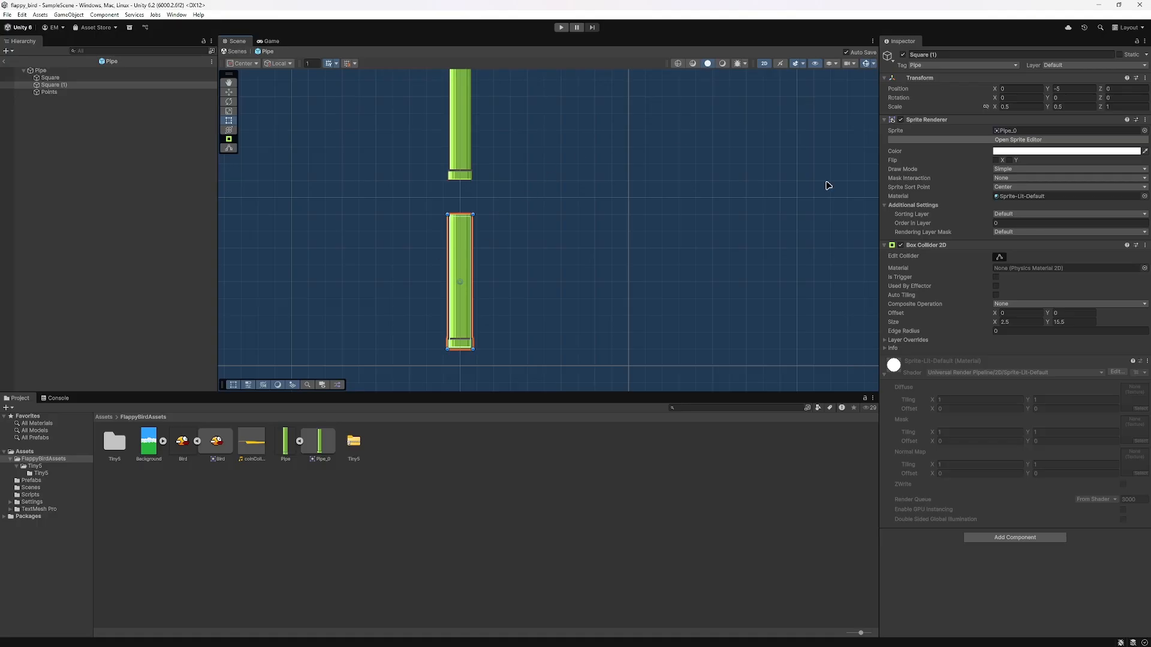
# Step: Set the lower pipe's Z rotation to 180 and its Y rotation to 180, and check it against the upper pipe
pyautogui.moveTo(1103, 102); pyautogui.dragTo(392, 223)
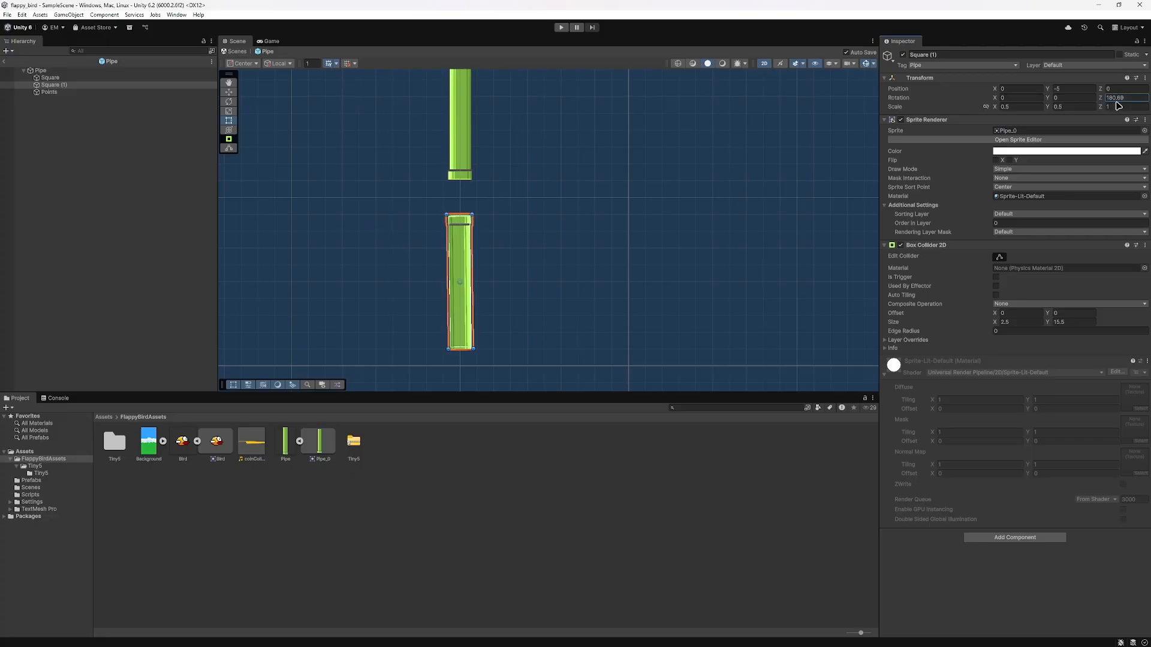
pyautogui.write('180')
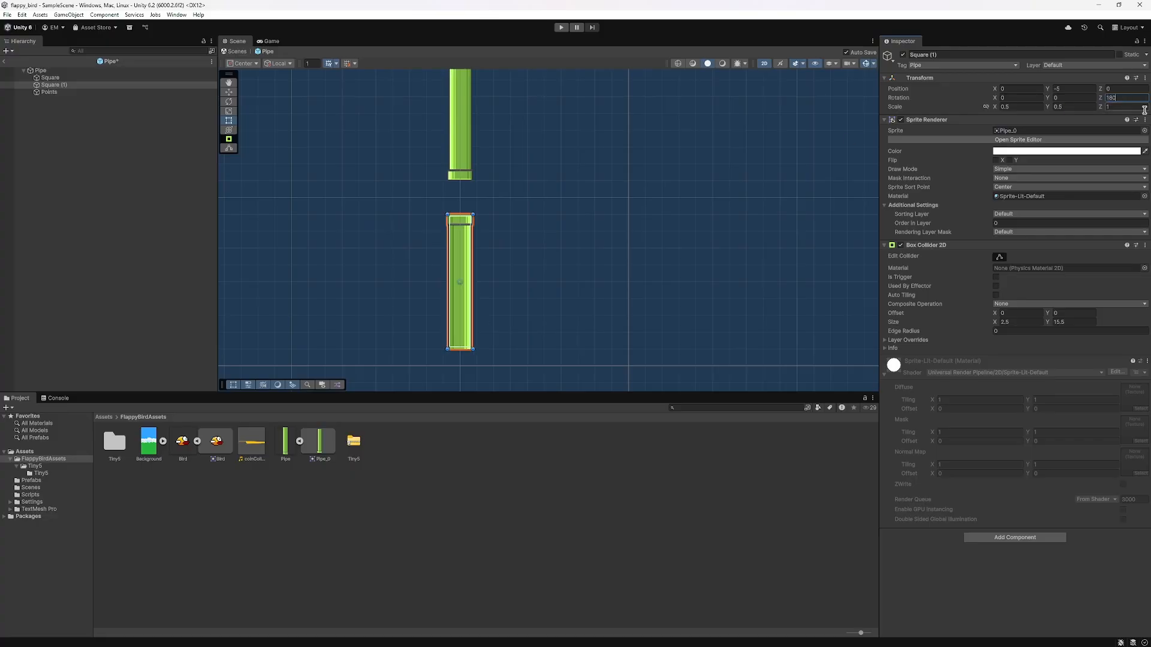
pyautogui.click(1004, 98)
pyautogui.moveTo(1050, 100); pyautogui.dragTo(331, 299)
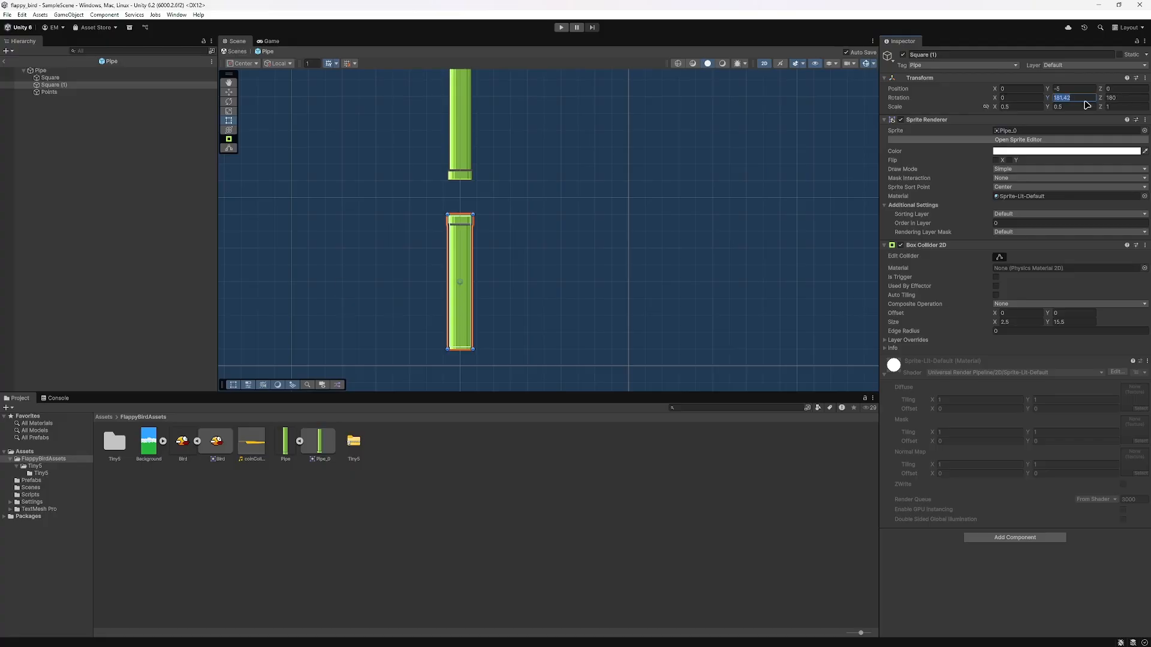
pyautogui.write('180')
pyautogui.click(828, 143)
pyautogui.scroll(3, 458, 223)
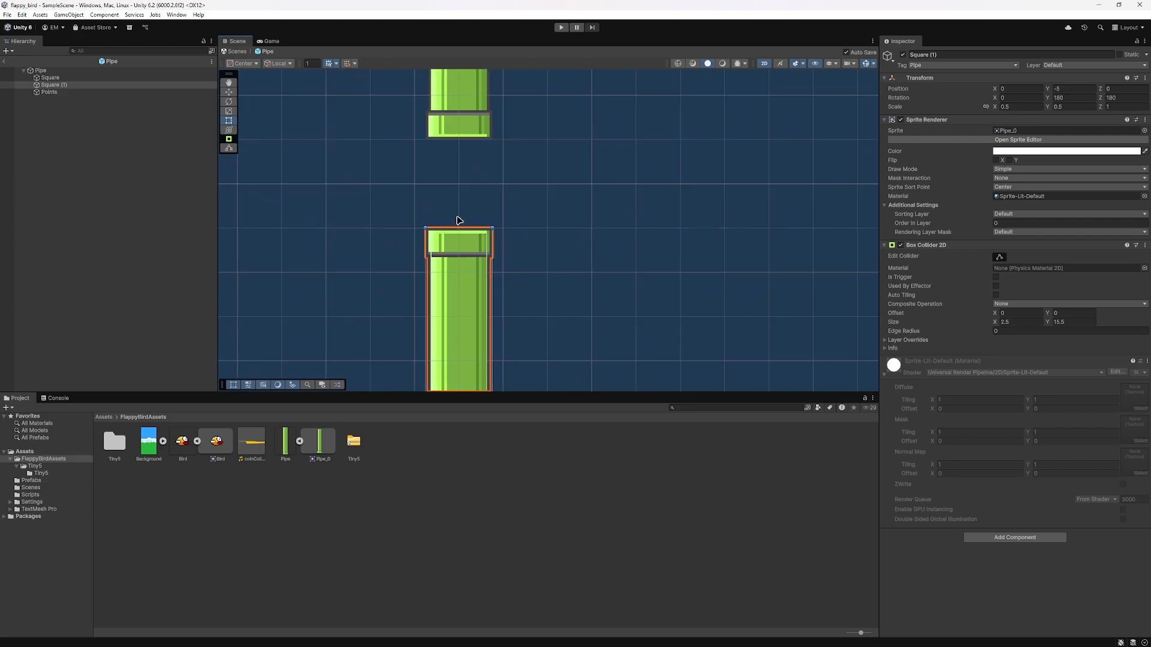
# Step: Playtest the game by flapping the bird between the new pipes to judge the gap size, and stop it
pyautogui.click(268, 42)
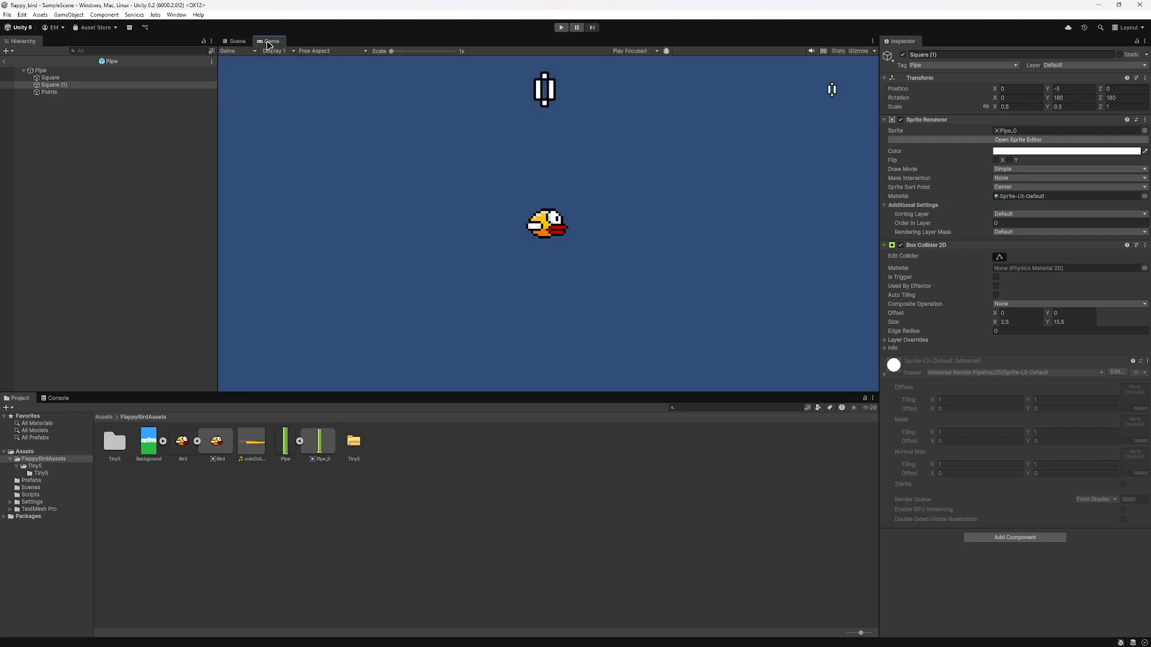
pyautogui.click(561, 28)
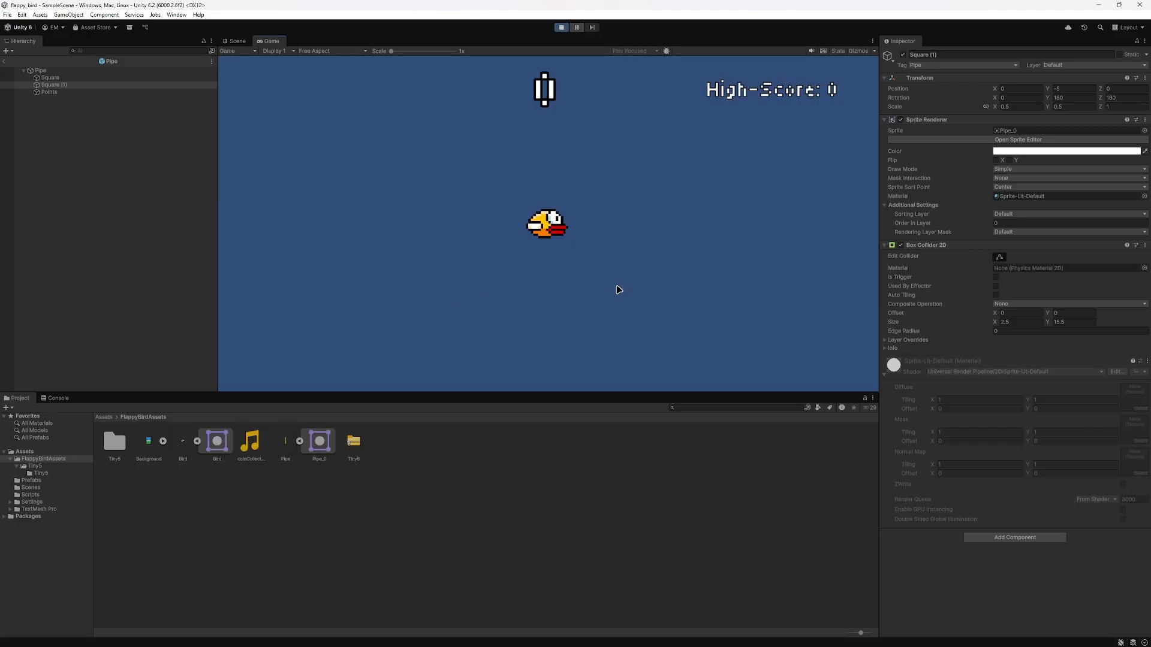
pyautogui.press('space')
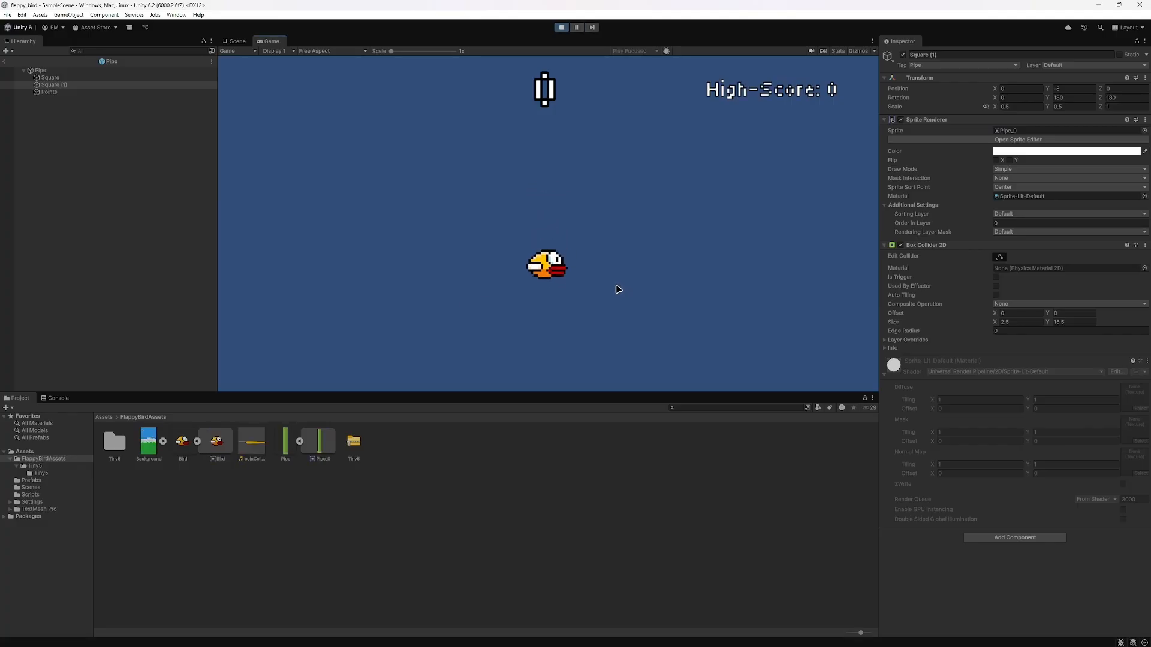
pyautogui.press('space')
pyautogui.press('space')
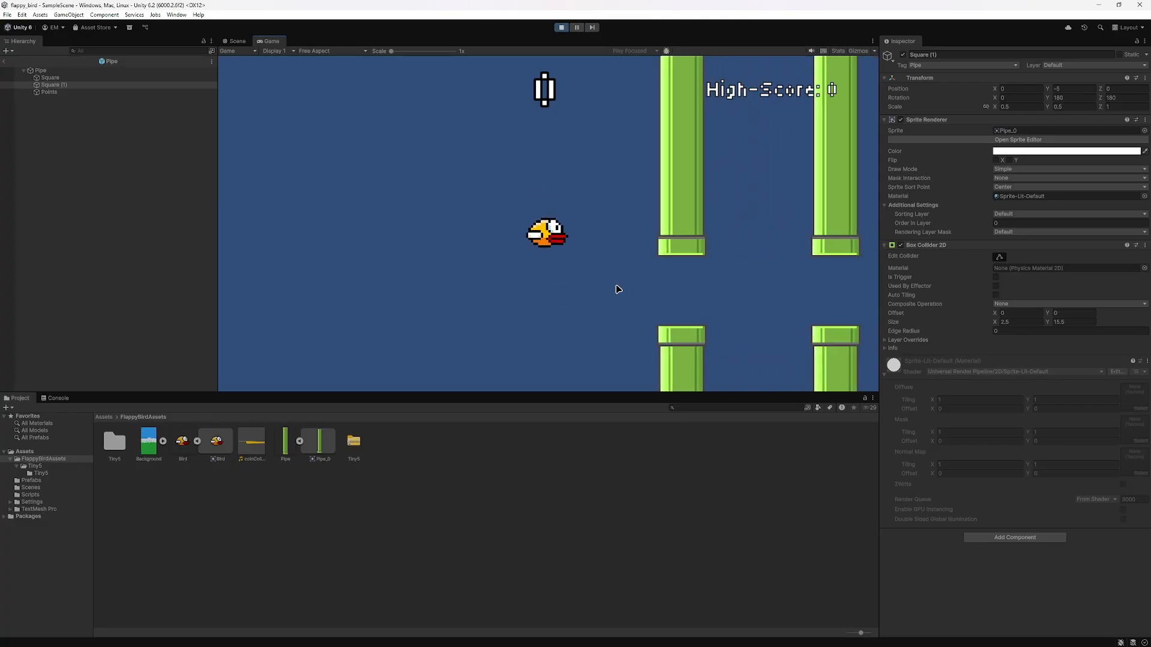
pyautogui.press('space')
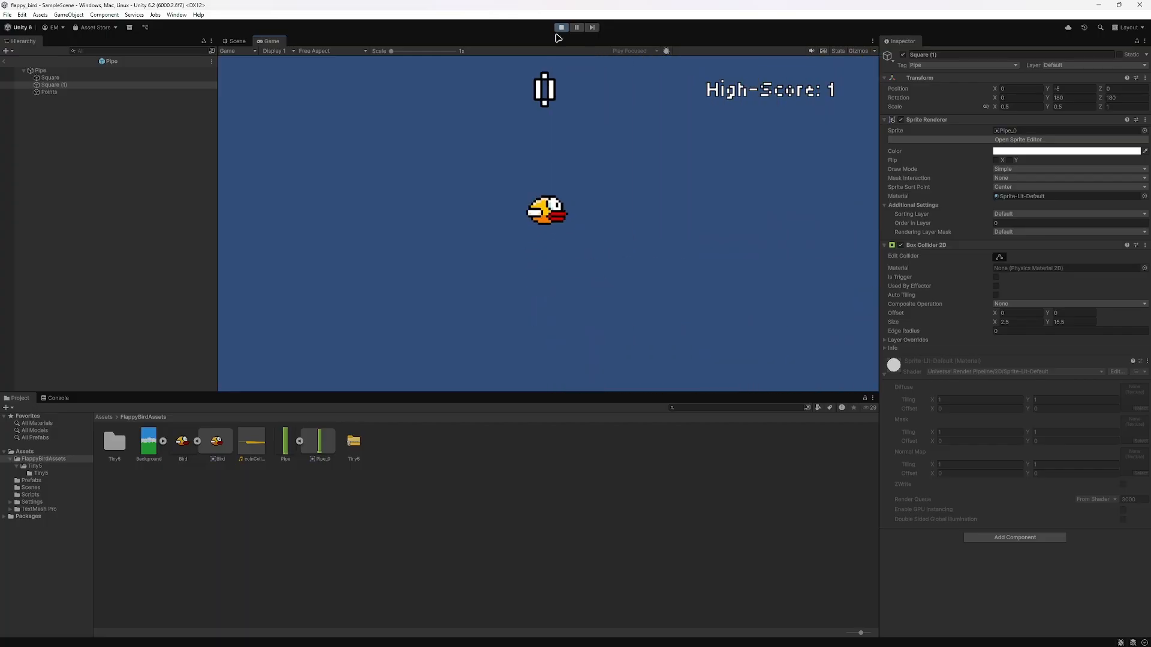
pyautogui.press('space')
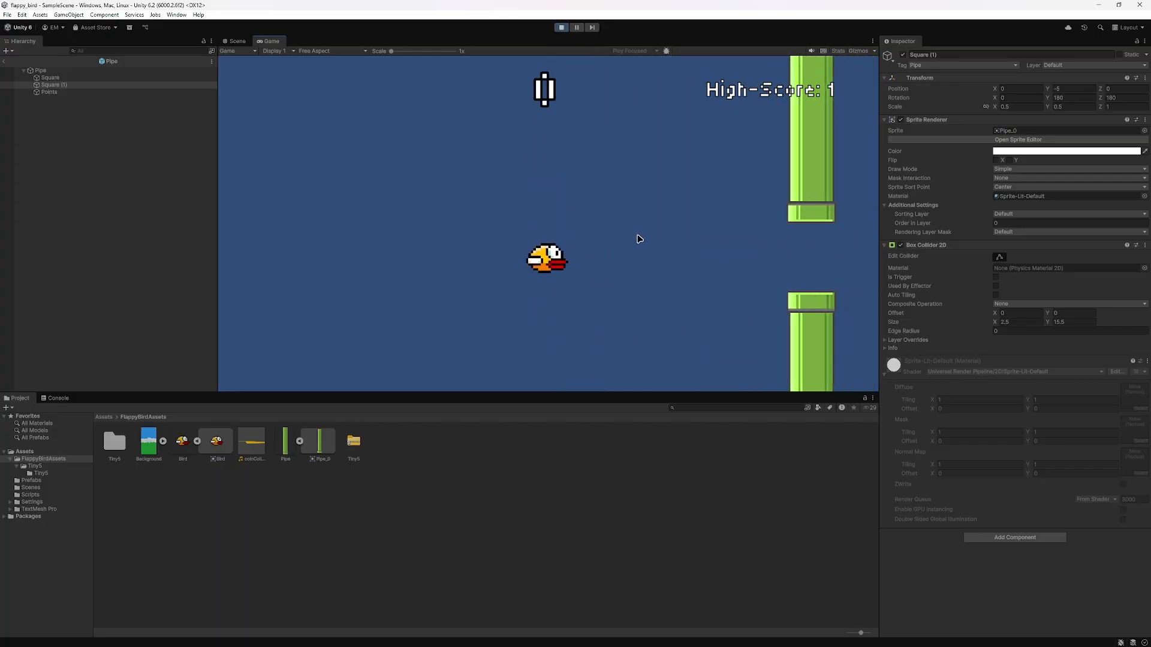
pyautogui.press('space')
pyautogui.press('space')
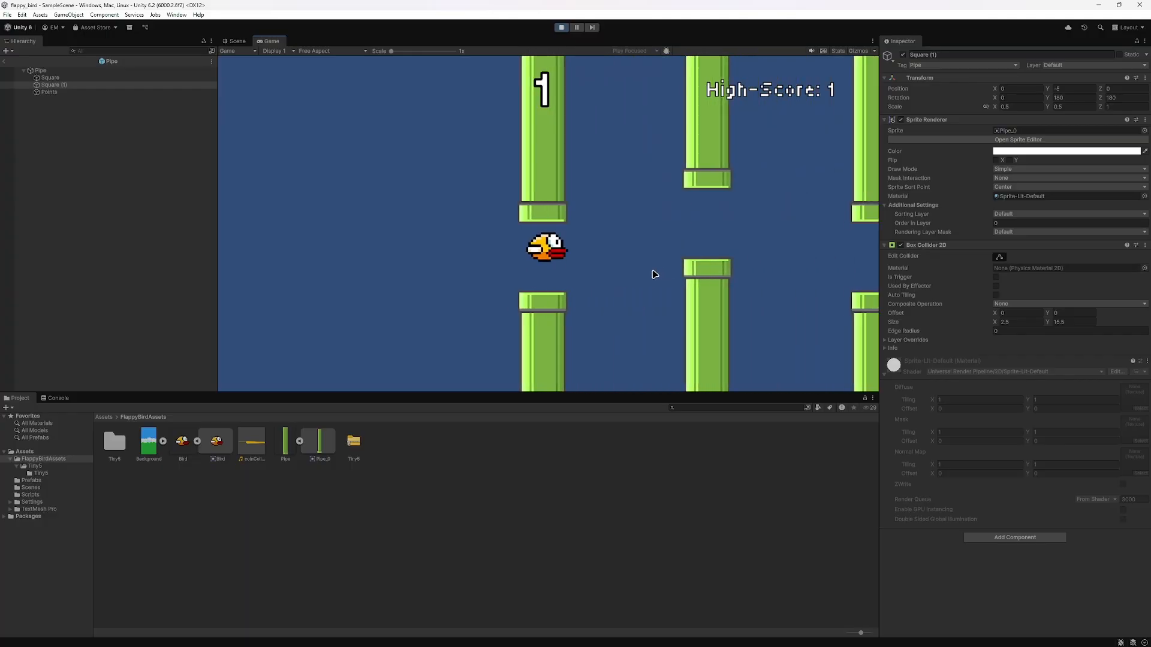
pyautogui.press('space')
pyautogui.press('space')
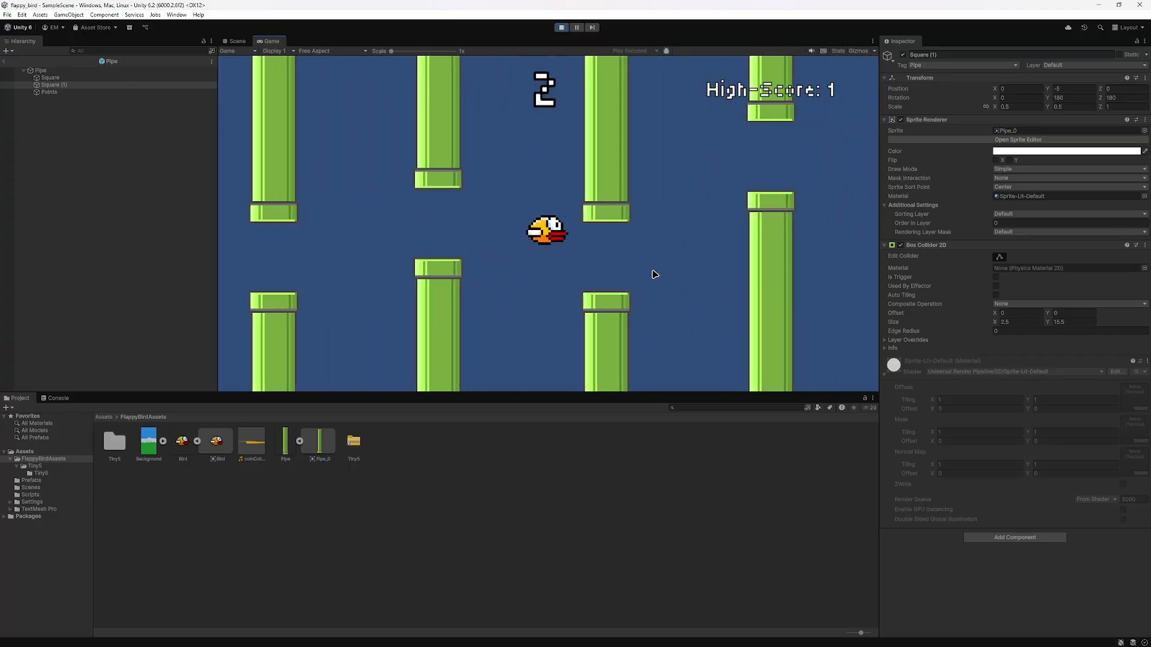
pyautogui.click(561, 27)
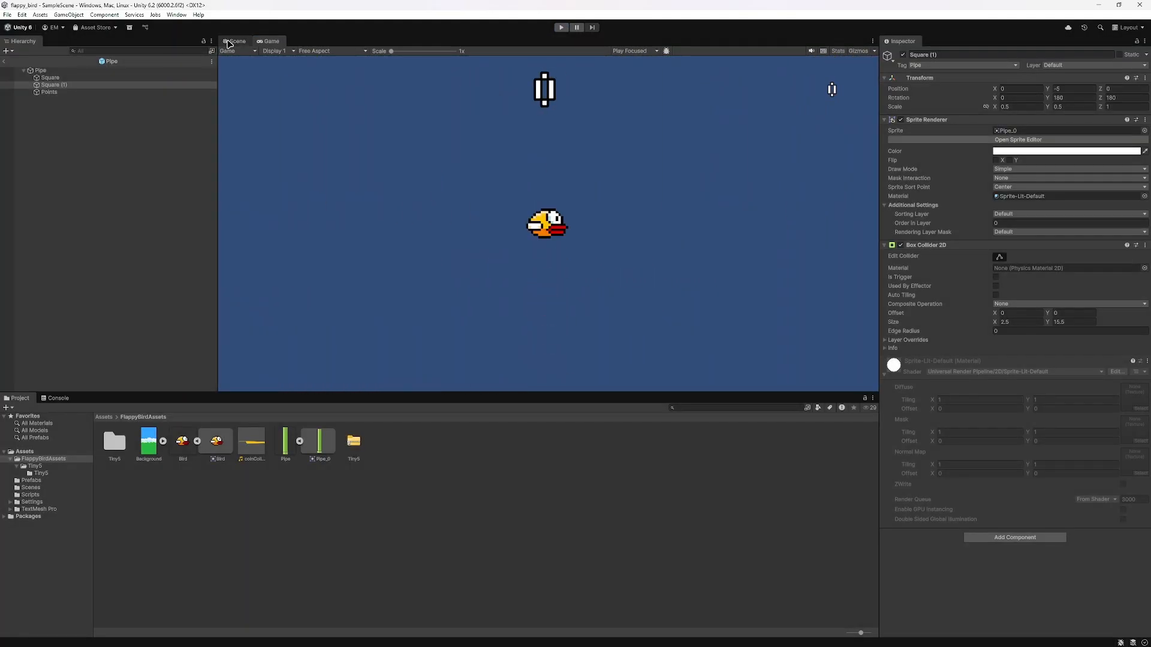
# Step: Raise the upper pipe by about 1 unit in Y to widen the gap between the pipes
pyautogui.click(229, 43)
pyautogui.scroll(-4, 442, 246)
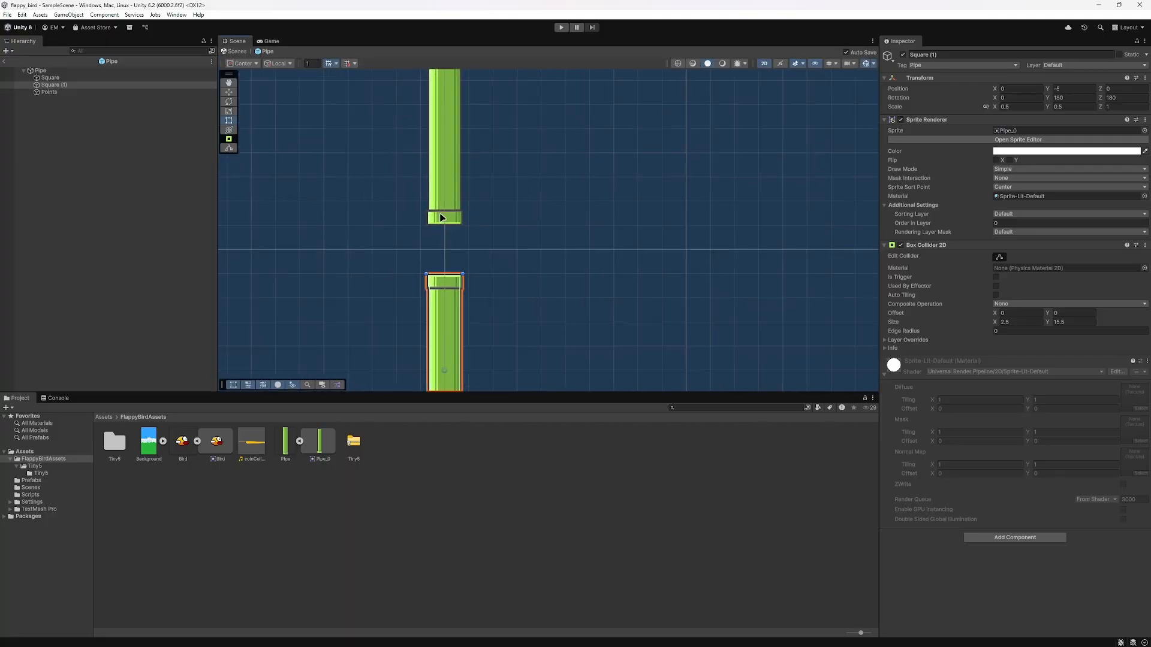
pyautogui.click(442, 218)
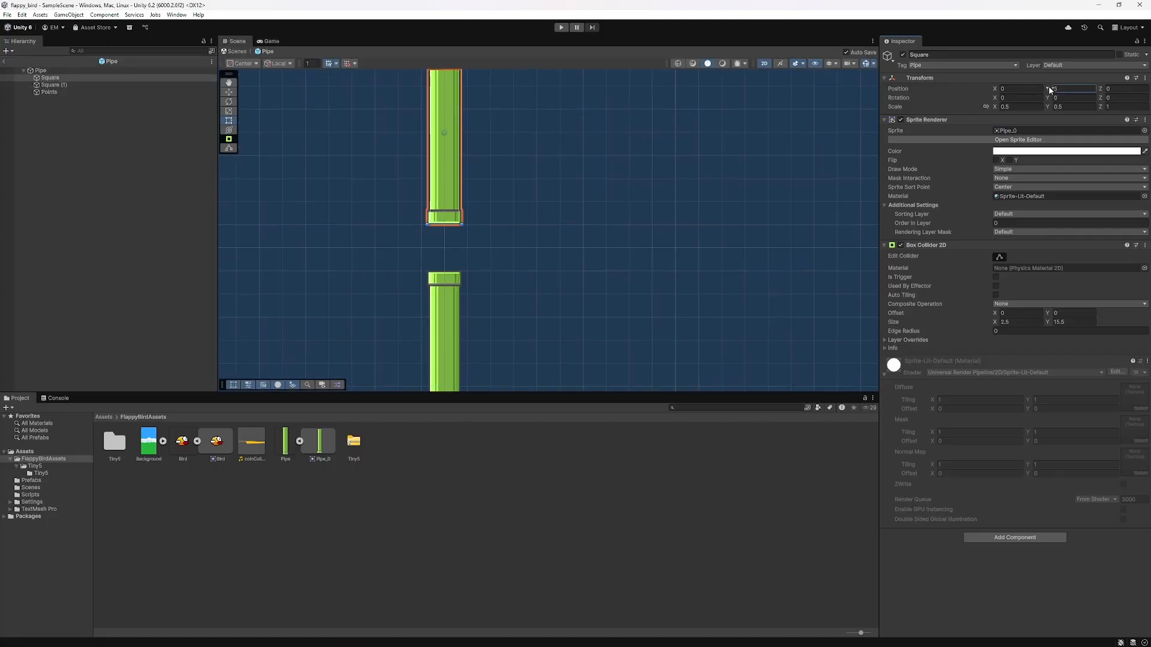
pyautogui.moveTo(1049, 90); pyautogui.dragTo(1066, 90)
pyautogui.click(1073, 88)
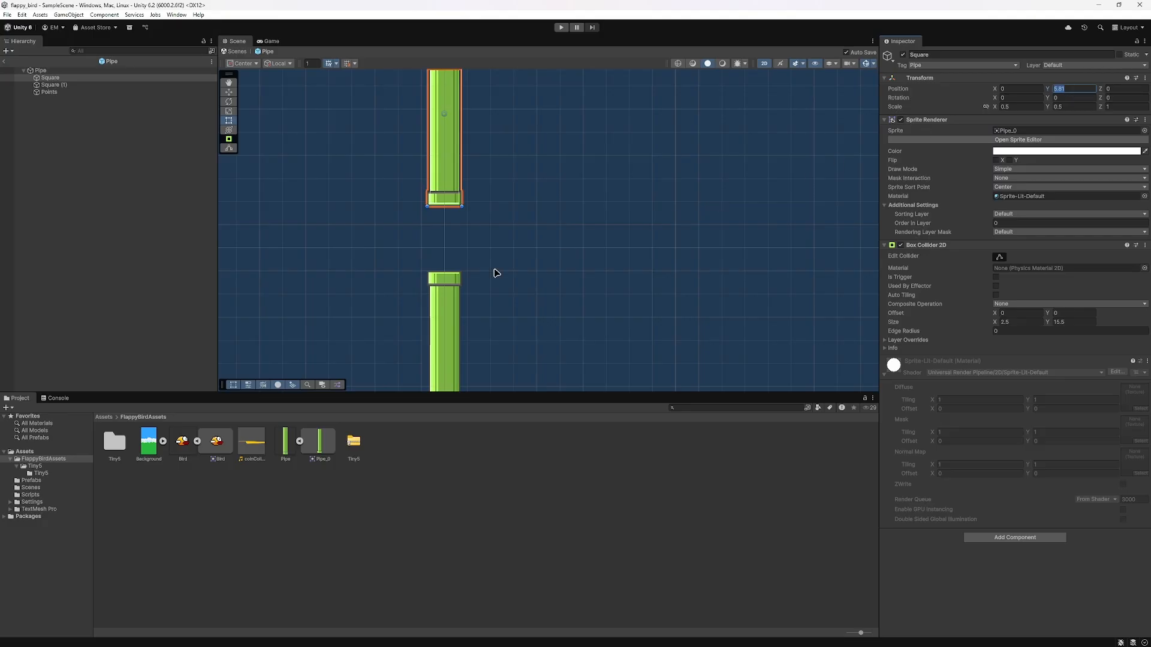
# Step: Set the lower pipe's Y position to -6
pyautogui.click(455, 312)
pyautogui.click(1072, 90)
pyautogui.write('-')
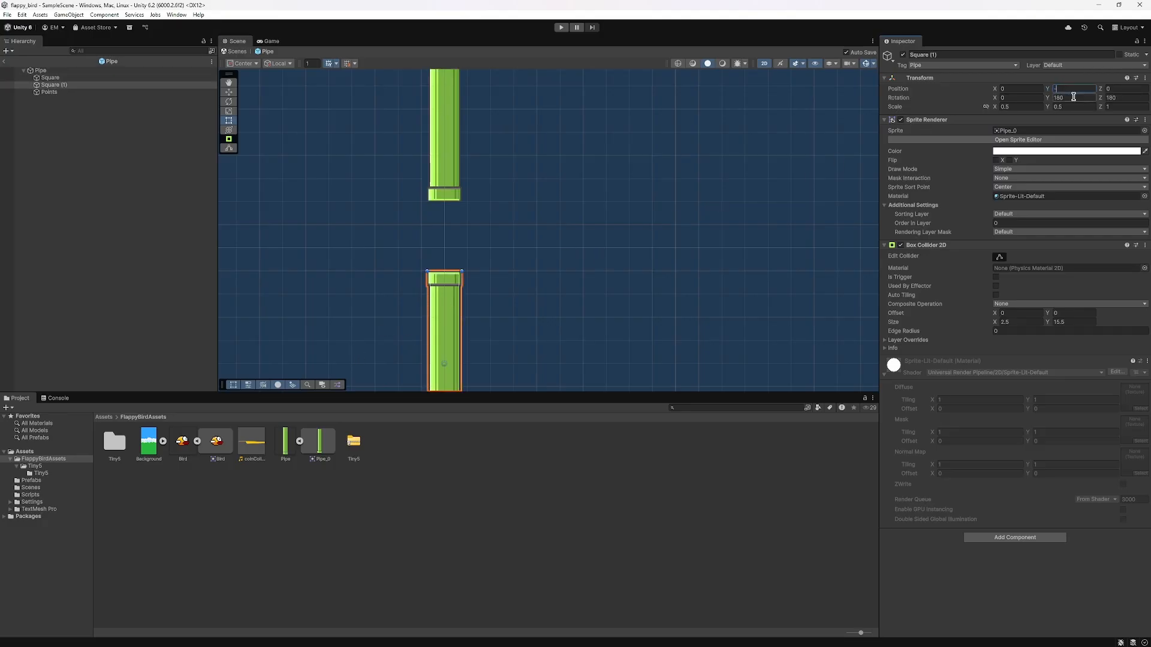
pyautogui.write('6')
pyautogui.press('Return')
# Step: Playtest the game with the widened pipe gap, flapping the bird through successive pipes
pyautogui.hotkey('ctrl', 'p')
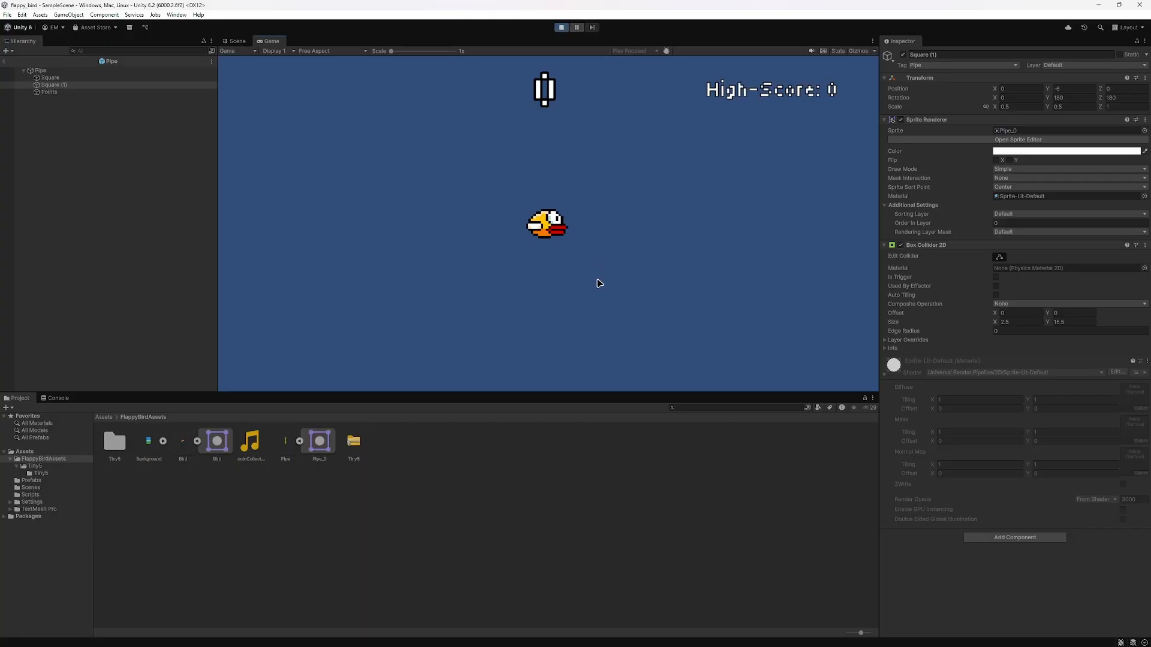
pyautogui.press('space')
pyautogui.press('space')
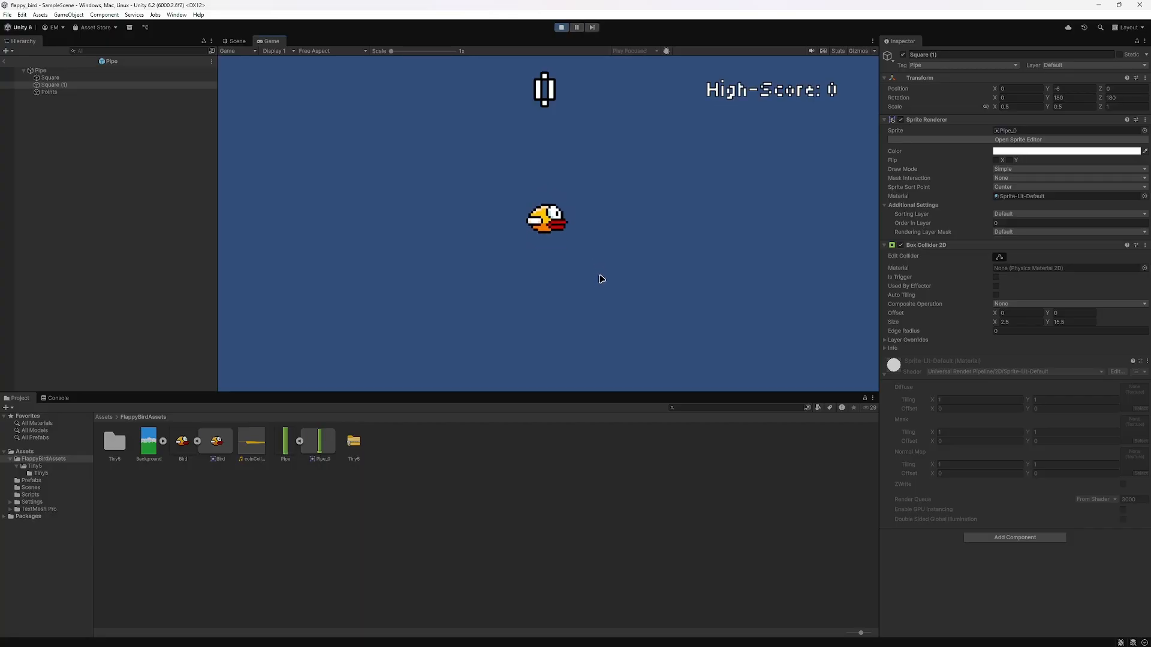
pyautogui.press('space')
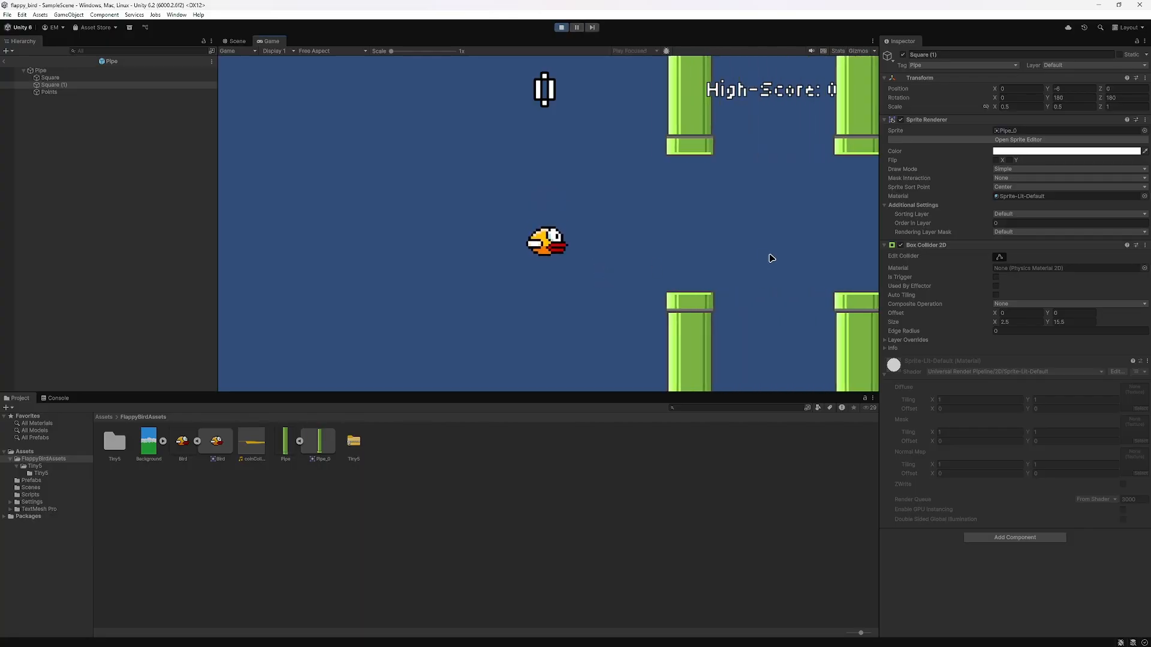
pyautogui.press('space')
pyautogui.press('space')
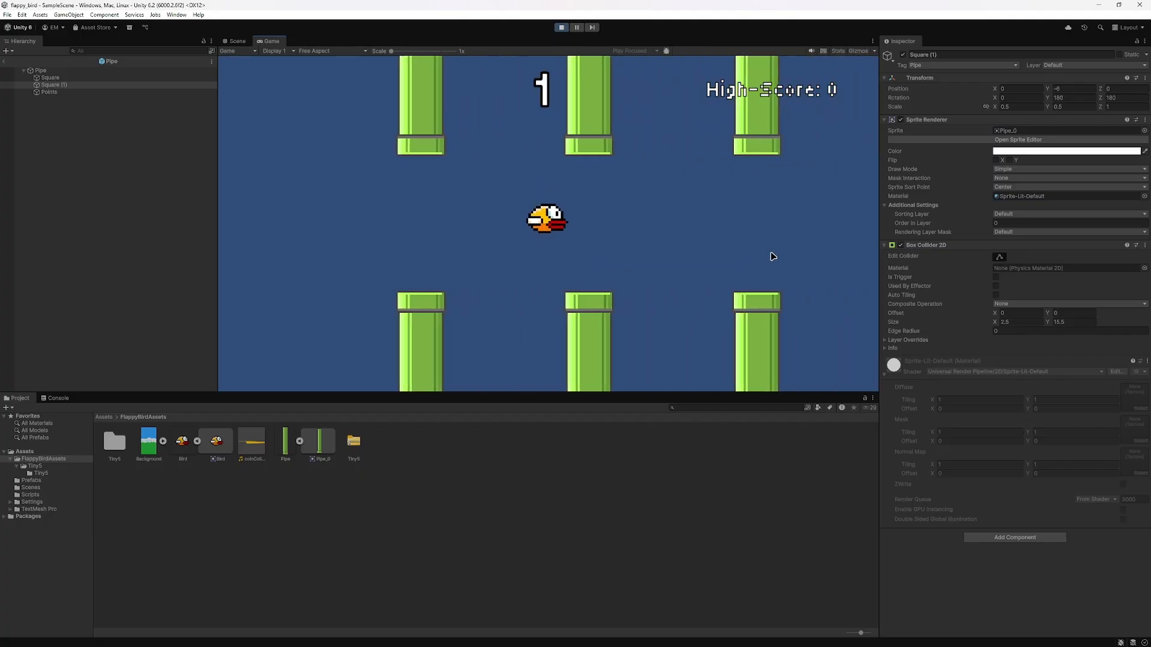
pyautogui.press('space')
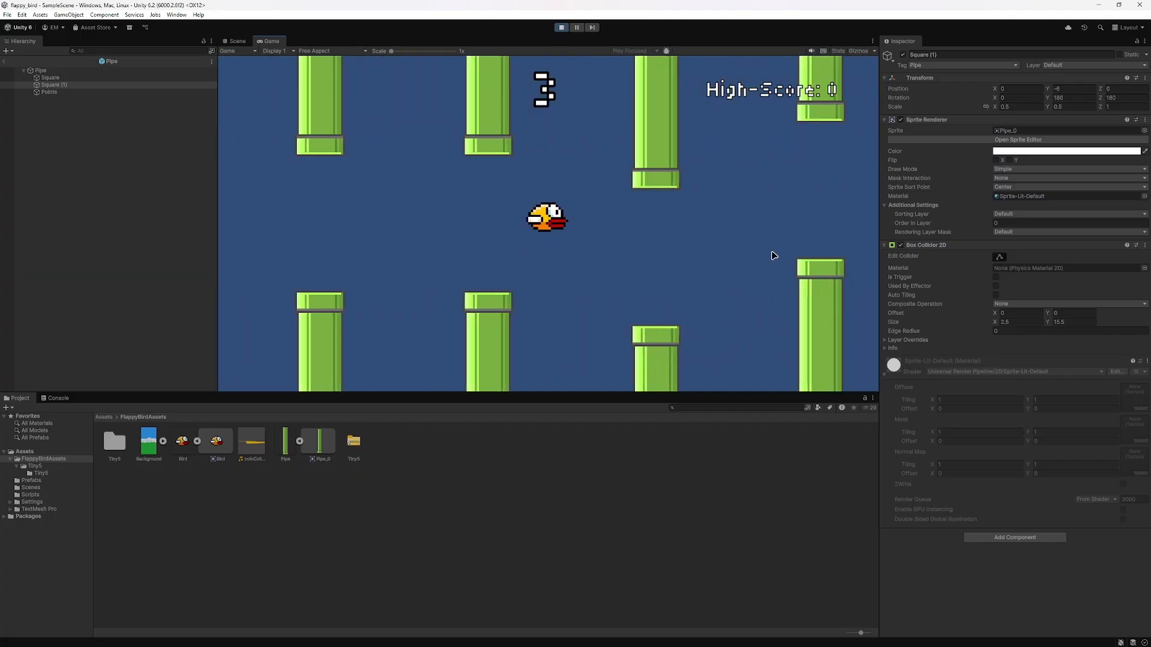
pyautogui.press('space')
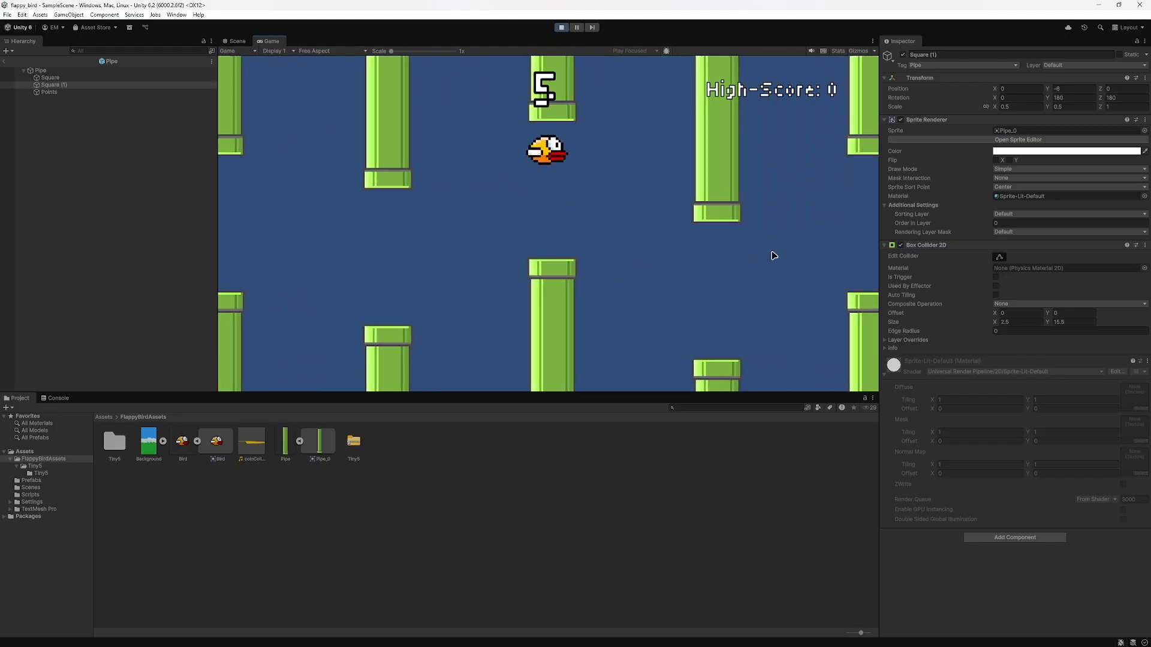
pyautogui.press('space')
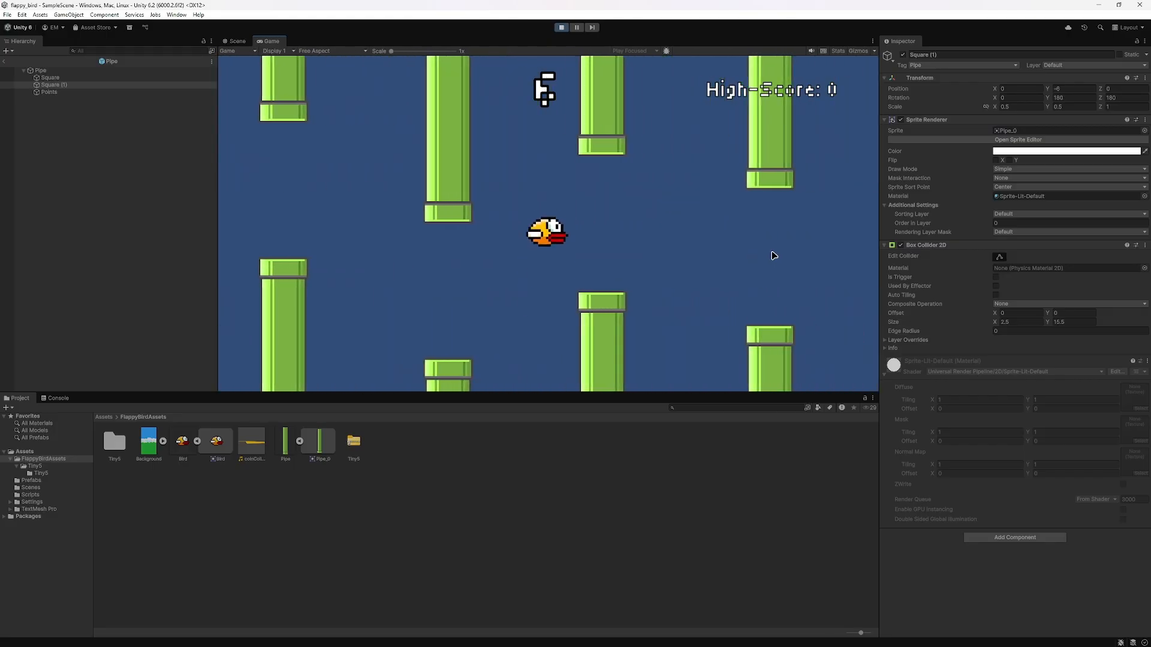
pyautogui.press('space')
pyautogui.press('space')
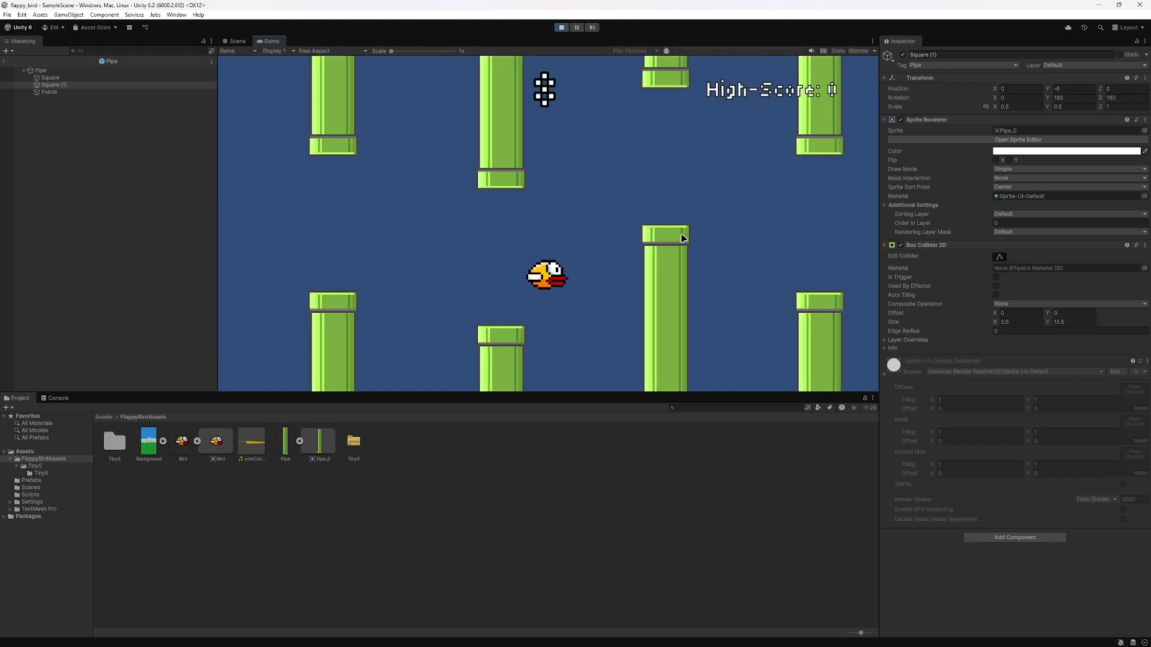
pyautogui.press('space')
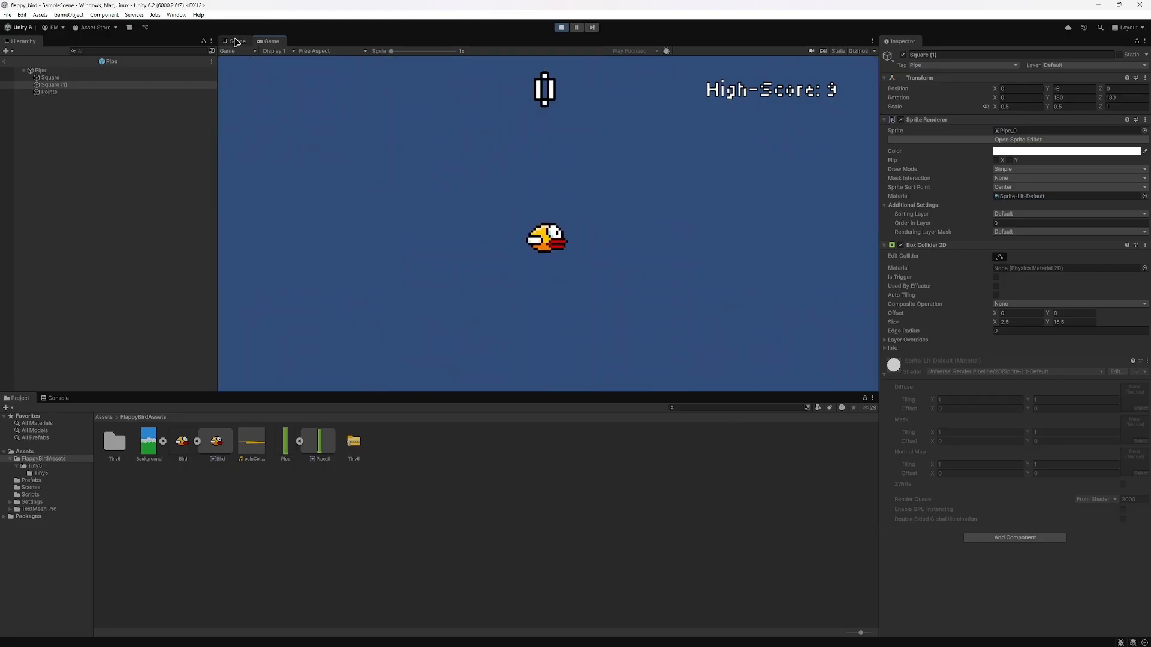
# Step: Exit the Pipe prefab to SampleScene and stop the running game, returning to the scene view
pyautogui.click(235, 42)
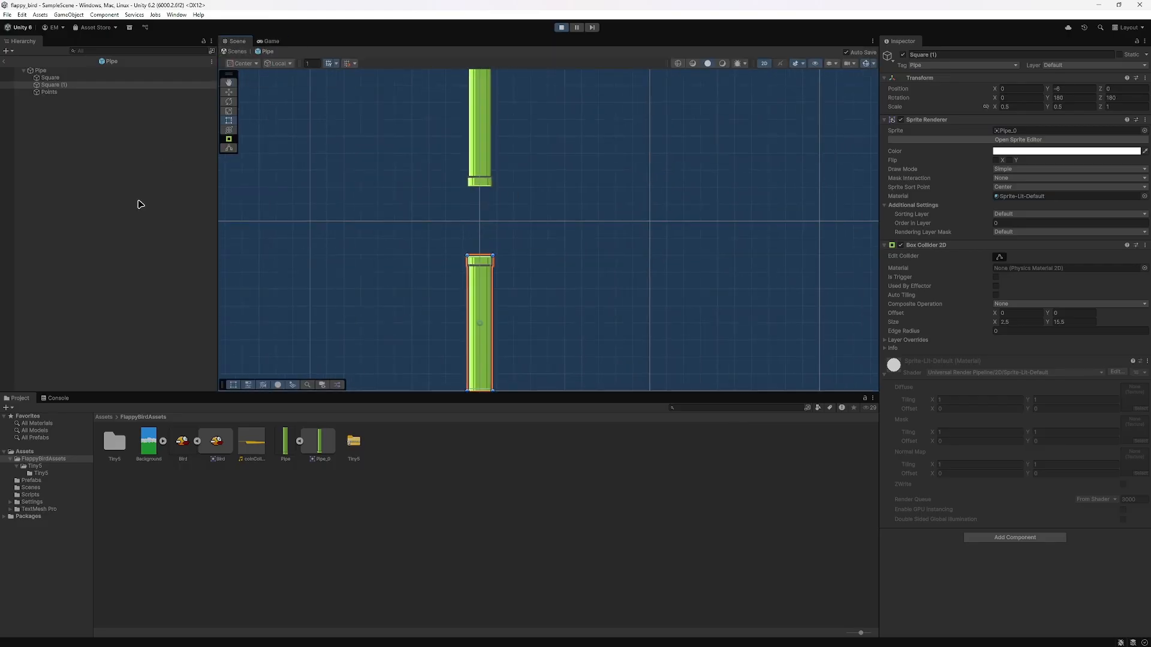
pyautogui.click(3, 61)
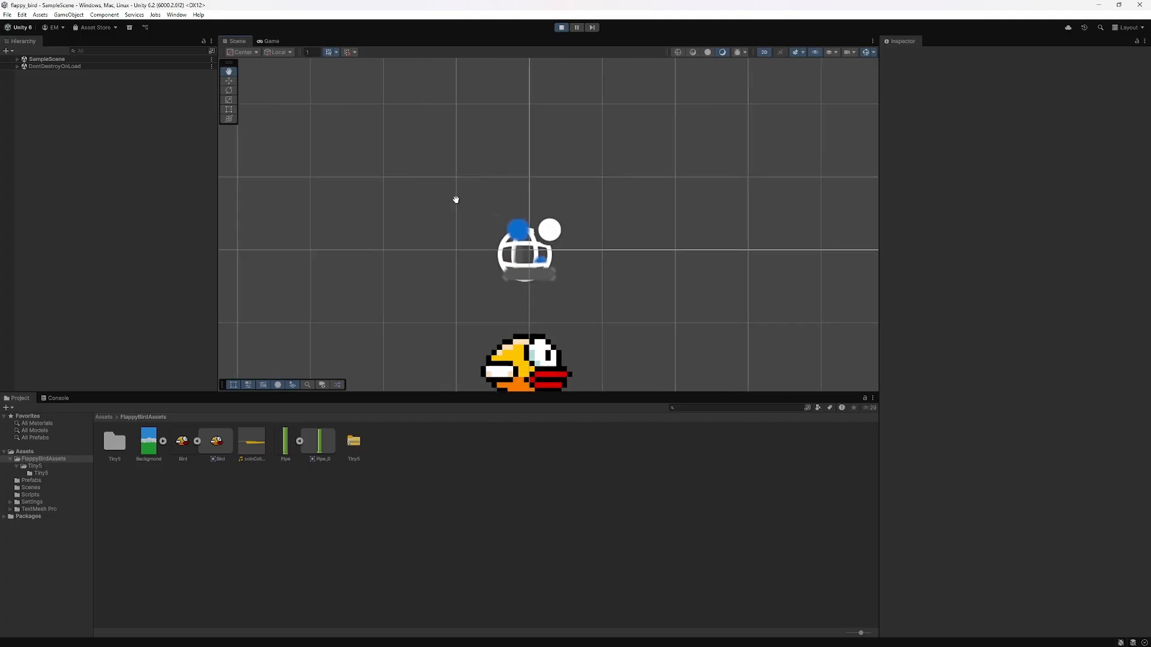
pyautogui.click(561, 27)
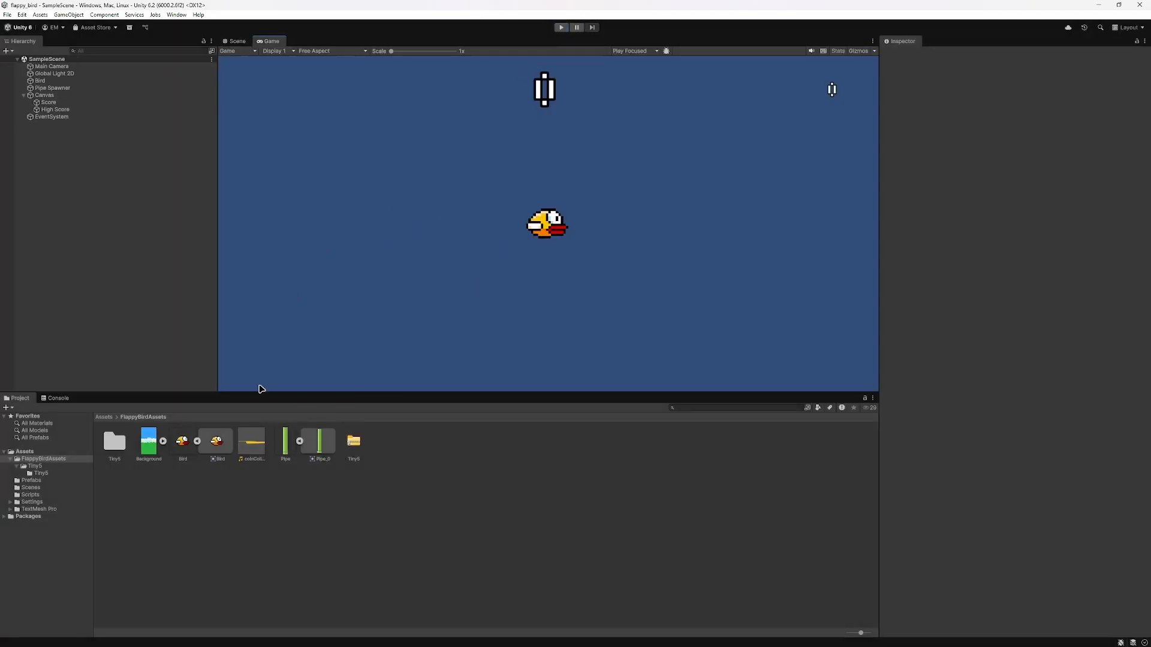
pyautogui.click(237, 42)
pyautogui.moveTo(520, 204); pyautogui.dragTo(681, 280, button='middle')
pyautogui.scroll(-10, 681, 280)
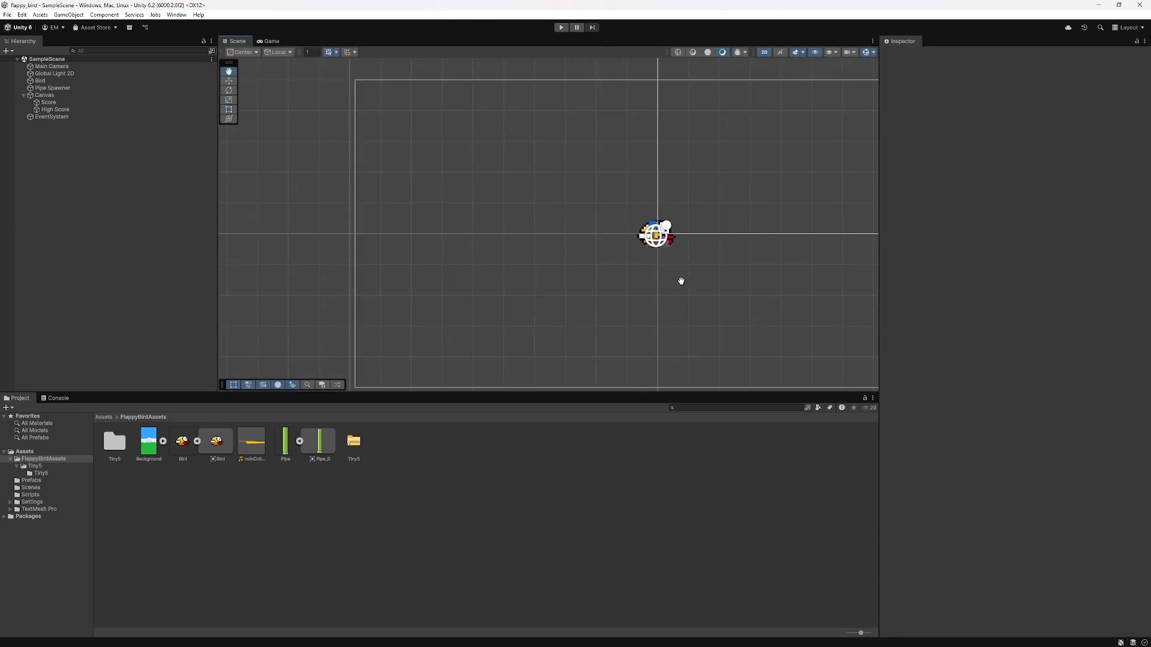
pyautogui.moveTo(540, 344); pyautogui.dragTo(259, 311, button='middle')
pyautogui.rightClick(63, 157)
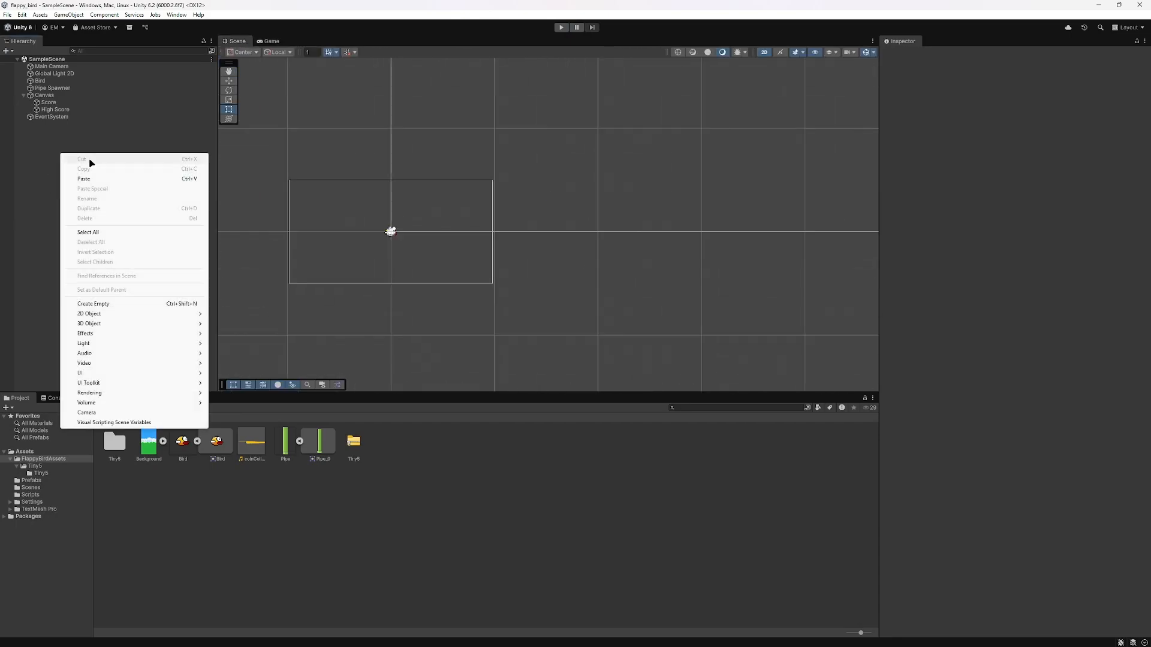
pyautogui.moveTo(93, 324)
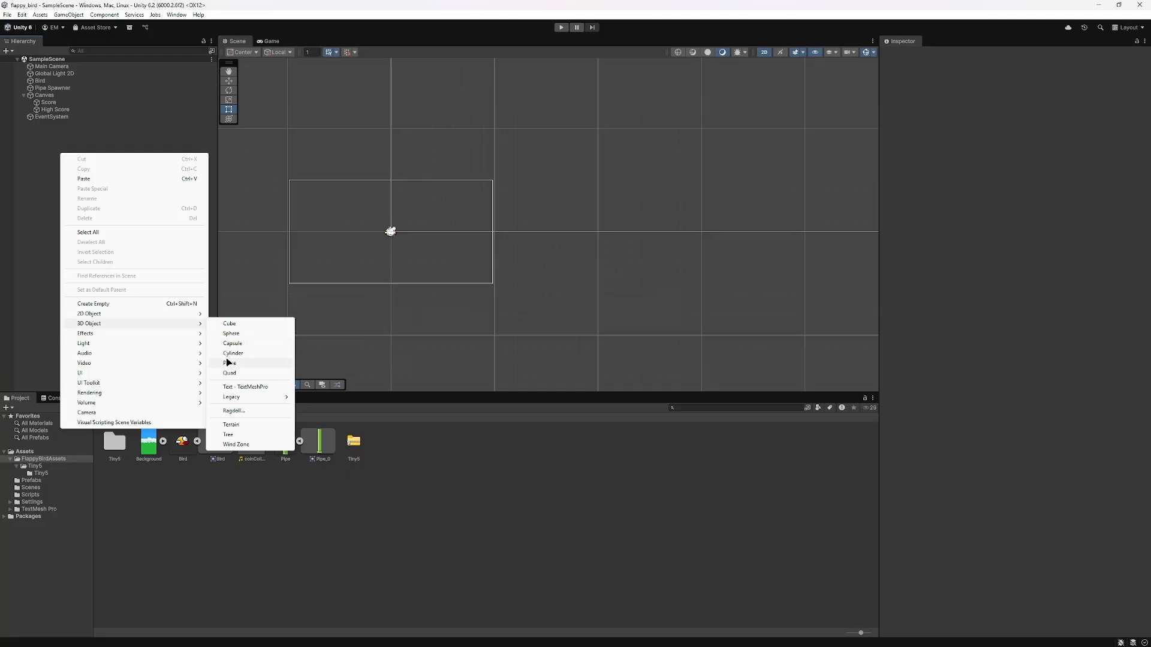
pyautogui.click(36, 197)
pyautogui.rightClick(36, 197)
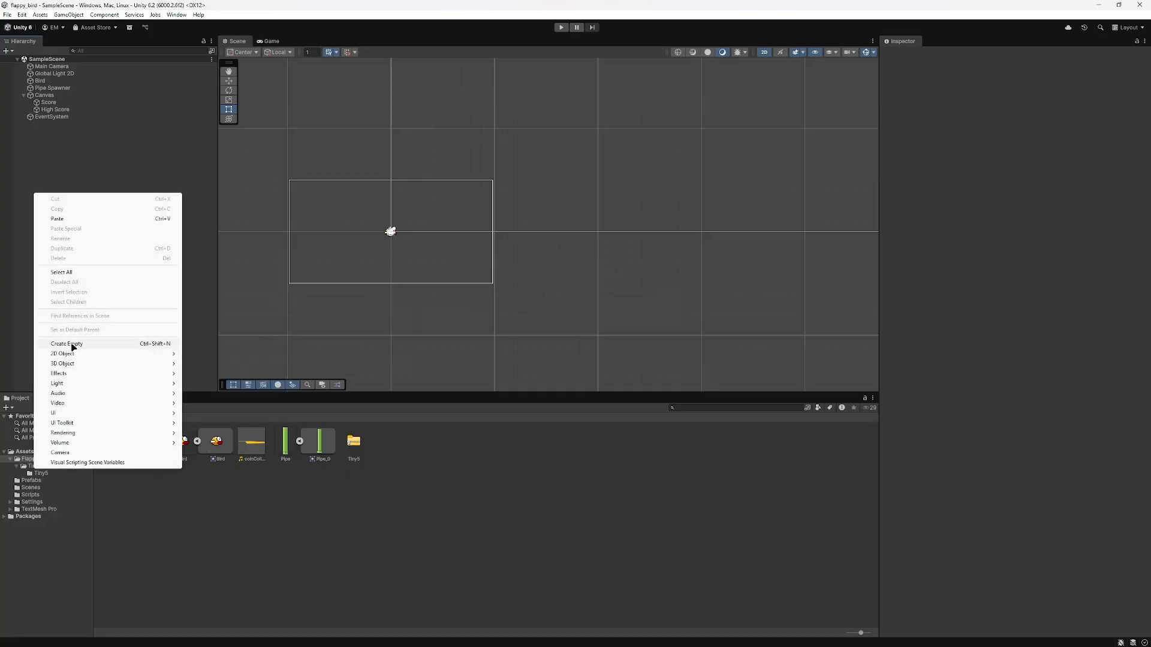
pyautogui.click(73, 341)
pyautogui.hotkey('ctrl', 'z')
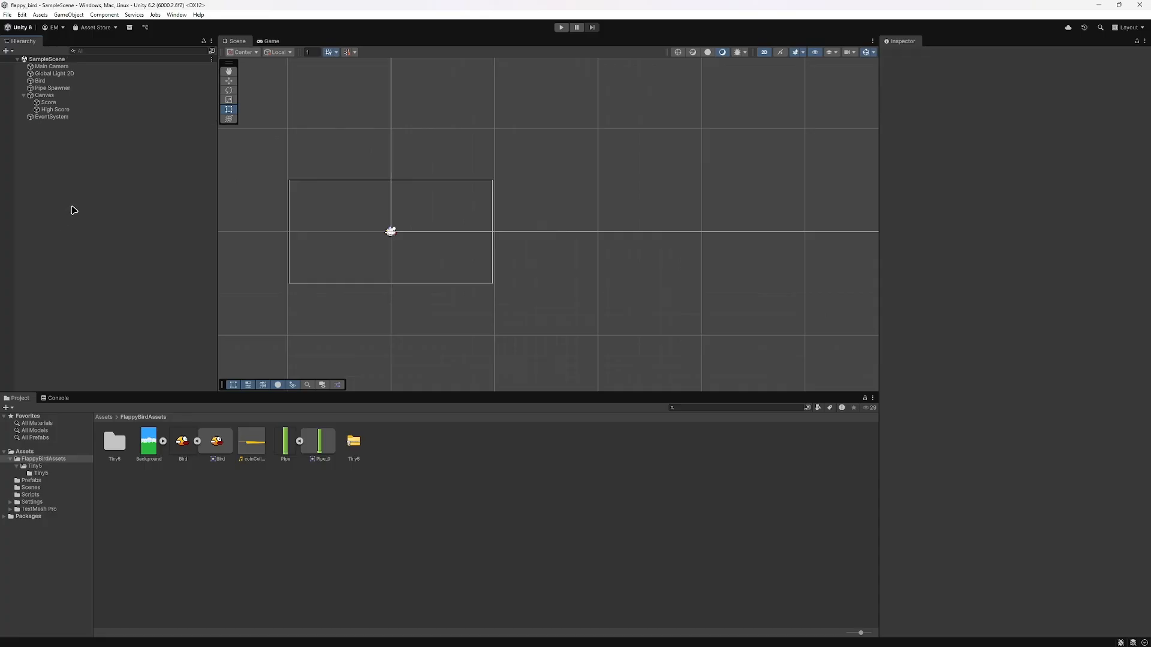
# Step: Add a 3D plane to the scene, set its X and Y positions to 0, and save the scene
pyautogui.rightClick(72, 207)
pyautogui.moveTo(104, 379)
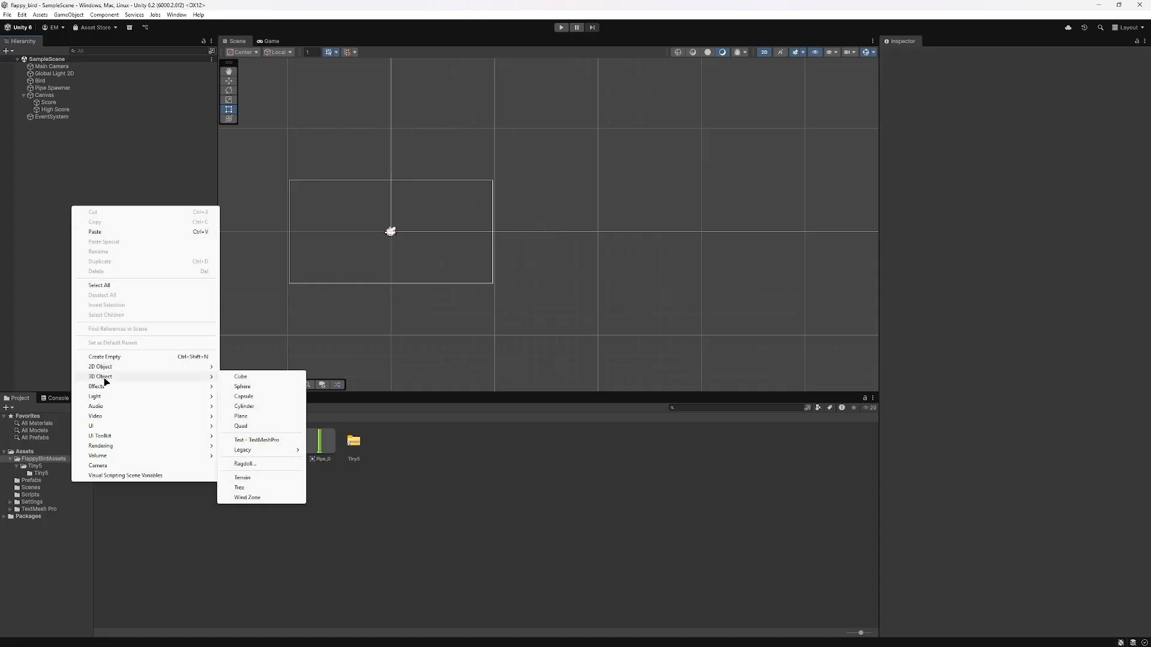
pyautogui.click(241, 416)
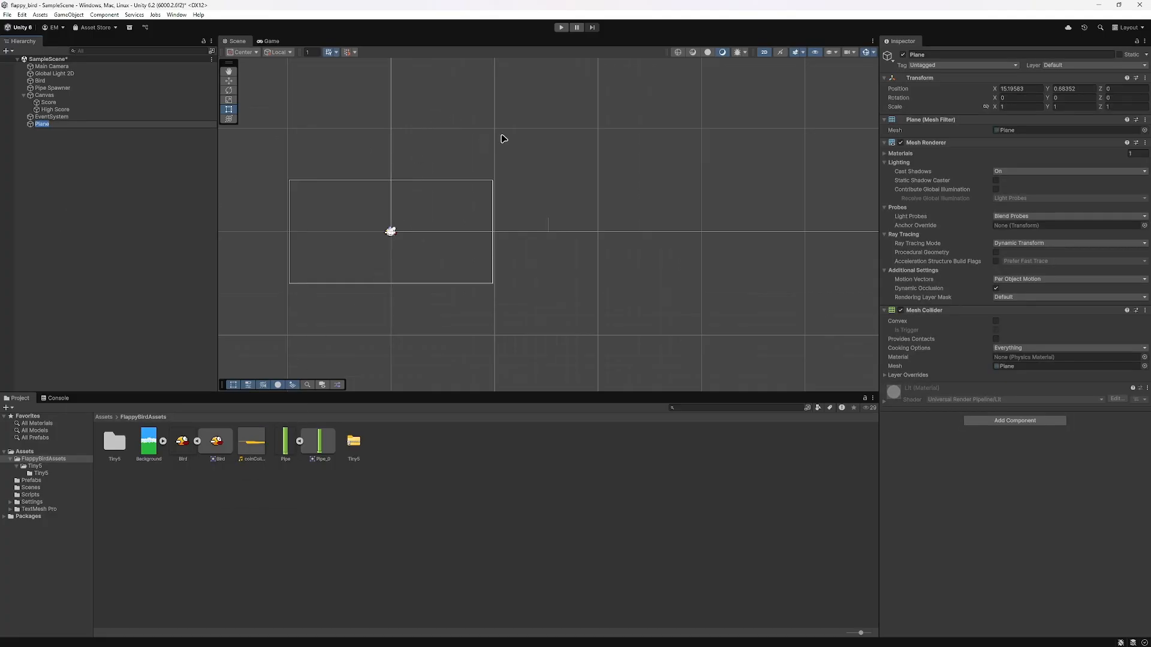
pyautogui.click(1019, 89)
pyautogui.write('0')
pyautogui.click(1082, 90)
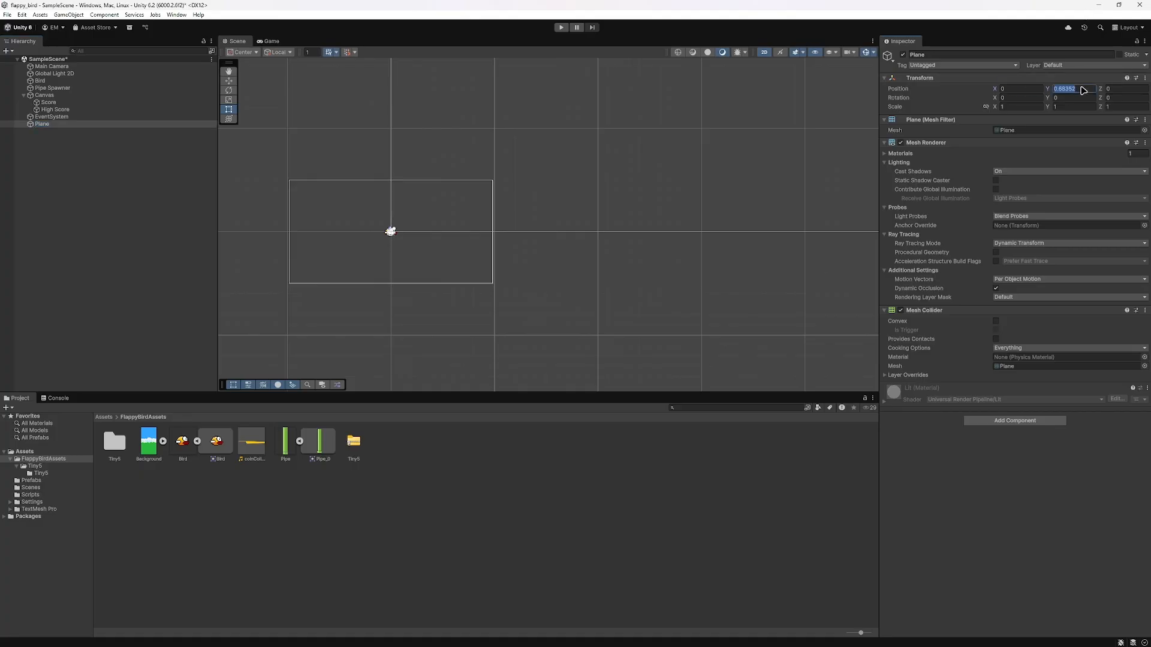
pyautogui.write('0')
pyautogui.moveTo(732, 202); pyautogui.dragTo(782, 204, button='middle')
pyautogui.hotkey('ctrl', 's')
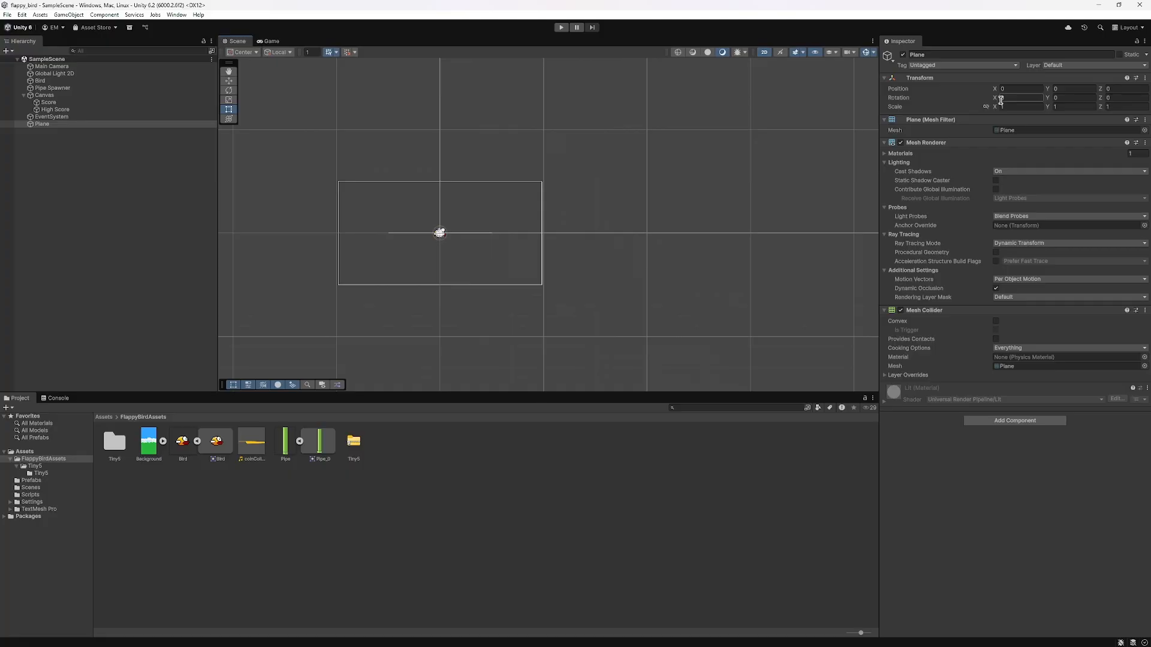
# Step: Try rotating the plane to -180 about X with its Y rotation at 0
pyautogui.click(1060, 98)
pyautogui.write('0')
pyautogui.hotkey('ctrl', 's')
pyautogui.moveTo(994, 100); pyautogui.dragTo(1031, 85)
pyautogui.click(1032, 100)
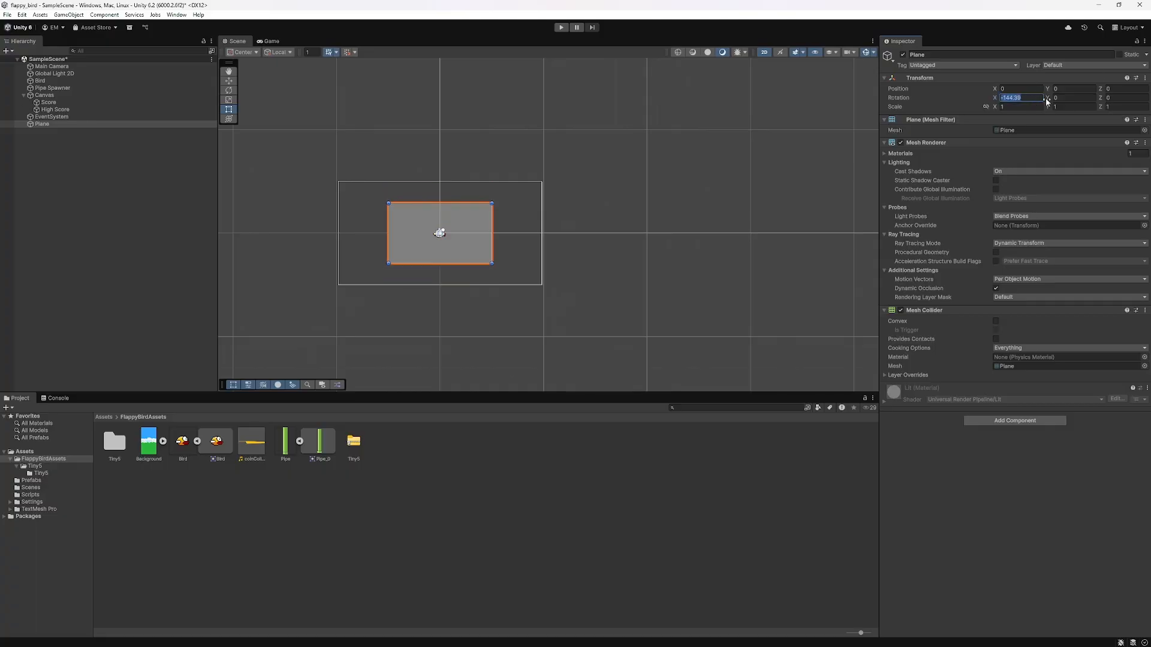
pyautogui.write('-180')
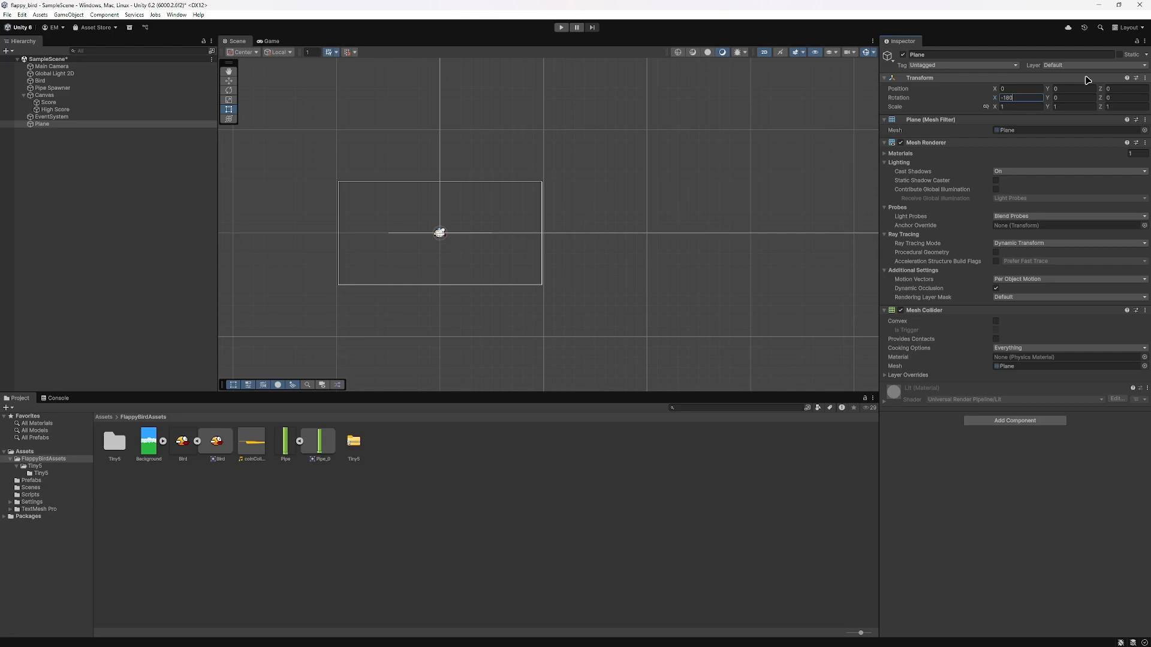
# Step: Set the plane's X rotation to -90
pyautogui.moveTo(995, 101); pyautogui.dragTo(235, 213)
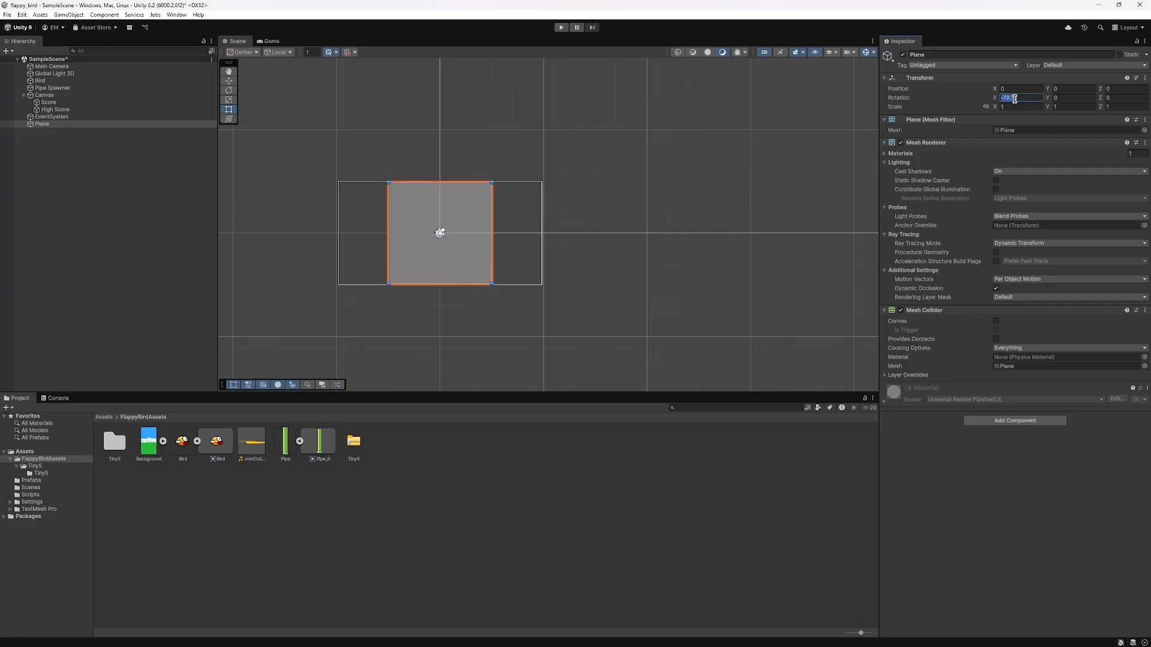
pyautogui.write('-90')
pyautogui.press('Return')
# Step: Try stretching the plane sideways to an X scale of about 1.48, and undo the resize
pyautogui.scroll(5, 492, 282)
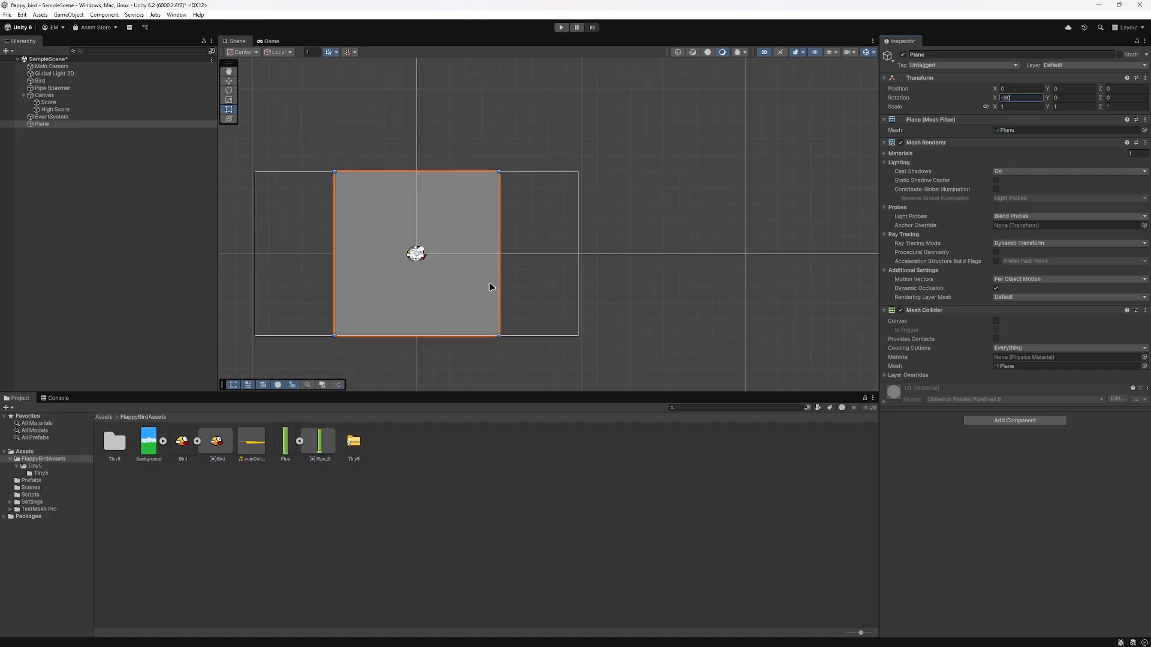
pyautogui.moveTo(511, 254); pyautogui.dragTo(613, 260)
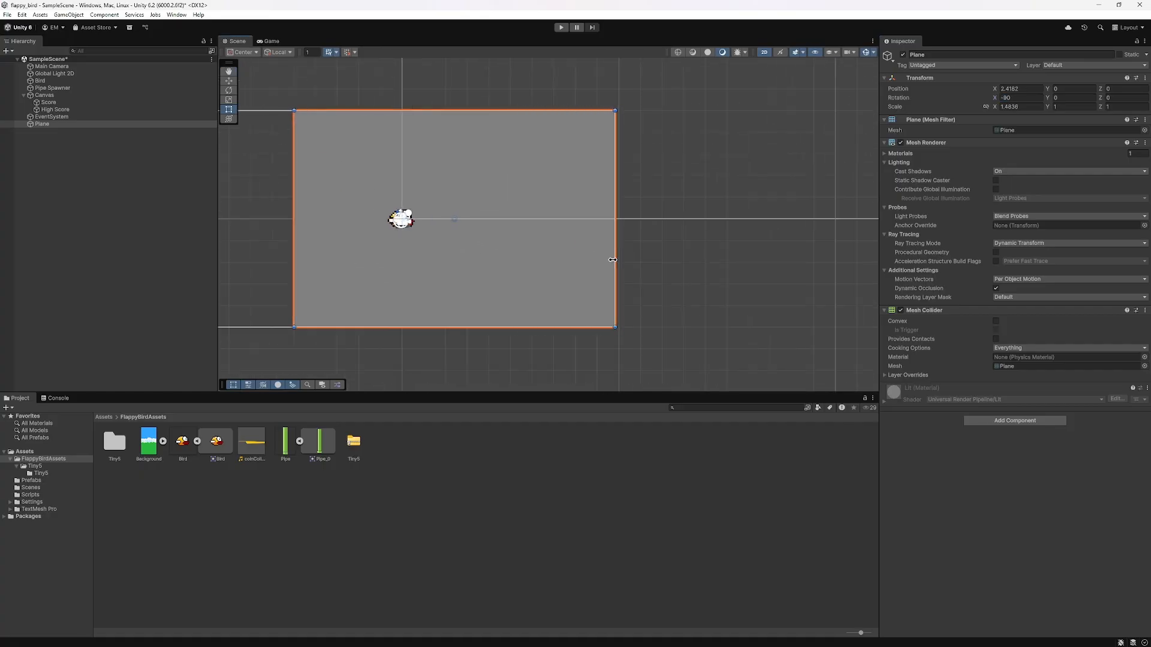
pyautogui.moveTo(460, 262); pyautogui.dragTo(556, 257, button='middle')
pyautogui.hotkey('ctrl', 'z')
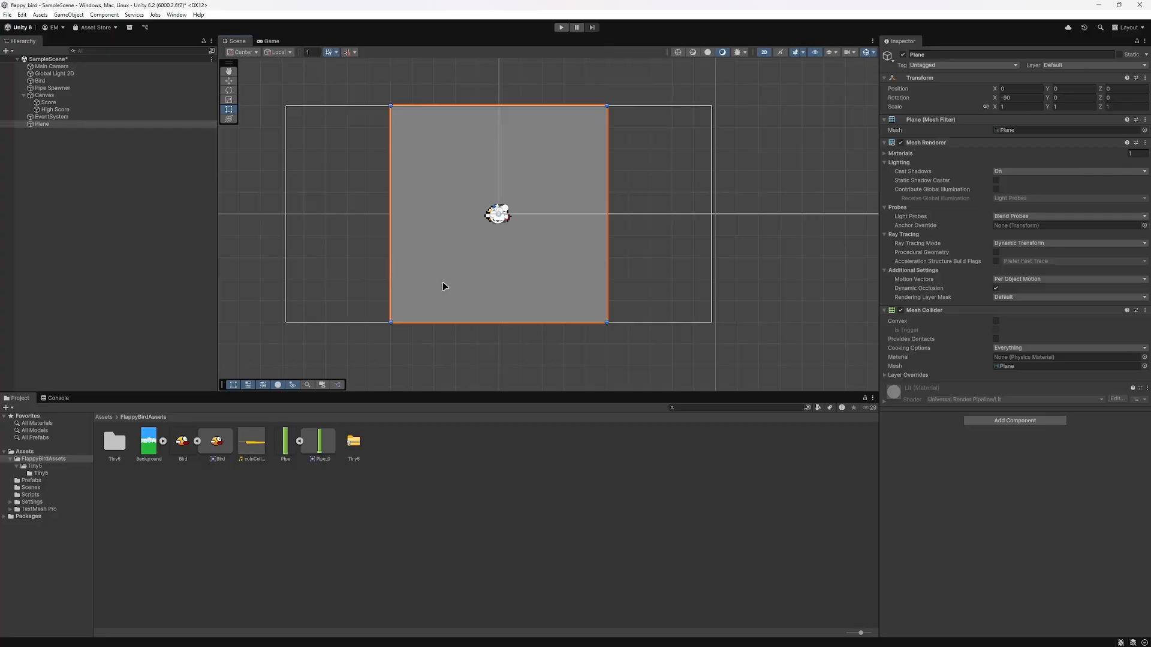
# Step: Check how the plane fills the camera frame in the scene and game views
pyautogui.scroll(-3, 714, 252)
pyautogui.moveTo(714, 233); pyautogui.dragTo(608, 222, button='middle')
pyautogui.scroll(-2, 590, 194)
pyautogui.scroll(2, 555, 334)
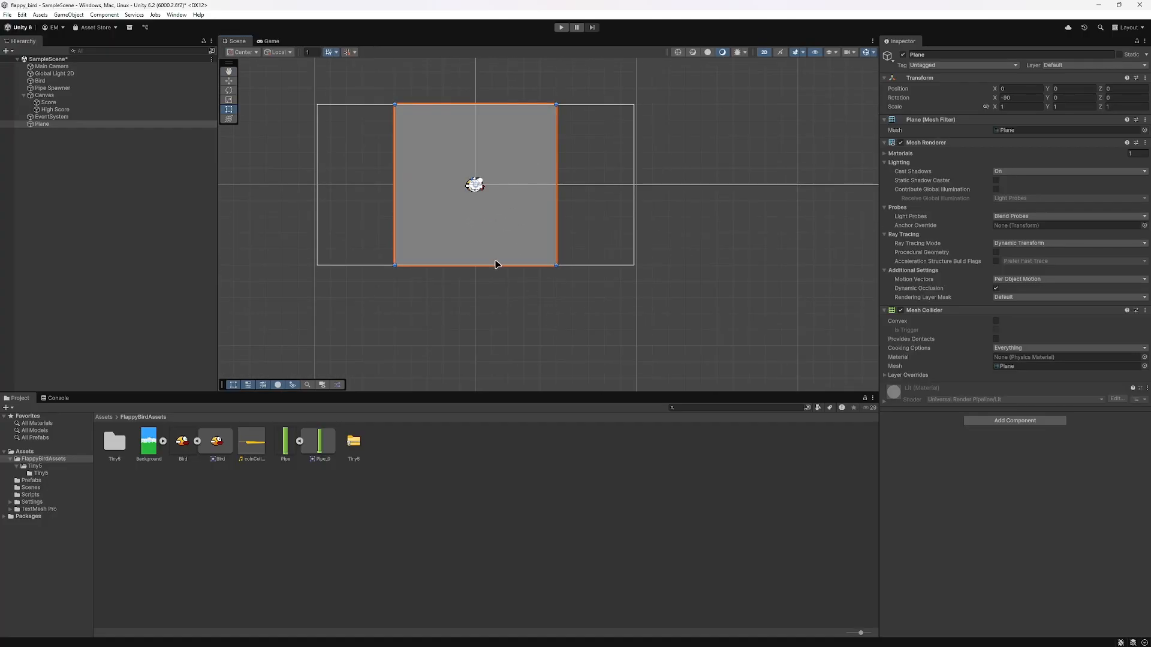
pyautogui.scroll(3, 495, 265)
pyautogui.click(271, 42)
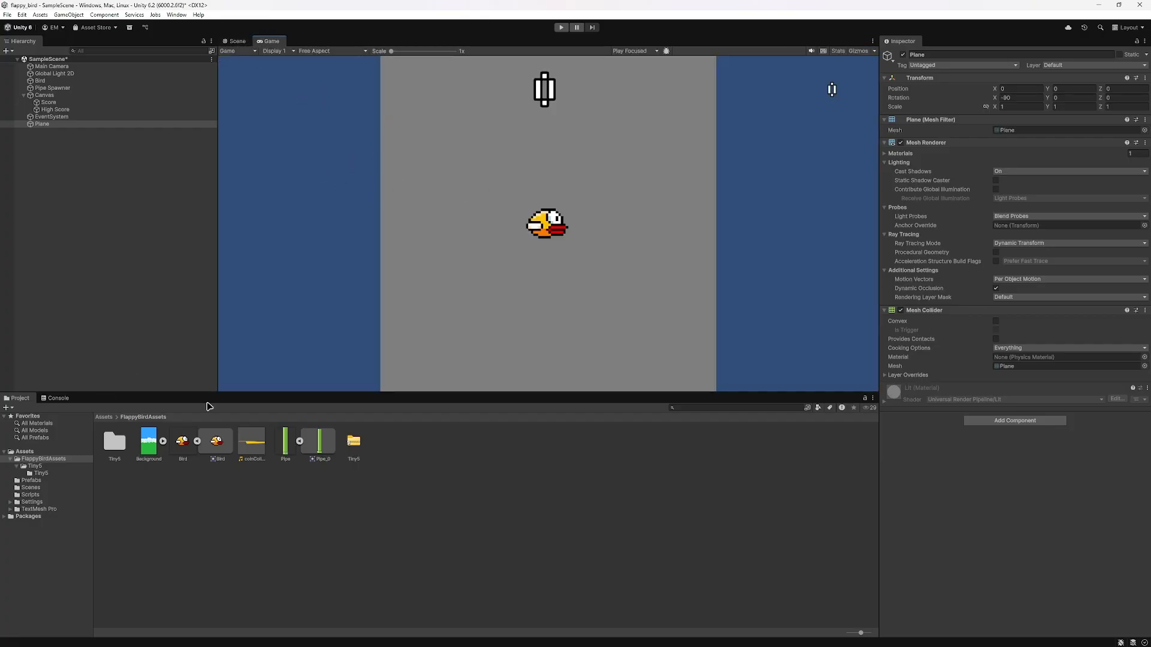
pyautogui.click(237, 41)
pyautogui.scroll(-2, 359, 192)
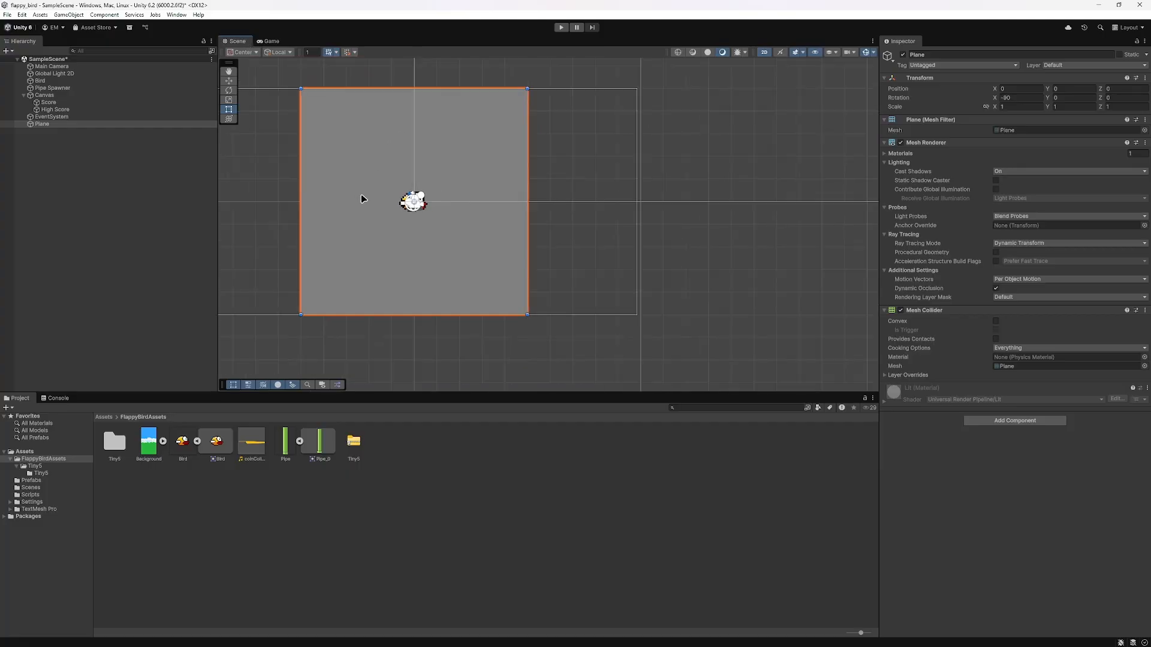
pyautogui.scroll(-2, 444, 167)
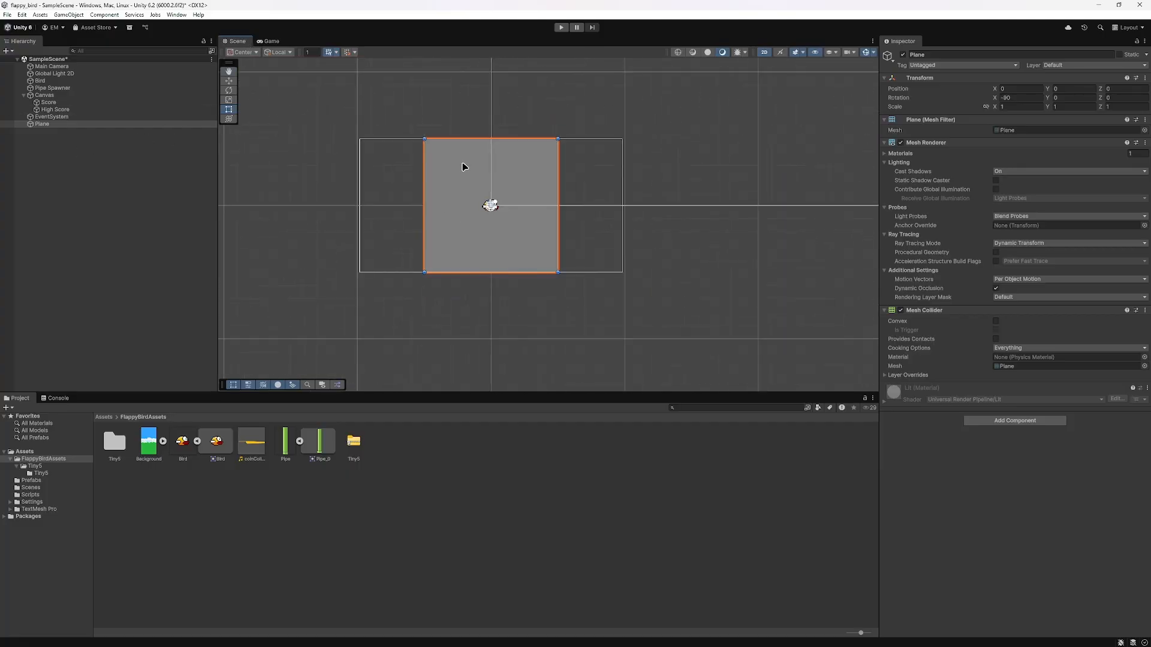
# Step: Create a URP Unlit Shader Graph named Bg in the Assets folder
pyautogui.click(433, 510)
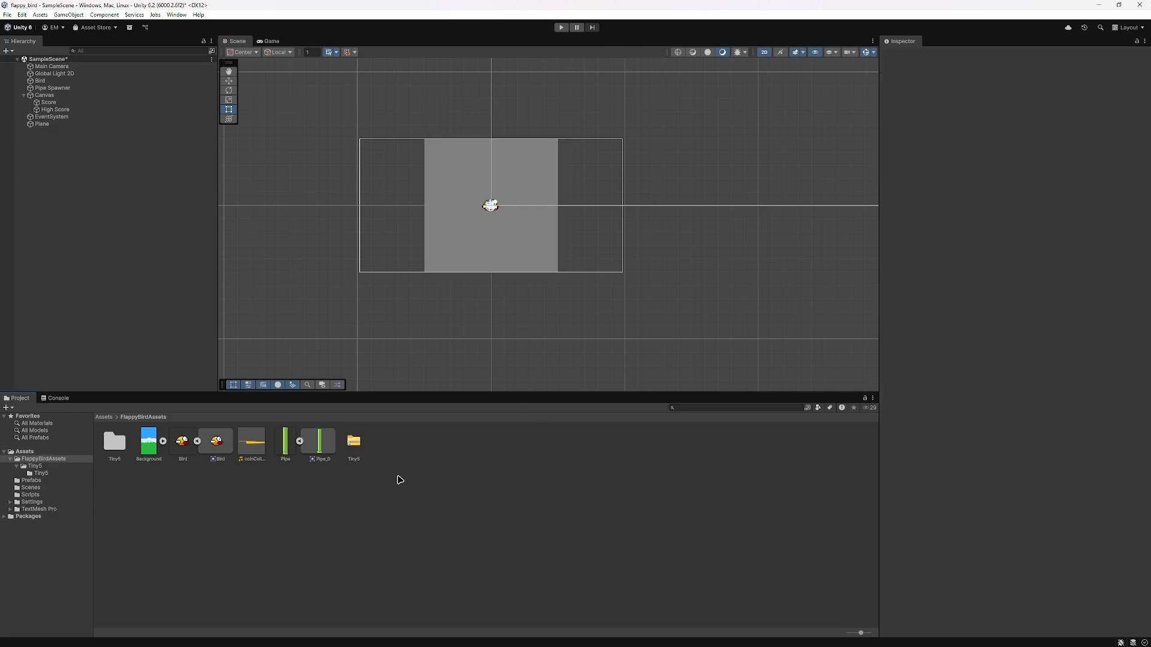
pyautogui.click(25, 452)
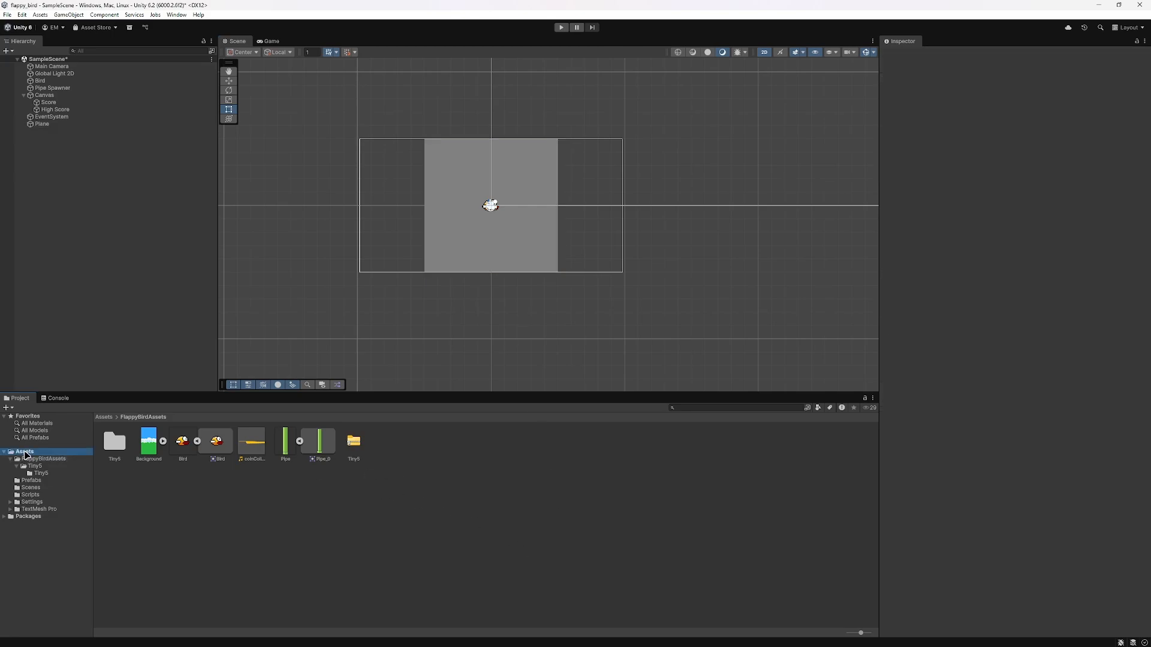
pyautogui.rightClick(429, 481)
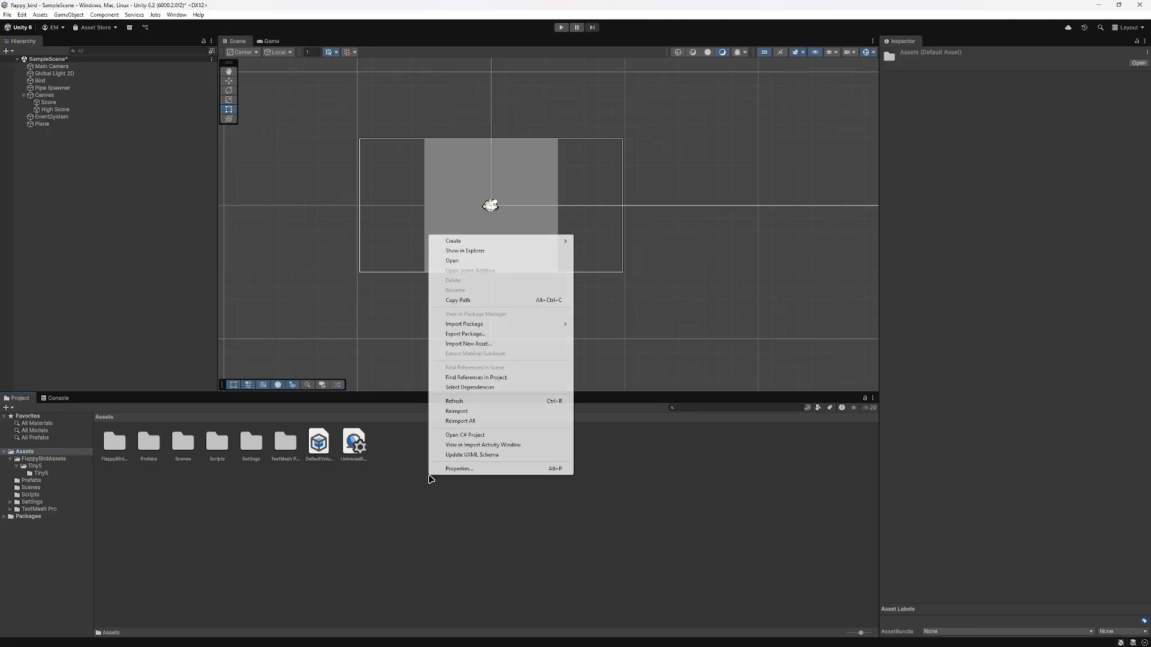
pyautogui.moveTo(470, 241)
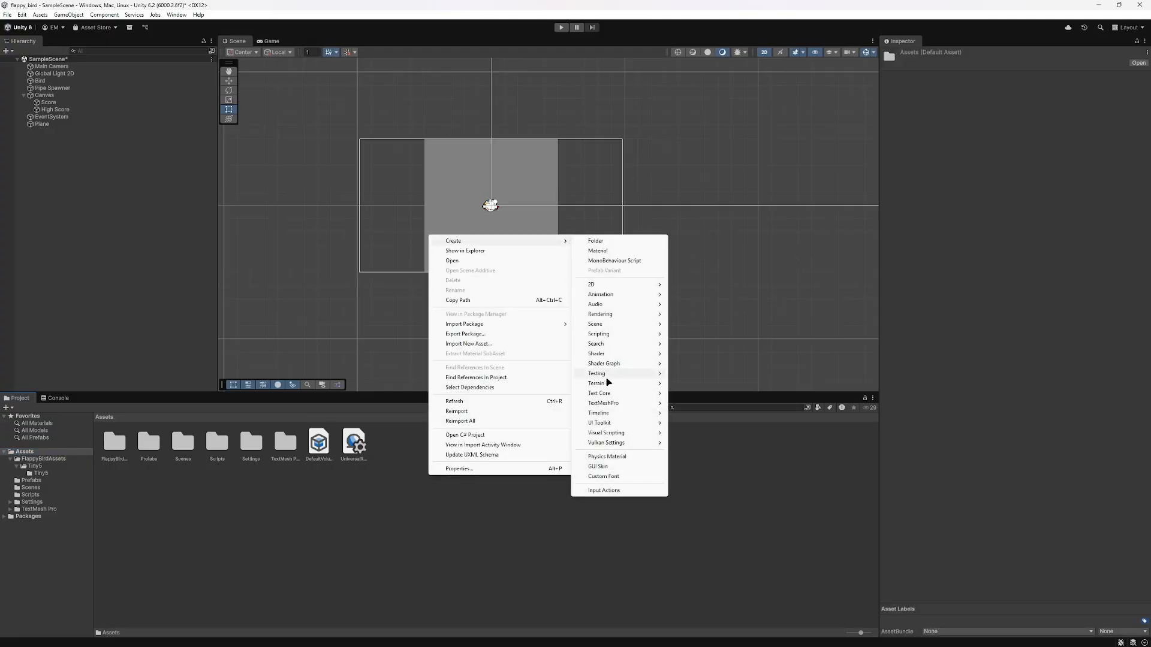
pyautogui.moveTo(610, 359)
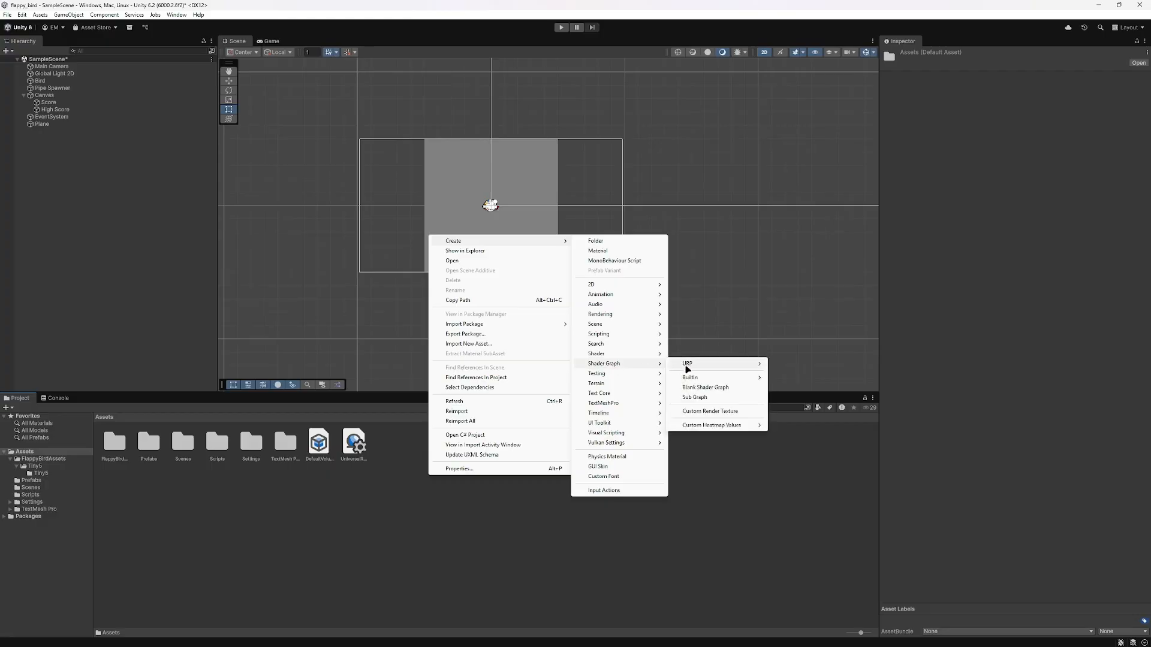
pyautogui.moveTo(689, 365)
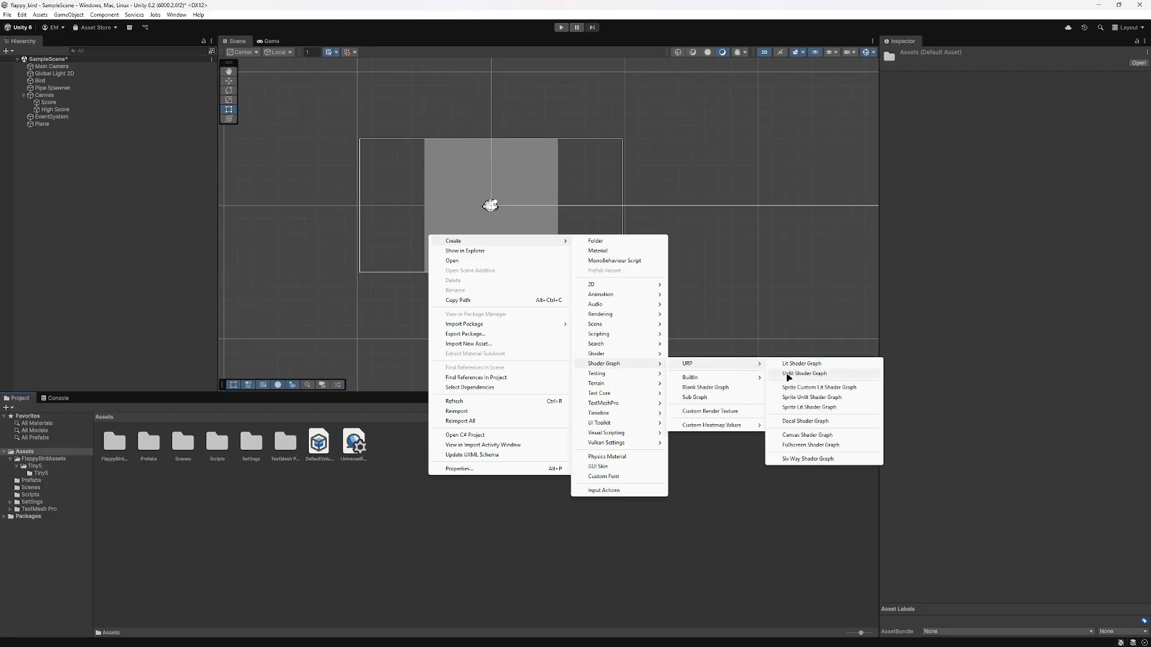
pyautogui.click(788, 374)
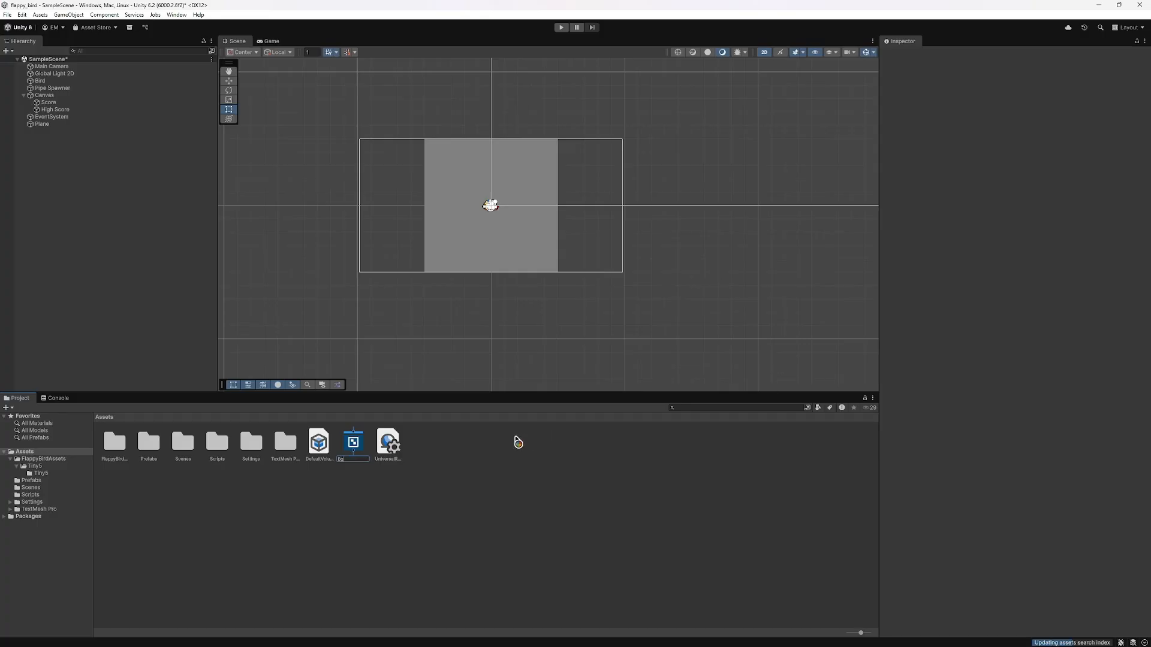
pyautogui.write('Bg')
pyautogui.press('Return')
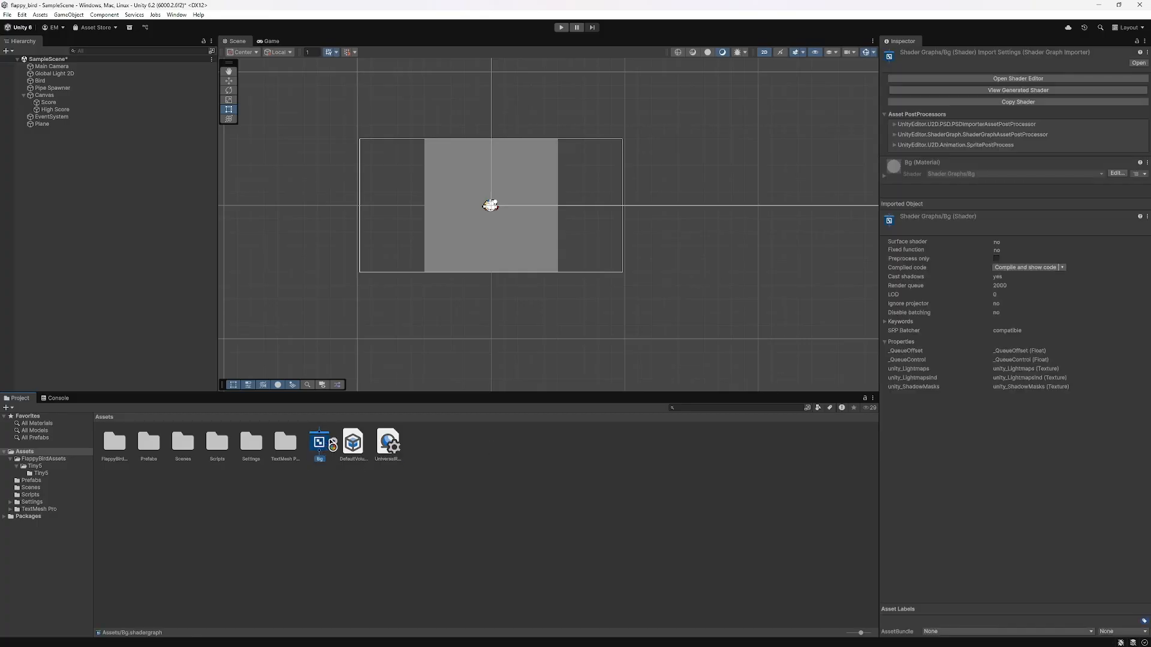
# Step: Open the Bg shader graph for editing
pyautogui.doubleClick(320, 444)
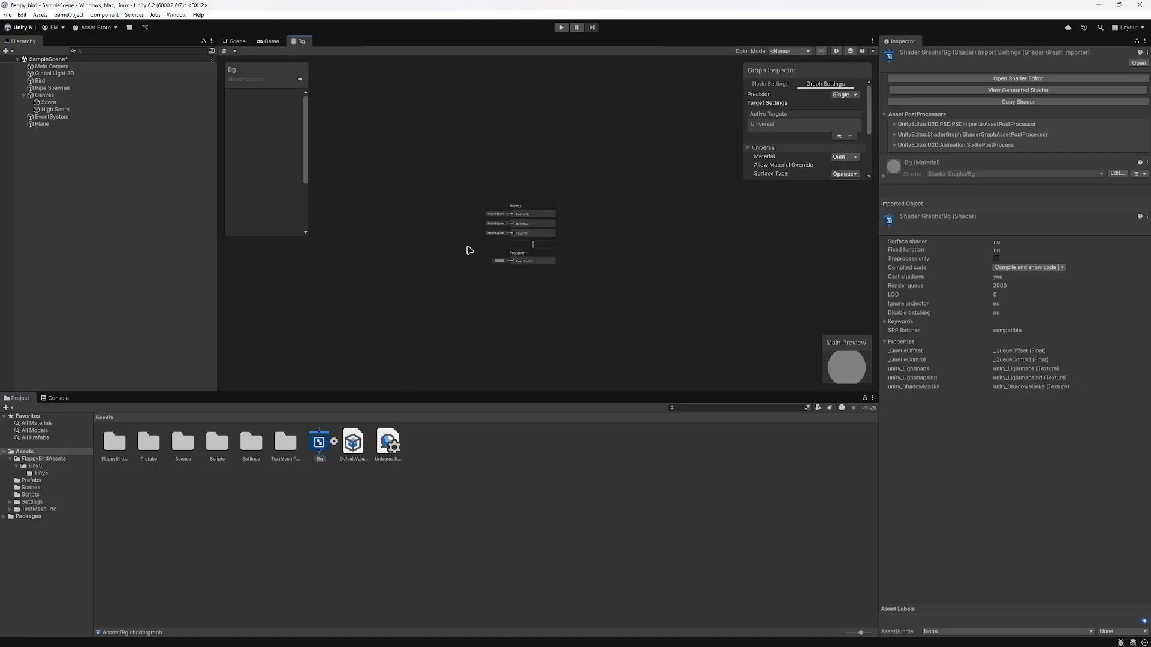
pyautogui.moveTo(470, 251); pyautogui.dragTo(697, 284, button='middle')
pyautogui.scroll(8, 581, 264)
pyautogui.scroll(-3, 588, 266)
pyautogui.scroll(-5, 528, 227)
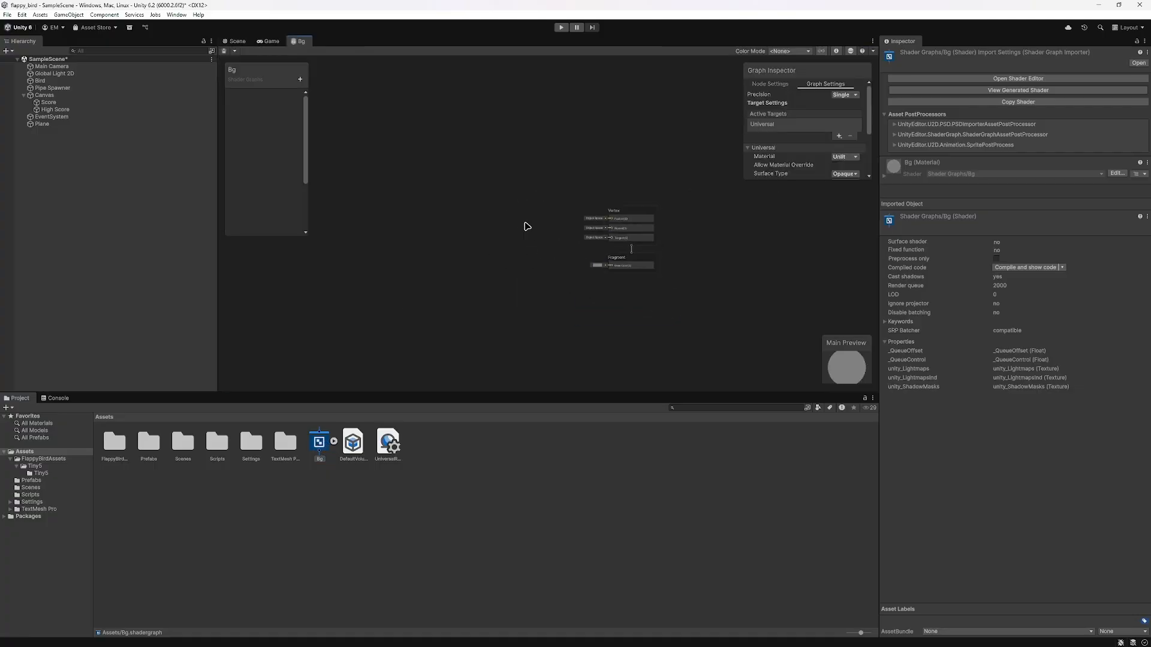
pyautogui.moveTo(527, 226); pyautogui.dragTo(546, 230, button='middle')
pyautogui.scroll(-8, 448, 214)
pyautogui.moveTo(465, 214); pyautogui.dragTo(508, 222, button='middle')
pyautogui.scroll(15, 749, 257)
pyautogui.scroll(-7, 571, 288)
pyautogui.scroll(5, 473, 225)
pyautogui.scroll(-3, 450, 170)
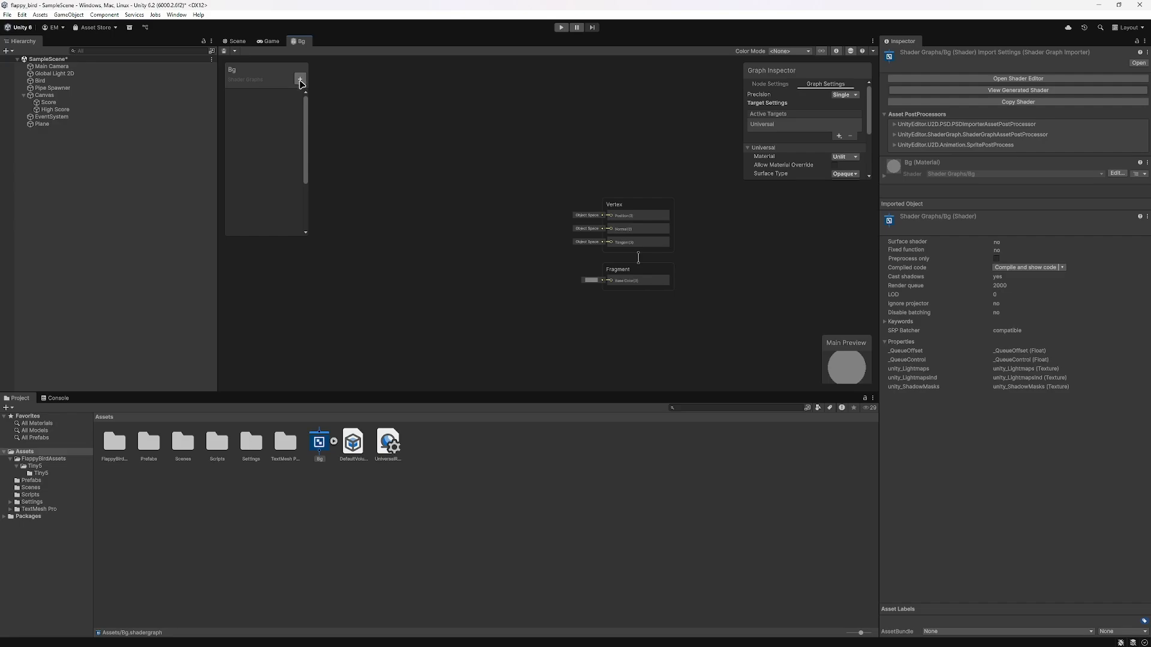
# Step: Add a Texture 2D property named Main_Tex to the Bg shader graph
pyautogui.click(299, 83)
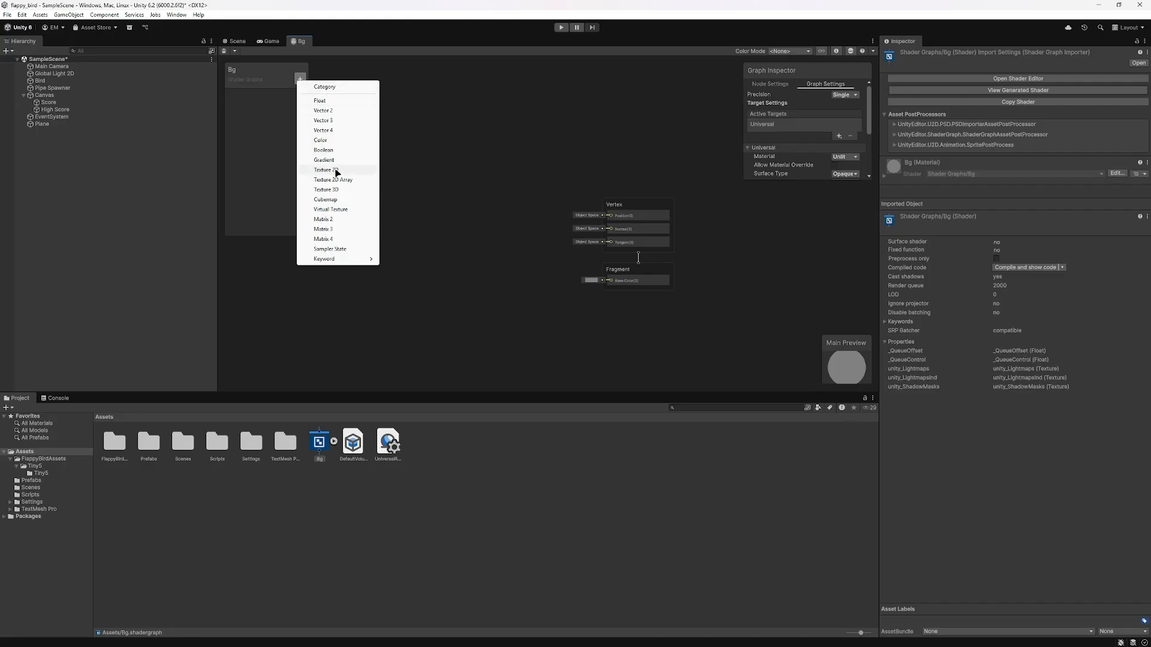
pyautogui.click(337, 173)
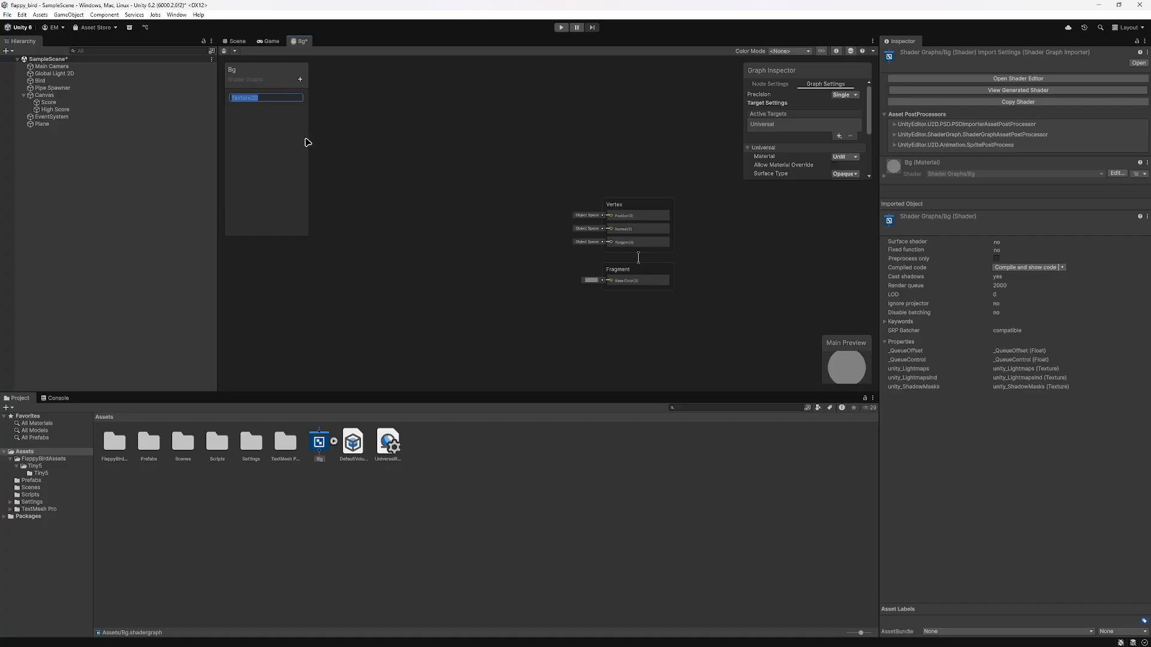
pyautogui.write('Main_Tex')
pyautogui.press('Return')
# Step: Place a Main_Tex property node in the graph, well away from the Vertex and Fragment blocks
pyautogui.moveTo(252, 96); pyautogui.dragTo(419, 159)
pyautogui.scroll(4, 403, 144)
pyautogui.scroll(-5, 479, 180)
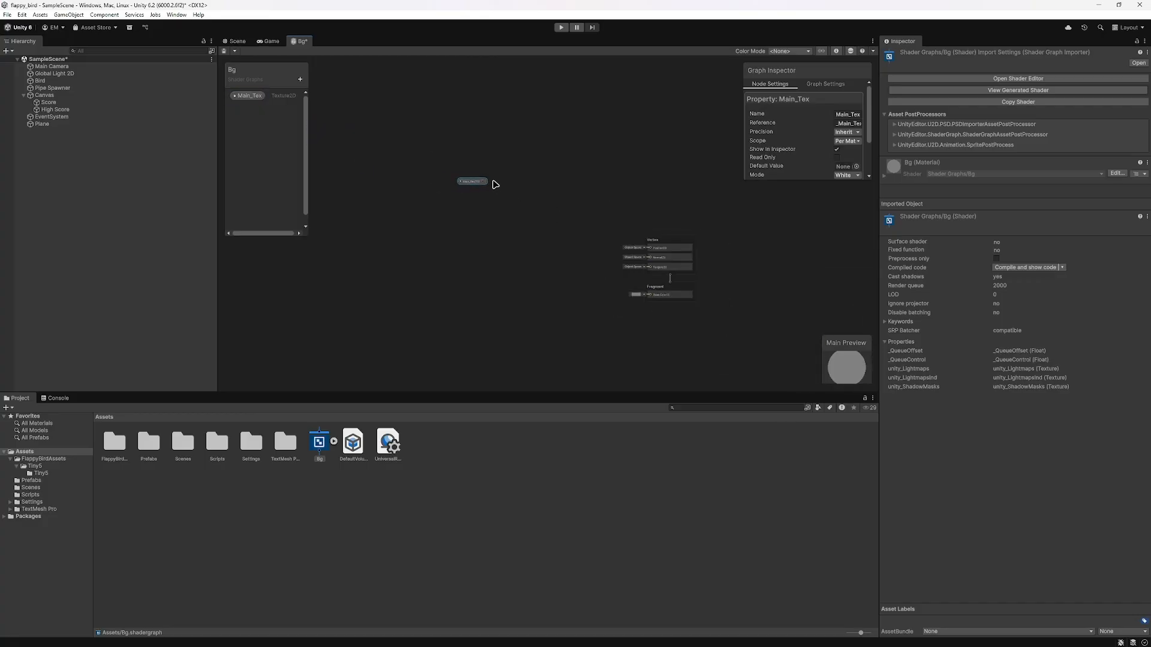
pyautogui.moveTo(458, 182); pyautogui.dragTo(389, 163)
pyautogui.scroll(5, 488, 185)
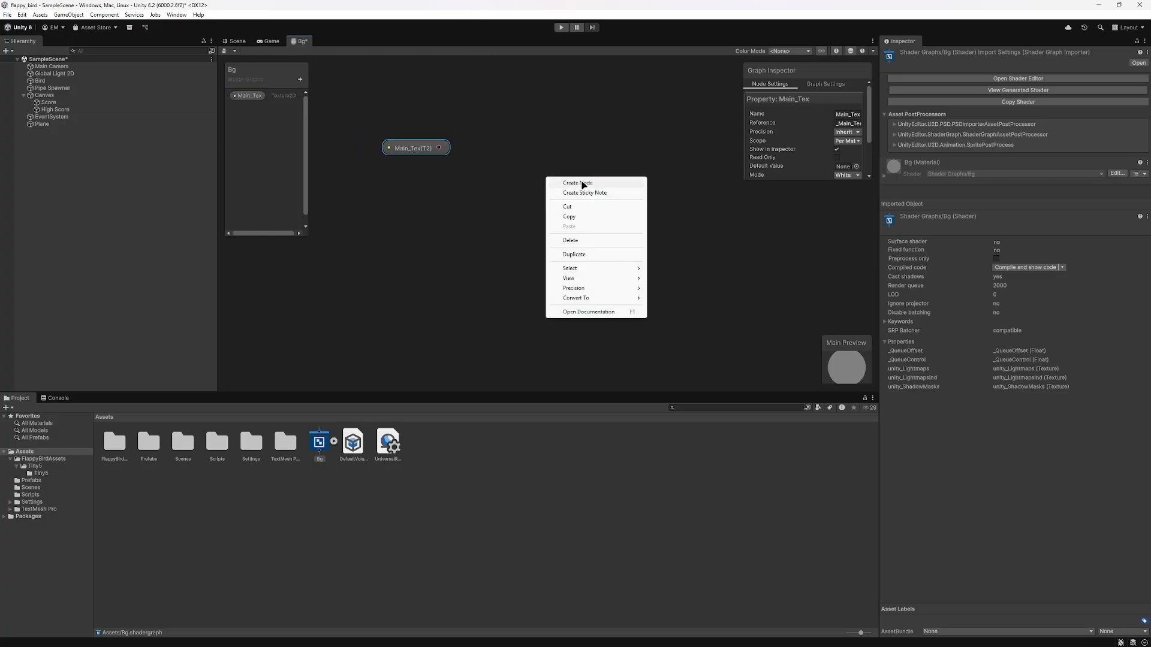
# Step: Add a Tiling And Offset node to the Bg shader graph
pyautogui.click(533, 187)
pyautogui.rightClick(529, 180)
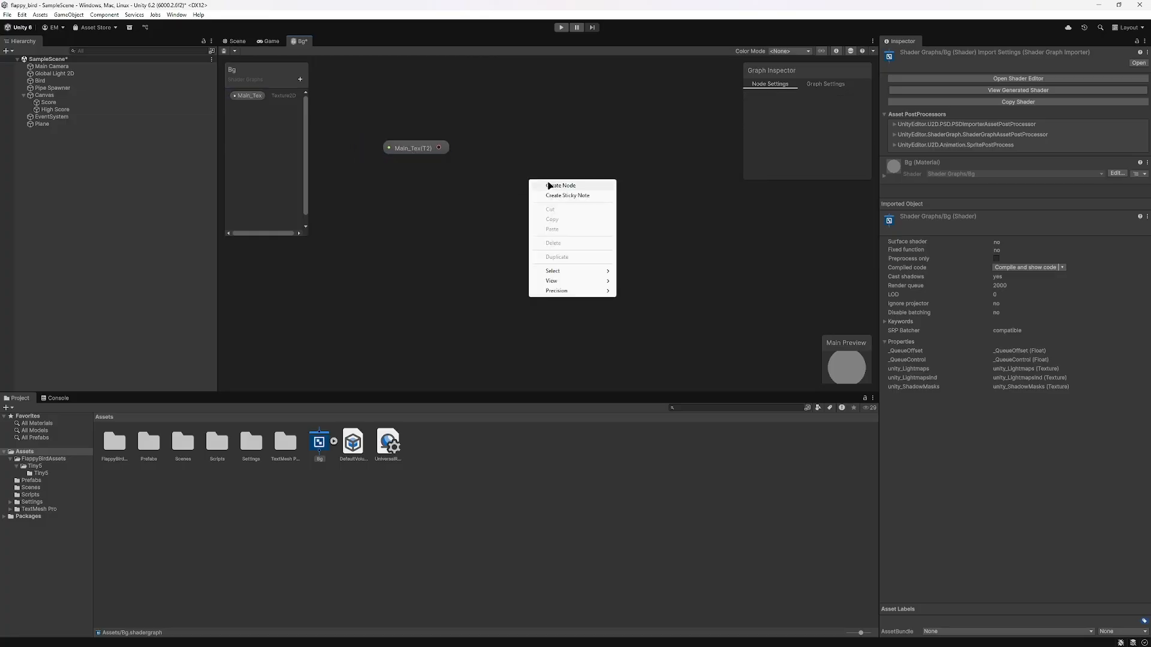
pyautogui.click(543, 183)
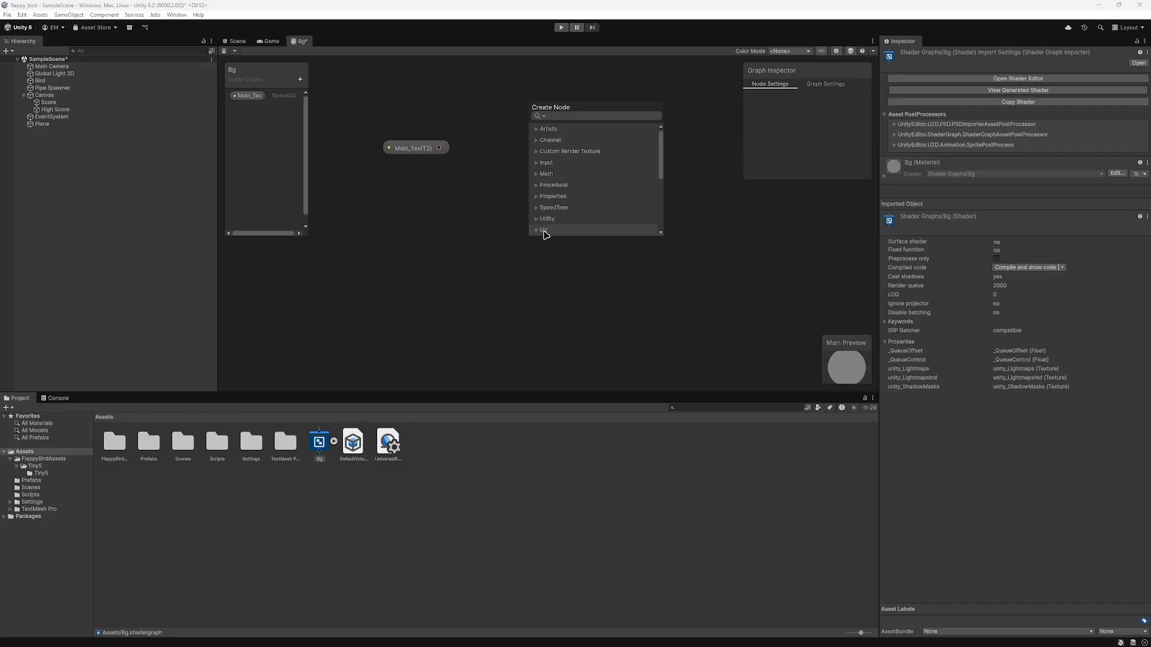
pyautogui.scroll(-3, 548, 229)
pyautogui.scroll(-1, 548, 174)
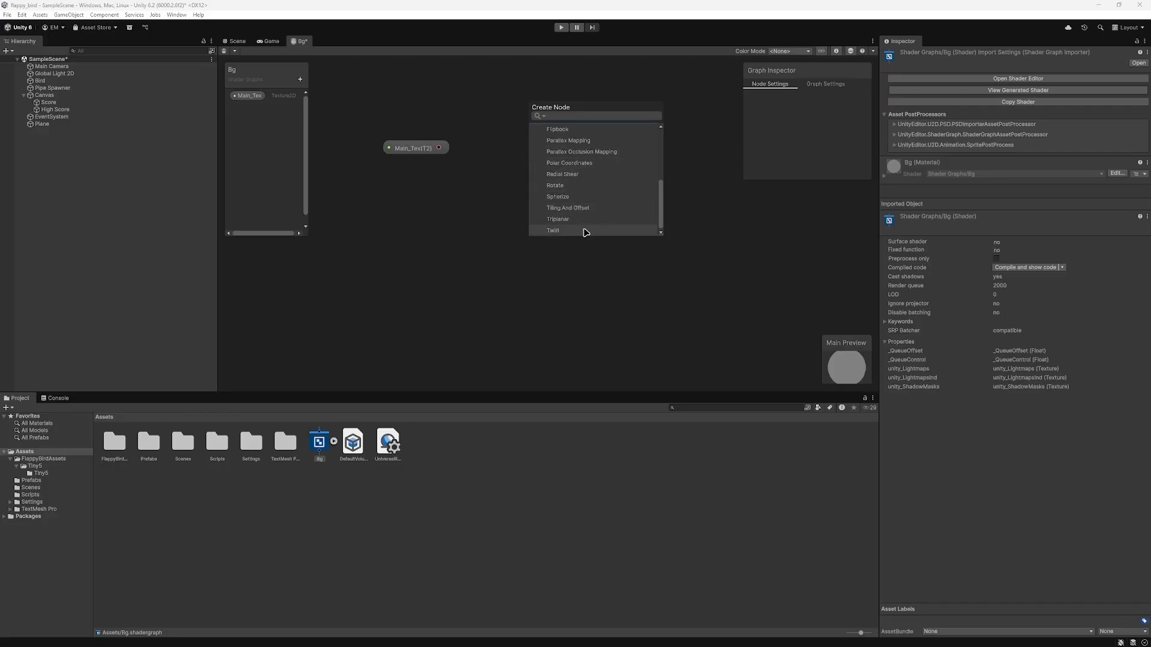
pyautogui.scroll(1, 587, 228)
pyautogui.scroll(-1, 624, 159)
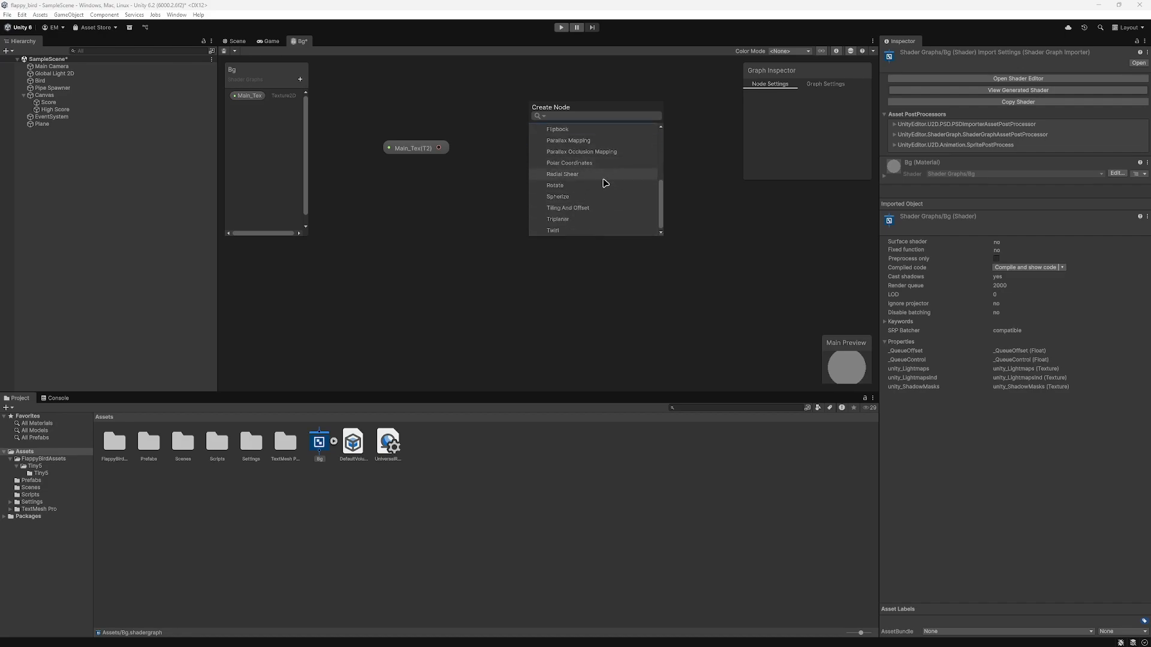
pyautogui.click(580, 208)
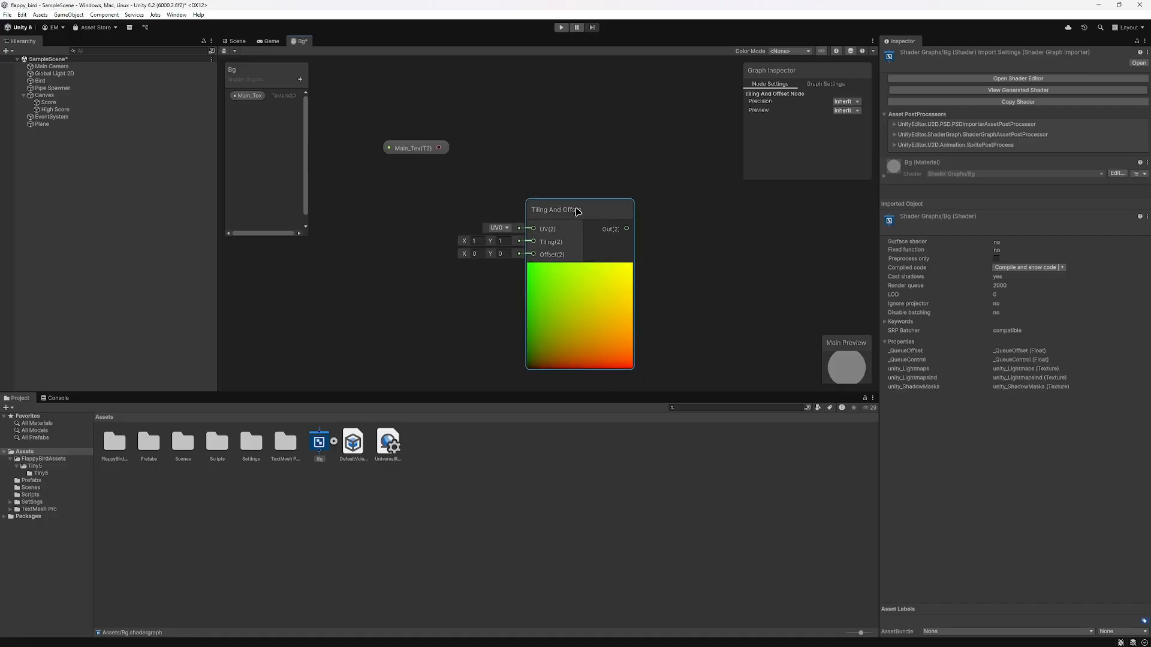
# Step: Try a different X tiling value on the Tiling And Offset node, and undo the change
pyautogui.moveTo(576, 213); pyautogui.dragTo(583, 165, button='middle')
pyautogui.moveTo(437, 208)
pyautogui.mouseDown()
pyautogui.moveTo(468, 208)
pyautogui.moveTo(434, 211)
pyautogui.mouseUp()
pyautogui.hotkey('ctrl', 'z')
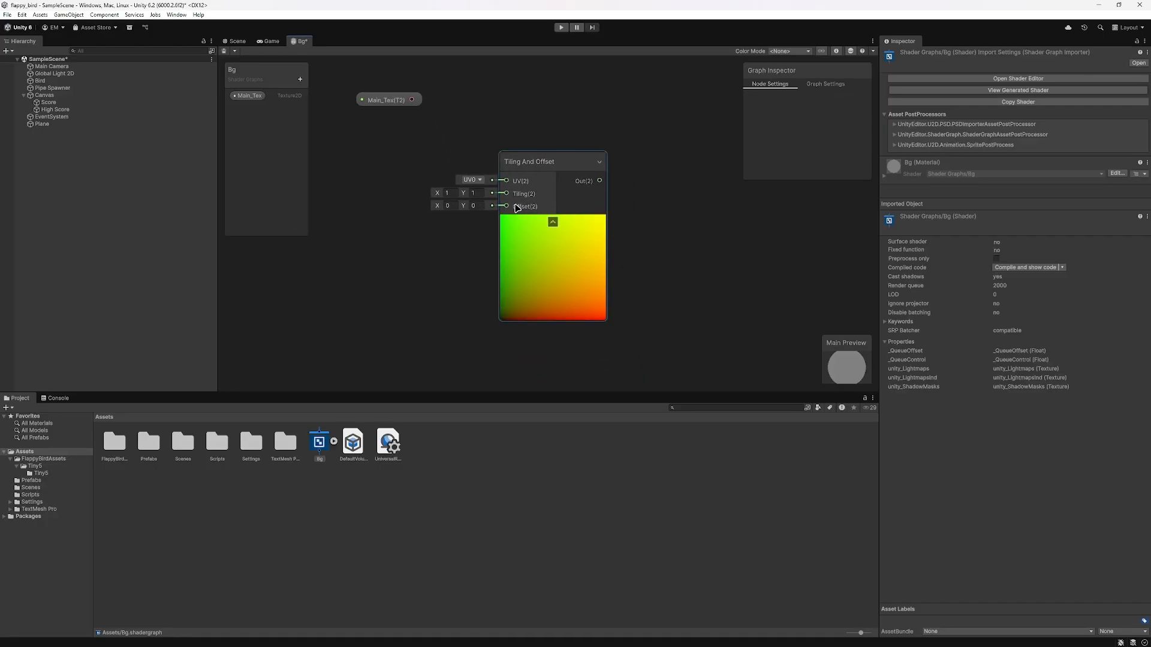
pyautogui.scroll(-3, 516, 208)
pyautogui.scroll(5, 509, 210)
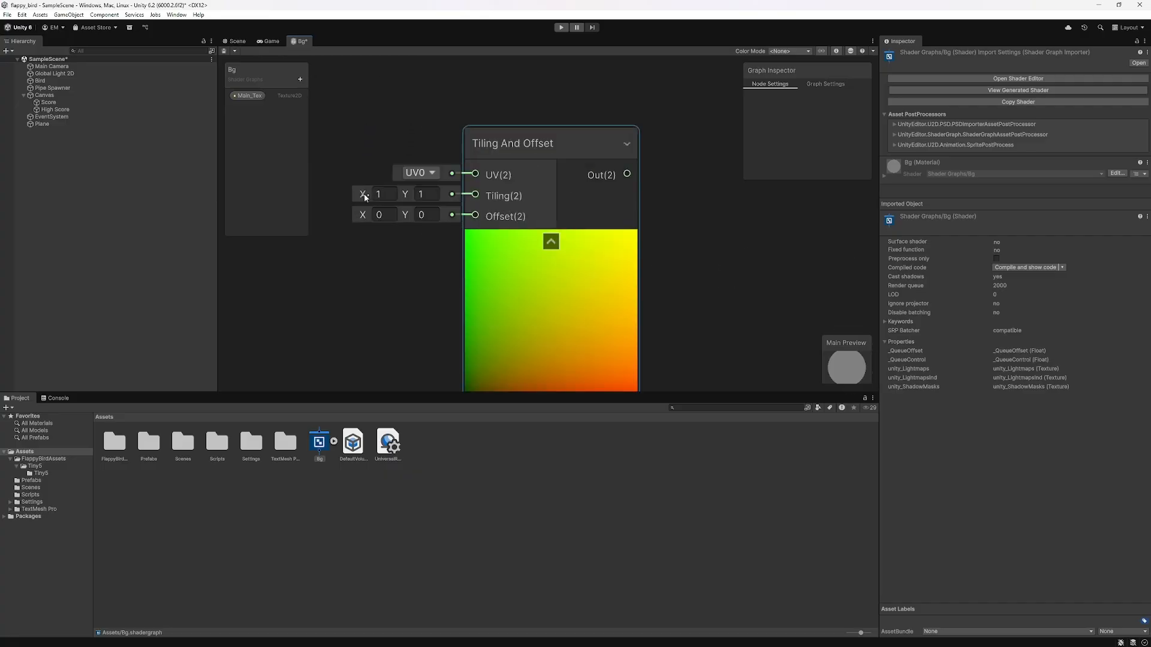
pyautogui.moveTo(364, 196)
pyautogui.mouseDown()
pyautogui.moveTo(398, 192)
pyautogui.moveTo(339, 200)
pyautogui.moveTo(380, 196)
pyautogui.mouseUp()
pyautogui.scroll(-2, 387, 195)
pyautogui.moveTo(390, 197); pyautogui.dragTo(439, 201, button='middle')
pyautogui.click(436, 200)
pyautogui.hotkey('ctrl', 'z')
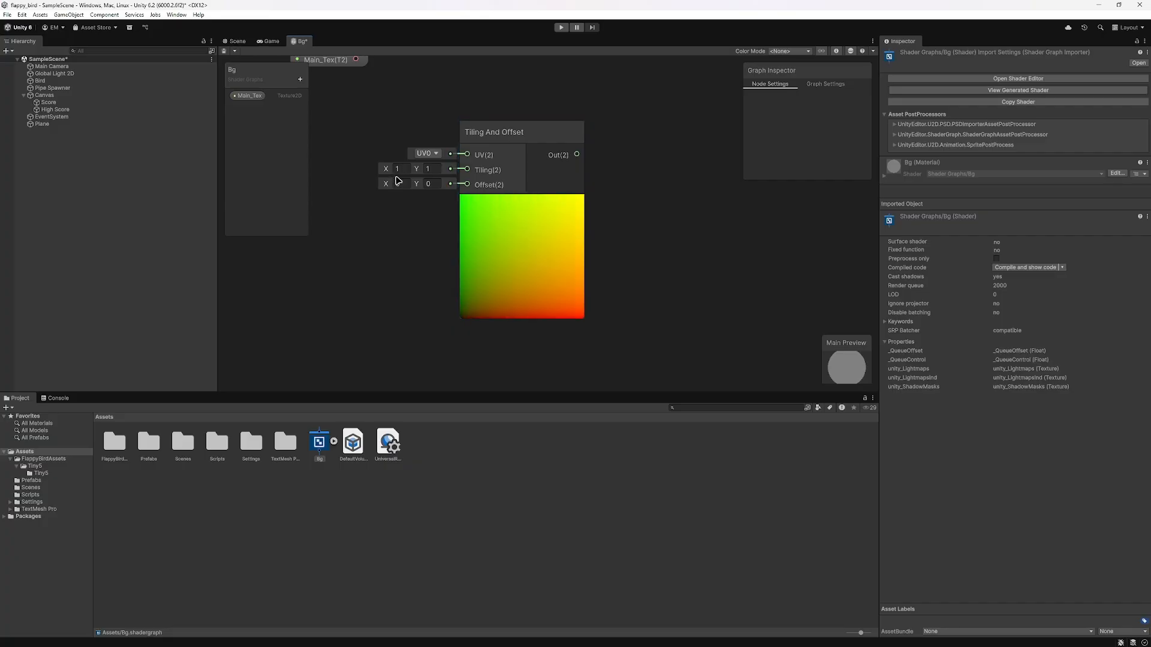
# Step: Try X offsets of 3.47 and 2.53 on the Tiling And Offset node, undoing each change
pyautogui.moveTo(389, 184); pyautogui.dragTo(498, 185)
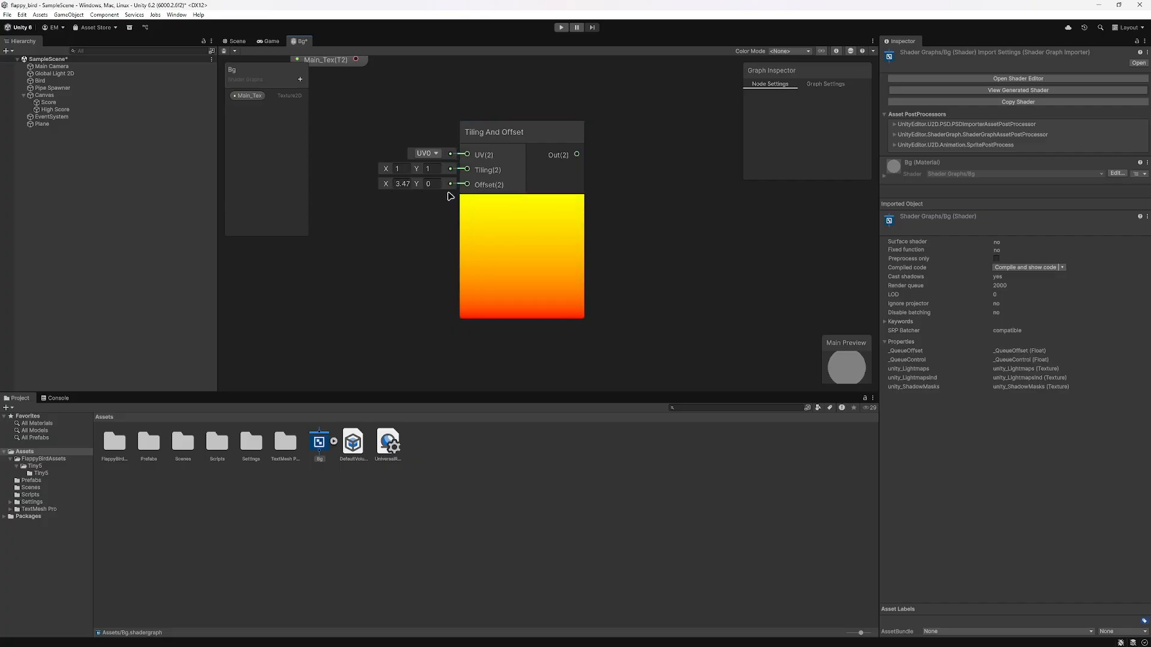
pyautogui.hotkey('ctrl', 'z')
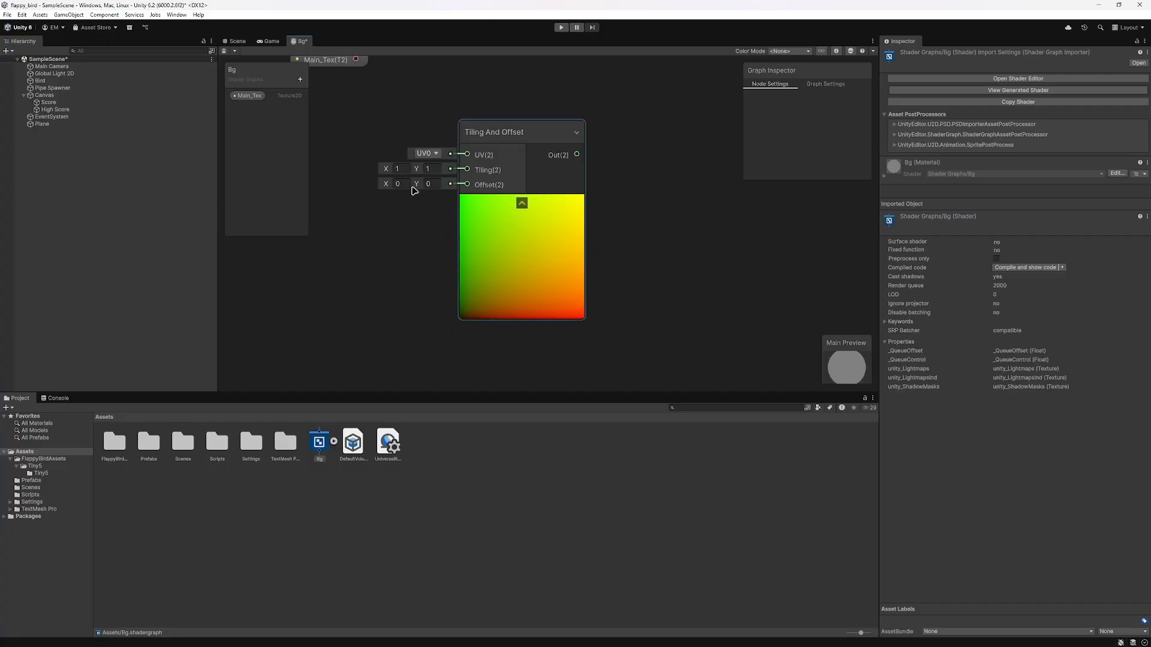
pyautogui.moveTo(390, 189); pyautogui.dragTo(416, 205)
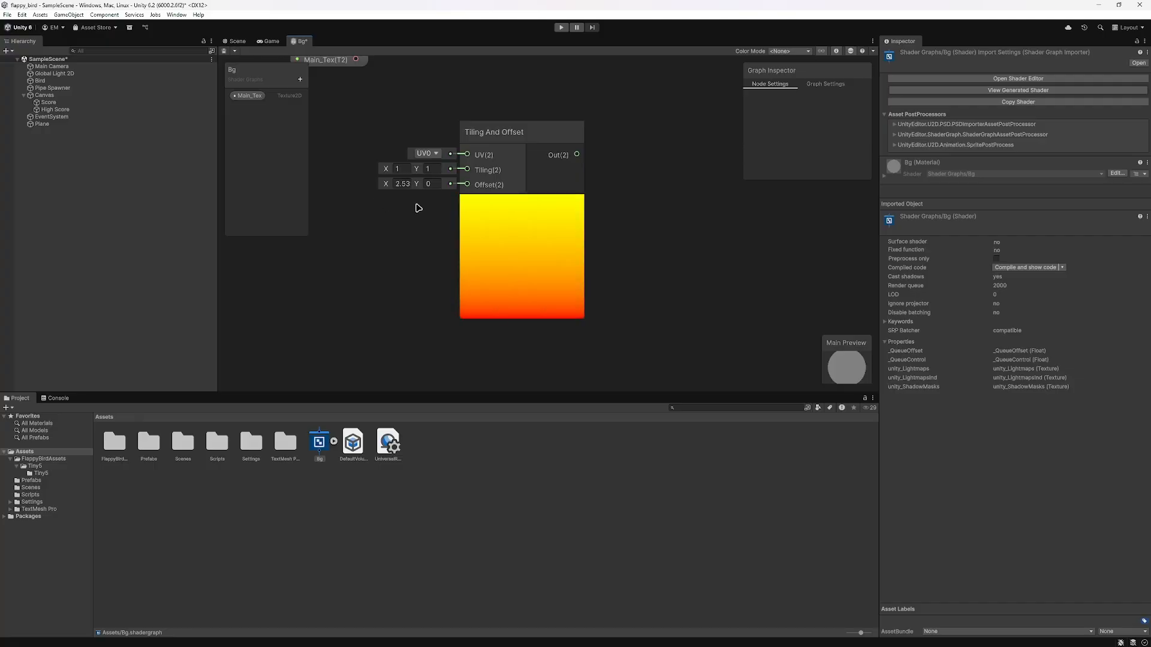
pyautogui.hotkey('ctrl', 'z')
pyautogui.moveTo(474, 208); pyautogui.dragTo(557, 209, button='middle')
pyautogui.scroll(-5, 558, 214)
pyautogui.scroll(4, 563, 228)
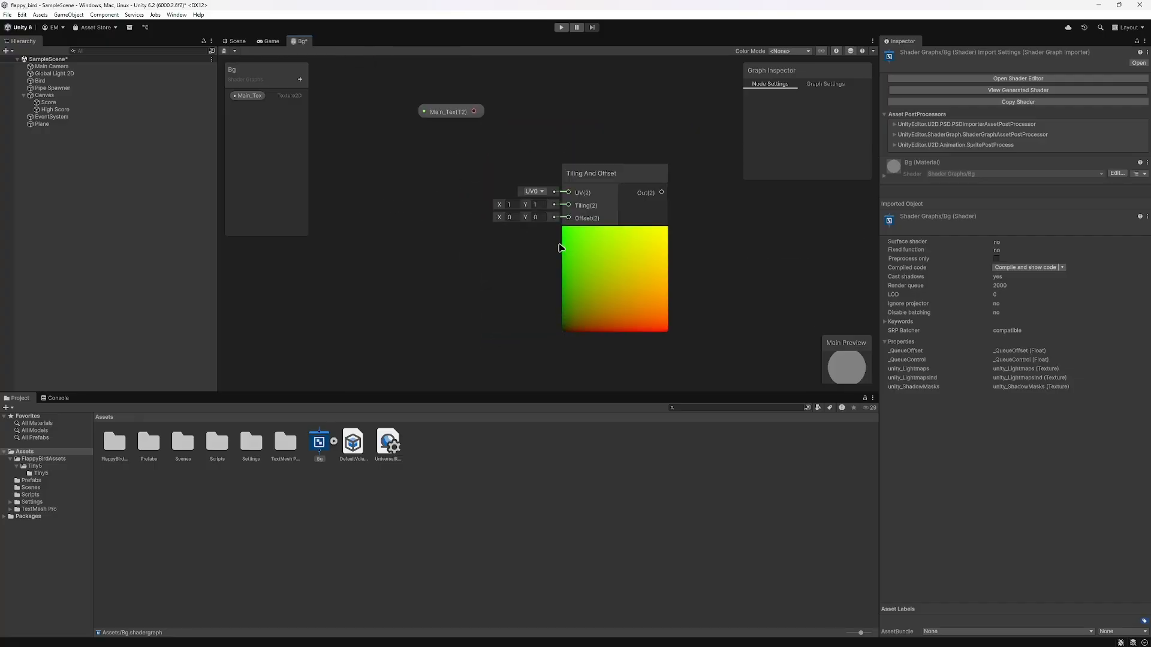
# Step: Try deleting the Main_Tex node and saving the graph, and undo the deletion
pyautogui.click(458, 114)
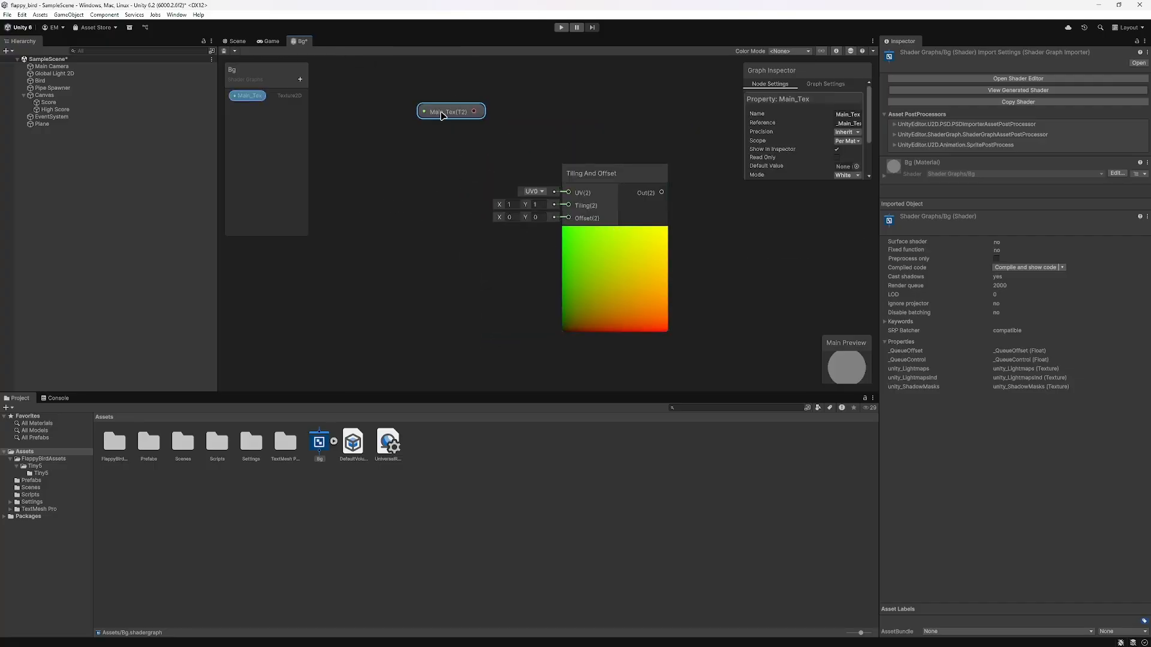
pyautogui.rightClick(438, 108)
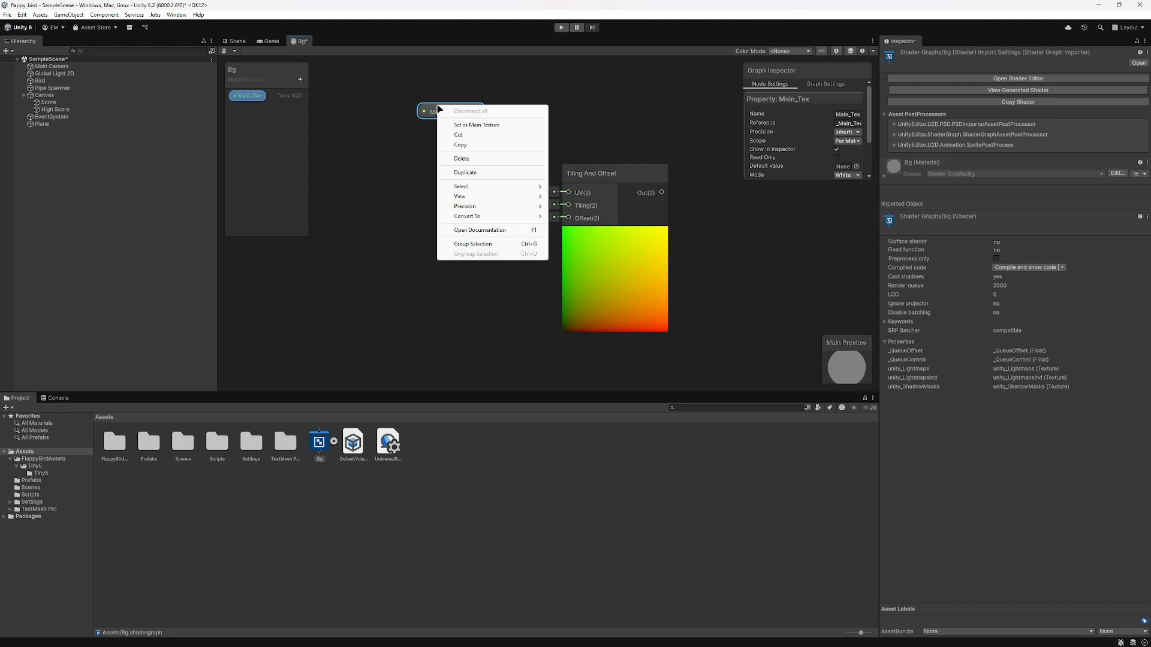
pyautogui.click(462, 159)
pyautogui.hotkey('ctrl', 's')
pyautogui.scroll(-1, 575, 192)
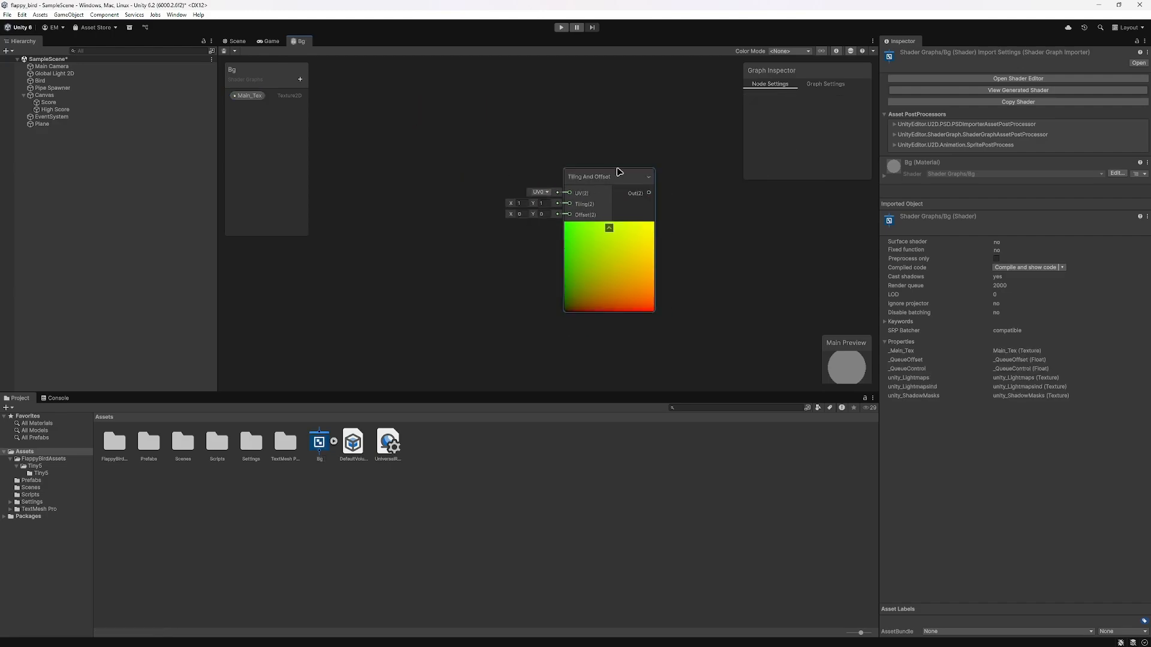
pyautogui.moveTo(651, 172); pyautogui.dragTo(426, 163, button='middle')
pyautogui.scroll(-2, 405, 167)
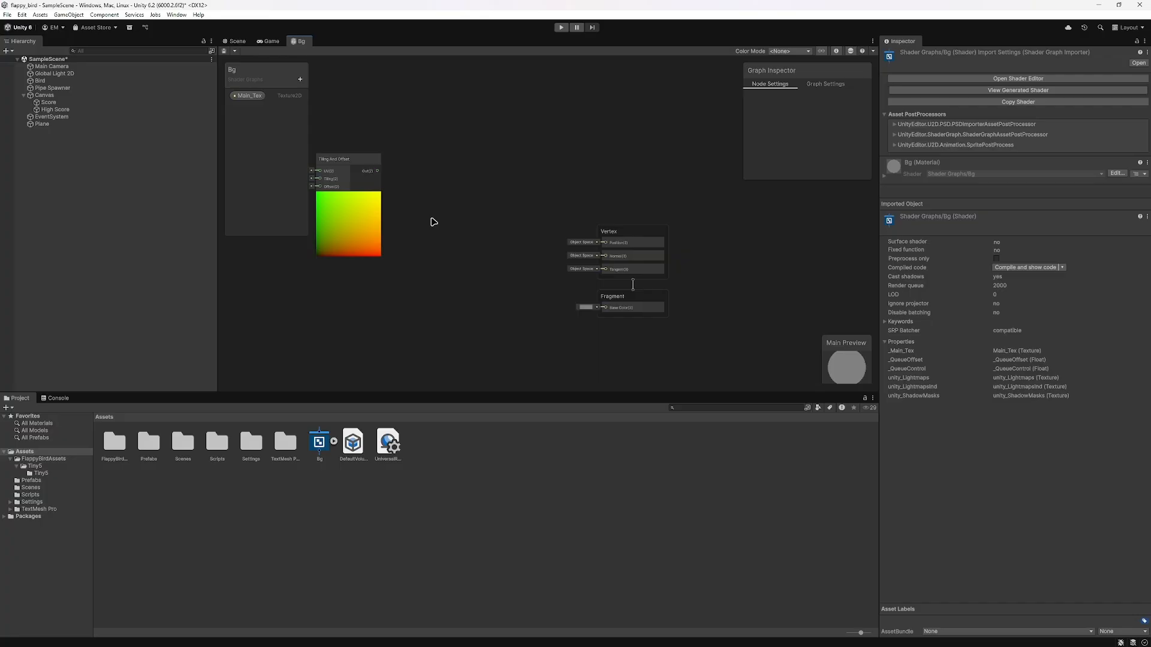
pyautogui.moveTo(437, 220); pyautogui.dragTo(543, 239, button='middle')
pyautogui.hotkey('ctrl', 'z')
# Step: Reposition the Main_Tex node above and to the left of the Tiling And Offset node
pyautogui.moveTo(389, 151); pyautogui.dragTo(440, 116)
pyautogui.moveTo(534, 167); pyautogui.dragTo(535, 194, button='middle')
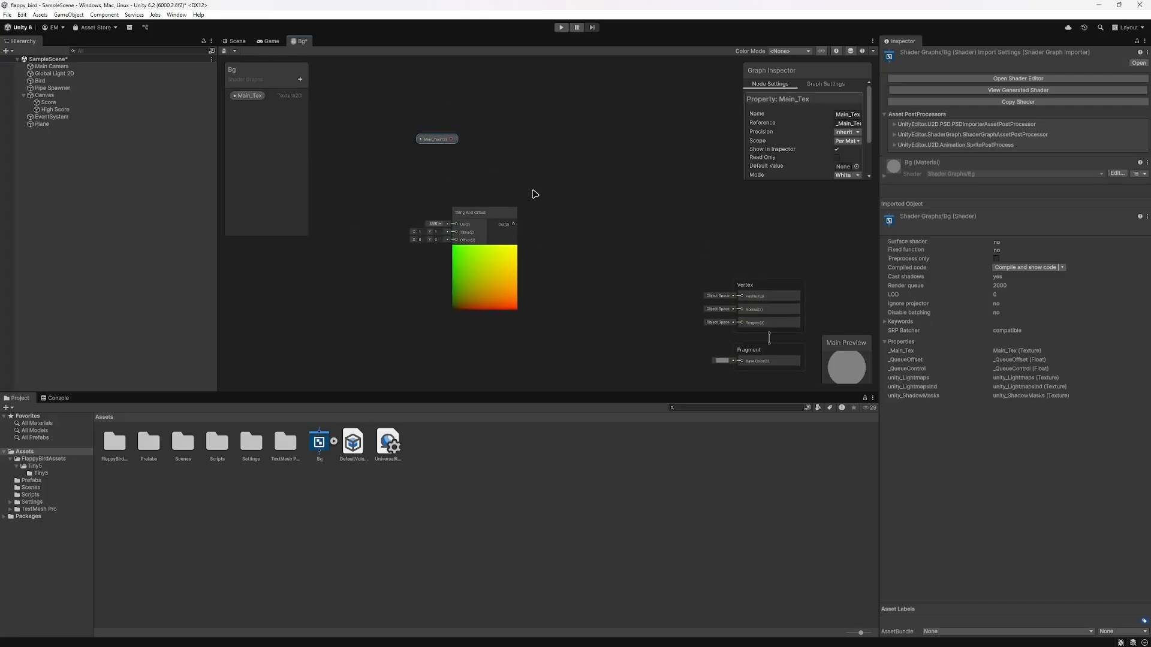
pyautogui.moveTo(441, 139); pyautogui.dragTo(411, 147)
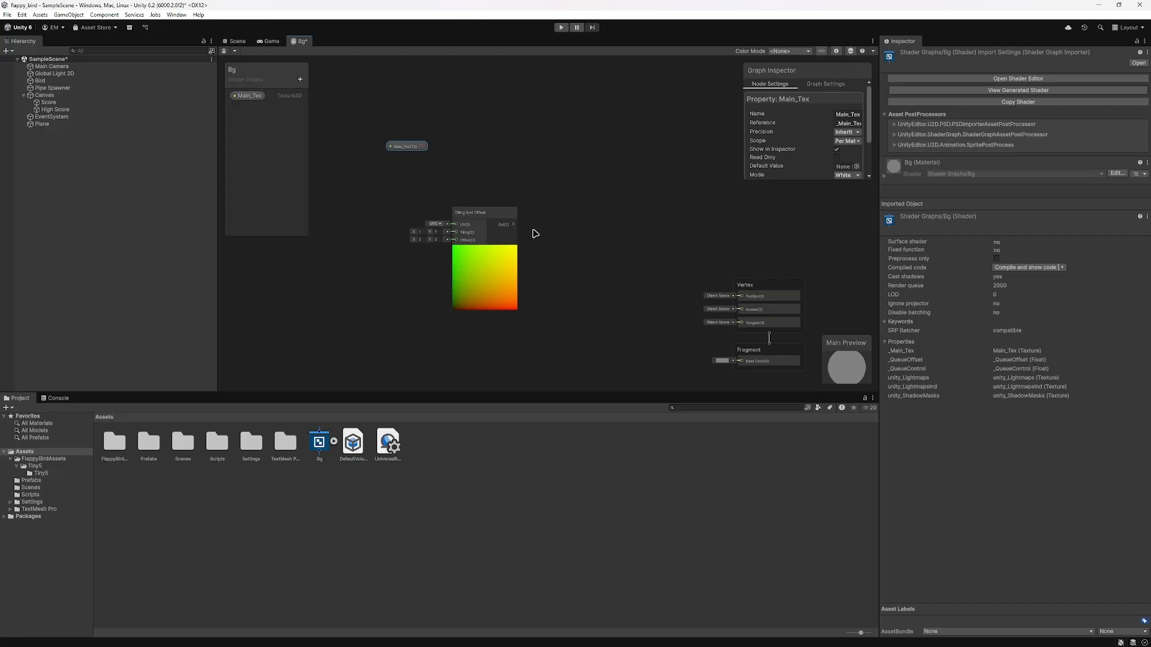
# Step: Search for a texture node, add Sample Texture 2D to the graph, and place it above and right of Tiling And Offset
pyautogui.scroll(1, 540, 244)
pyautogui.moveTo(542, 244); pyautogui.dragTo(502, 256, button='middle')
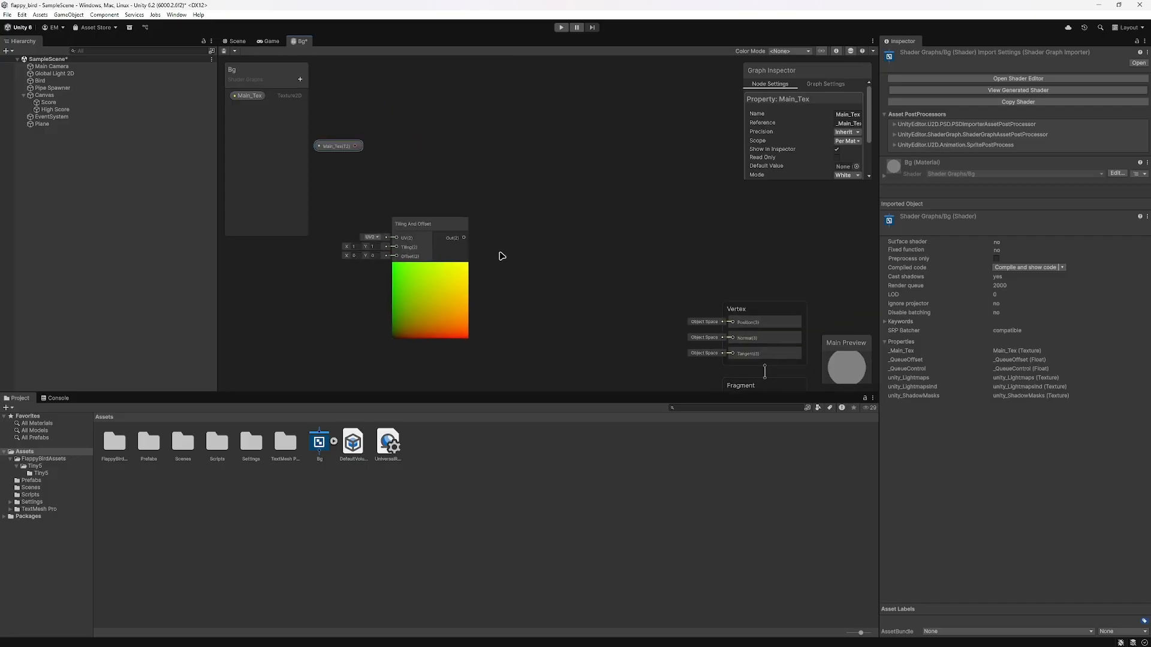
pyautogui.scroll(-2, 498, 245)
pyautogui.scroll(1, 494, 220)
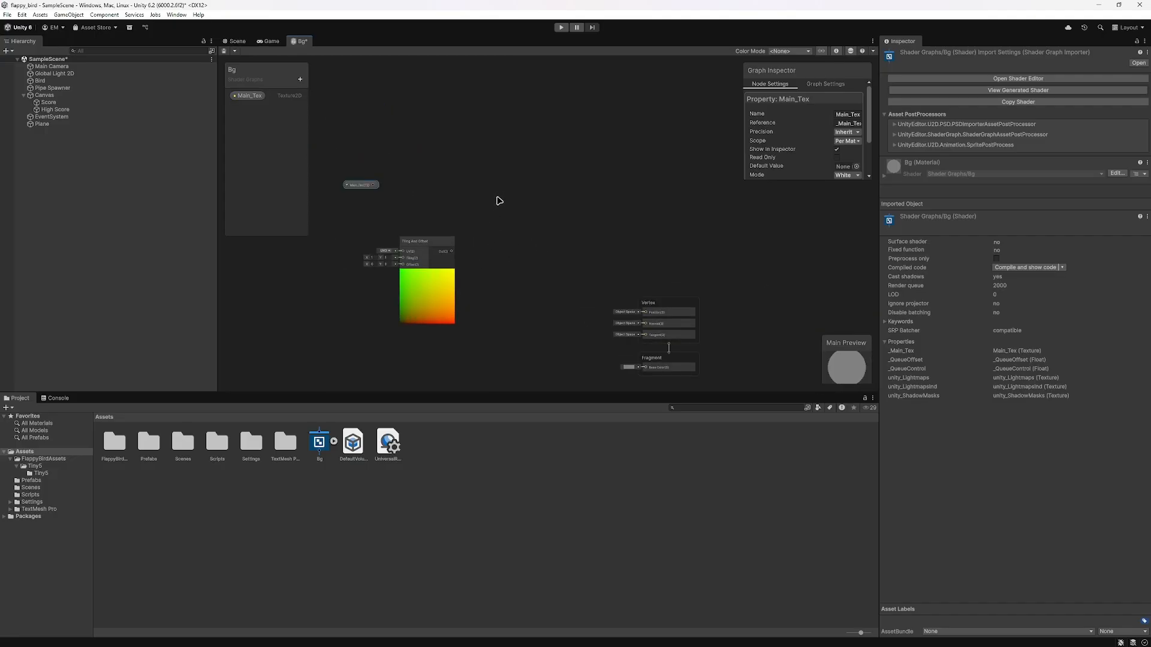
pyautogui.rightClick(499, 199)
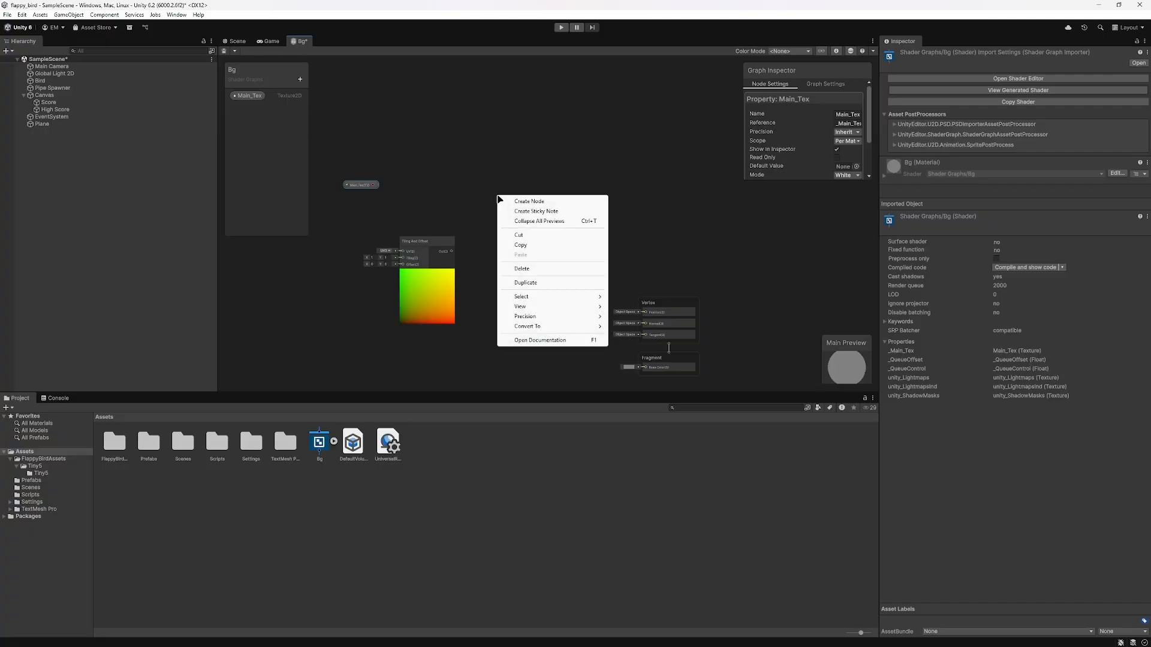
pyautogui.click(530, 202)
pyautogui.write('text')
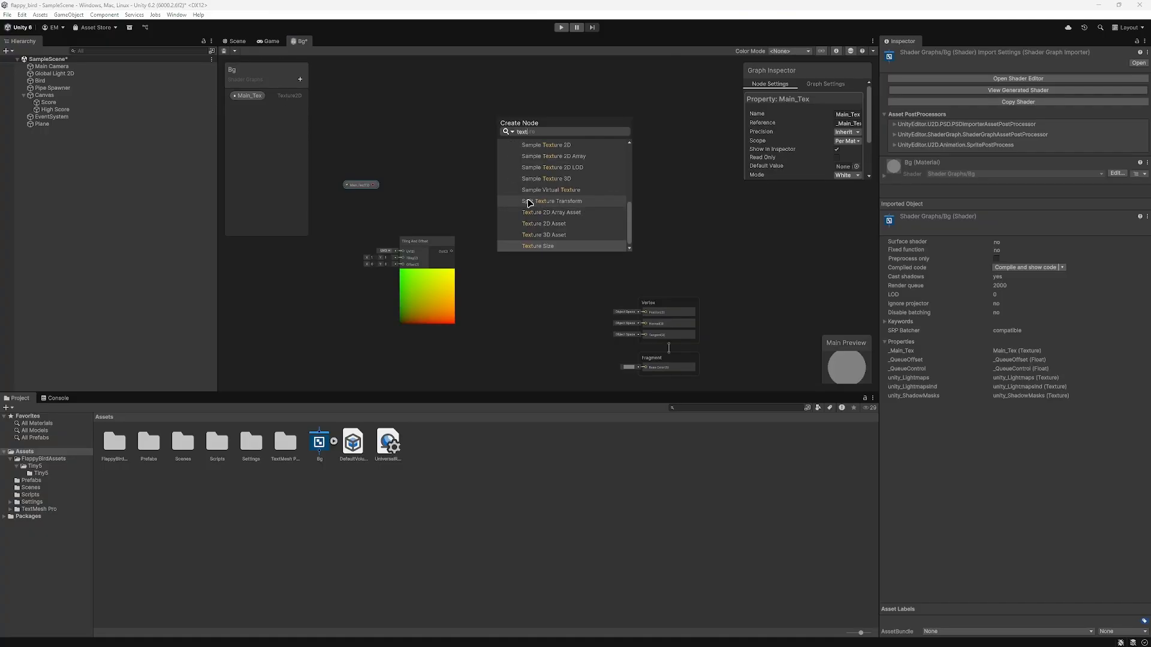
pyautogui.click(562, 150)
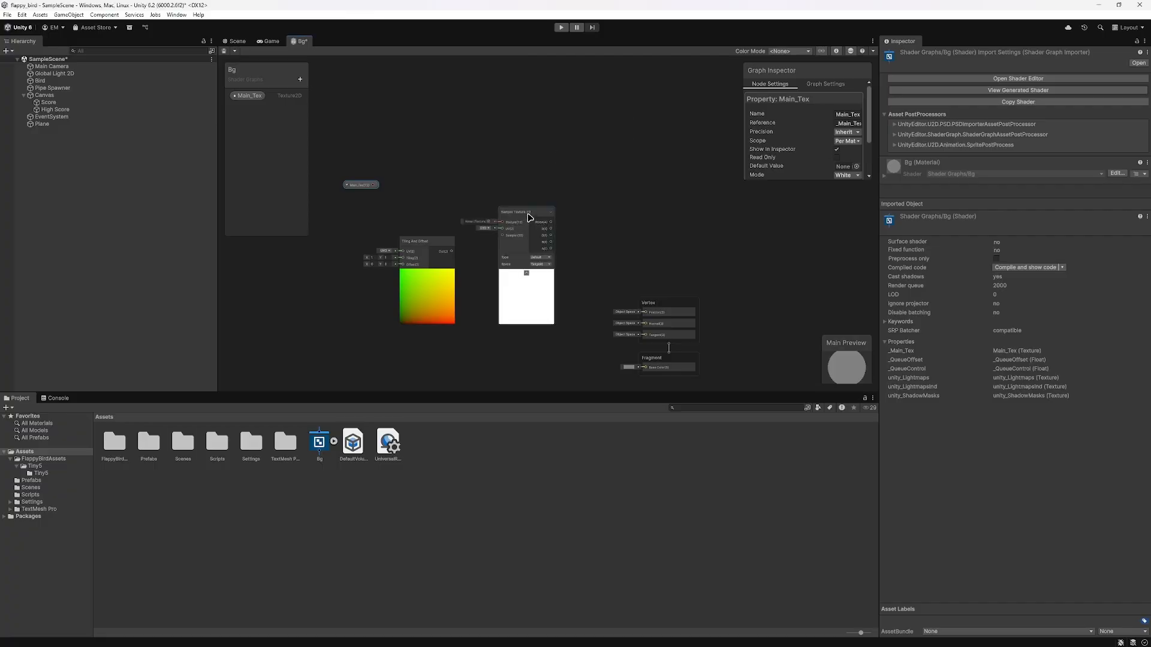
pyautogui.moveTo(530, 217); pyautogui.dragTo(534, 132)
# Step: Connect the Main_Tex node's output to the Texture input of the Sample Texture 2D node
pyautogui.scroll(2, 481, 147)
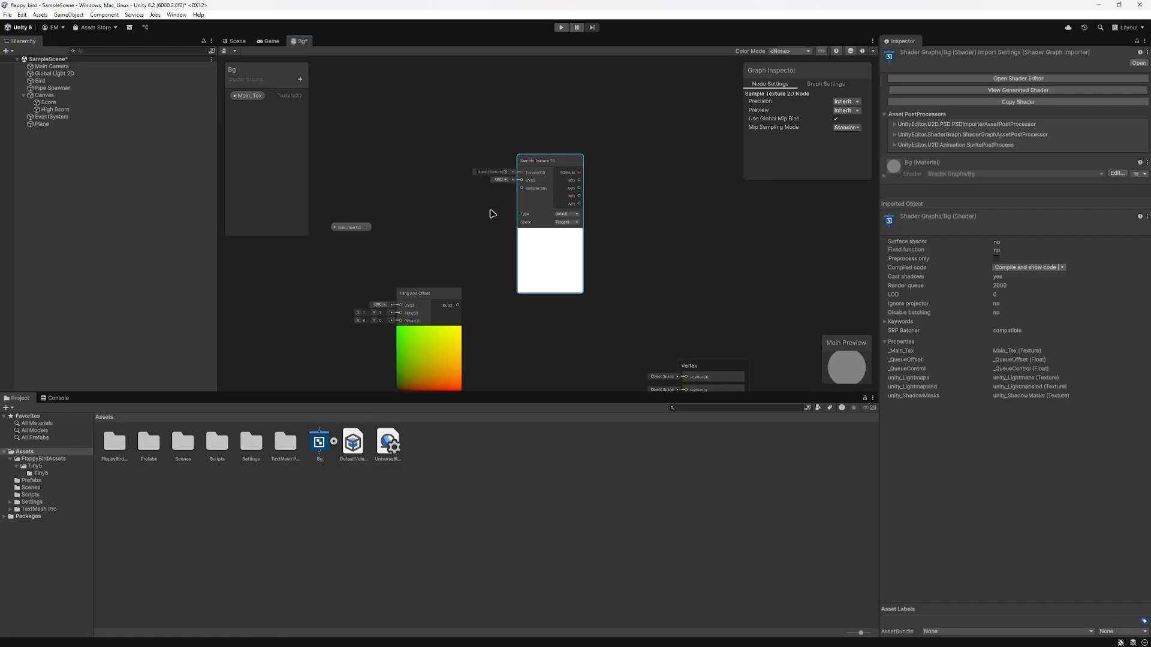
pyautogui.scroll(1, 387, 231)
pyautogui.moveTo(355, 226); pyautogui.dragTo(573, 150)
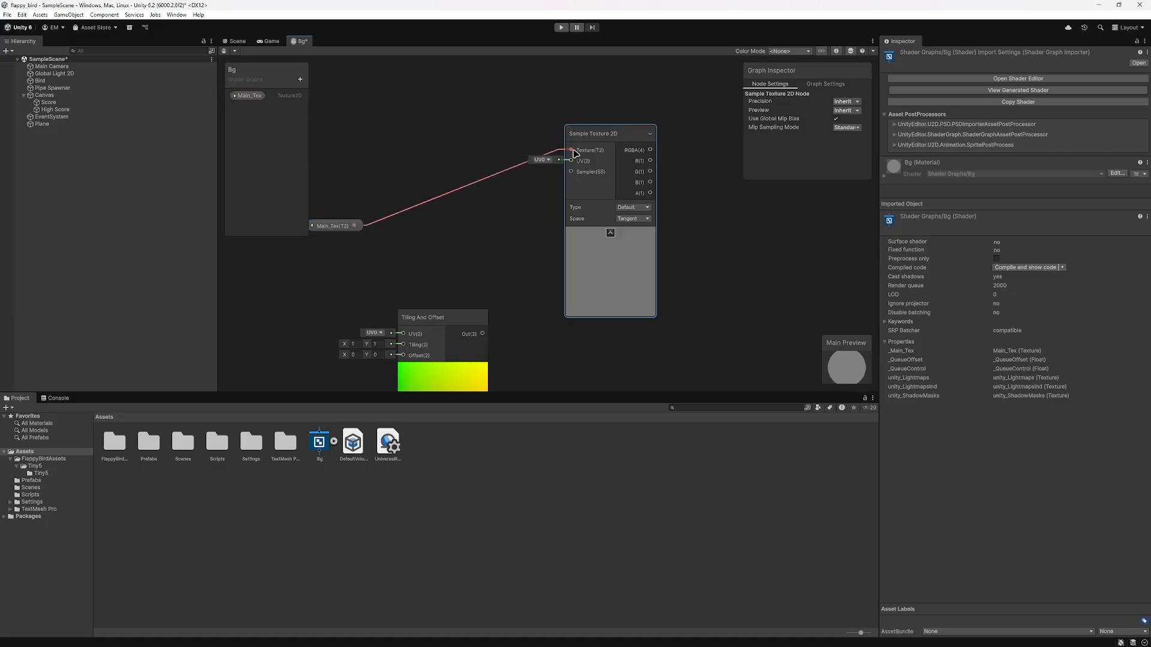
pyautogui.moveTo(355, 226)
pyautogui.mouseDown()
pyautogui.moveTo(450, 101)
pyautogui.moveTo(346, 252)
pyautogui.moveTo(352, 238)
pyautogui.mouseUp()
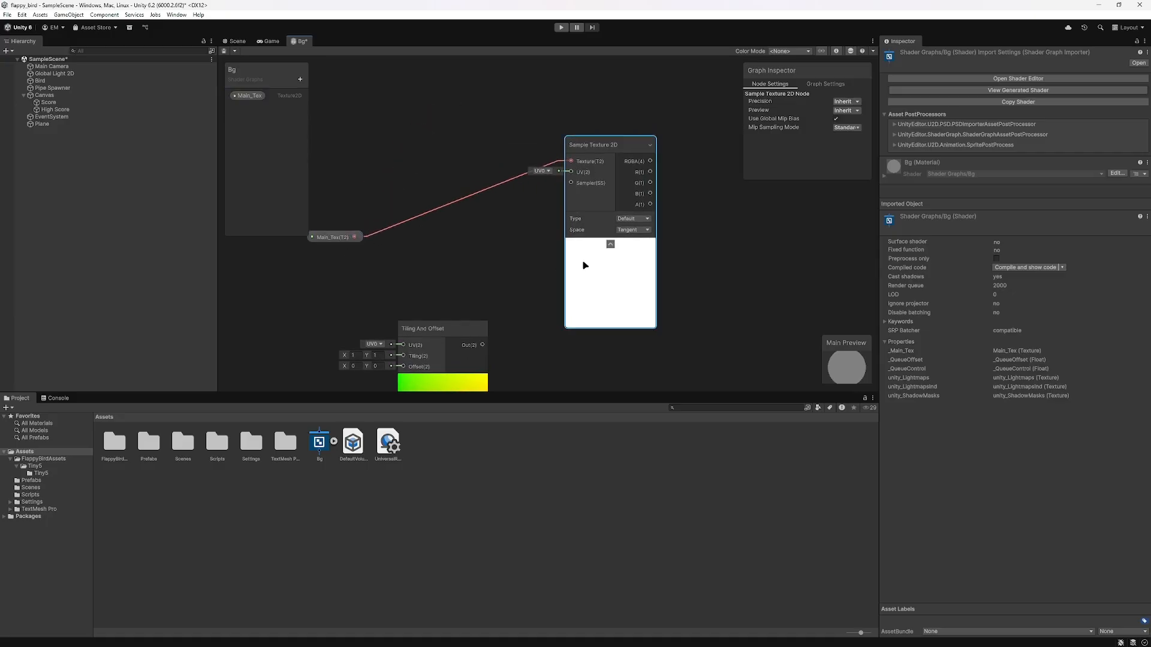
pyautogui.rightClick(416, 226)
pyautogui.click(589, 181)
# Step: Connect the Sample Texture 2D node's RGBA output to the Fragment block's Base Color, and save the graph
pyautogui.moveTo(660, 202); pyautogui.dragTo(426, 145, button='middle')
pyautogui.scroll(-7, 483, 170)
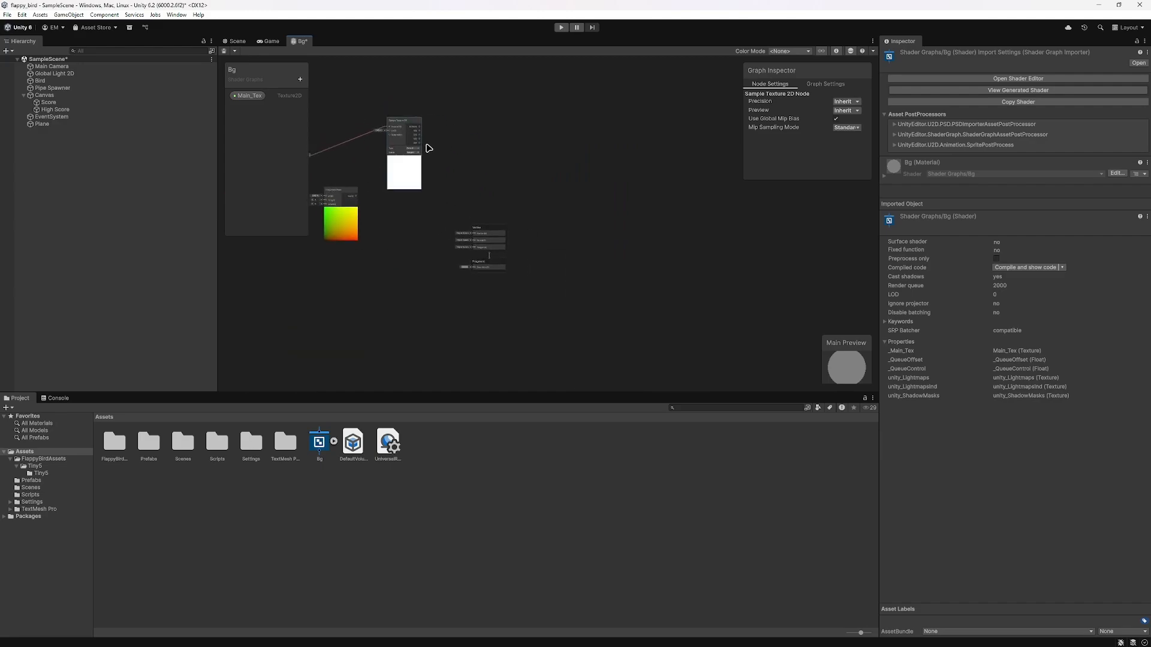
pyautogui.scroll(5, 420, 127)
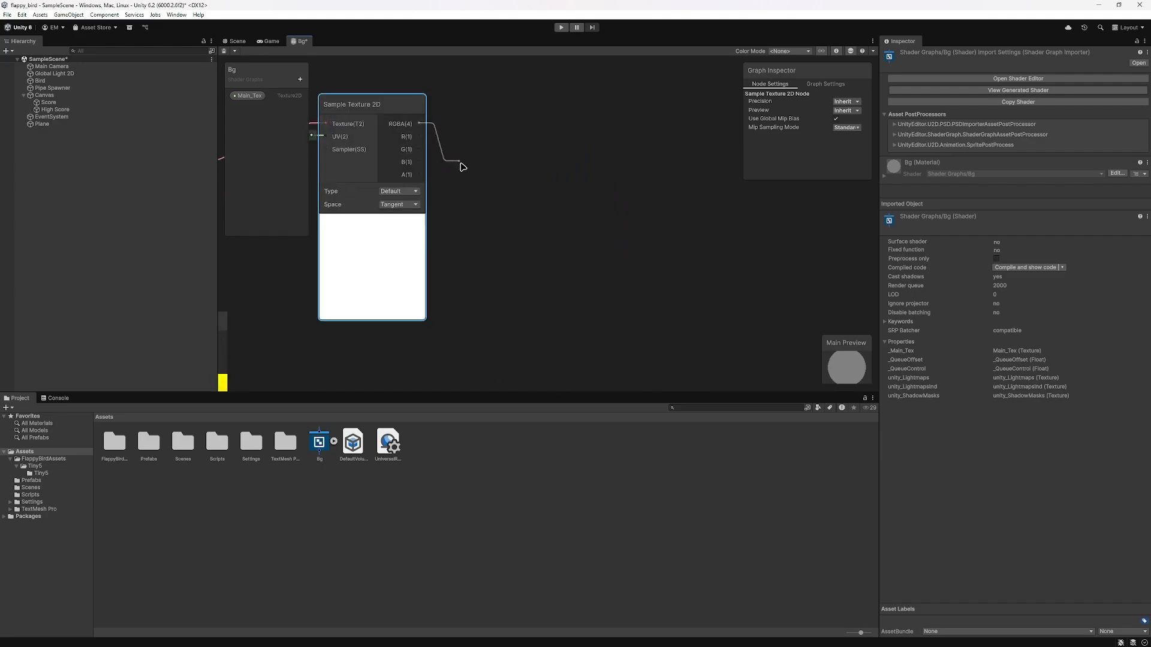
pyautogui.moveTo(463, 166); pyautogui.dragTo(598, 331)
pyautogui.scroll(-7, 603, 322)
pyautogui.moveTo(604, 321); pyautogui.dragTo(636, 334, button='middle')
pyautogui.hotkey('ctrl', 's')
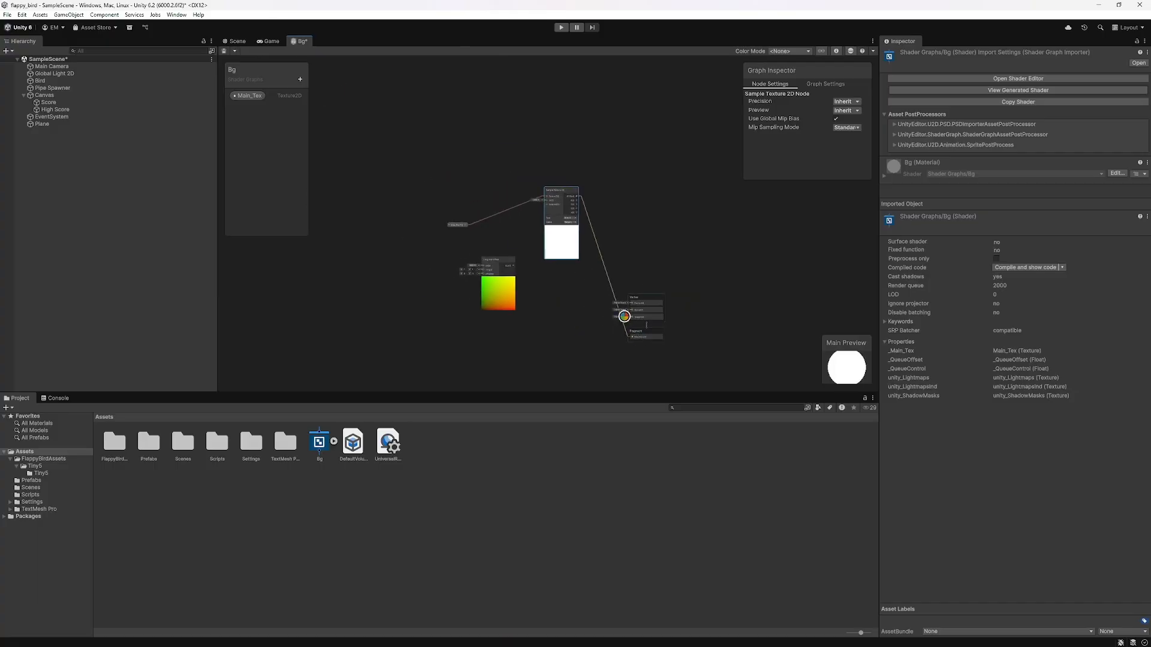
# Step: Rearrange the nodes, lowering Tiling And Offset and Sample Texture 2D slightly and placing Main_Tex right beside Sample Texture 2D's Texture input
pyautogui.scroll(4, 552, 299)
pyautogui.scroll(-1, 552, 297)
pyautogui.moveTo(555, 302); pyautogui.dragTo(523, 311, button='middle')
pyautogui.scroll(2, 524, 311)
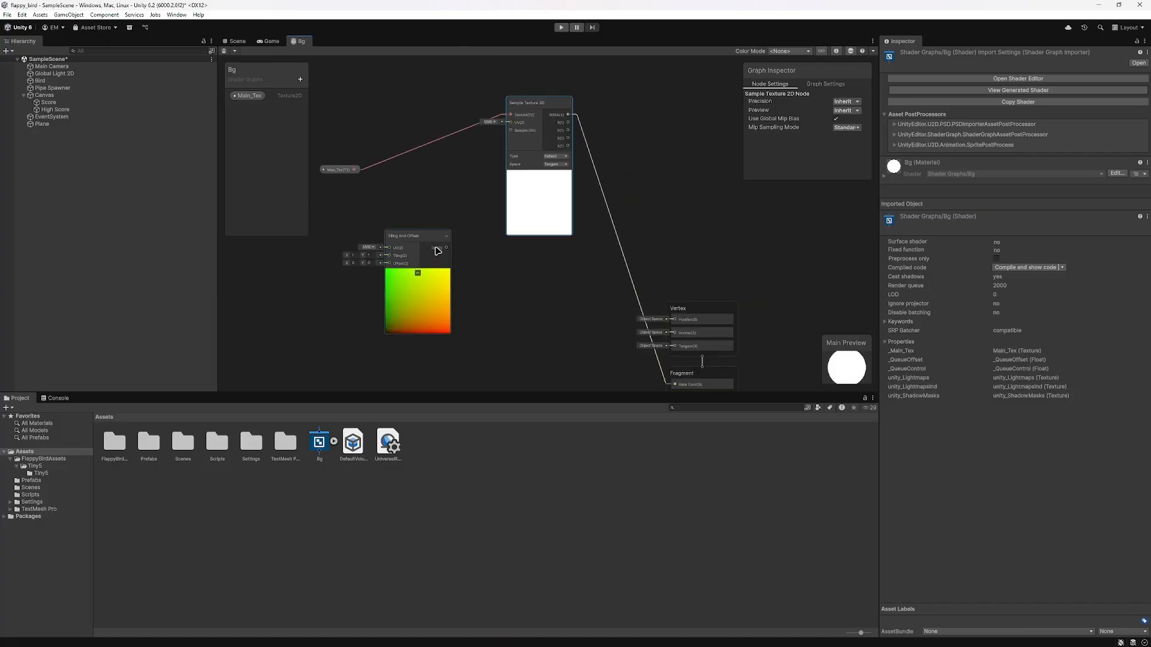
pyautogui.moveTo(437, 243); pyautogui.dragTo(415, 268)
pyautogui.moveTo(521, 102); pyautogui.dragTo(516, 133)
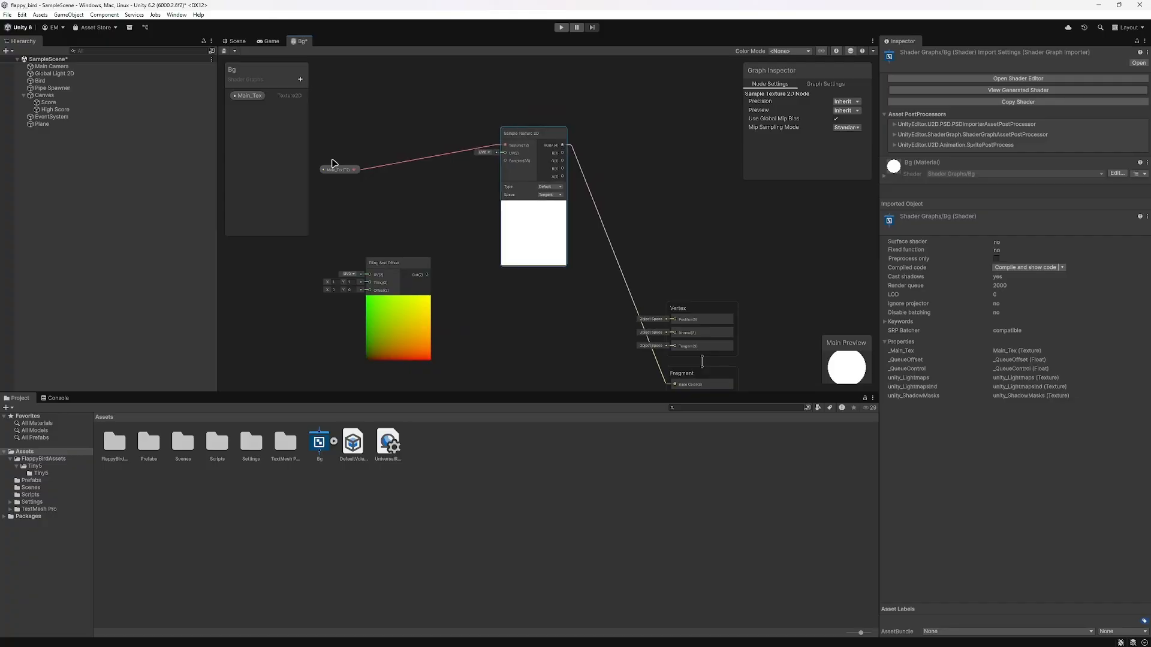
pyautogui.moveTo(341, 171); pyautogui.dragTo(467, 131)
# Step: Connect the Tiling And Offset node's Out port to the UV input of the Sample Texture 2D node
pyautogui.scroll(-2, 481, 143)
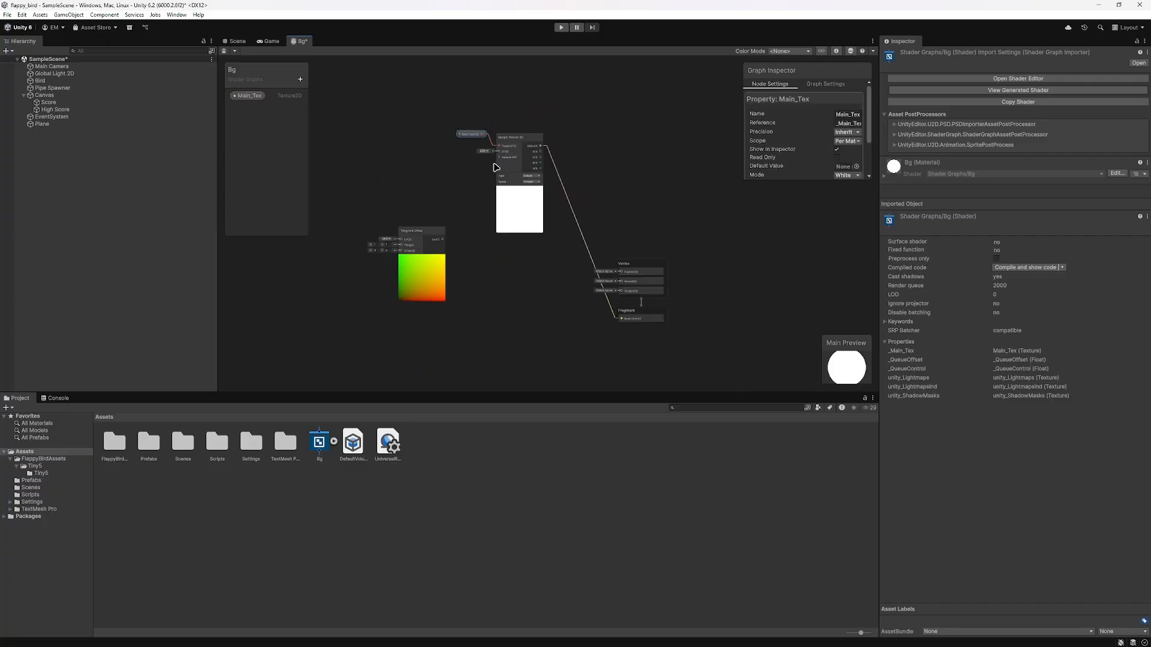
pyautogui.scroll(3, 511, 200)
pyautogui.moveTo(482, 204); pyautogui.dragTo(509, 245, button='middle')
pyautogui.scroll(2, 480, 271)
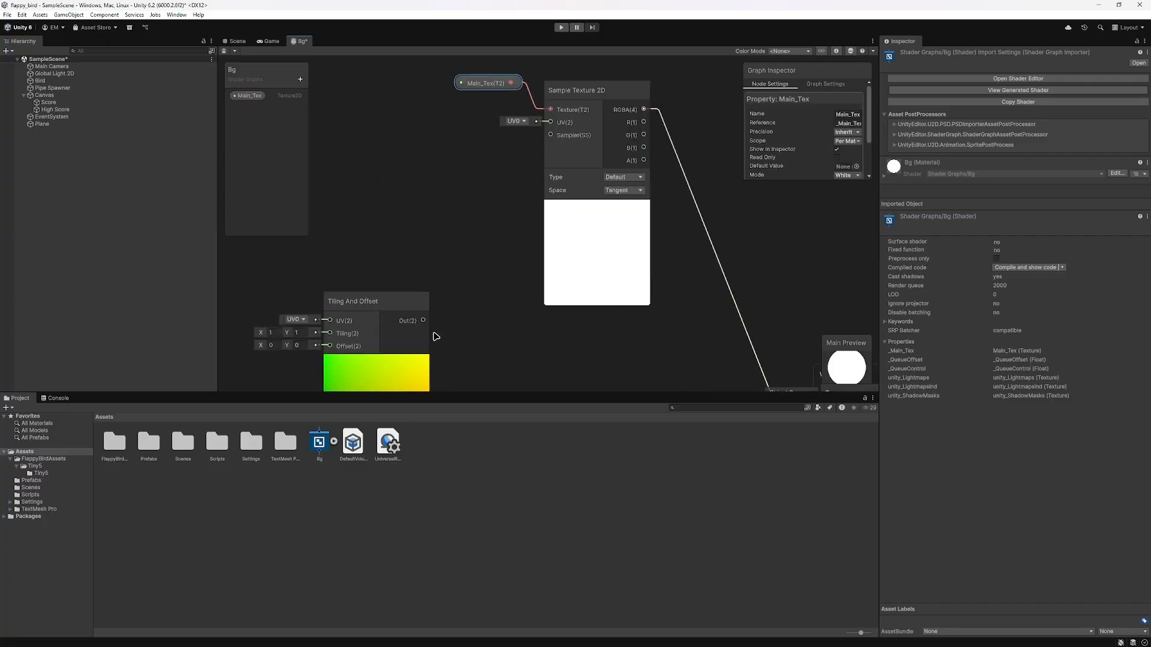
pyautogui.moveTo(423, 321); pyautogui.dragTo(550, 121)
pyautogui.scroll(-1, 573, 134)
pyautogui.moveTo(653, 164); pyautogui.dragTo(434, 101, button='middle')
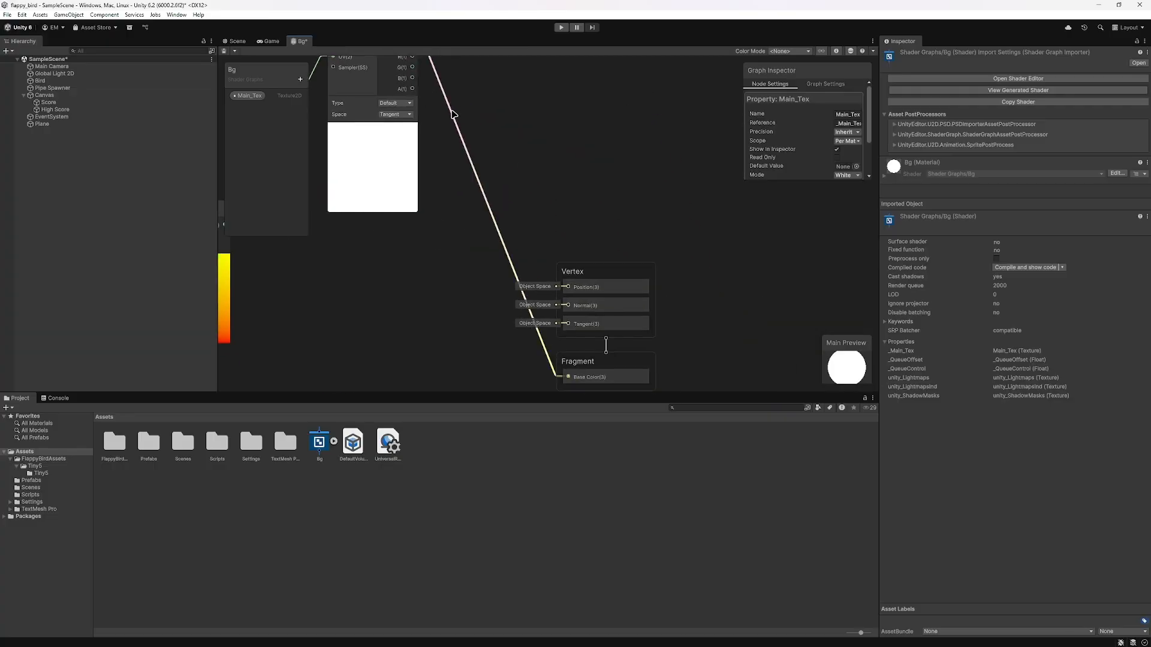
pyautogui.scroll(-1, 463, 170)
pyautogui.moveTo(456, 295); pyautogui.dragTo(606, 370, button='middle')
pyautogui.scroll(4, 496, 224)
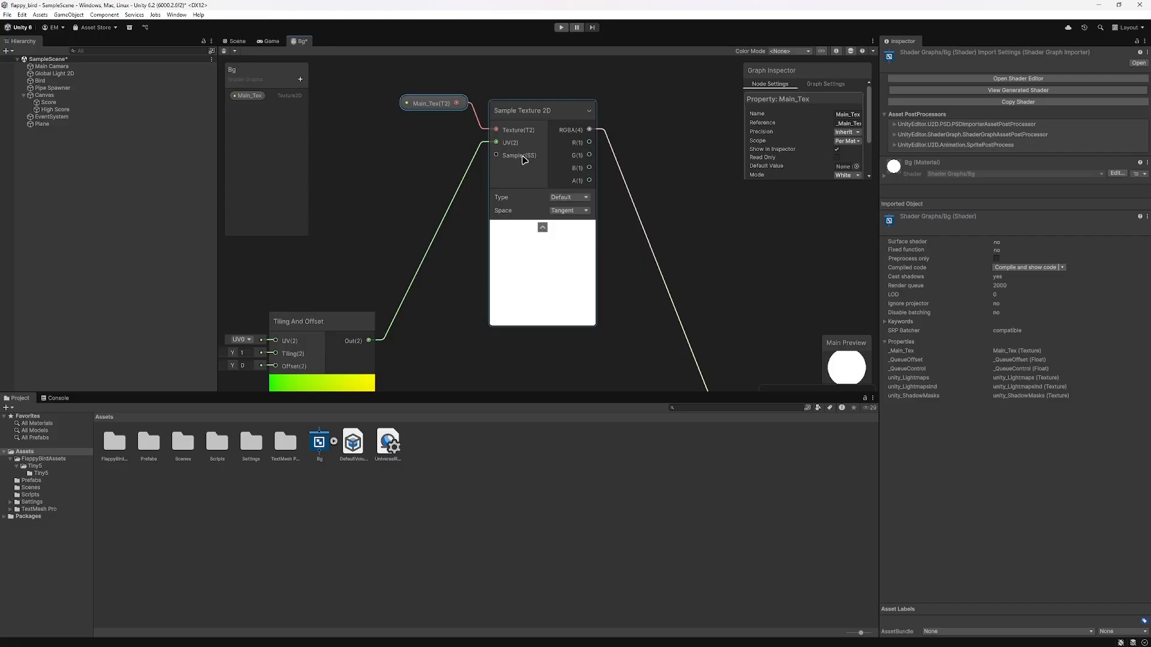
# Step: Create a new material from the Bg shader graph and name it BgMaterial
pyautogui.scroll(-3, 417, 306)
pyautogui.moveTo(385, 321); pyautogui.dragTo(526, 276, button='middle')
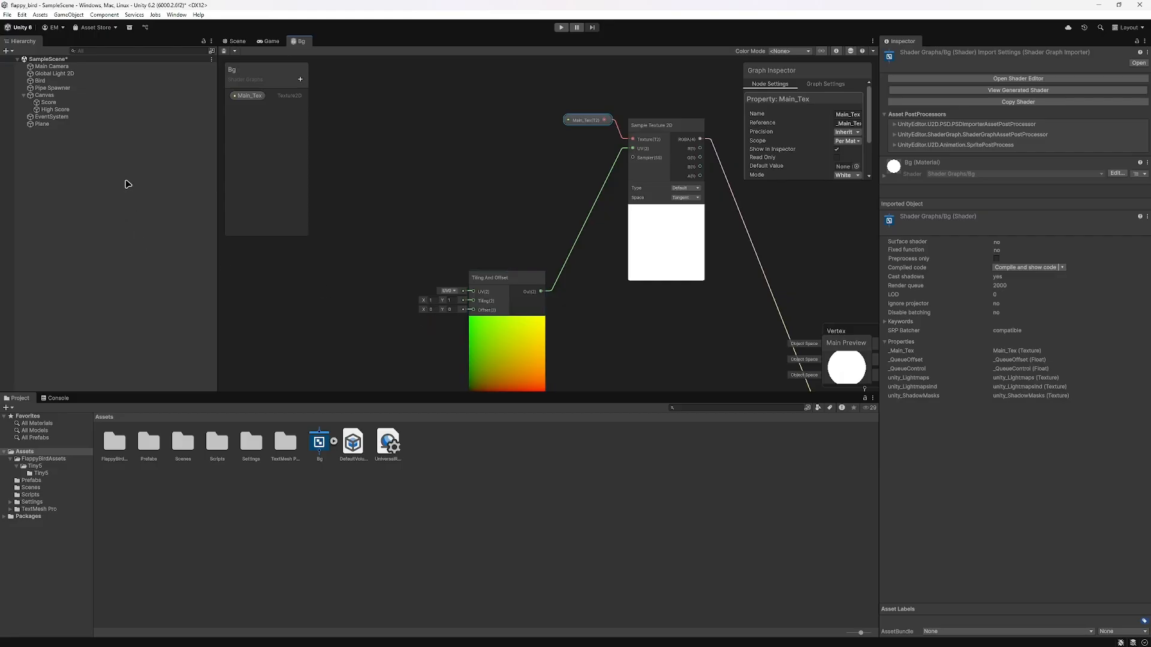
pyautogui.rightClick(319, 442)
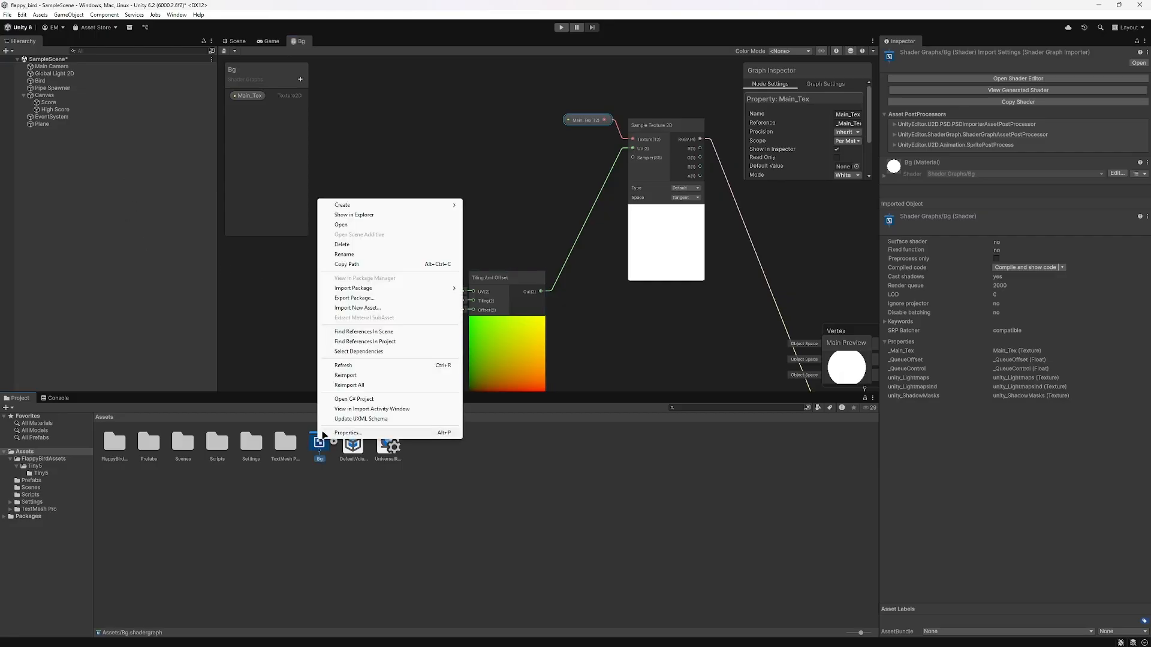
pyautogui.moveTo(355, 206)
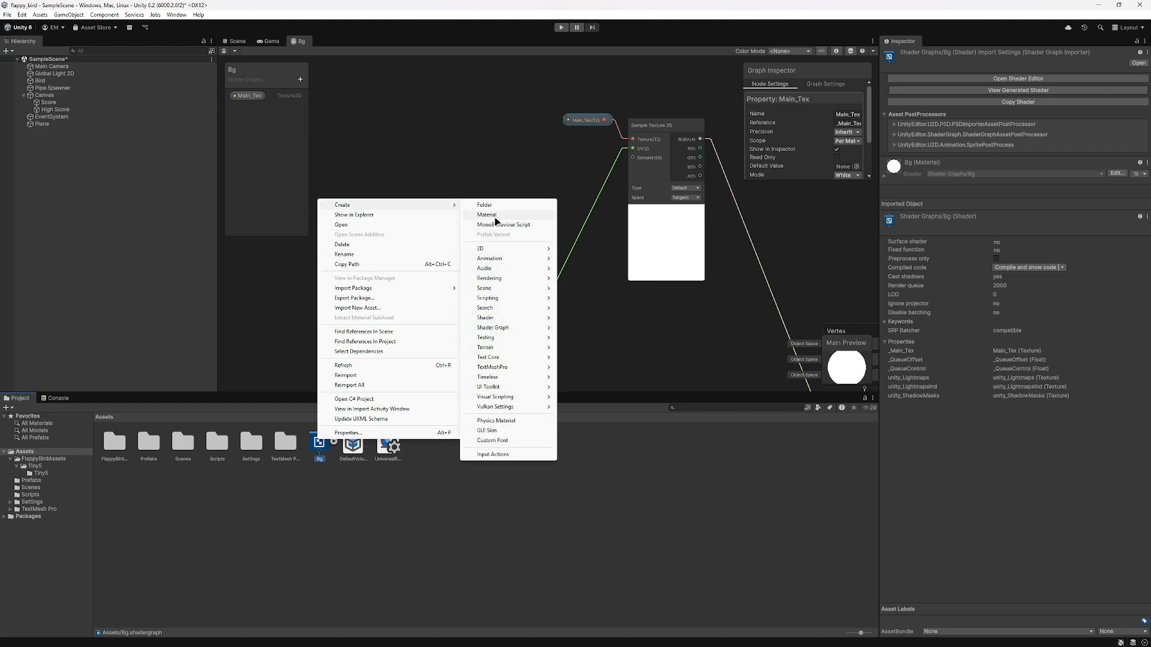
pyautogui.click(313, 470)
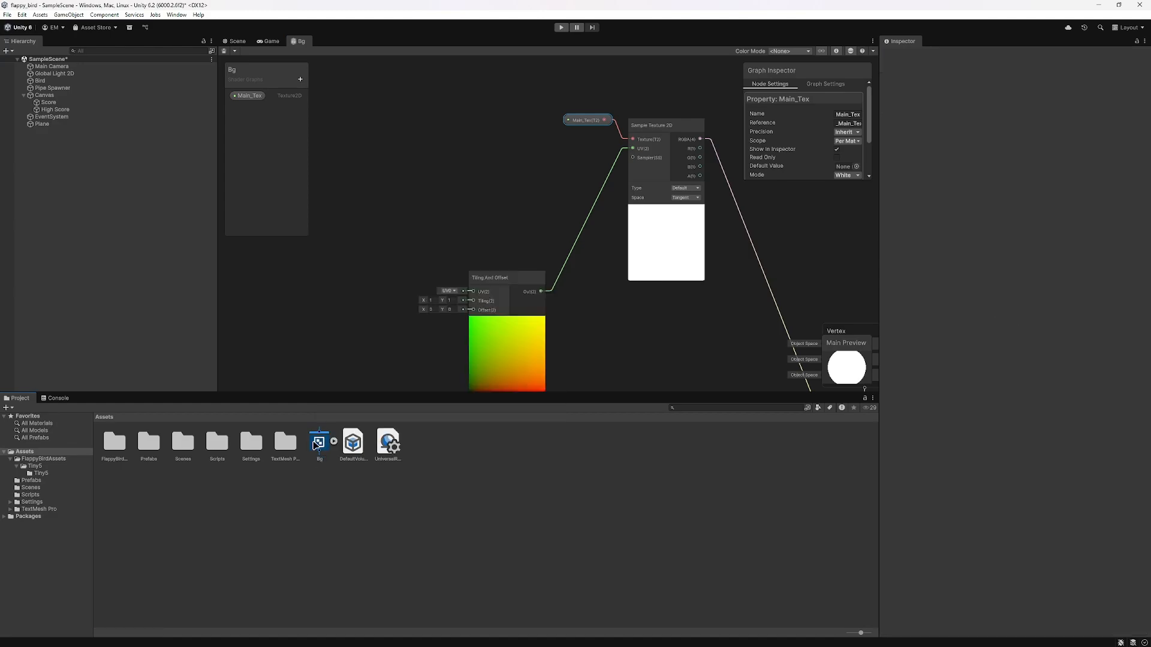
pyautogui.rightClick(322, 441)
pyautogui.moveTo(359, 210)
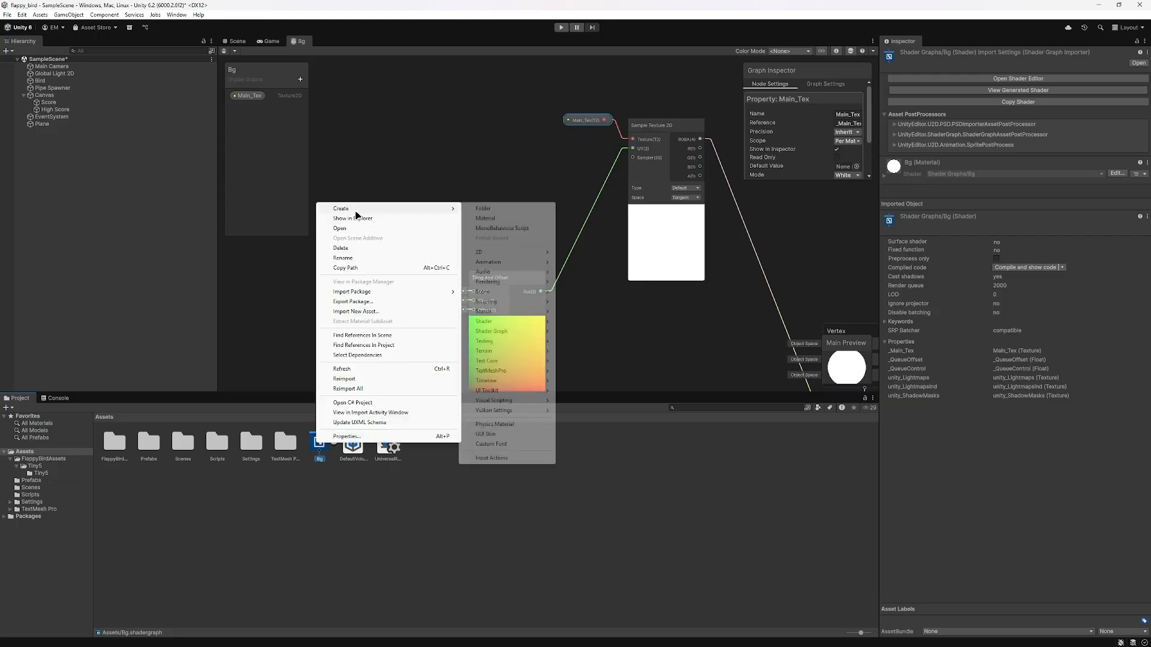
pyautogui.click(503, 219)
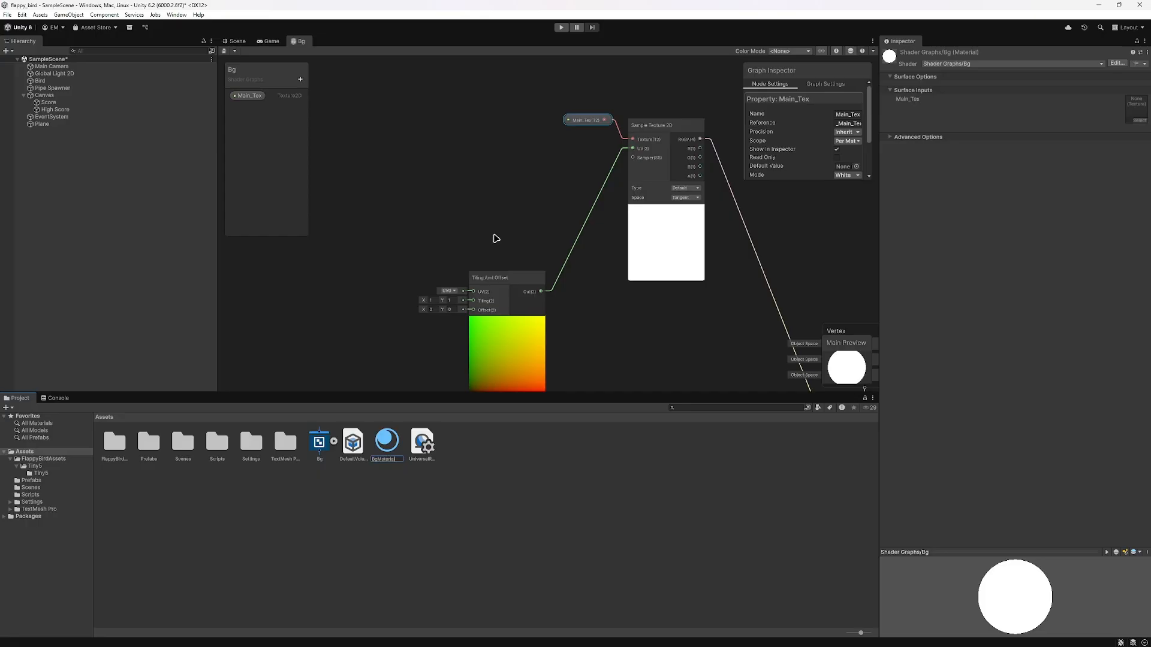
pyautogui.write('BgMaterial')
pyautogui.press('Return')
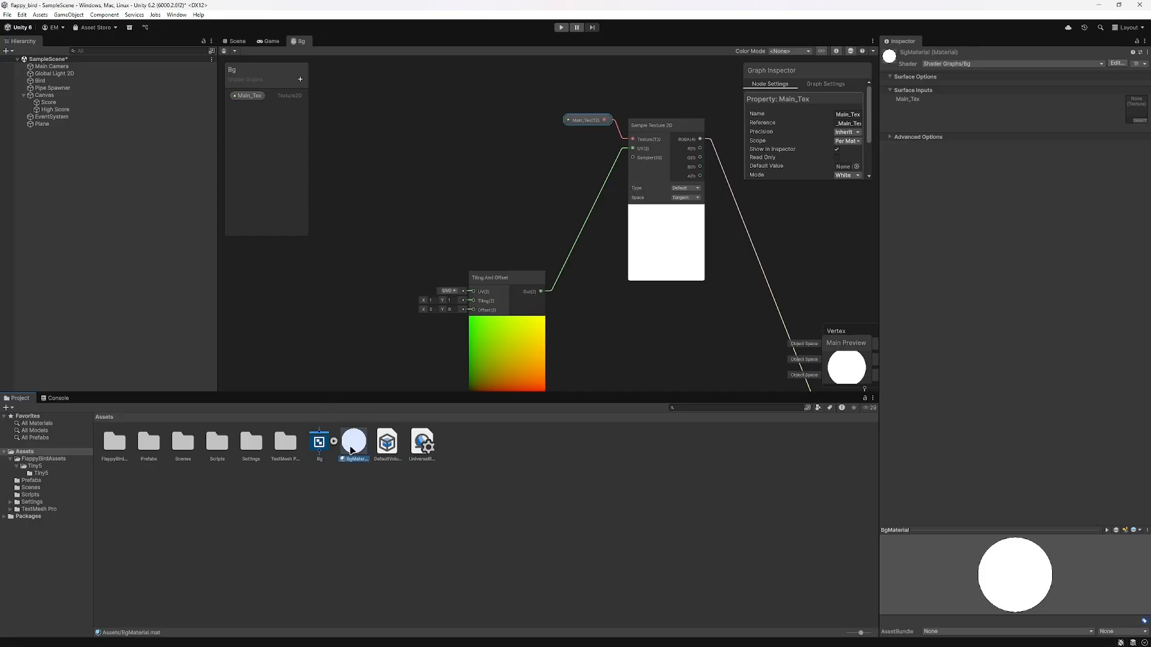
# Step: Assign the Background texture to the Main_Tex input of BgMaterial and check its preview
pyautogui.click(1142, 121)
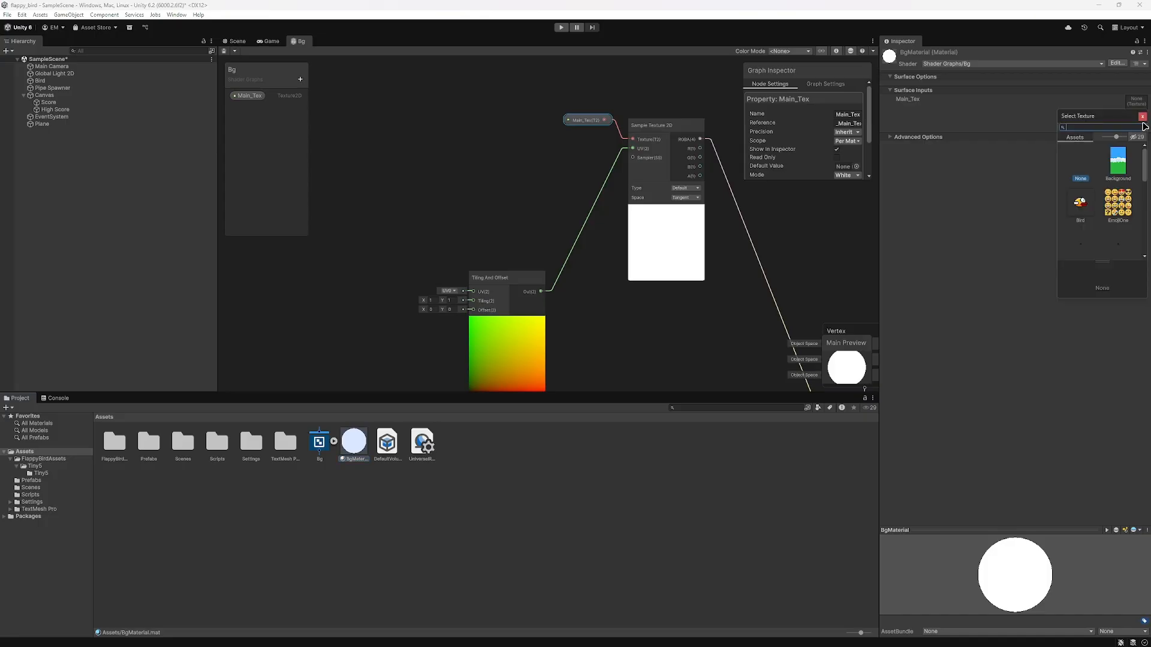
pyautogui.doubleClick(1118, 161)
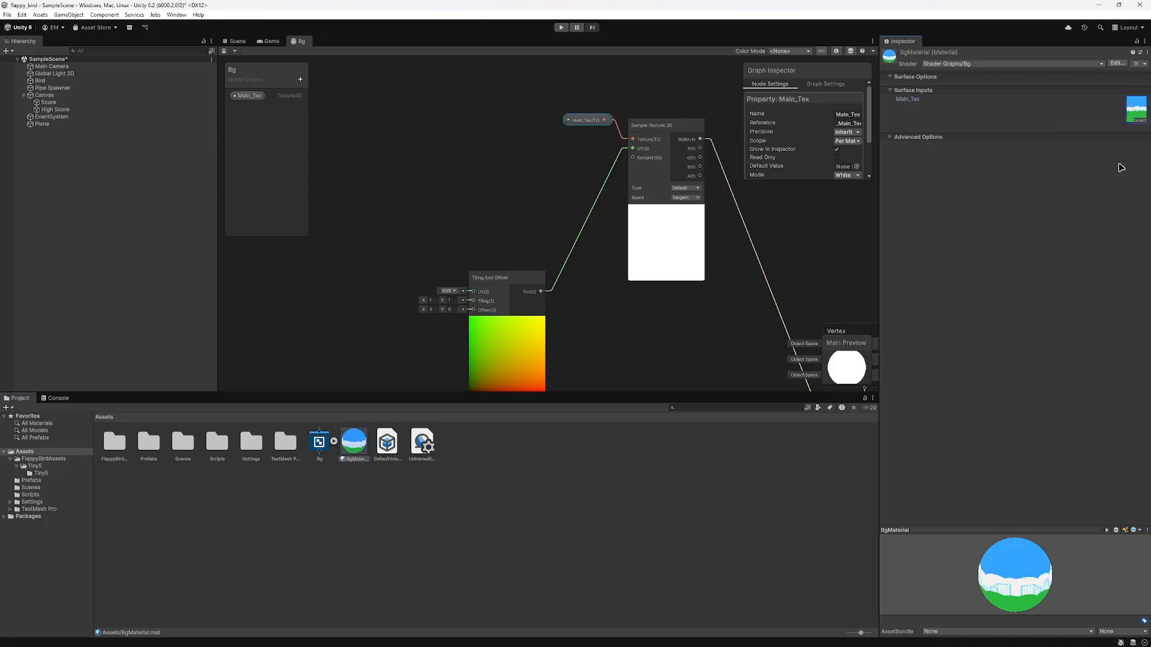
pyautogui.moveTo(1028, 574); pyautogui.dragTo(1011, 559)
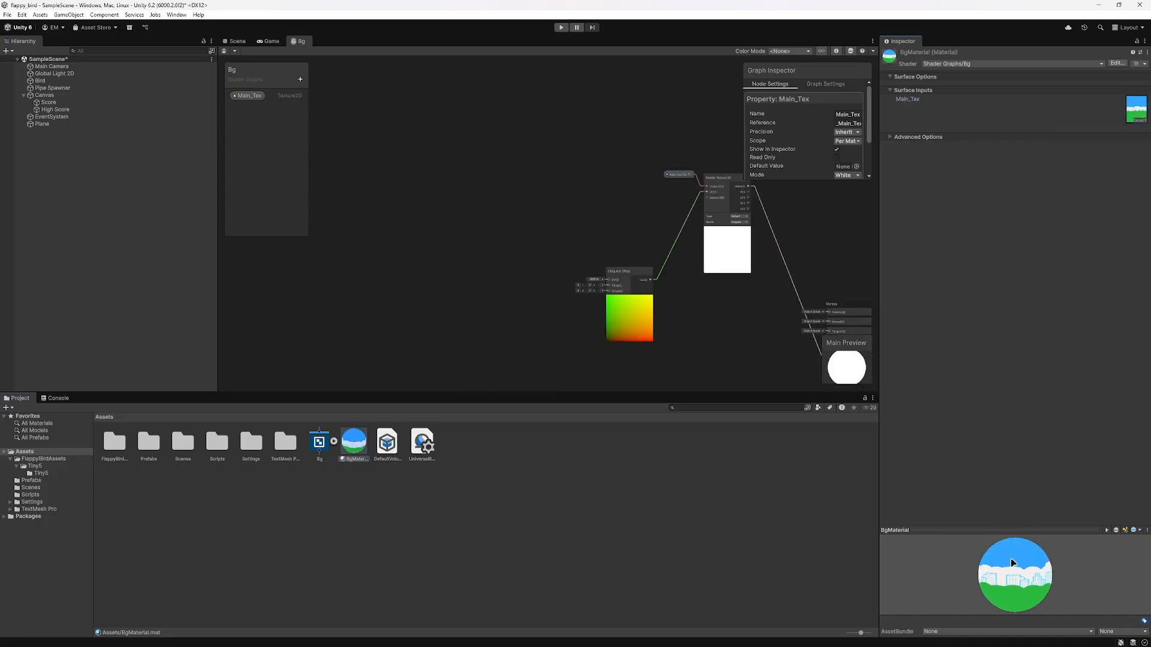
pyautogui.scroll(5, 571, 326)
pyautogui.moveTo(577, 257)
pyautogui.mouseDown()
pyautogui.moveTo(601, 256)
pyautogui.moveTo(585, 261)
pyautogui.mouseUp()
pyautogui.hotkey('ctrl', 'z')
pyautogui.scroll(-1, 750, 321)
pyautogui.moveTo(750, 321); pyautogui.dragTo(413, 181, button='middle')
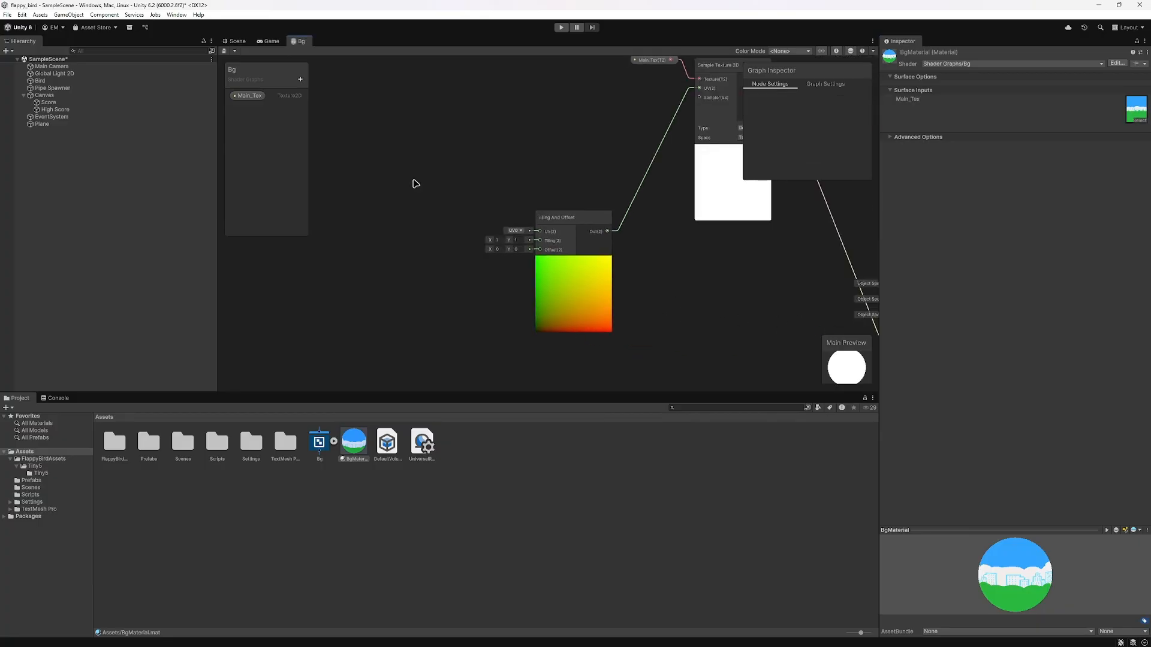
# Step: Apply BgMaterial to the plane in the scene and select the plane
pyautogui.click(238, 41)
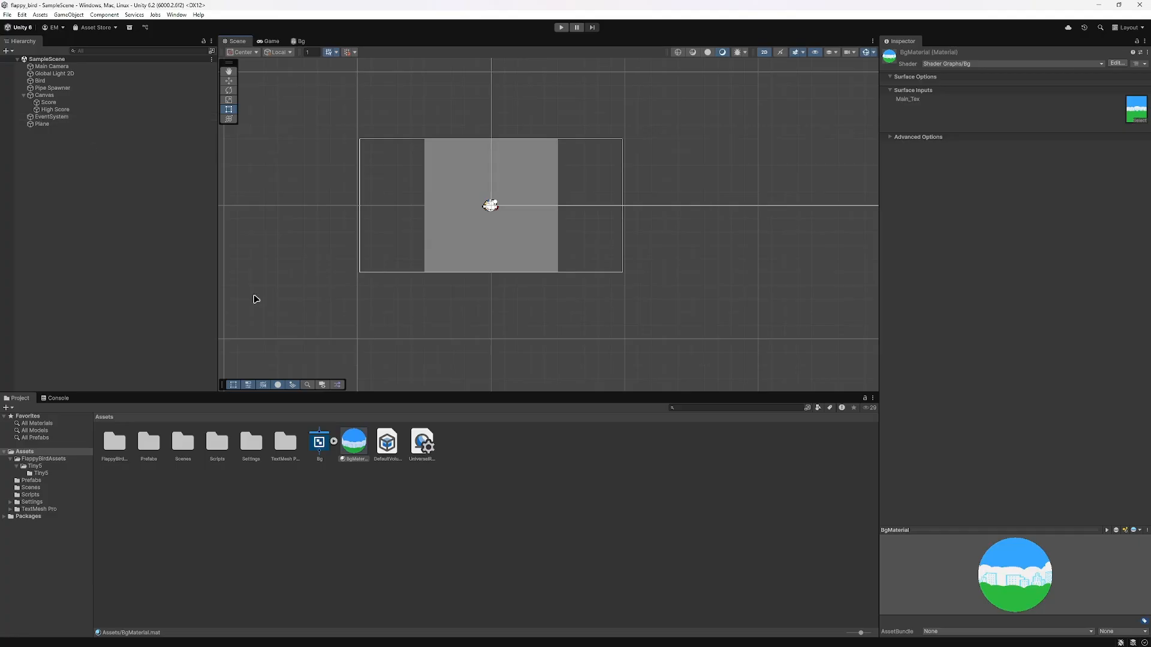
pyautogui.moveTo(384, 404); pyautogui.dragTo(465, 219)
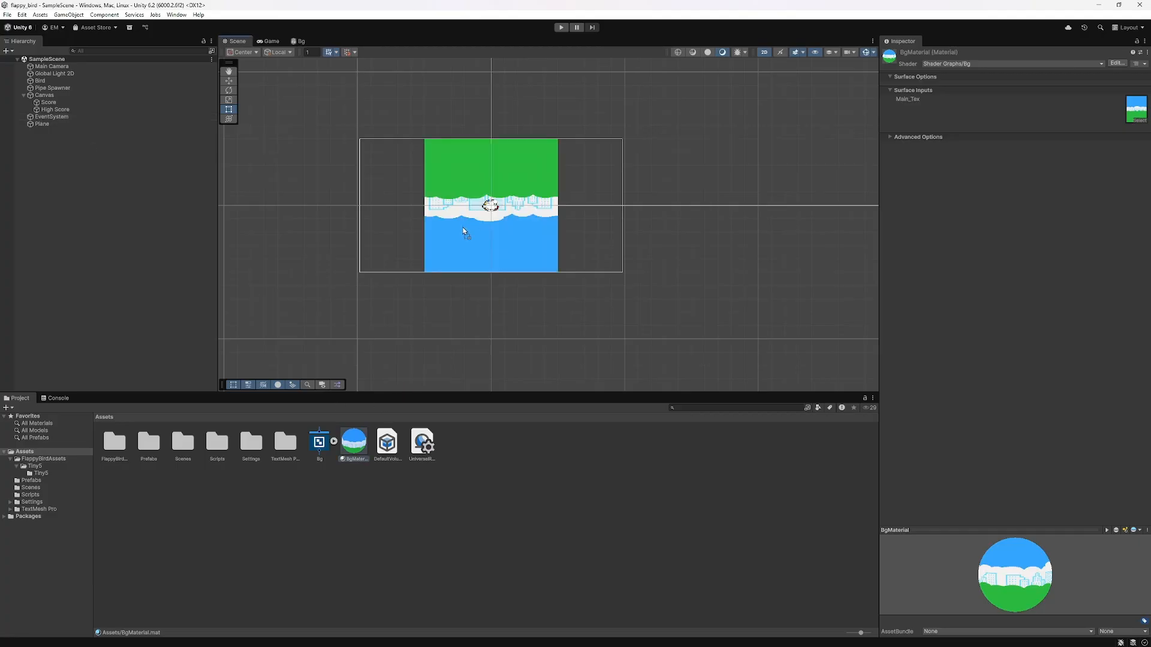
pyautogui.scroll(5, 449, 272)
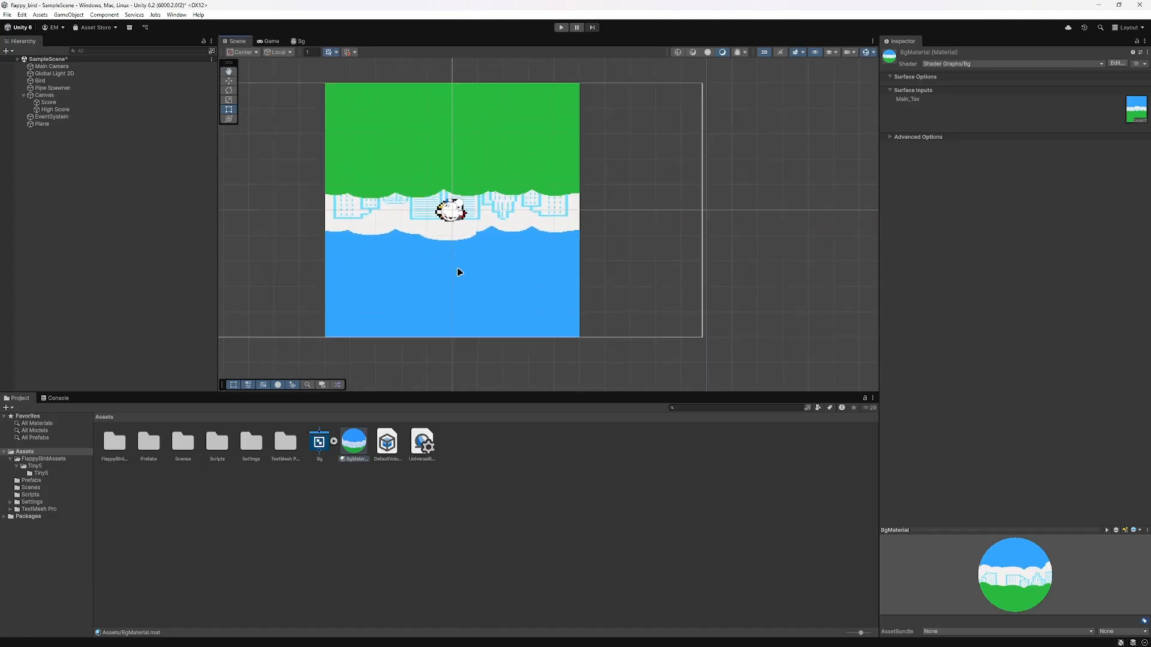
pyautogui.click(180, 124)
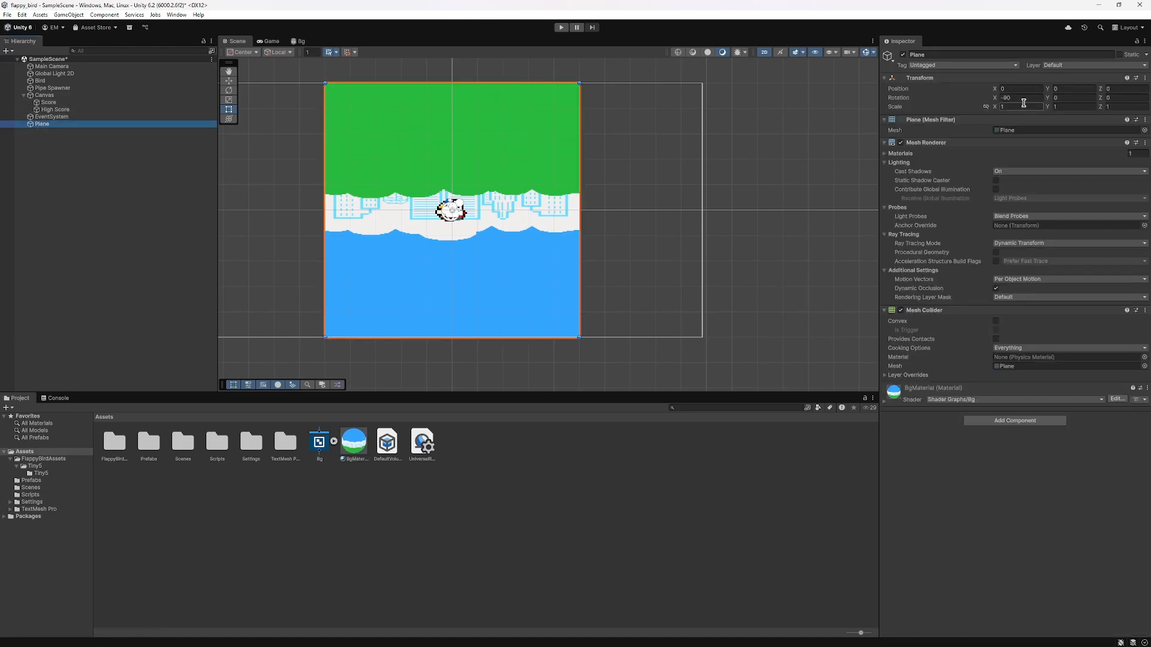
# Step: Try different rotations of the plane around its X, Y and Z axes to turn the background upright
pyautogui.click(1053, 97)
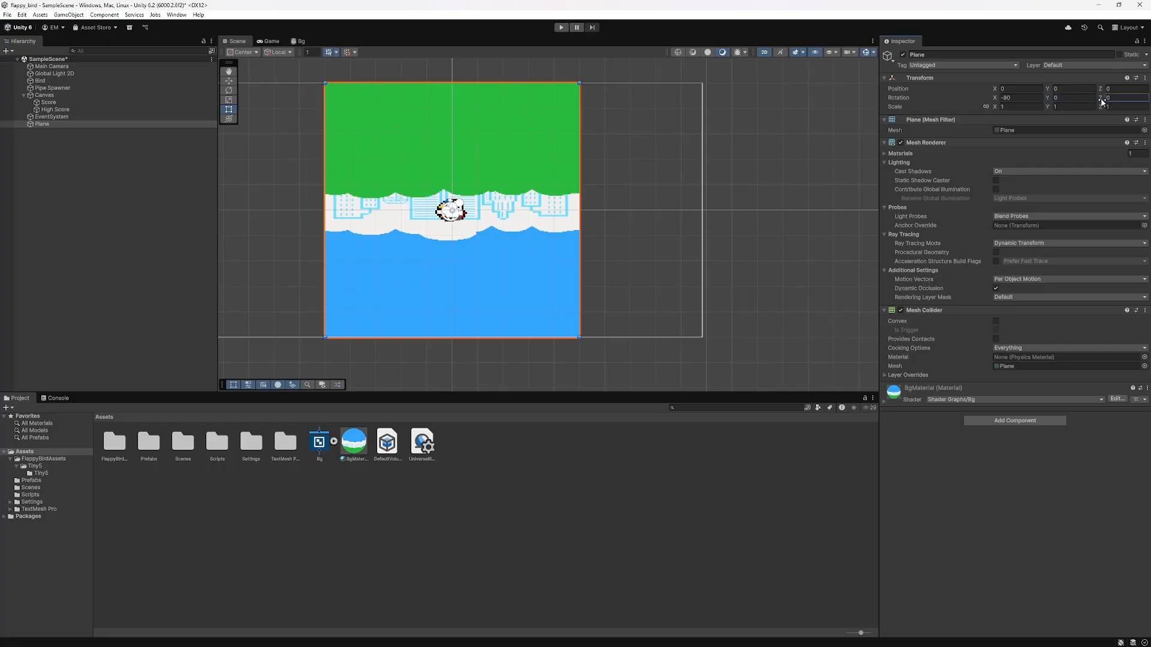
pyautogui.moveTo(1102, 101); pyautogui.dragTo(339, 154)
pyautogui.moveTo(1048, 102); pyautogui.dragTo(429, 124)
pyautogui.moveTo(1103, 100); pyautogui.dragTo(163, 277)
pyautogui.moveTo(999, 101); pyautogui.dragTo(440, 154)
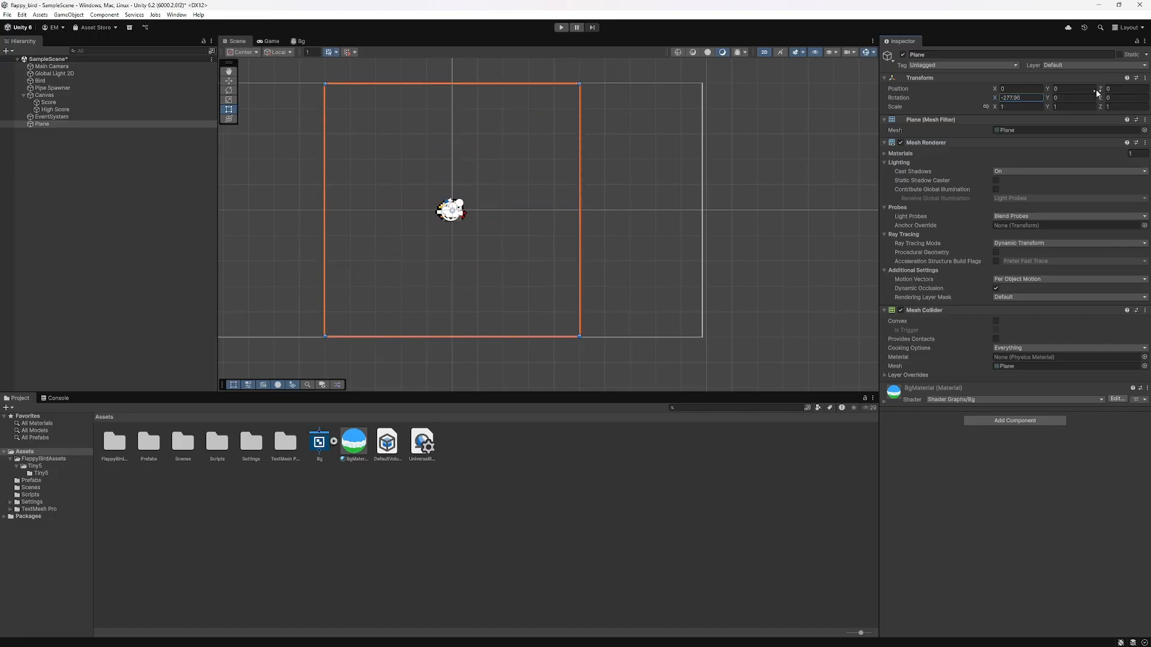
pyautogui.moveTo(1048, 105); pyautogui.dragTo(692, 90)
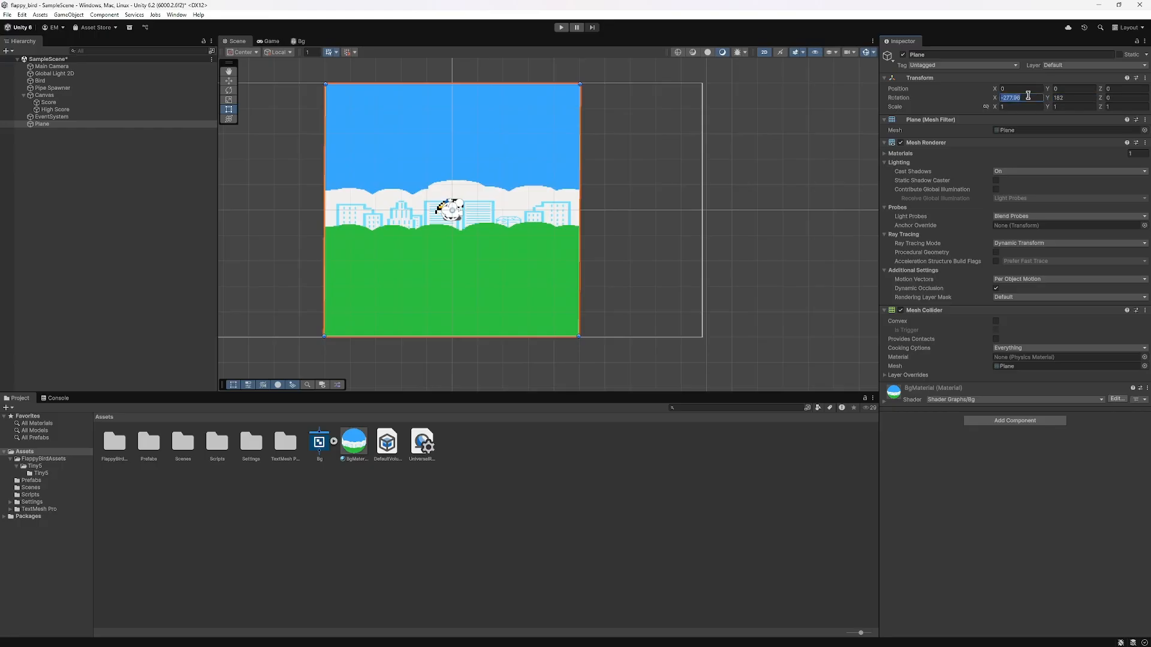
# Step: Set the plane's rotation to -270 on X and 180 on Y, and save the scene
pyautogui.write('0')
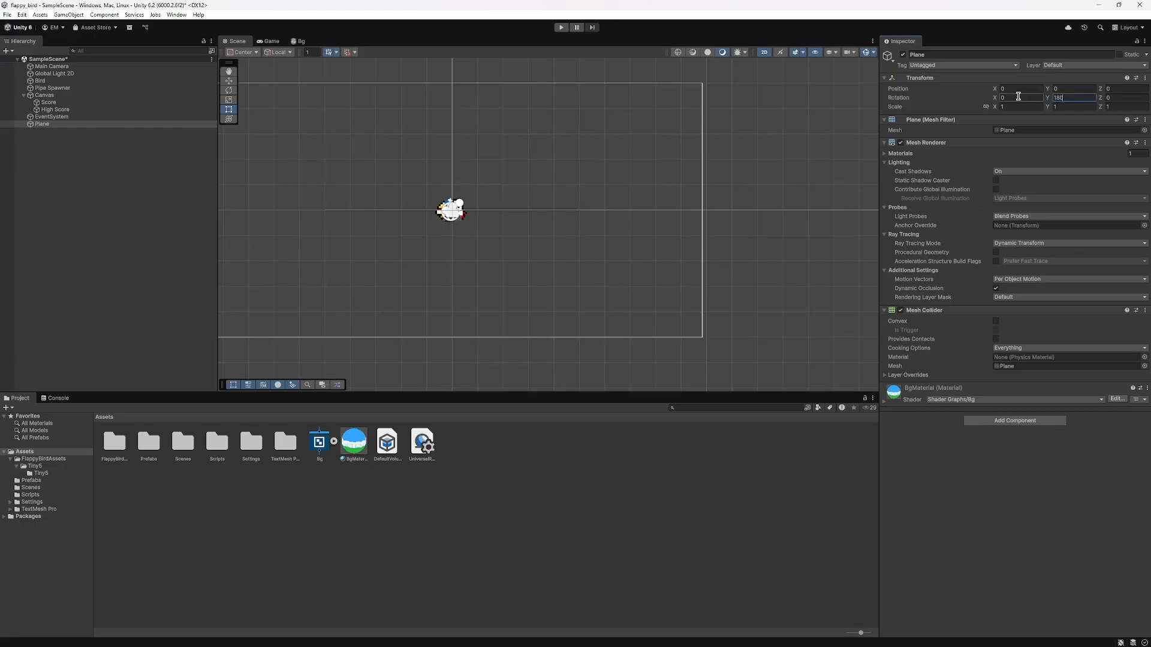
pyautogui.write('-270')
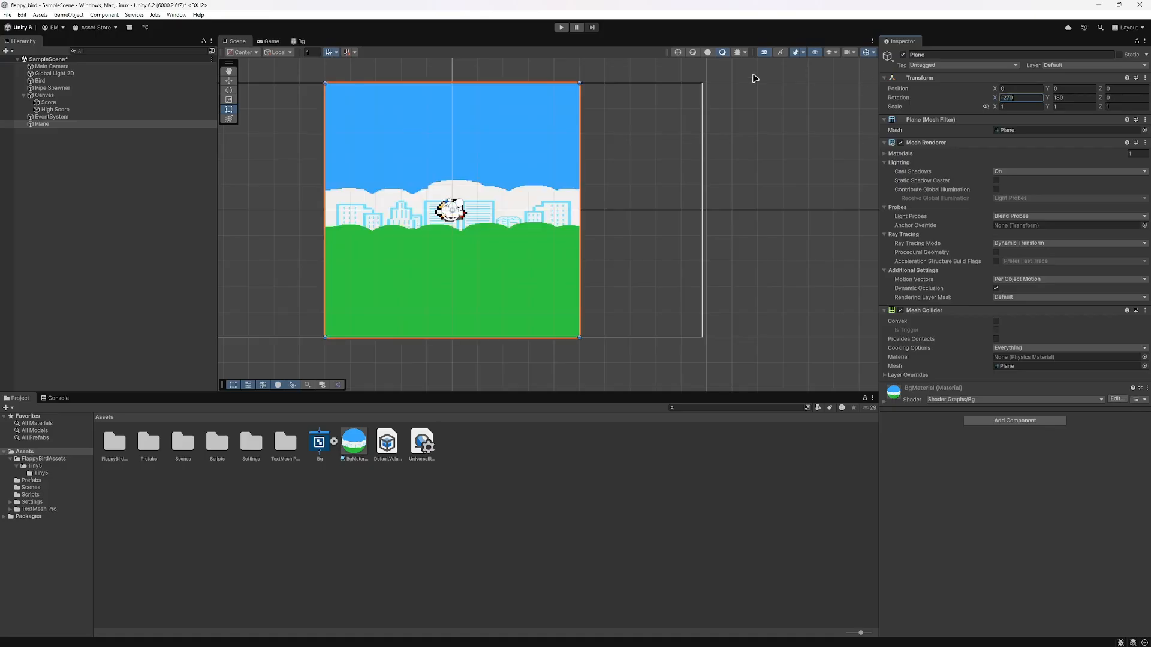
pyautogui.hotkey('ctrl', 's')
pyautogui.scroll(-6, 709, 155)
pyautogui.moveTo(709, 155); pyautogui.dragTo(699, 184, button='middle')
pyautogui.scroll(5, 568, 251)
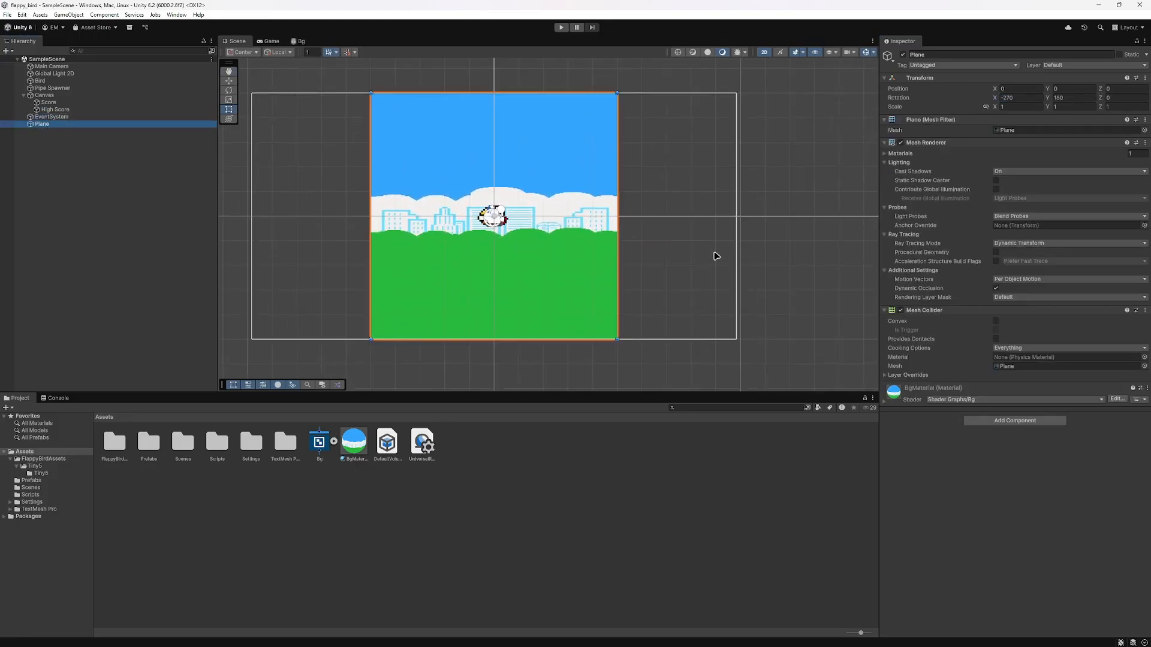
pyautogui.scroll(-2, 636, 247)
pyautogui.scroll(3, 637, 249)
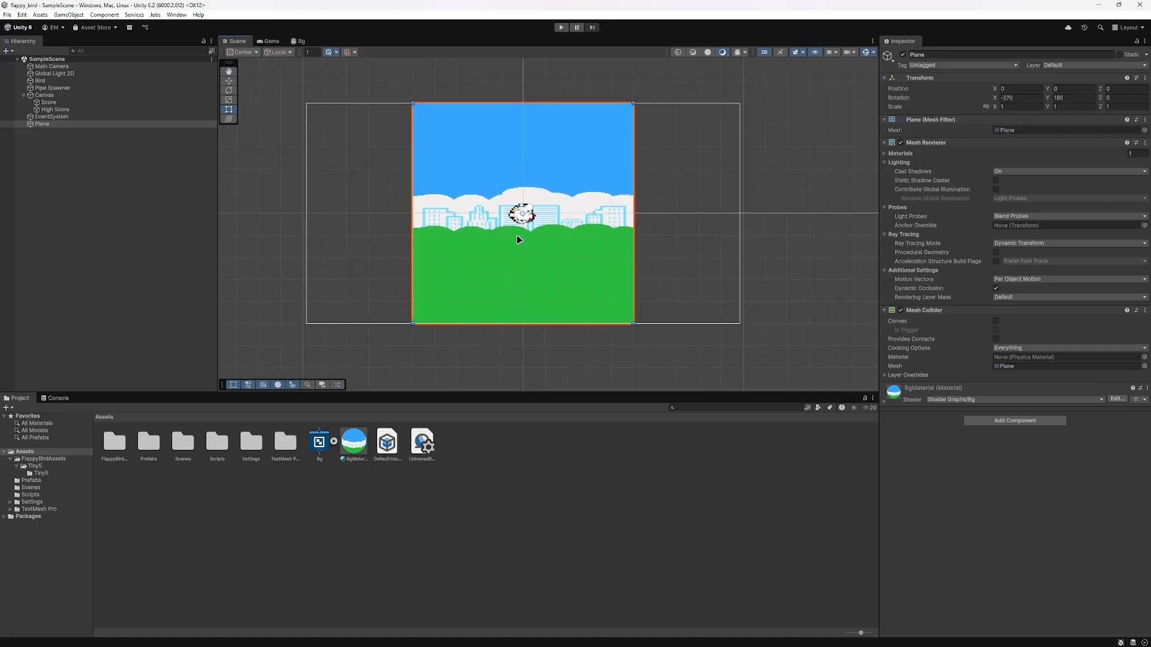
pyautogui.scroll(3, 486, 270)
pyautogui.scroll(-2, 570, 145)
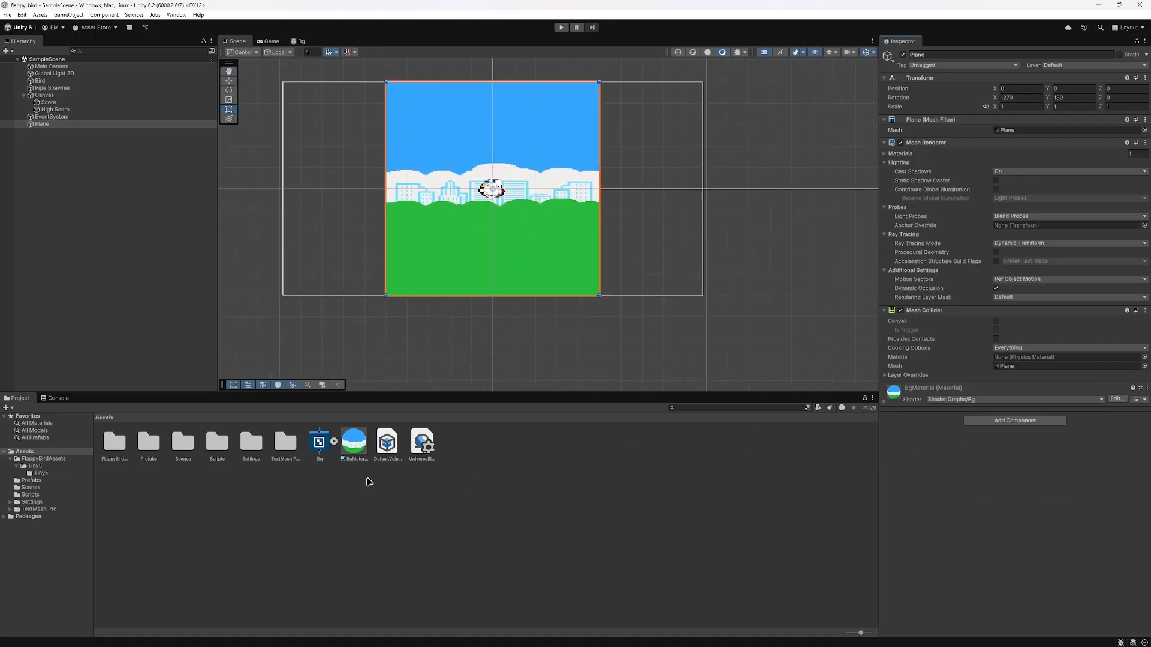
# Step: Play-test the game with the new background by flapping the bird through the pipes, and stop play mode
pyautogui.click(560, 28)
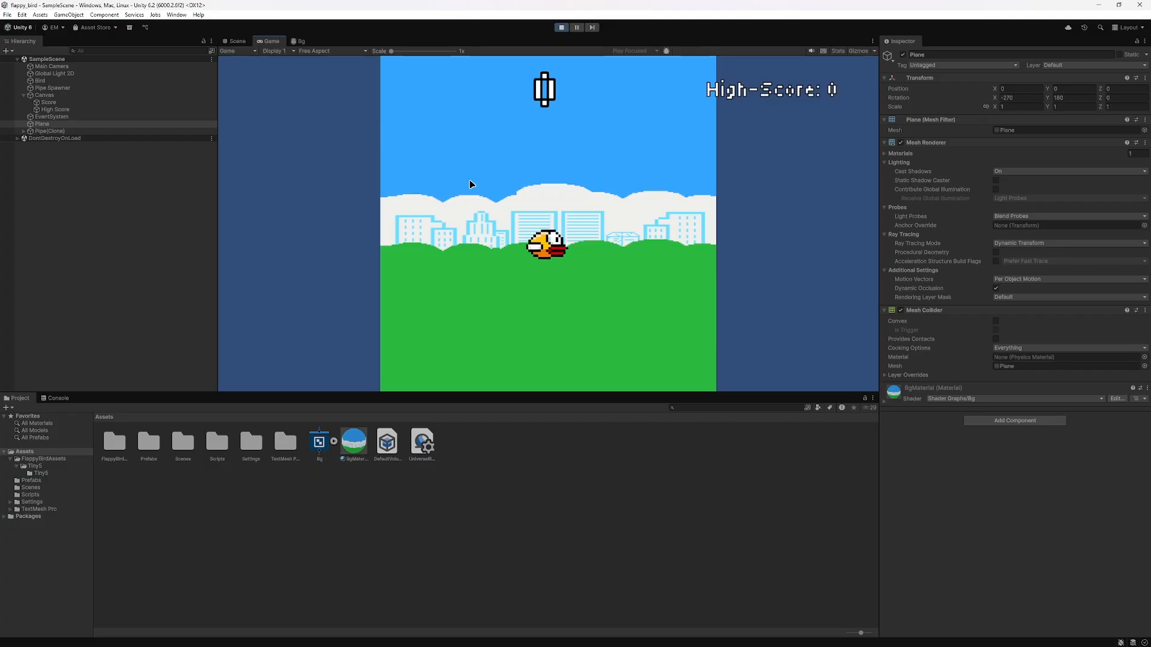
pyautogui.press('space')
pyautogui.press('space')
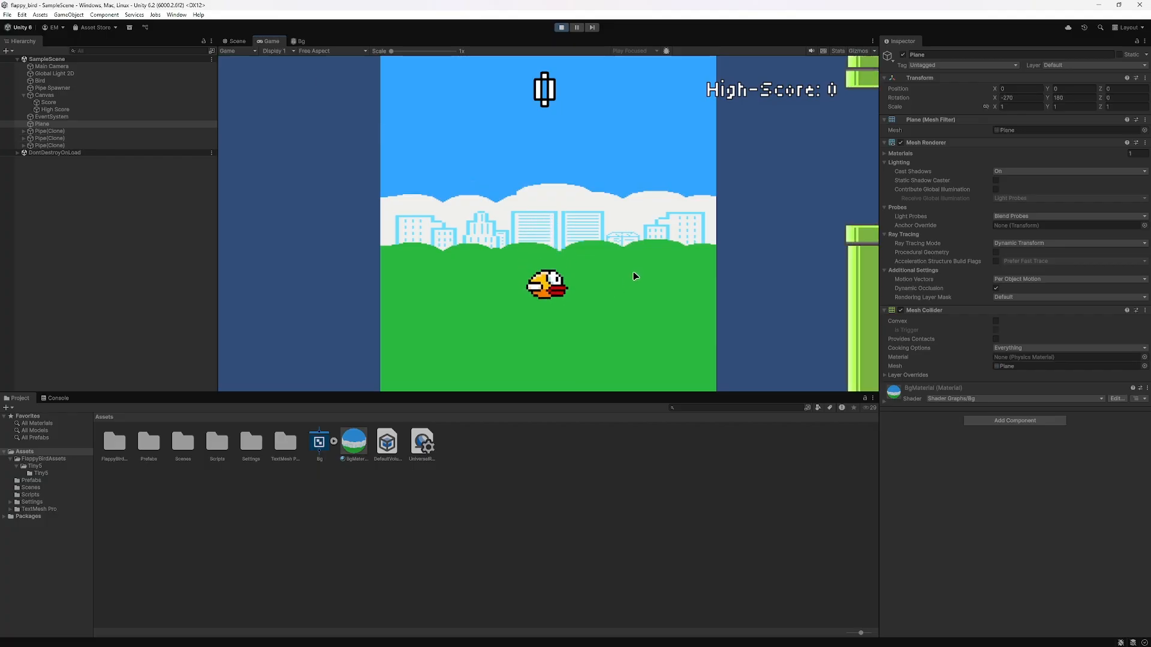
pyautogui.press('space')
pyautogui.press('space')
pyautogui.press('space')
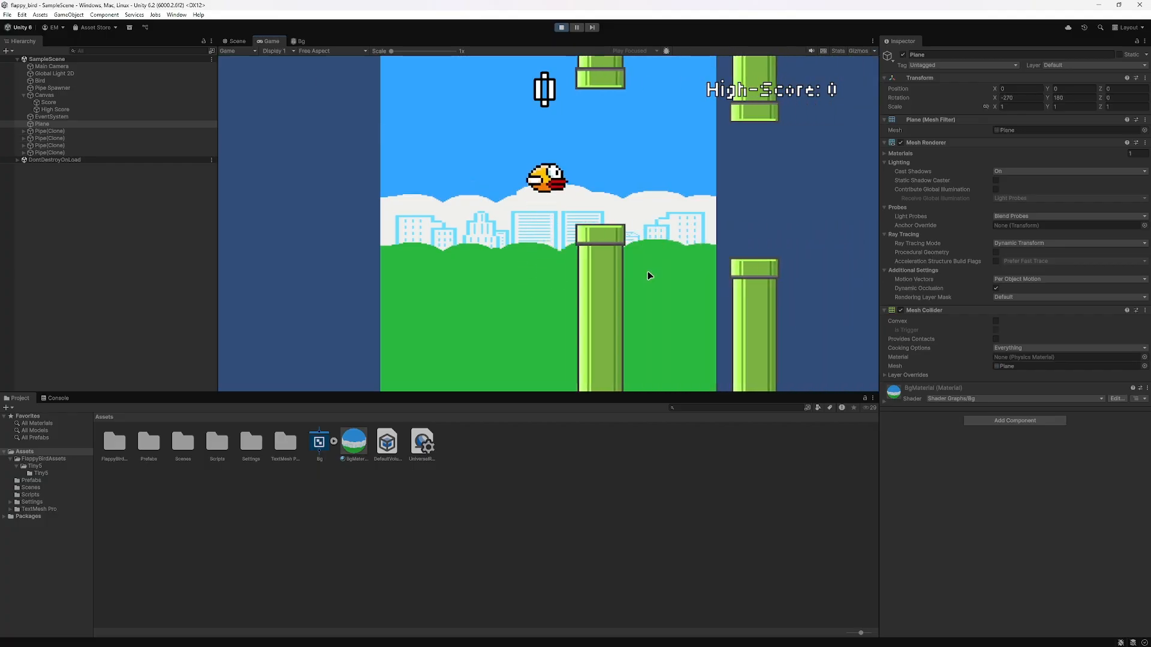
pyautogui.press('space')
pyautogui.press('space')
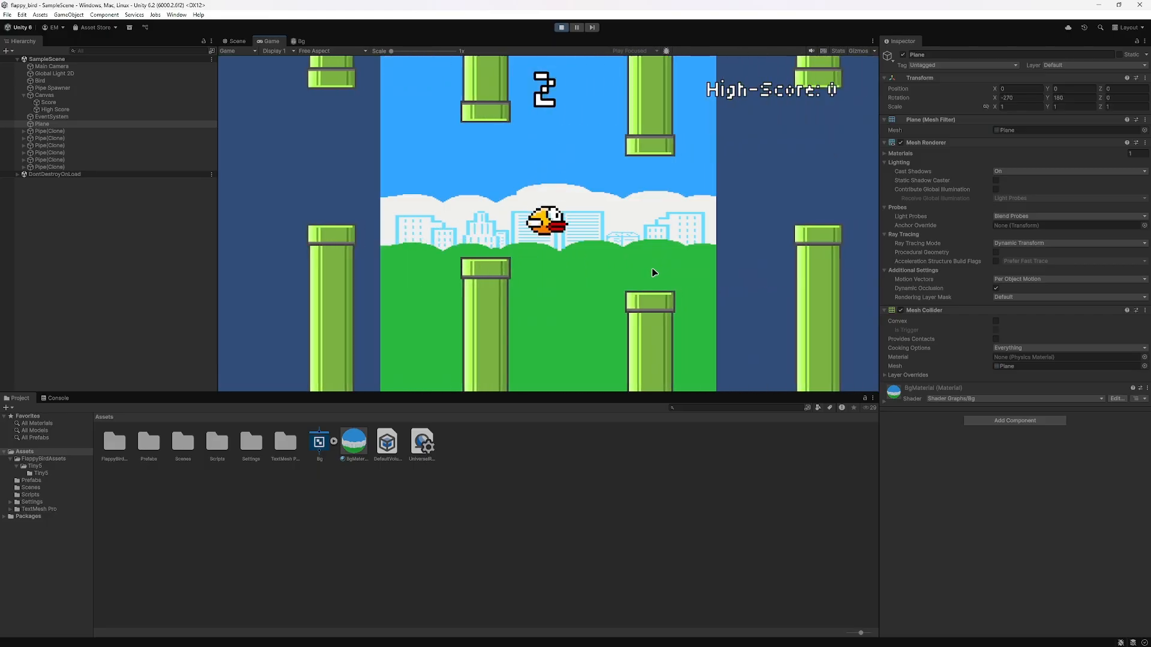
pyautogui.press('space')
pyautogui.click(561, 27)
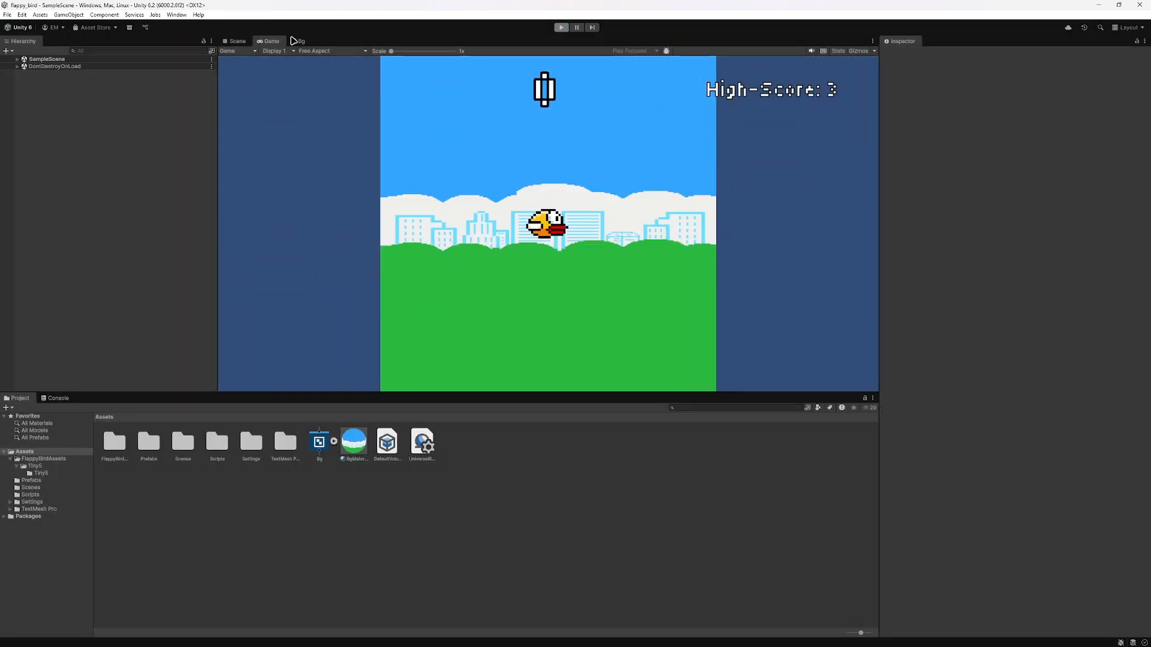
# Step: Stretch the plane vertically to a Z scale of about 1.72 and move it to a Y position of about -0.54
pyautogui.click(445, 214)
pyautogui.moveTo(384, 296); pyautogui.dragTo(516, 359)
pyautogui.press('t')
pyautogui.scroll(-1, 455, 321)
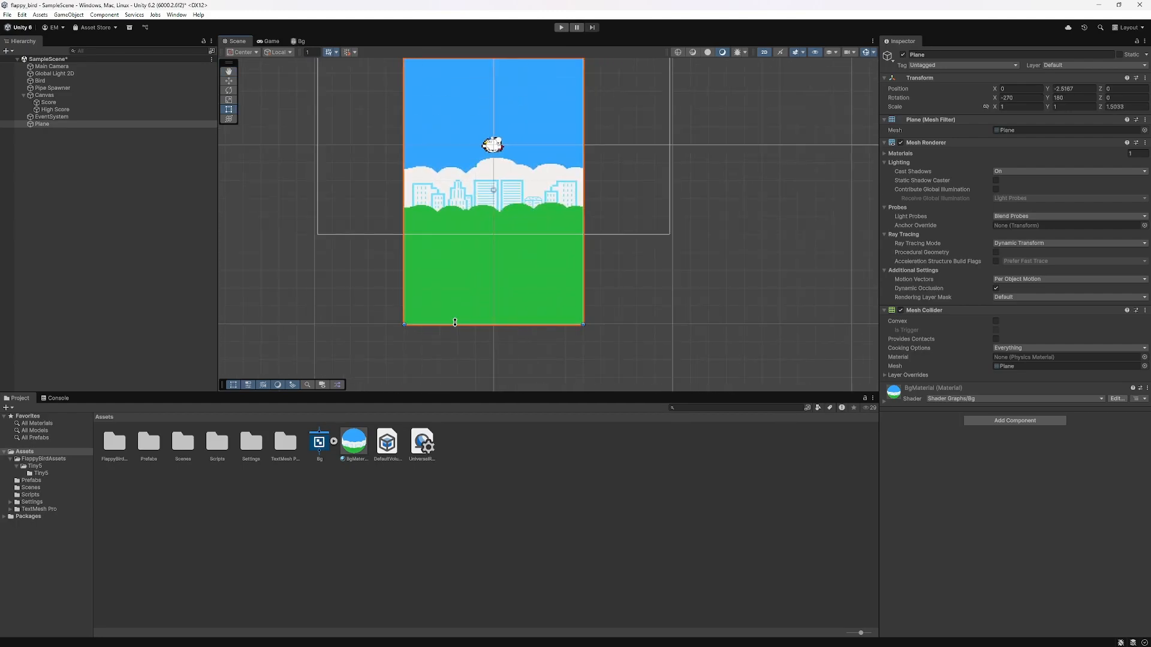
pyautogui.moveTo(448, 323); pyautogui.dragTo(453, 344)
pyautogui.scroll(-2, 477, 326)
pyautogui.moveTo(479, 323); pyautogui.dragTo(456, 367, button='middle')
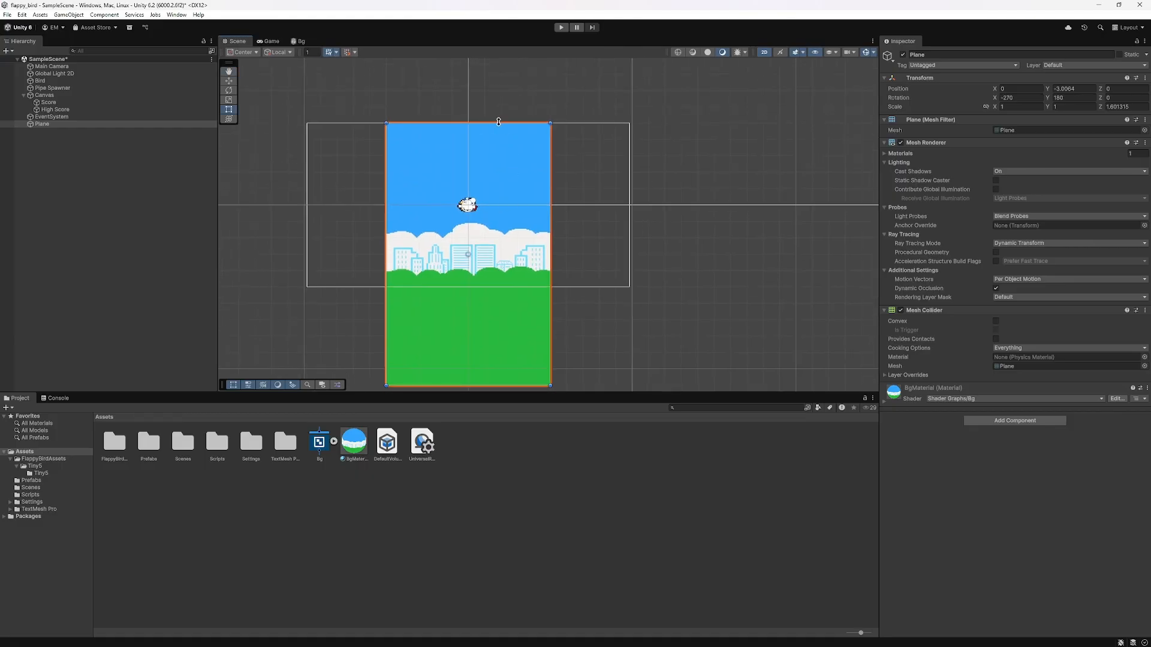
pyautogui.moveTo(499, 122); pyautogui.dragTo(498, 103)
pyautogui.moveTo(506, 180); pyautogui.dragTo(506, 149)
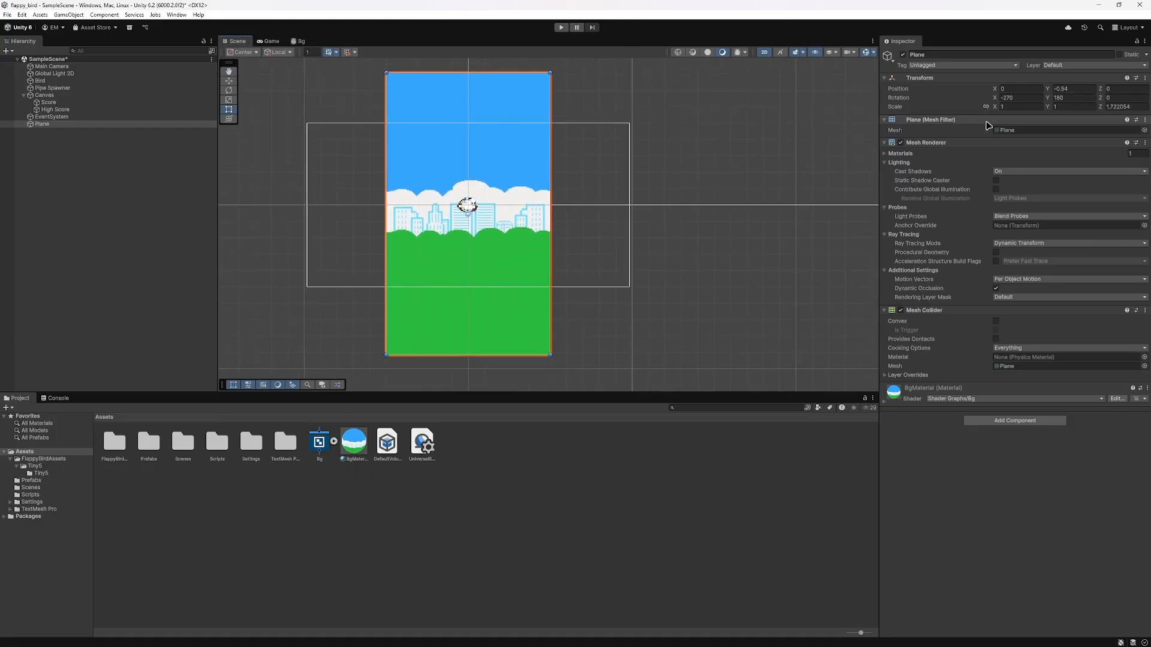
# Step: Widen the plane, trying an X scale of 2 and settling on 5
pyautogui.moveTo(995, 107); pyautogui.dragTo(1029, 103)
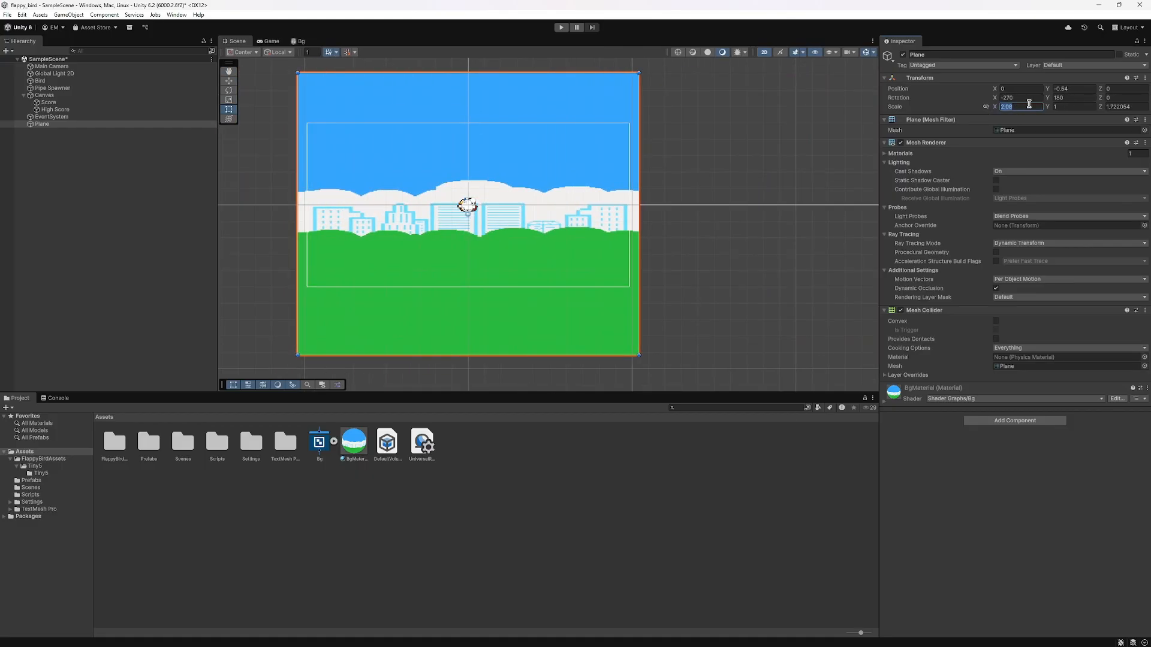
pyautogui.write('2')
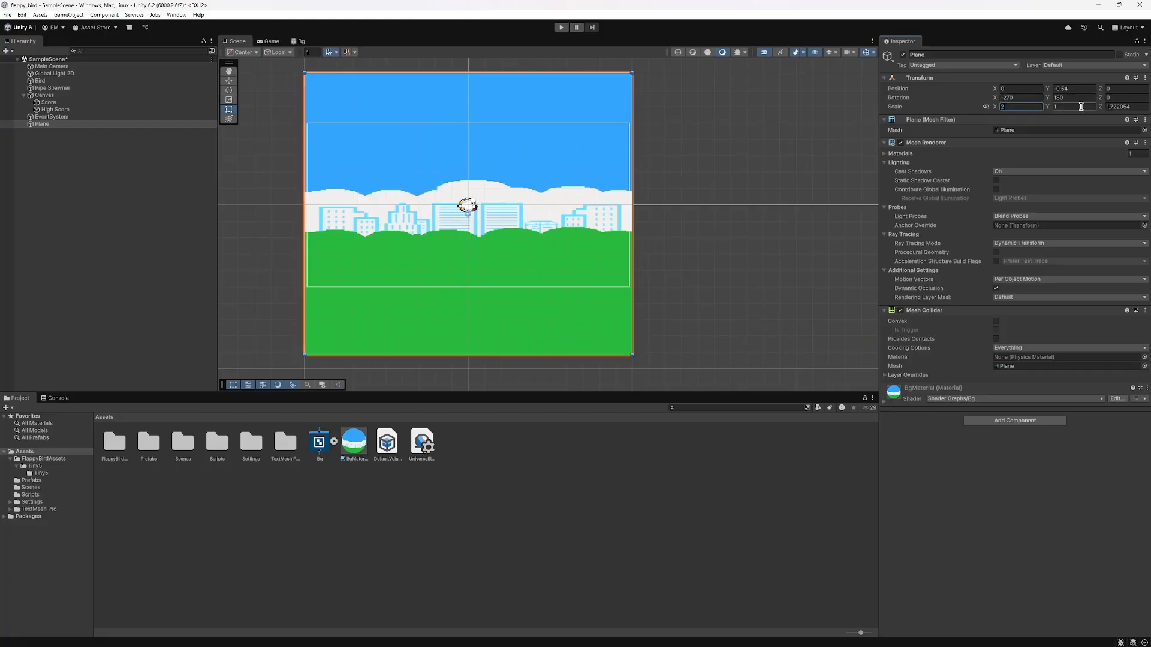
pyautogui.press('BackSpace')
pyautogui.write('5')
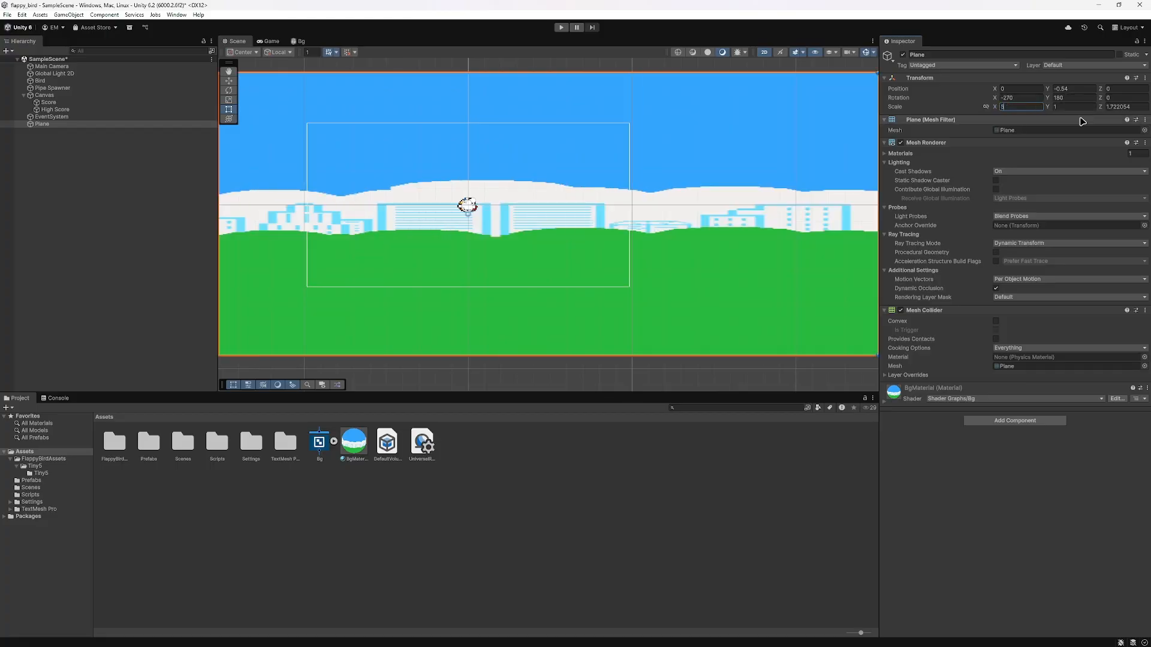
pyautogui.scroll(-5, 809, 154)
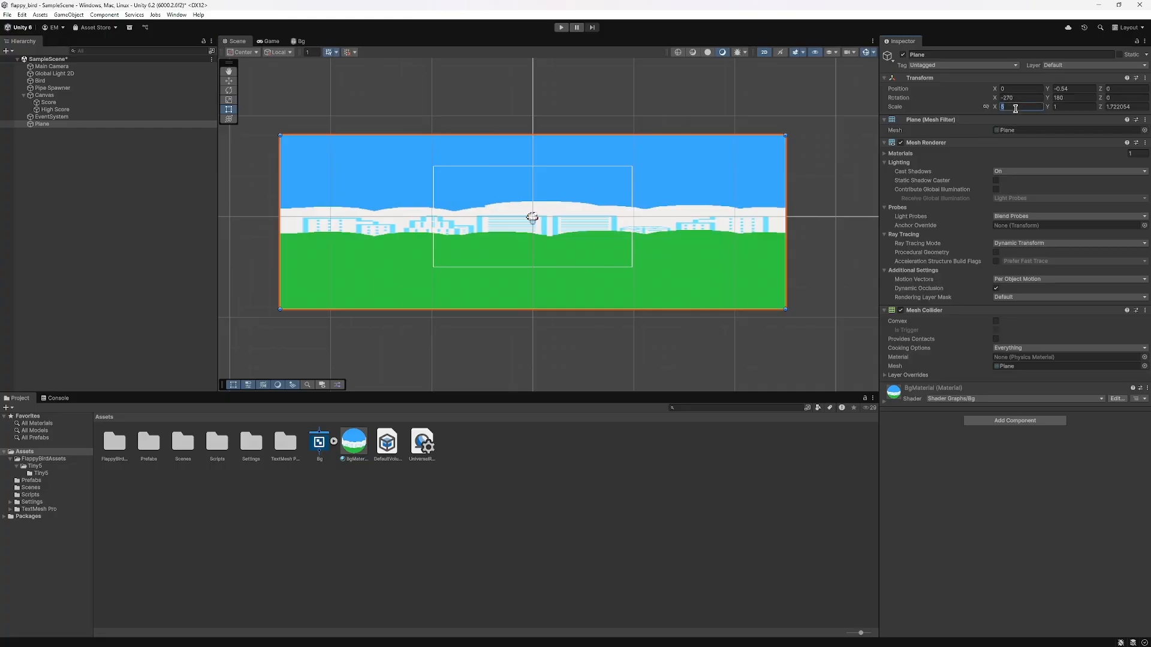
# Step: Set the plane's scale to 3 on X, 1 on Y and 5 on Z
pyautogui.write('3')
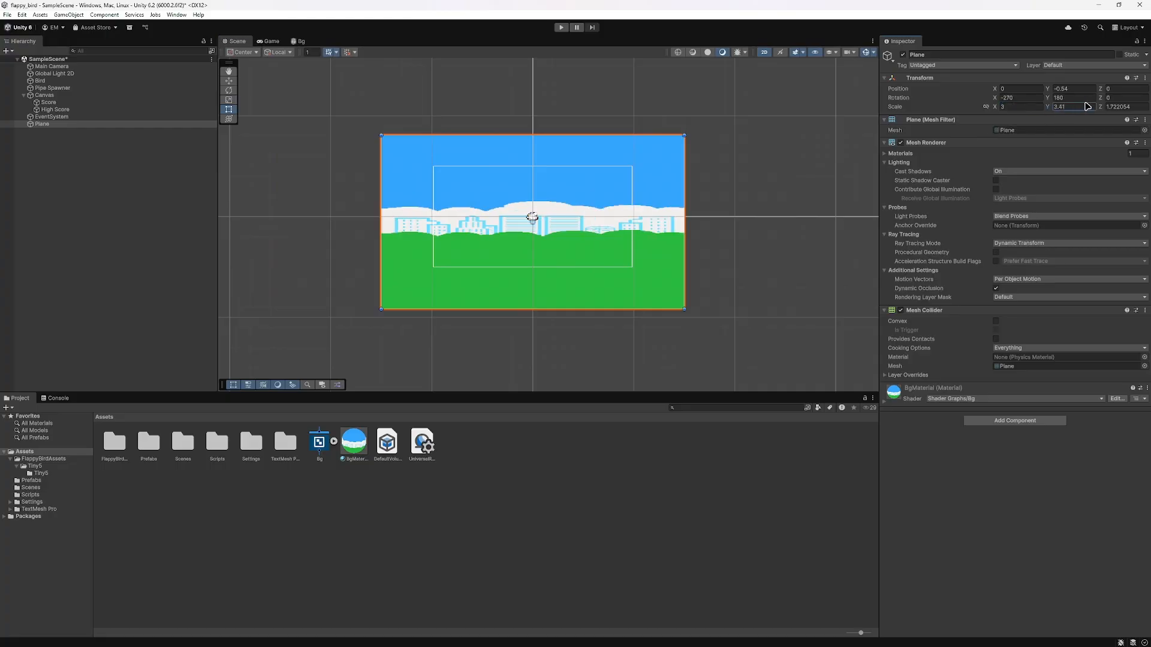
pyautogui.click(1087, 107)
pyautogui.write('1')
pyautogui.click(1080, 107)
pyautogui.write('5')
pyautogui.scroll(-5, 660, 208)
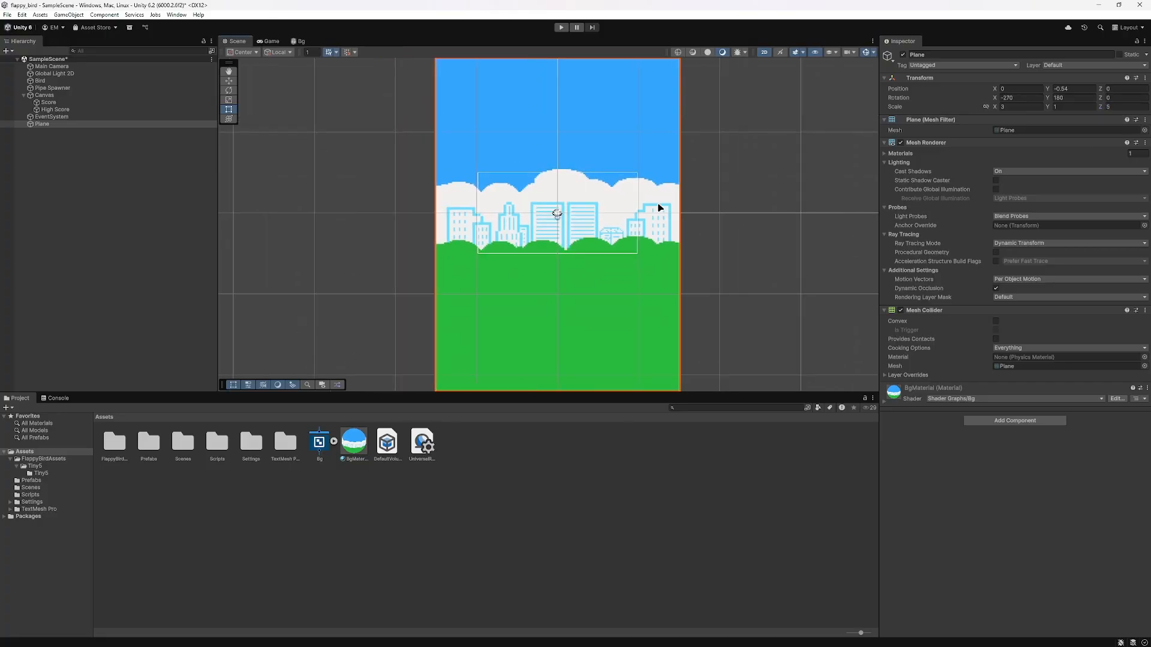
# Step: Lower the plane to a Y position of about -0.66 while checking its framing in the game view
pyautogui.moveTo(660, 208); pyautogui.dragTo(636, 231, button='middle')
pyautogui.scroll(8, 636, 231)
pyautogui.scroll(3, 509, 210)
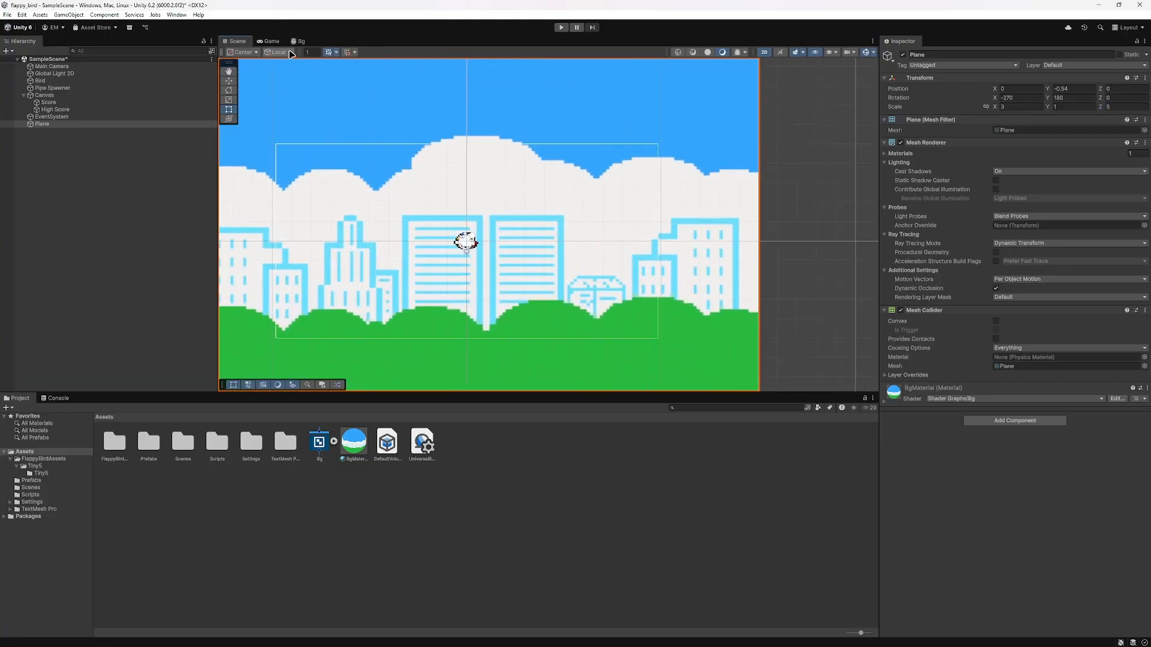
pyautogui.click(272, 41)
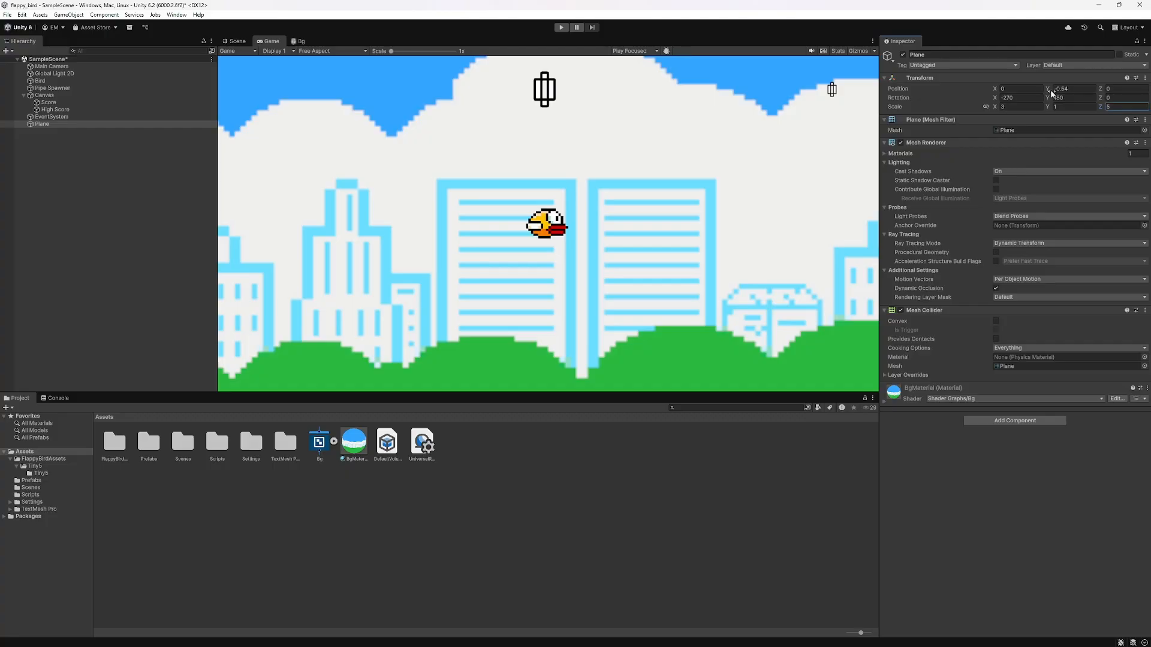
pyautogui.moveTo(1051, 93)
pyautogui.mouseDown()
pyautogui.moveTo(1073, 94)
pyautogui.moveTo(1032, 99)
pyautogui.moveTo(1052, 94)
pyautogui.mouseUp()
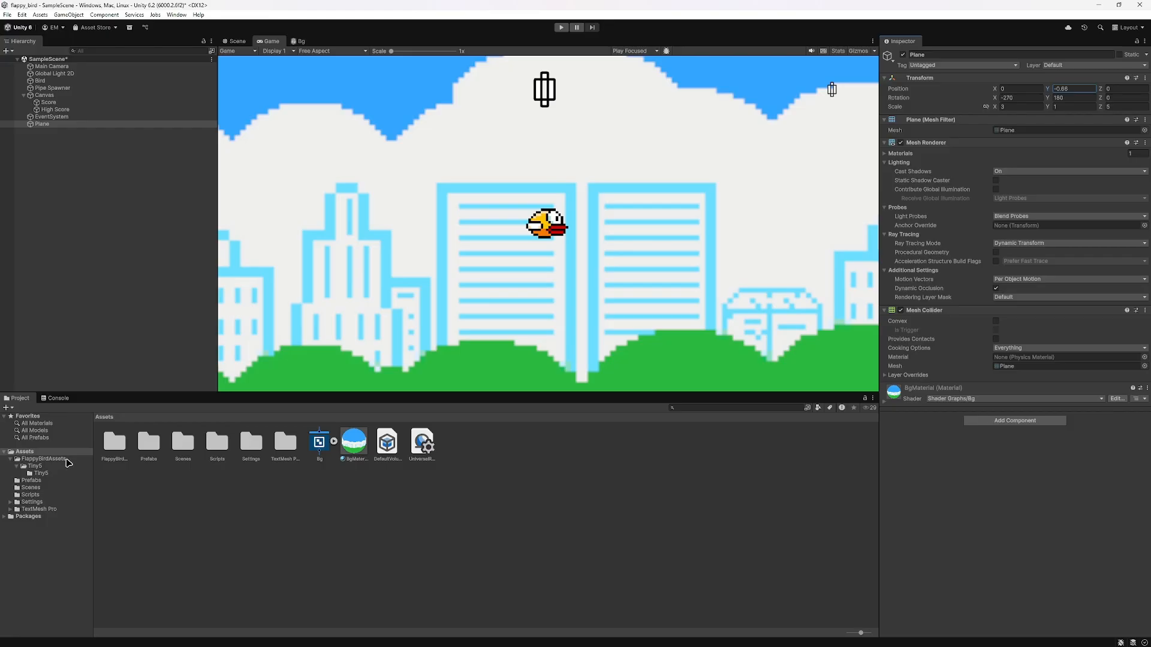
# Step: Set the Background texture in FlappyBirdAssets to Single sprite mode, Repeat wrap mode and Point (no filter) filtering, and apply the import settings
pyautogui.click(58, 459)
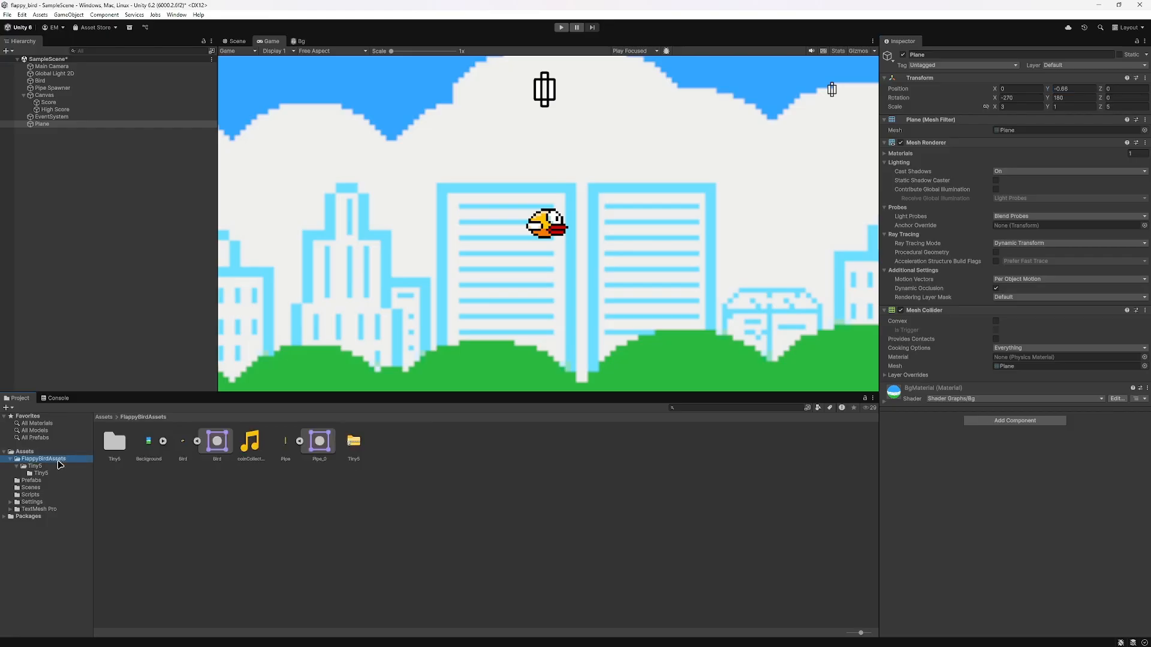
pyautogui.click(159, 453)
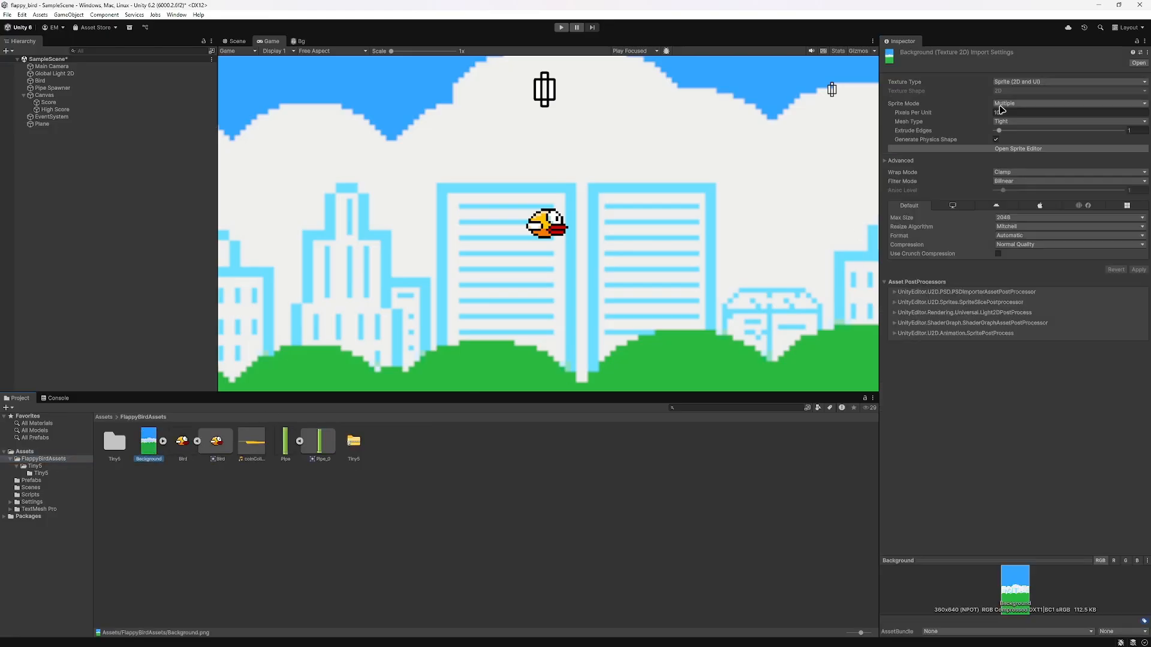
pyautogui.click(1001, 103)
pyautogui.click(1016, 114)
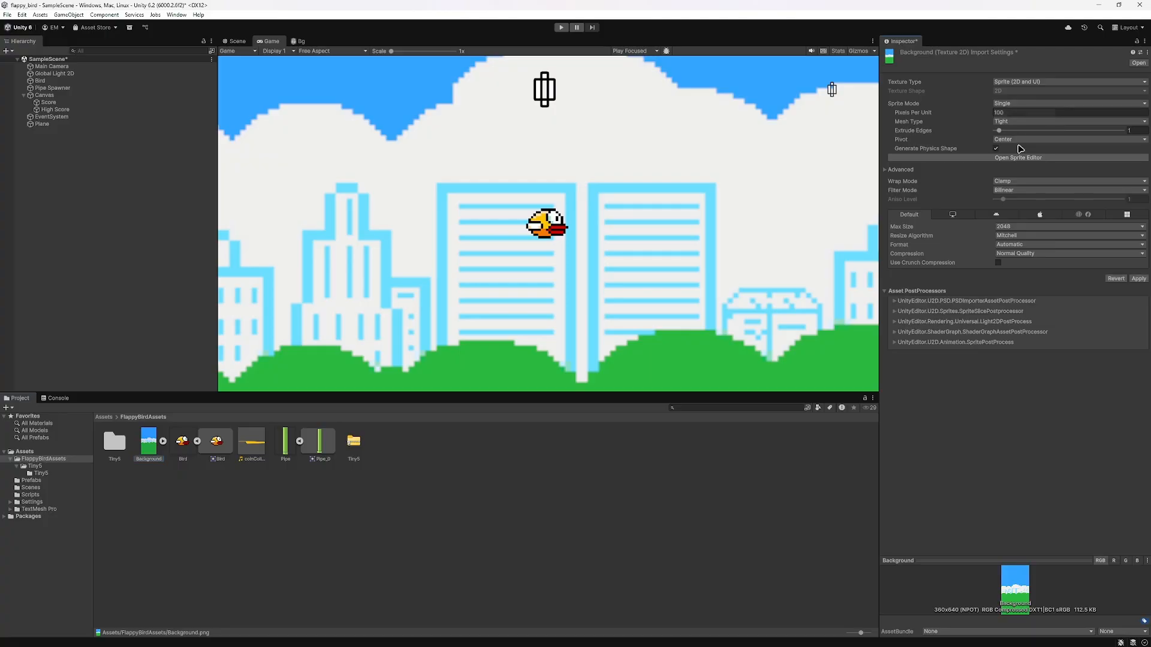
pyautogui.click(1009, 183)
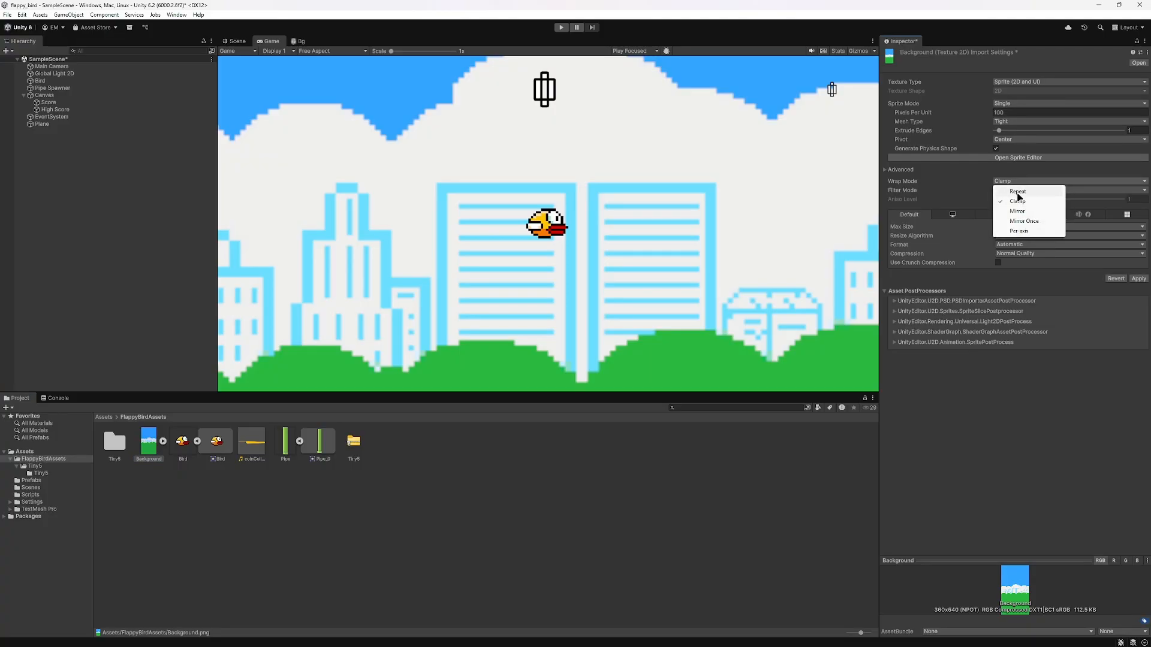
pyautogui.click(1019, 192)
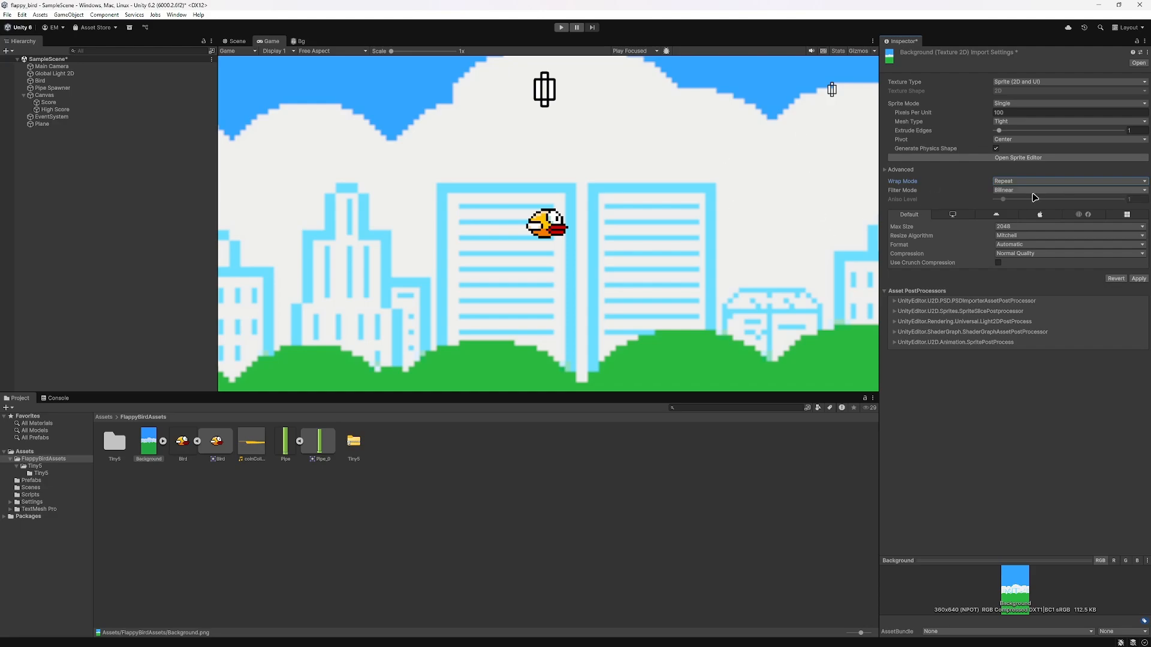
pyautogui.click(1008, 192)
pyautogui.click(1019, 202)
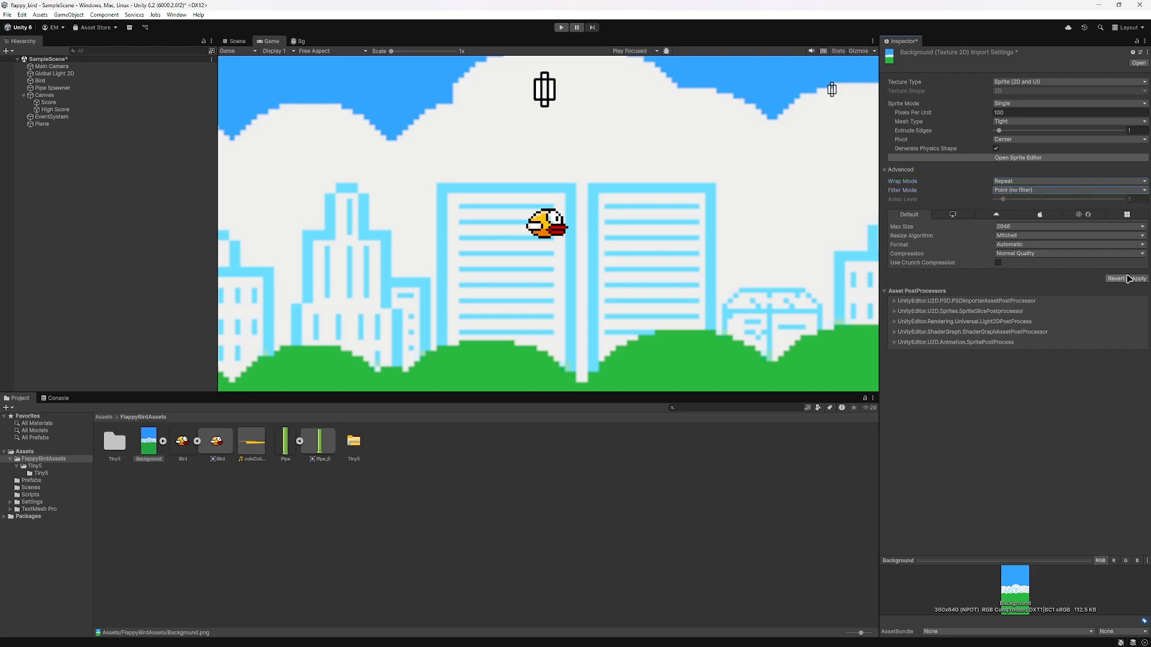
pyautogui.click(1138, 280)
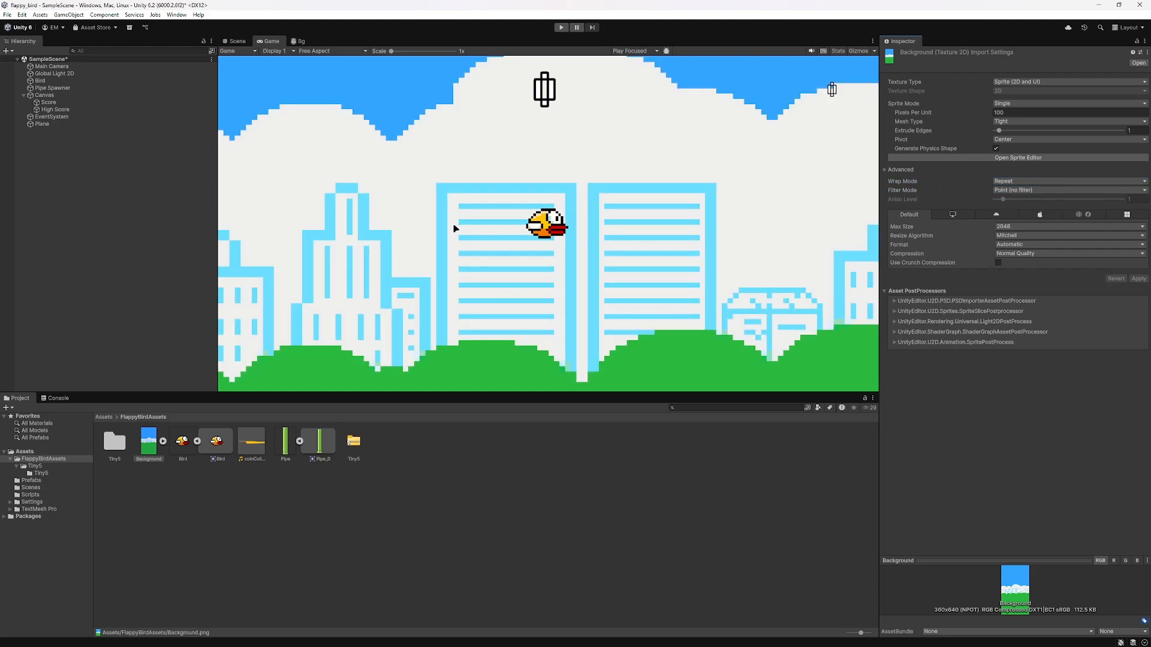
# Step: Check the background in the scene view, and examine the Tiling And Offset node's offset input in the Bg shader graph
pyautogui.click(235, 40)
pyautogui.scroll(-4, 566, 153)
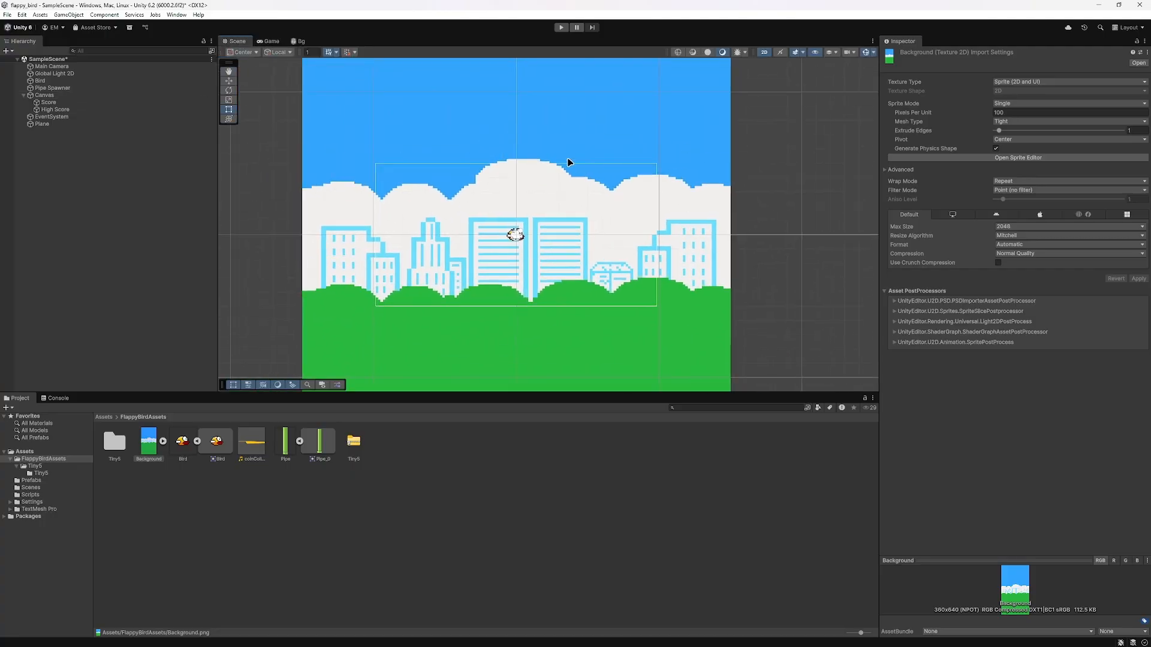
pyautogui.click(570, 163)
pyautogui.scroll(-3, 568, 150)
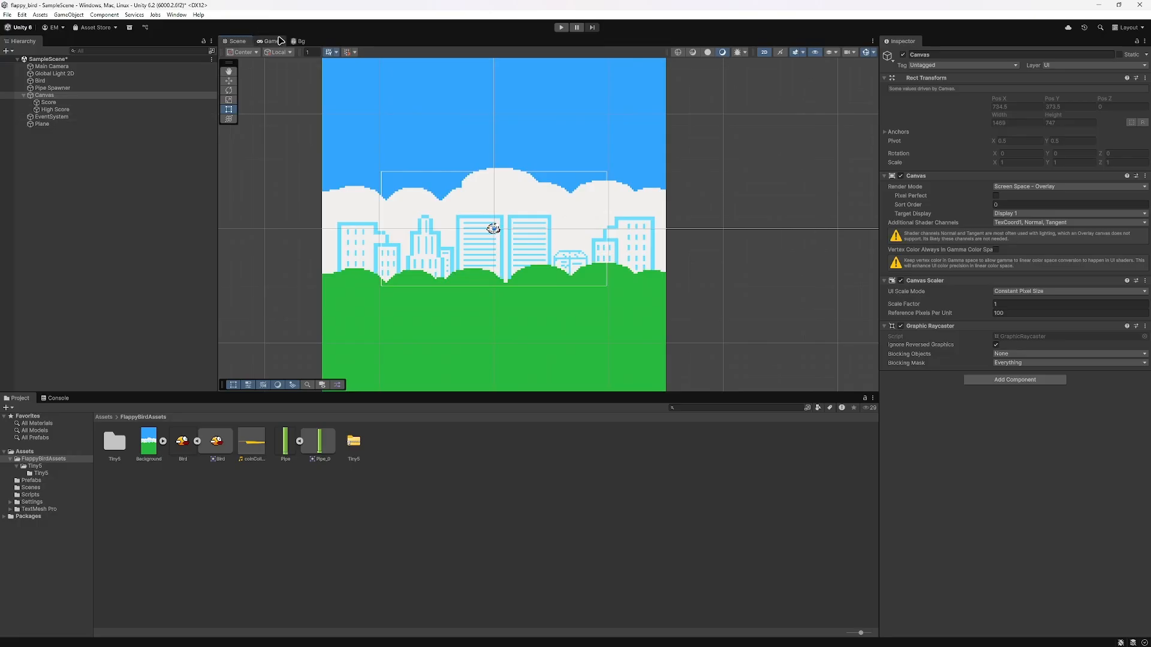
pyautogui.click(300, 41)
pyautogui.moveTo(458, 297); pyautogui.dragTo(546, 276, button='middle')
pyautogui.scroll(3, 529, 270)
pyautogui.scroll(-1, 490, 209)
pyautogui.moveTo(490, 209); pyautogui.dragTo(531, 242, button='middle')
pyautogui.scroll(-6, 529, 242)
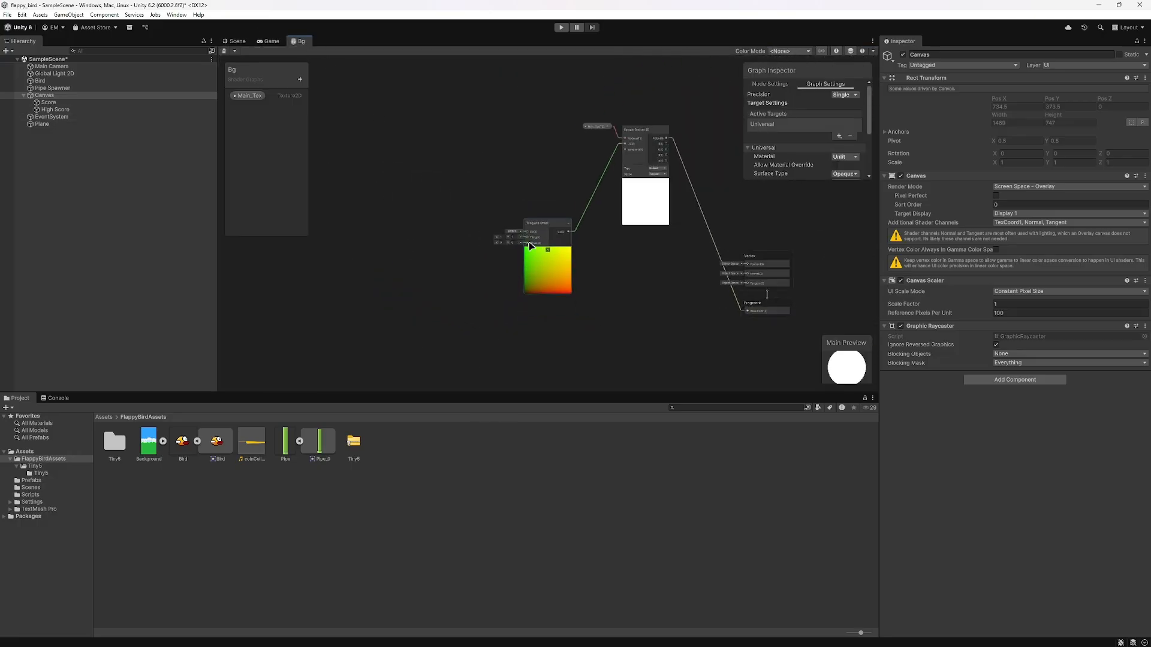
pyautogui.scroll(7, 527, 242)
pyautogui.scroll(1, 459, 241)
pyautogui.scroll(-5, 449, 258)
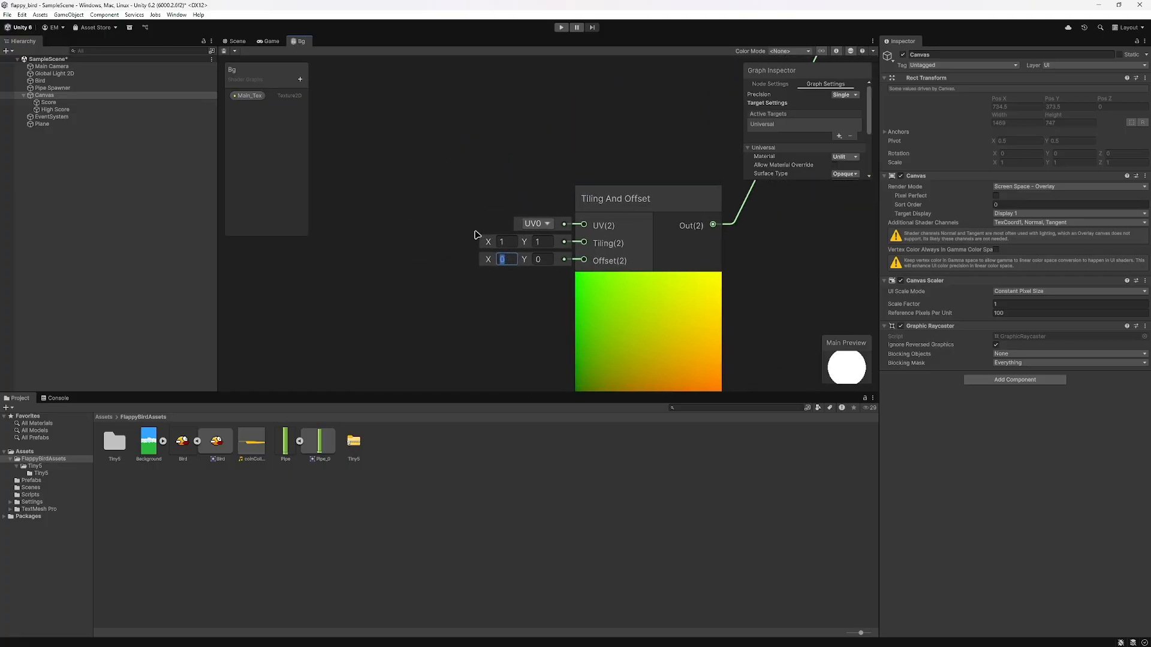
pyautogui.scroll(2, 558, 238)
# Step: Add a Time node to the Bg shader graph and place it well before the Tiling And Offset node
pyautogui.rightClick(398, 135)
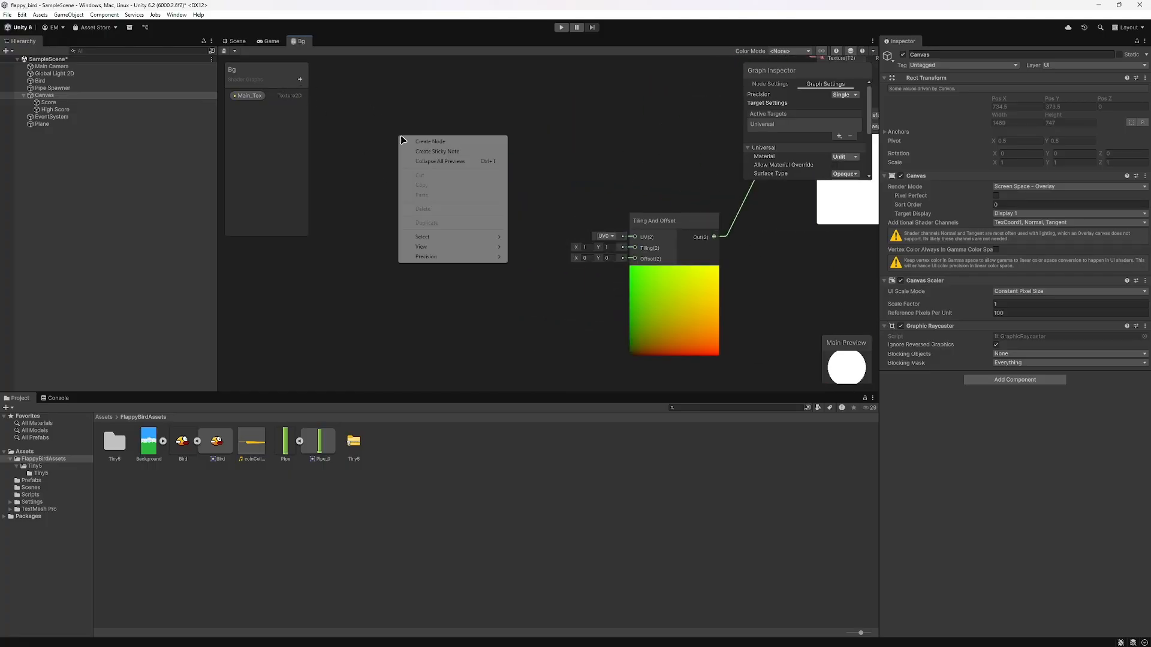
pyautogui.click(443, 142)
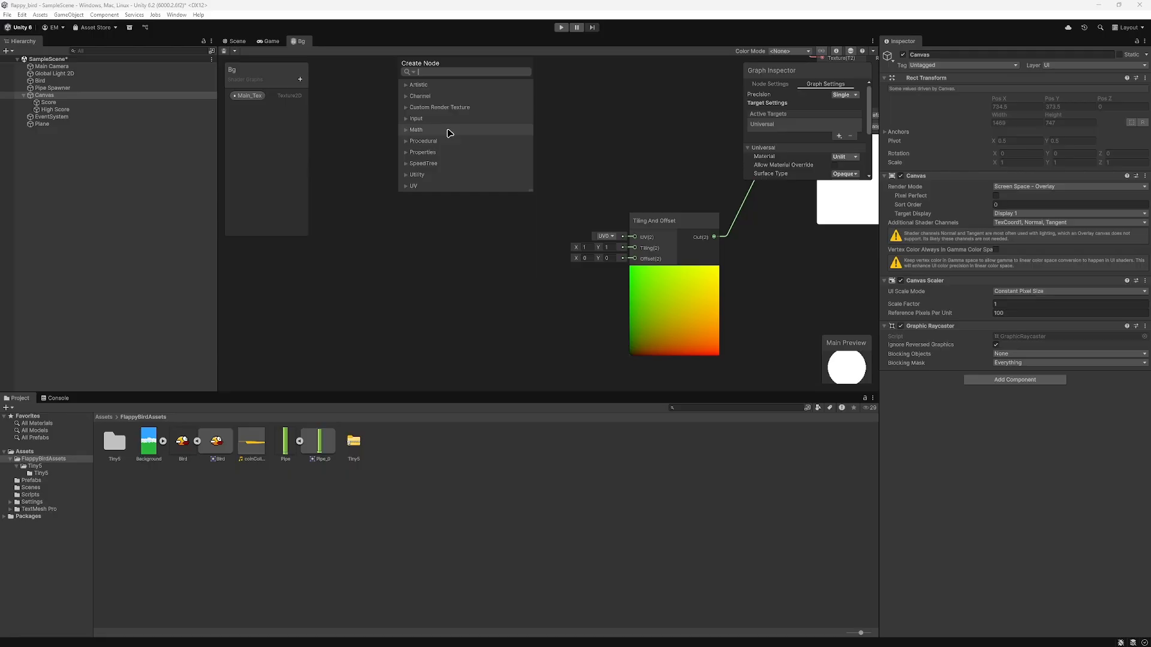
pyautogui.write('time')
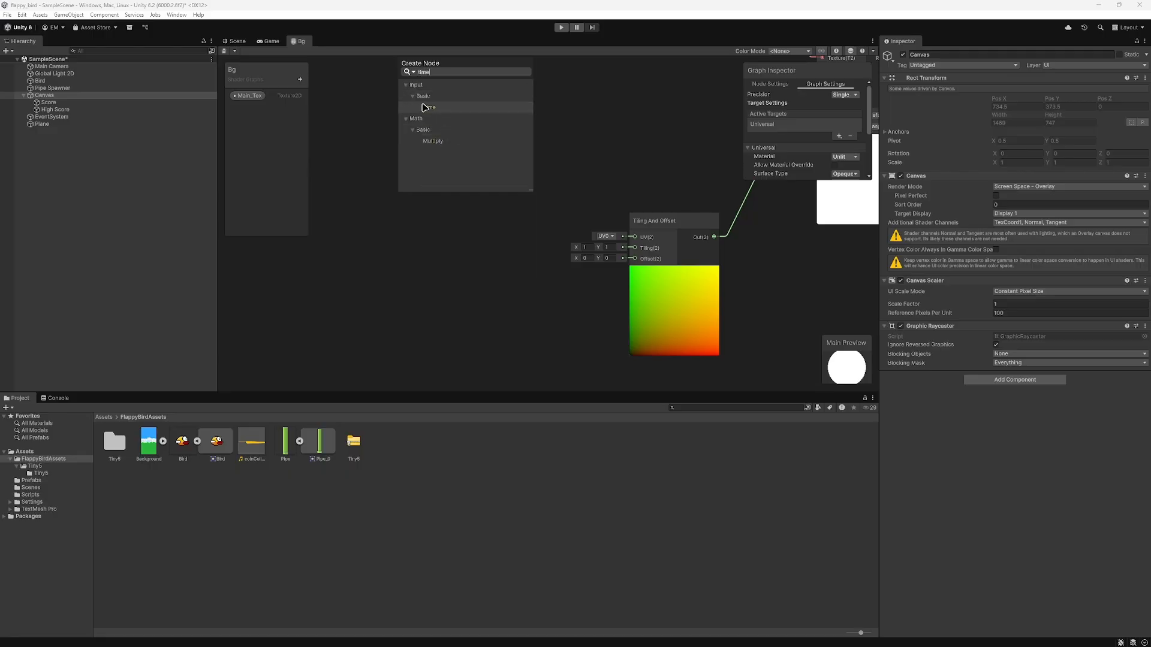
pyautogui.doubleClick(424, 107)
pyautogui.moveTo(430, 159); pyautogui.dragTo(318, 260)
# Step: Add a Vector 2 node and place it between the Time and Tiling And Offset nodes
pyautogui.rightClick(430, 181)
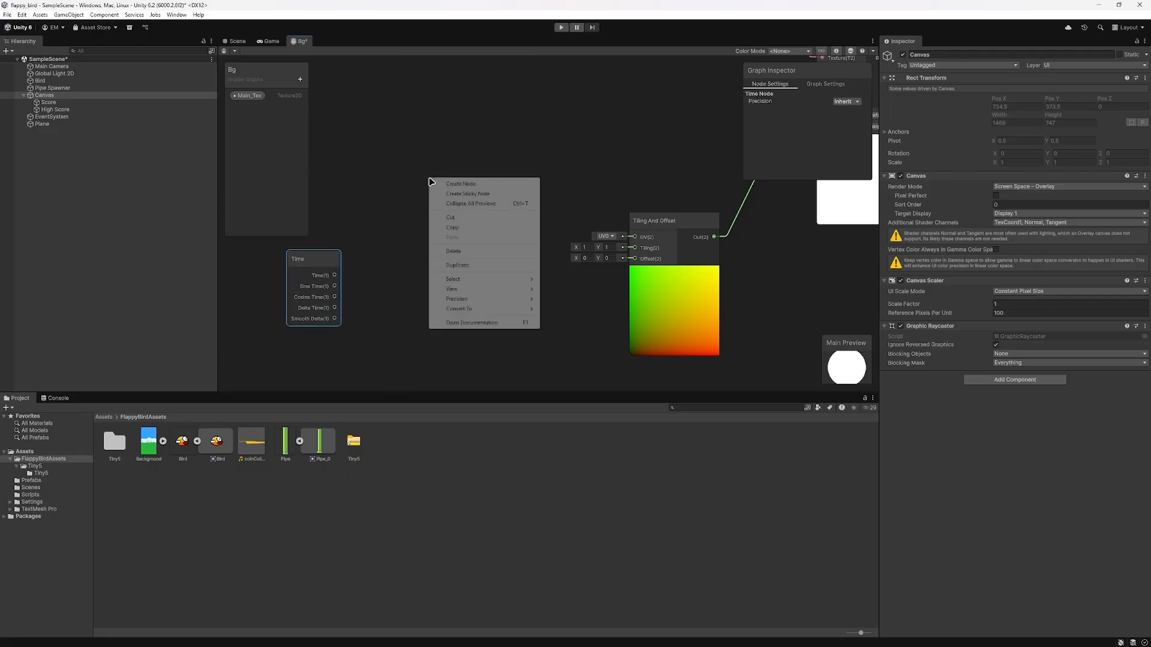
pyautogui.click(469, 186)
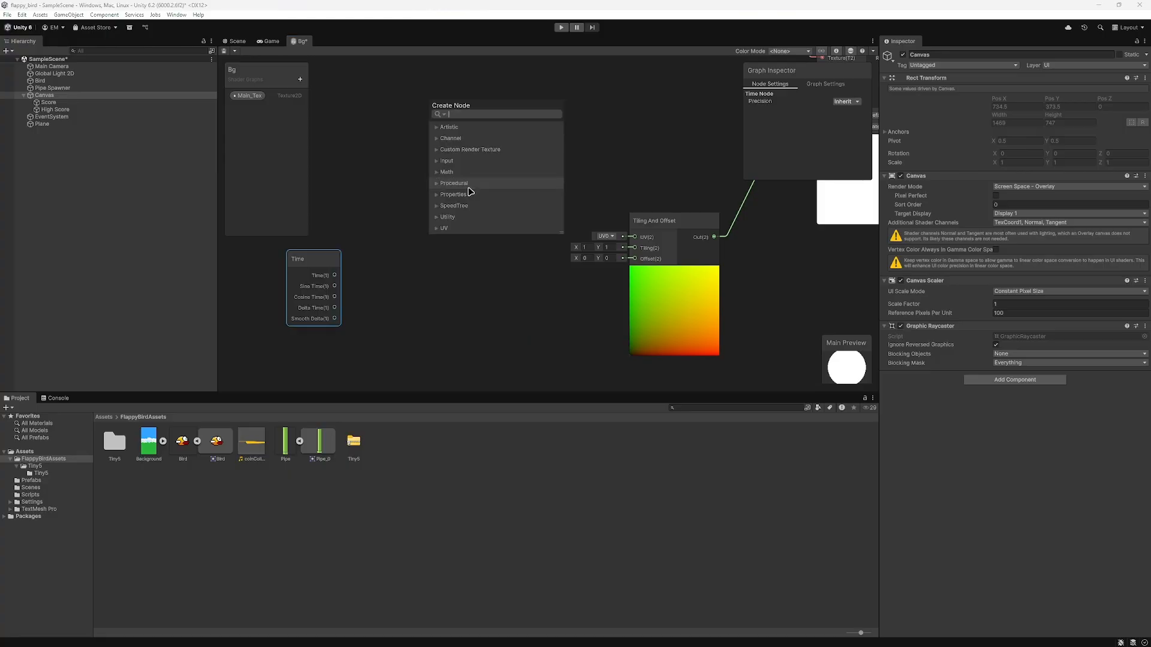
pyautogui.write('vec')
pyautogui.doubleClick(474, 162)
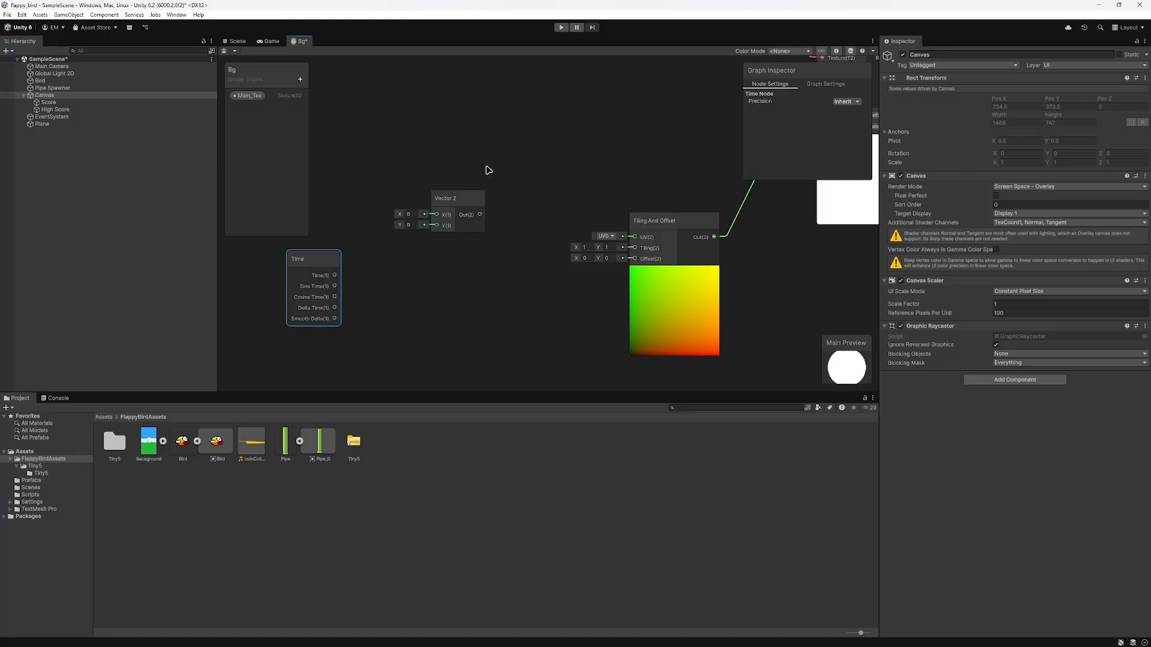
pyautogui.moveTo(458, 203); pyautogui.dragTo(470, 264)
# Step: Connect Time to the Vector 2 node's X input and its output to the Offset of Tiling And Offset, and save the graph
pyautogui.moveTo(334, 276); pyautogui.dragTo(380, 276)
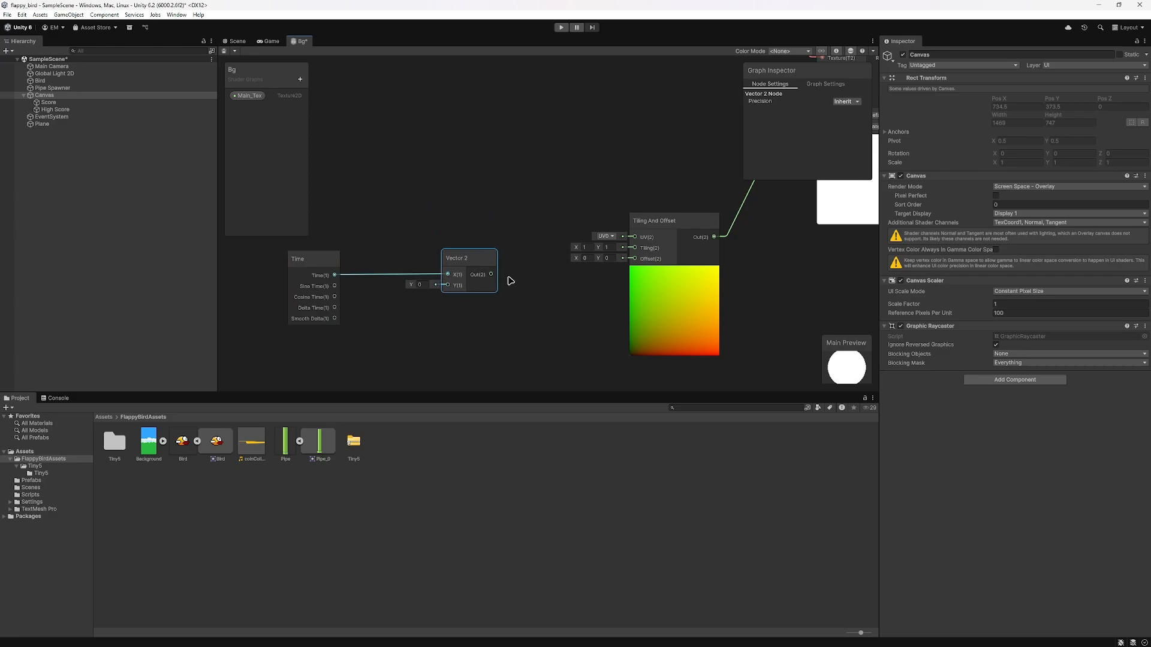
pyautogui.moveTo(491, 276); pyautogui.dragTo(639, 260)
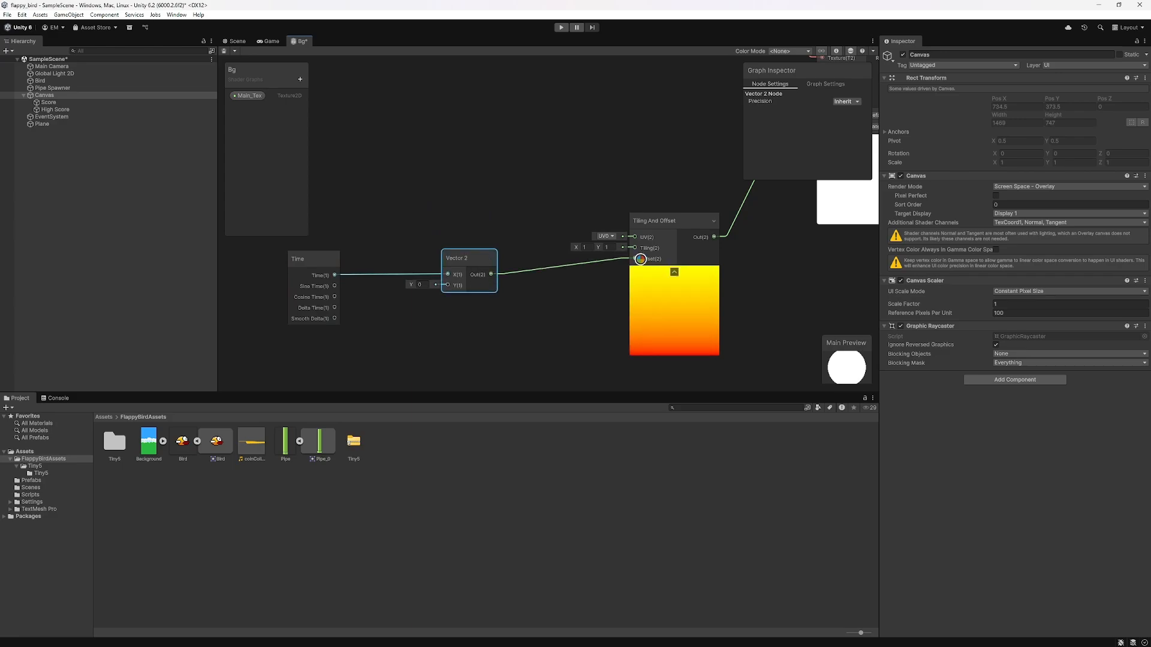
pyautogui.scroll(-4, 639, 259)
# Step: Play-test the game with the scrolling background by flapping the bird through the pipes, and stop play mode
pyautogui.click(562, 27)
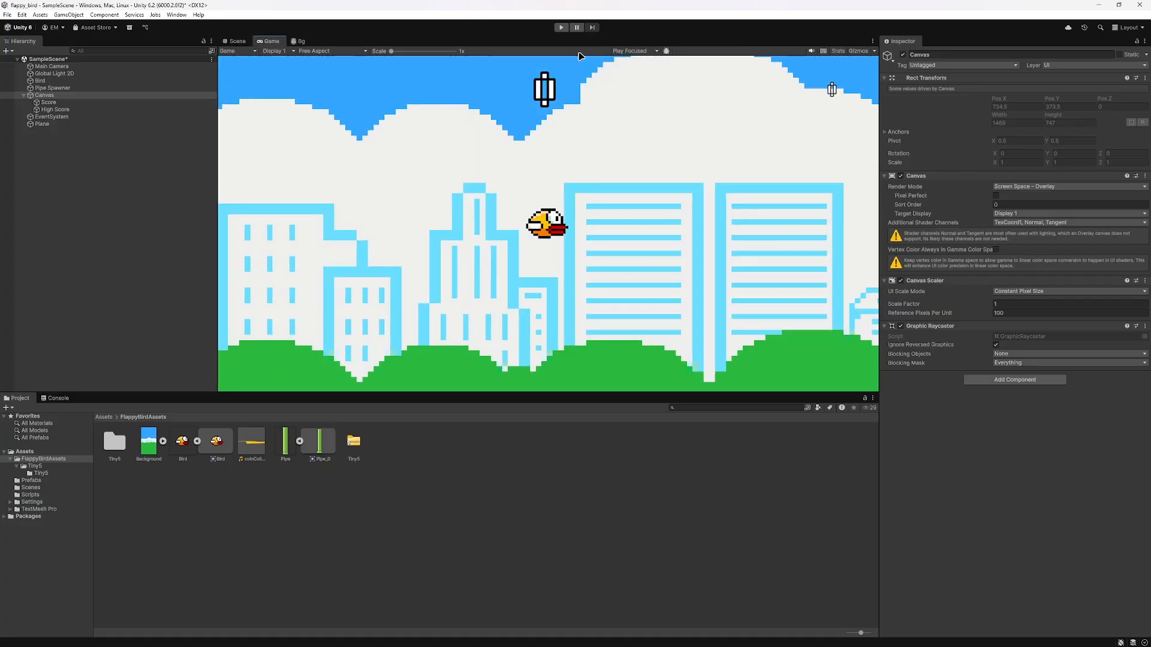
pyautogui.click(561, 27)
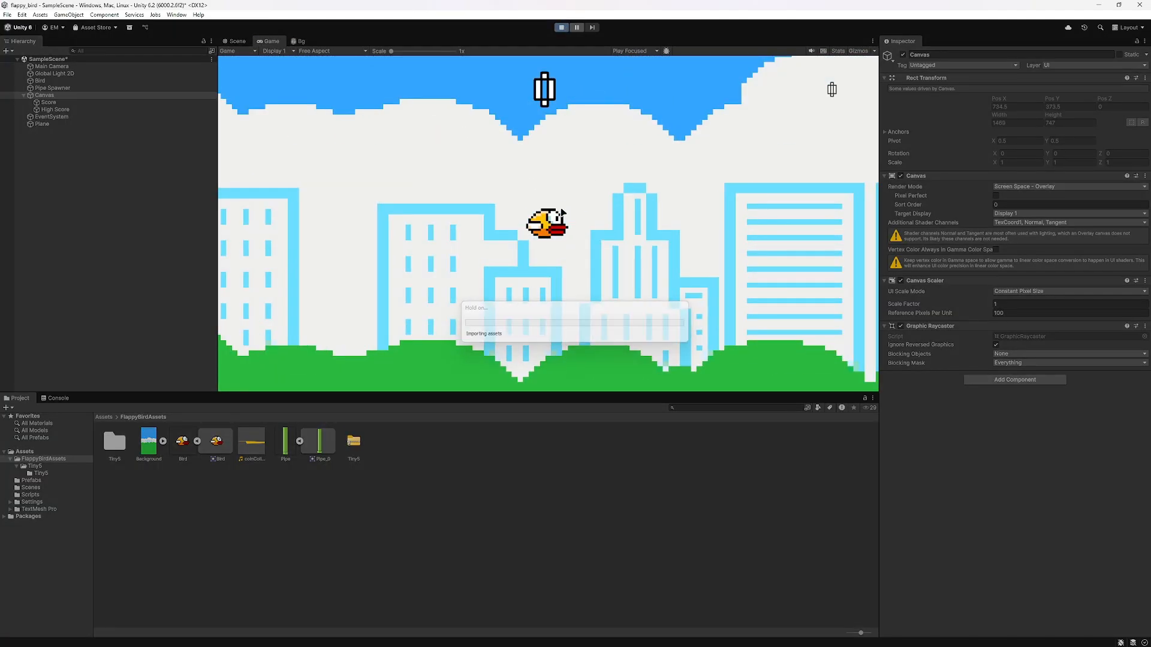
pyautogui.click(610, 233)
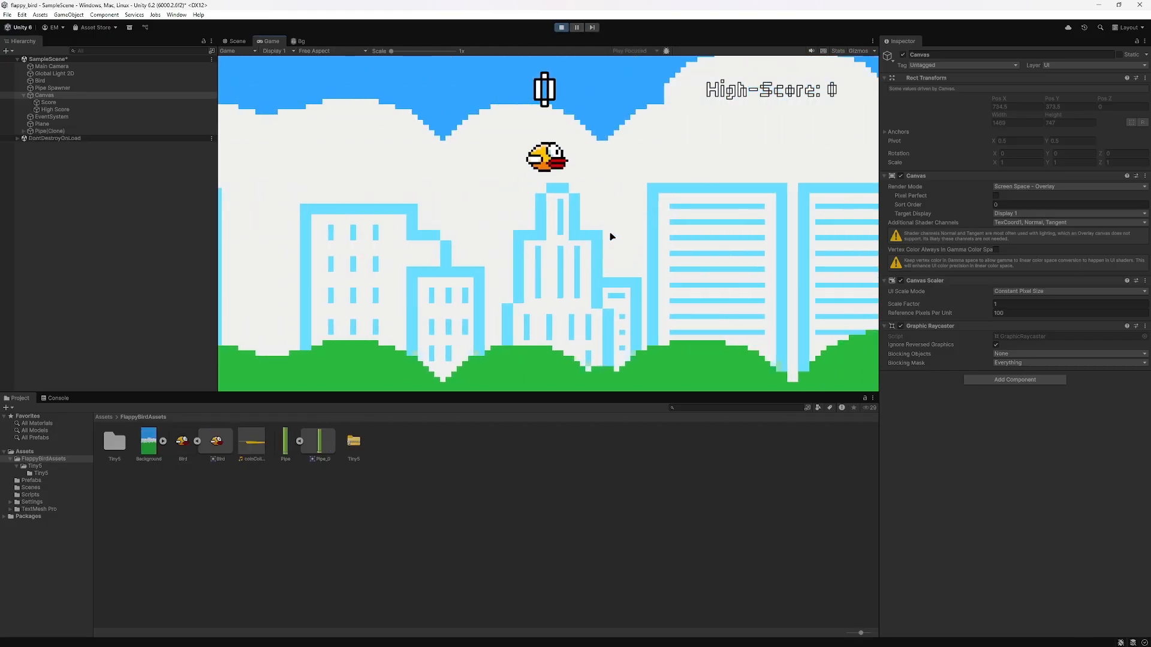
pyautogui.click(611, 232)
pyautogui.click(612, 236)
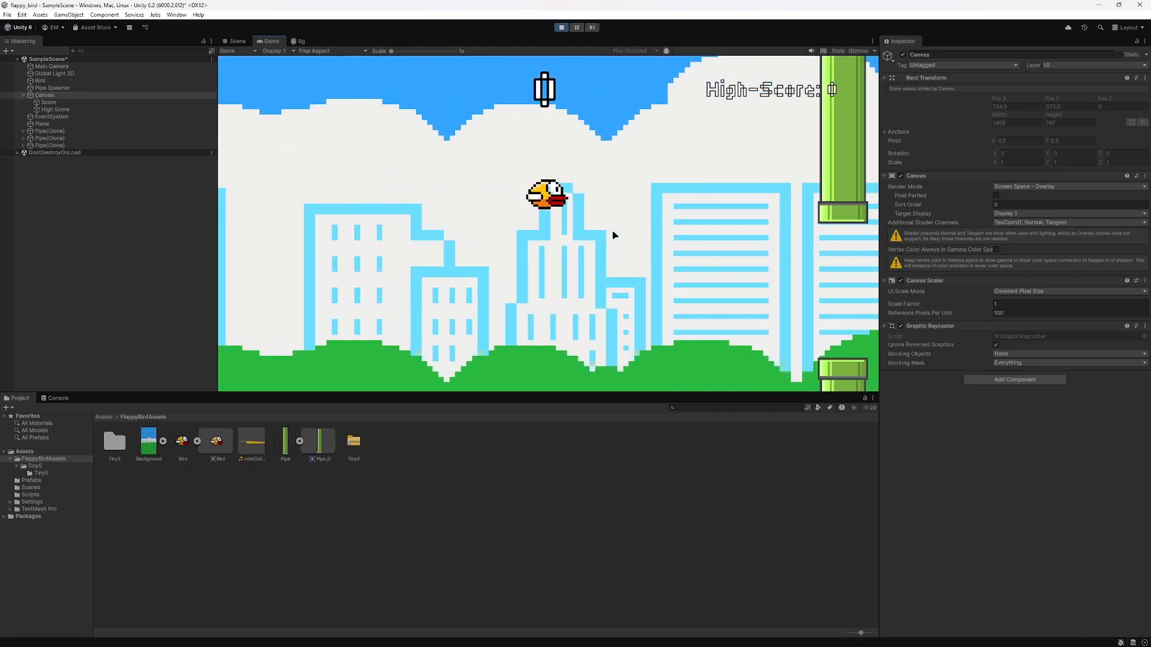
pyautogui.click(613, 235)
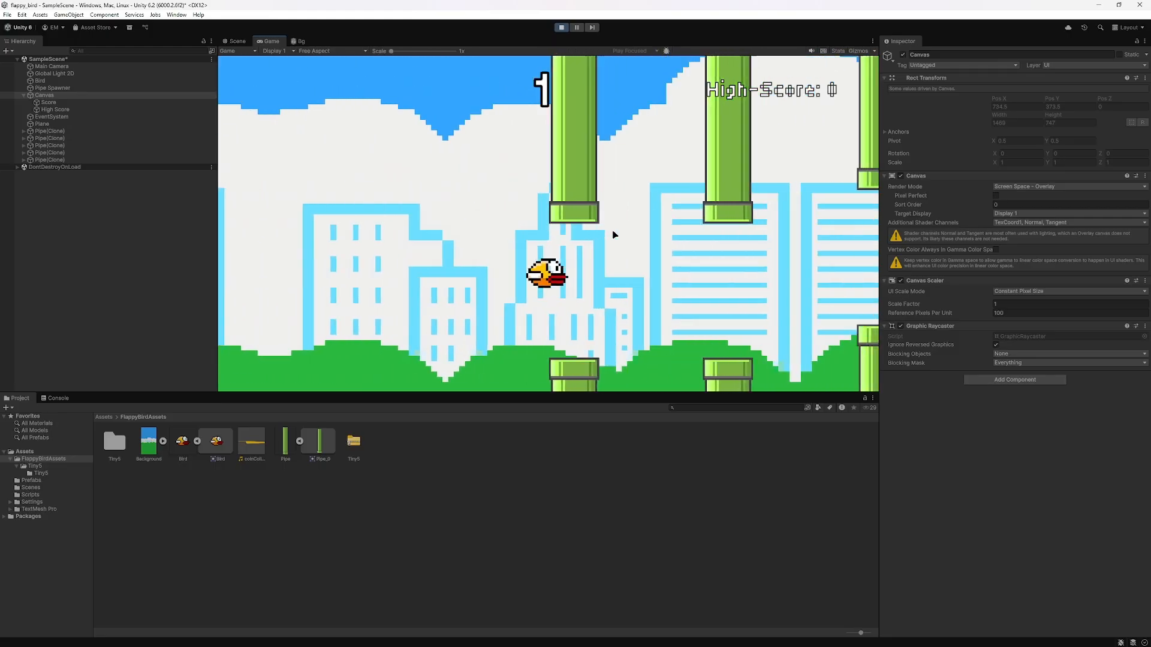
pyautogui.click(615, 235)
pyautogui.click(616, 234)
pyautogui.click(615, 234)
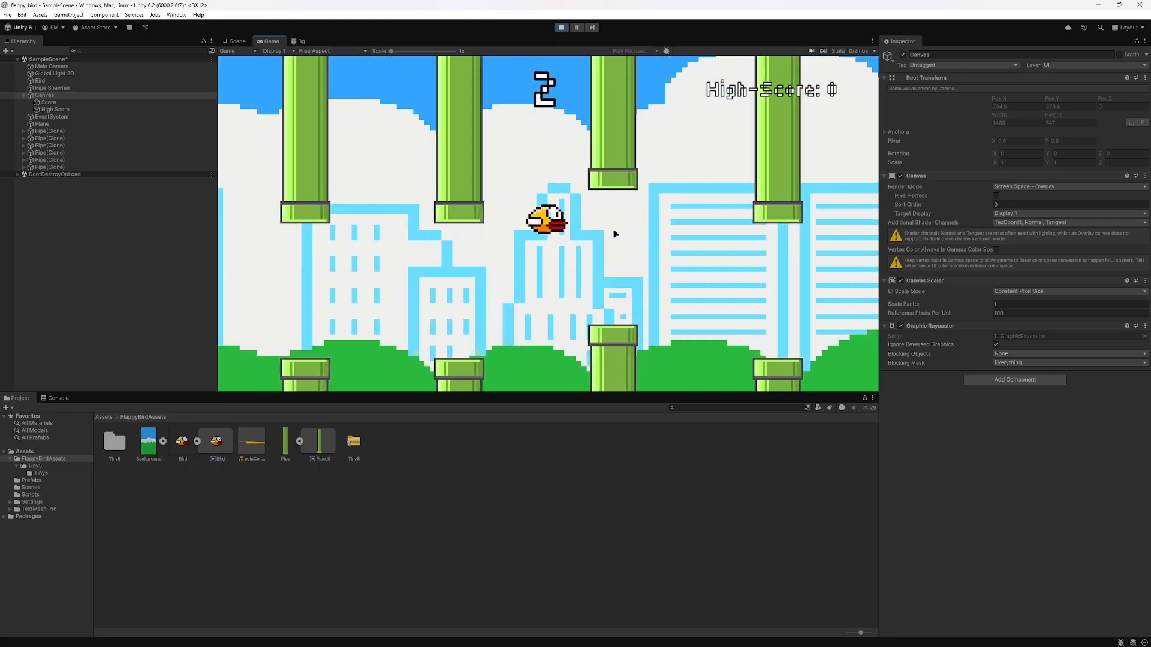
pyautogui.click(616, 234)
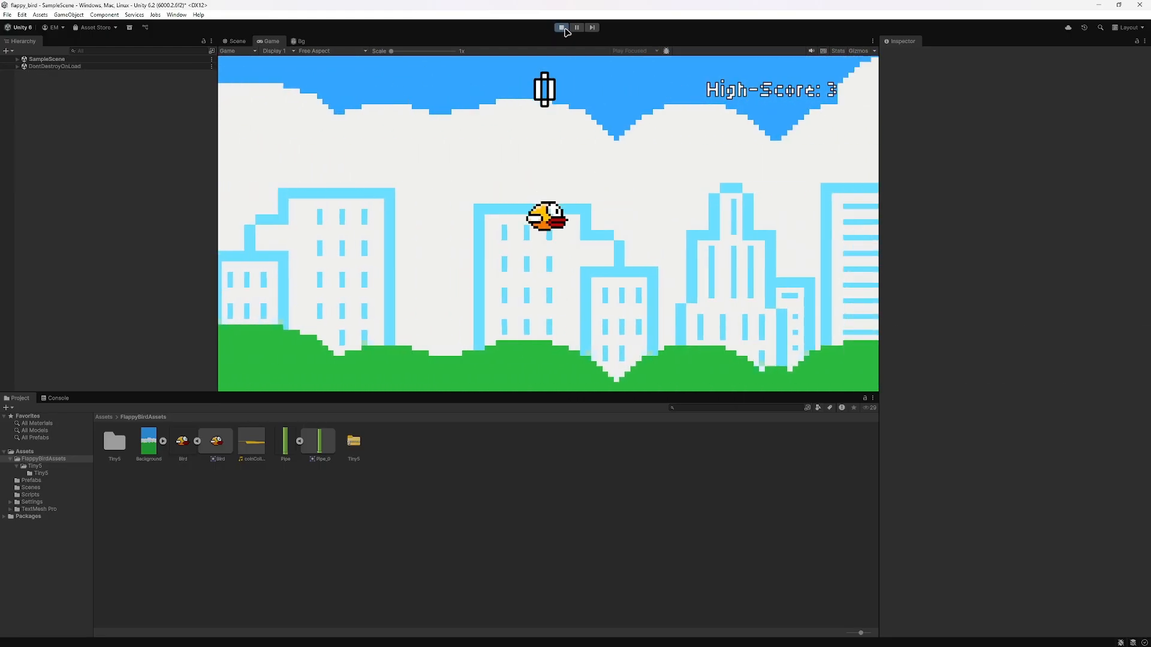
pyautogui.click(562, 27)
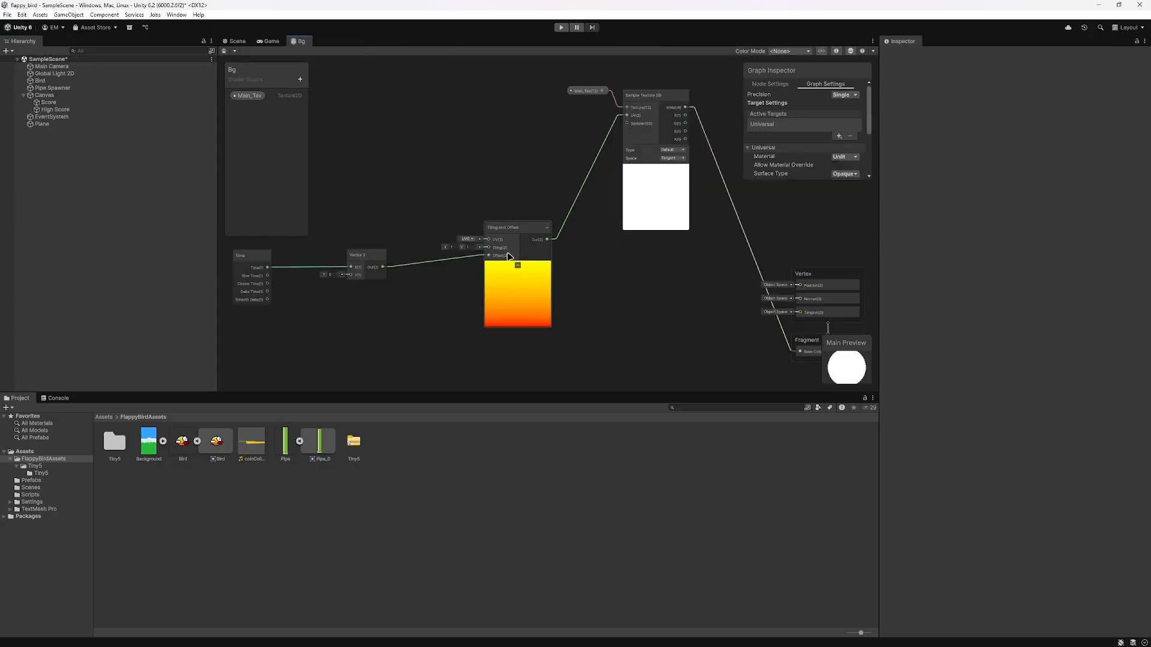
# Step: Move the Time node farther from the Vector 2 node in the Bg shader graph to make room between them
pyautogui.scroll(-5, 502, 264)
pyautogui.moveTo(486, 275); pyautogui.dragTo(634, 282, button='middle')
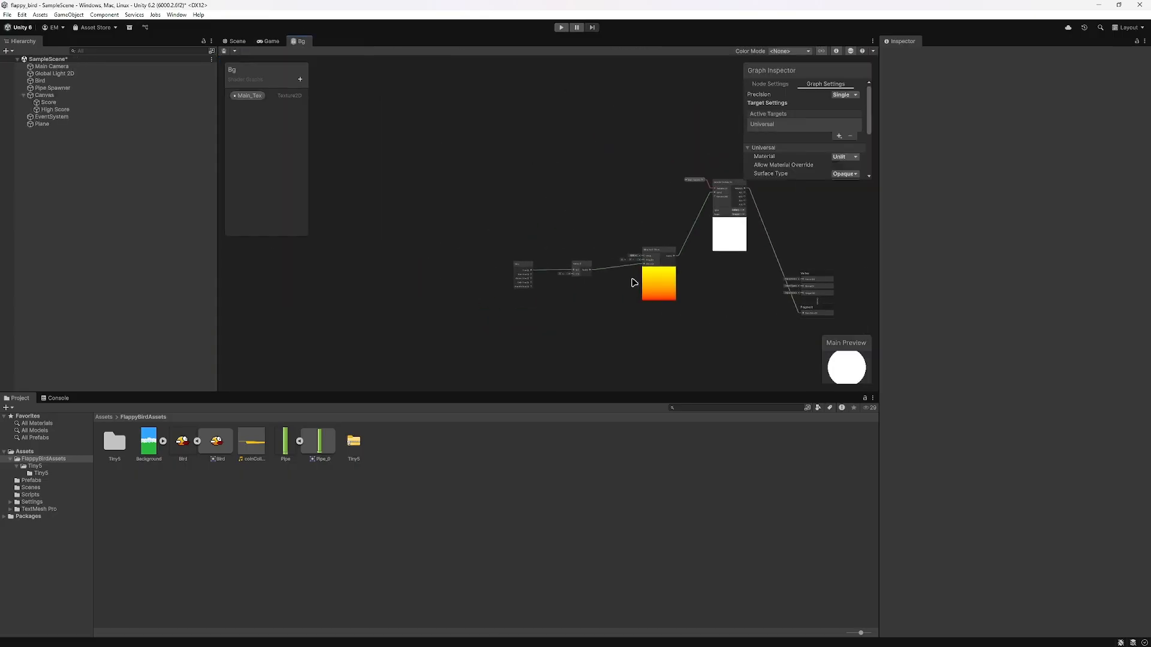
pyautogui.scroll(10, 610, 281)
pyautogui.moveTo(480, 270); pyautogui.dragTo(675, 291, button='middle')
pyautogui.moveTo(439, 225); pyautogui.dragTo(338, 222)
pyautogui.moveTo(423, 224); pyautogui.dragTo(558, 262, button='middle')
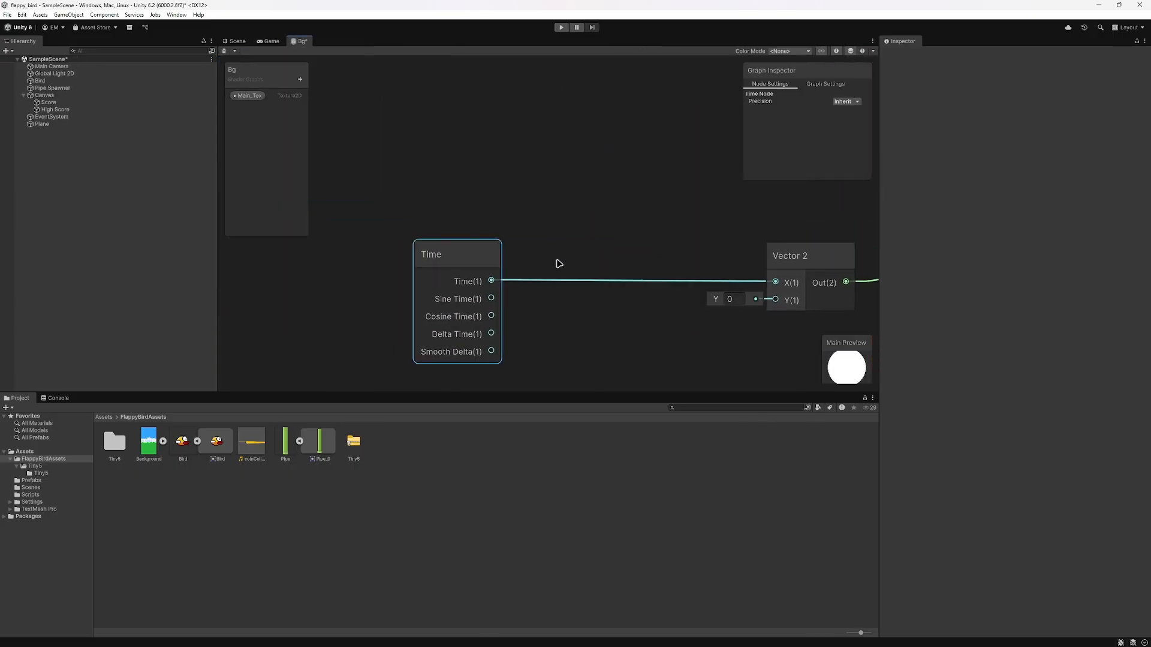
pyautogui.scroll(-6, 492, 208)
pyautogui.scroll(6, 502, 239)
pyautogui.scroll(-1, 474, 244)
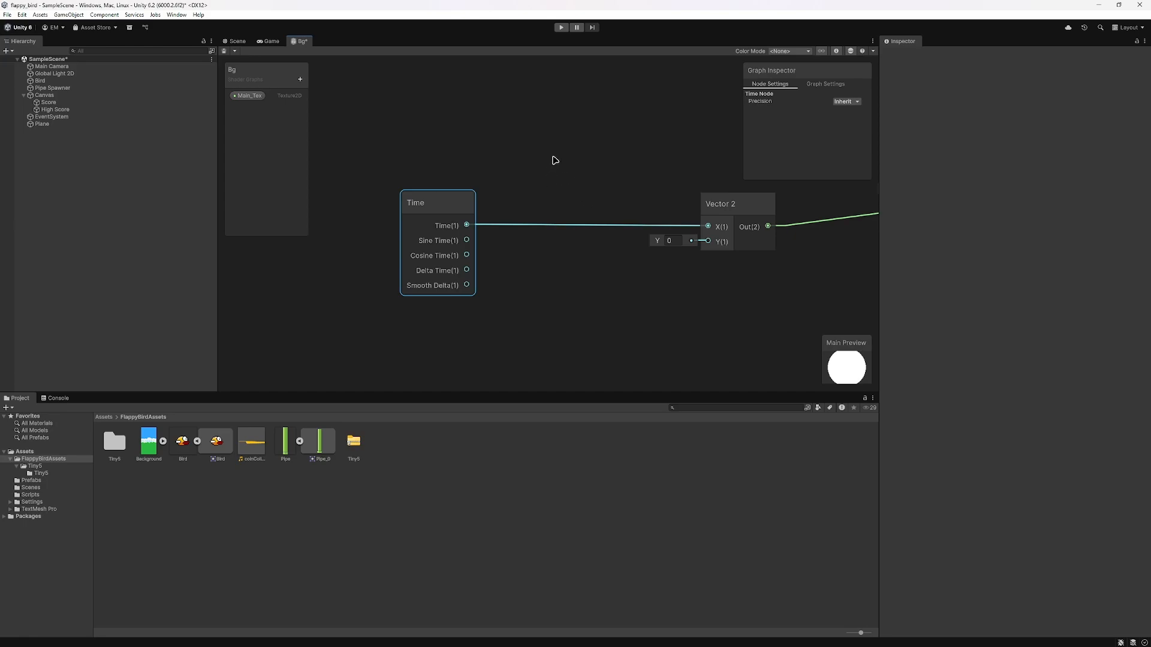
# Step: Add a Multiply node to the Bg shader graph and place it between the Time and Vector 2 nodes
pyautogui.moveTo(750, 247); pyautogui.dragTo(672, 268, button='middle')
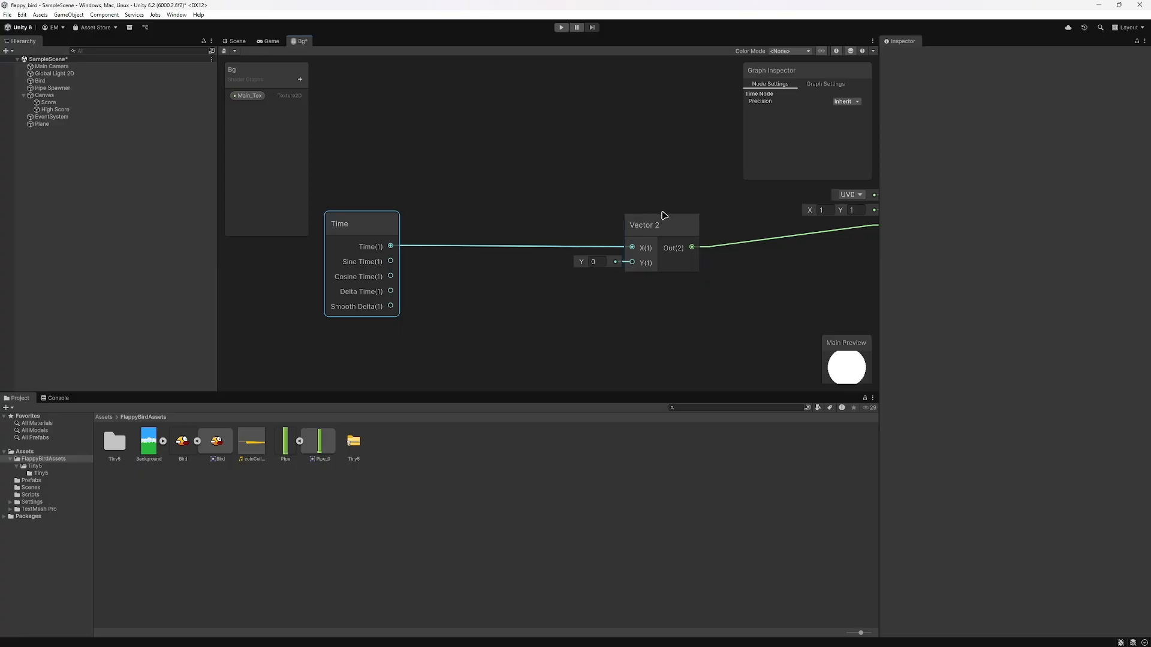
pyautogui.scroll(-1, 385, 253)
pyautogui.moveTo(401, 240); pyautogui.dragTo(459, 259, button='middle')
pyautogui.scroll(3, 457, 234)
pyautogui.scroll(-2, 457, 233)
pyautogui.scroll(2, 486, 263)
pyautogui.scroll(-1, 459, 284)
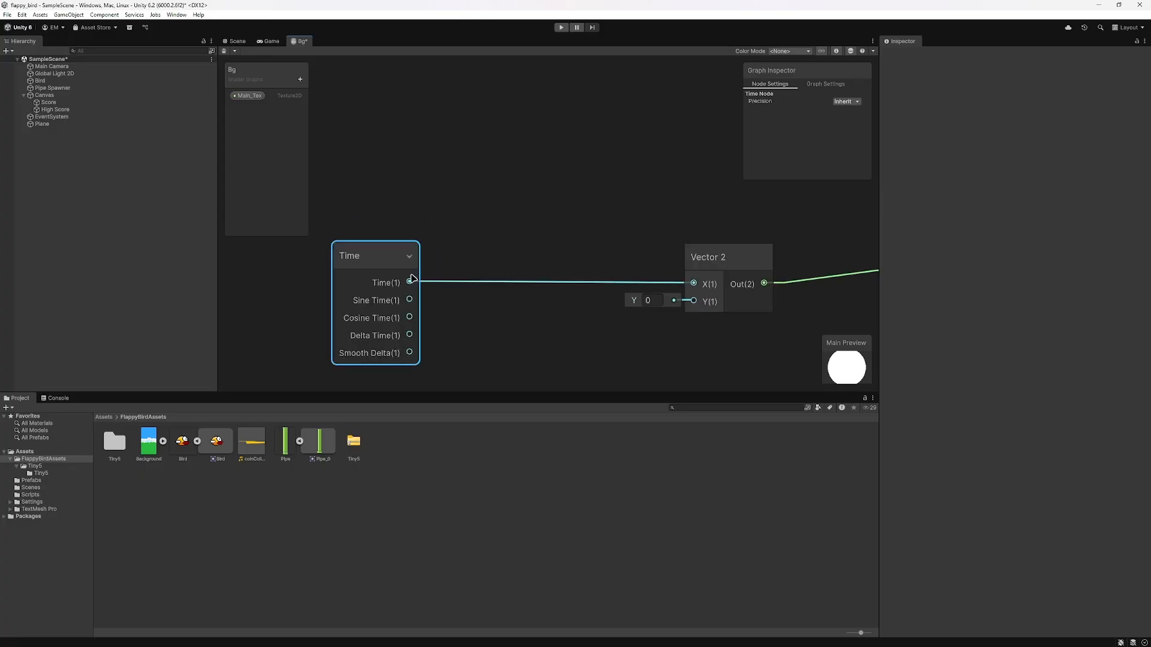
pyautogui.rightClick(373, 141)
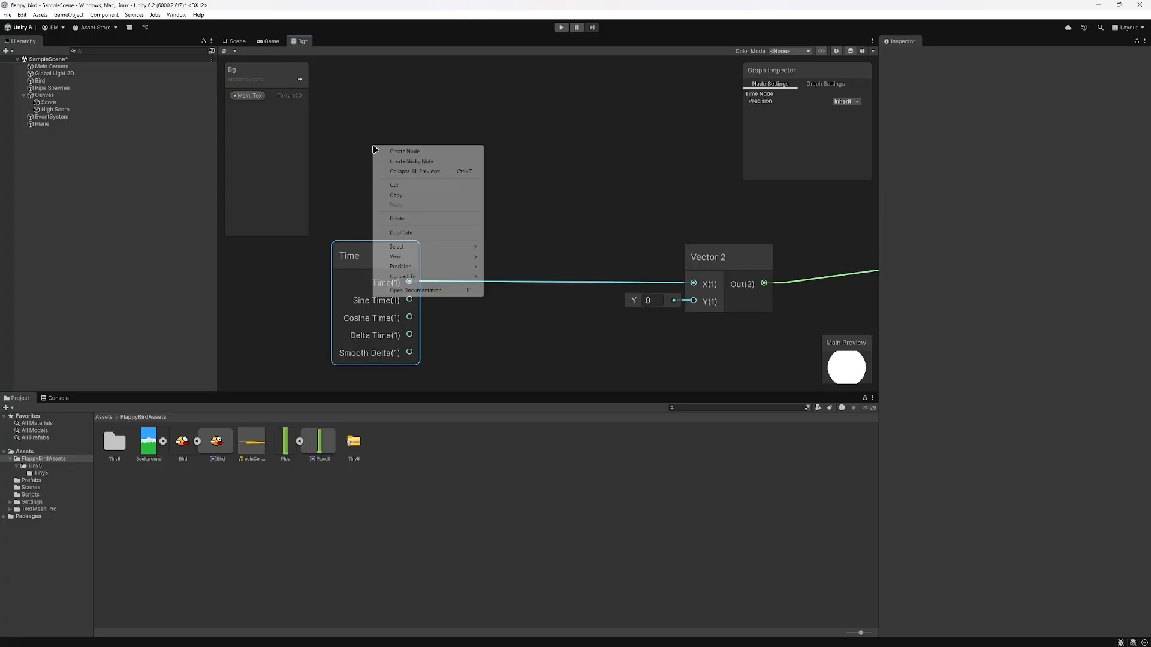
pyautogui.click(426, 153)
pyautogui.write('mu')
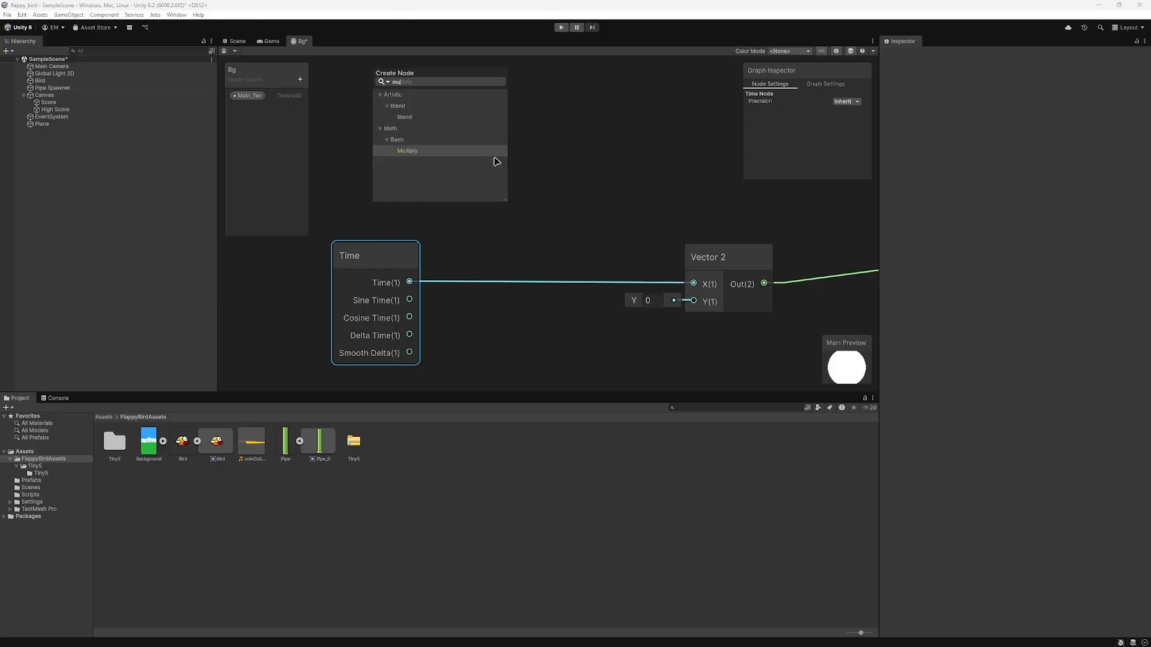
pyautogui.click(481, 152)
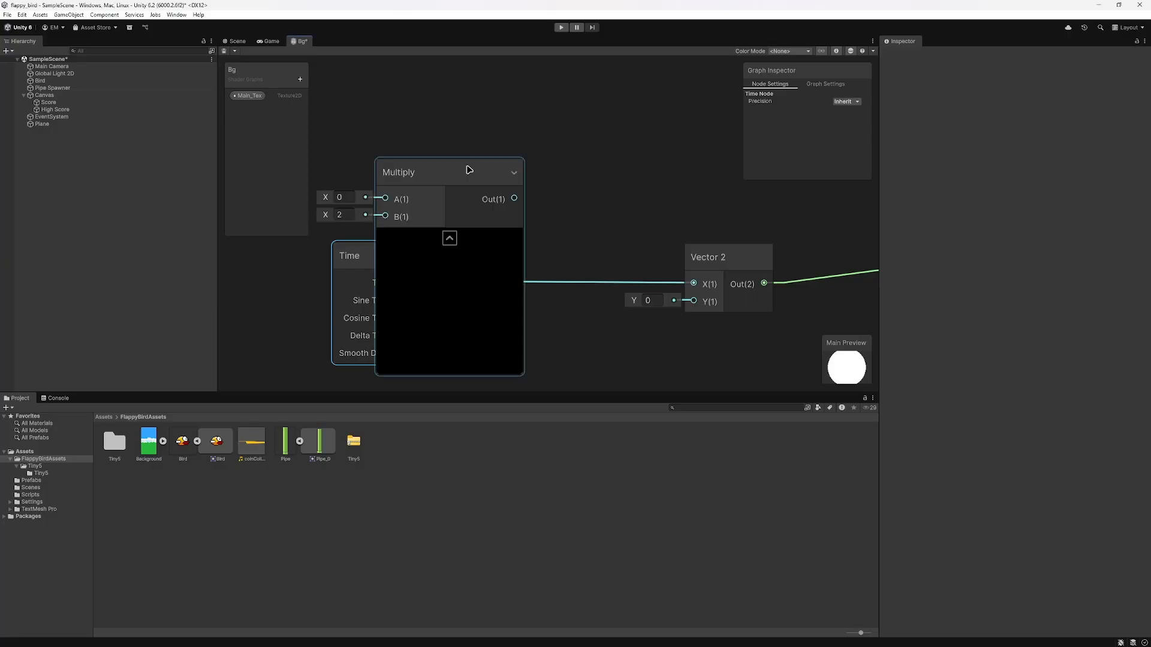
pyautogui.moveTo(432, 170); pyautogui.dragTo(575, 139)
# Step: Connect the Time output to the Multiply node's A input and set its B value to 0.05
pyautogui.moveTo(411, 285); pyautogui.dragTo(530, 171)
pyautogui.moveTo(370, 265); pyautogui.dragTo(348, 180)
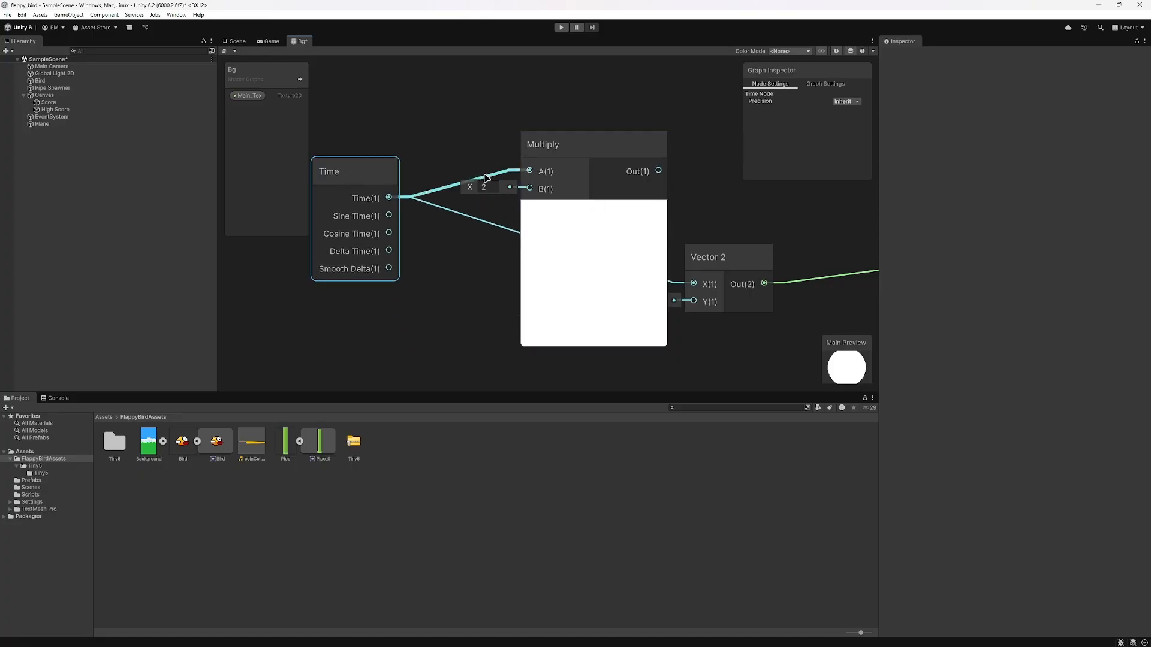
pyautogui.click(485, 187)
pyautogui.write('0')
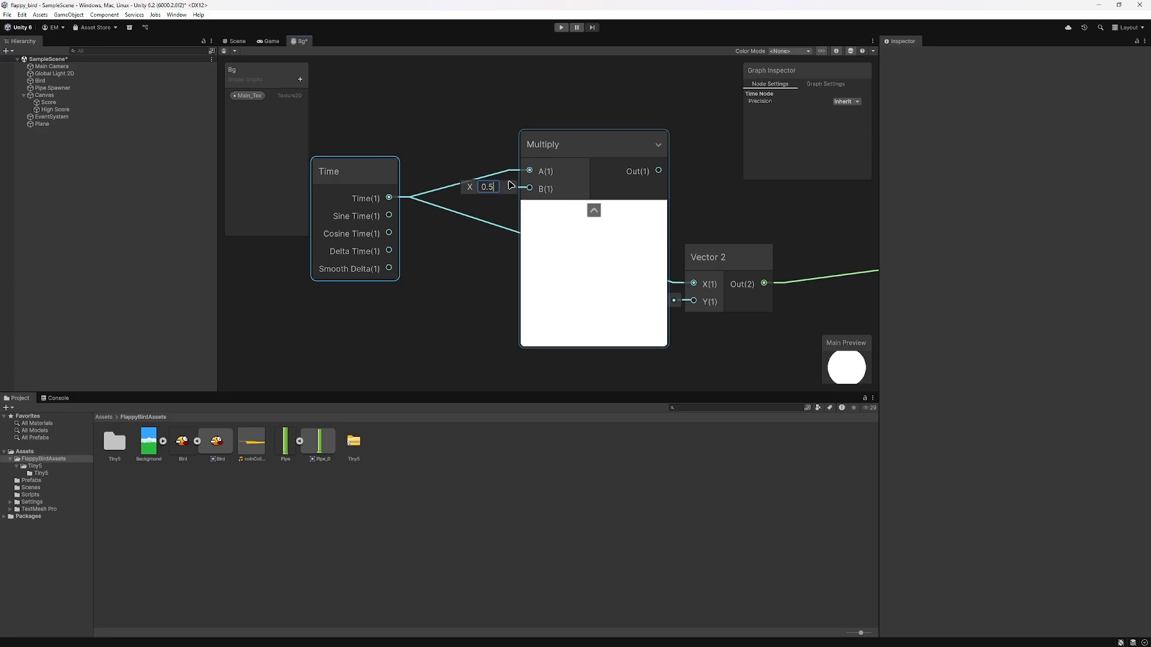
pyautogui.write('.05')
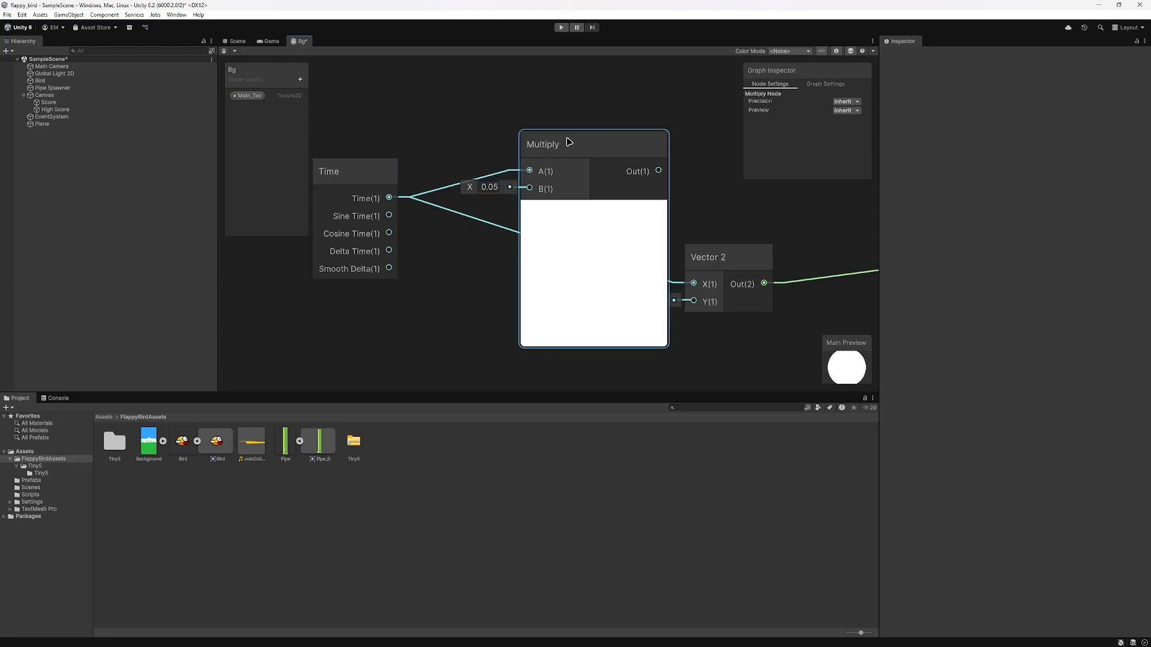
# Step: Connect the Multiply output to the Vector 2 node's X input, space out the Time and Multiply nodes, and save the graph
pyautogui.moveTo(568, 143); pyautogui.dragTo(473, 118)
pyautogui.moveTo(565, 149); pyautogui.dragTo(693, 283)
pyautogui.moveTo(351, 175); pyautogui.dragTo(323, 162)
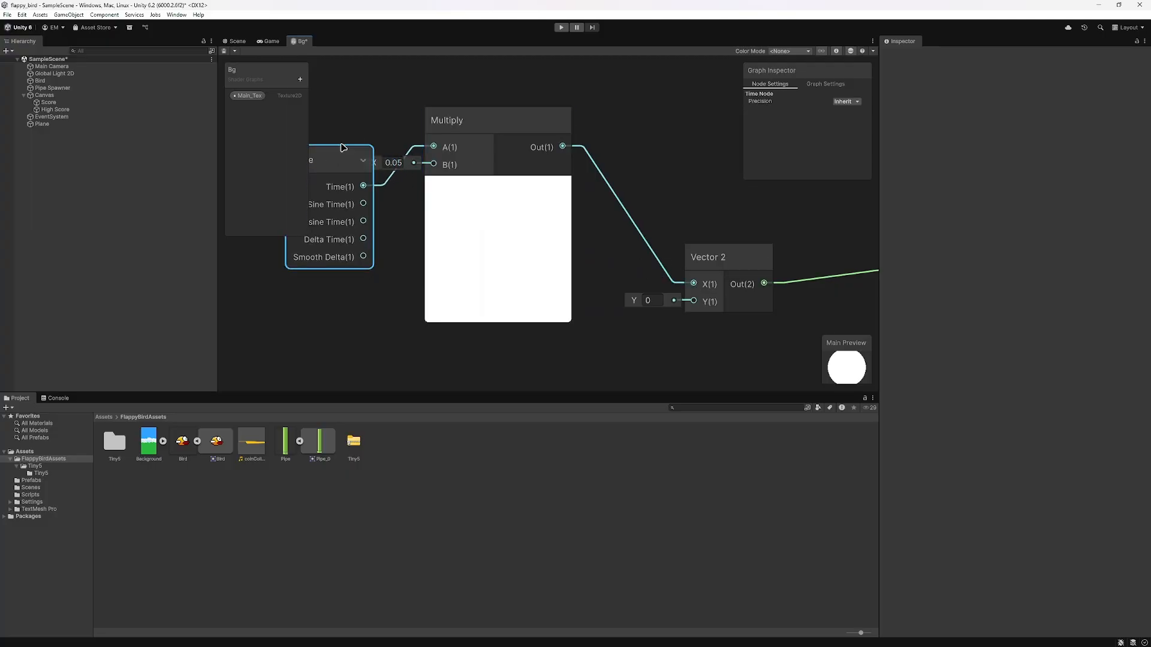
pyautogui.scroll(-1, 362, 122)
pyautogui.moveTo(362, 122); pyautogui.dragTo(421, 133, button='middle')
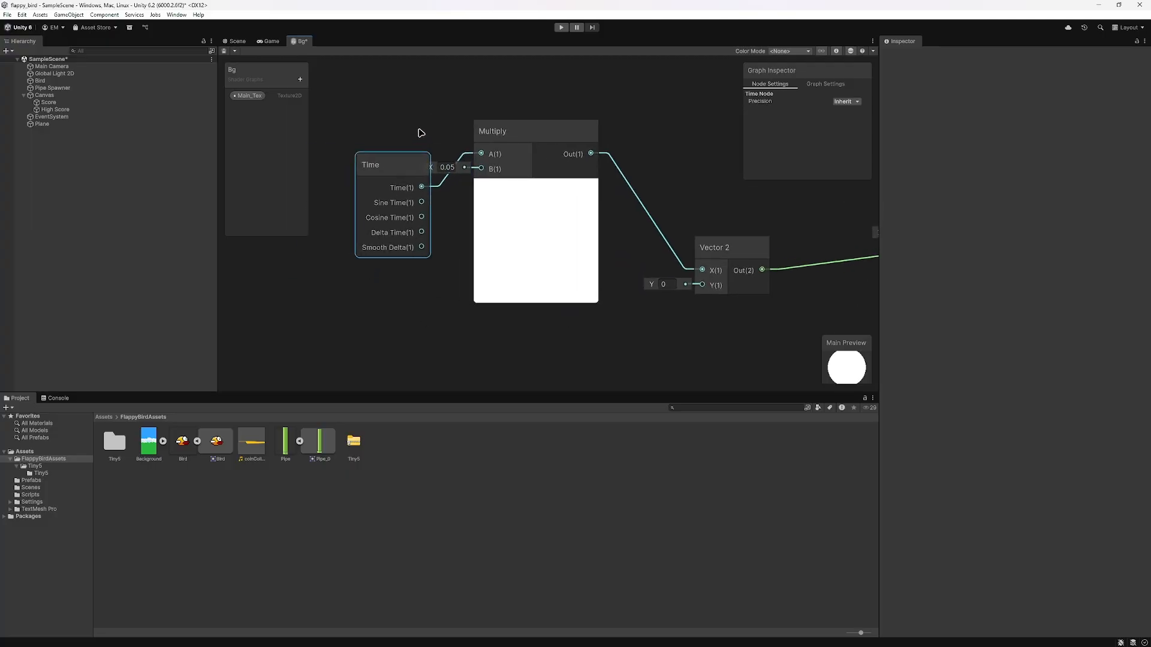
# Step: Play-test the game to check the slowed background scrolling while flapping the bird through the pipes, and stop play mode
pyautogui.click(270, 41)
pyautogui.click(561, 28)
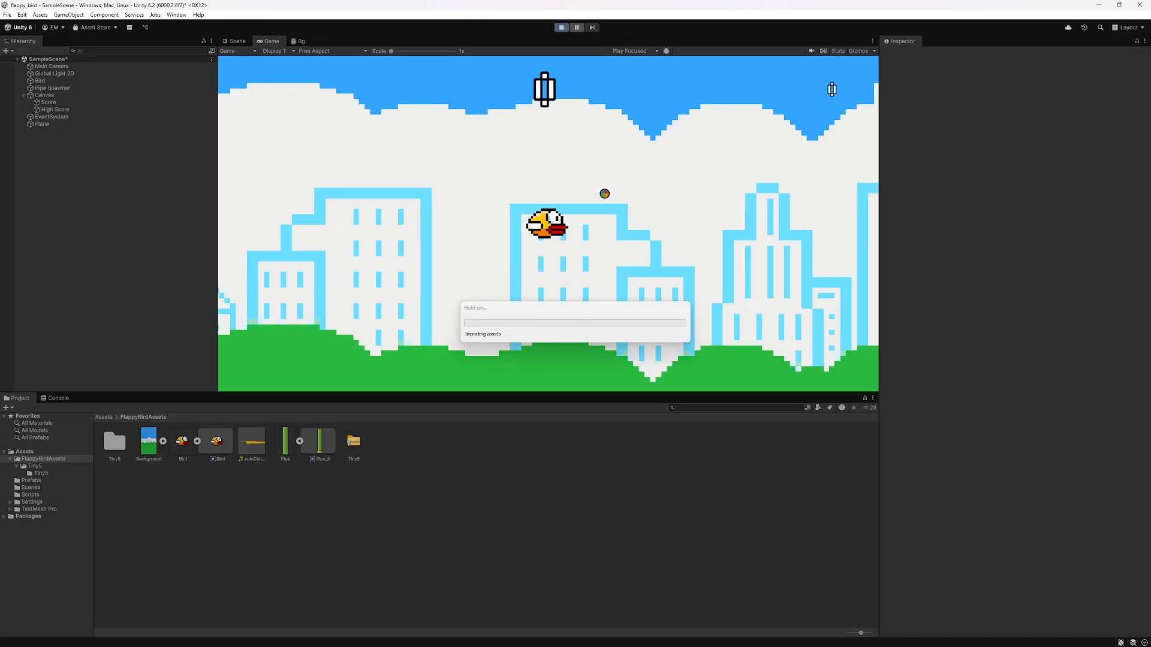
pyautogui.click(652, 269)
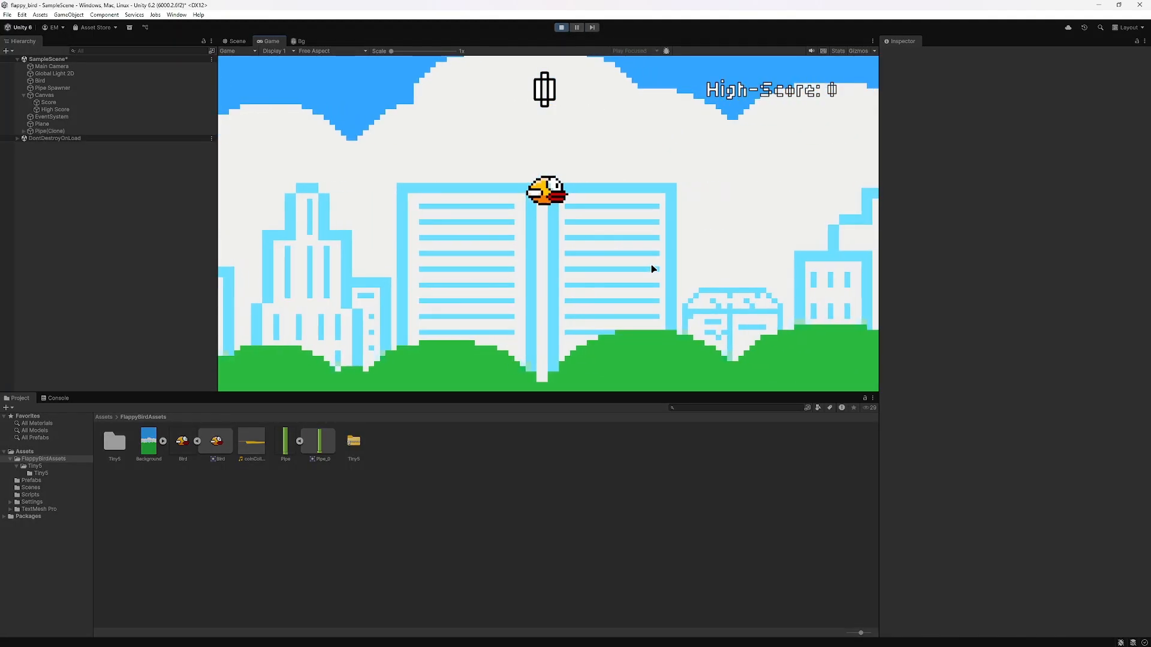
pyautogui.click(675, 240)
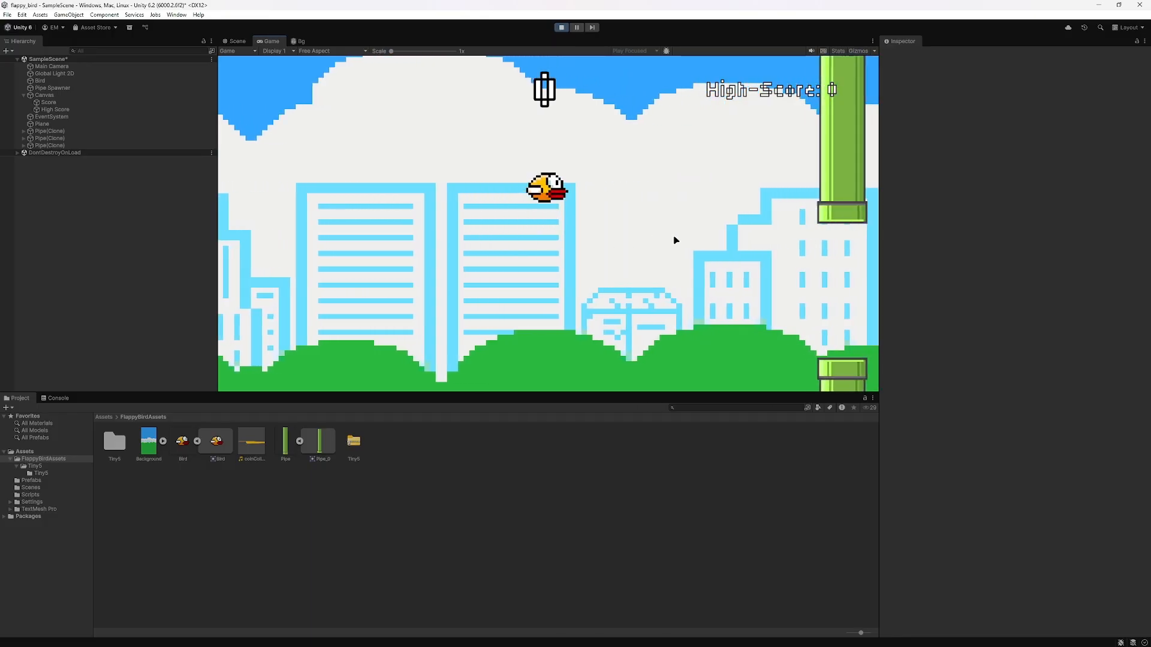
pyautogui.click(675, 239)
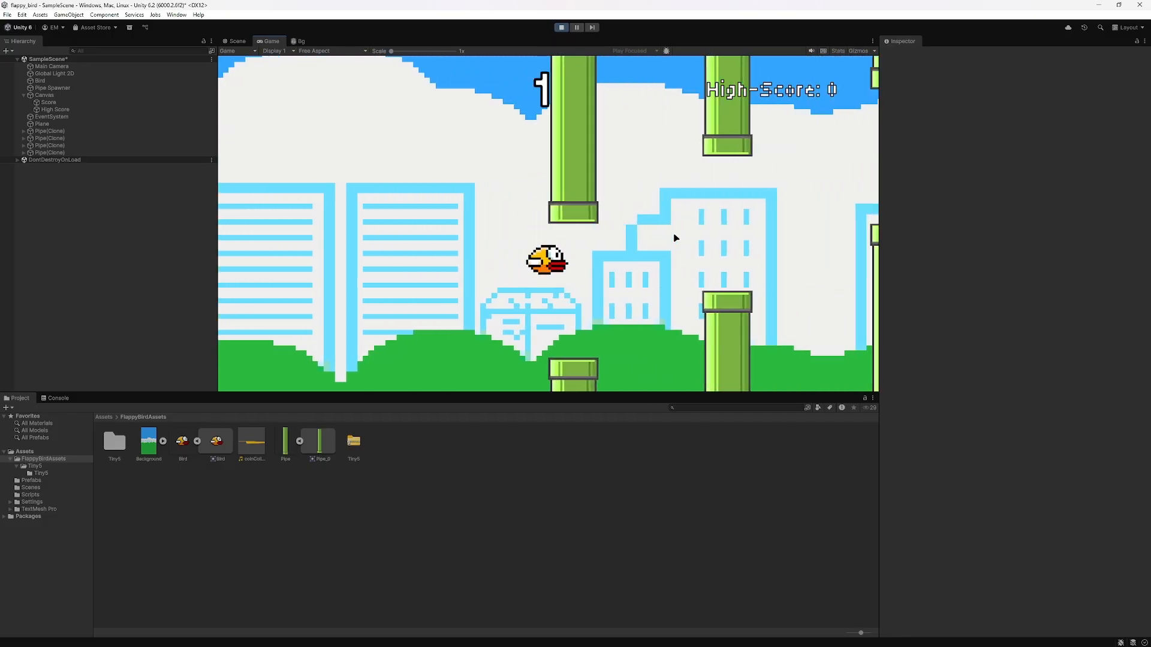
pyautogui.click(674, 235)
pyautogui.click(673, 233)
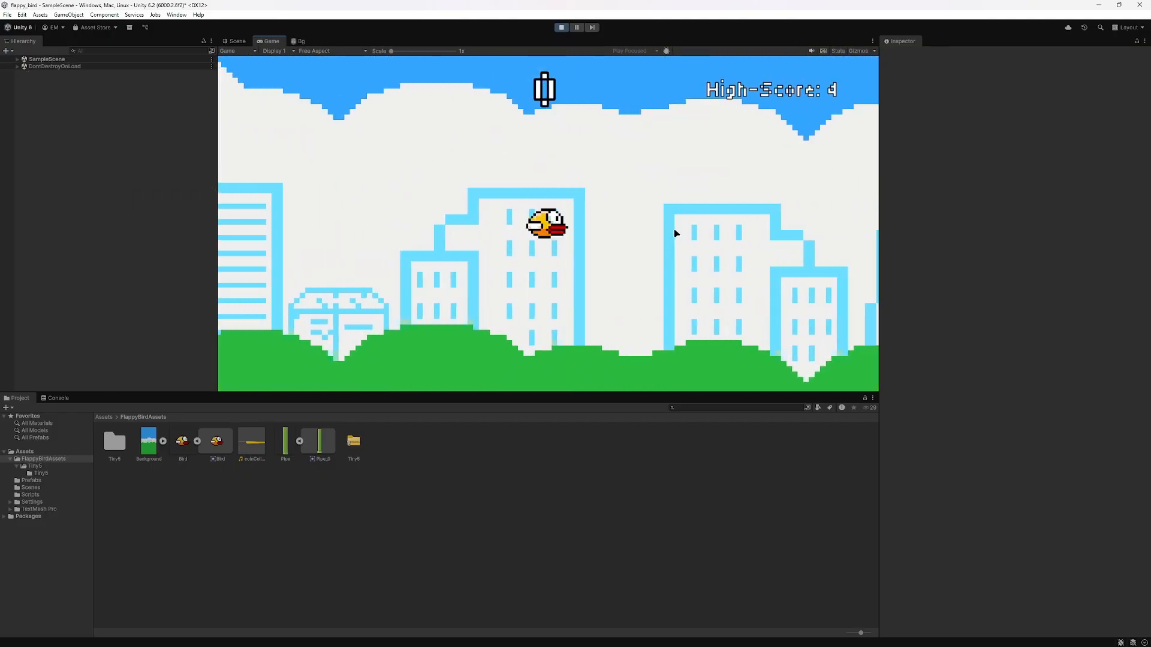
pyautogui.click(673, 238)
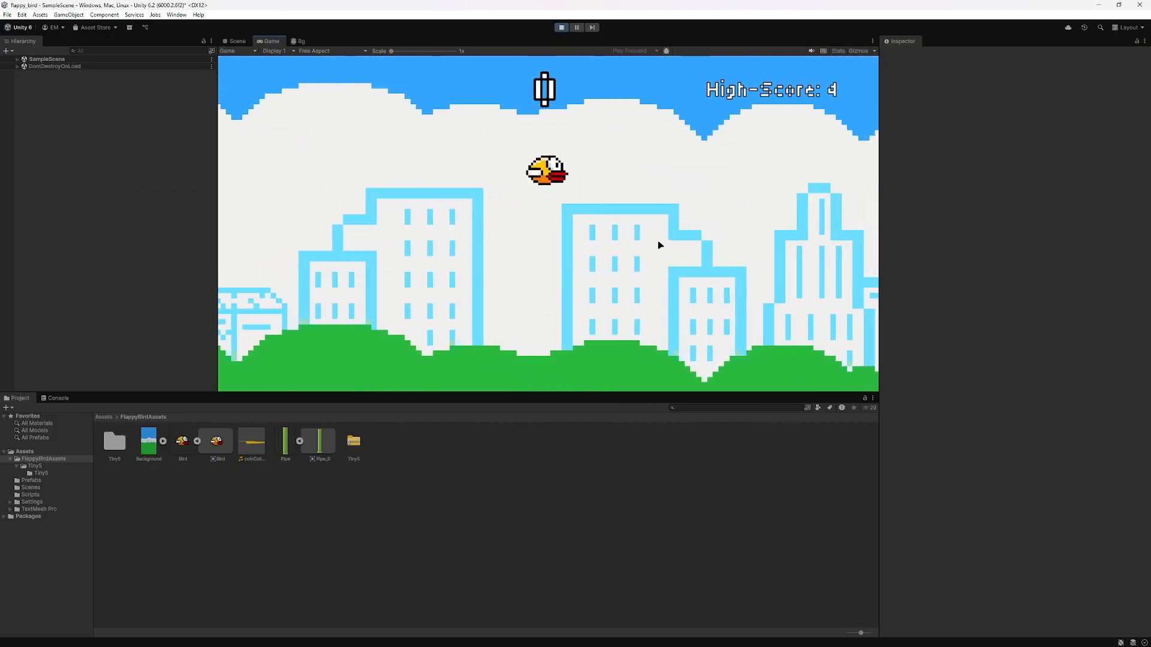
pyautogui.click(667, 231)
pyautogui.click(672, 225)
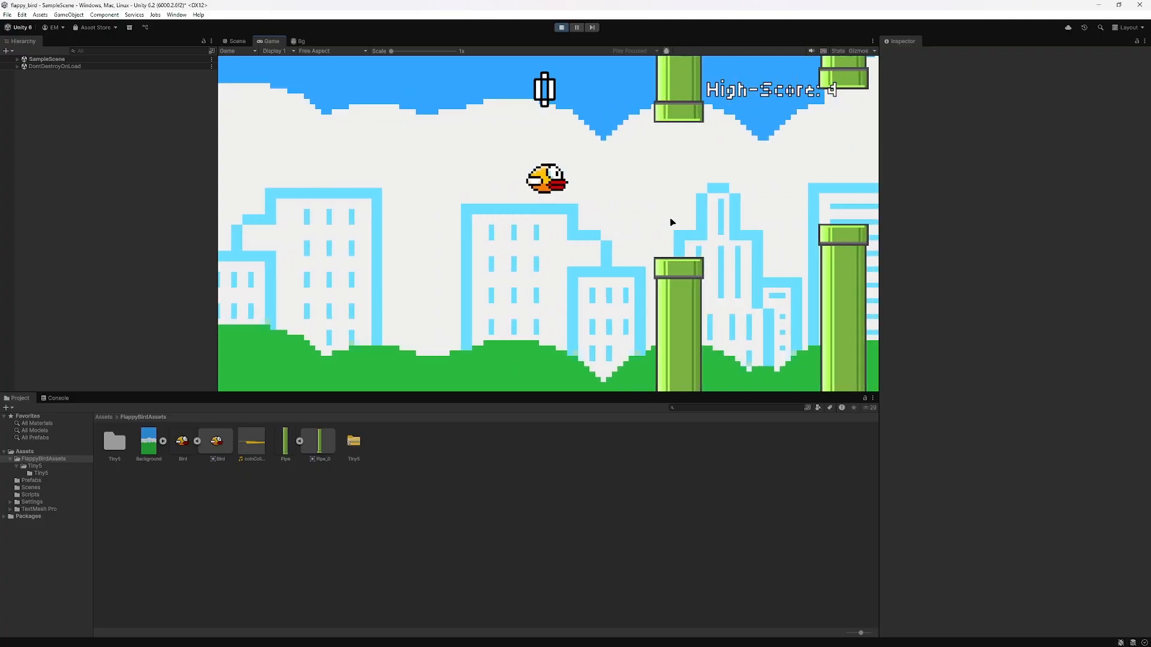
pyautogui.click(673, 218)
pyautogui.click(673, 220)
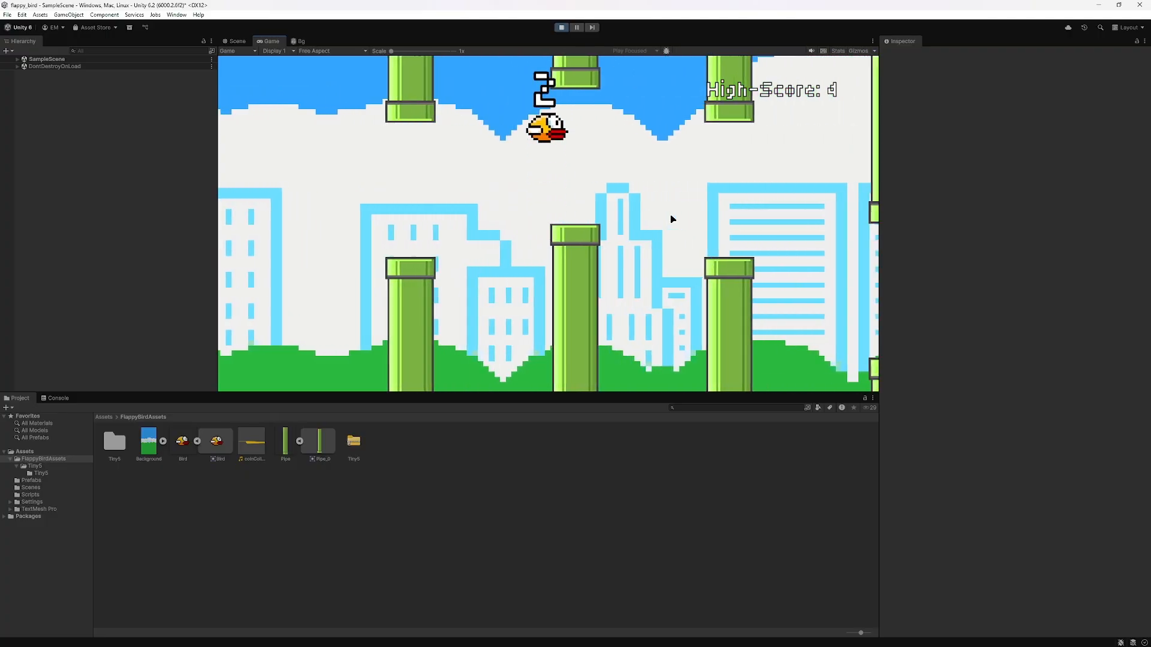
pyautogui.click(672, 218)
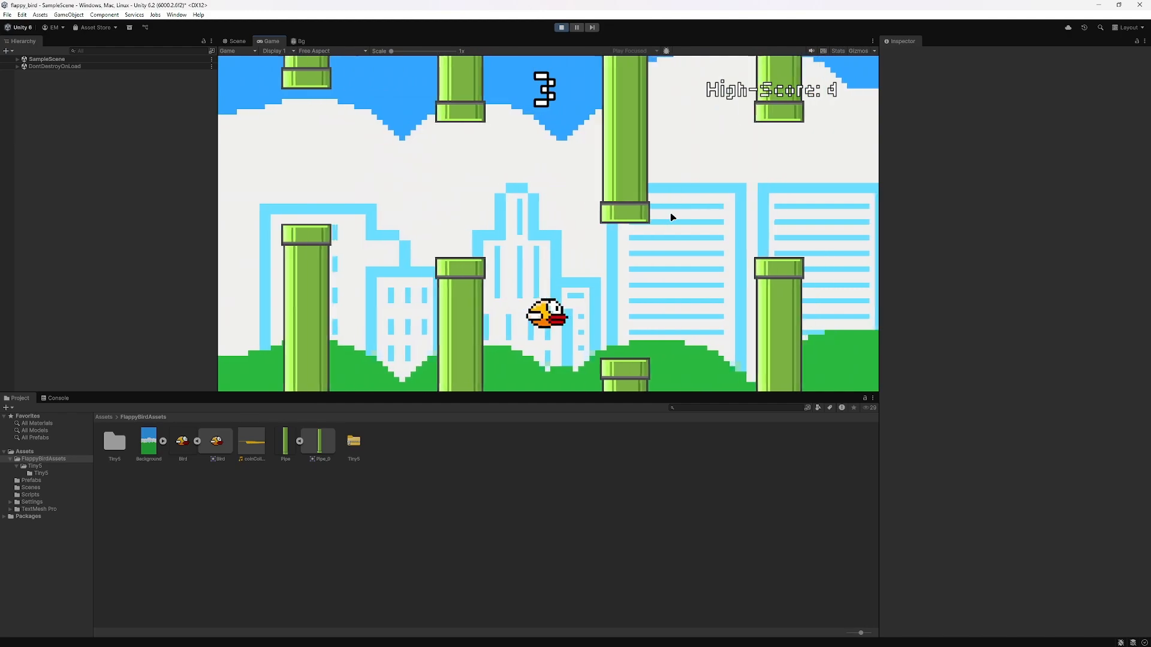
pyautogui.click(561, 27)
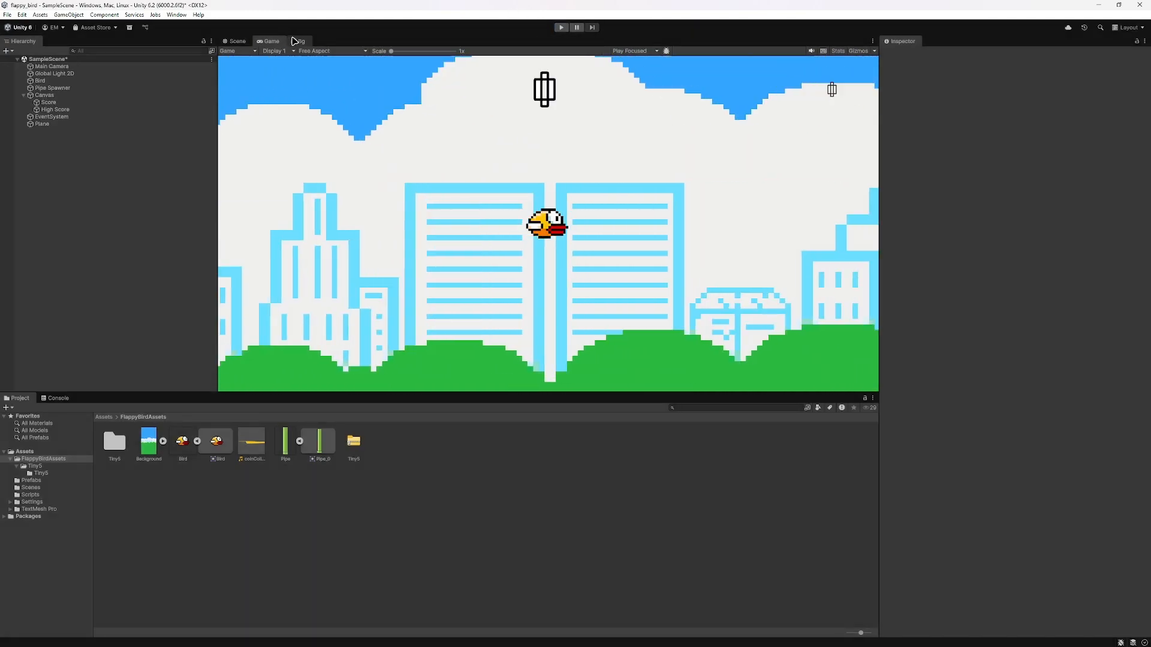
# Step: Set the Multiply node's B value to -0.05 in the Bg shader graph and save it
pyautogui.click(298, 41)
pyautogui.scroll(3, 600, 269)
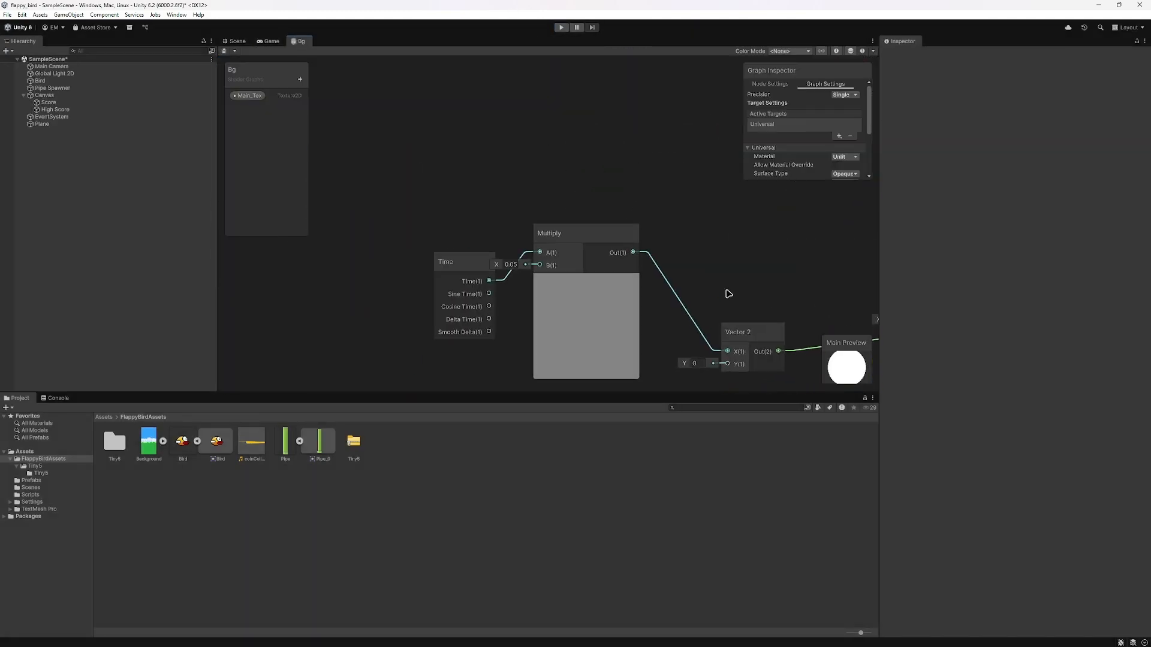
pyautogui.scroll(4, 582, 276)
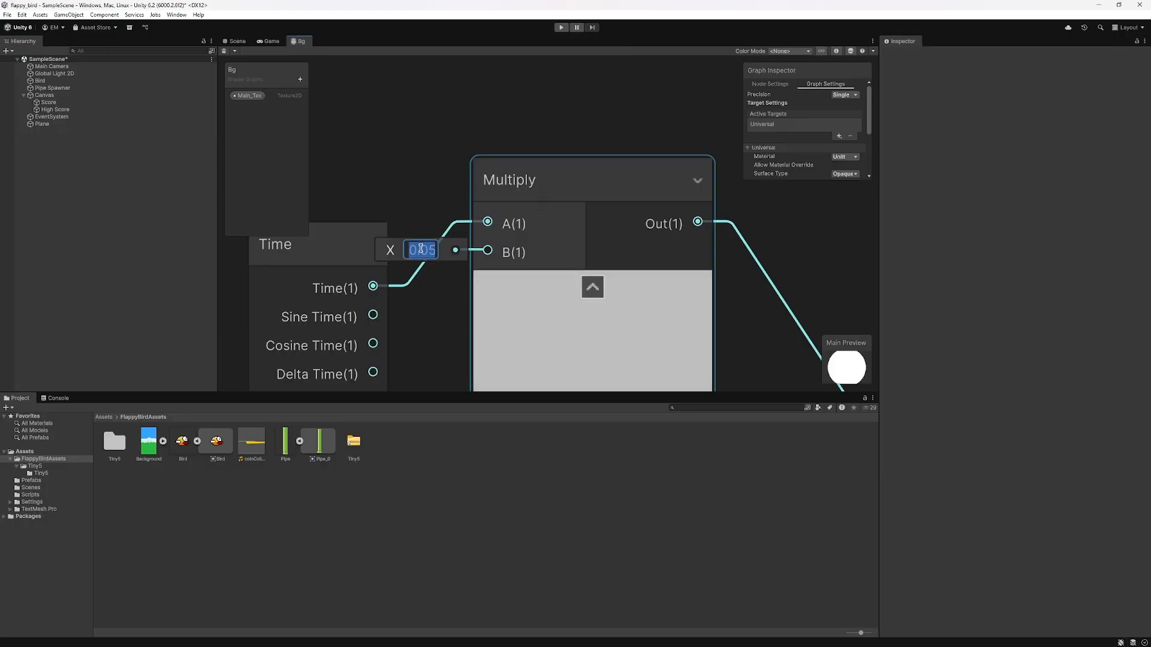
pyautogui.write('-')
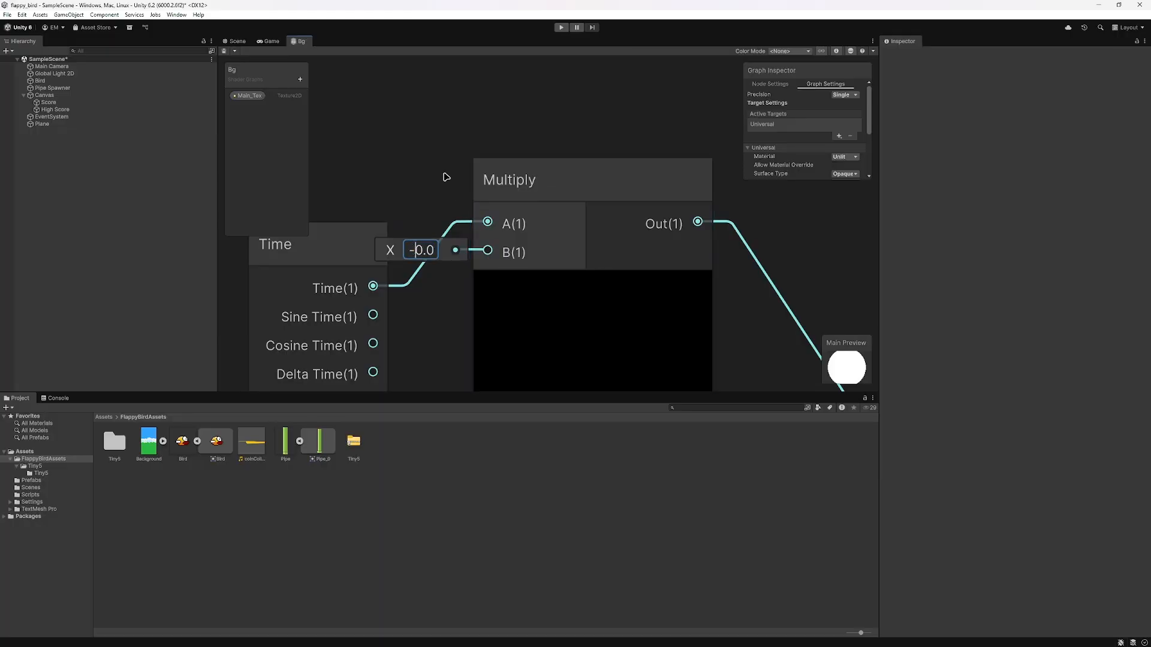
# Step: Play-test the game to check the reversed background scrolling while flapping the bird through the pipes, and stop play mode
pyautogui.click(277, 43)
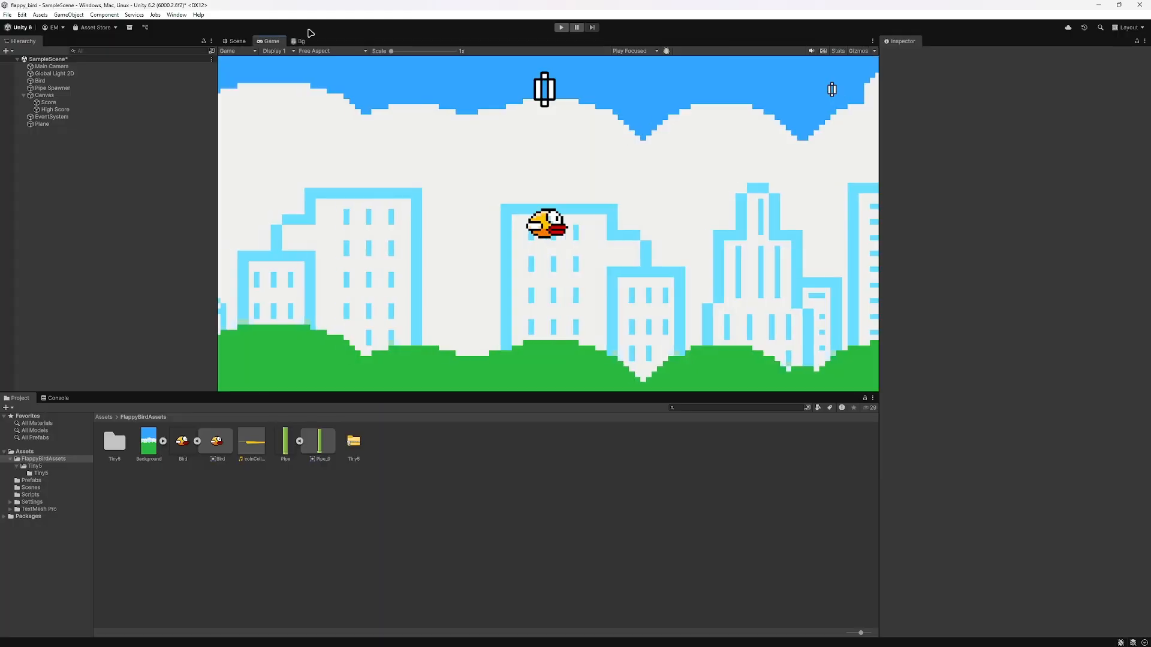
pyautogui.click(561, 28)
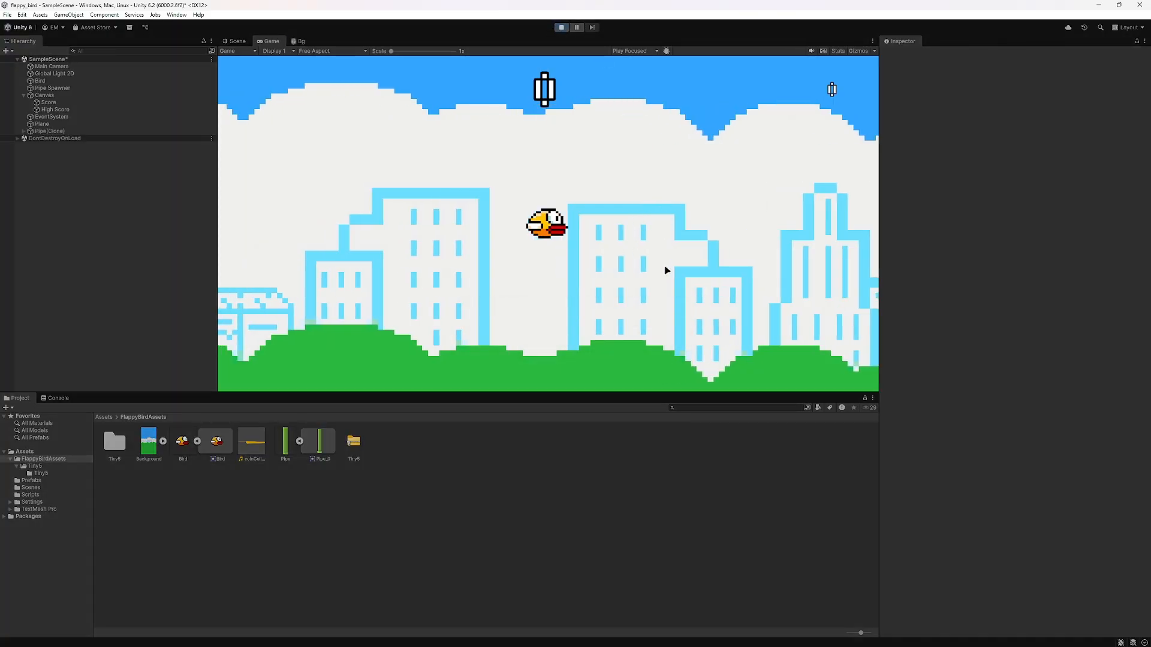
pyautogui.press('space')
pyautogui.press('space')
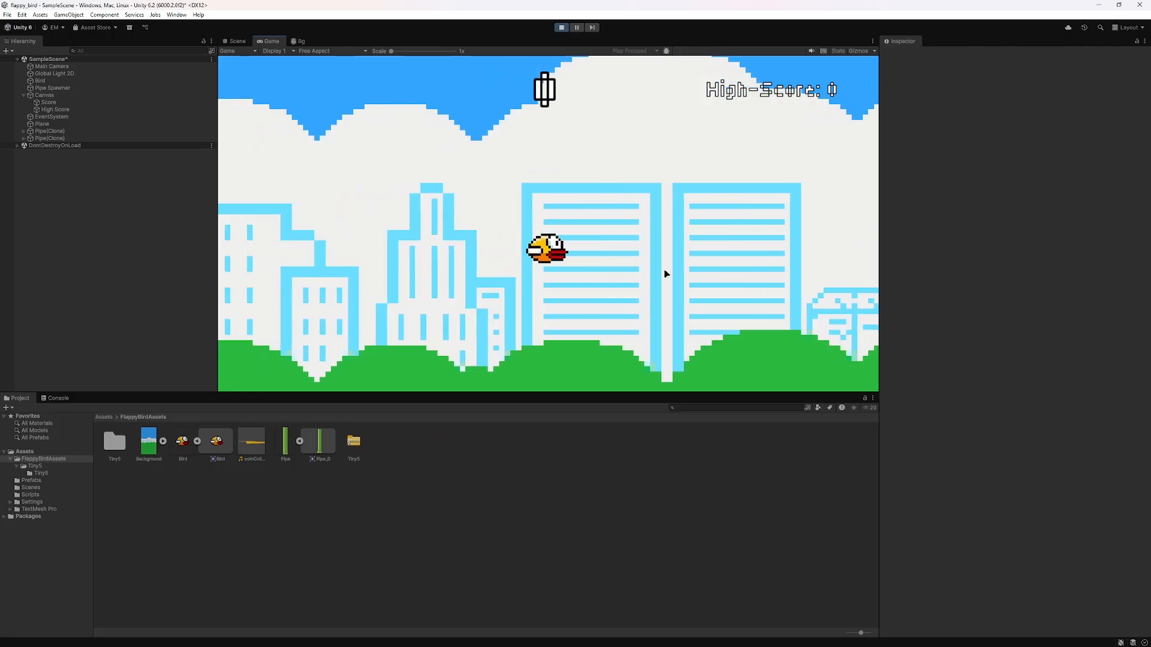
pyautogui.press('space')
pyautogui.click(666, 273)
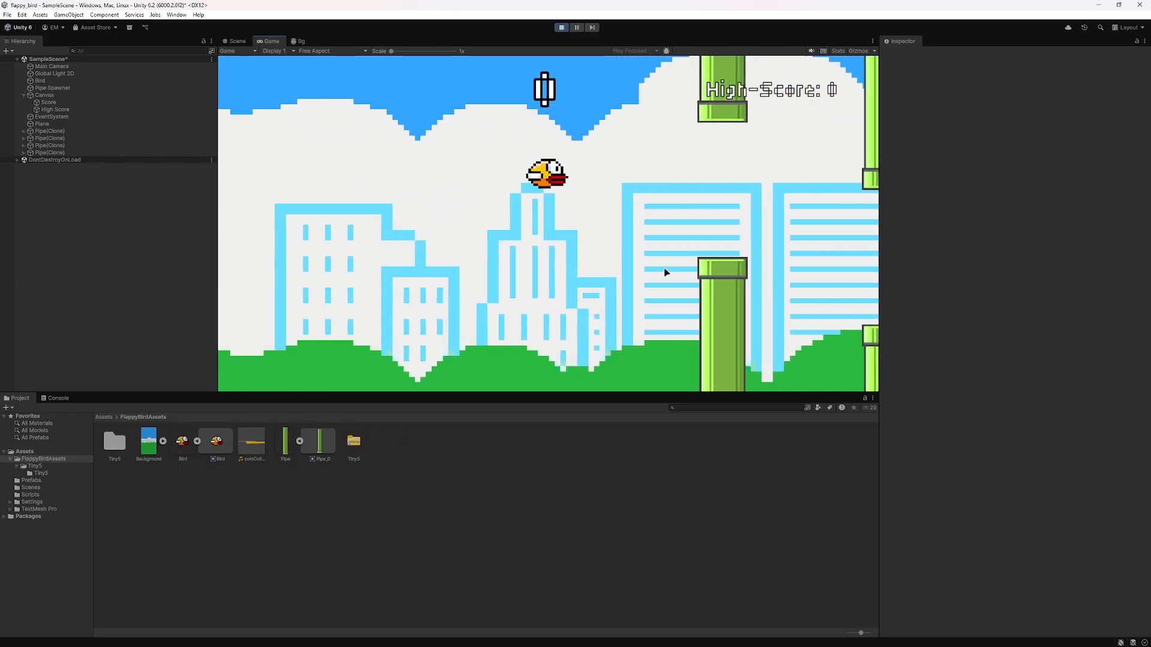
pyautogui.click(664, 265)
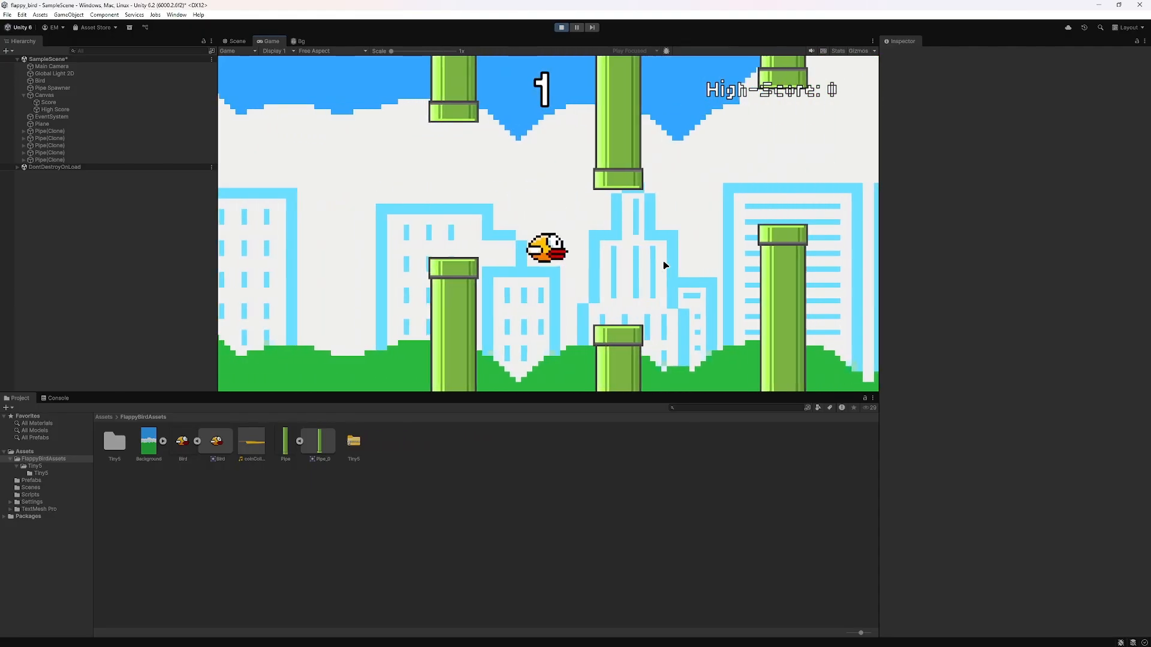
pyautogui.click(663, 263)
pyautogui.click(664, 262)
pyautogui.click(666, 263)
pyautogui.click(665, 263)
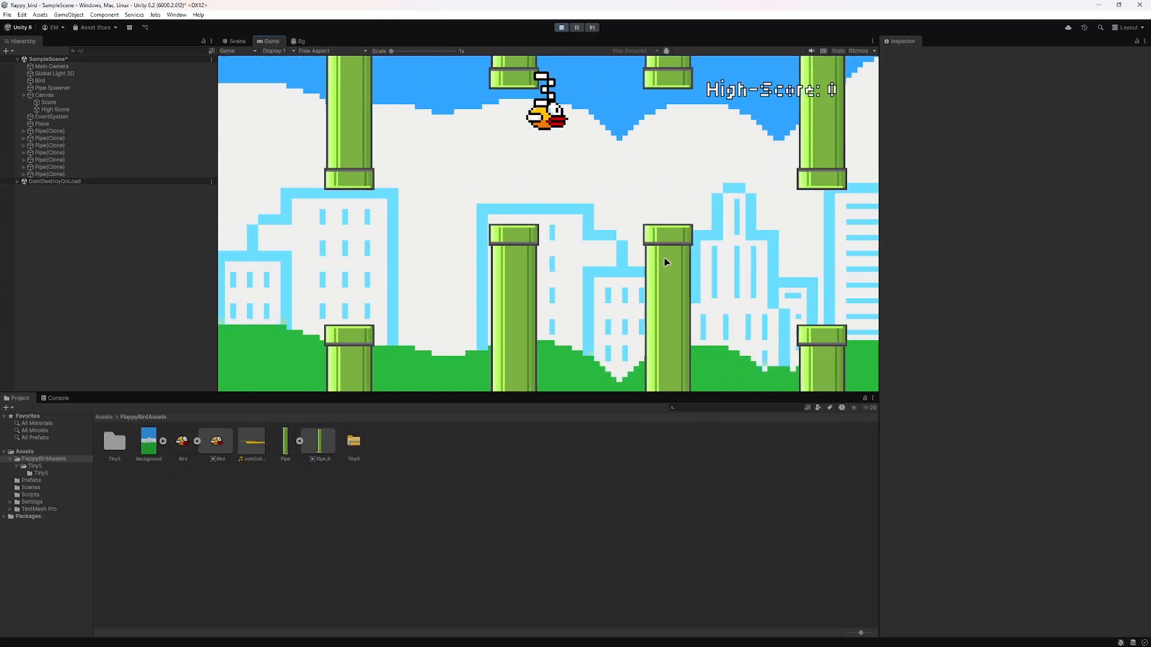
pyautogui.click(666, 261)
pyautogui.click(666, 257)
pyautogui.click(665, 256)
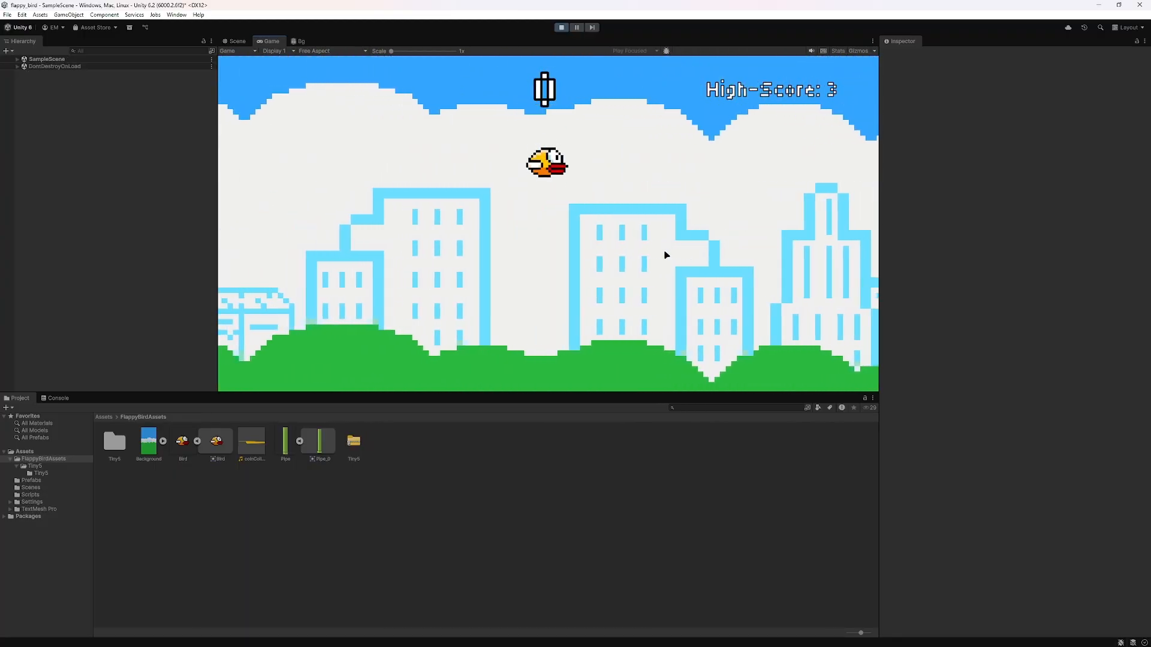
pyautogui.click(665, 254)
pyautogui.click(665, 253)
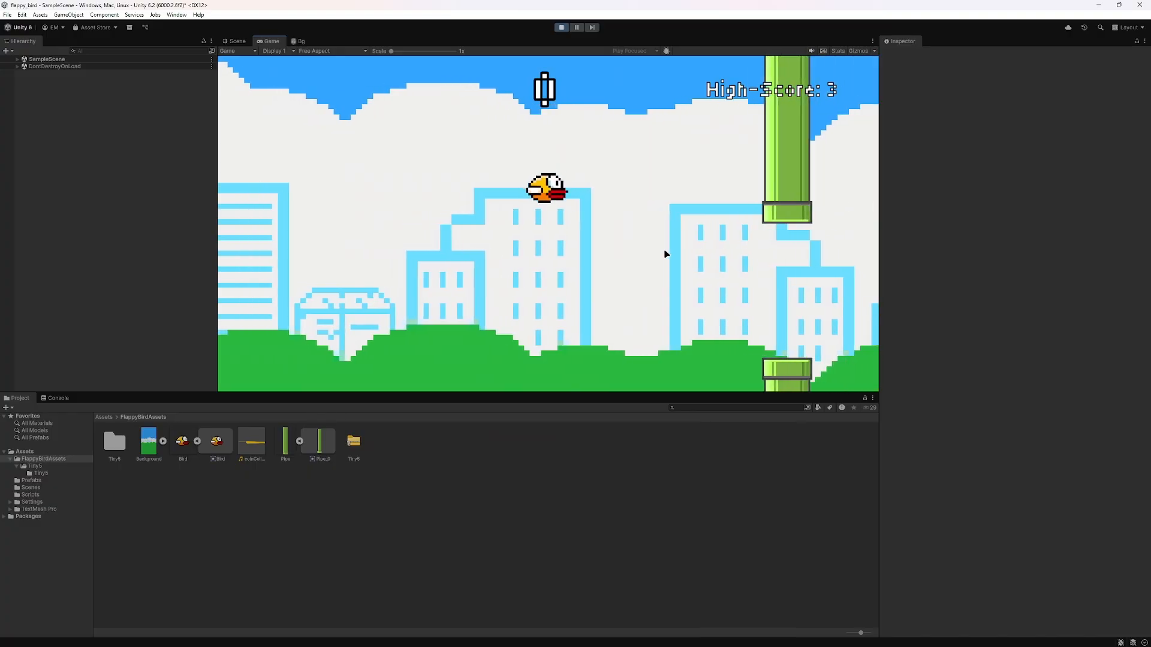
pyautogui.click(663, 239)
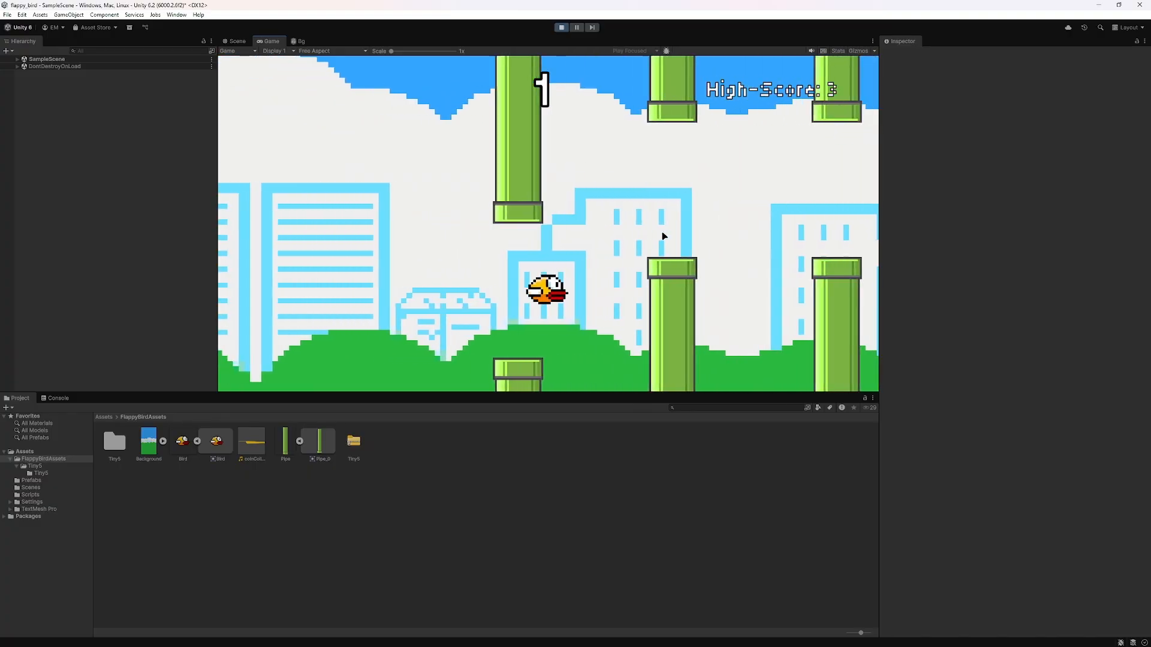
pyautogui.click(664, 238)
pyautogui.click(664, 237)
pyautogui.click(663, 237)
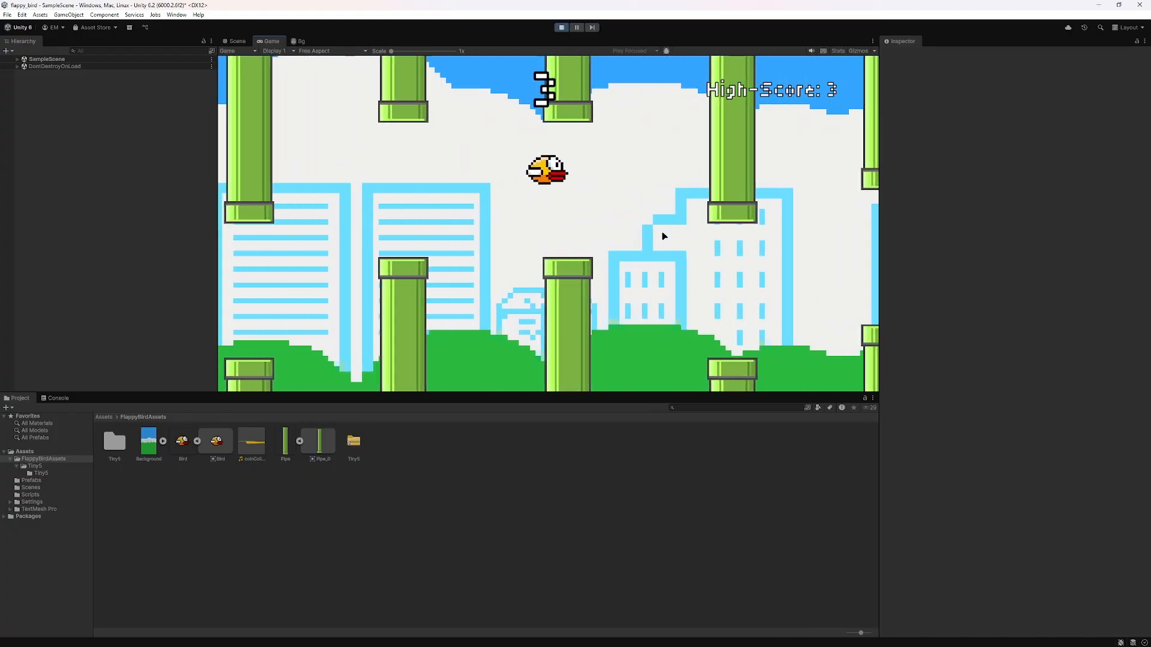
pyautogui.click(662, 233)
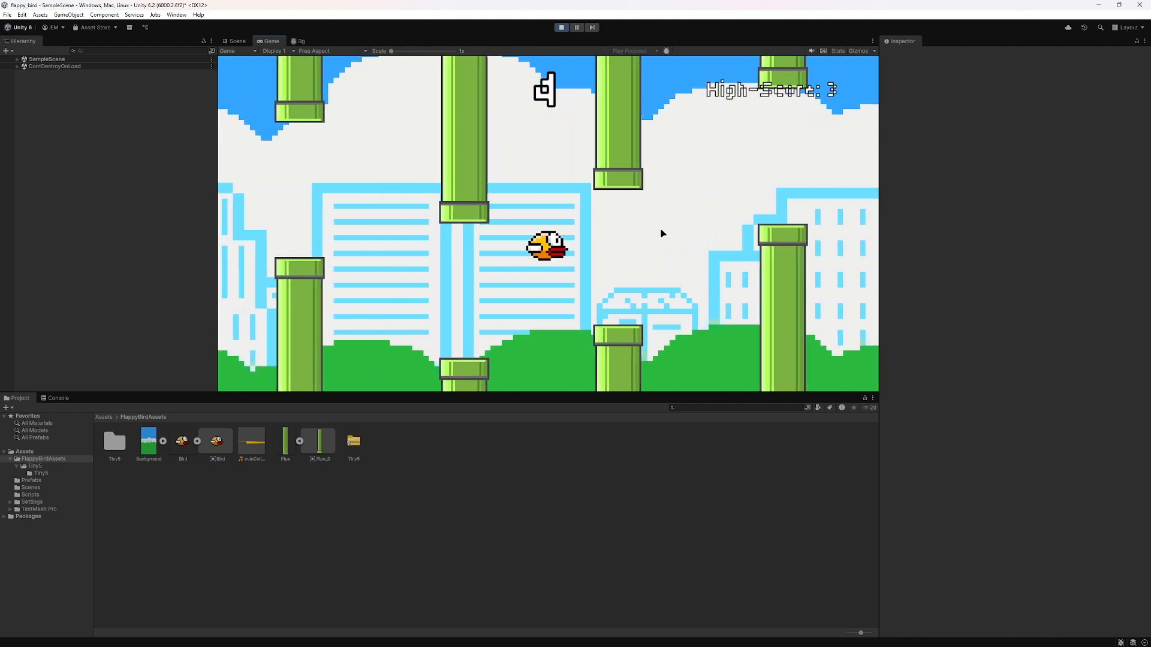
pyautogui.click(662, 233)
pyautogui.click(662, 231)
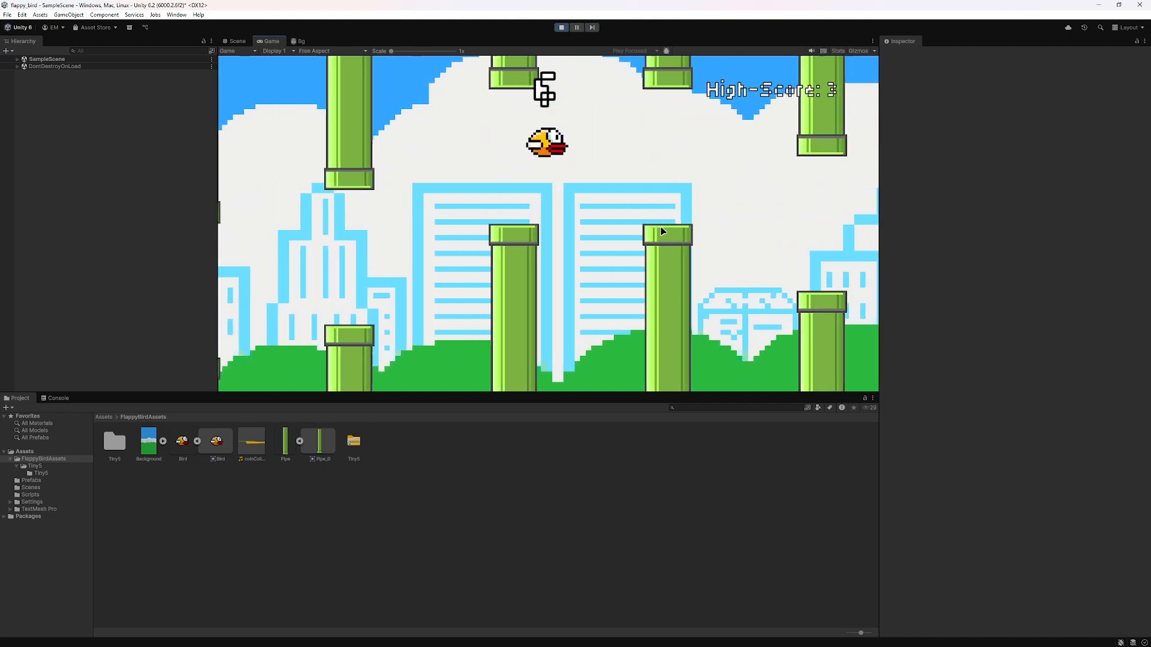
pyautogui.click(650, 232)
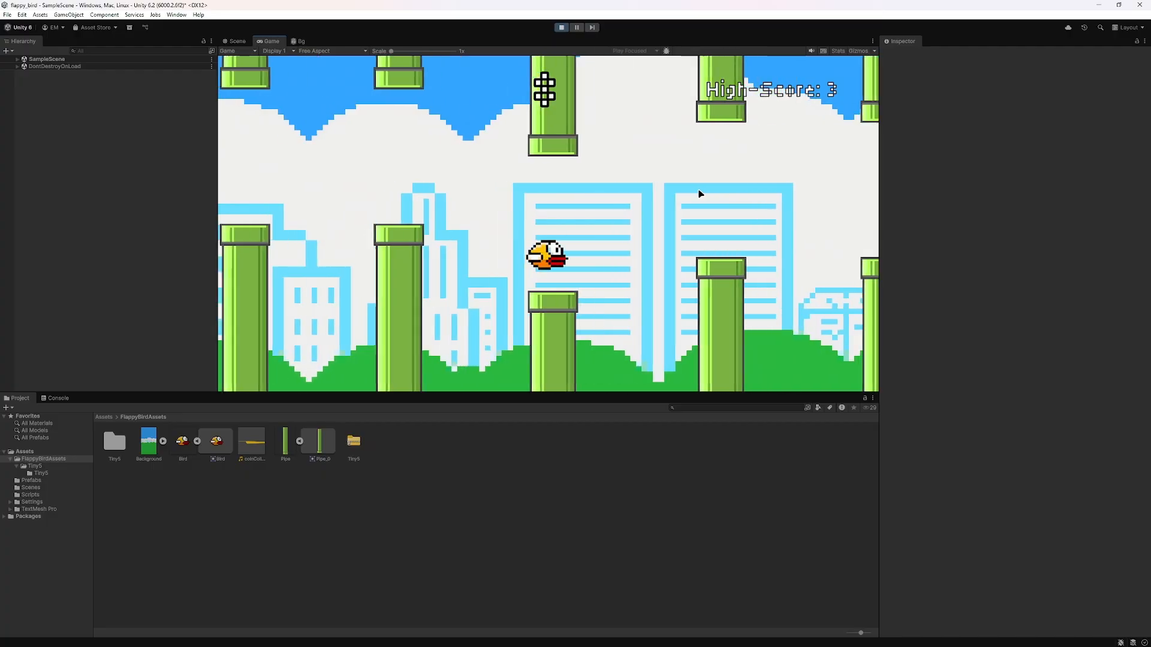
pyautogui.click(699, 193)
pyautogui.click(699, 193)
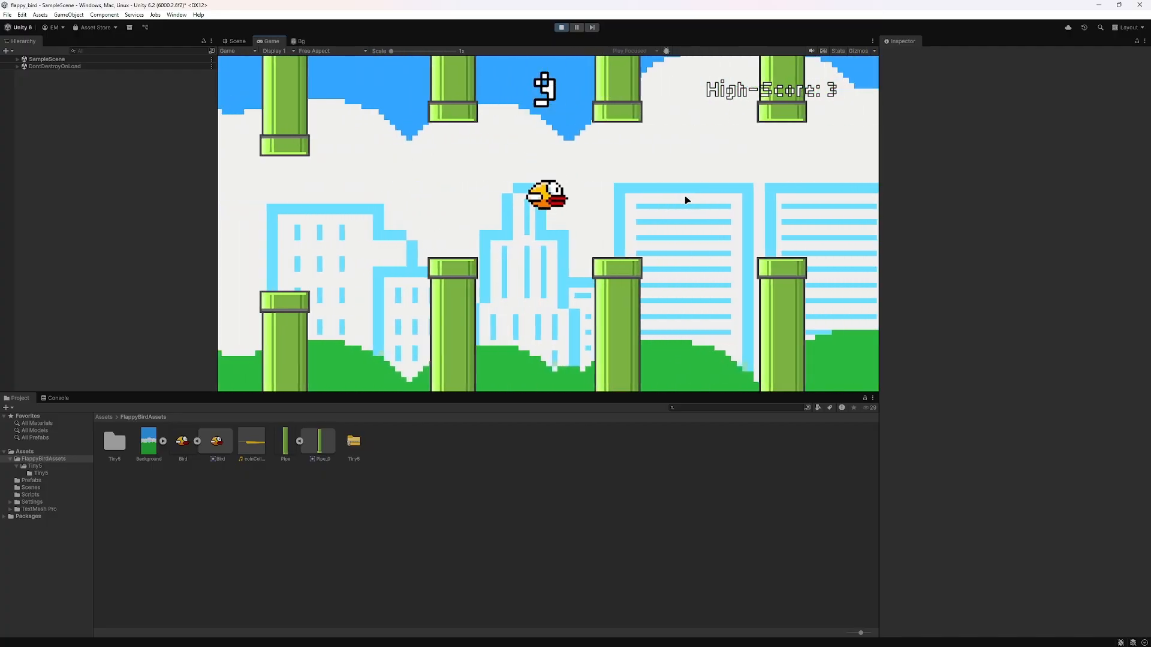
pyautogui.click(686, 201)
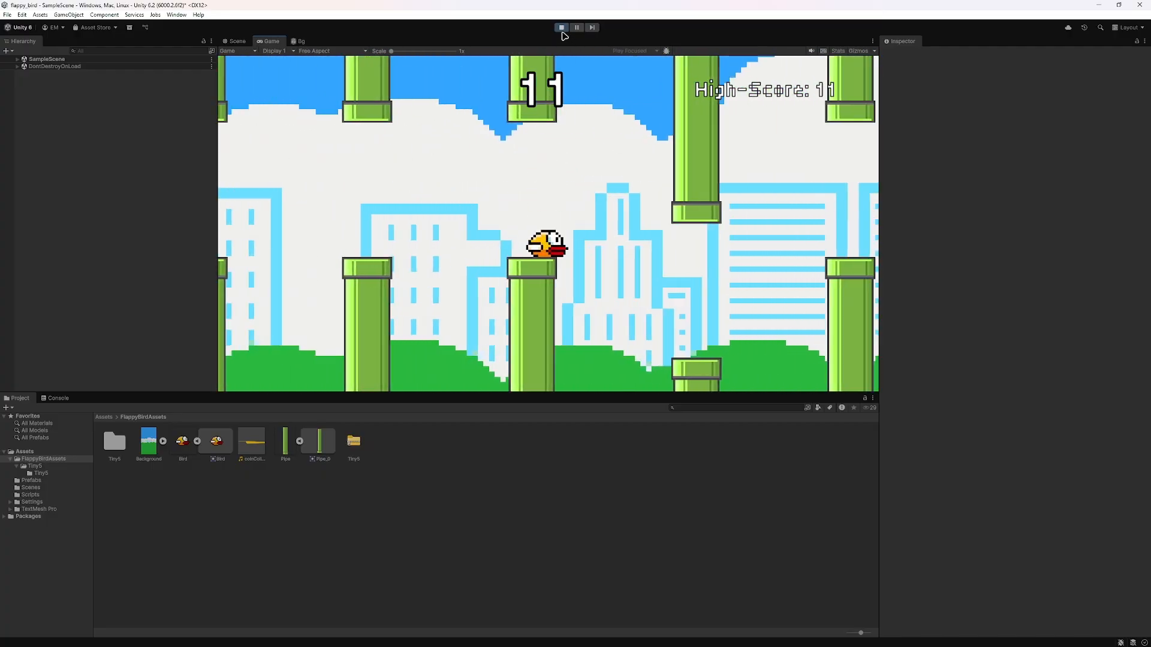
pyautogui.click(561, 27)
# Step: Reduce the magnitude of the Multiply node's B value in the Bg shader graph to slow the background scroll
pyautogui.click(301, 41)
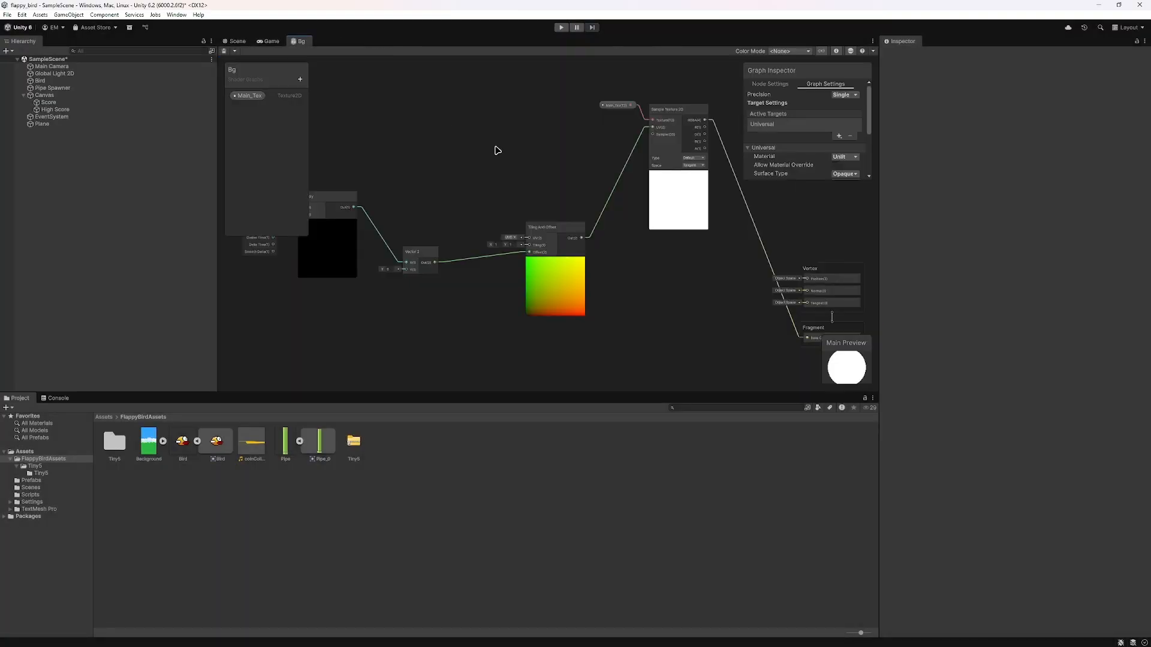
pyautogui.scroll(5, 498, 275)
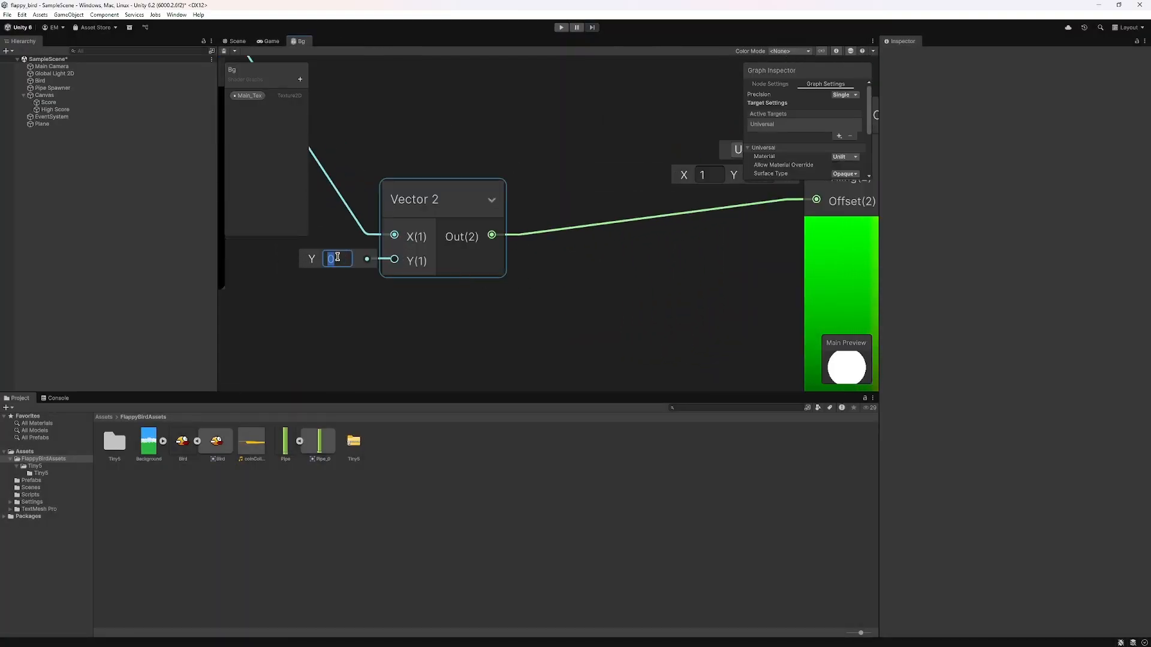
pyautogui.moveTo(338, 257); pyautogui.dragTo(578, 285, button='middle')
pyautogui.moveTo(408, 242); pyautogui.dragTo(571, 300, button='middle')
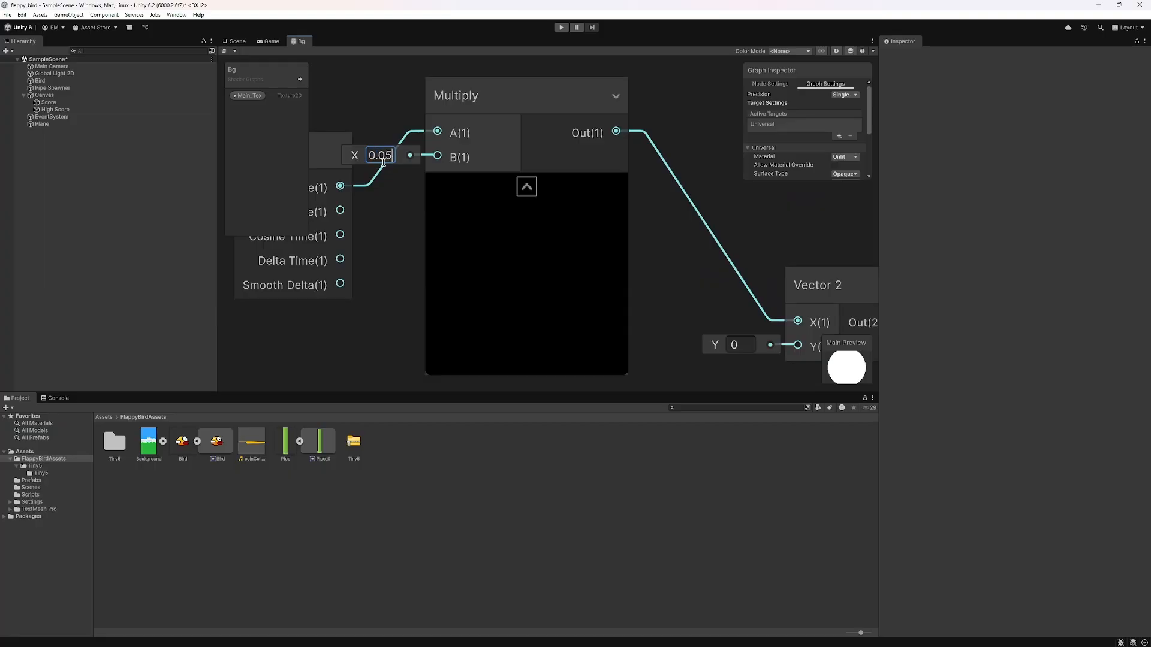
# Step: Play-test the game again to judge the slower background scroll against the moving pipes, and stop play mode
pyautogui.click(268, 41)
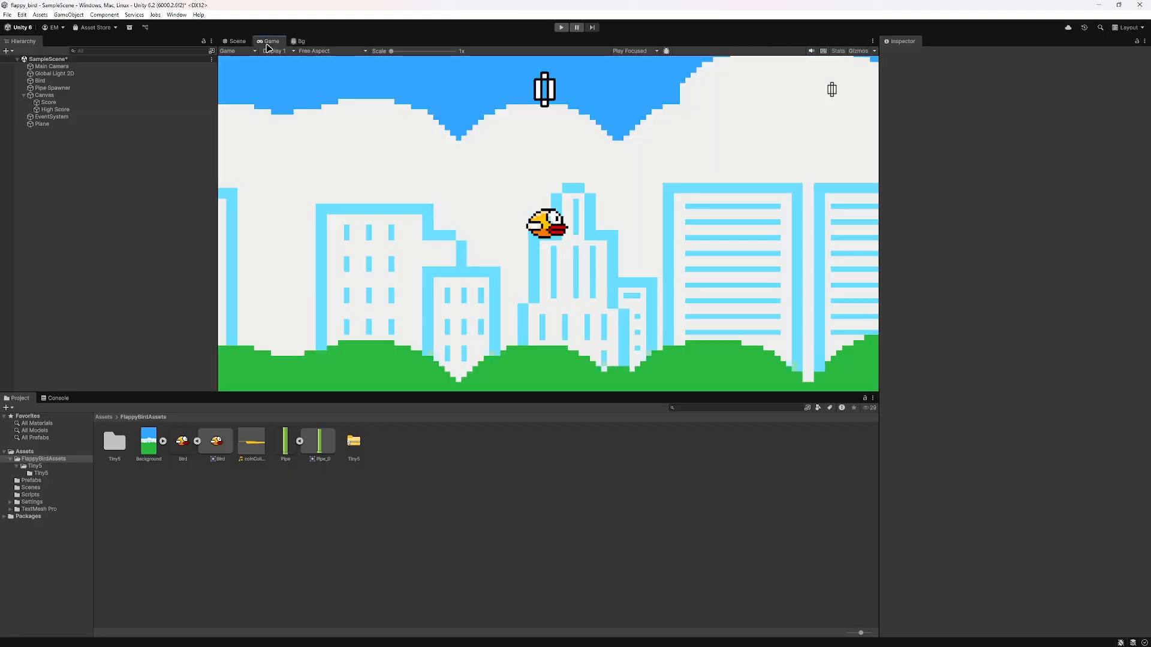
pyautogui.click(561, 28)
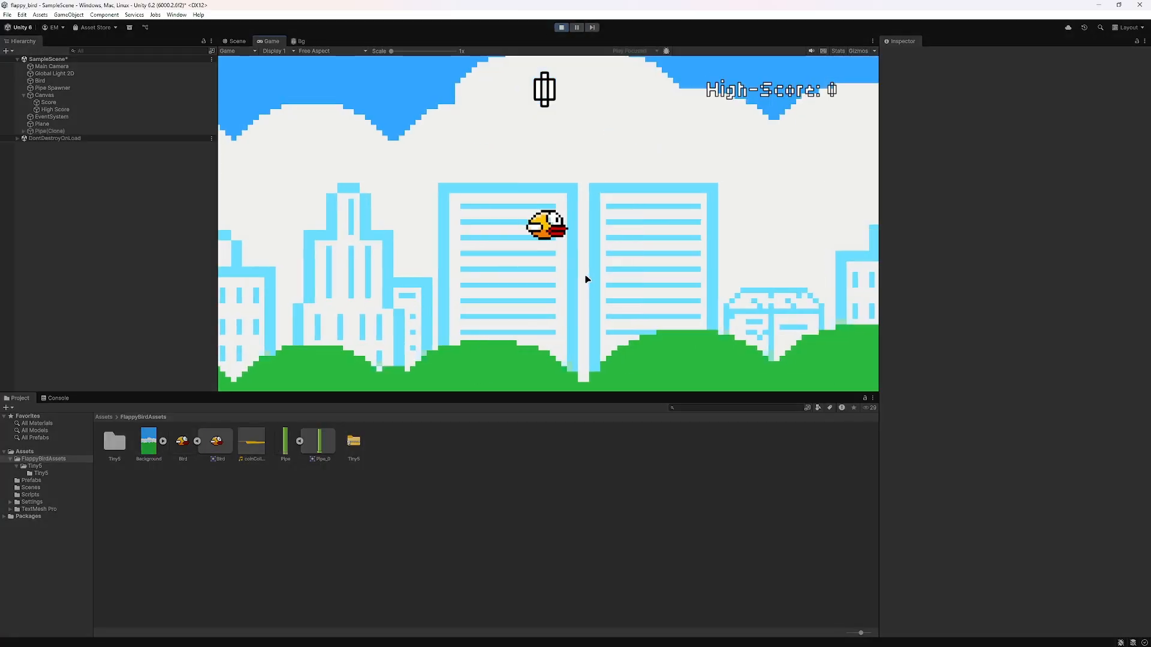
pyautogui.click(586, 279)
pyautogui.click(583, 274)
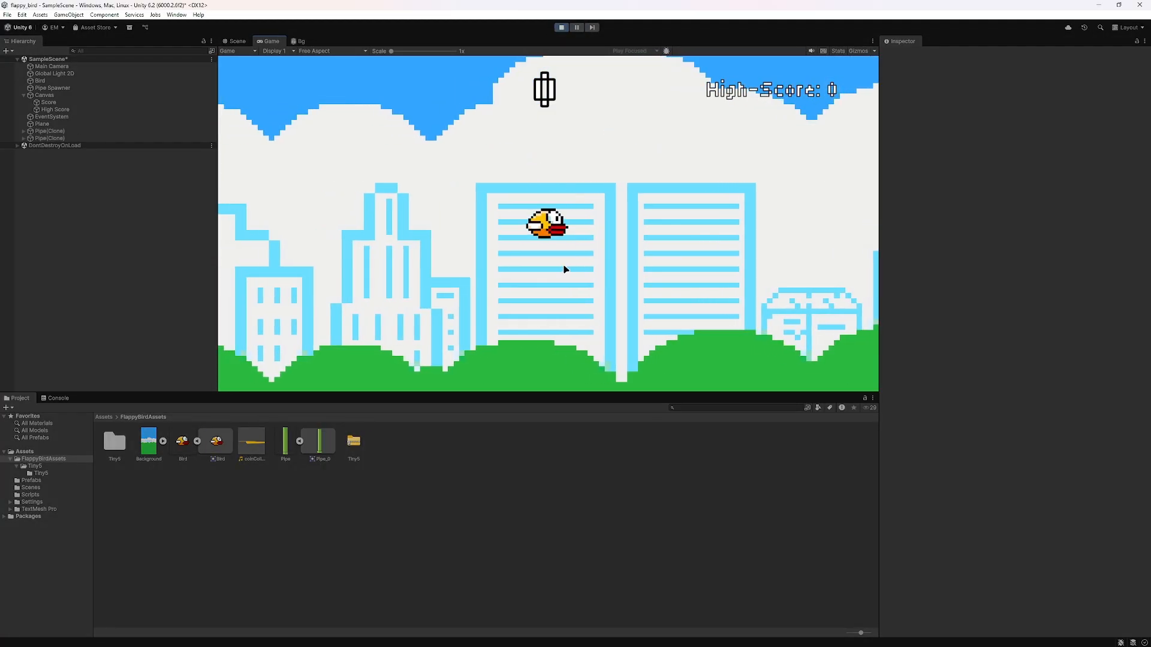
pyautogui.click(565, 269)
pyautogui.click(655, 329)
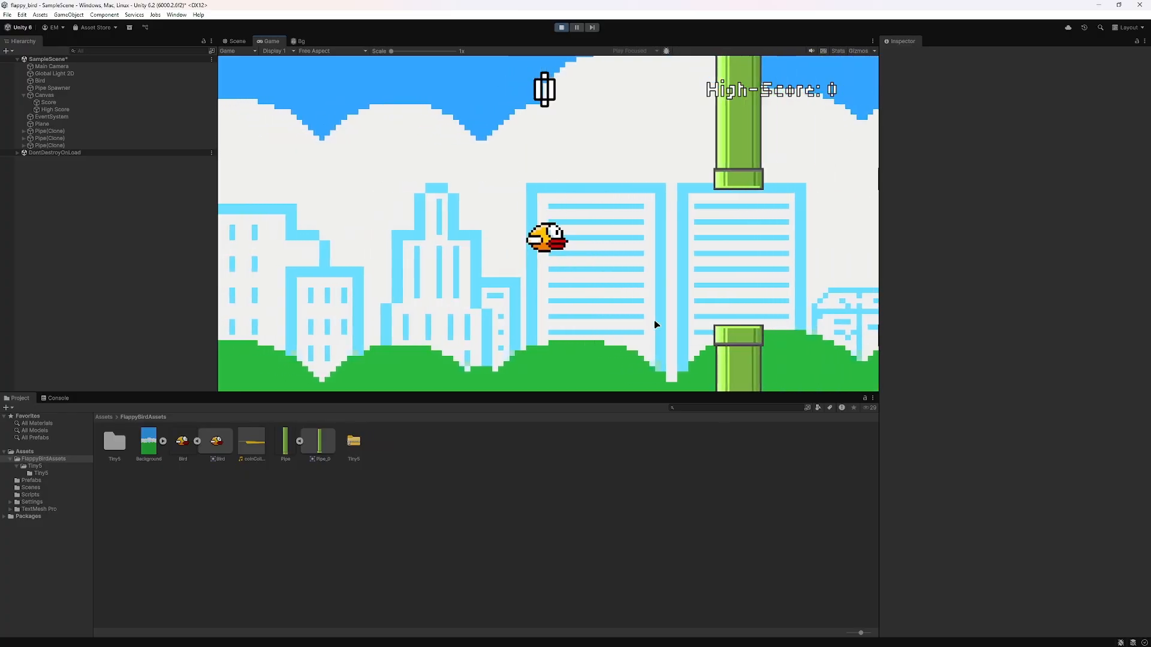
pyautogui.click(654, 327)
pyautogui.click(656, 325)
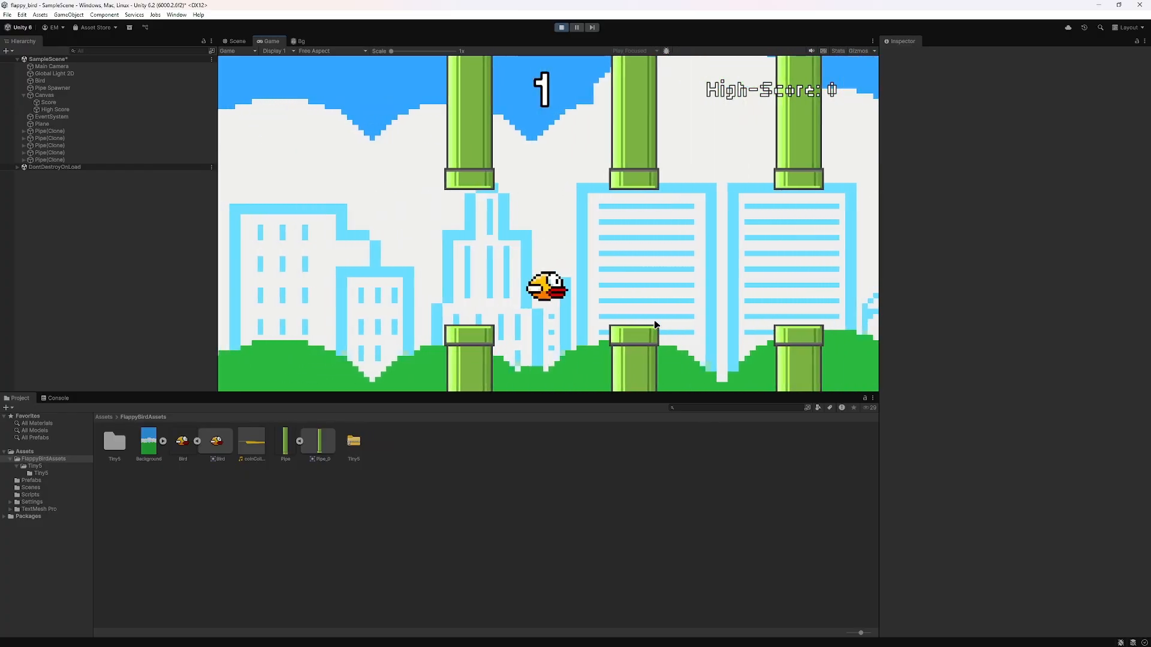
pyautogui.click(655, 323)
pyautogui.click(694, 274)
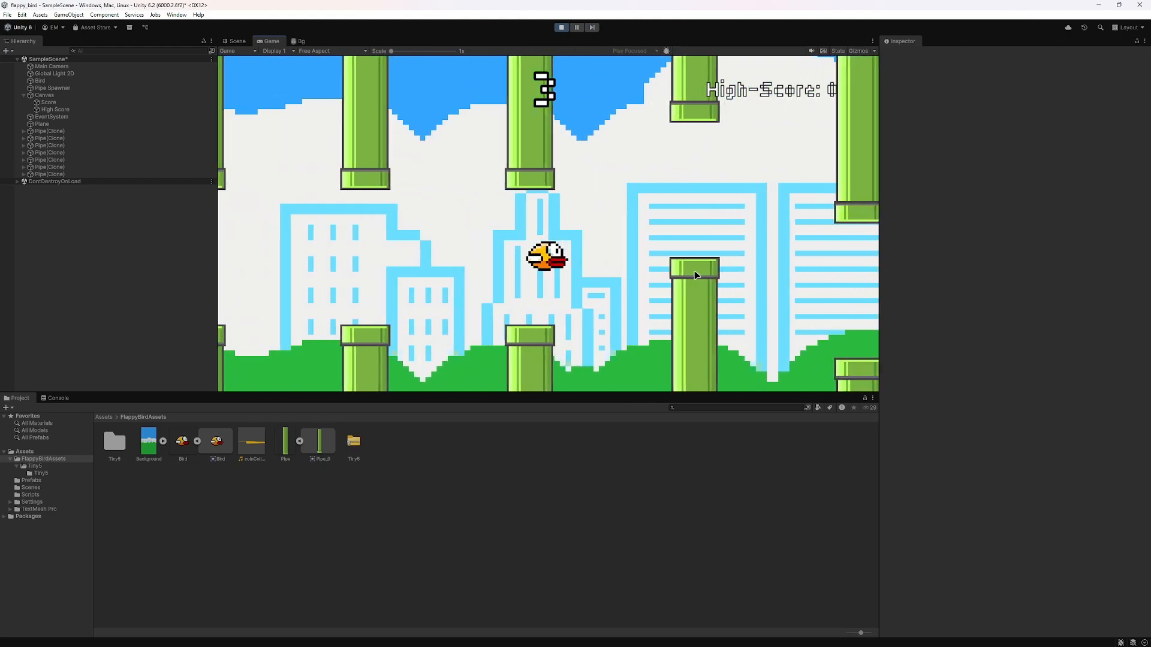
pyautogui.click(707, 263)
pyautogui.click(722, 249)
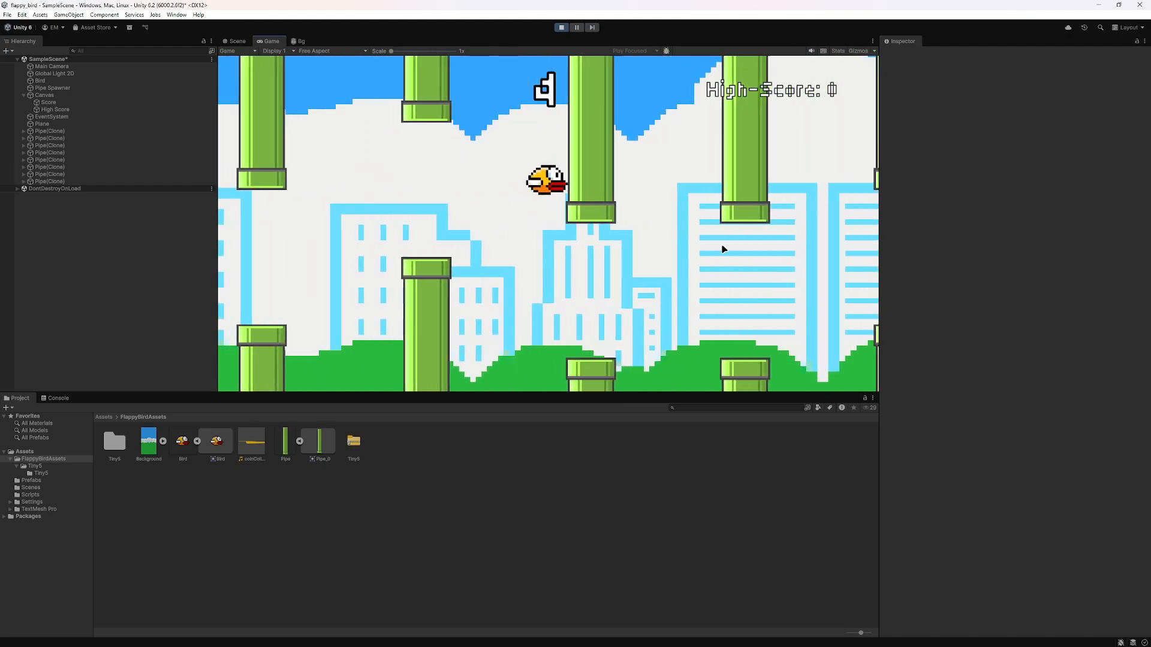
pyautogui.click(716, 251)
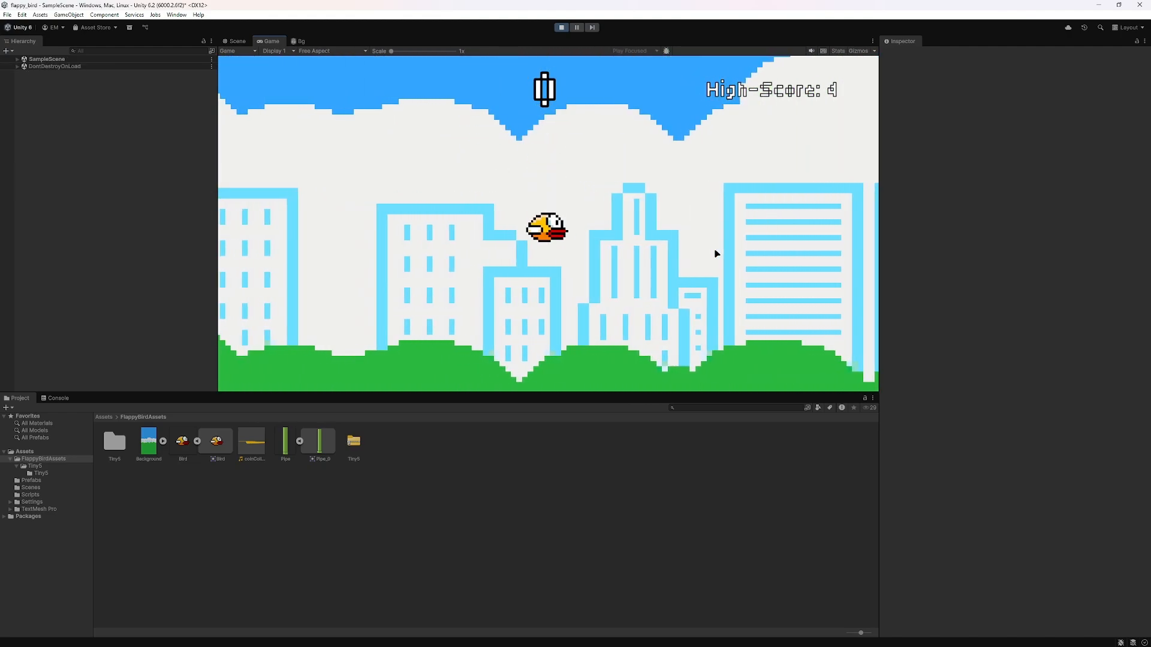
pyautogui.click(716, 251)
pyautogui.click(716, 251)
pyautogui.click(715, 251)
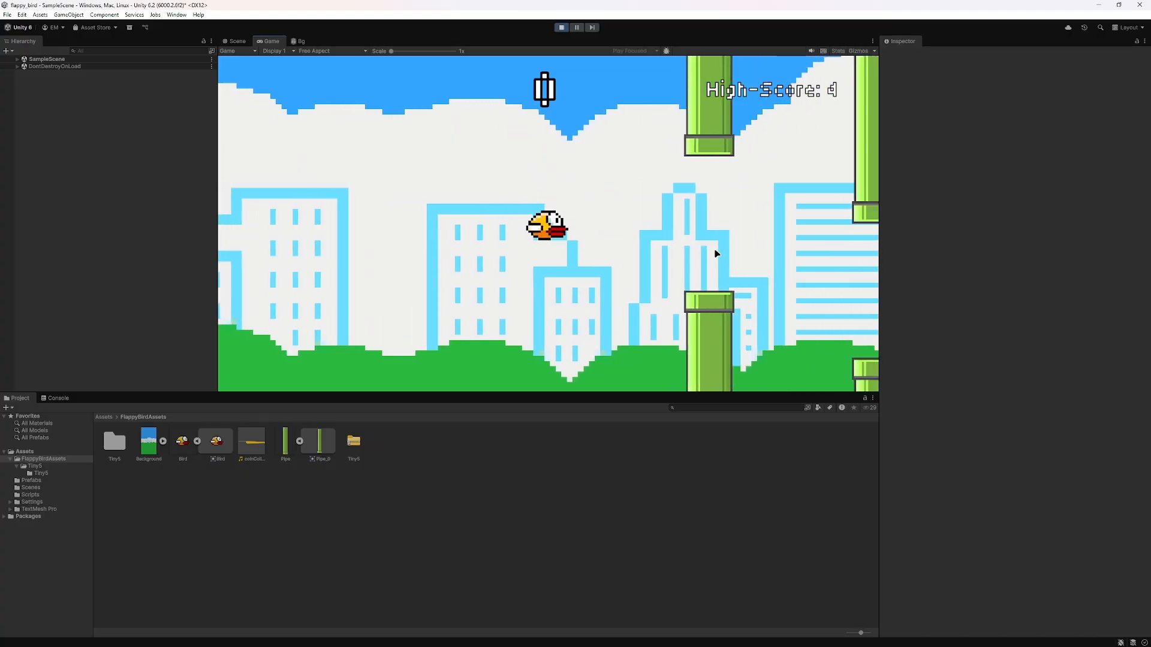
pyautogui.click(716, 251)
pyautogui.click(716, 252)
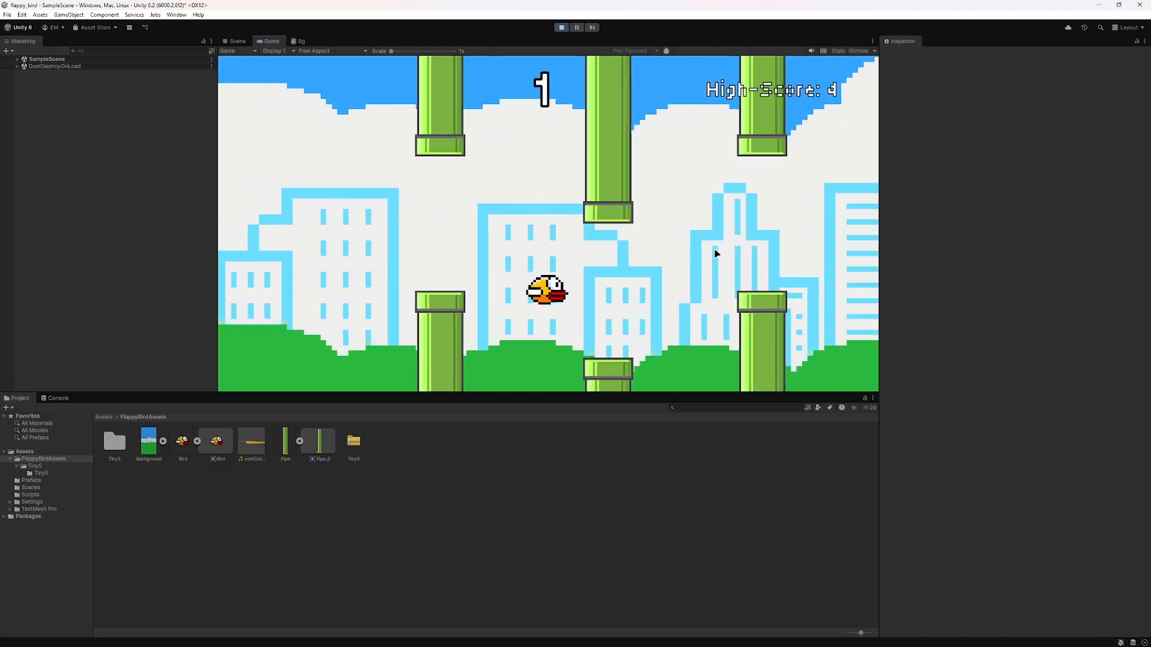
pyautogui.click(715, 251)
pyautogui.click(716, 251)
pyautogui.click(716, 251)
pyautogui.press('space')
pyautogui.press('space')
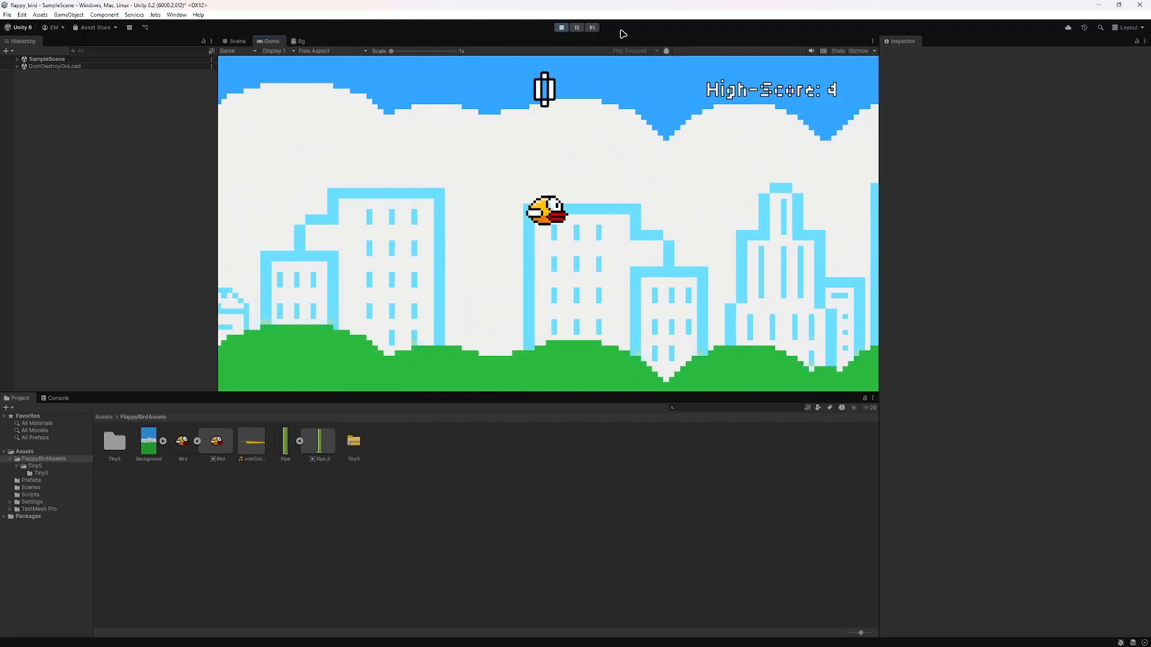
pyautogui.click(562, 28)
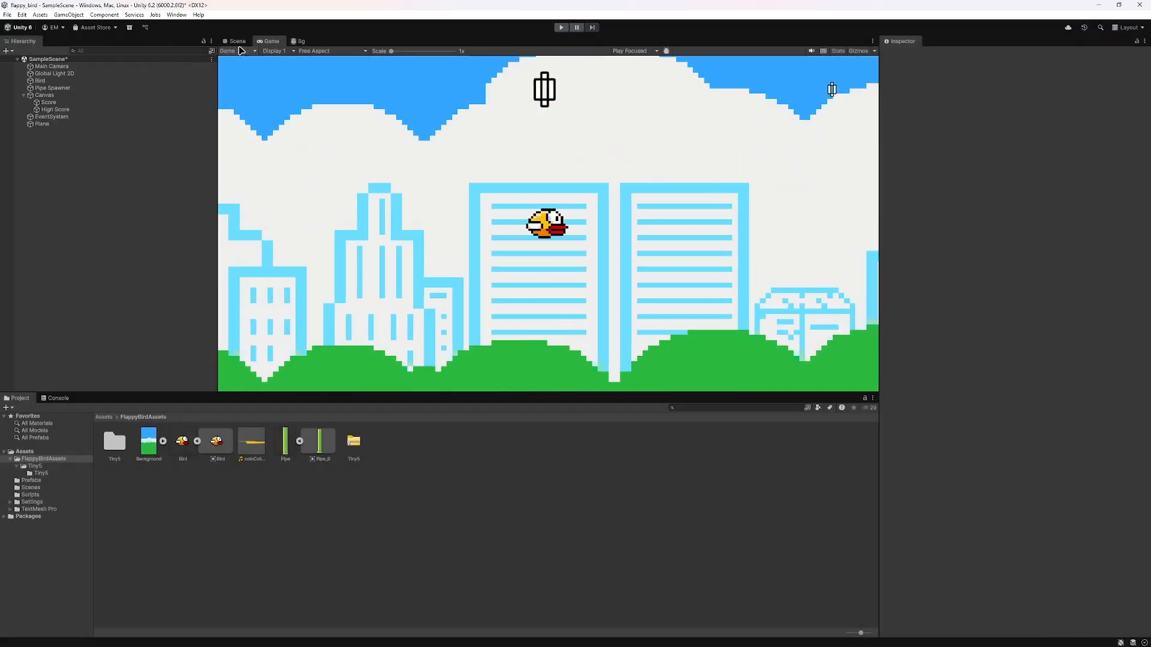
# Step: Save SampleScene and add a Global Volume object at the scene's root level
pyautogui.click(56, 74)
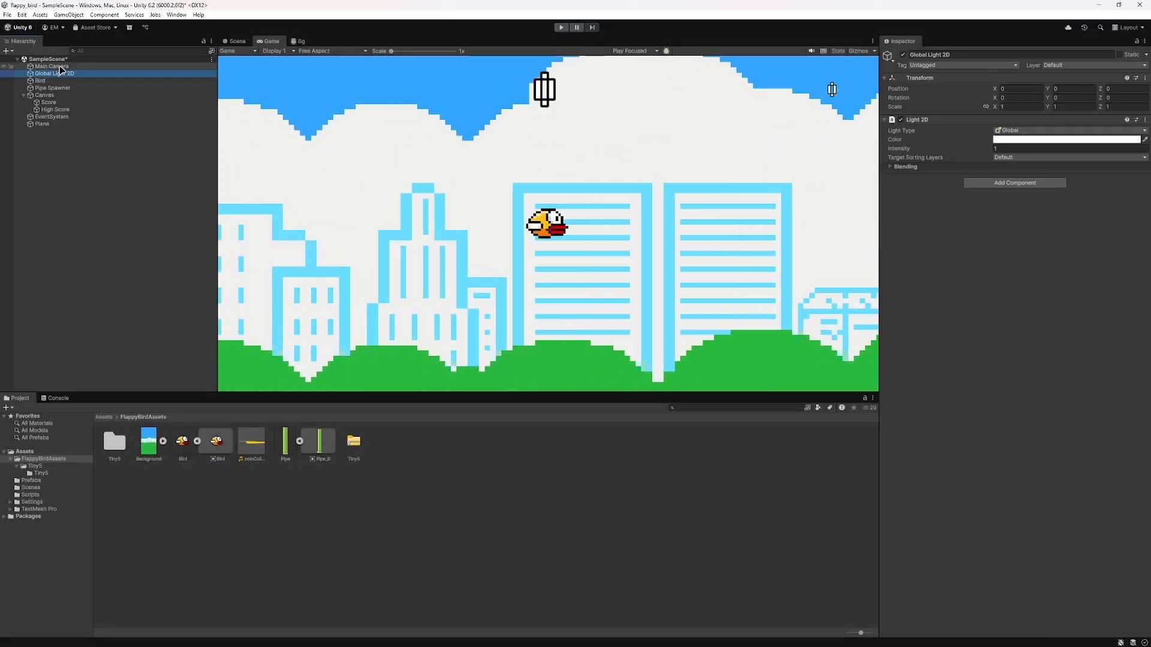
pyautogui.click(41, 153)
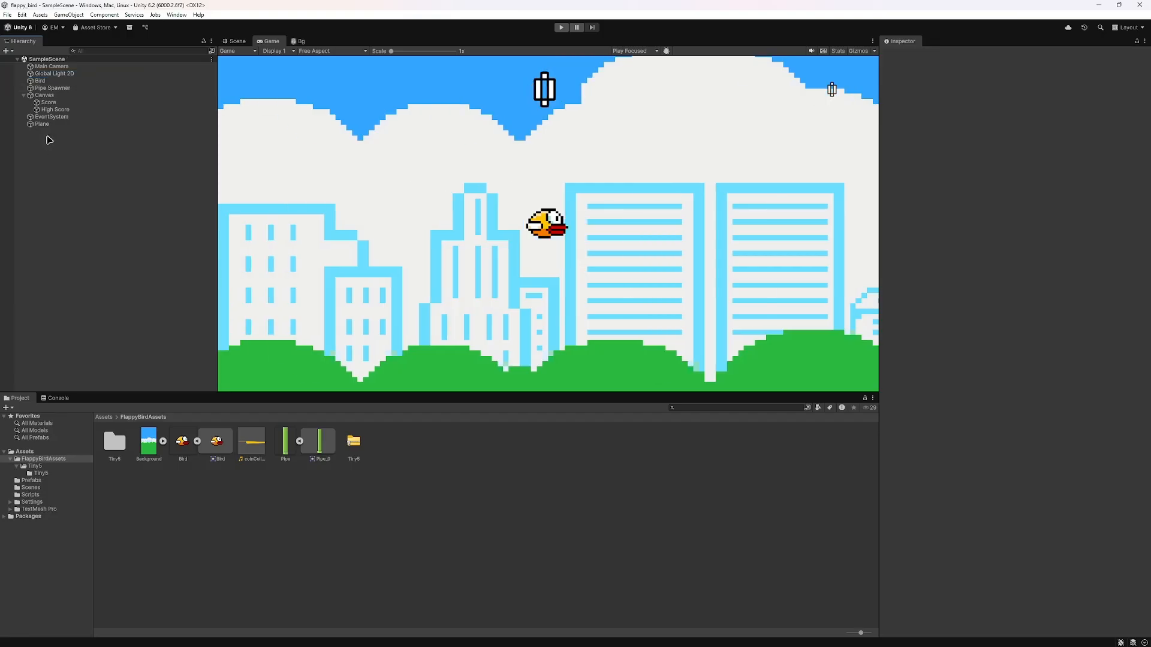
pyautogui.rightClick(54, 153)
pyautogui.click(38, 142)
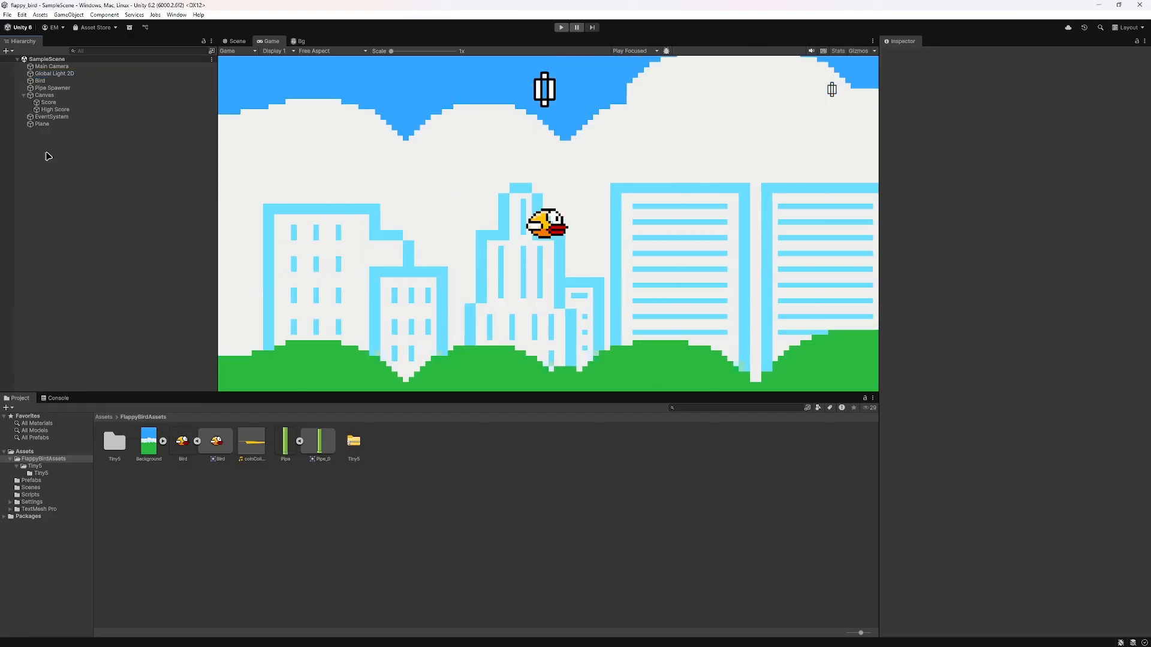
pyautogui.rightClick(54, 154)
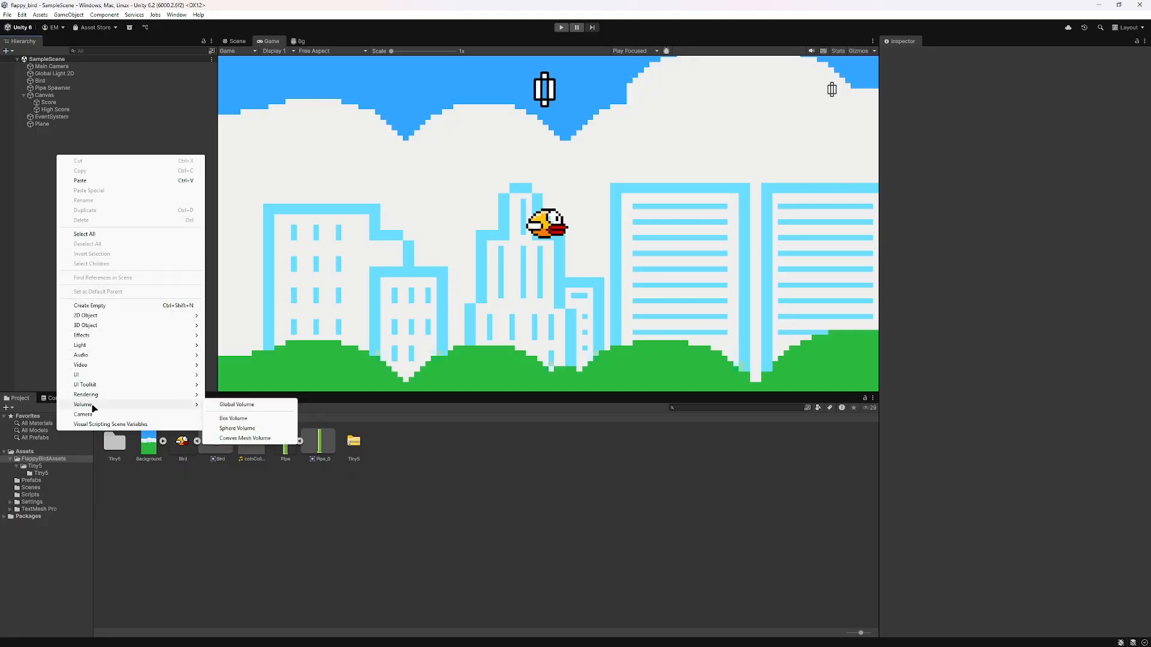
pyautogui.click(242, 405)
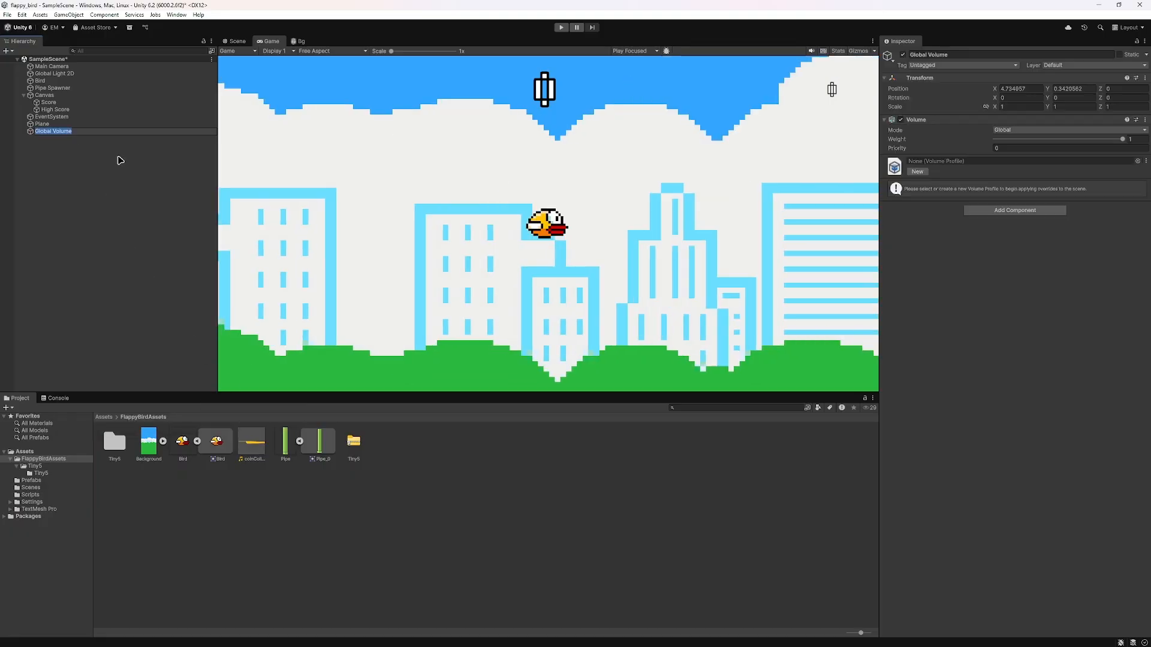
# Step: Keep the Global Volume object's default name and create a new volume profile for it
pyautogui.click(105, 182)
pyautogui.click(53, 131)
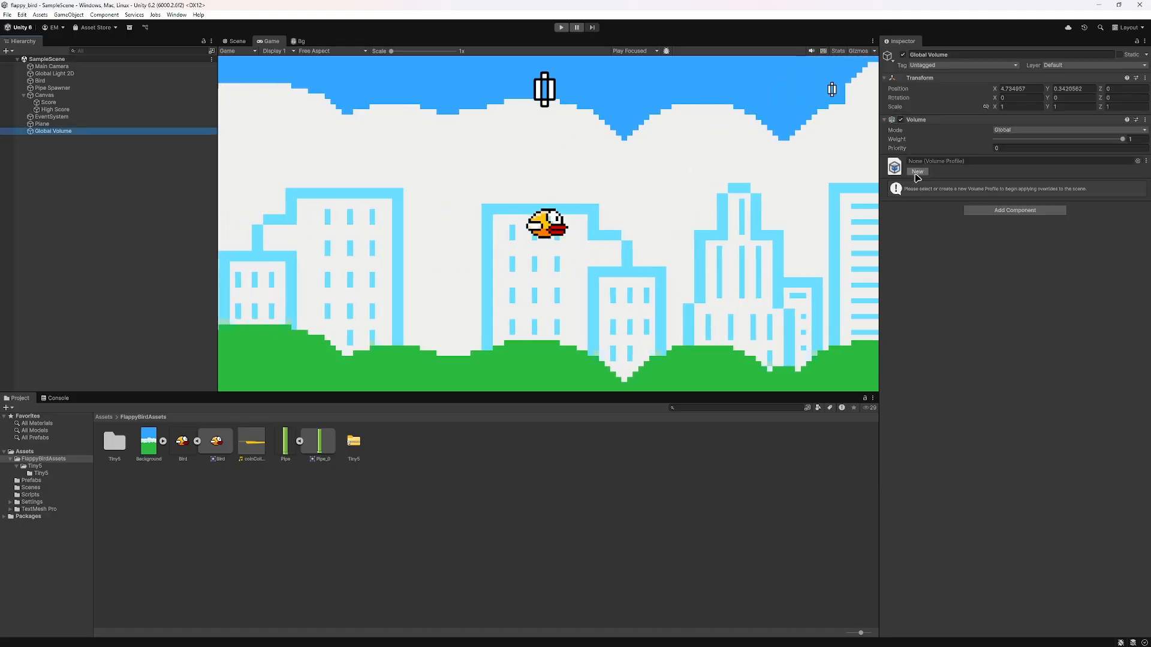
pyautogui.click(33, 453)
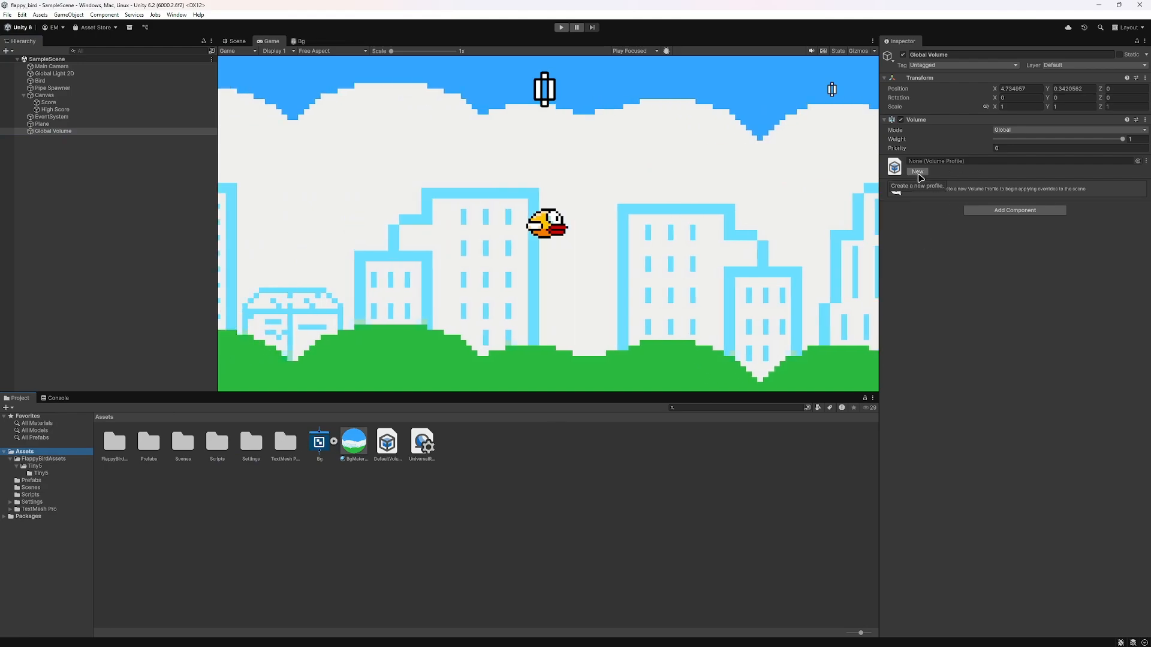
pyautogui.click(918, 172)
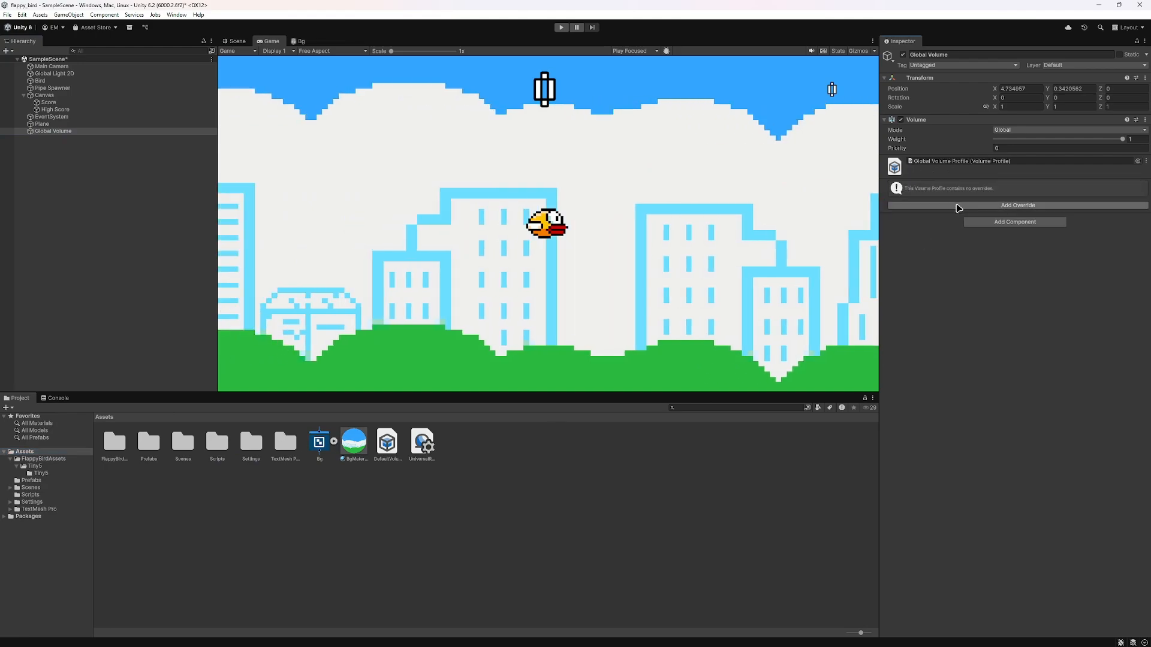
# Step: Add a Bloom override with Threshold and Intensity enabled to the Global Volume, trying a higher intensity and undoing it
pyautogui.click(956, 206)
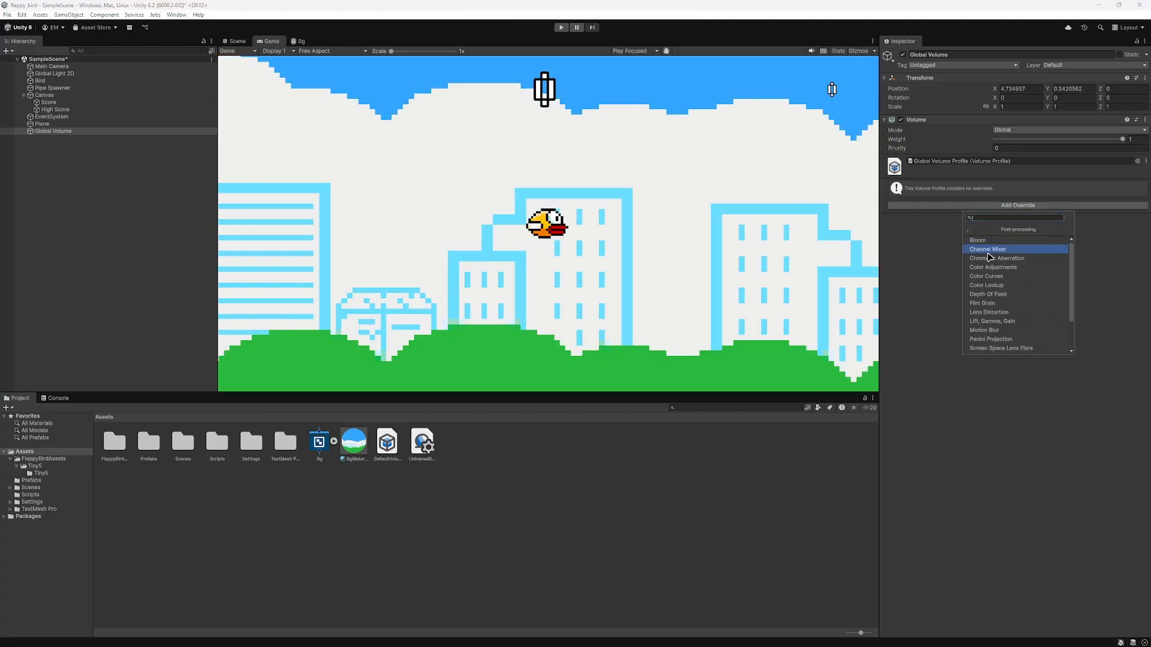
pyautogui.click(992, 242)
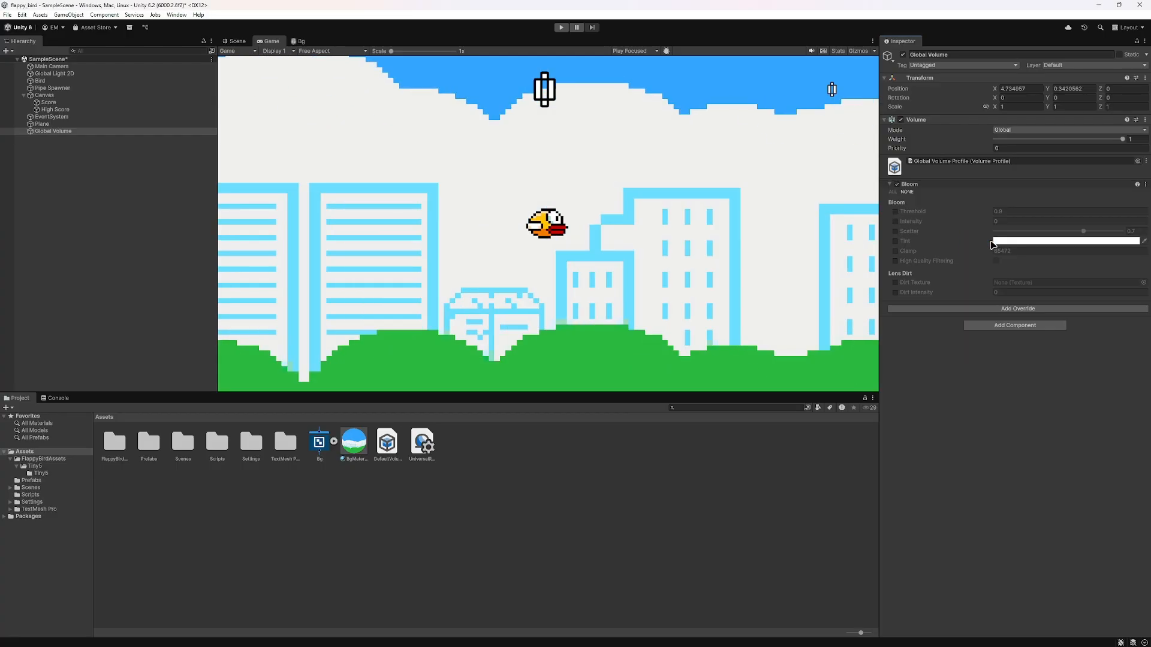
pyautogui.click(896, 213)
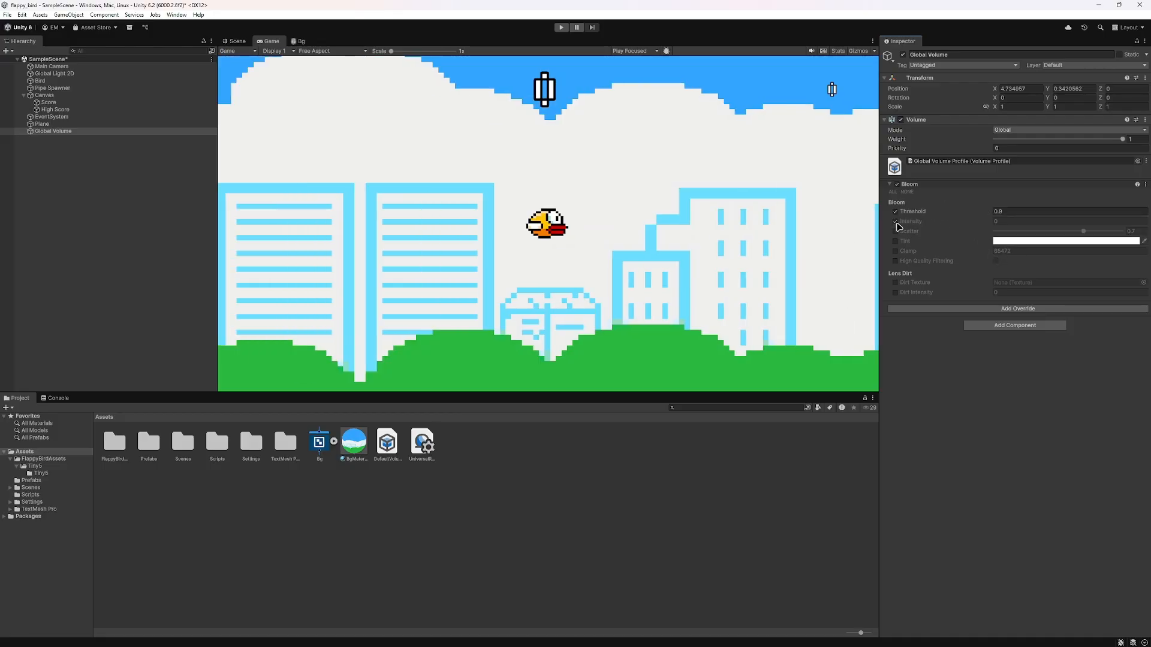
pyautogui.click(895, 222)
pyautogui.moveTo(981, 221); pyautogui.dragTo(76, 235)
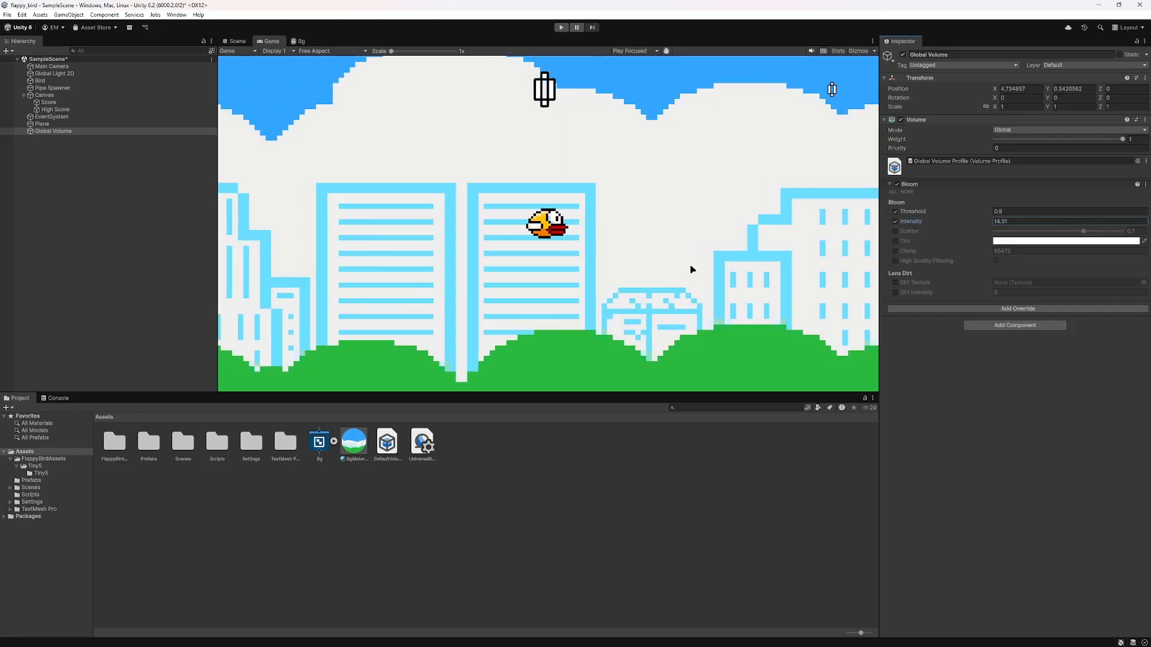
pyautogui.hotkey('ctrl', 'z')
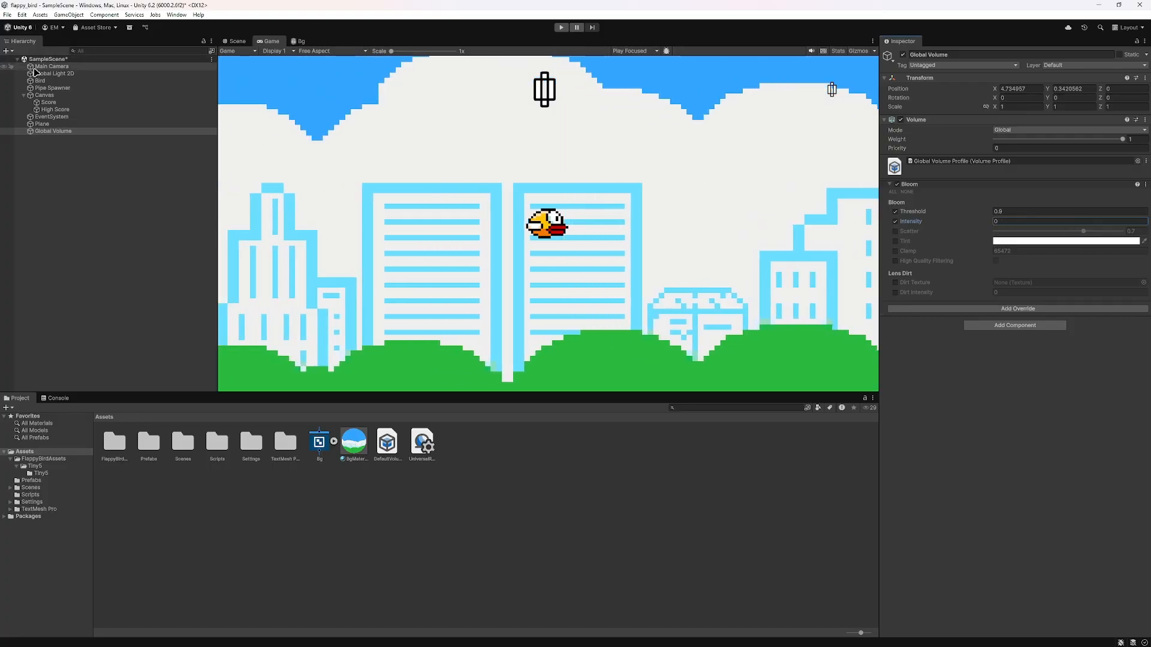
# Step: Enable Post Processing in the Main Camera's rendering settings
pyautogui.click(60, 68)
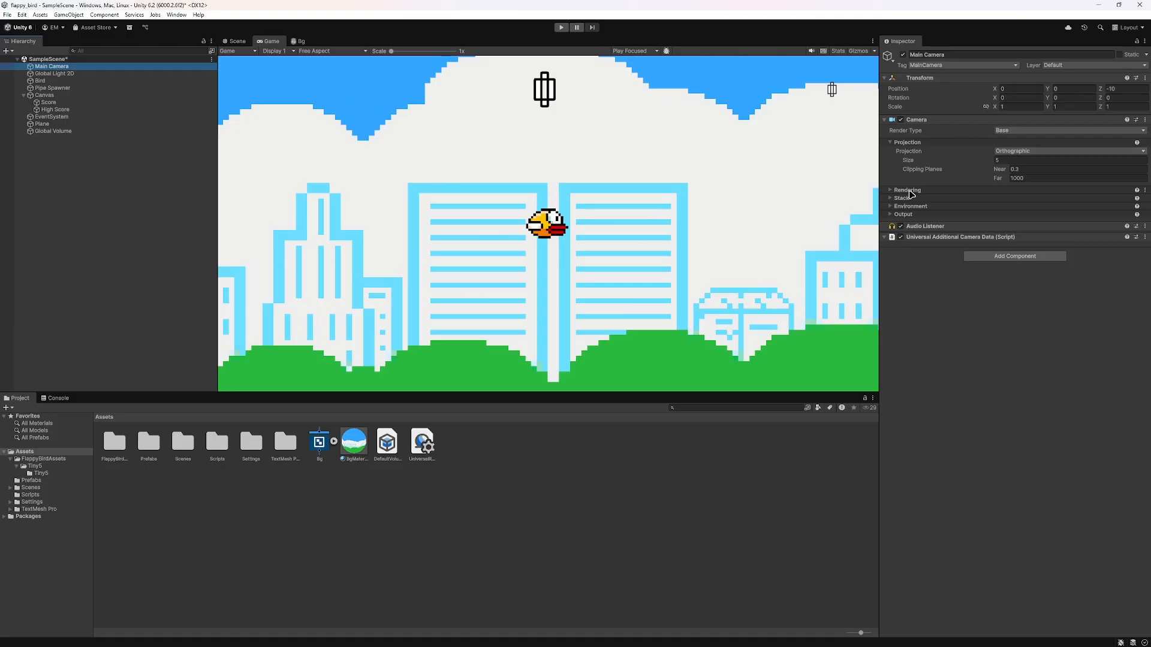
pyautogui.click(908, 191)
pyautogui.click(998, 208)
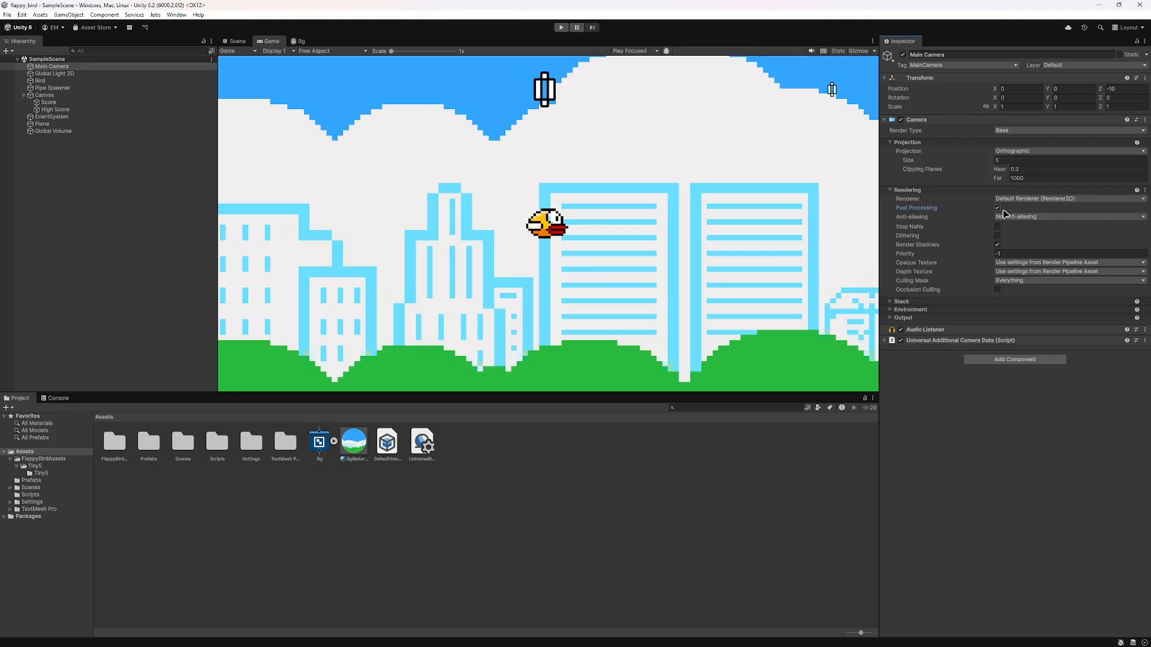
# Step: Set the Global Volume's Bloom intensity to 1, then try a lower threshold and undo that change
pyautogui.click(60, 131)
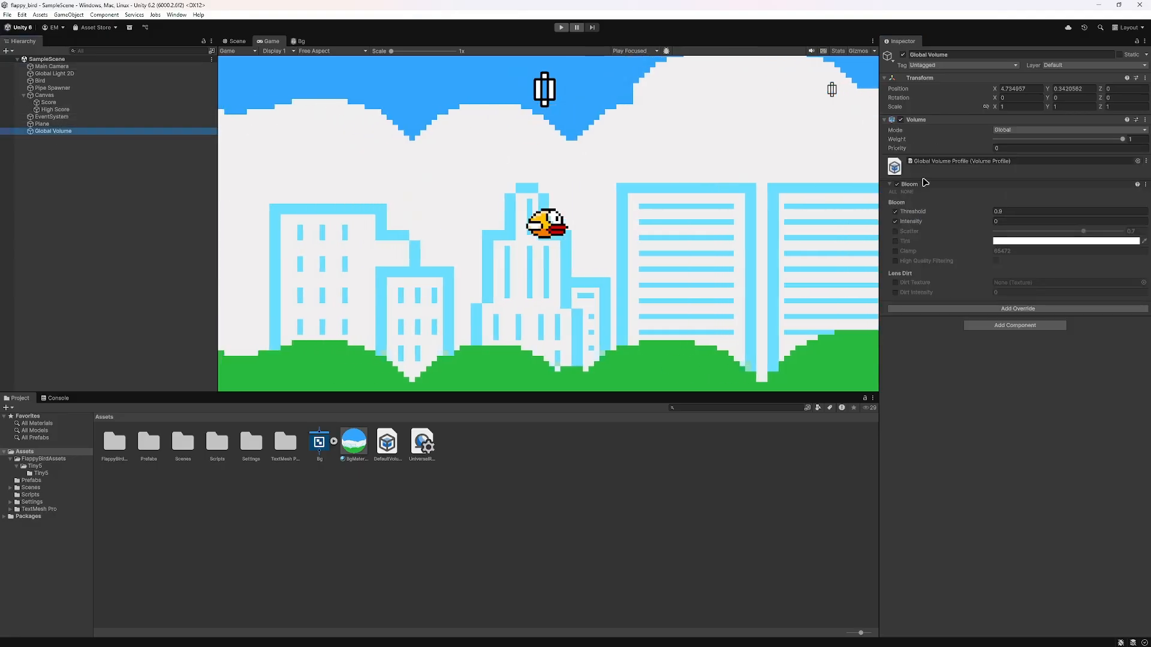
pyautogui.click(991, 222)
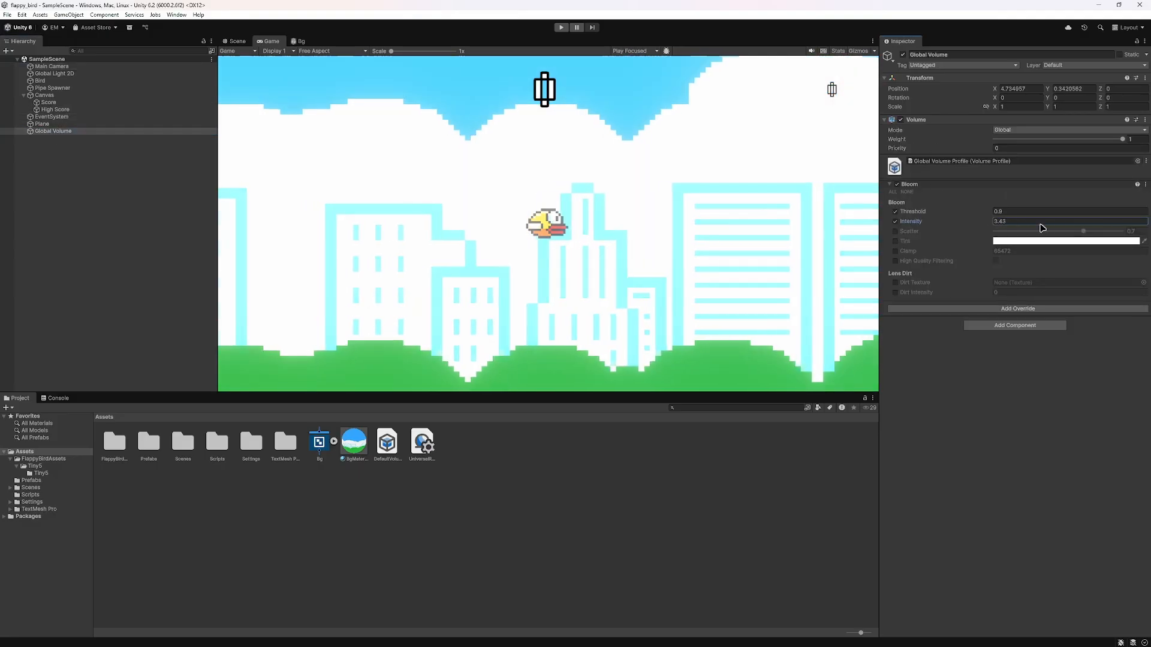
pyautogui.moveTo(923, 217); pyautogui.dragTo(968, 234)
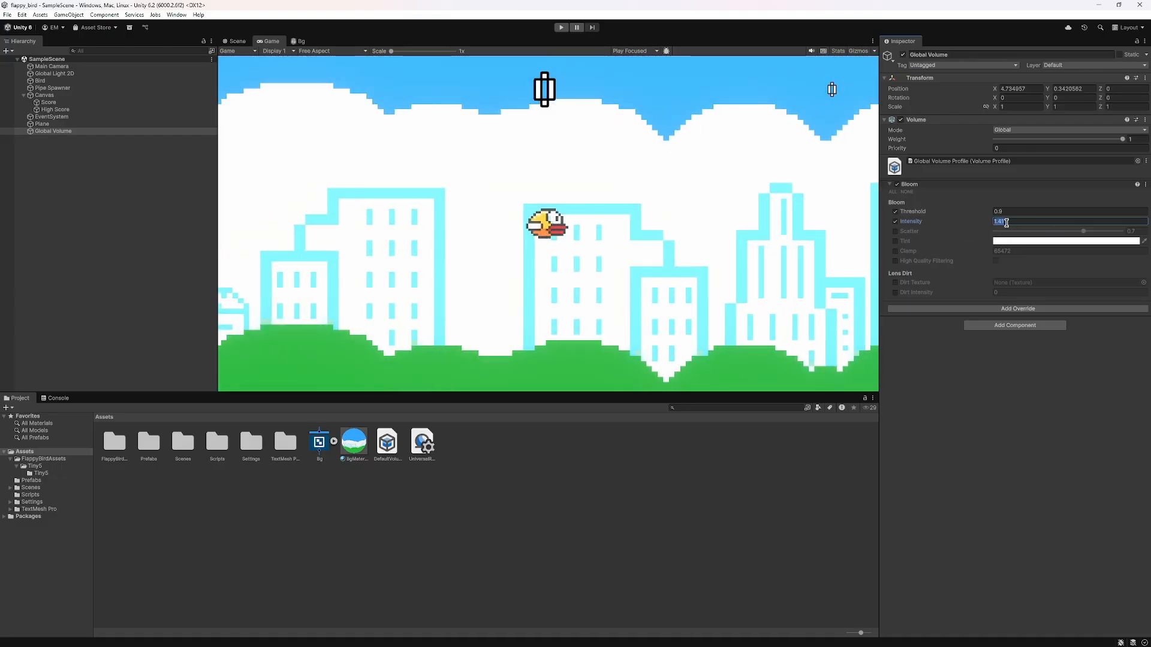
pyautogui.write('1')
pyautogui.click(1004, 426)
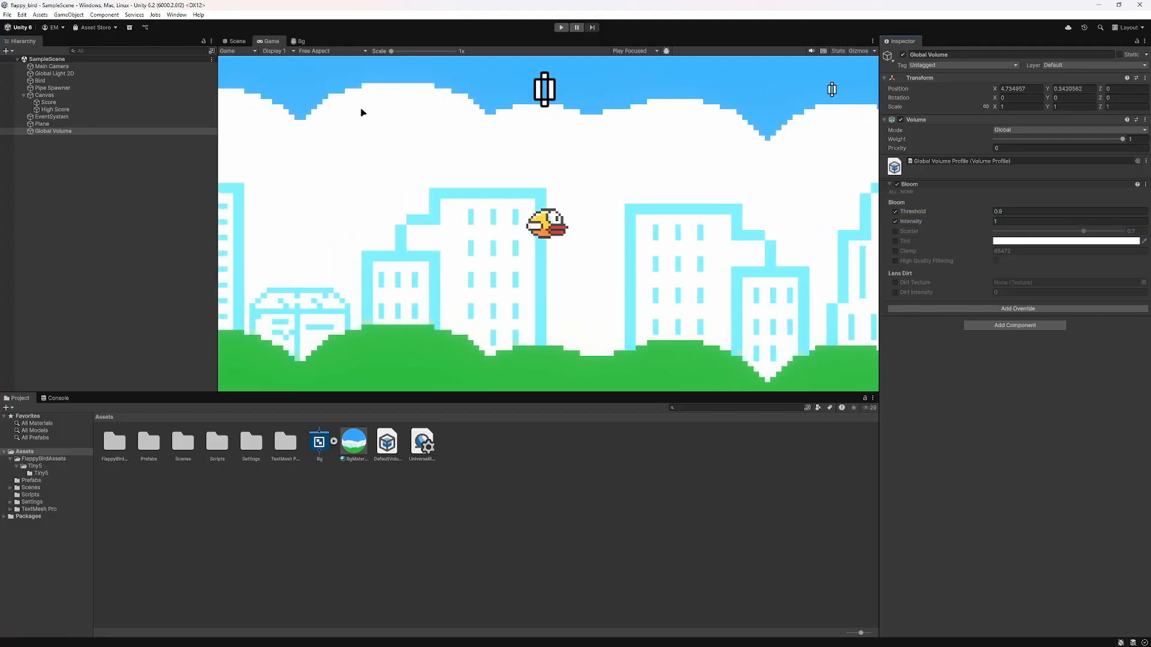
pyautogui.moveTo(986, 215); pyautogui.dragTo(972, 214)
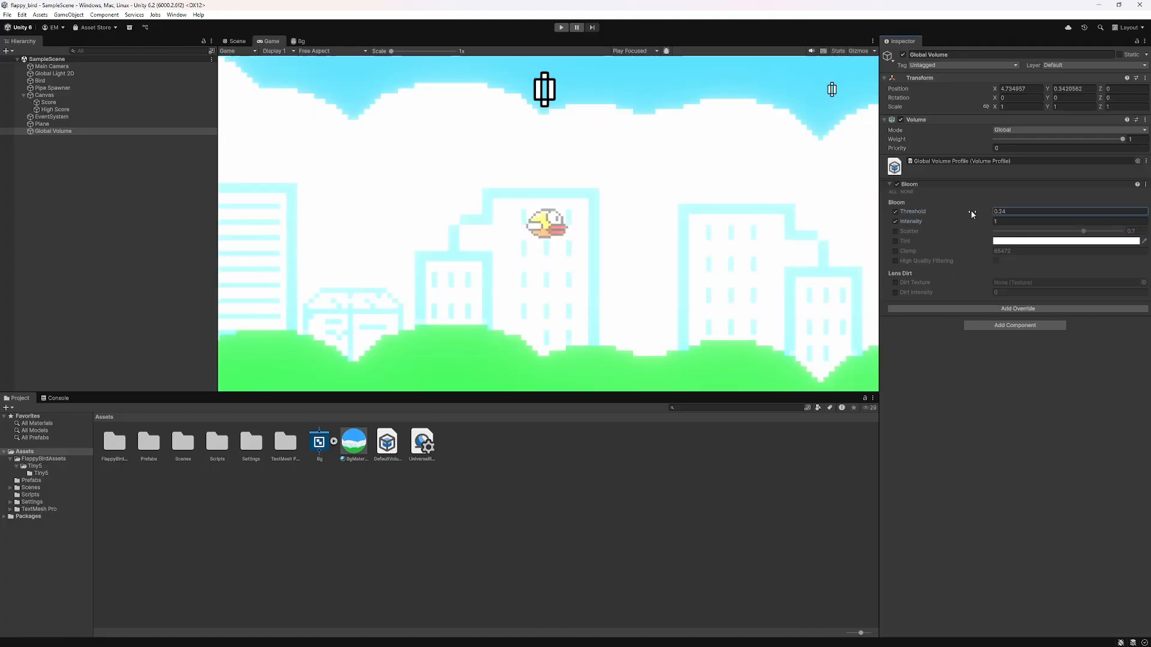
pyautogui.hotkey('ctrl', 'z')
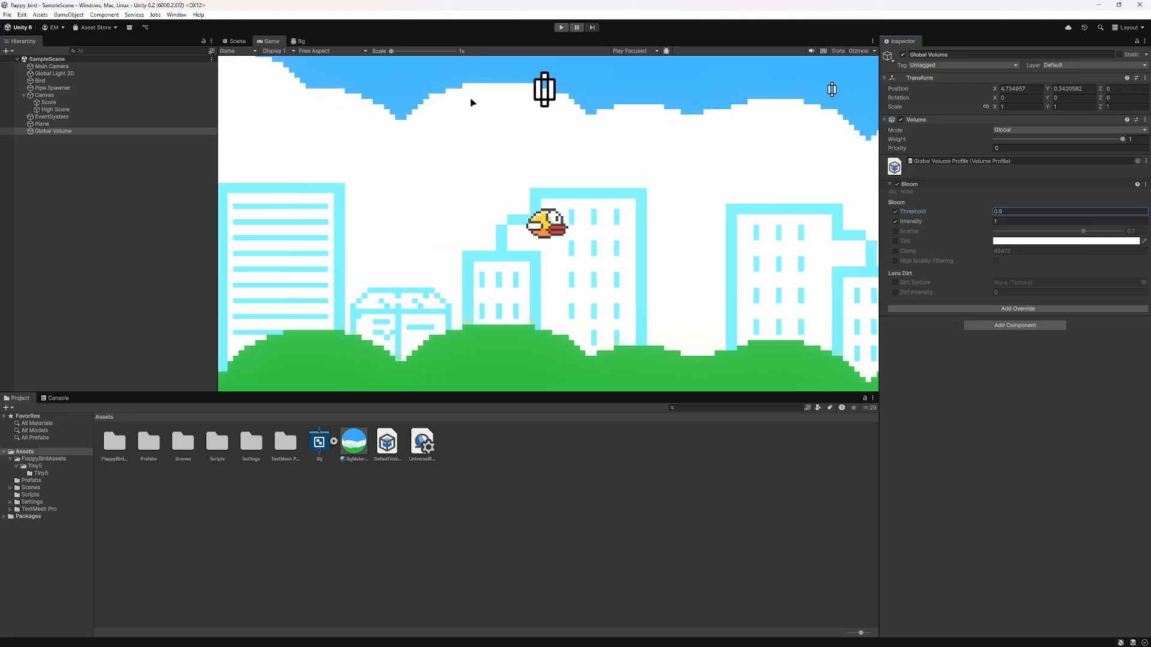
# Step: Play-test the game to check the bloom effect while flapping the bird through the pipes, and stop play mode
pyautogui.click(563, 28)
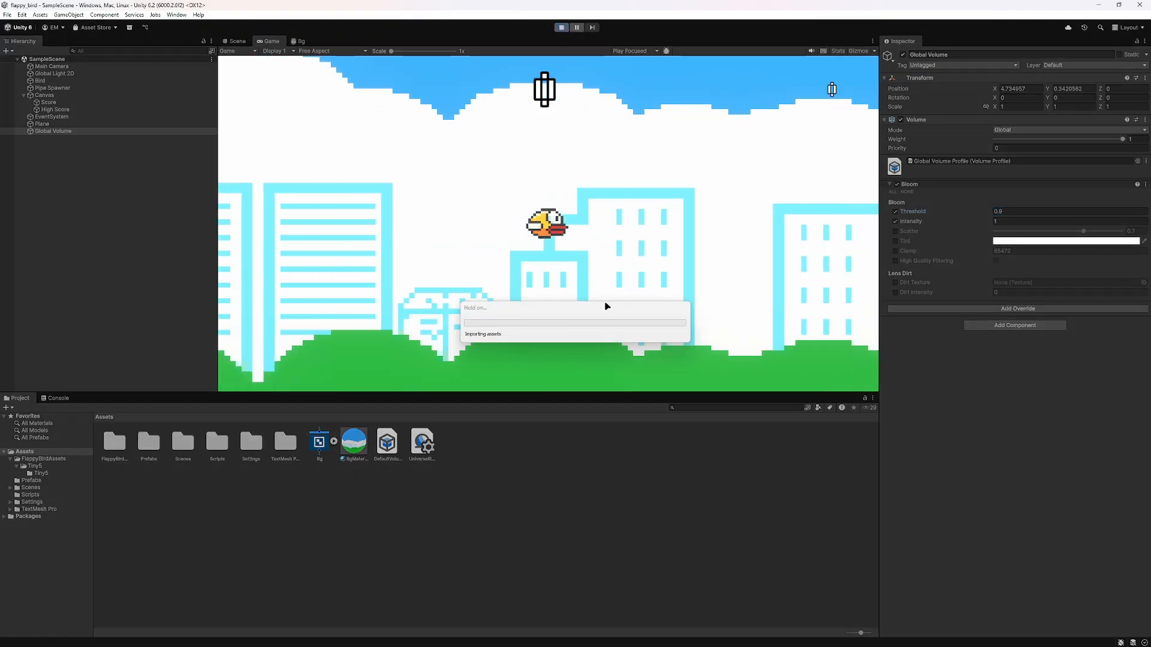
pyautogui.click(609, 304)
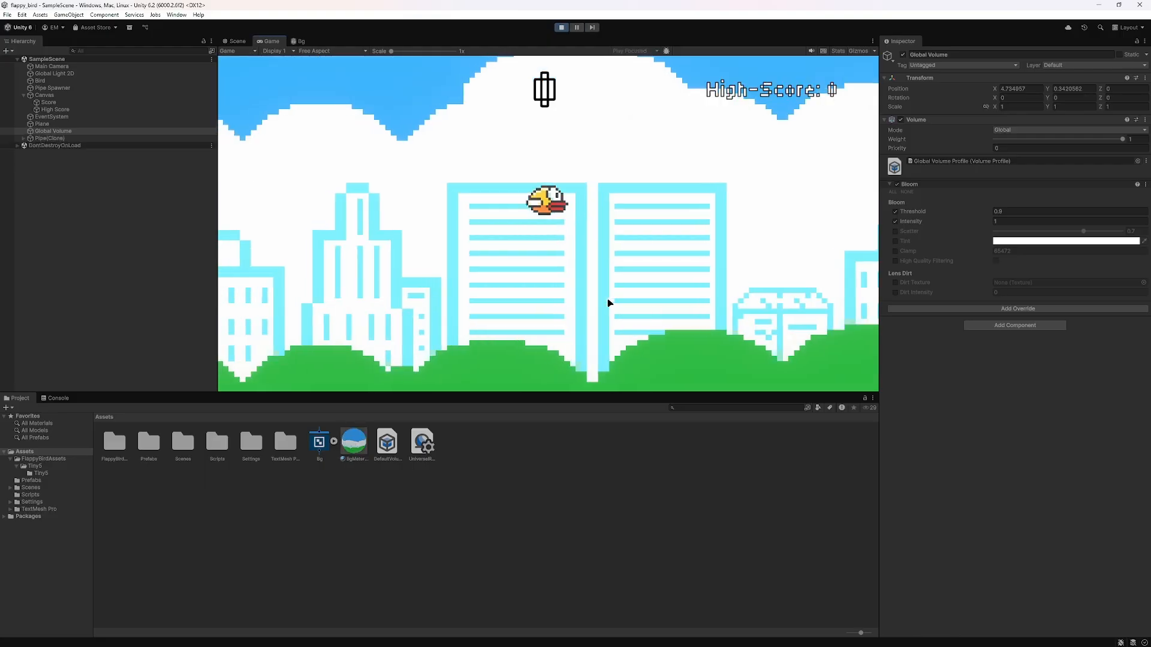
pyautogui.click(629, 230)
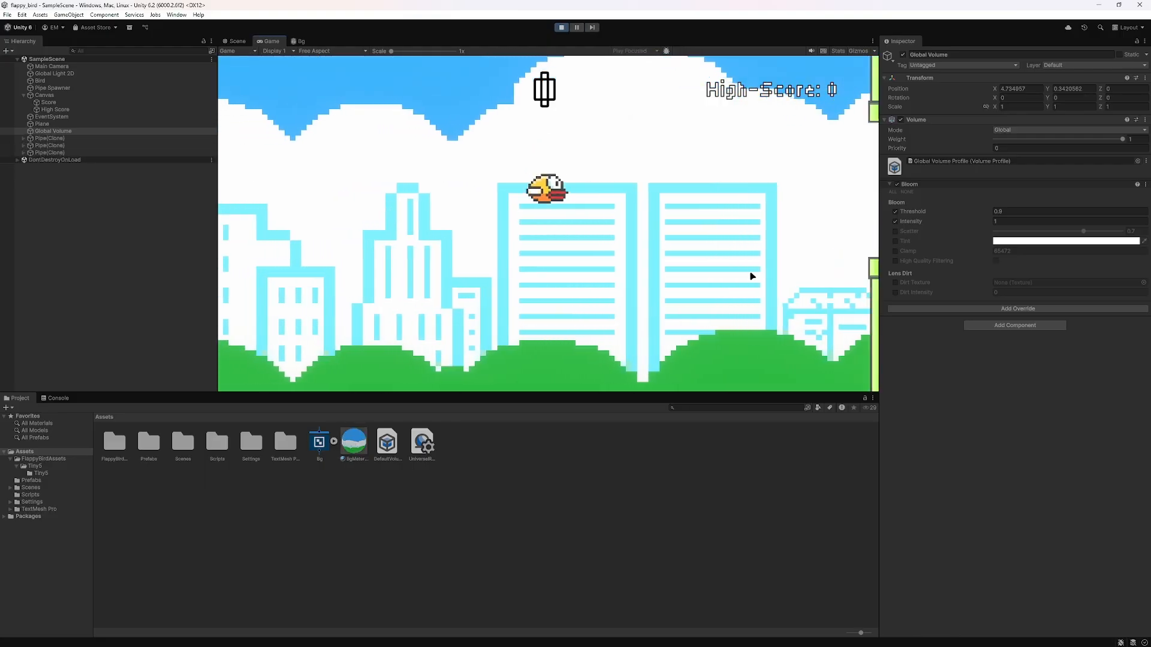
pyautogui.click(724, 294)
pyautogui.click(723, 296)
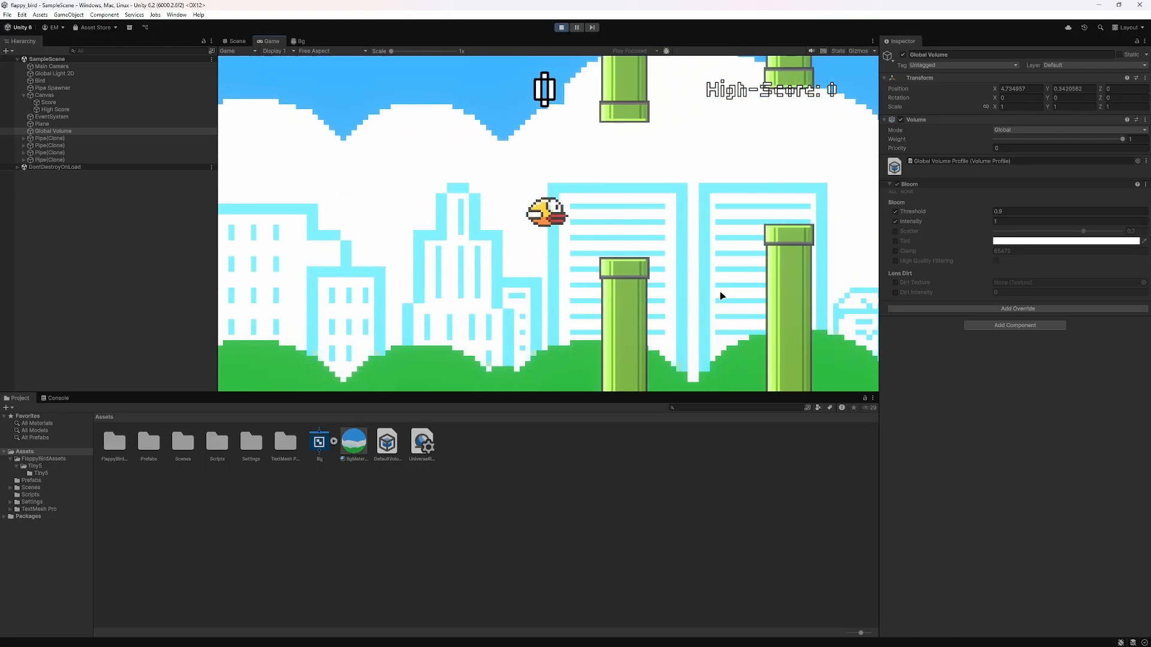
pyautogui.click(723, 295)
pyautogui.click(723, 295)
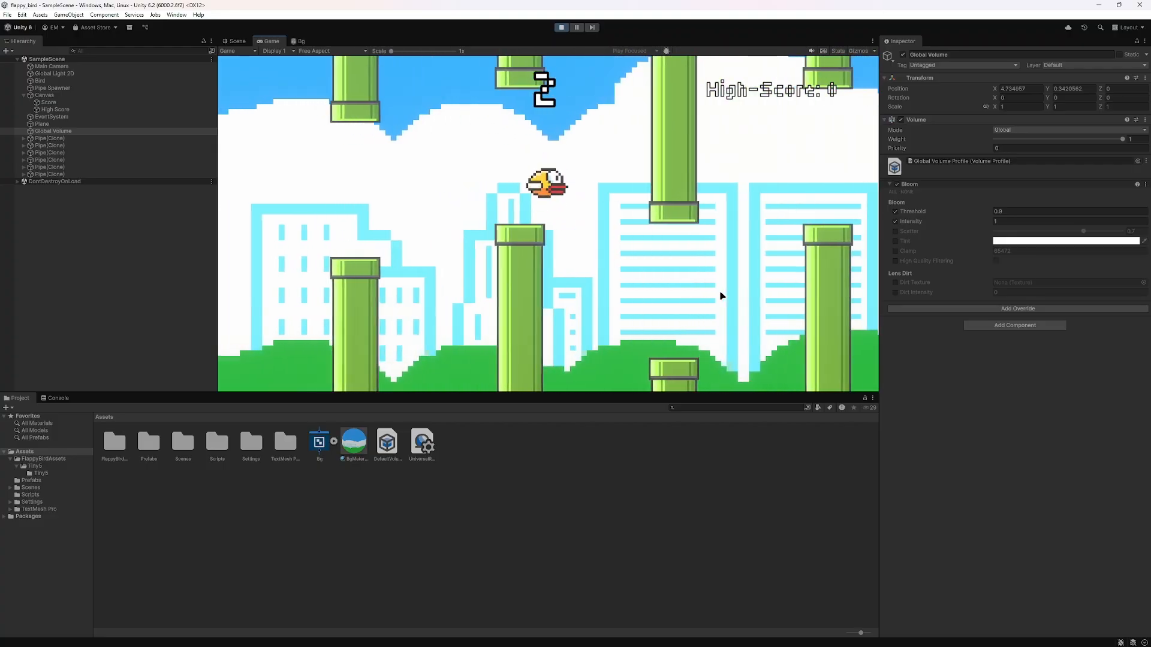
pyautogui.click(722, 296)
pyautogui.click(722, 296)
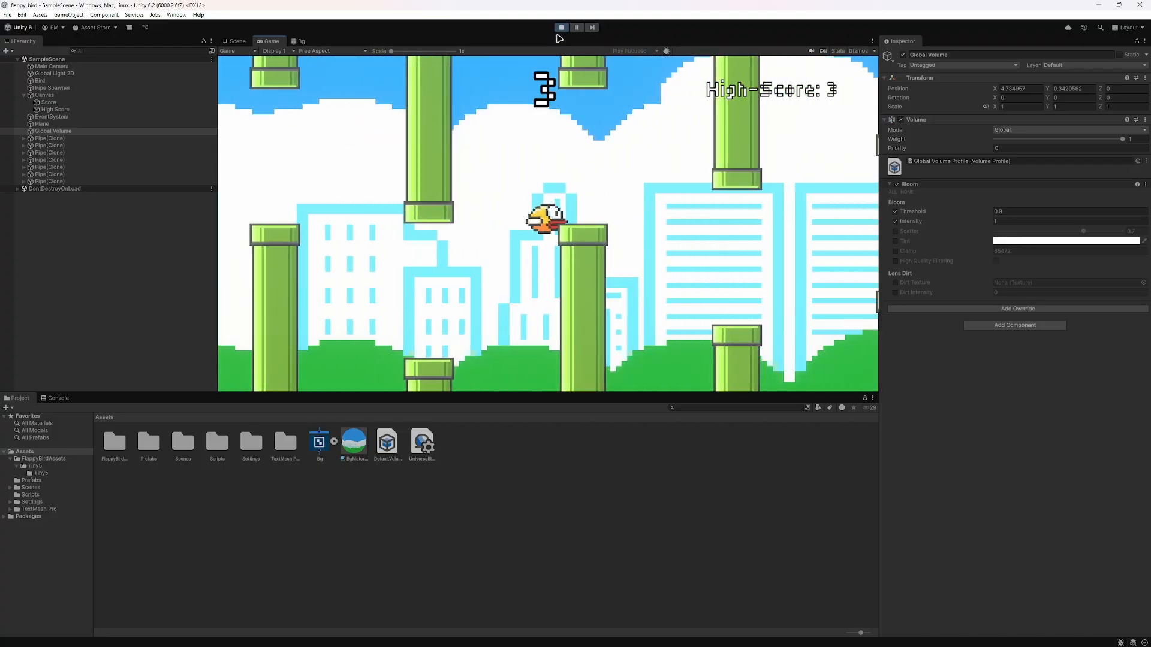
pyautogui.click(562, 28)
# Step: Add a Vignette override to the Global Volume with Color enabled and Intensity set to 0.45
pyautogui.click(108, 131)
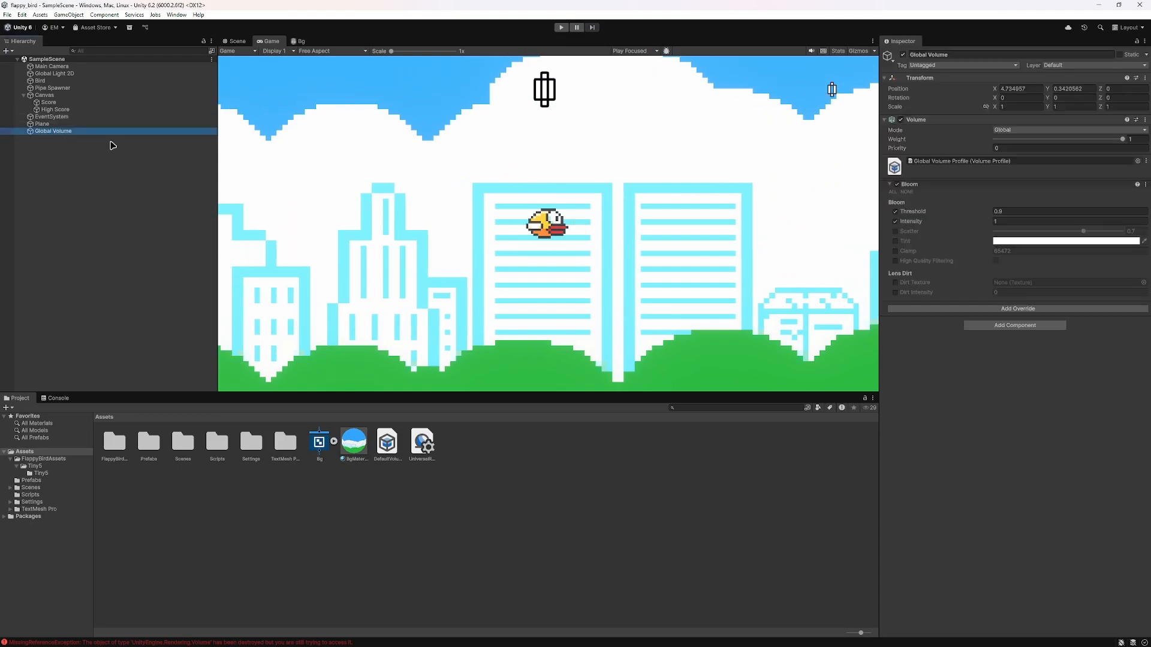
pyautogui.click(998, 309)
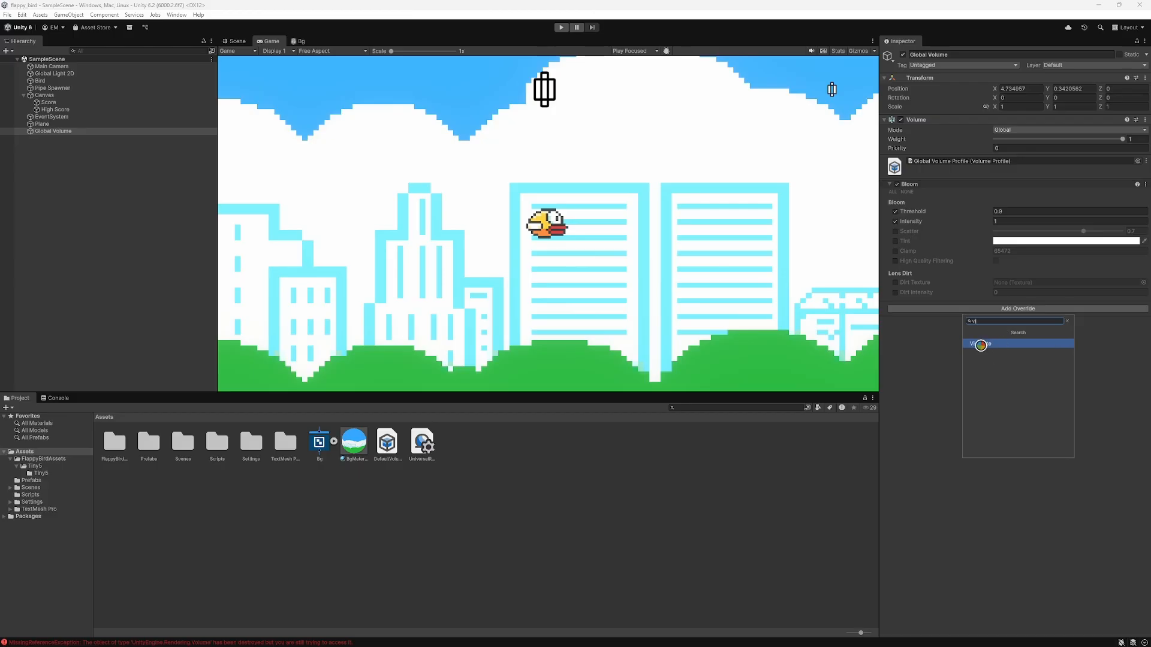
pyautogui.click(981, 344)
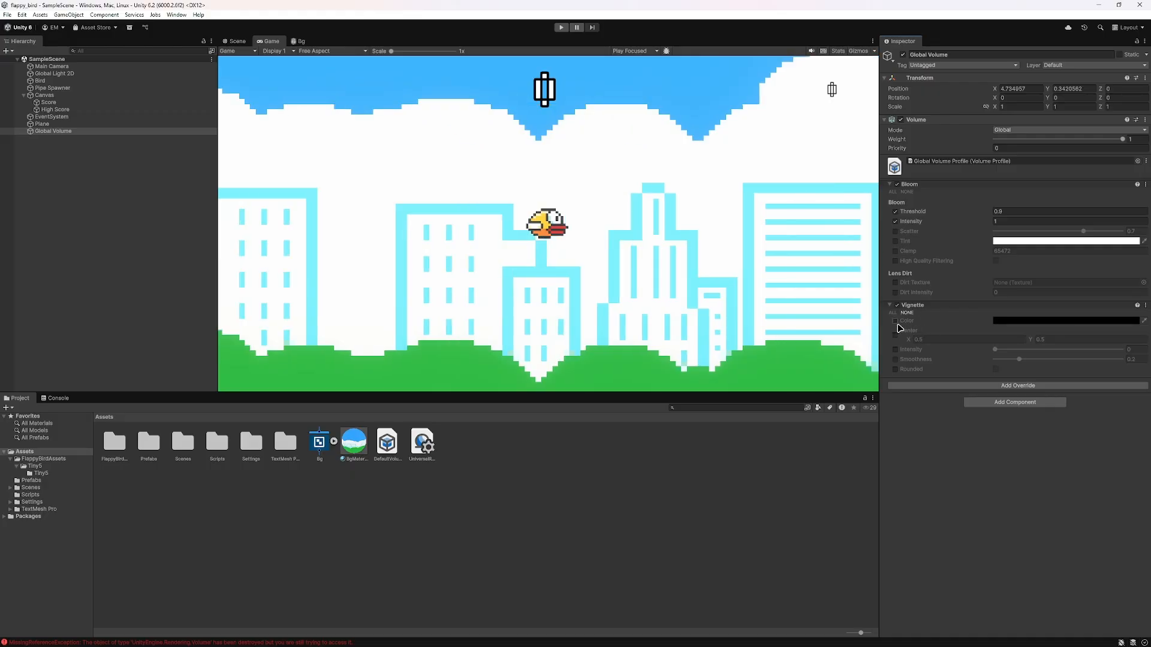
pyautogui.click(896, 321)
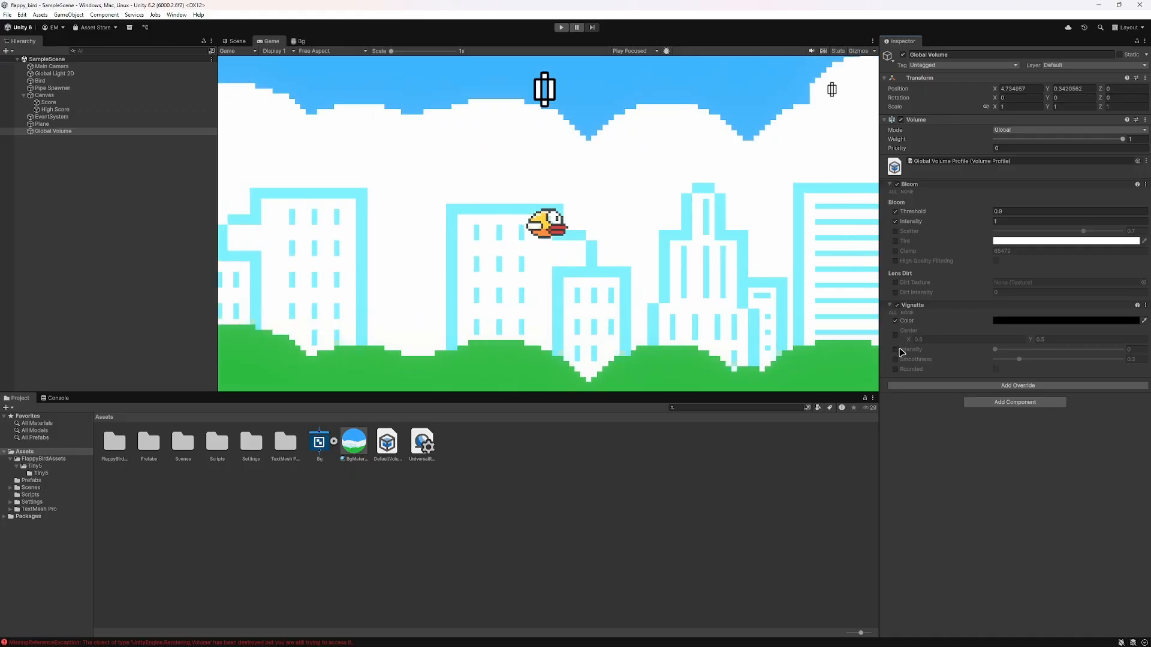
pyautogui.click(896, 350)
pyautogui.moveTo(995, 356); pyautogui.dragTo(1054, 358)
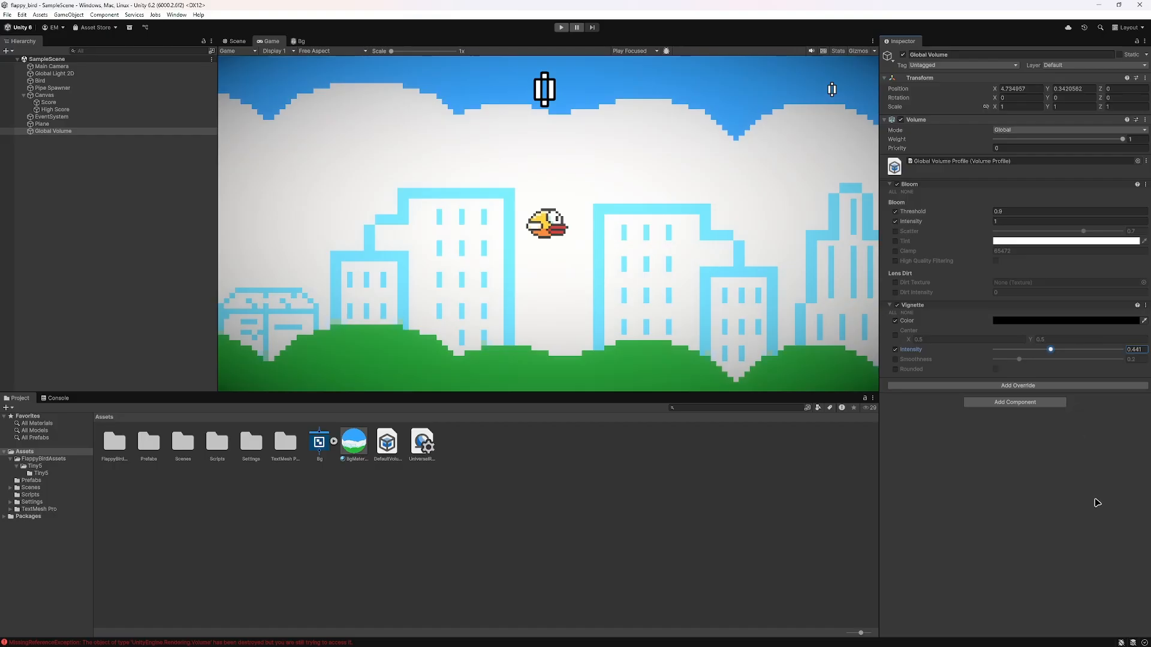
pyautogui.write('0.45')
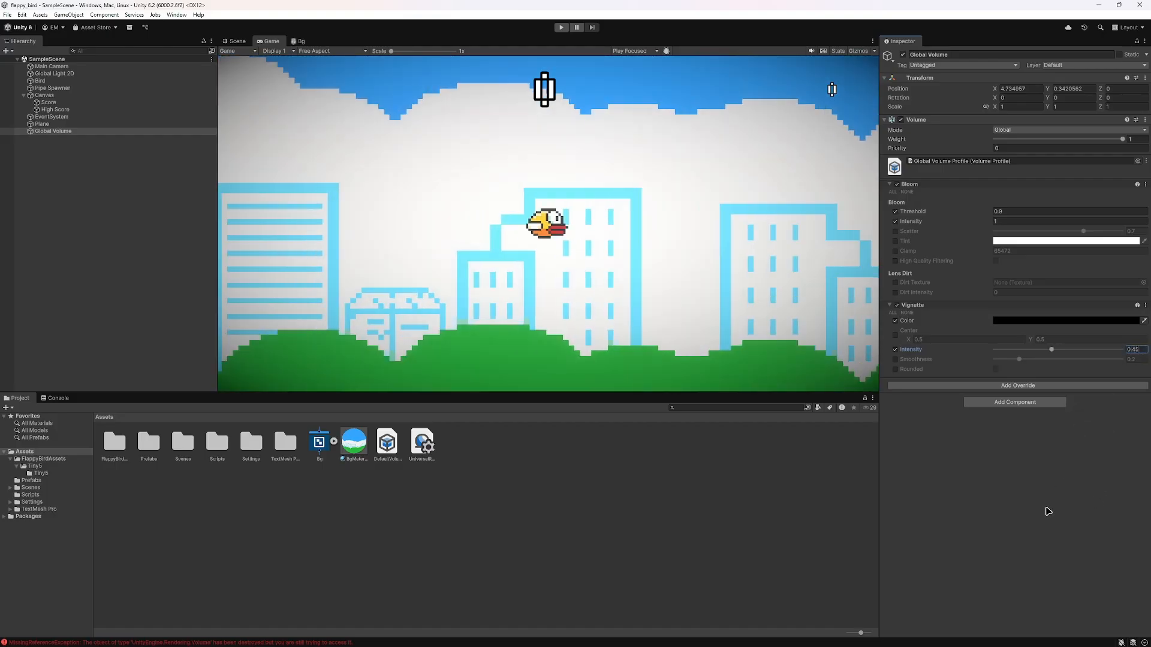
pyautogui.click(1049, 511)
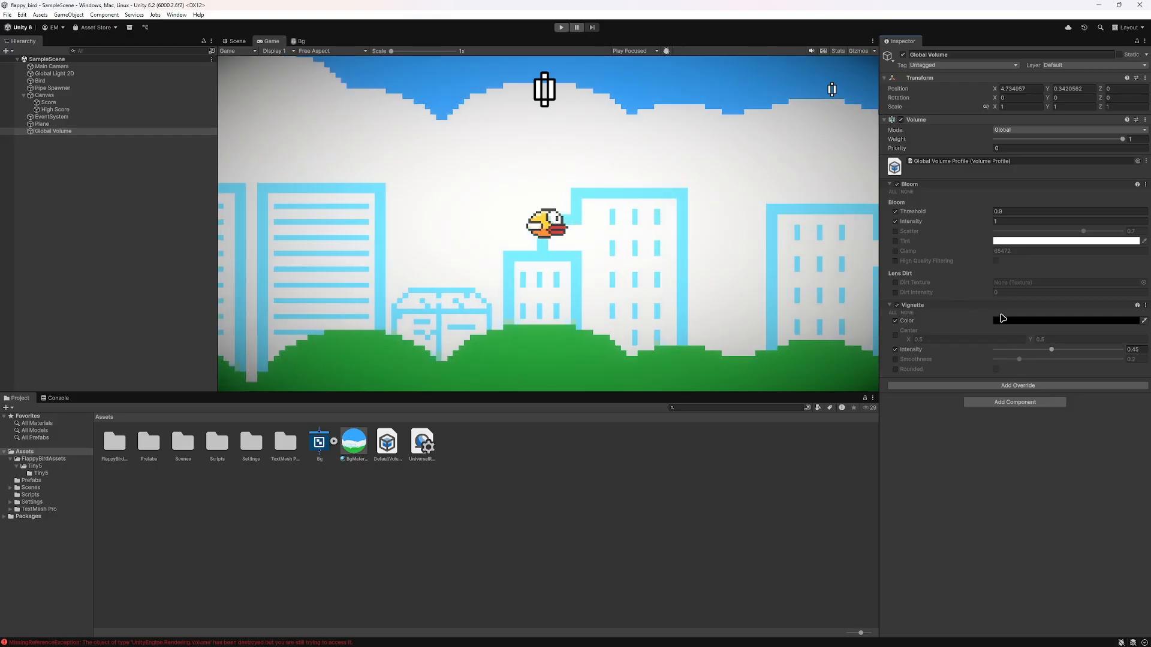
# Step: Add a Chromatic Aberration override to the Global Volume and set its enabled Intensity to 0.05
pyautogui.click(72, 204)
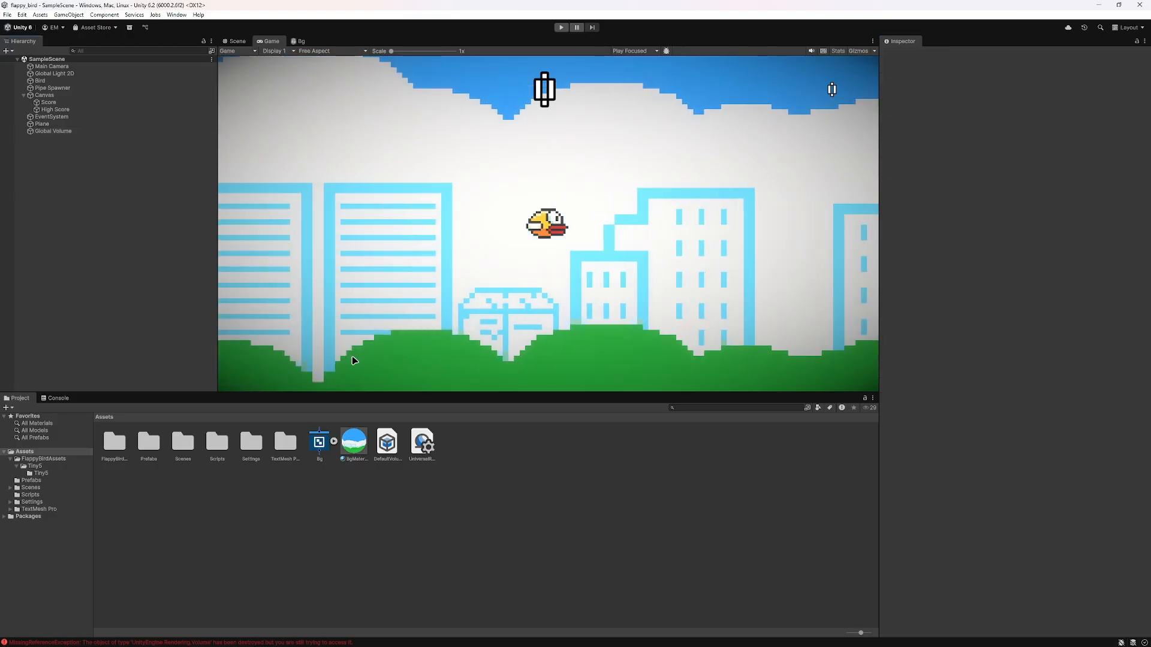
pyautogui.click(67, 131)
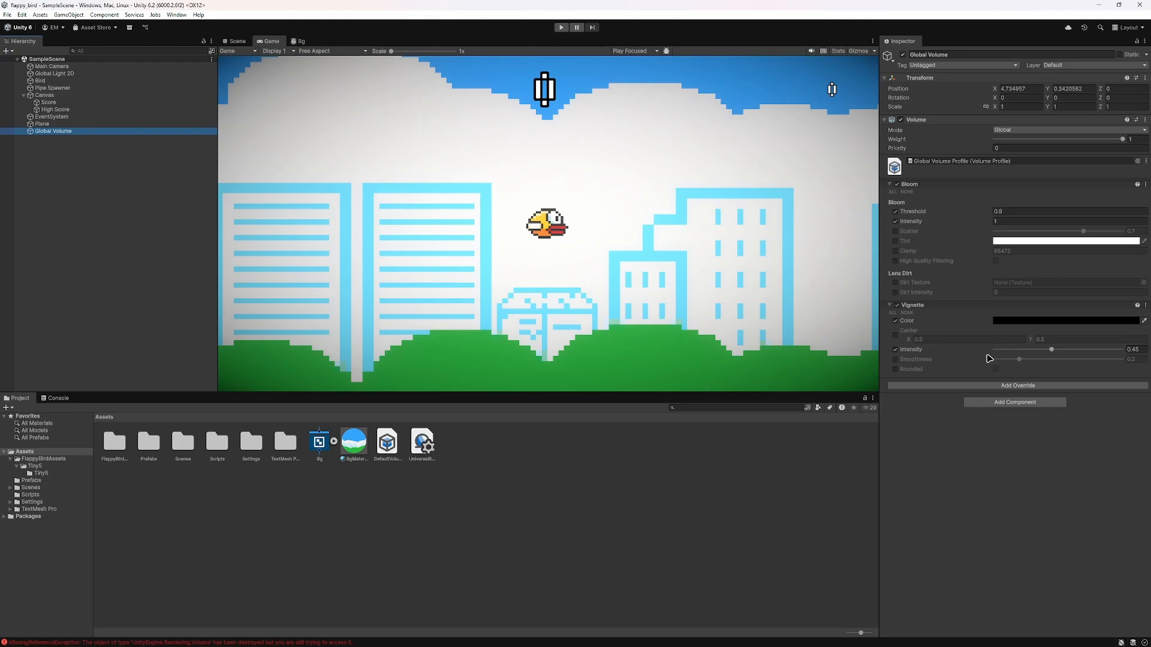
pyautogui.click(981, 387)
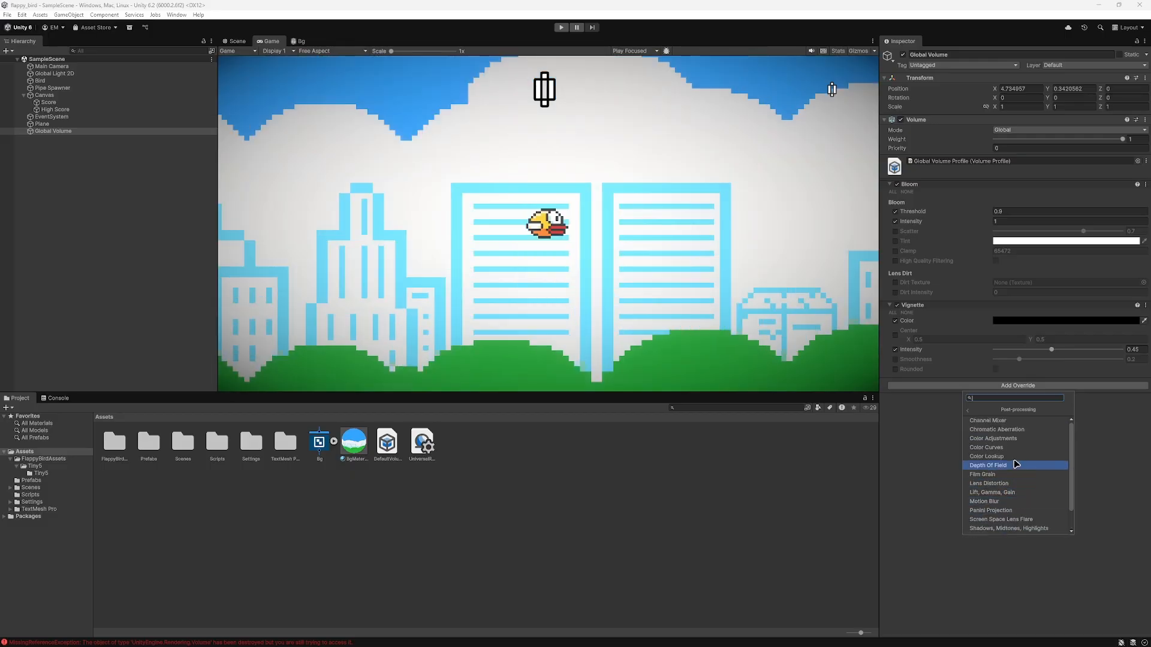
pyautogui.click(1004, 429)
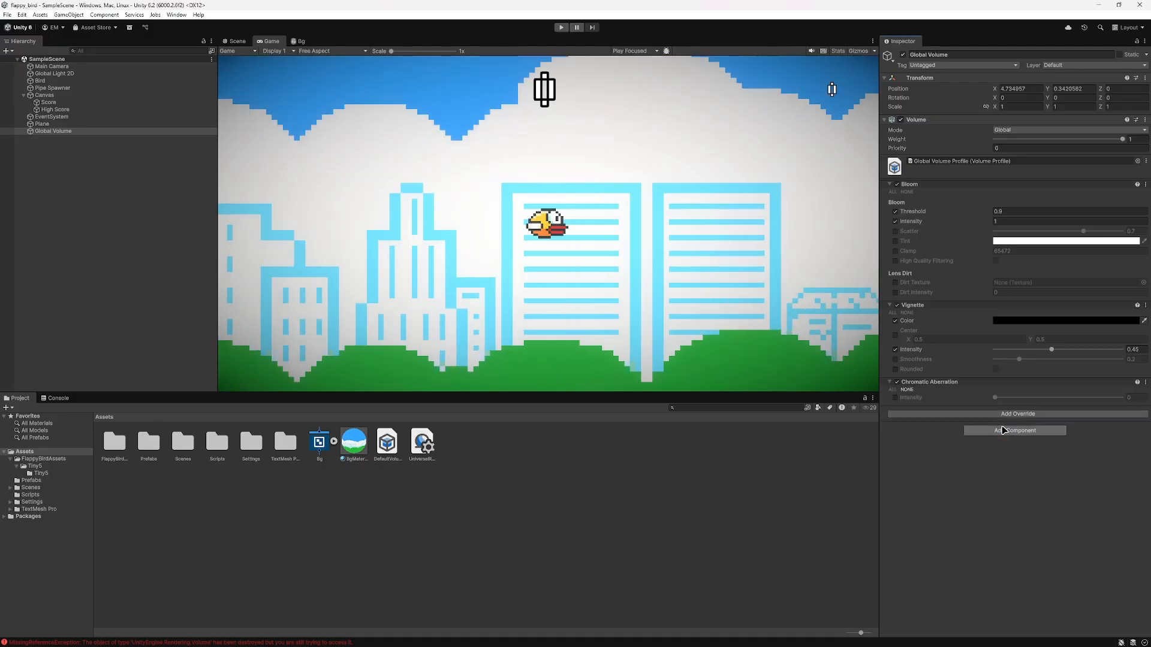
pyautogui.click(895, 398)
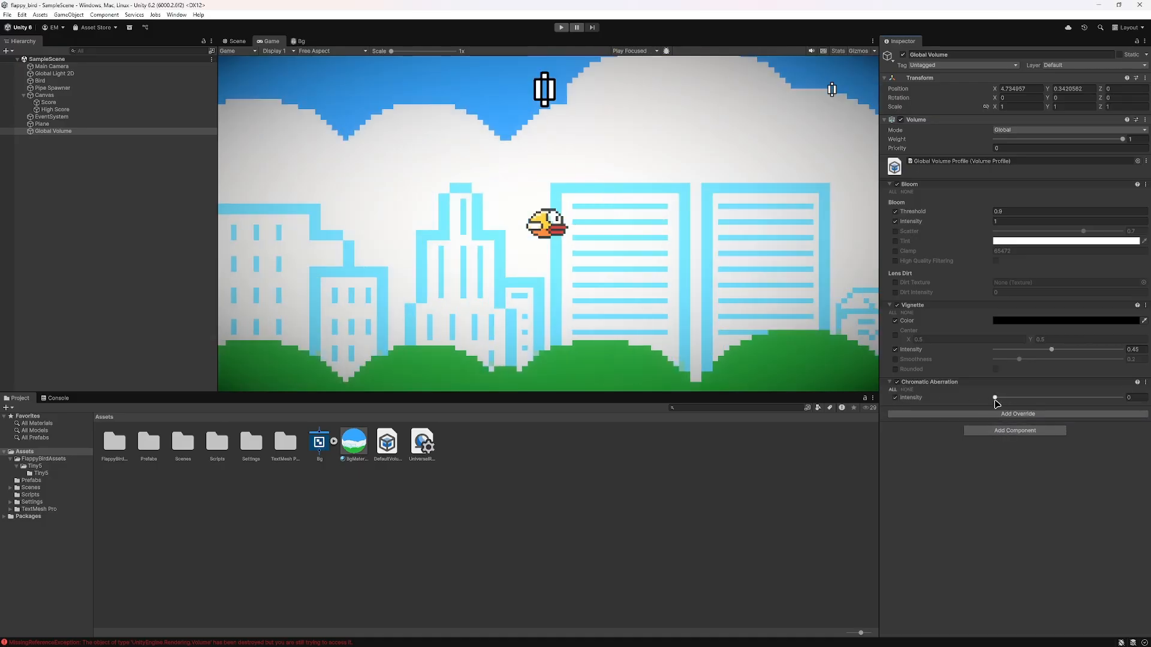
pyautogui.moveTo(995, 398)
pyautogui.mouseDown()
pyautogui.moveTo(1107, 399)
pyautogui.moveTo(984, 400)
pyautogui.moveTo(963, 419)
pyautogui.moveTo(1004, 416)
pyautogui.mouseUp()
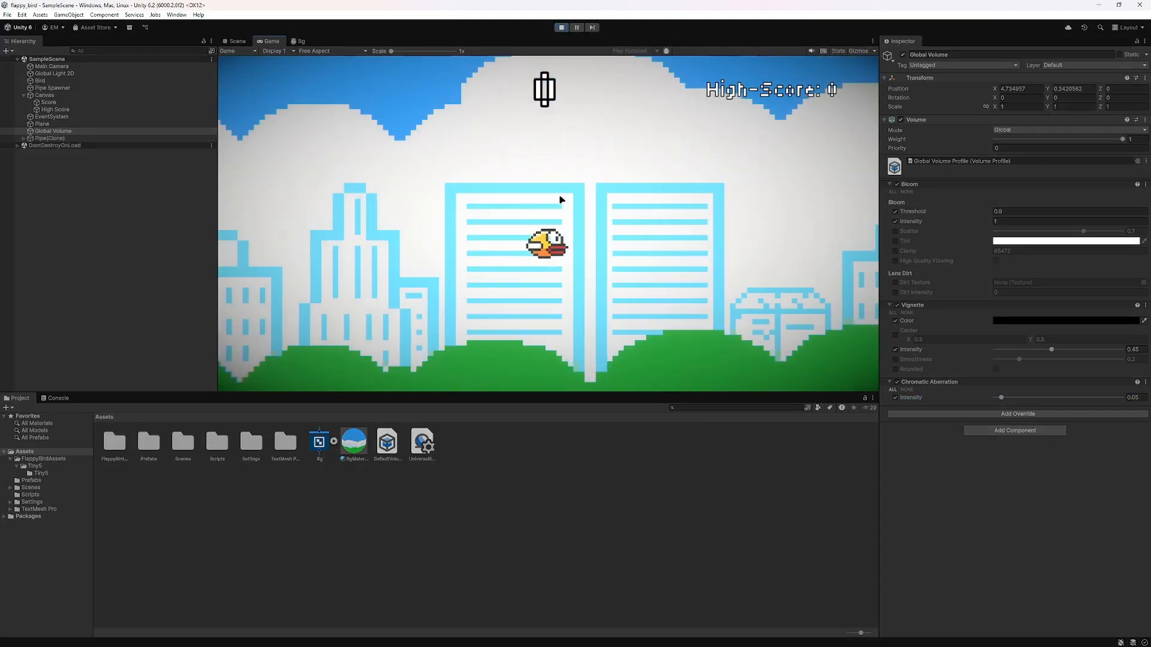
# Step: Play-test the game by flapping the bird through the pipes to check the vignette and chromatic aberration, and stop play mode
pyautogui.click(564, 200)
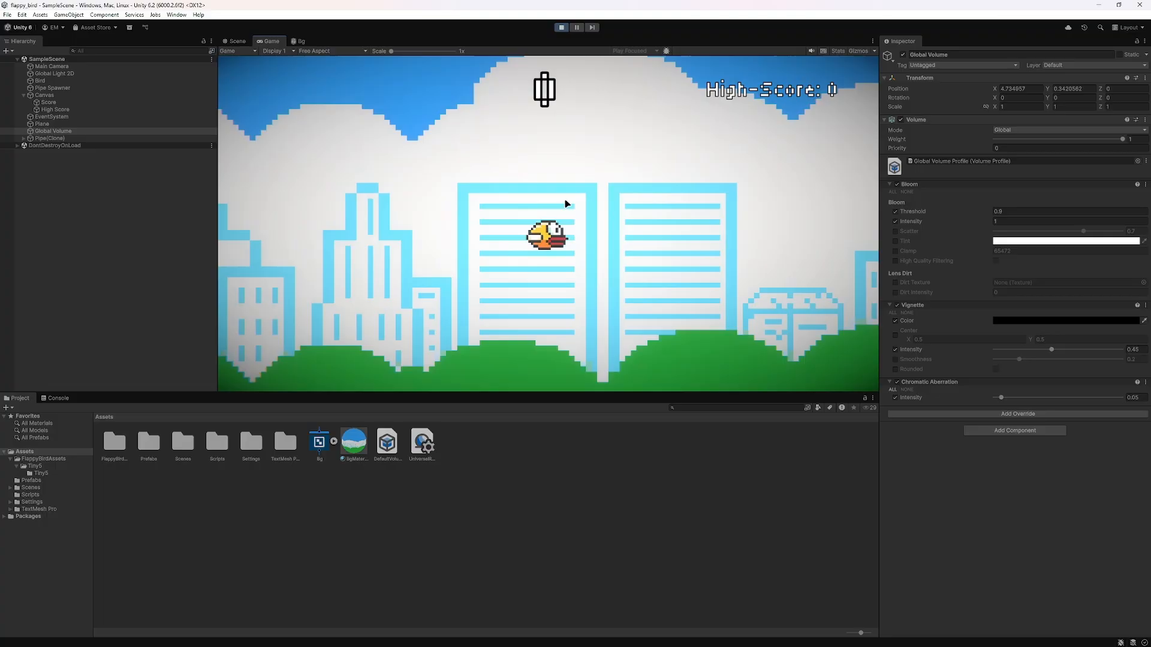
pyautogui.click(656, 262)
pyautogui.click(664, 256)
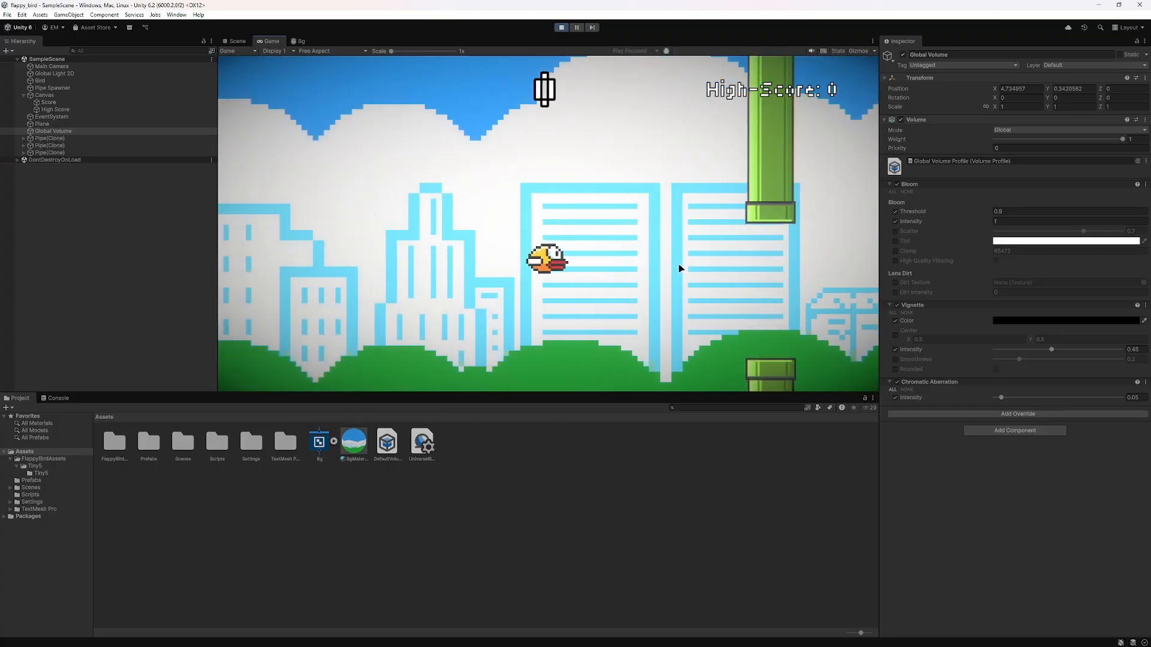
pyautogui.click(682, 269)
pyautogui.click(704, 267)
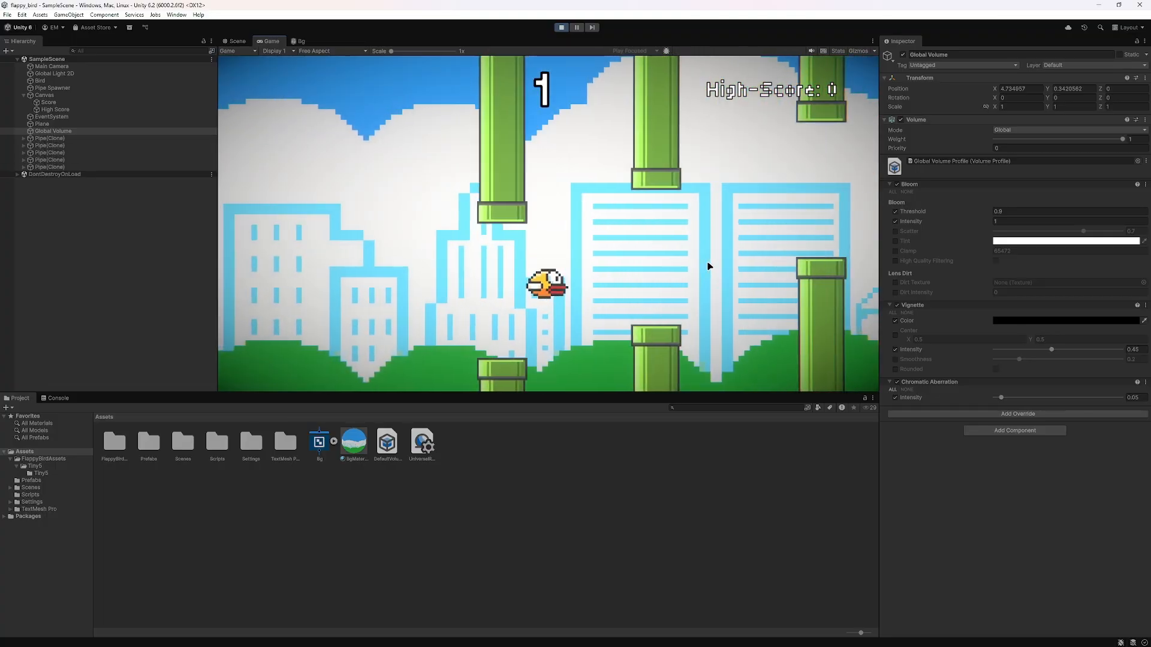
pyautogui.click(708, 266)
pyautogui.click(708, 267)
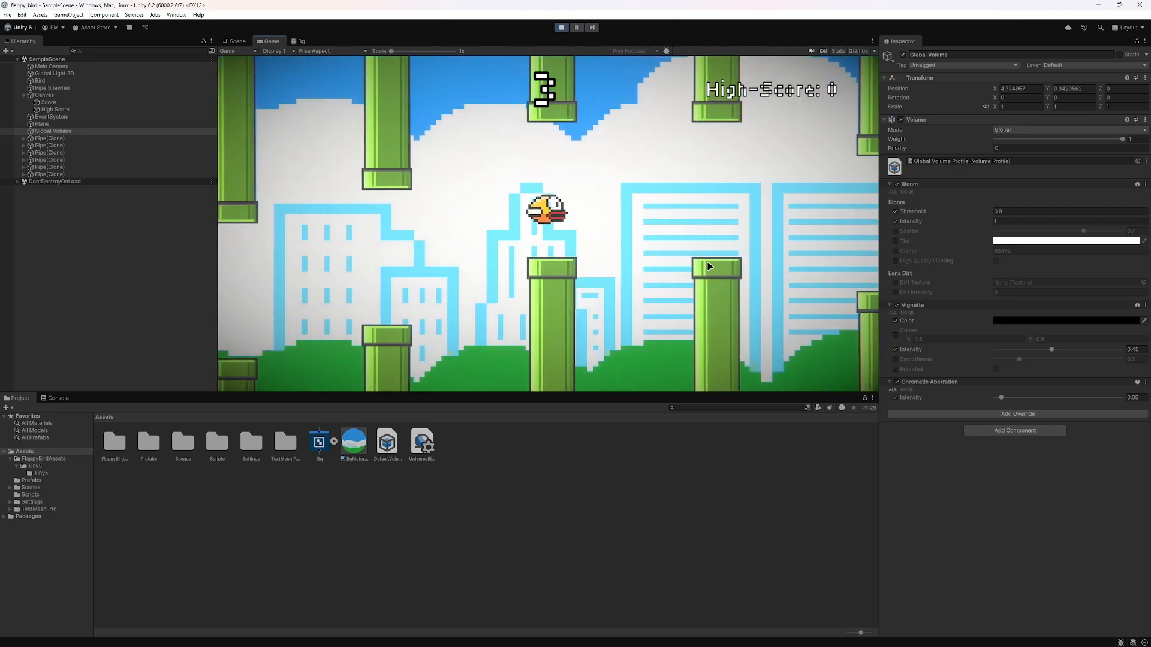
pyautogui.click(709, 265)
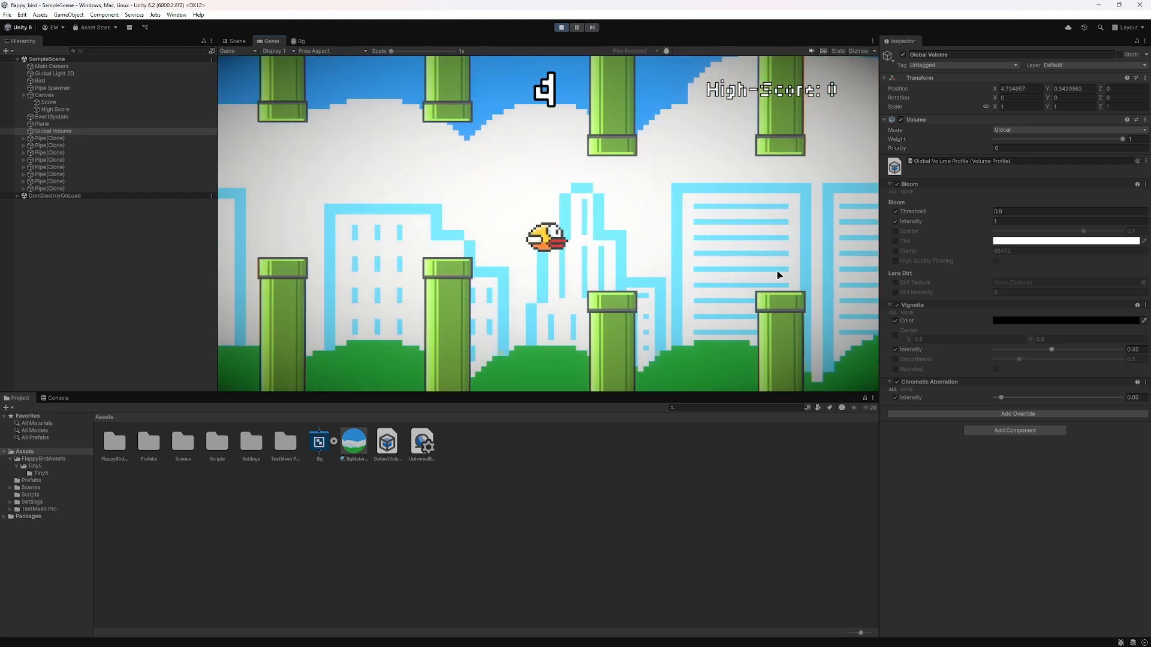
pyautogui.click(778, 274)
pyautogui.click(774, 268)
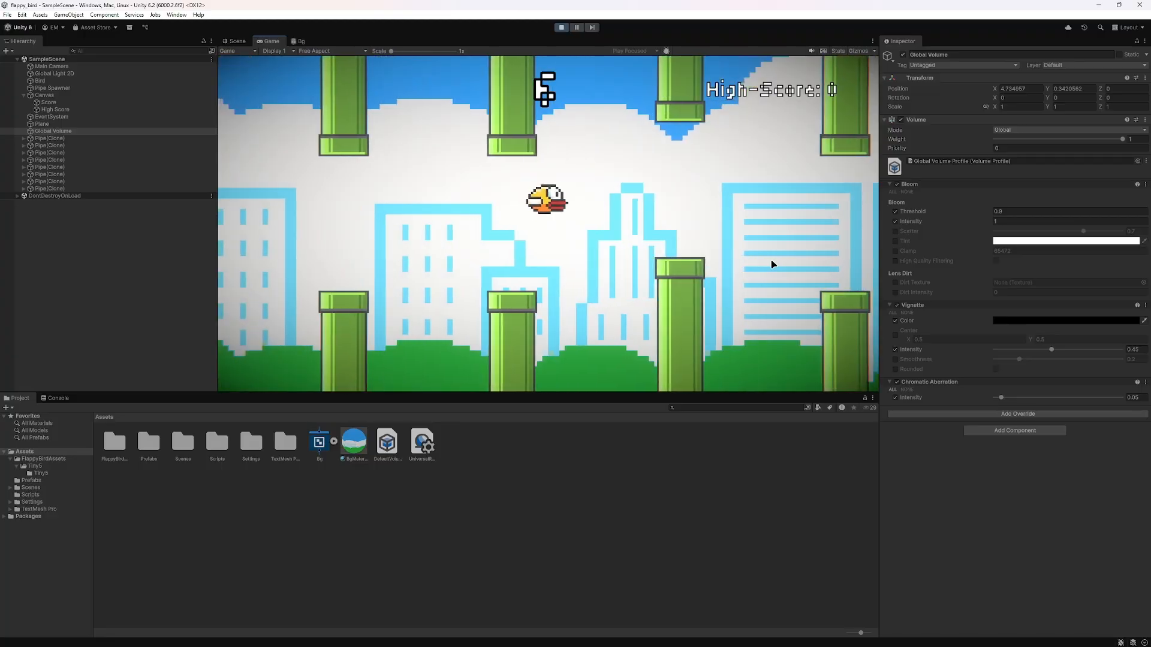
pyautogui.click(772, 264)
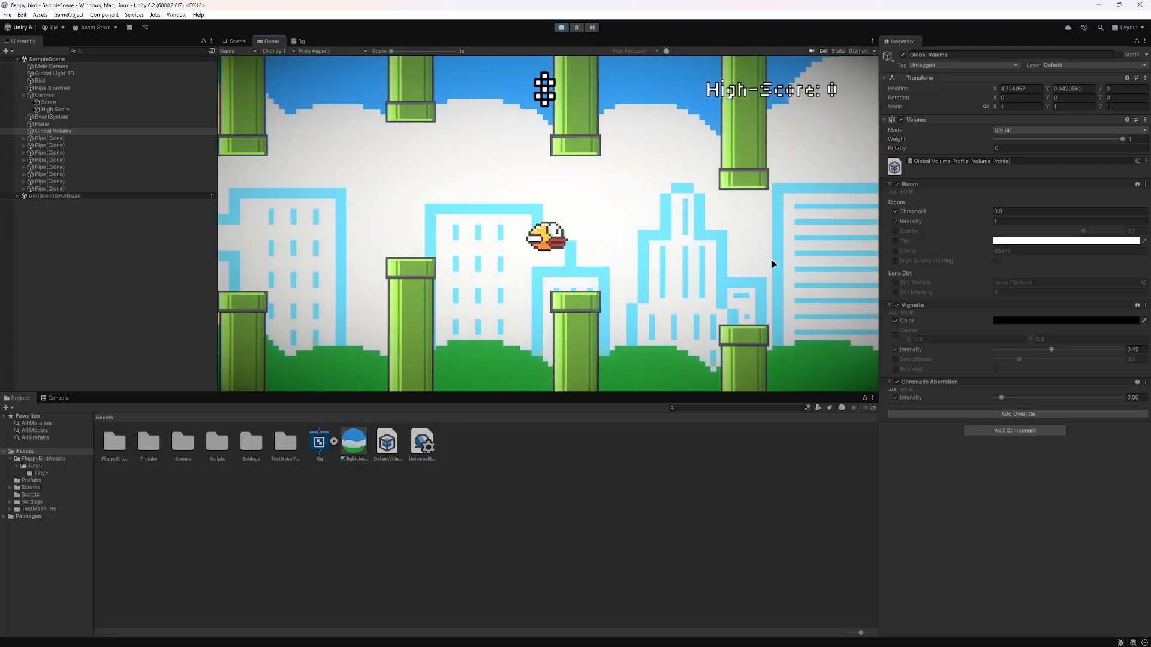
pyautogui.click(737, 234)
pyautogui.click(719, 205)
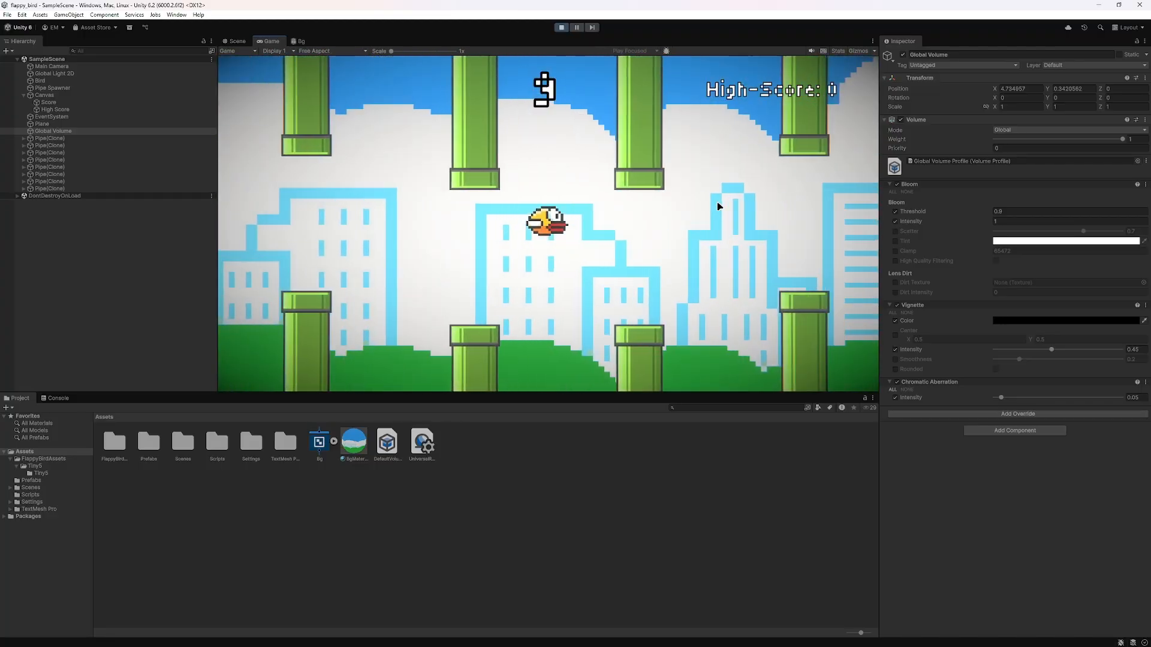
pyautogui.click(717, 203)
pyautogui.click(698, 187)
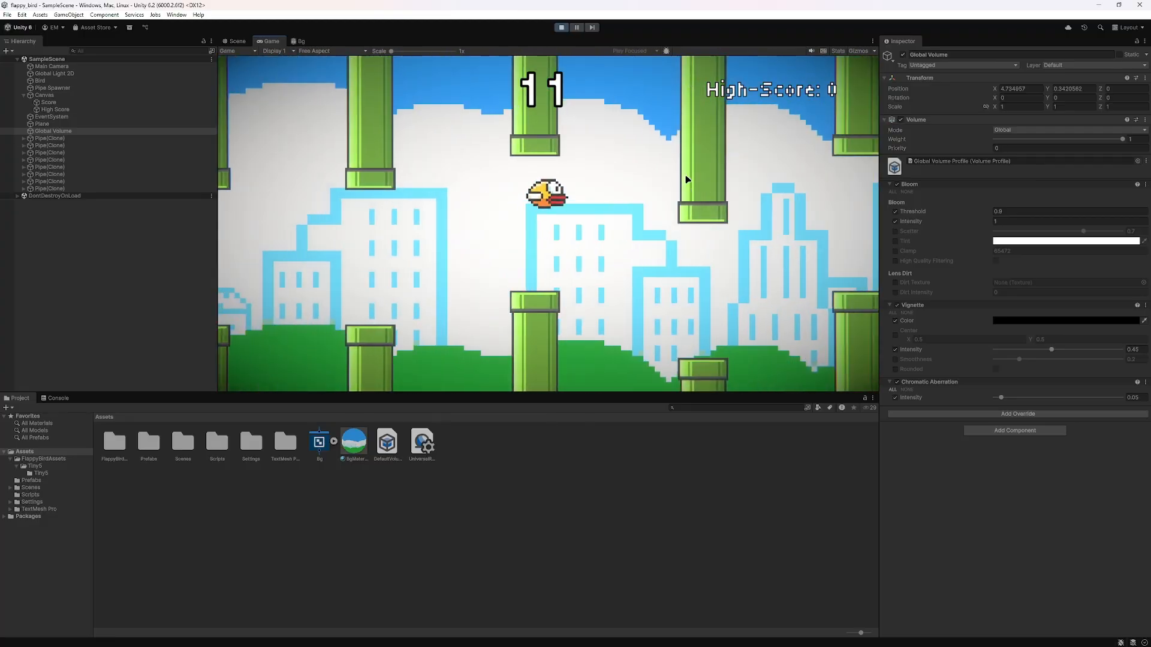
pyautogui.click(687, 178)
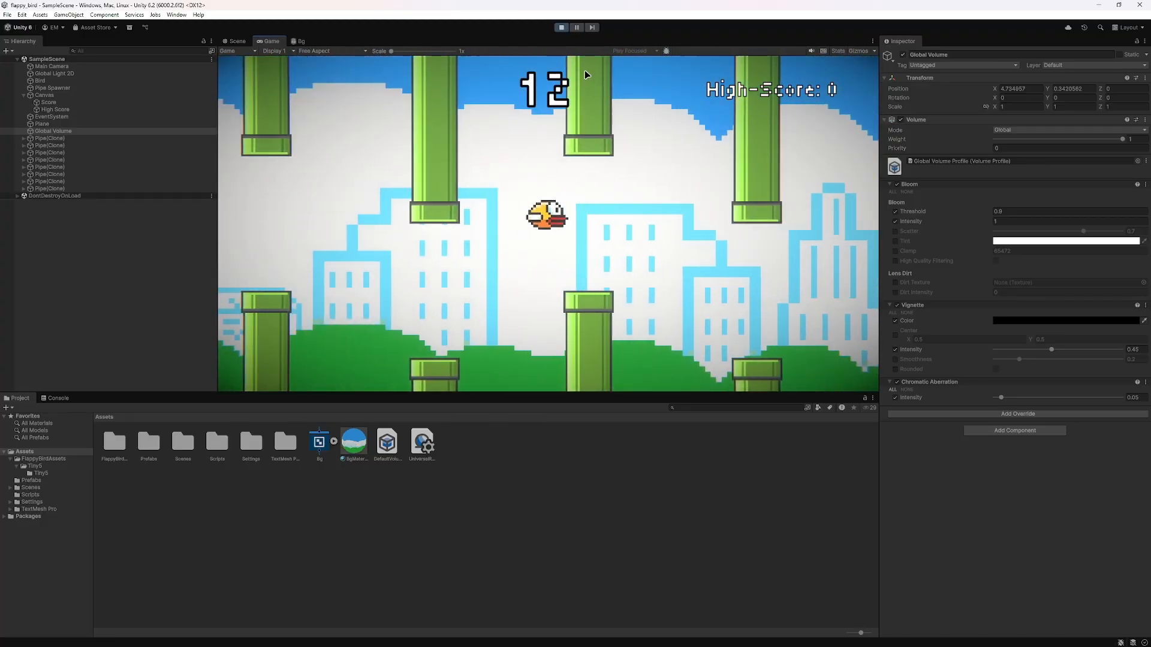
pyautogui.click(561, 28)
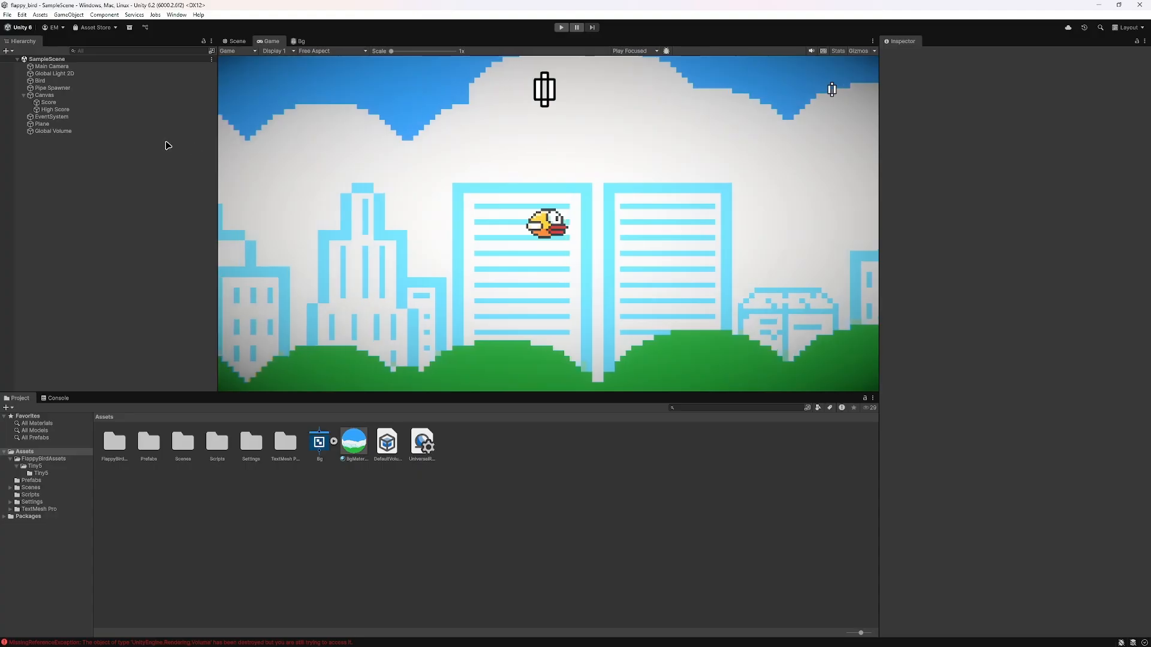
# Step: Clear the console messages and add an Audio Source component to the Bird object
pyautogui.click(44, 81)
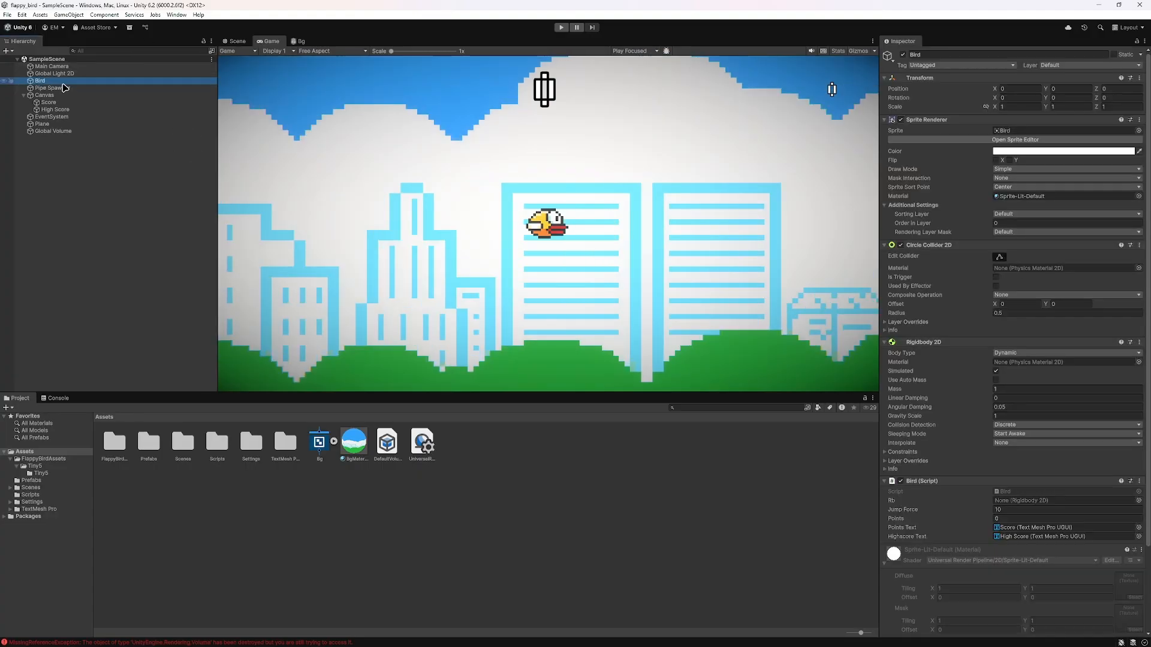
pyautogui.click(57, 398)
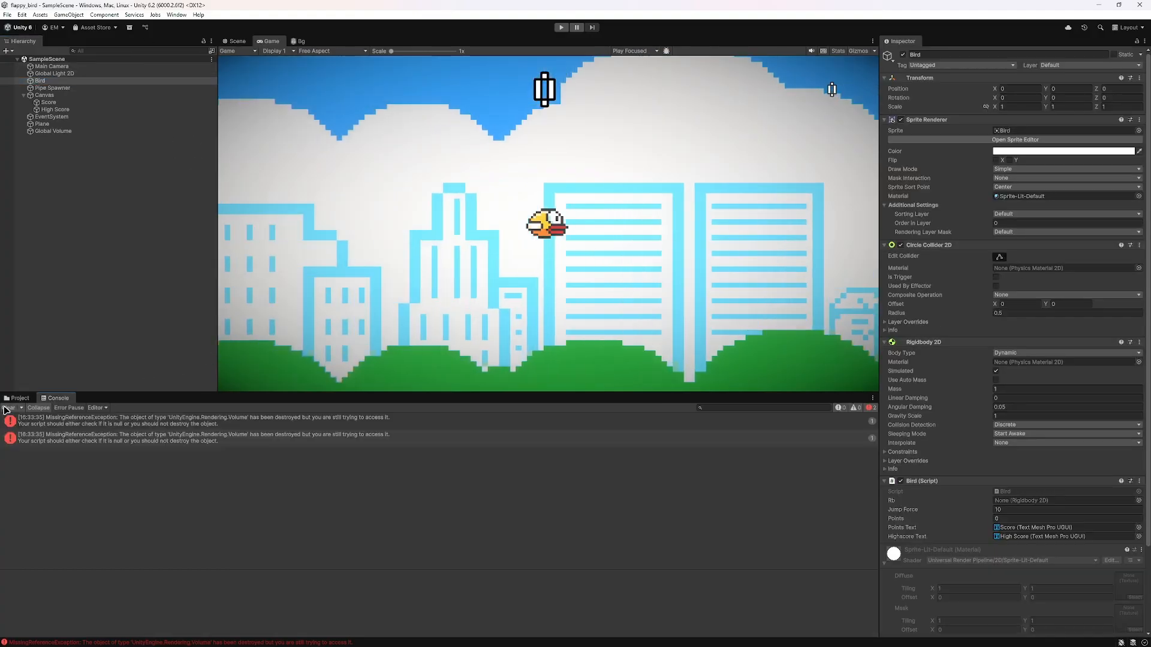
pyautogui.click(18, 398)
pyautogui.scroll(-3, 956, 490)
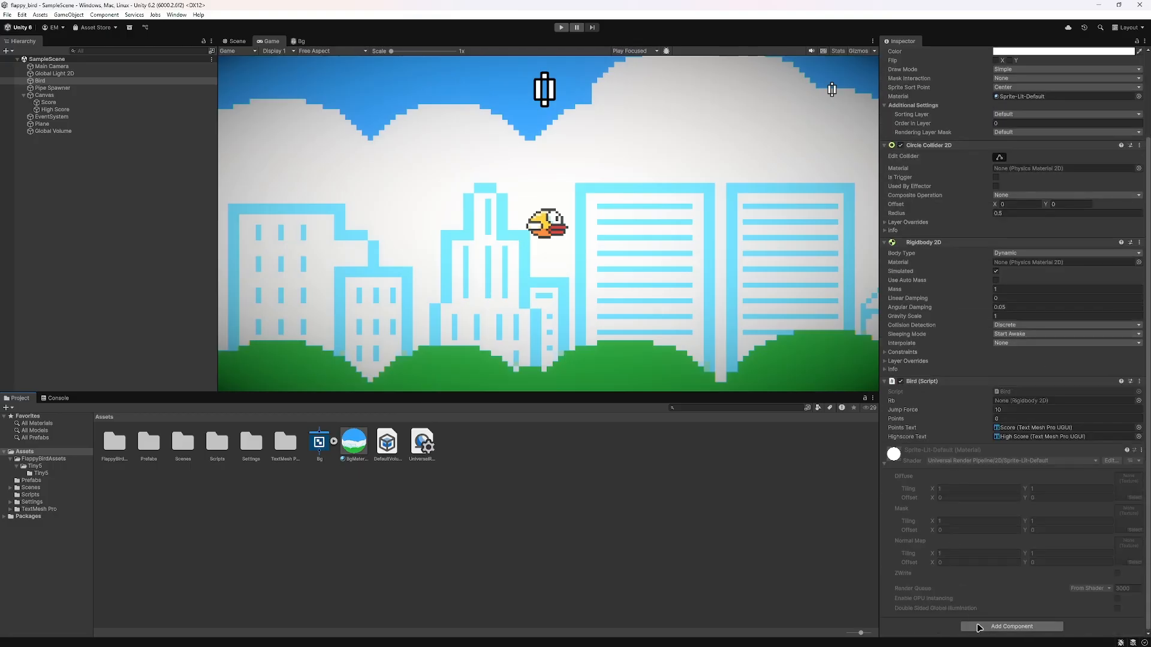
pyautogui.click(1012, 626)
pyautogui.write('aud')
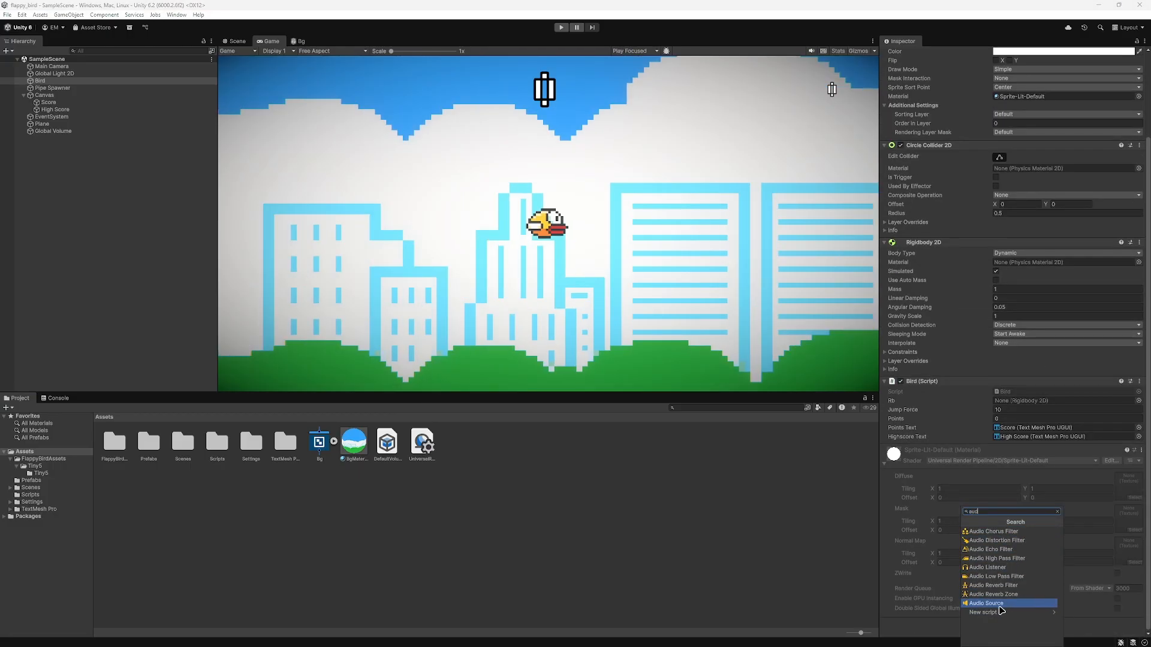
pyautogui.click(989, 603)
pyautogui.hotkey('ctrl', 's')
# Step: Assign coinCollectSFX from FlappyBirdAssets as the Bird's Audio Resource, disable Play On Awake, and save the scene
pyautogui.scroll(-2, 1013, 473)
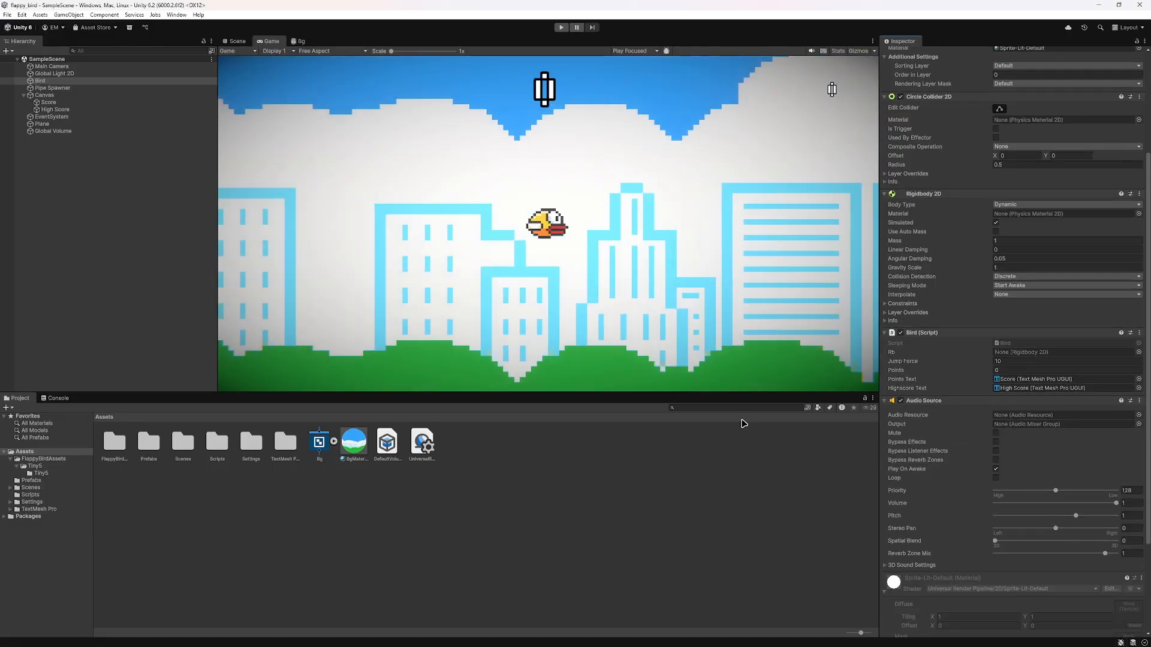
pyautogui.click(46, 454)
pyautogui.click(48, 459)
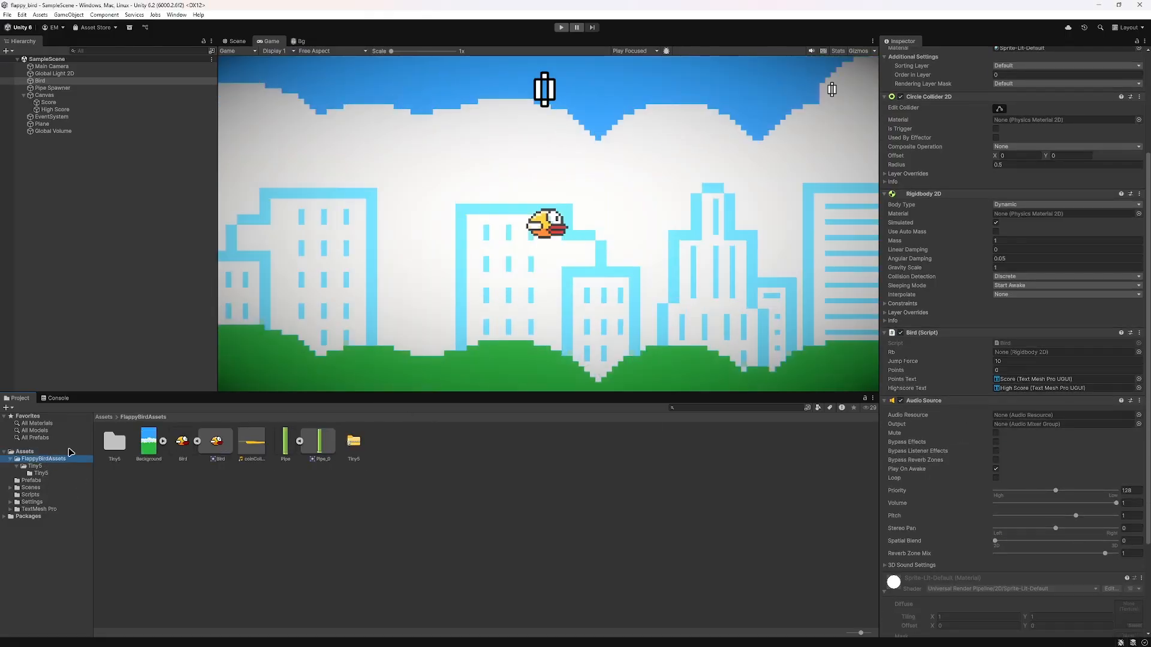
pyautogui.moveTo(248, 448); pyautogui.dragTo(1037, 418)
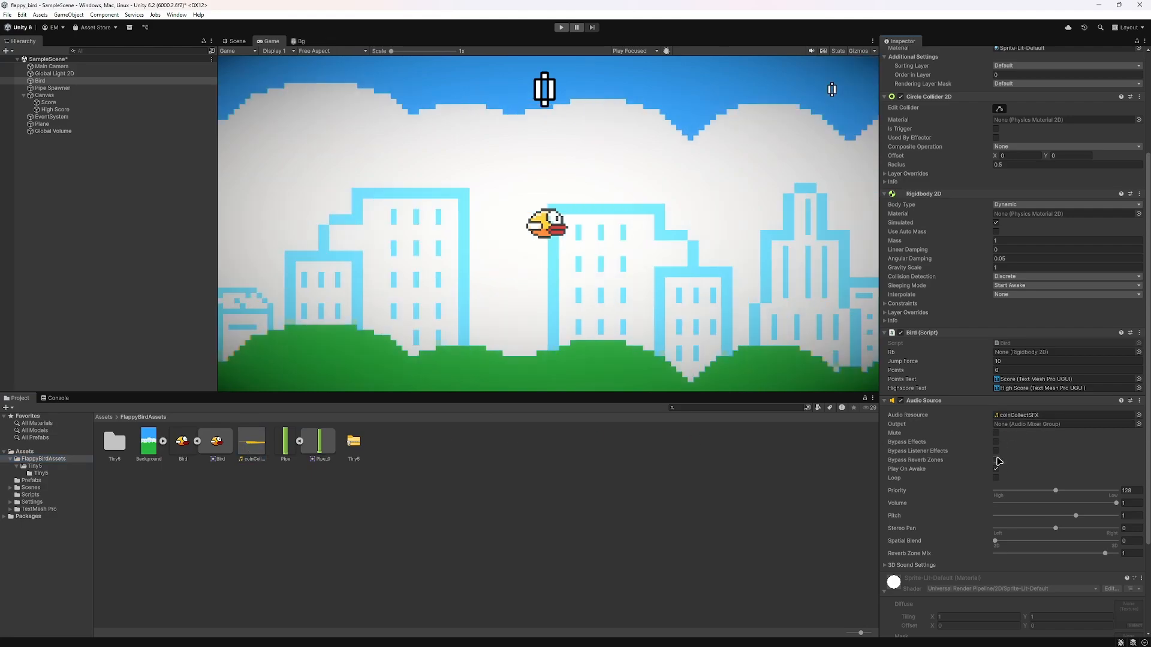
pyautogui.click(996, 470)
pyautogui.hotkey('ctrl', 's')
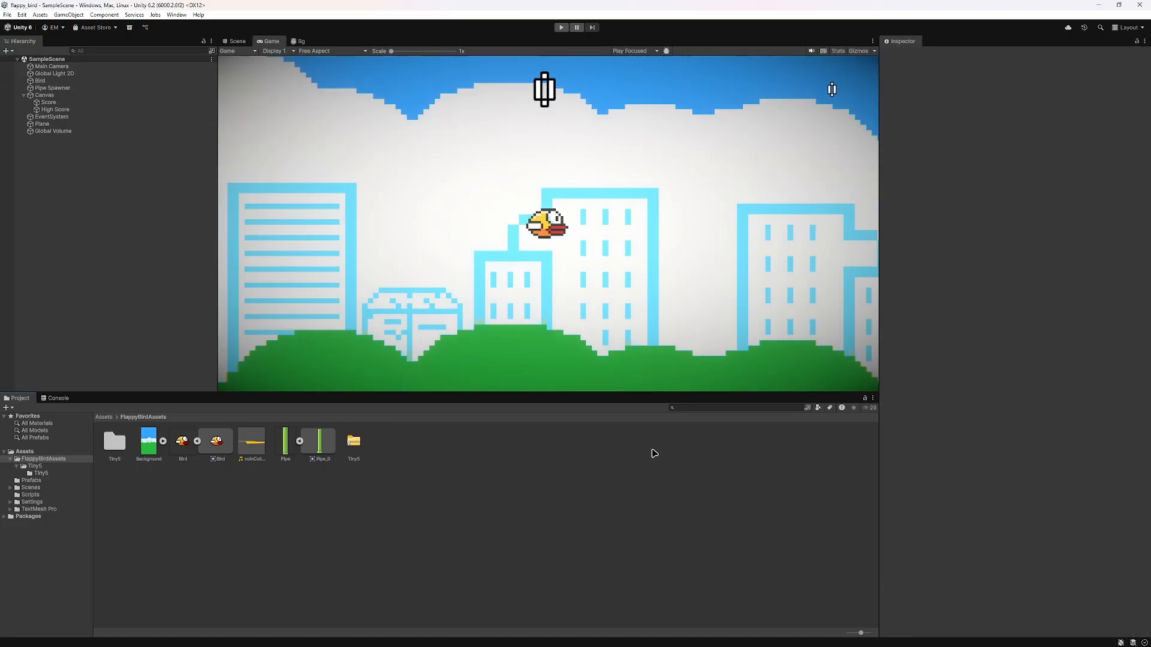
# Step: Review the coinCollectSFX clip's import settings and the Bird's Audio Source settings
pyautogui.click(240, 443)
pyautogui.click(272, 478)
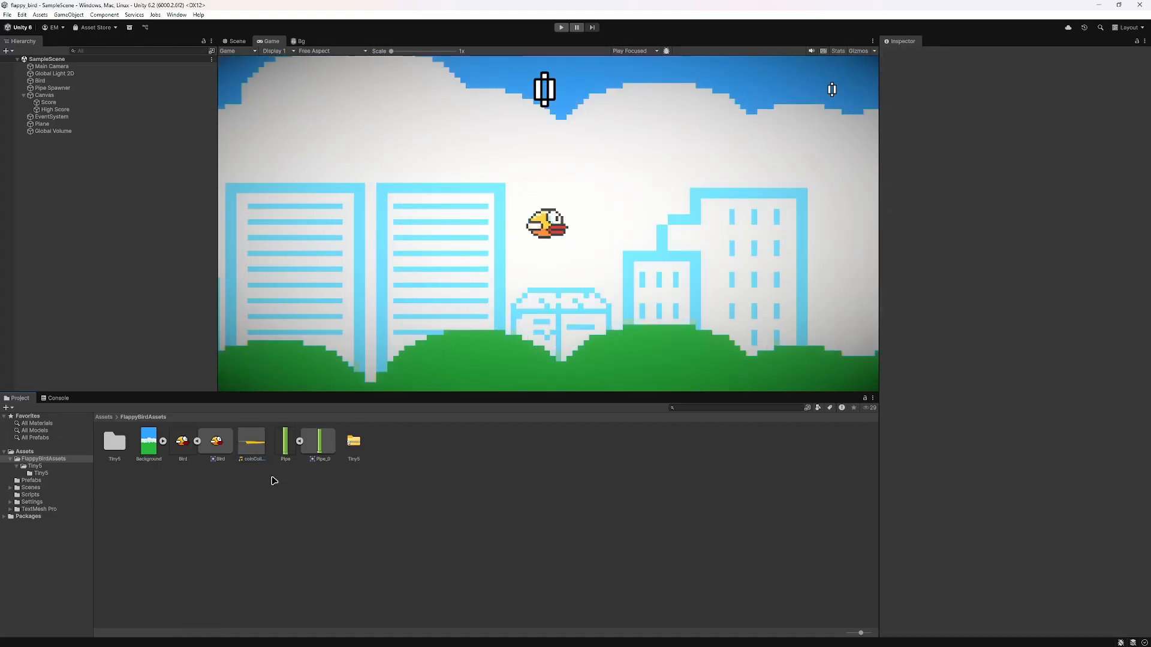
pyautogui.click(254, 458)
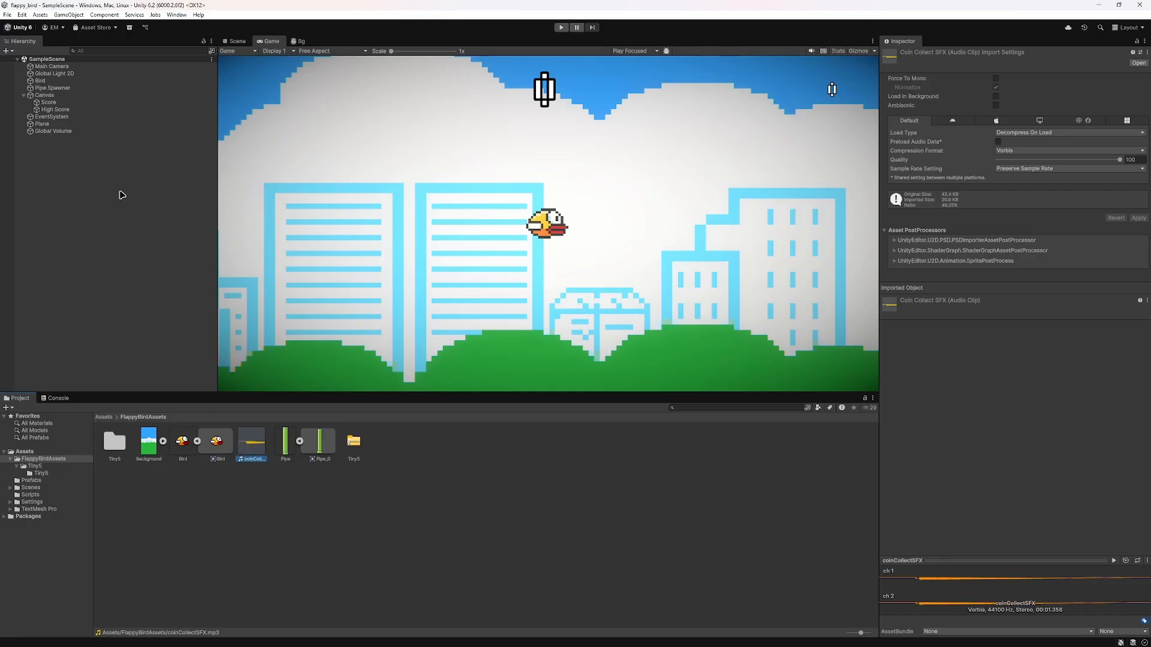
pyautogui.click(52, 131)
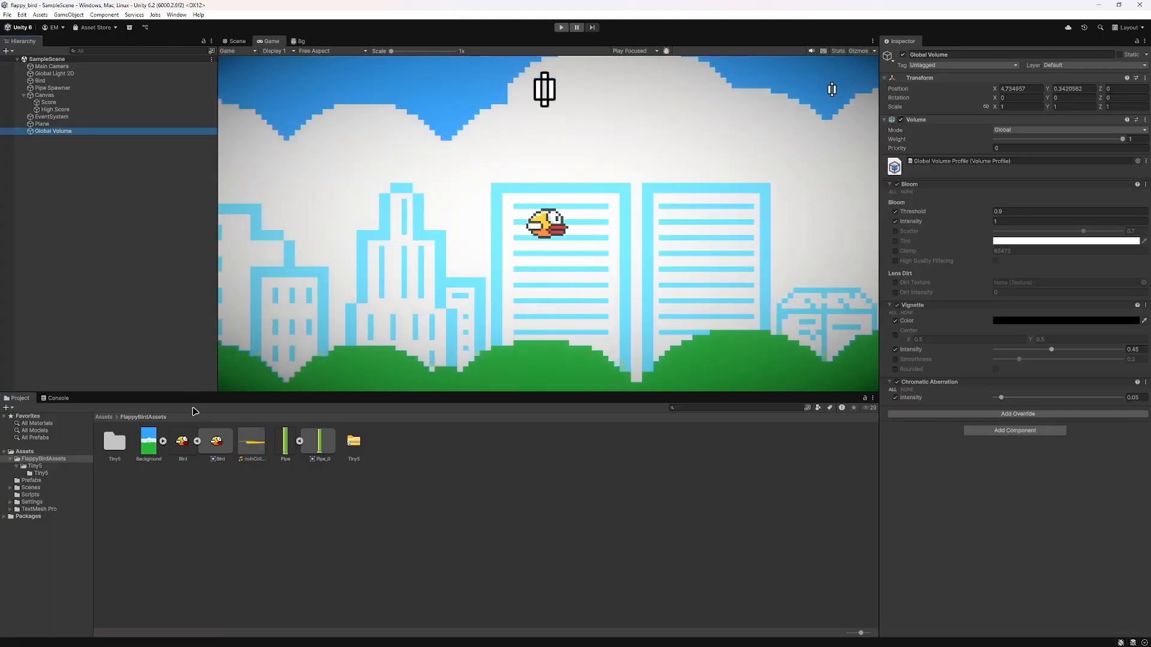
pyautogui.click(52, 82)
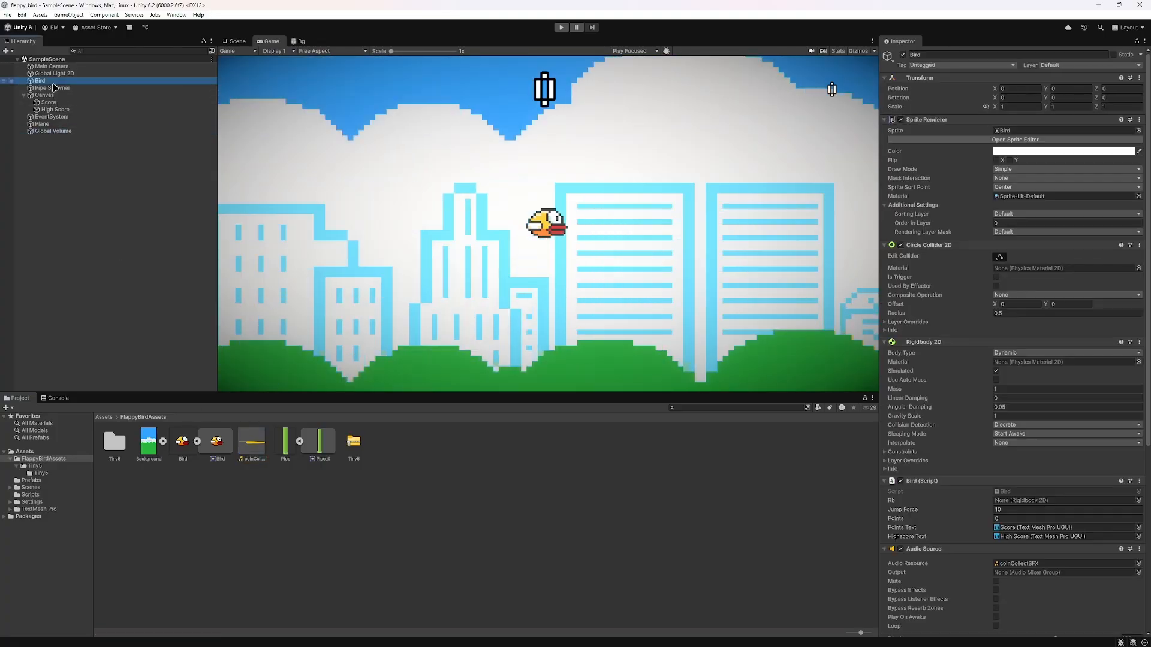
pyautogui.scroll(-3, 1138, 468)
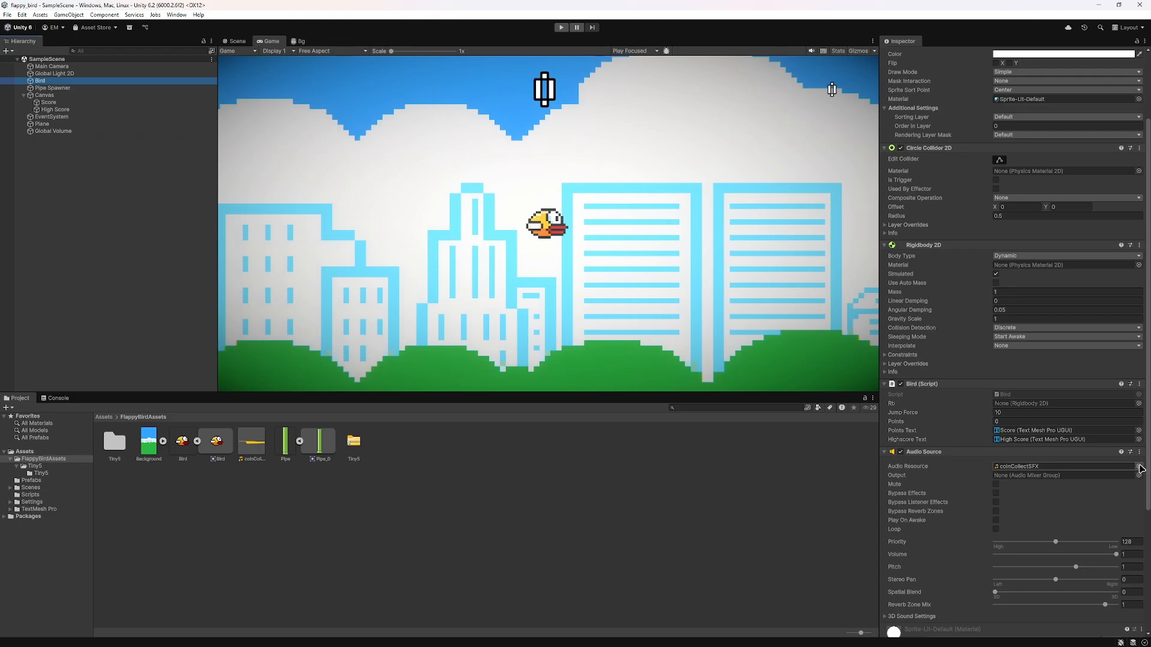
pyautogui.click(244, 495)
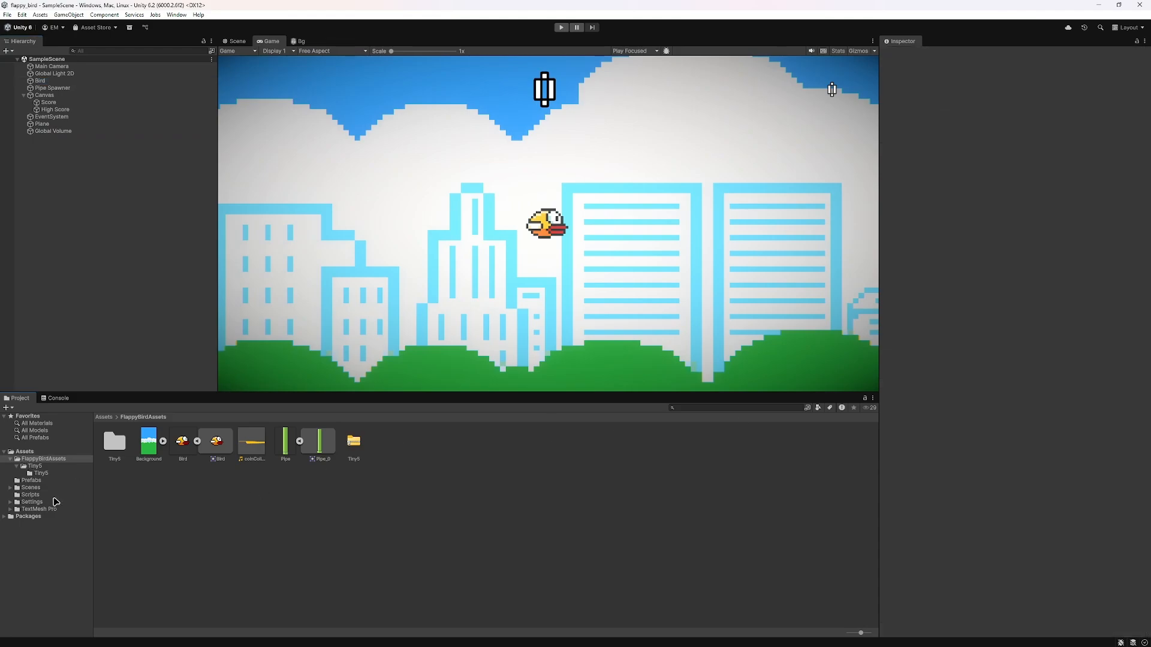
# Step: Open the Bird script from the Scripts folder in Visual Studio
pyautogui.click(30, 495)
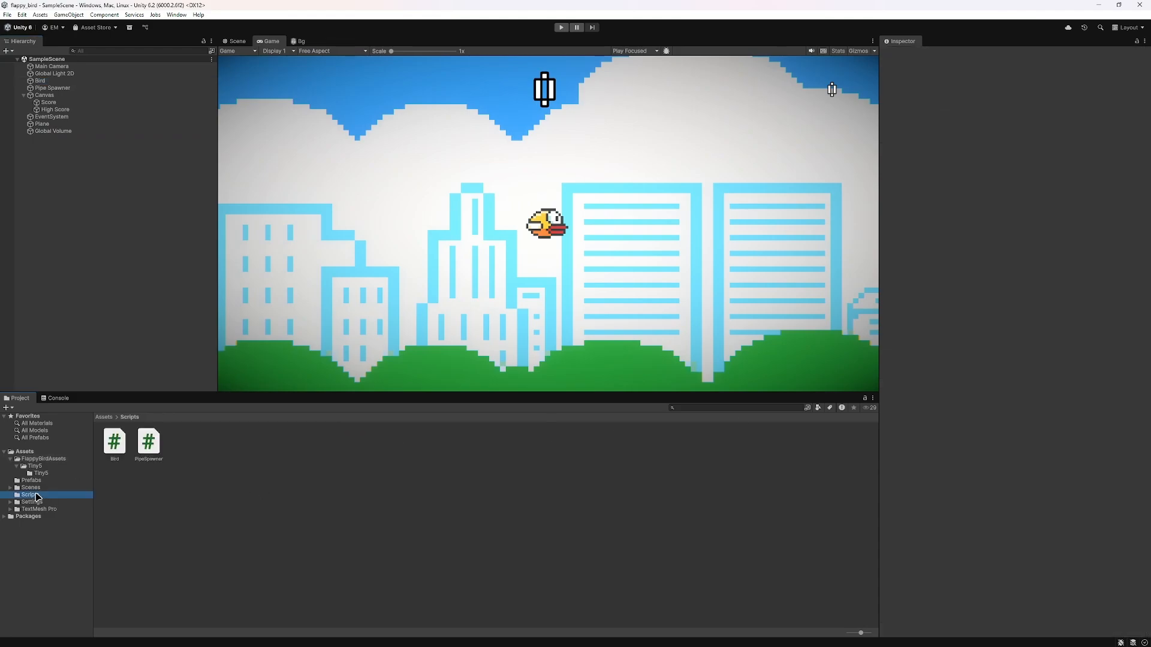
pyautogui.doubleClick(116, 450)
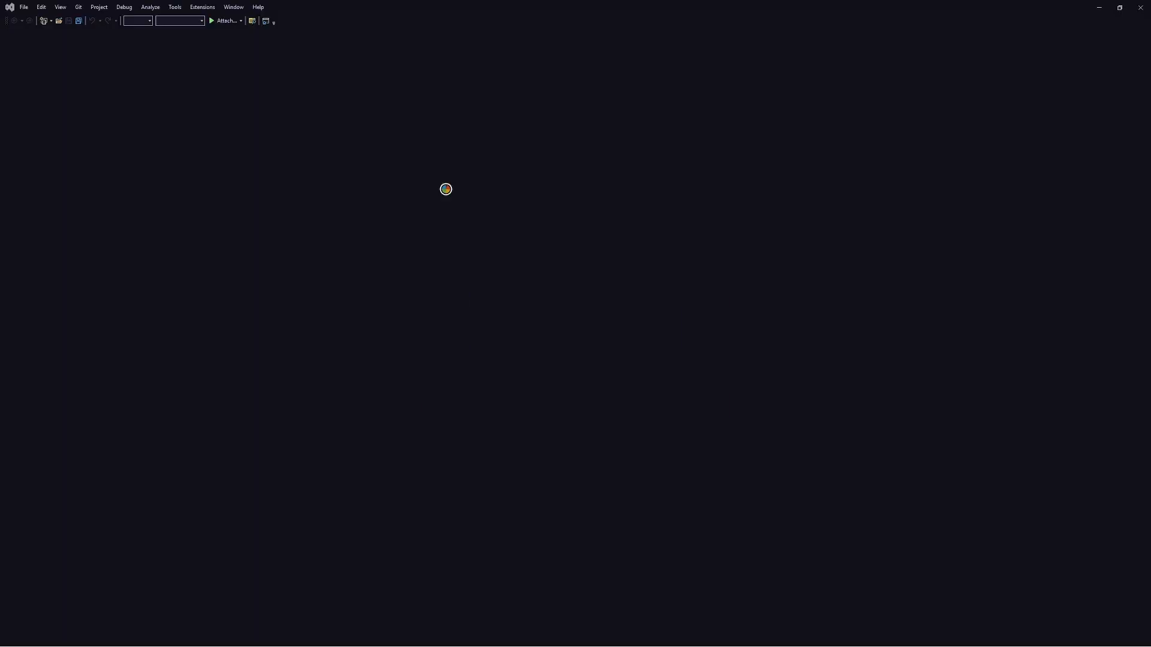
pyautogui.scroll(6, 437, 183)
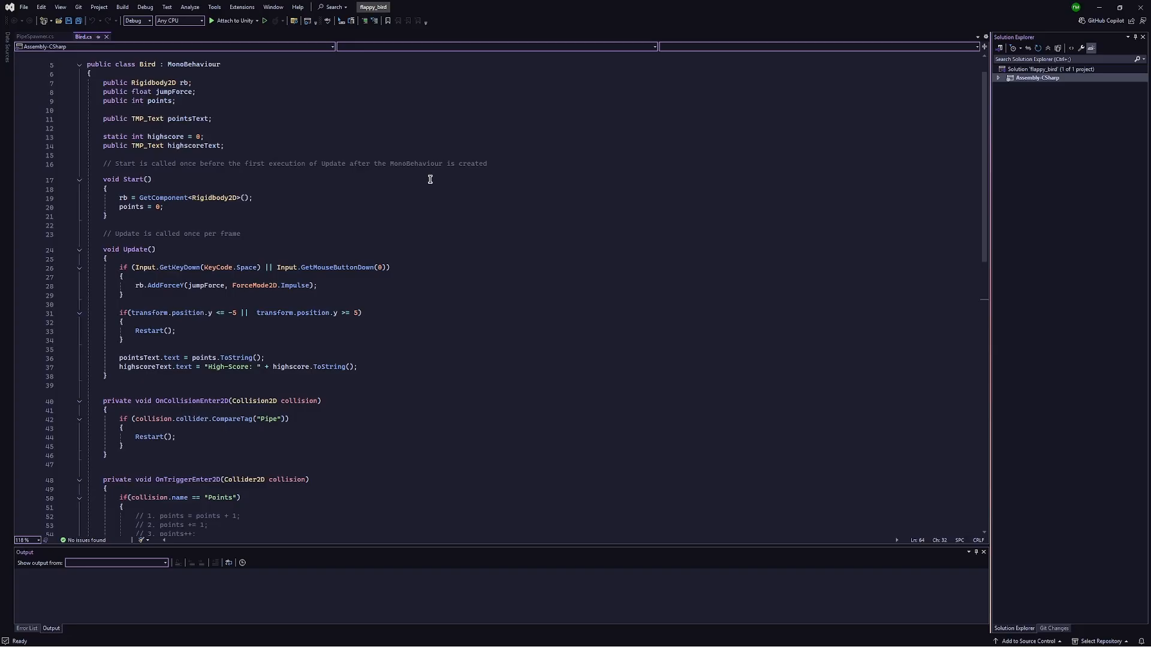
# Step: Declare a public AudioClip field named coinCollect below highscoreText in the Bird class and save the script
pyautogui.click(240, 176)
pyautogui.press('Return')
pyautogui.press('Return')
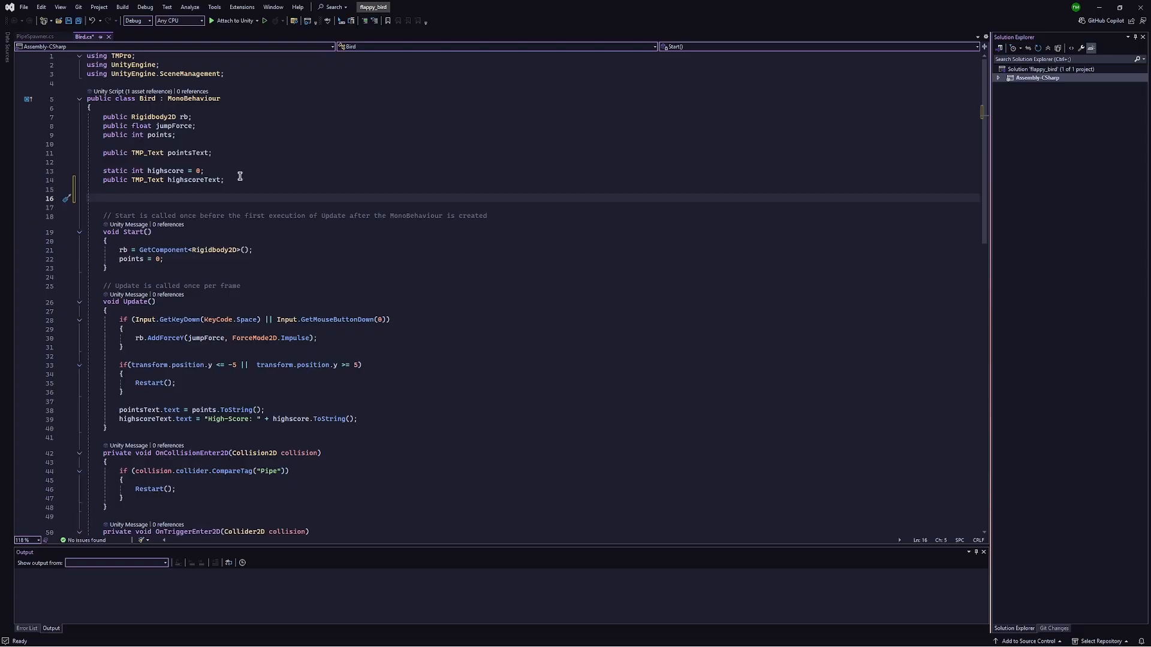
pyautogui.write('pub')
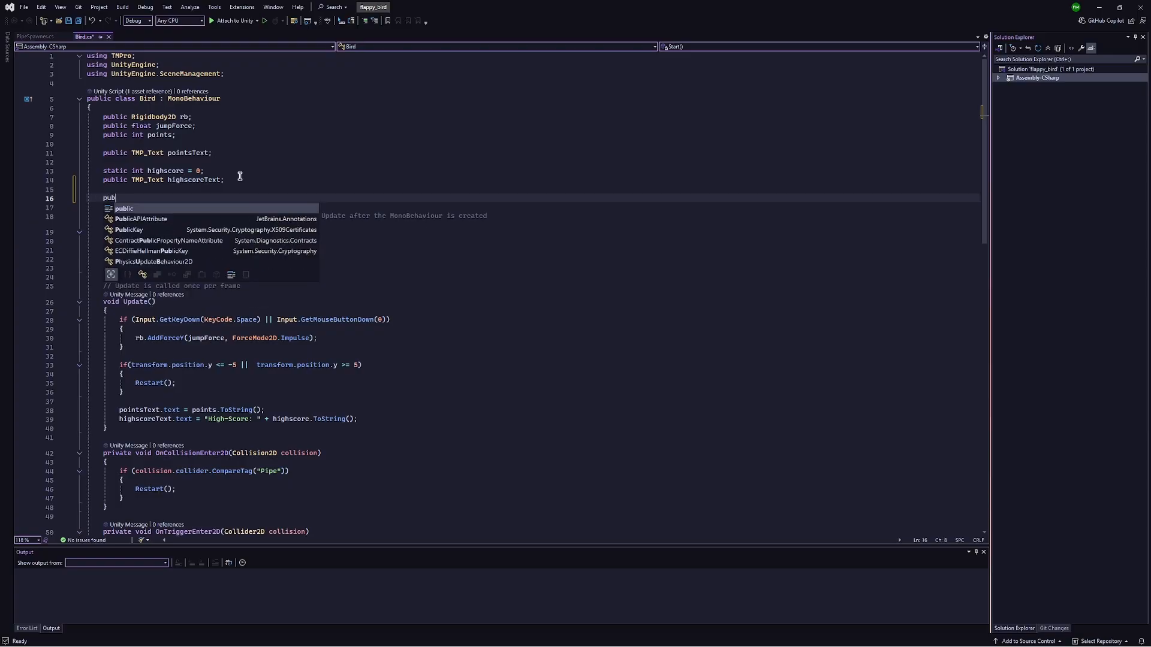
pyautogui.write('lic Aus')
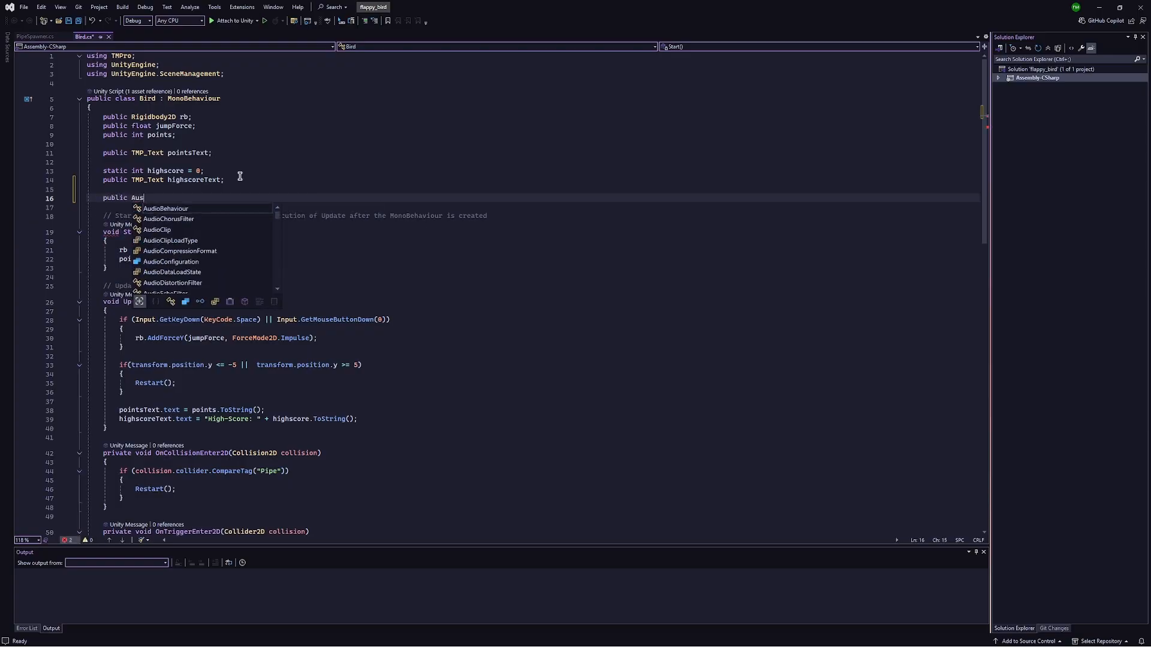
pyautogui.write('ioCl')
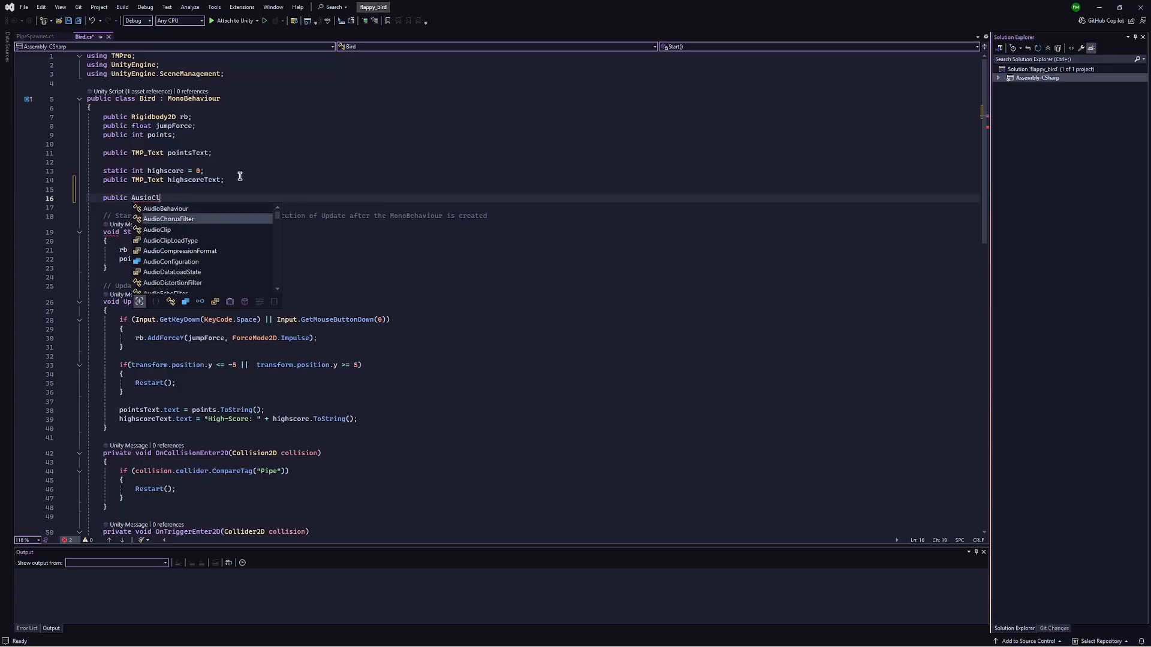
pyautogui.write('i coinCollec')
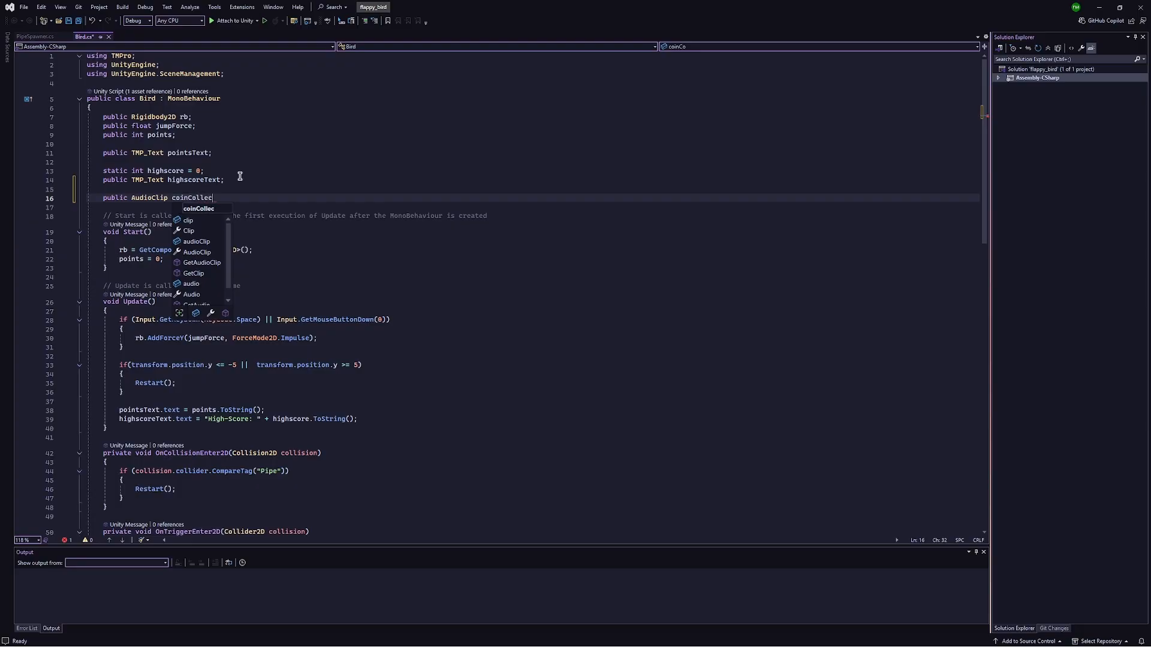
pyautogui.write('t;')
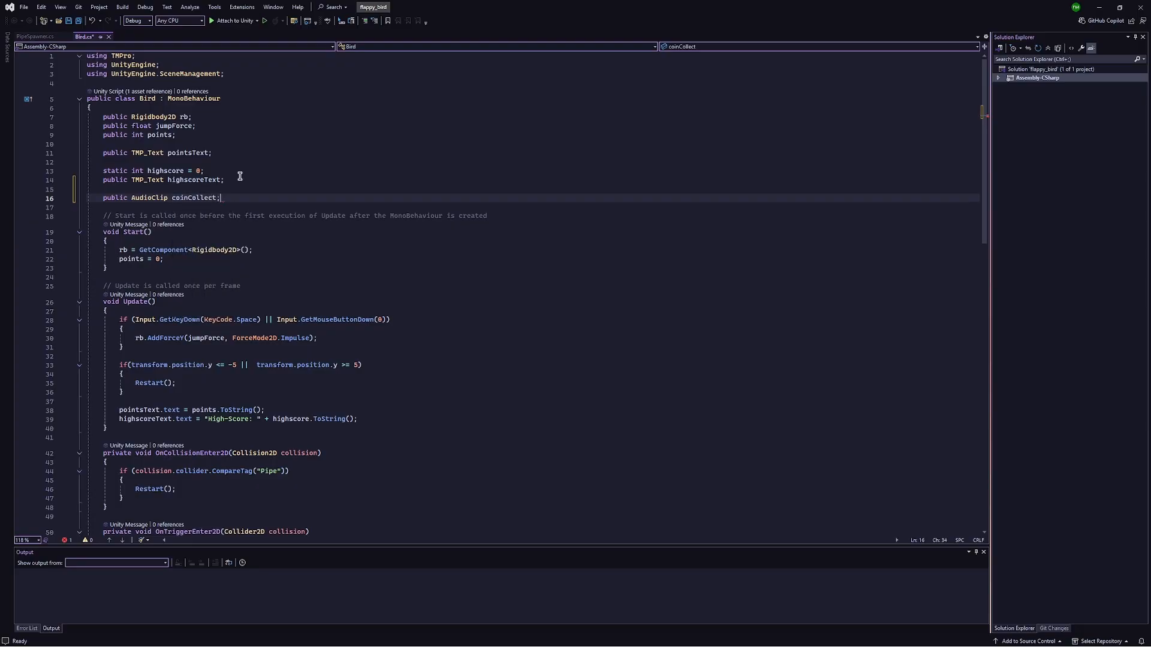
pyautogui.hotkey('ctrl', 's')
pyautogui.scroll(-10, 243, 198)
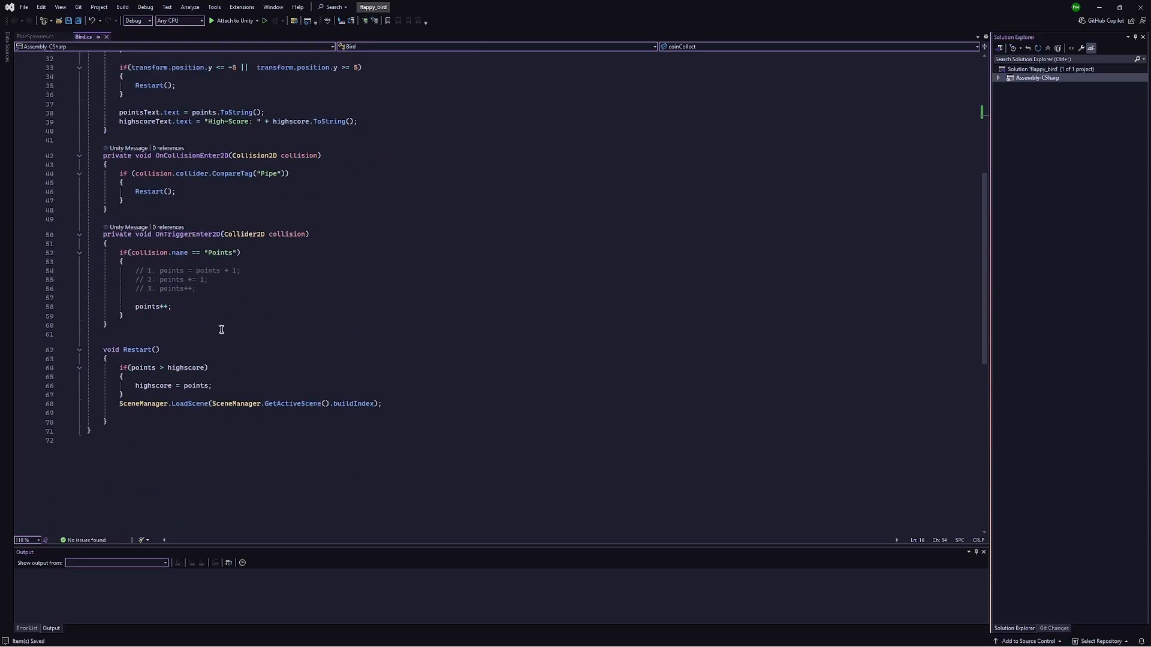
# Step: In OnTriggerEnter2D's "Points" check, start a line above points++ with gameObject.GetComponent<AudioSource>
pyautogui.scroll(4, 195, 330)
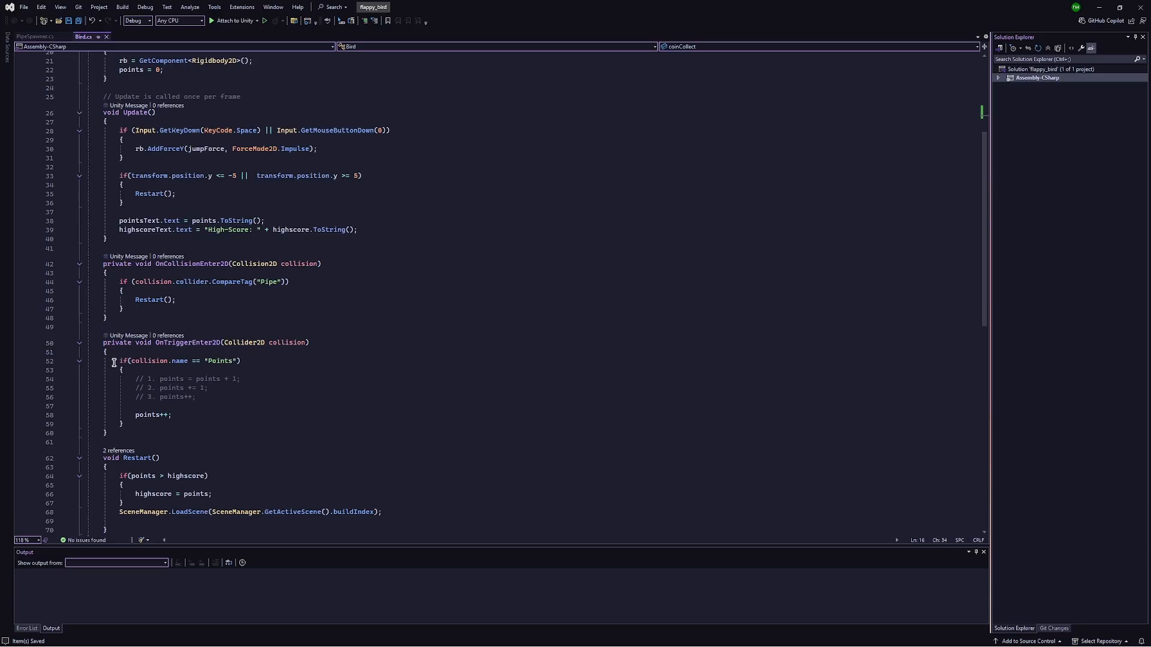
pyautogui.moveTo(118, 360); pyautogui.dragTo(241, 361)
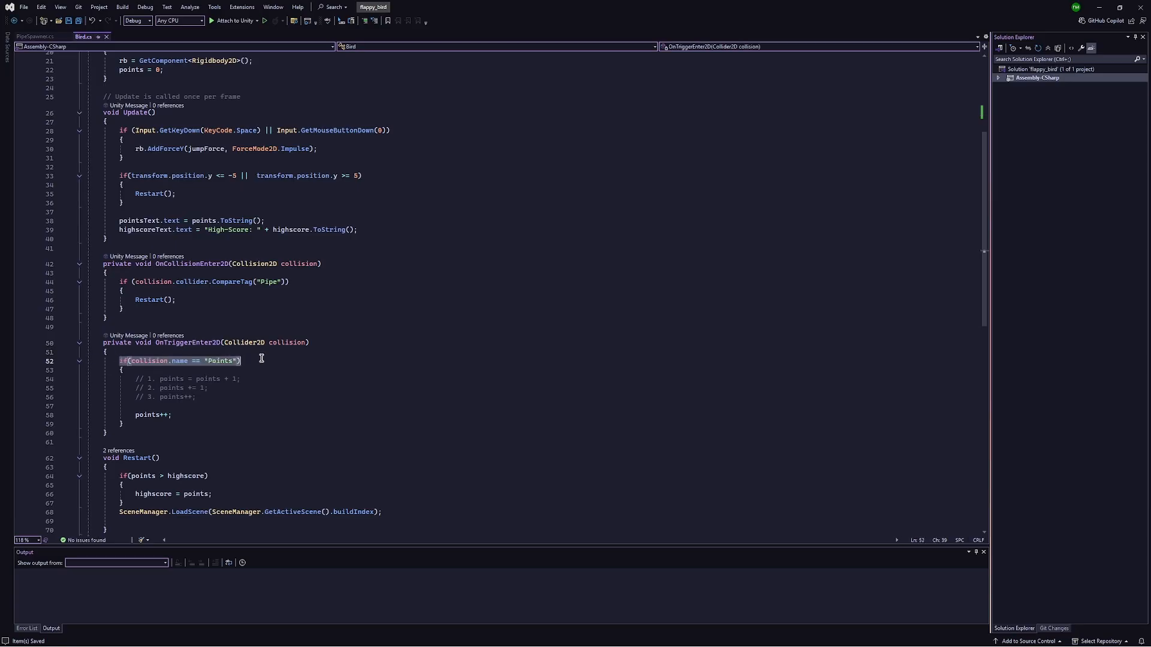
pyautogui.scroll(-1, 158, 389)
pyautogui.click(158, 380)
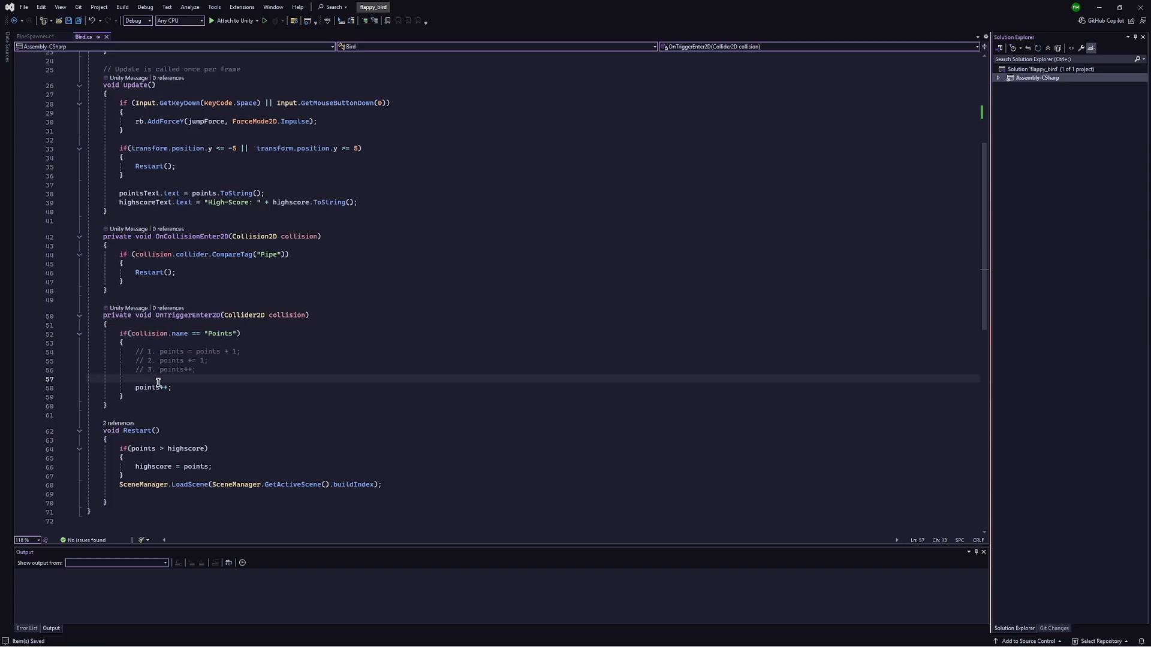
pyautogui.press('Return')
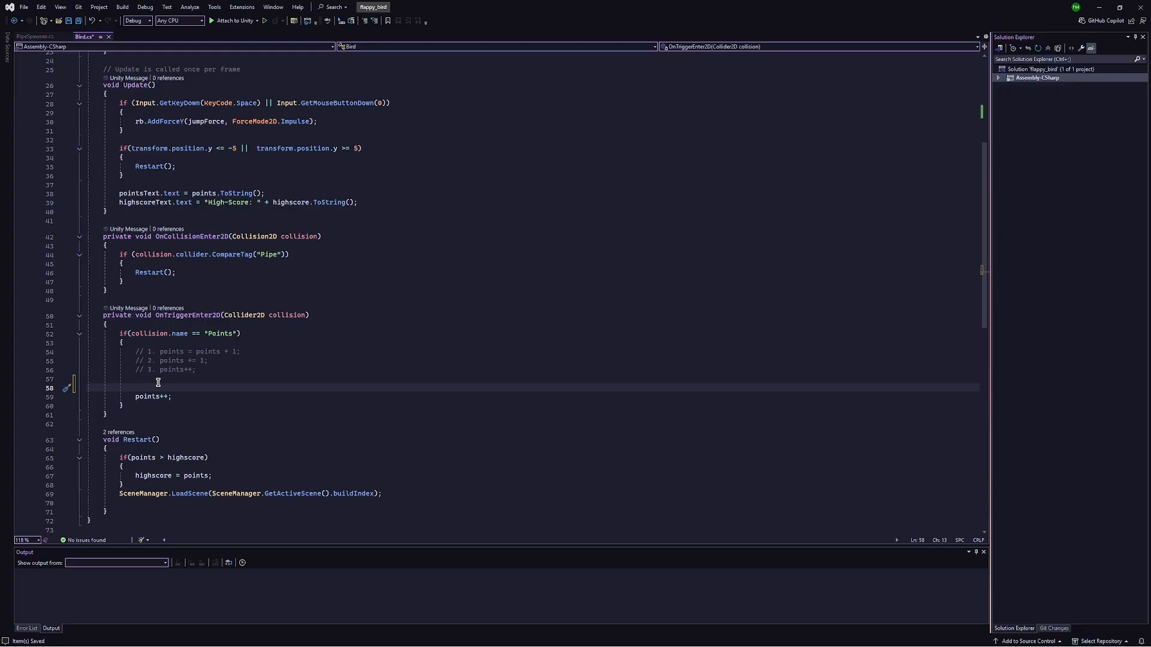
pyautogui.write('gameObject.')
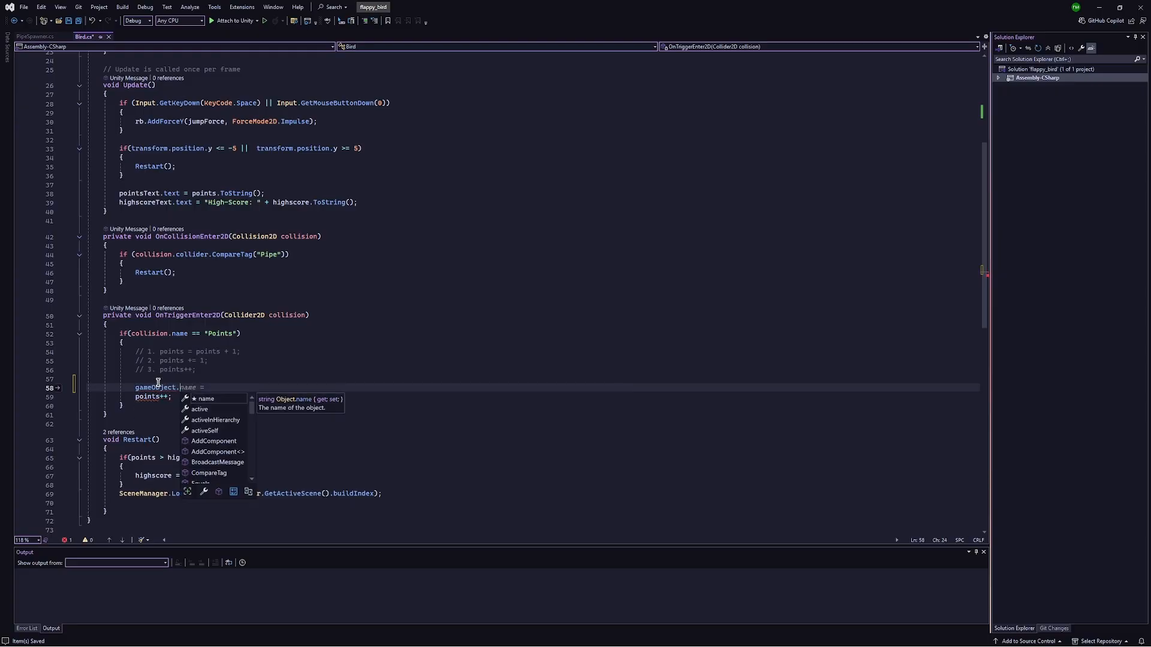
pyautogui.write('GetComponent')
pyautogui.press('Tab')
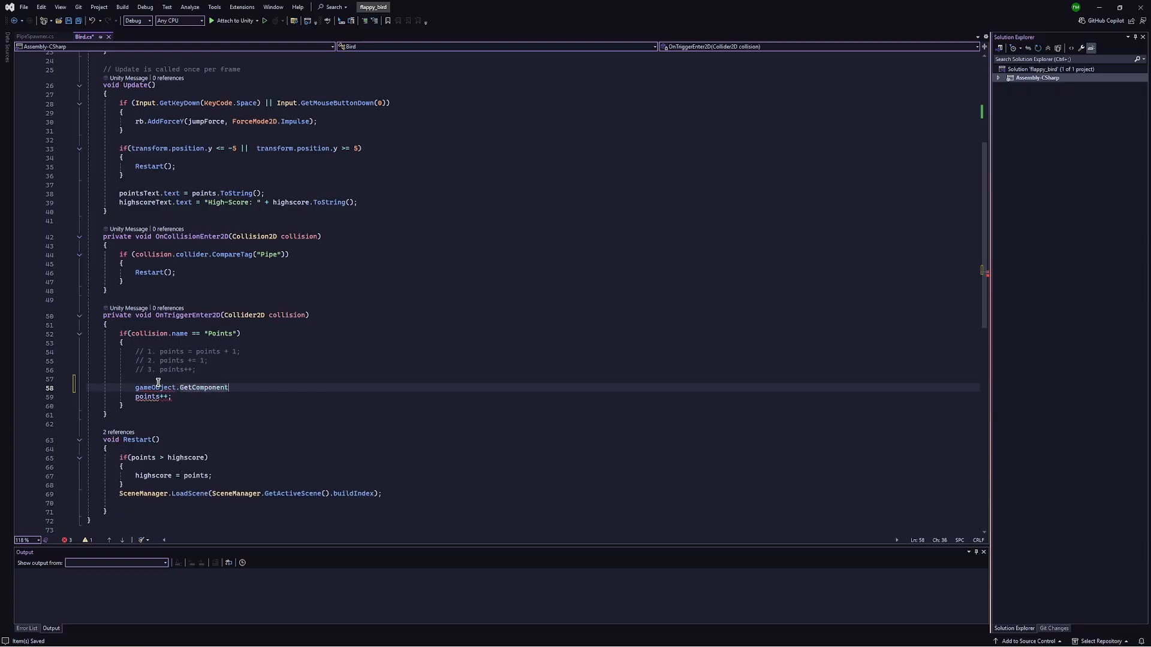
pyautogui.write(',')
pyautogui.press('BackSpace')
pyautogui.write('<Au')
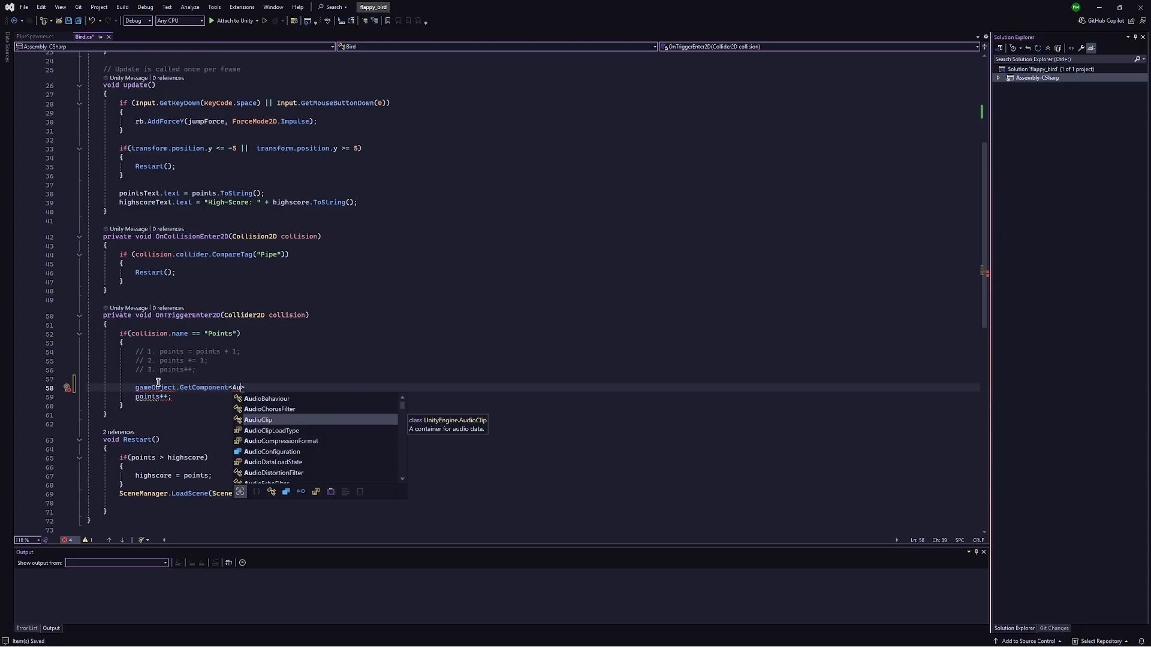
pyautogui.write('dioSource')
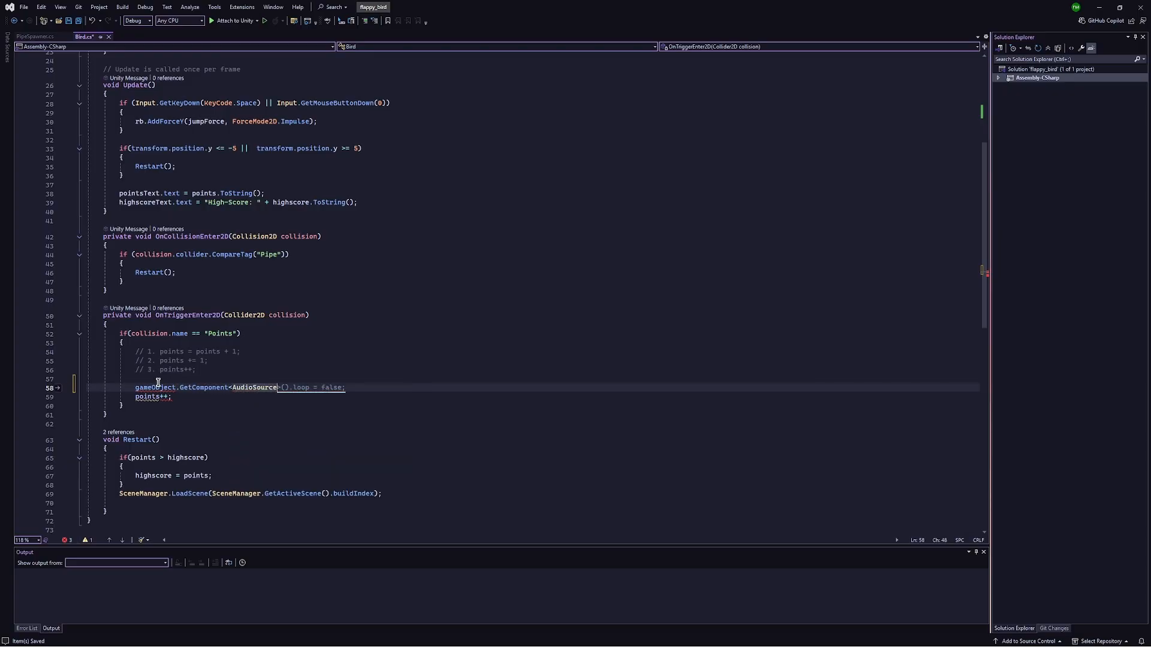
pyautogui.write('>')
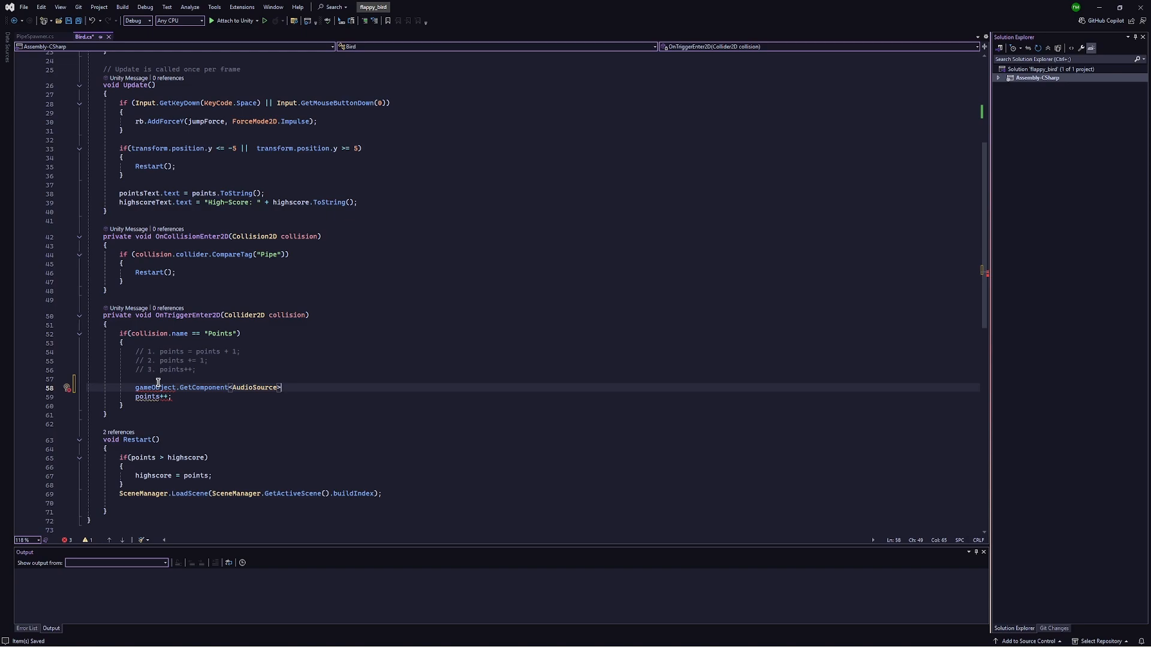
# Step: Complete the GetComponent<AudioSource>() call and chain a PlayOneShot call onto it
pyautogui.write('().pla')
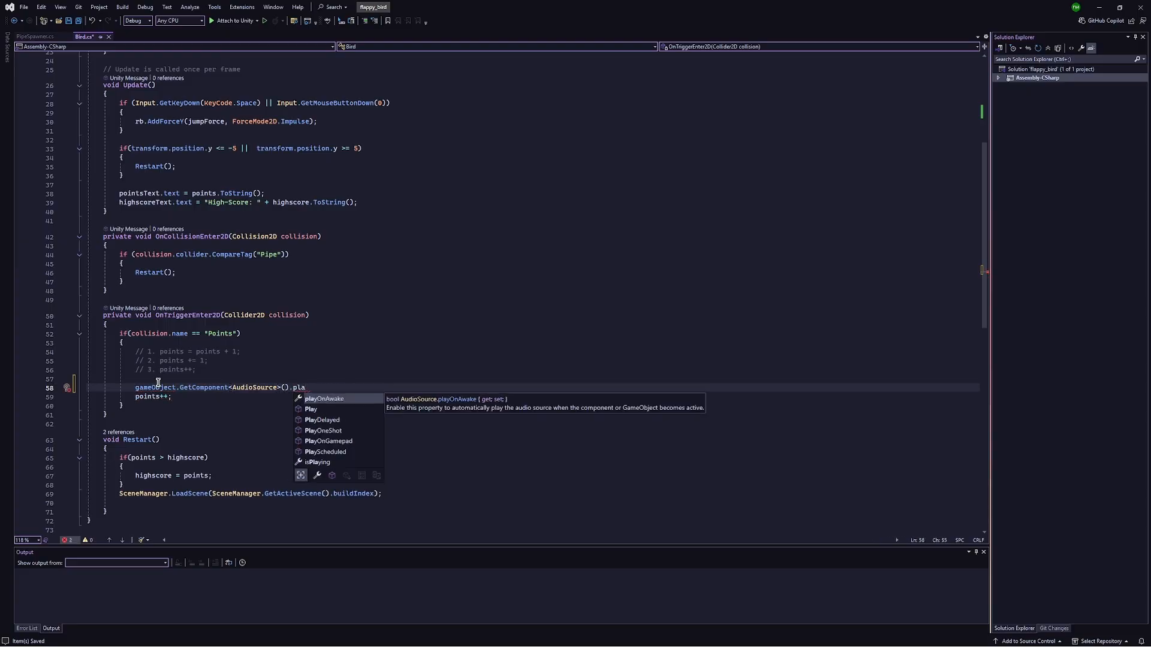
pyautogui.press('Down')
pyautogui.press('Down')
pyautogui.press('Down')
pyautogui.press('Return')
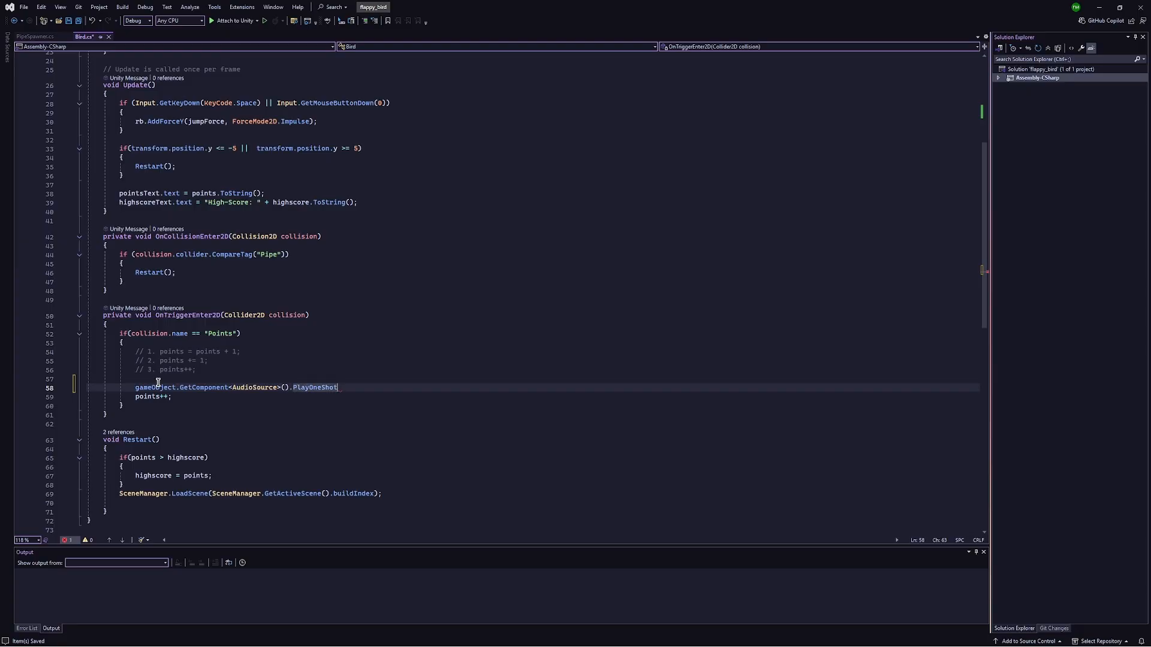
pyautogui.write('(')
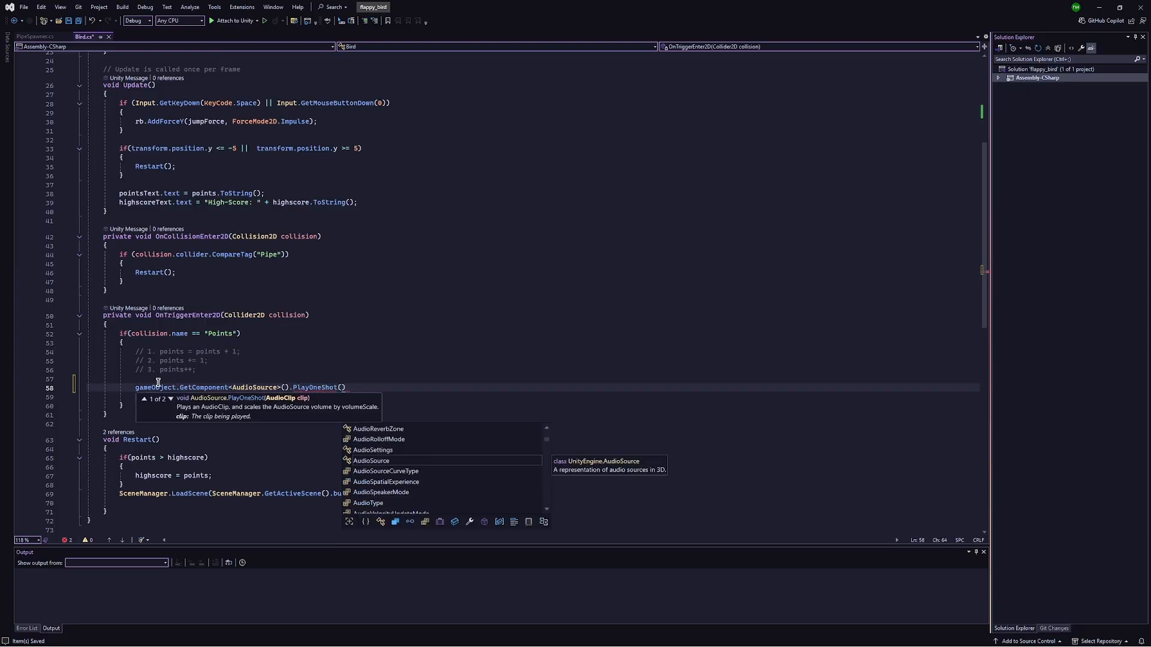
pyautogui.write('P')
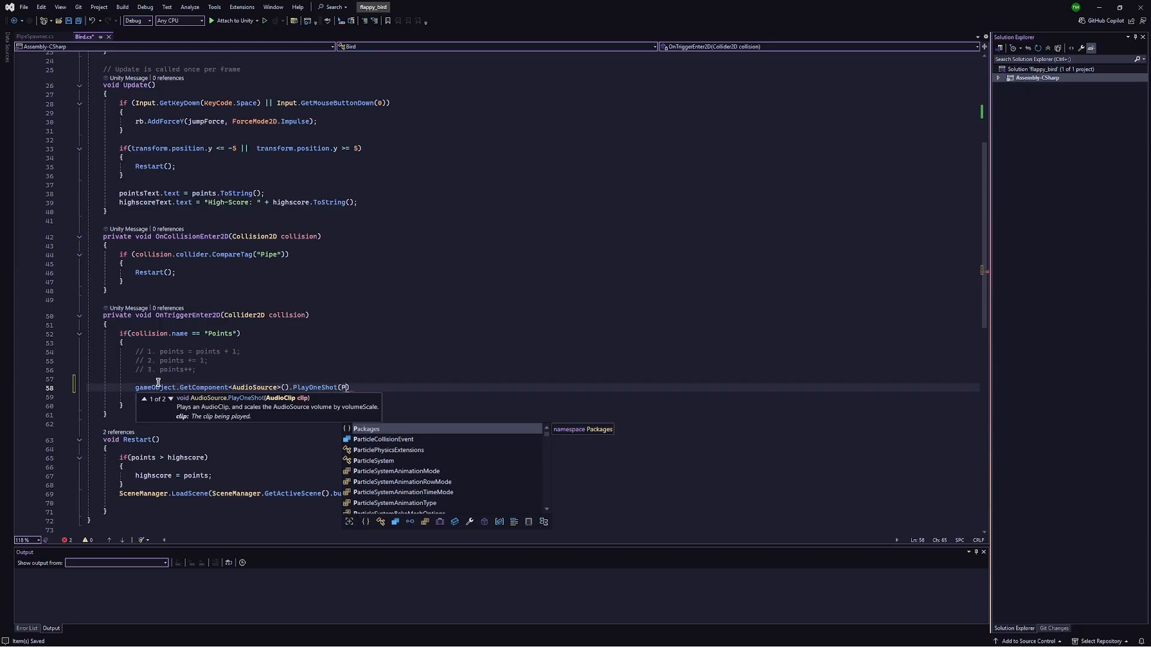
pyautogui.press('BackSpace')
pyautogui.write('poi')
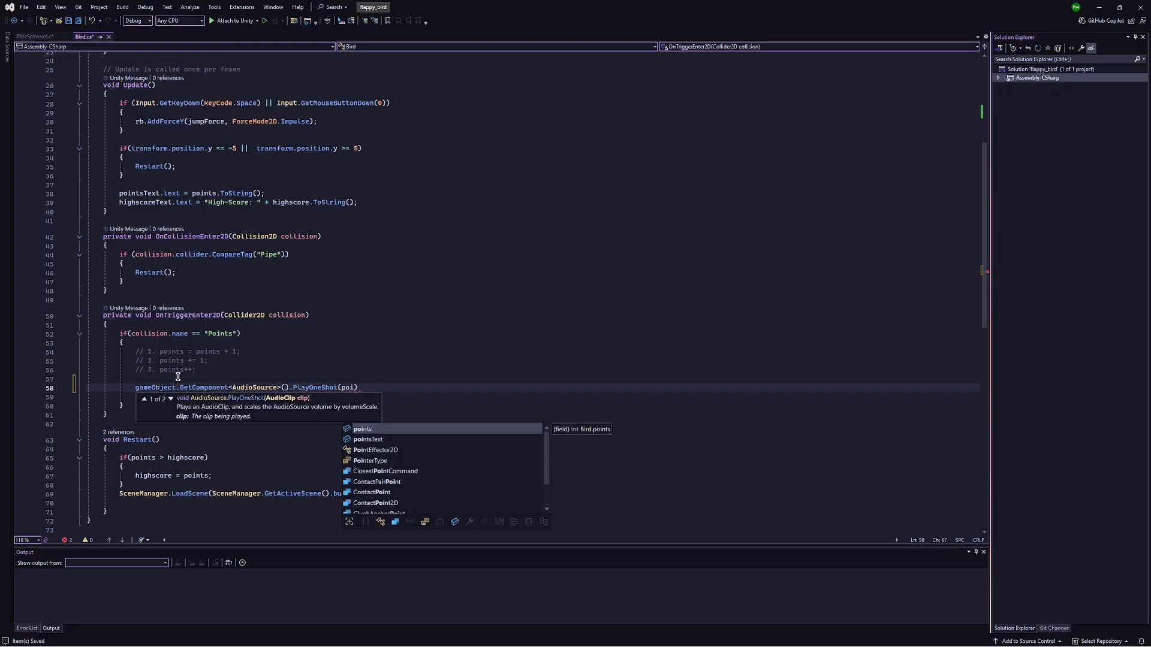
pyautogui.press('BackSpace')
pyautogui.press('BackSpace')
pyautogui.press('BackSpace')
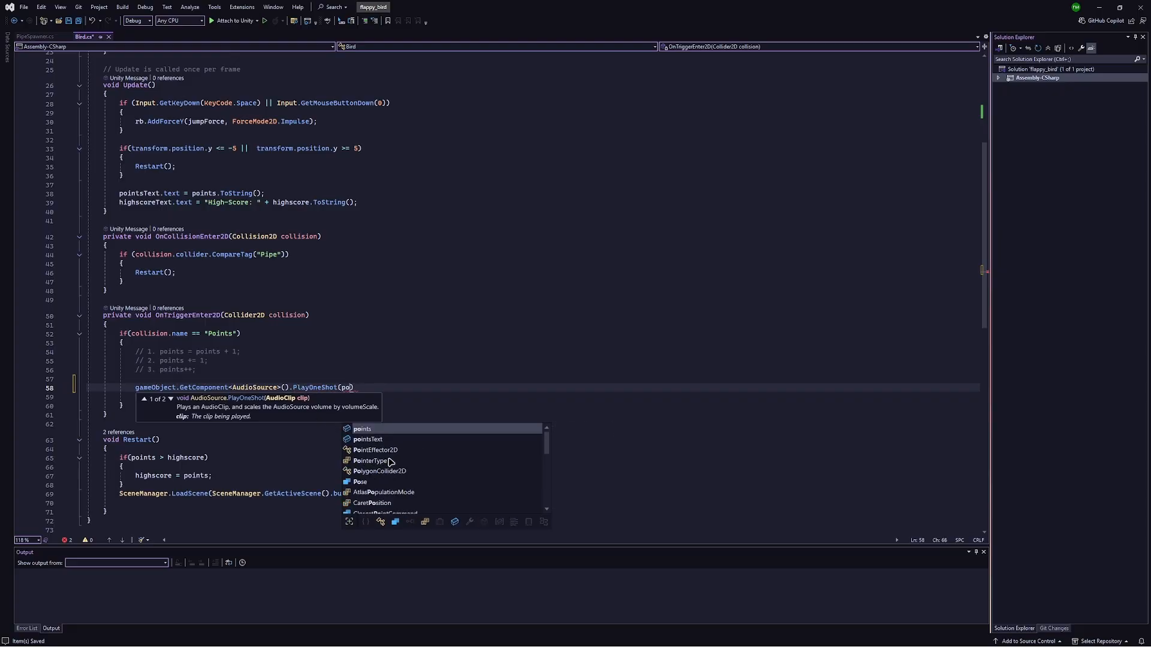
# Step: Rename the public AudioClip field coinCollect to pointsSFX at the head of the Bird class
pyautogui.scroll(8, 356, 138)
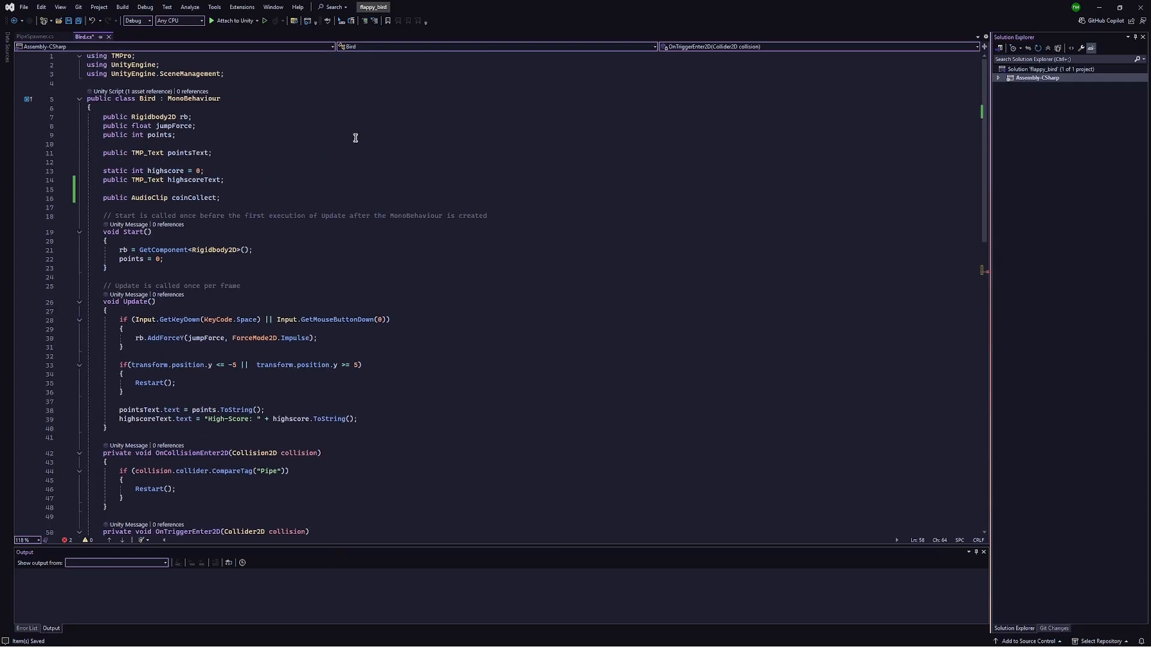
pyautogui.doubleClick(190, 197)
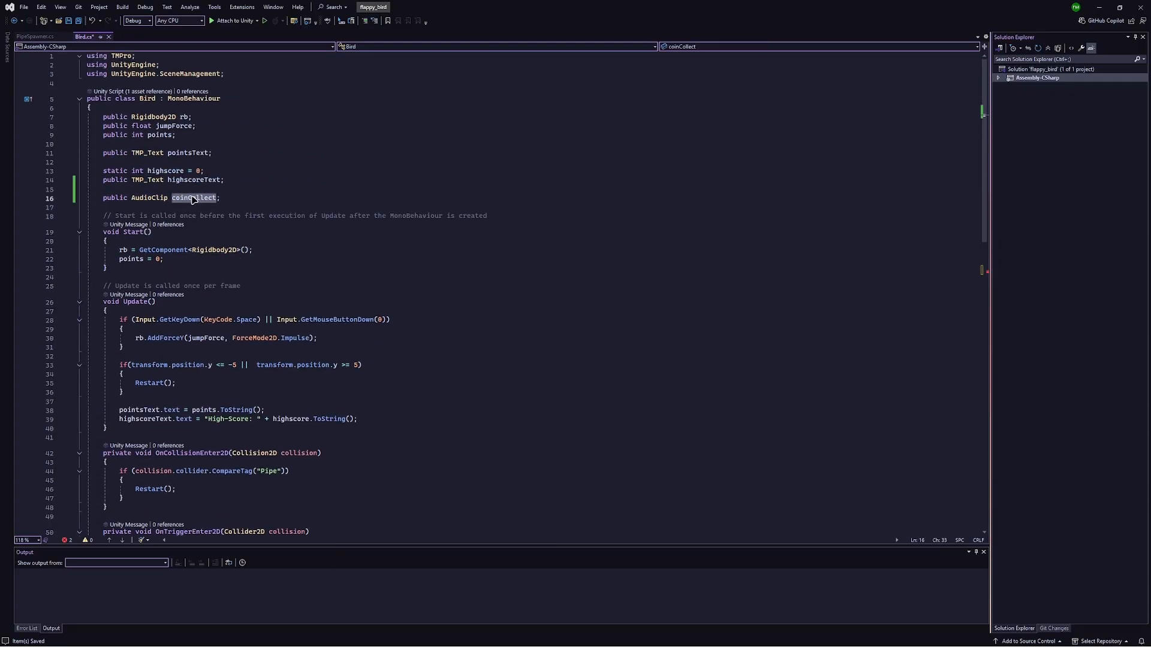
pyautogui.write('points')
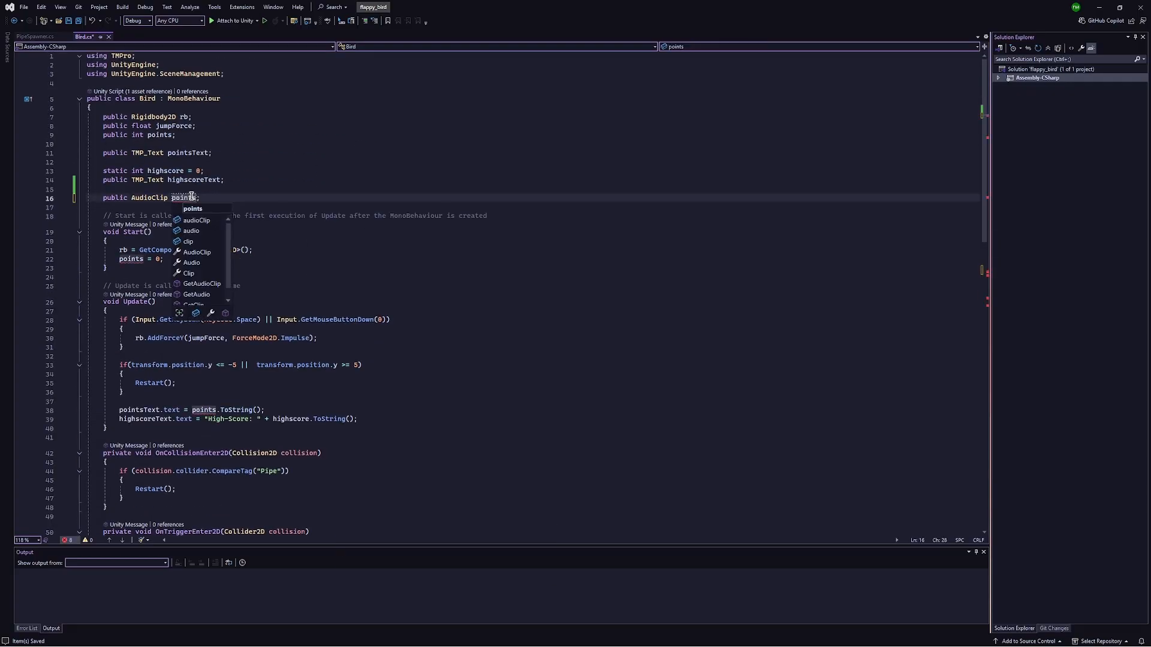
pyautogui.write('SFX')
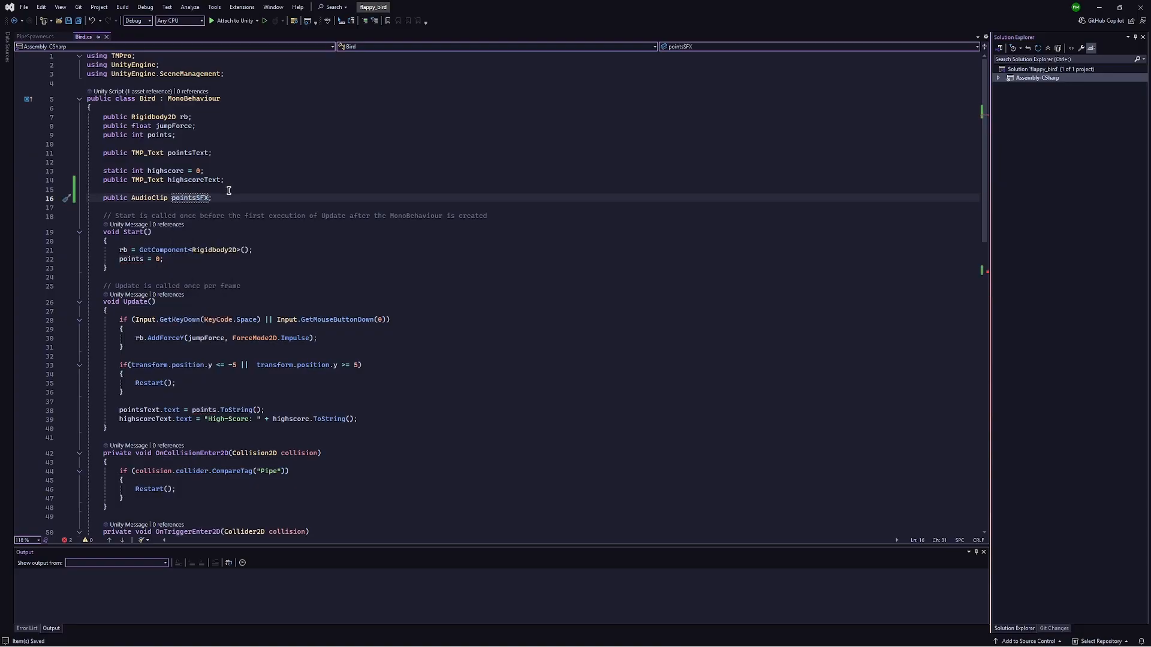
# Step: Pass pointsSFX as the PlayOneShot argument, close the statement with a semicolon, and save the script
pyautogui.scroll(-10, 229, 190)
pyautogui.click(341, 307)
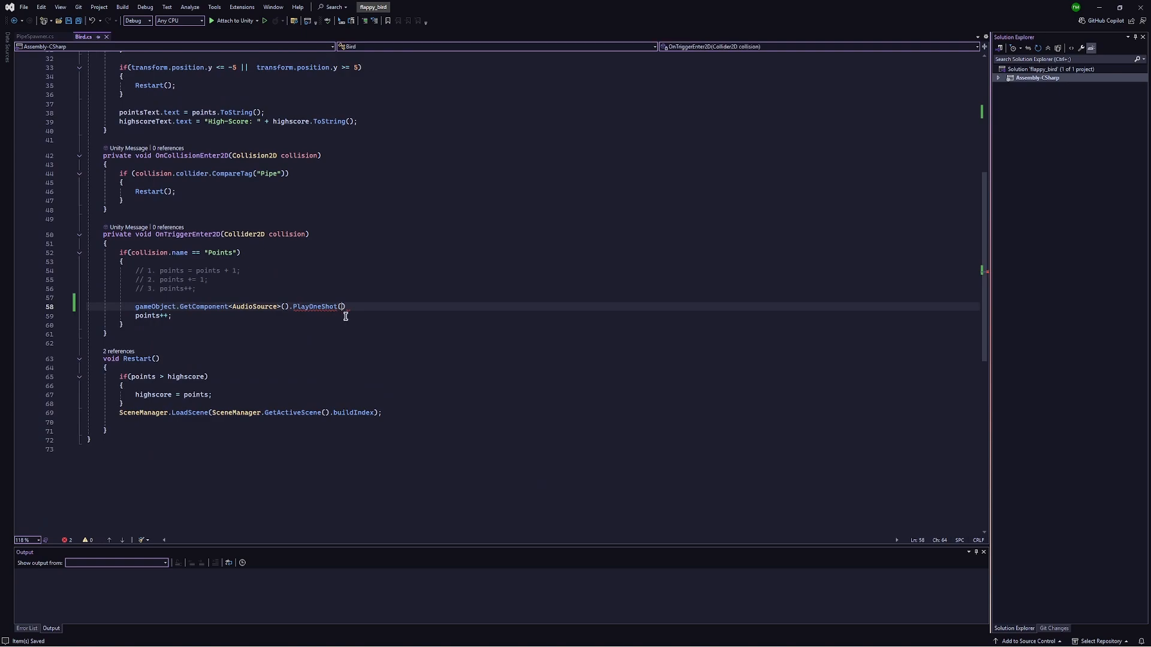
pyautogui.write('pointsSFX);')
pyautogui.hotkey('ctrl', 's')
# Step: Review the OnTriggerEnter2D method, its PlayOneShot call and the pointsSFX argument
pyautogui.doubleClick(157, 234)
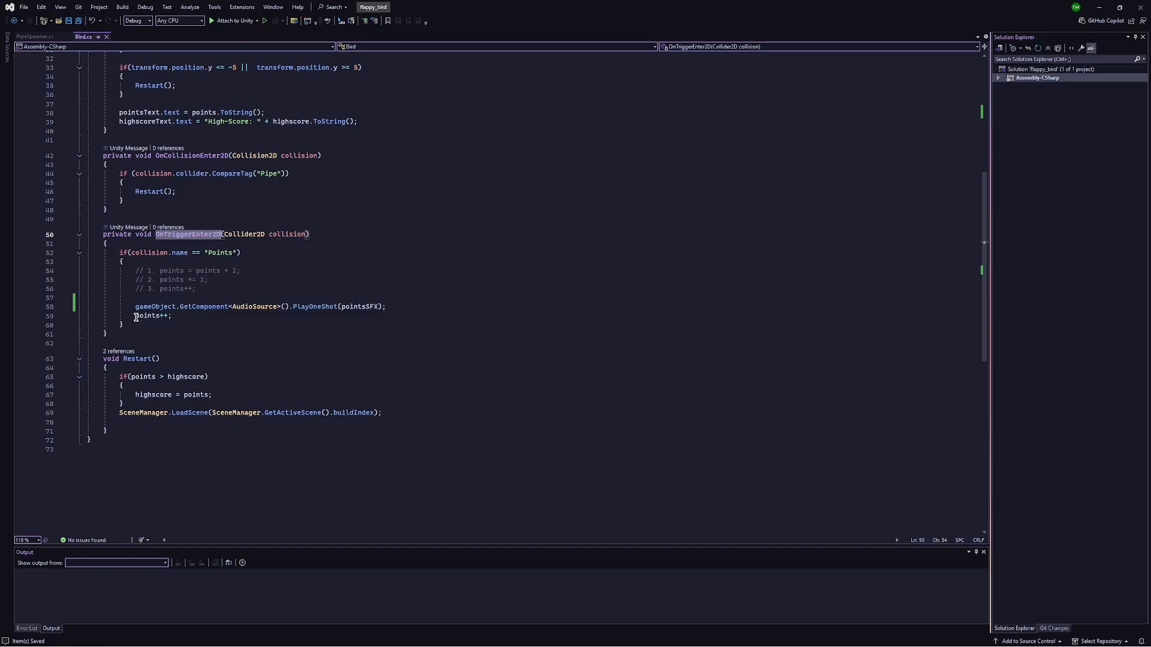
pyautogui.moveTo(135, 316); pyautogui.dragTo(286, 307)
pyautogui.click(209, 310)
pyautogui.doubleClick(312, 307)
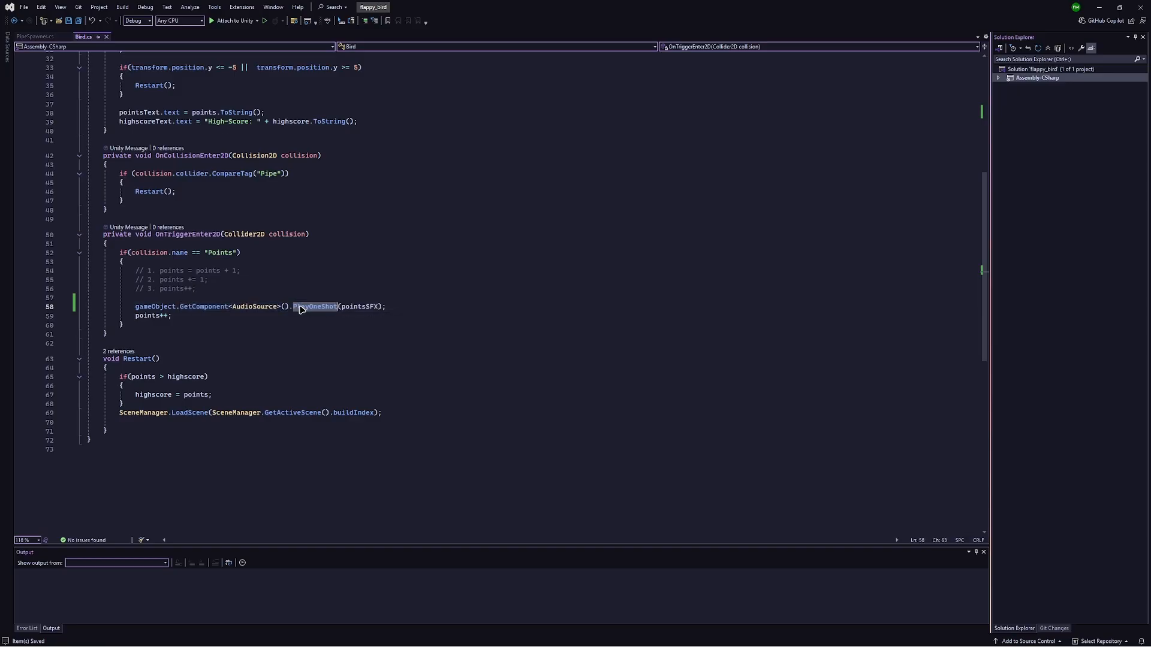
pyautogui.doubleClick(360, 306)
pyautogui.scroll(-2, 375, 388)
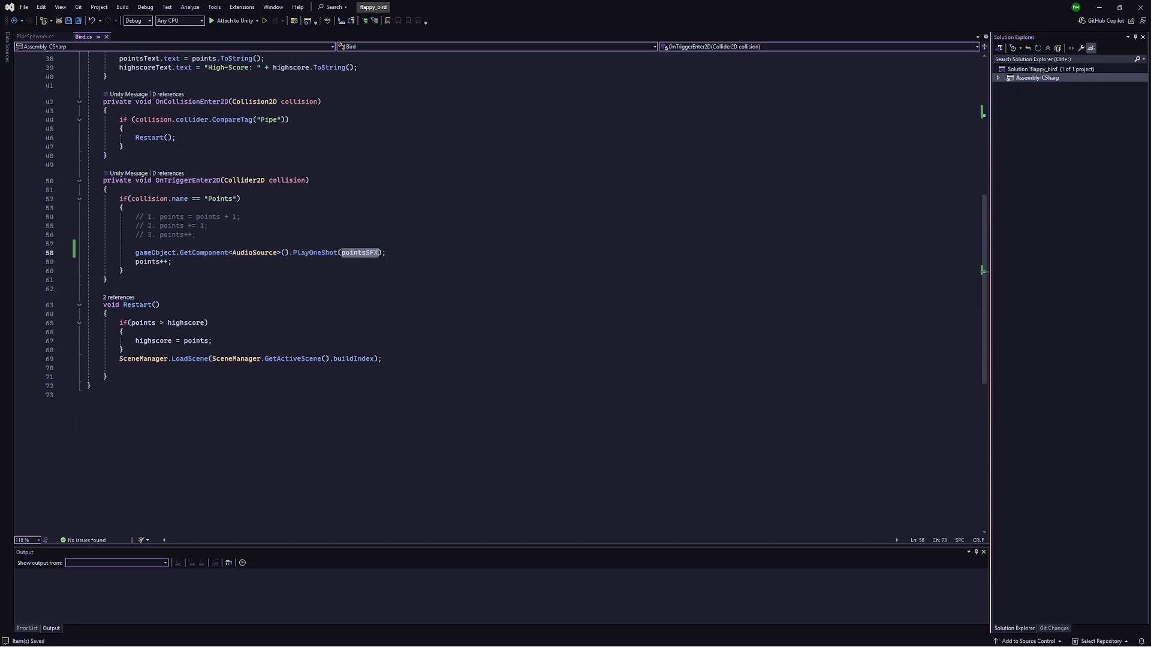
# Step: Switch to Unity, assign coinCollectSFX from FlappyBirdAssets to the Bird script's Points SFX field, and save the scene
pyautogui.click(620, 643)
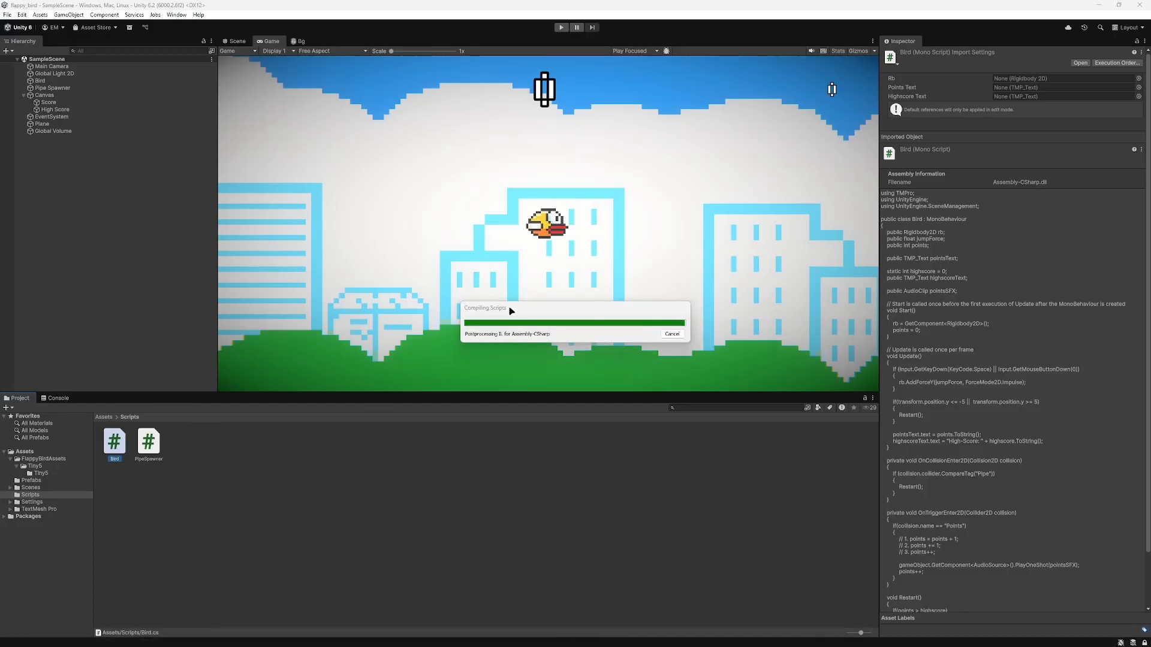
pyautogui.click(42, 80)
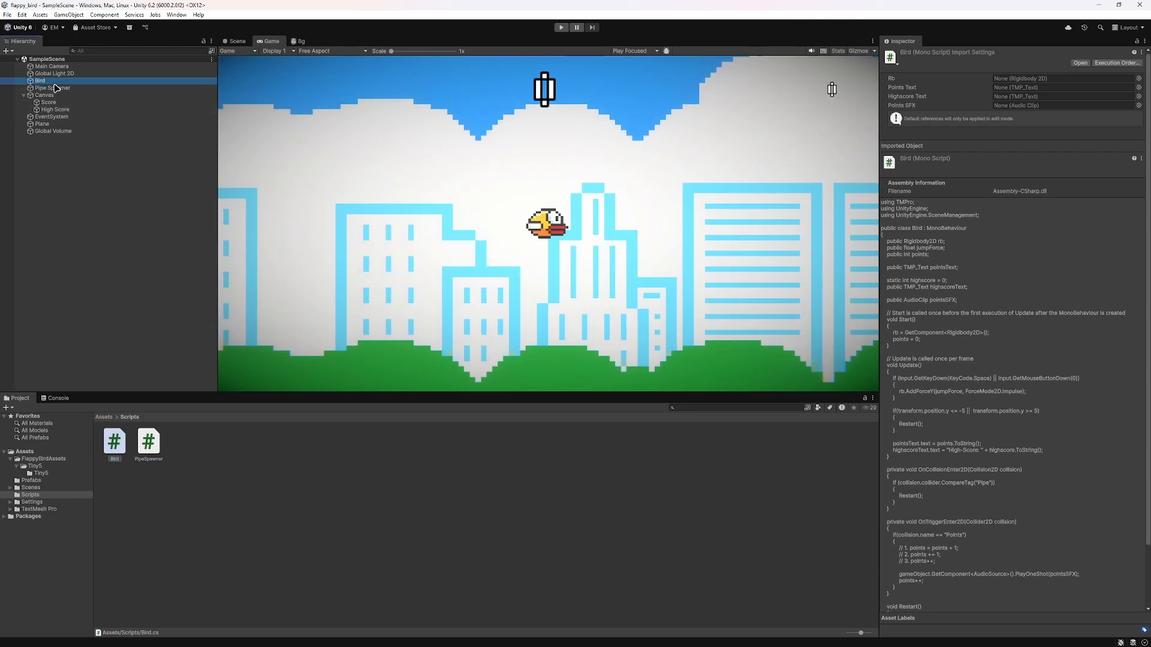
pyautogui.scroll(-6, 1039, 520)
pyautogui.scroll(3, 1039, 520)
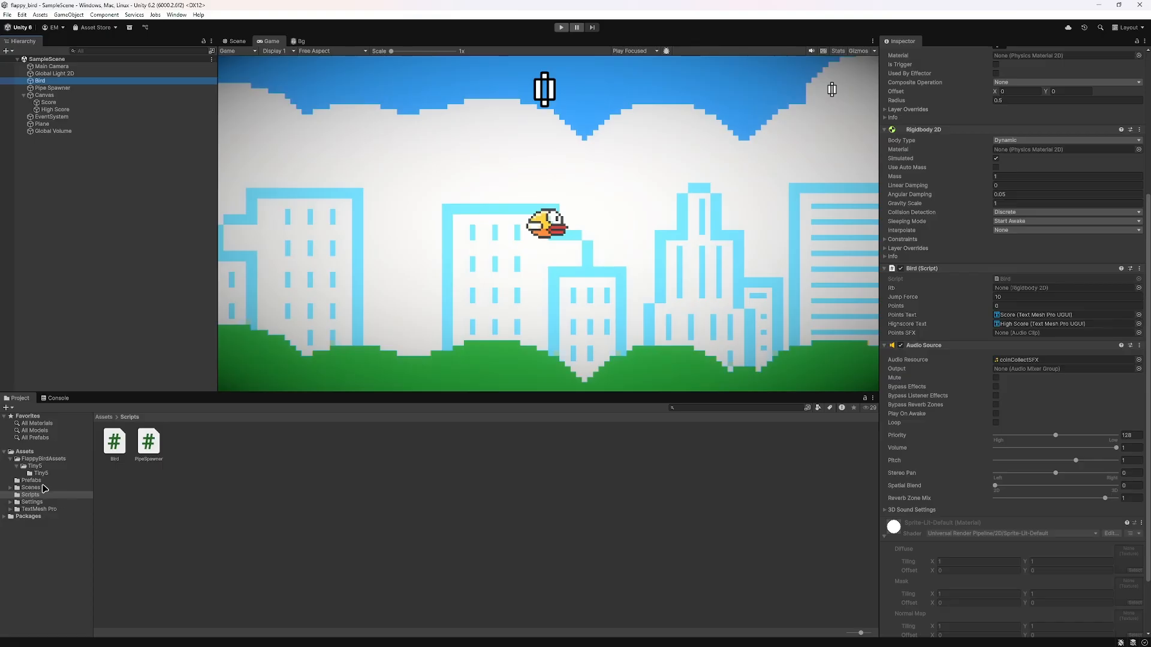
pyautogui.click(40, 459)
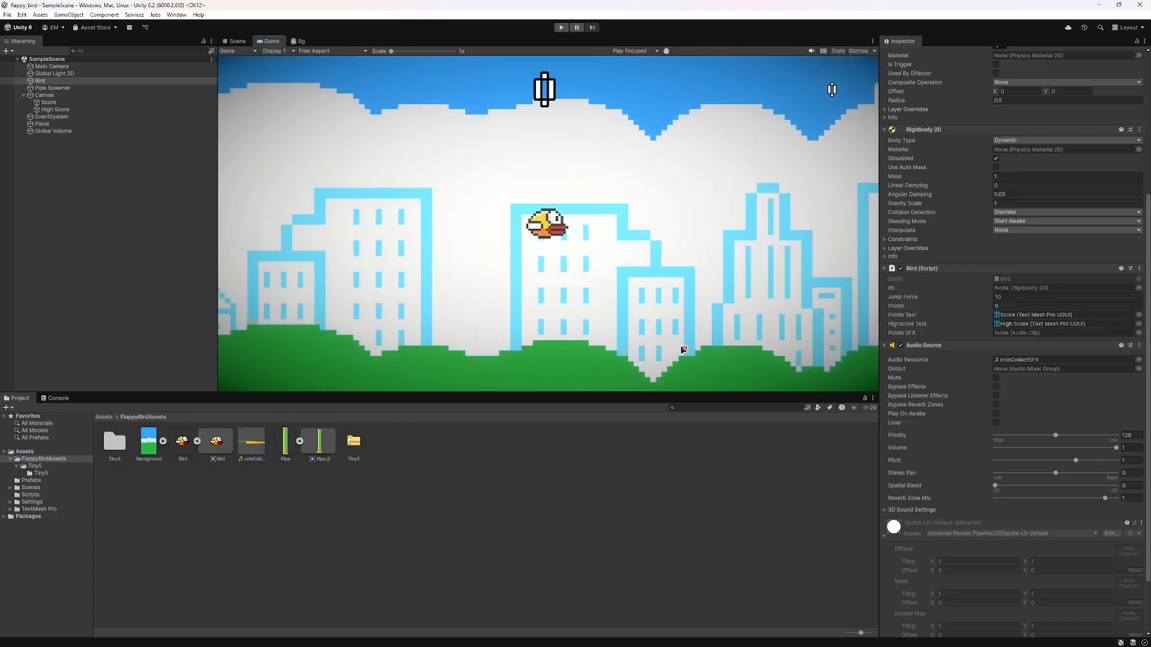
pyautogui.moveTo(684, 349); pyautogui.dragTo(1019, 334)
pyautogui.hotkey('ctrl', 's')
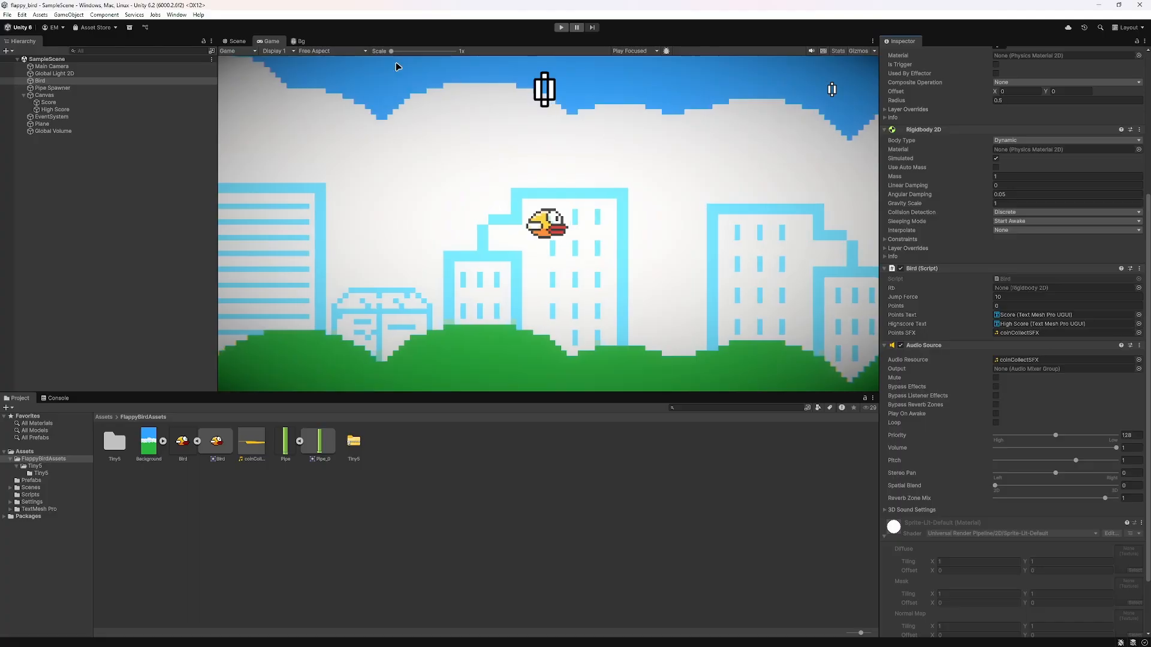
# Step: Run the game and flap the bird through several pipes to test the coin sound on scoring
pyautogui.click(561, 28)
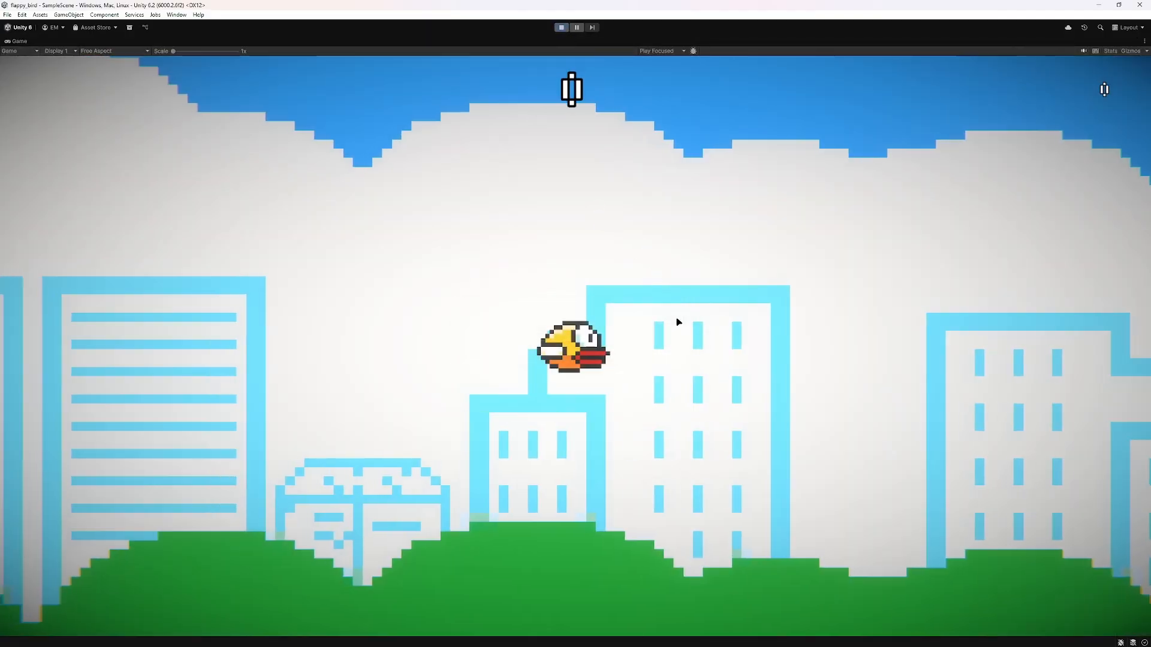
pyautogui.press('space')
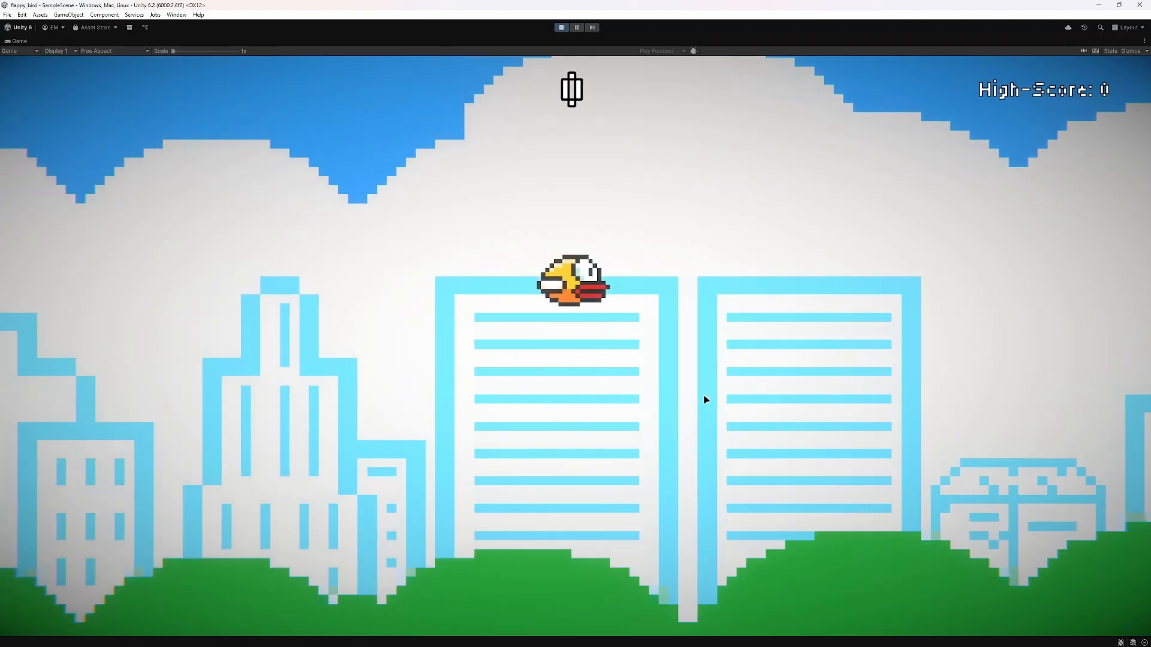
pyautogui.press('space')
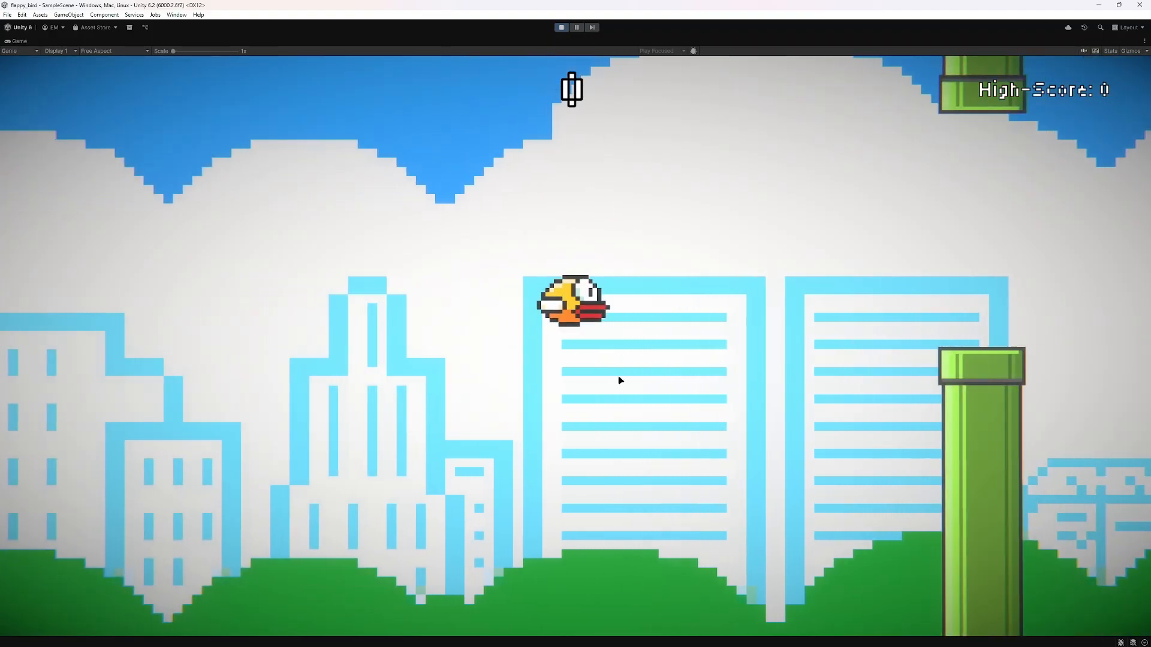
pyautogui.press('space')
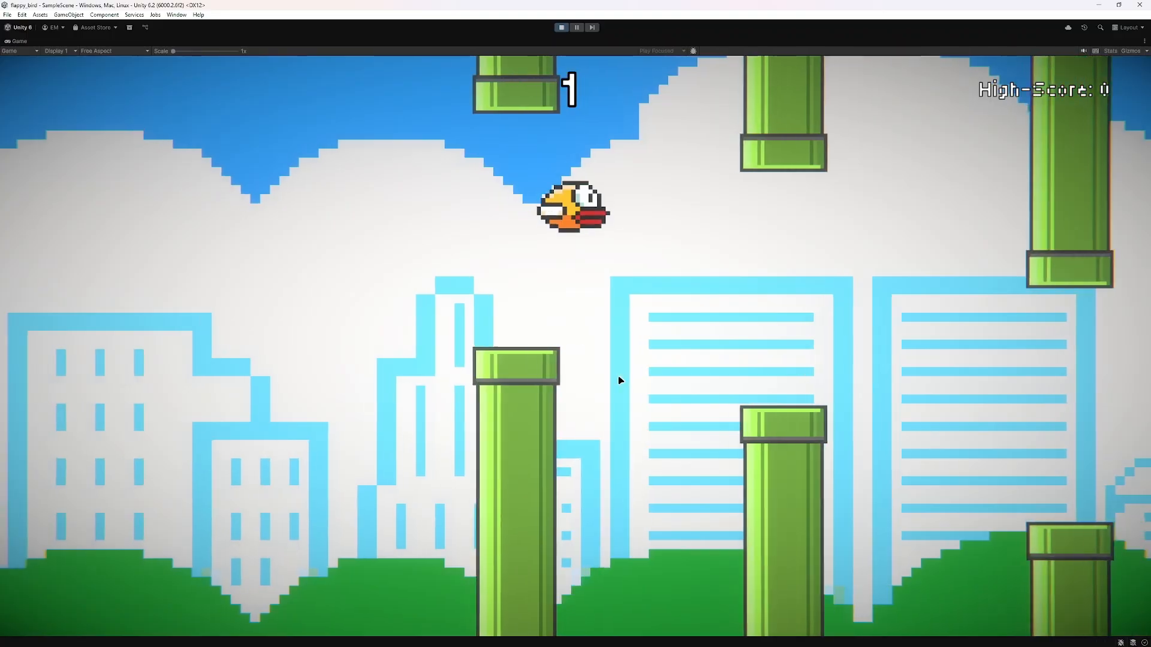
pyautogui.press('space')
pyautogui.press('space')
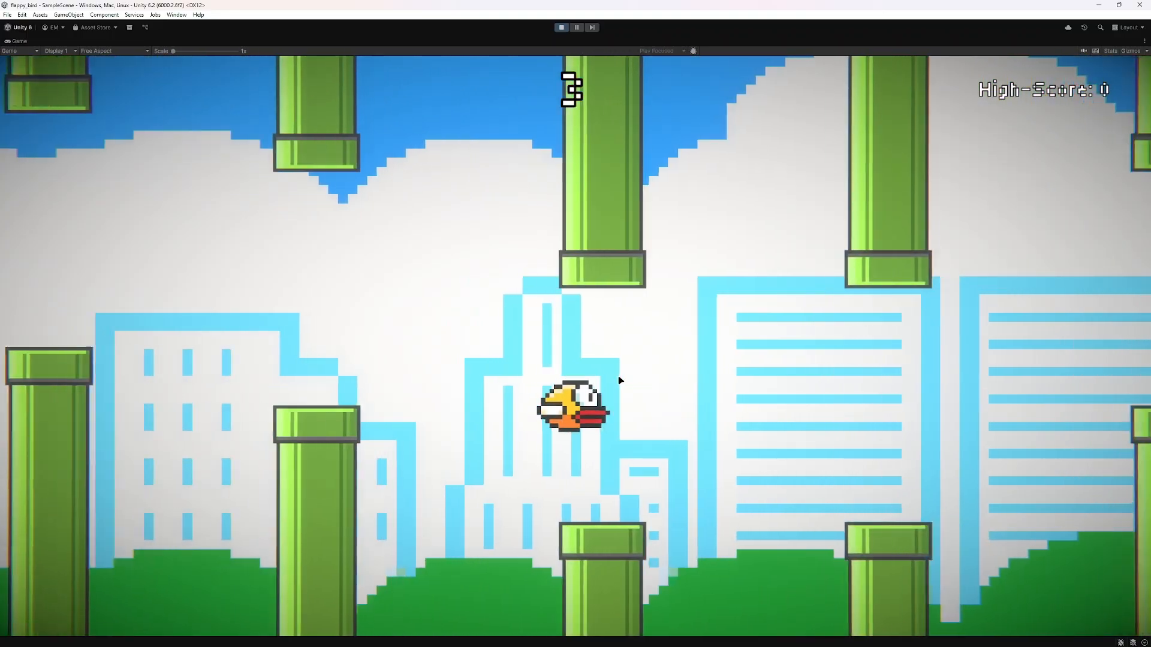
pyautogui.press('space')
pyautogui.press('space')
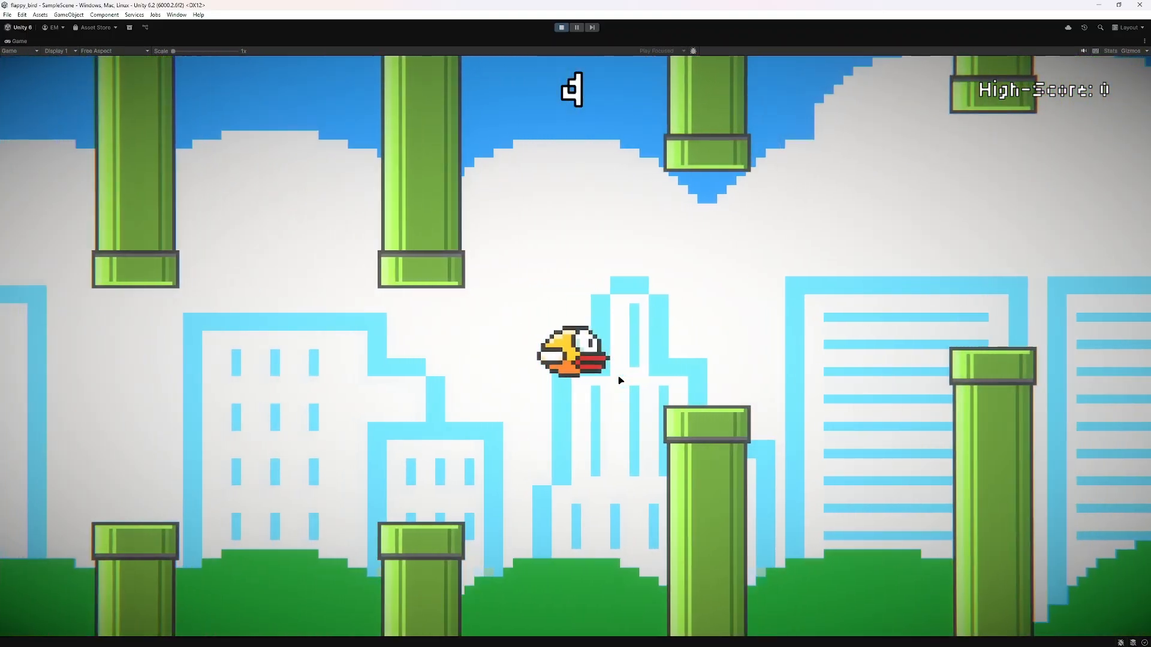
pyautogui.press('space')
pyautogui.press('space')
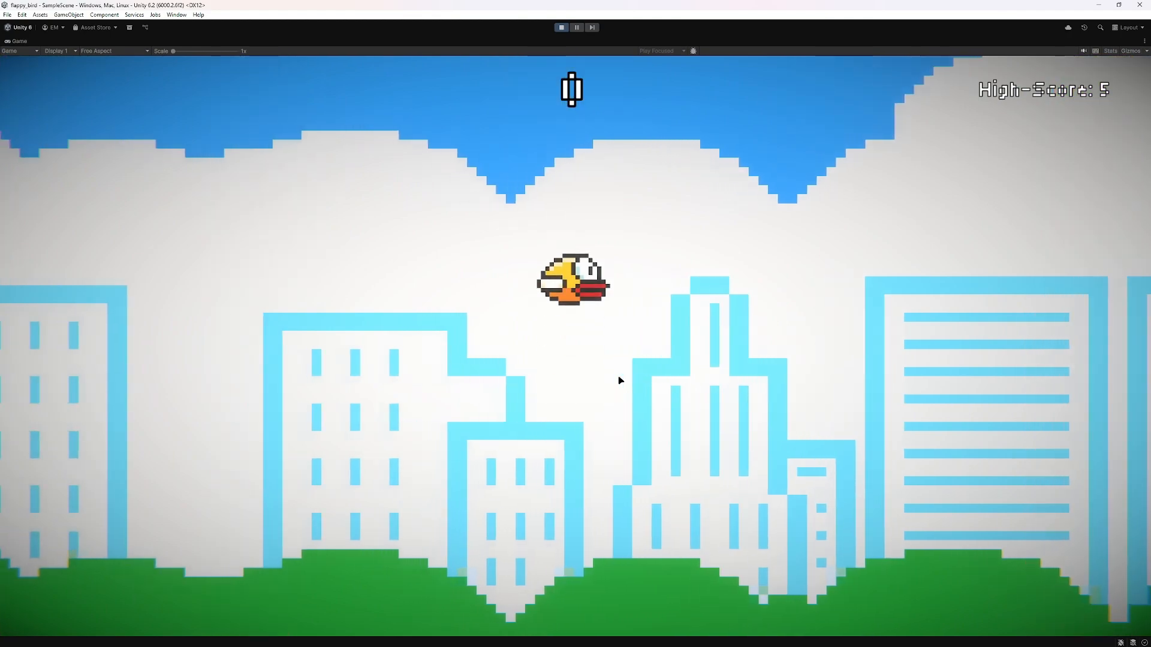
# Step: Keep flapping the bird through the pipes to check the coin sound's loudness, and stop the game
pyautogui.press('space')
pyautogui.press('space')
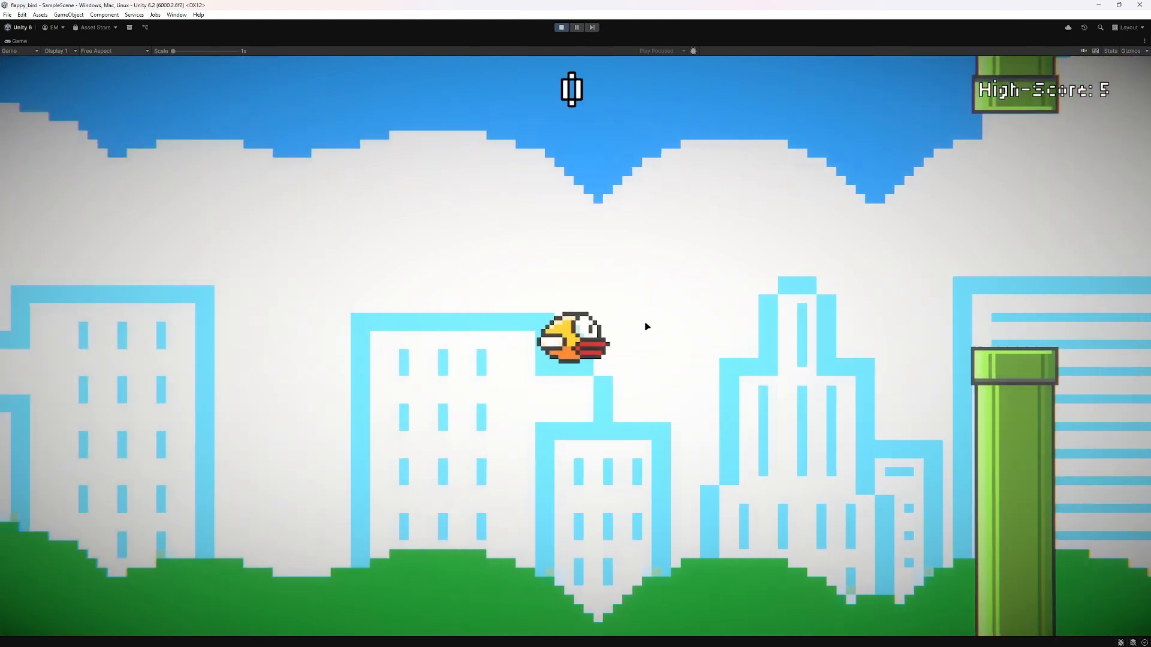
pyautogui.press('space')
pyautogui.press('space')
pyautogui.press('space')
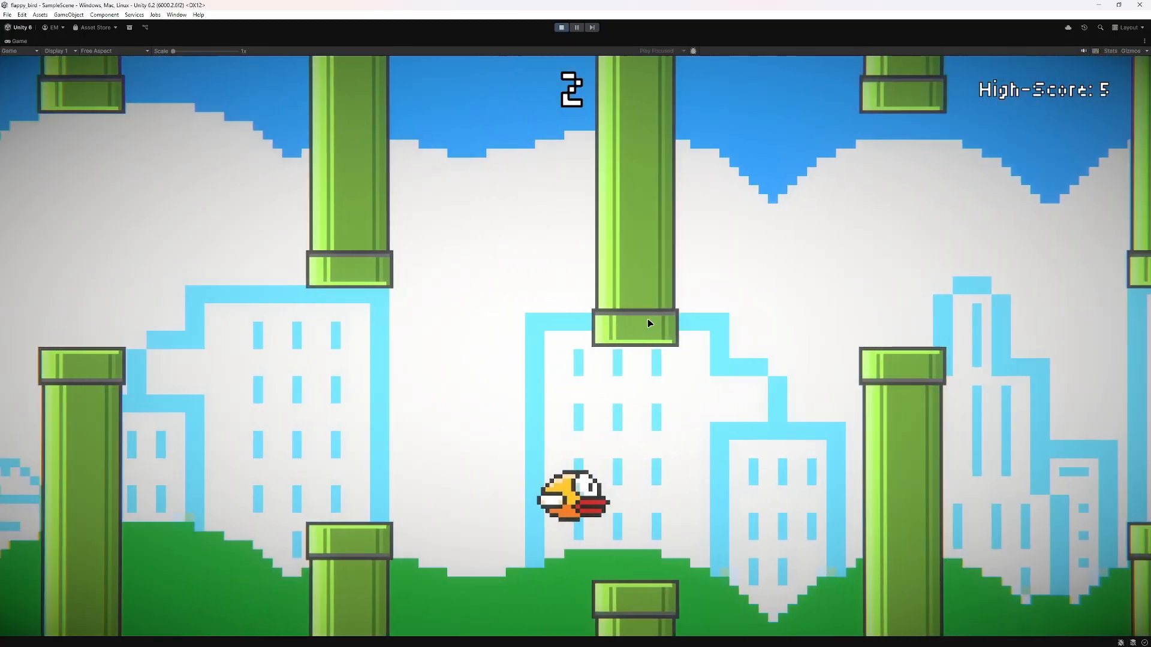
pyautogui.press('space')
pyautogui.press('space')
pyautogui.press('space')
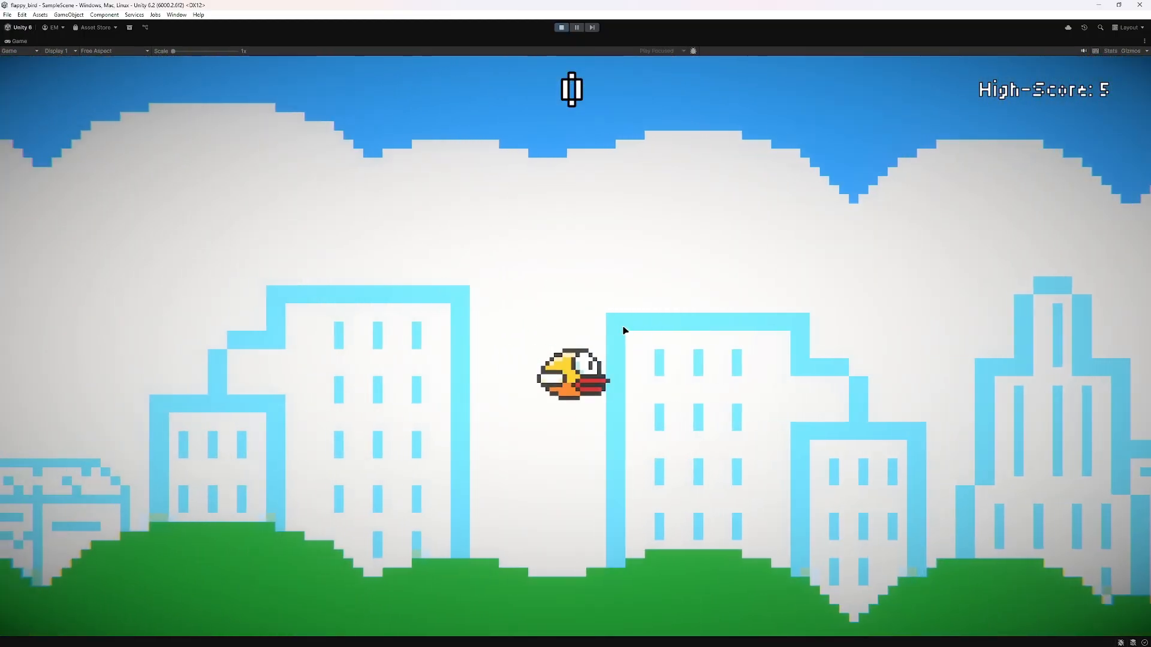
pyautogui.press('space')
pyautogui.click(560, 28)
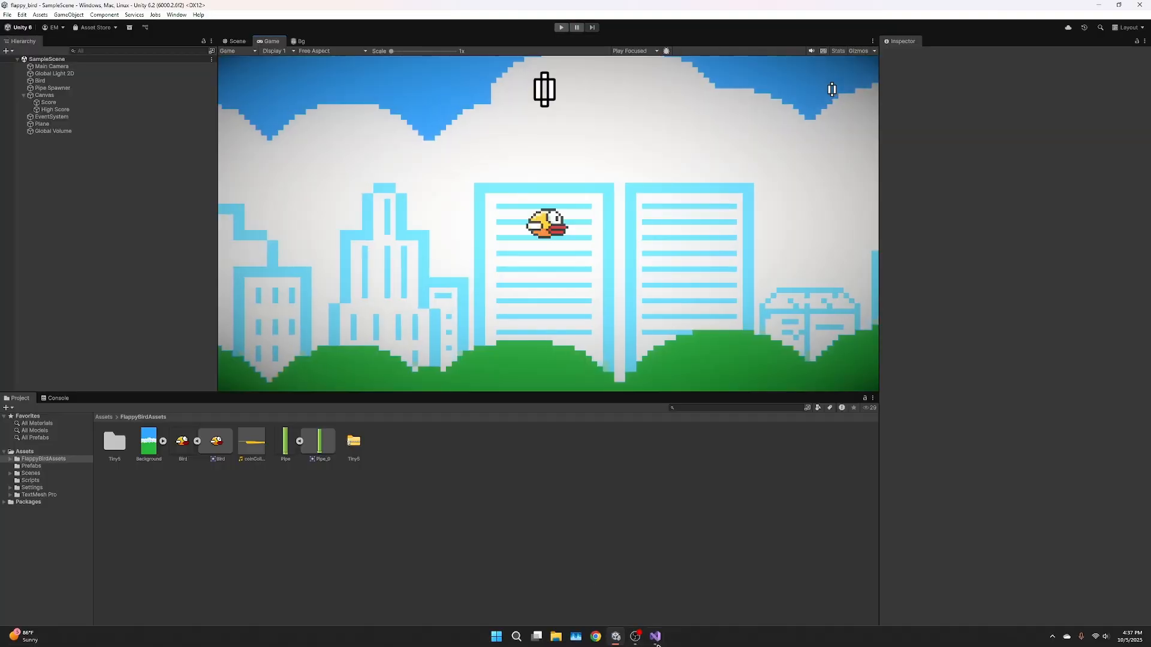
# Step: Switch to Visual Studio, add 0.5f as the volume argument after pointsSFX in the PlayOneShot call, and return to Unity
pyautogui.click(655, 636)
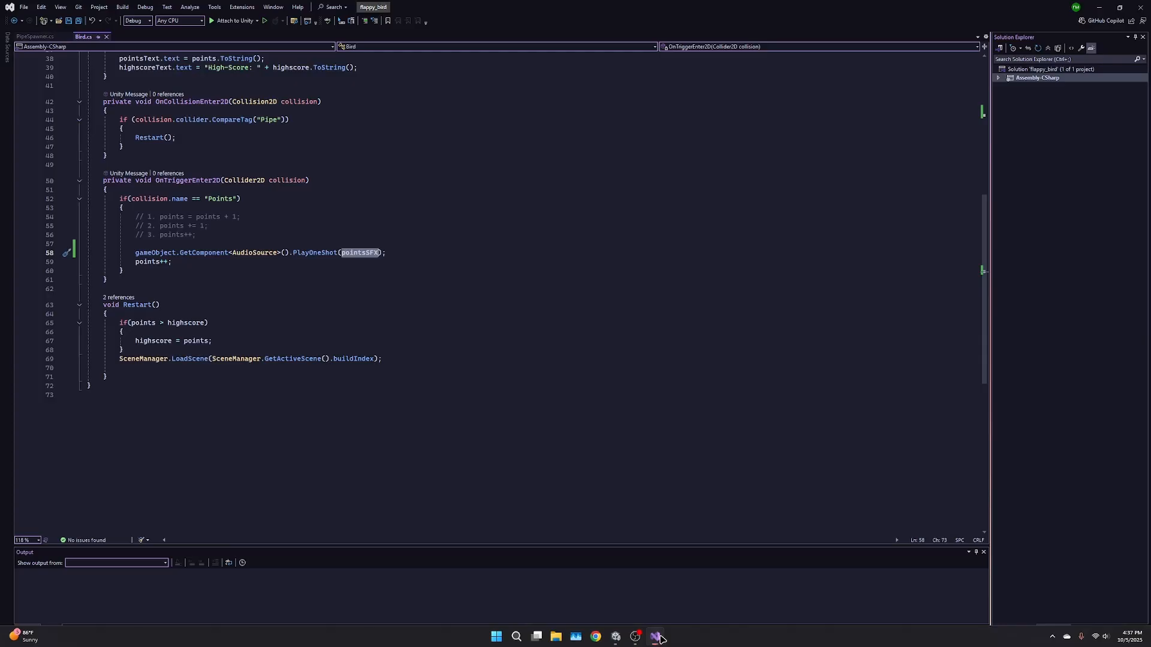
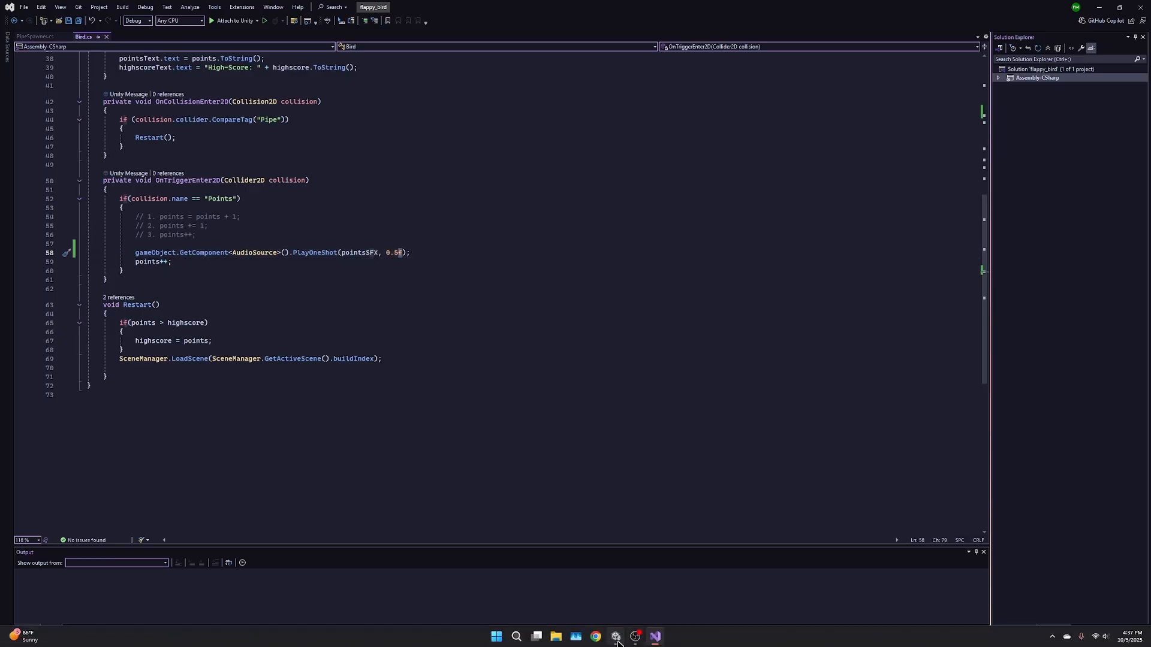
pyautogui.click(617, 637)
# Step: Run the game in a maximized Game view, fly the bird through the pipes to test the quieter coin sound, and exit play mode
pyautogui.doubleClick(265, 38)
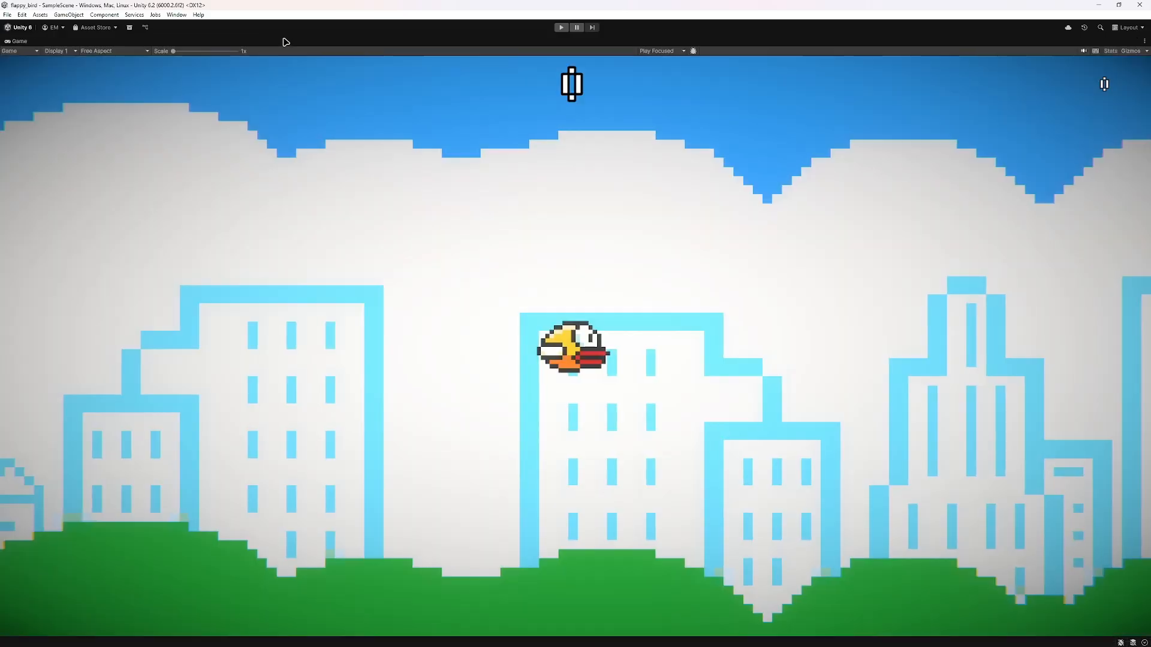
pyautogui.click(561, 28)
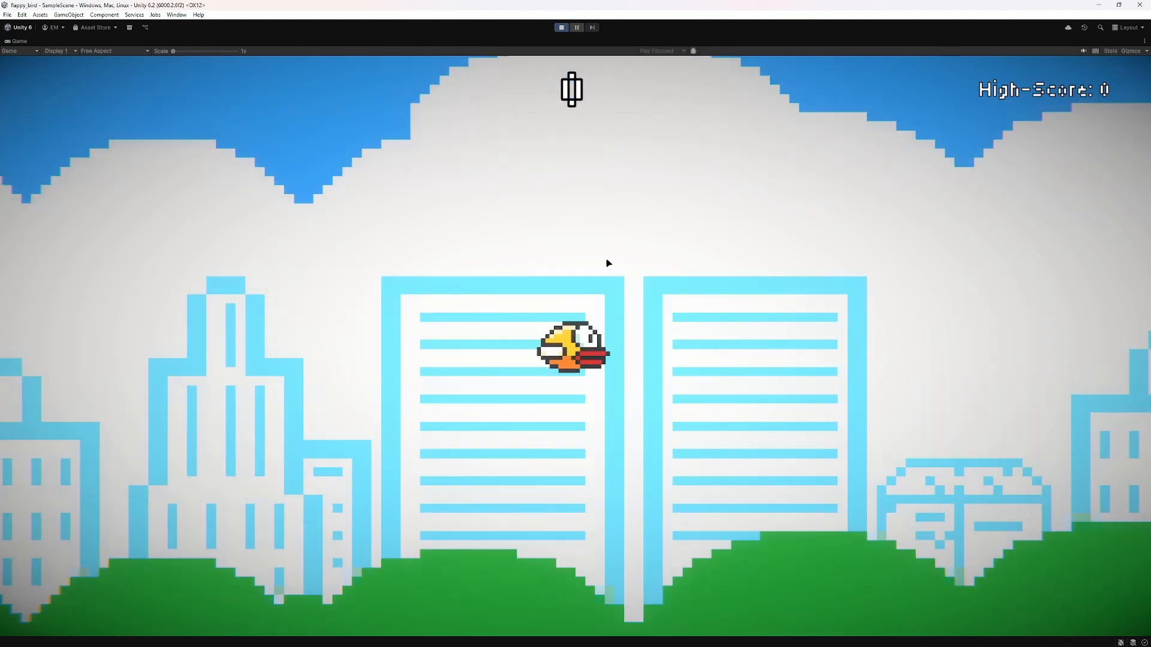
pyautogui.click(587, 308)
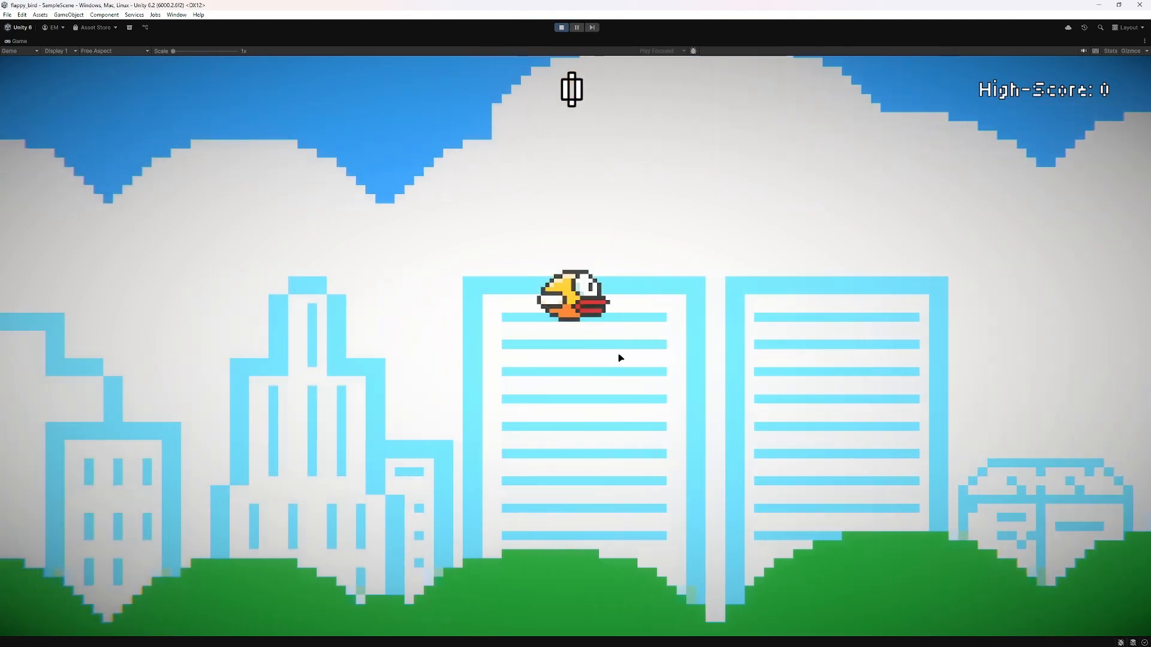
pyautogui.click(619, 357)
pyautogui.click(619, 357)
pyautogui.click(621, 358)
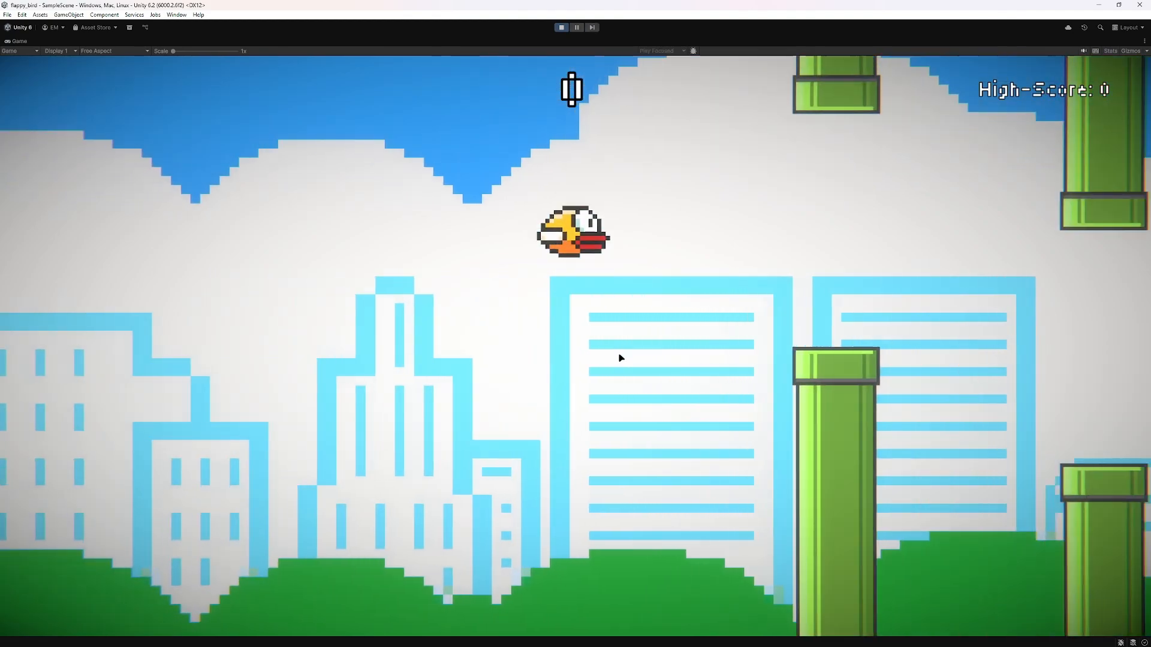
pyautogui.click(621, 357)
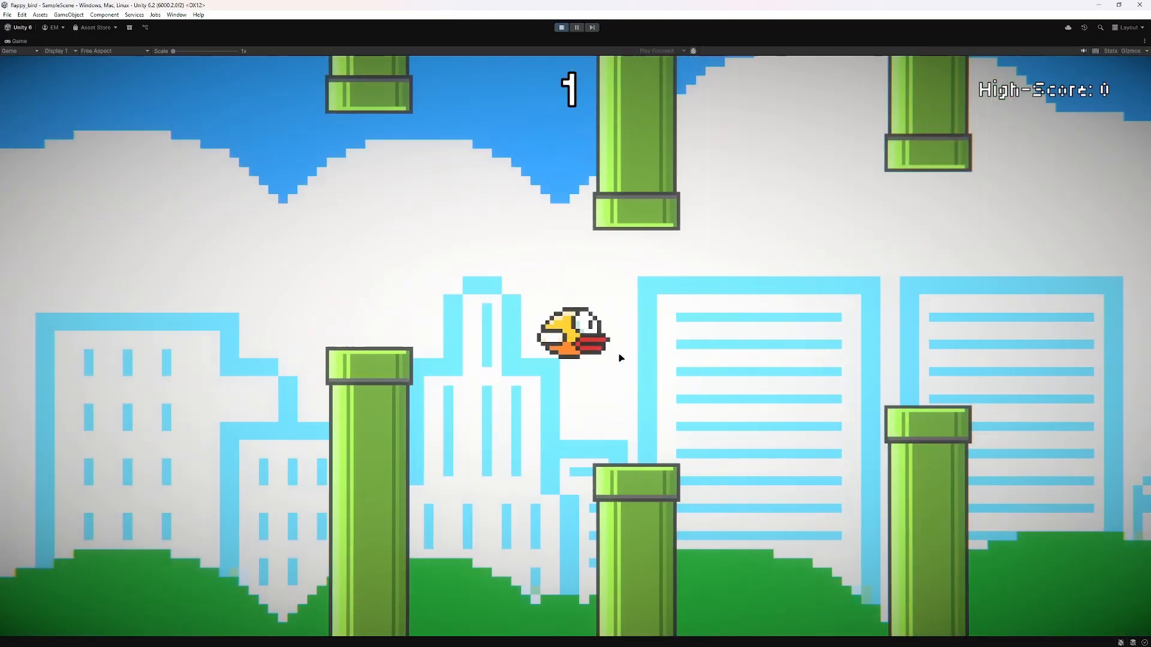
pyautogui.click(624, 358)
pyautogui.click(665, 359)
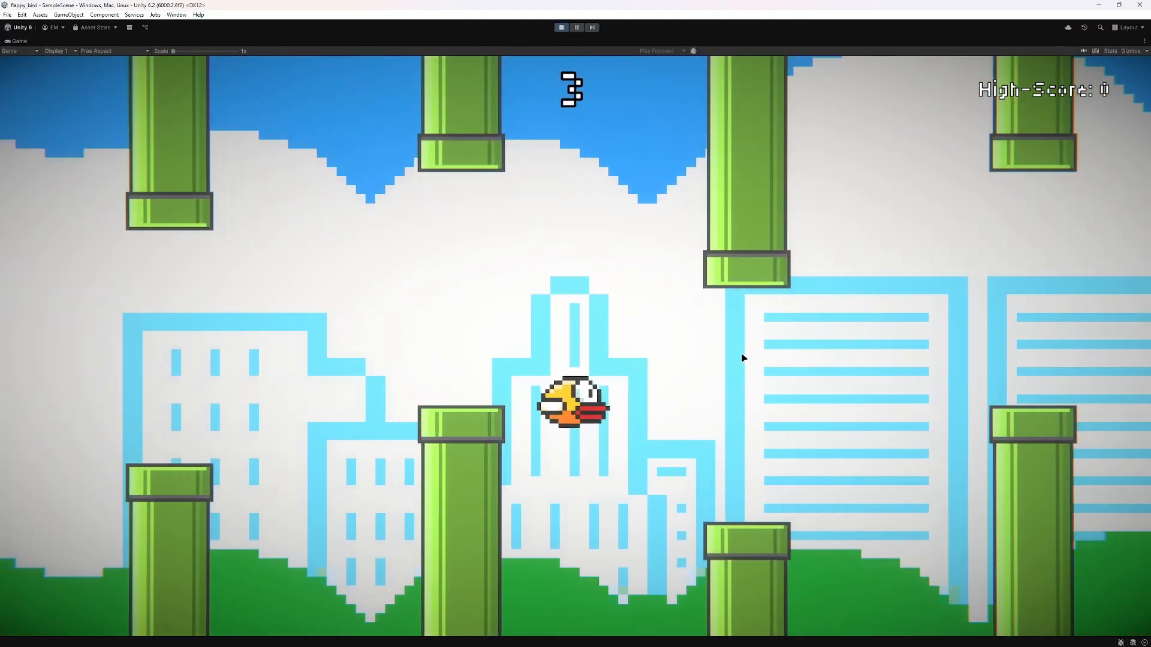
pyautogui.click(746, 357)
pyautogui.click(899, 370)
pyautogui.click(922, 371)
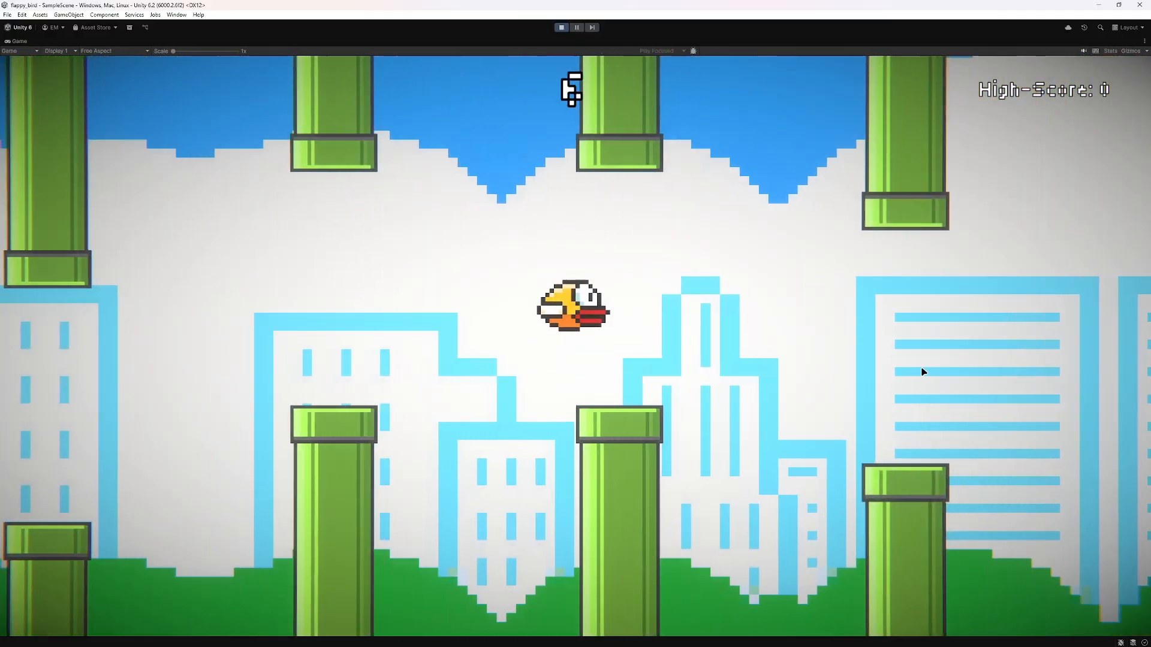
pyautogui.click(922, 372)
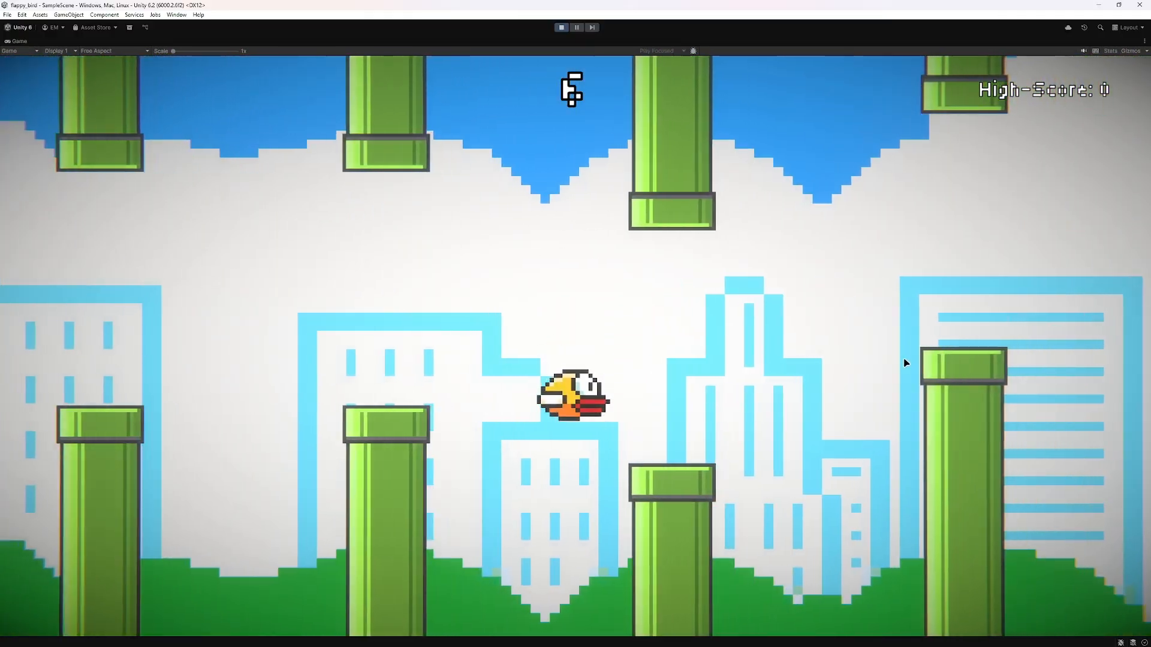
pyautogui.click(899, 362)
pyautogui.click(801, 344)
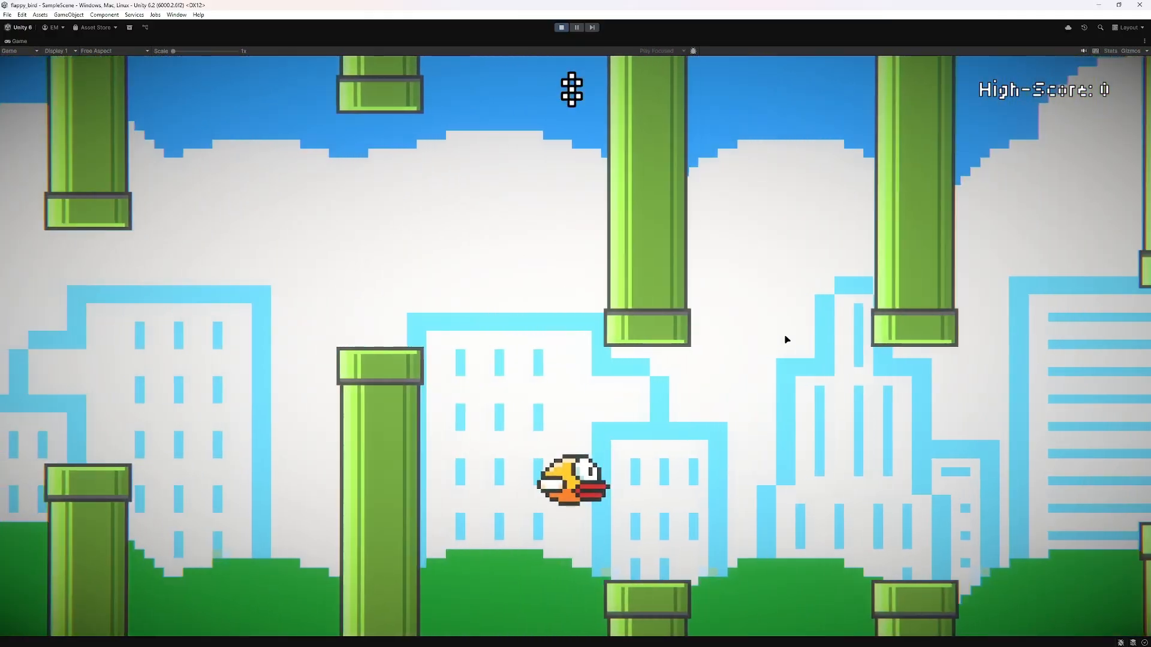
pyautogui.click(786, 335)
pyautogui.click(786, 338)
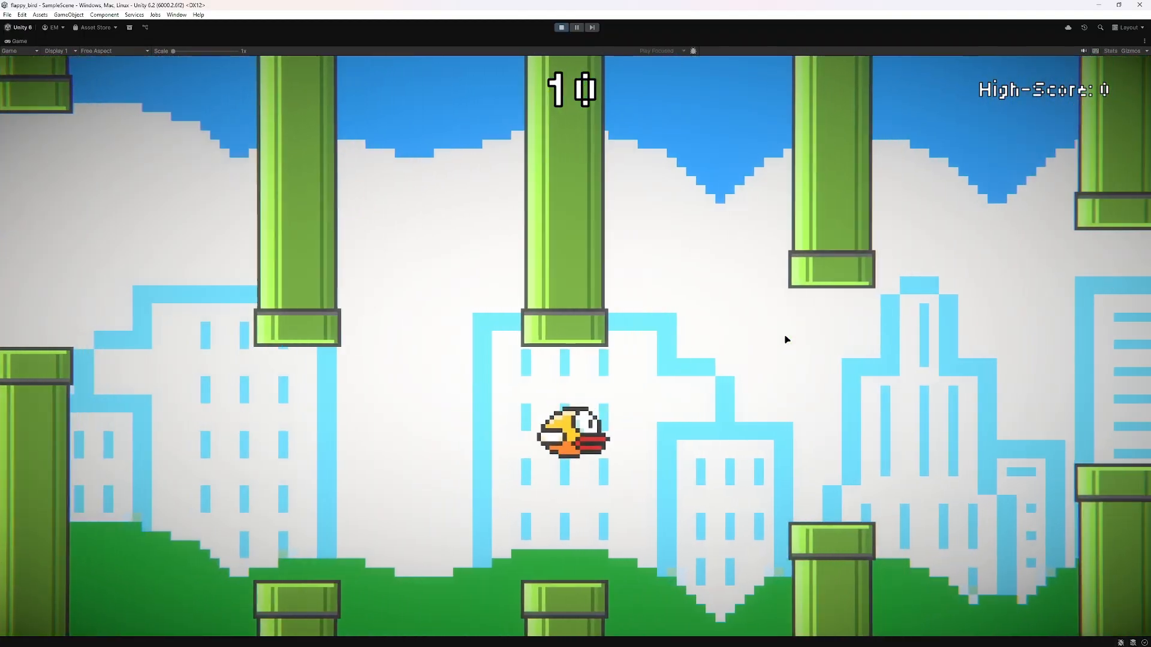
pyautogui.click(787, 340)
pyautogui.click(786, 340)
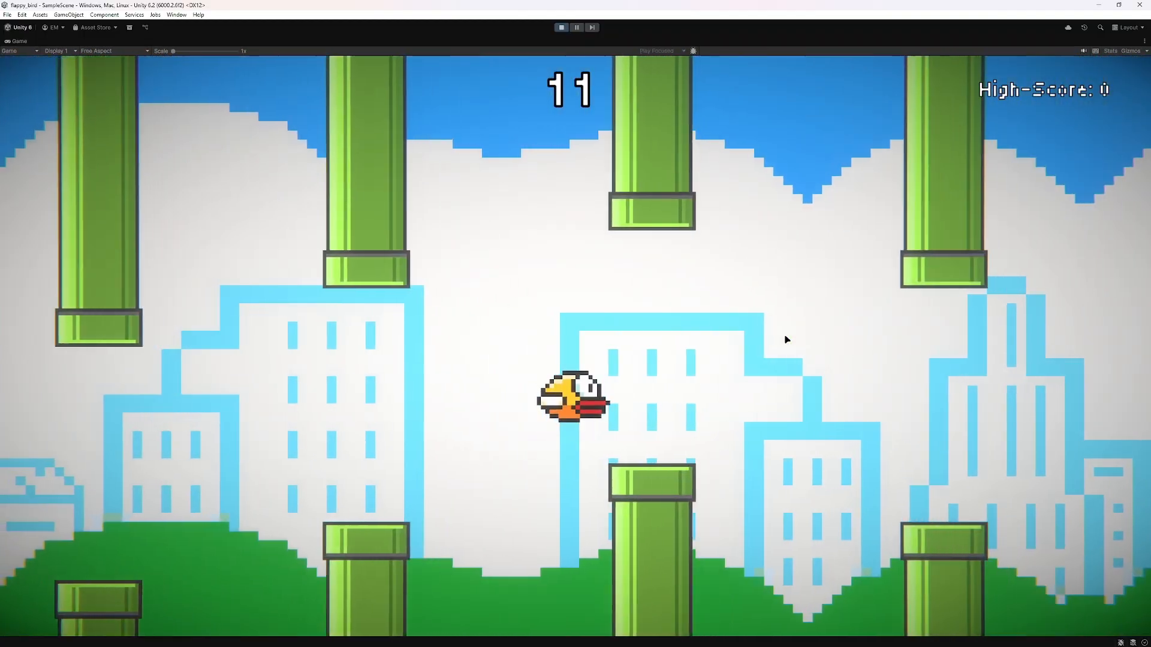
pyautogui.click(785, 337)
pyautogui.click(806, 367)
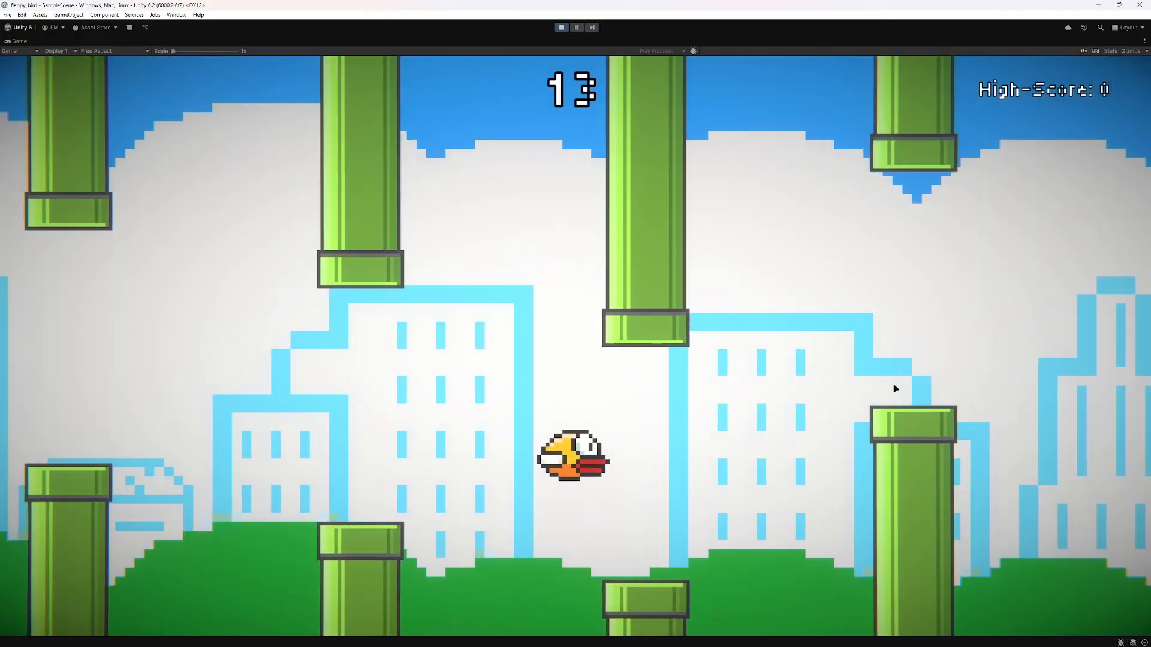
pyautogui.click(893, 388)
pyautogui.click(863, 374)
pyautogui.click(840, 361)
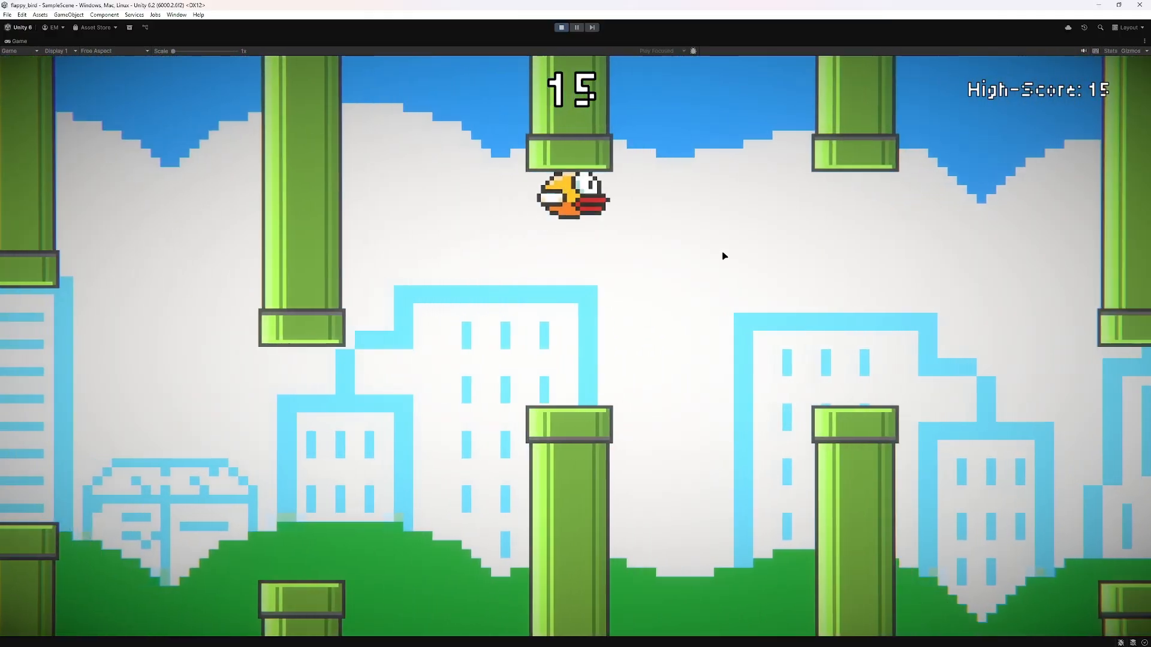
pyautogui.doubleClick(10, 41)
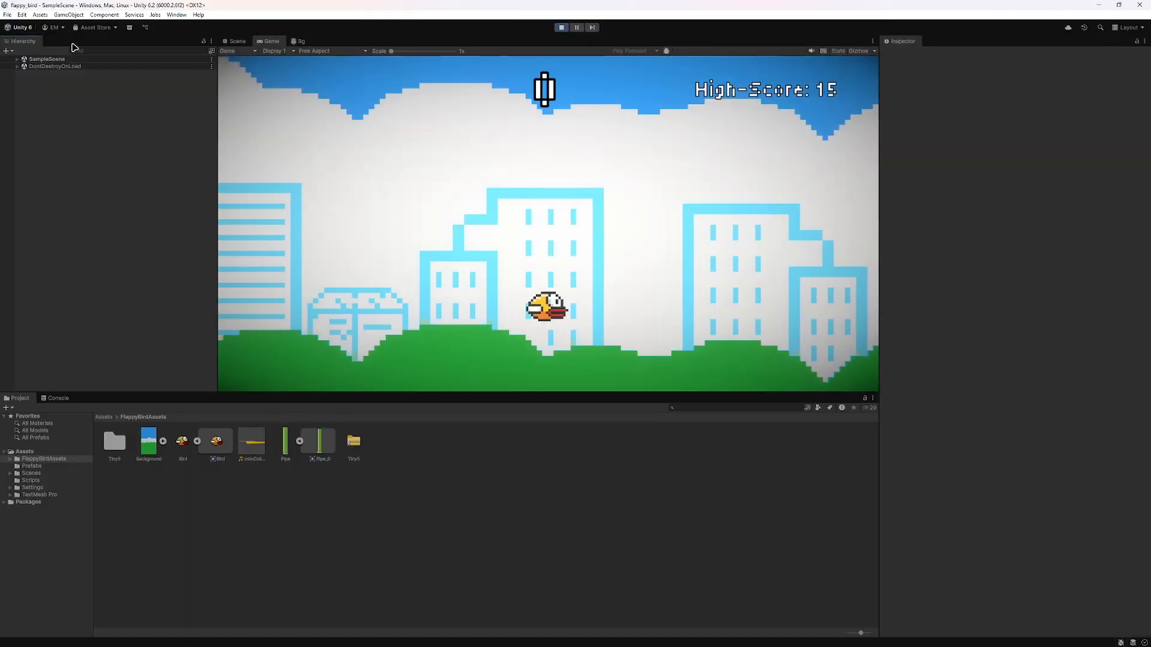
pyautogui.click(561, 28)
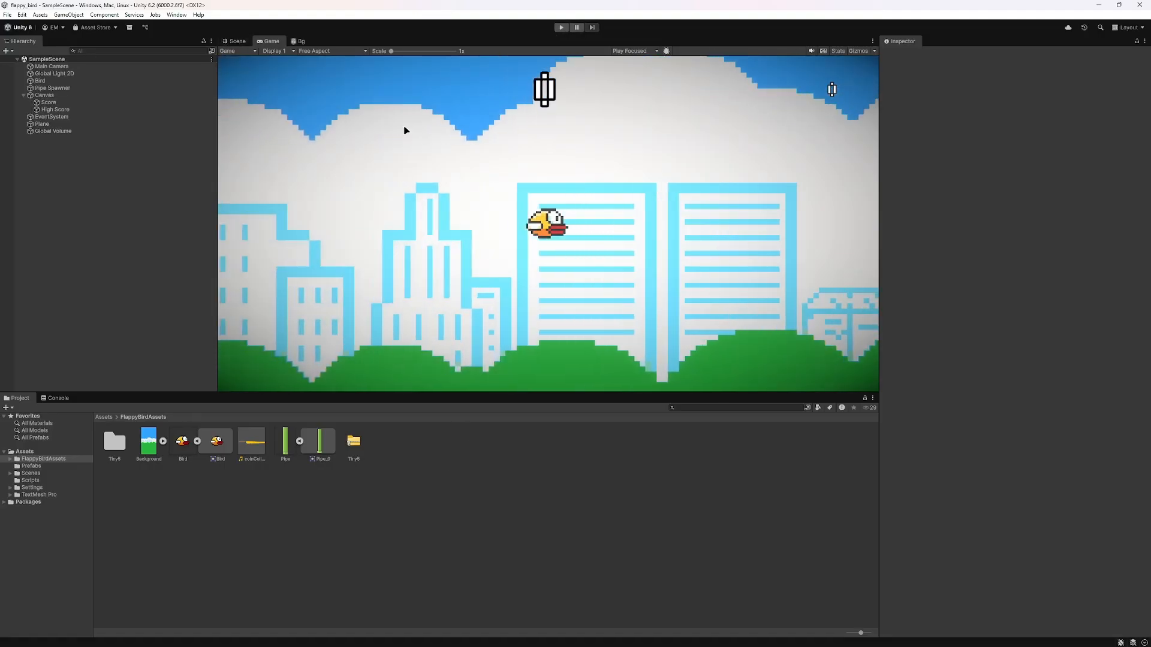
pyautogui.click(235, 41)
pyautogui.scroll(5, 529, 244)
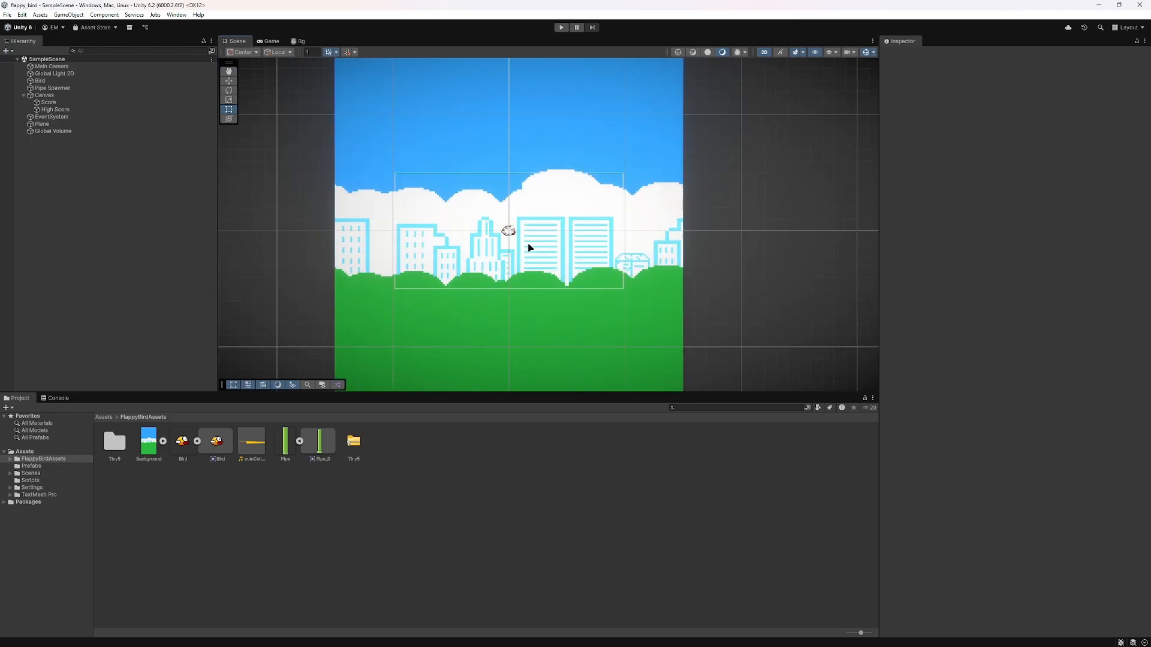
pyautogui.hotkey('ctrl', 'p')
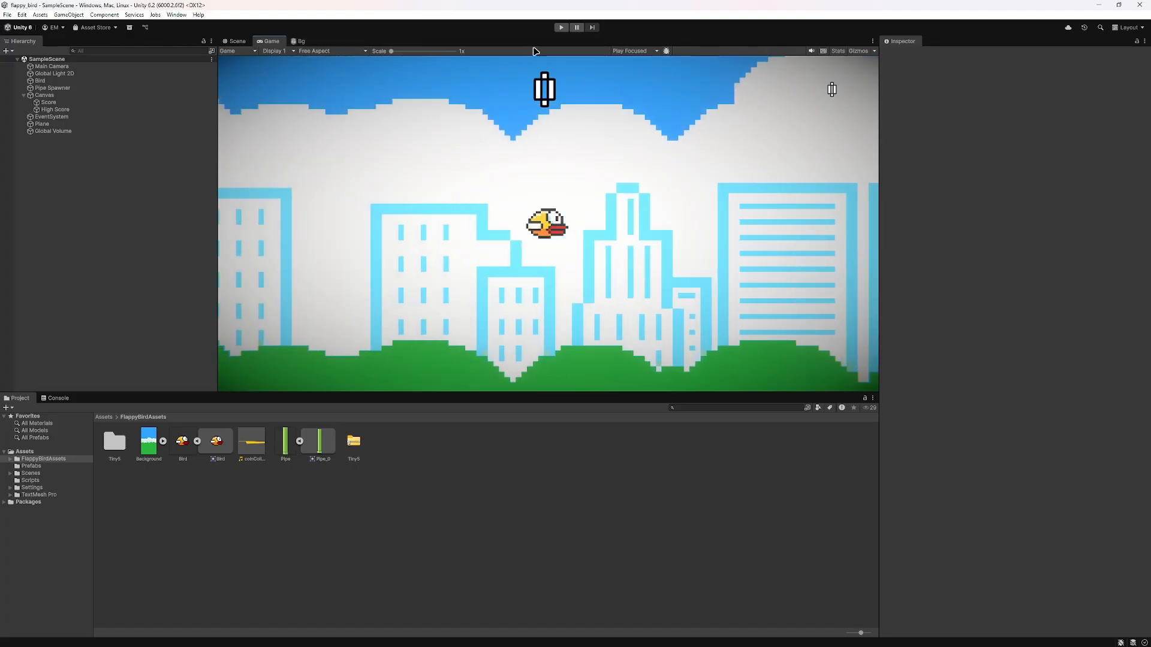
# Step: Maximize the Game view, run the game and fly the bird through the pipes until the round ends to playtest scoring
pyautogui.doubleClick(268, 42)
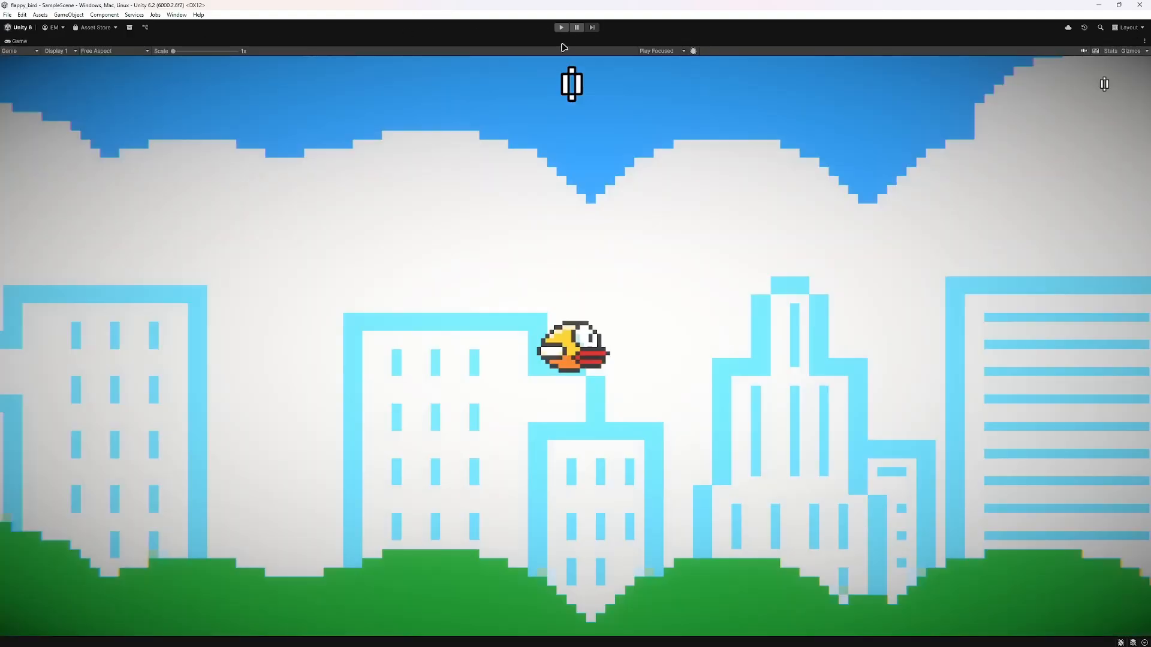
pyautogui.click(560, 28)
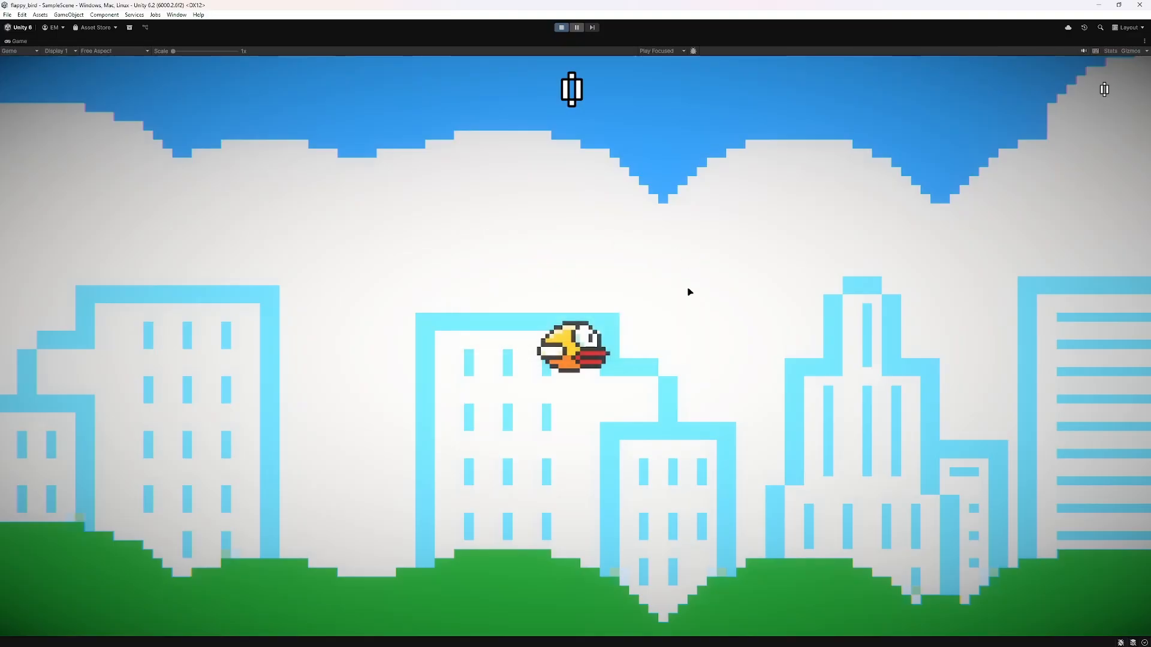
pyautogui.press('space')
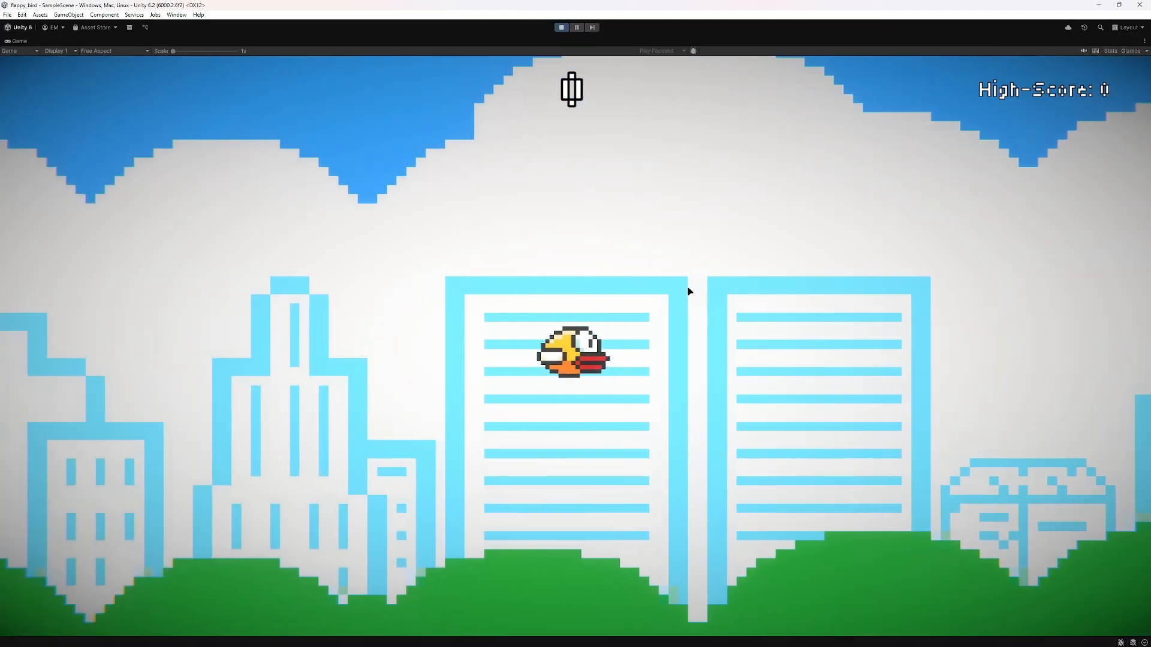
pyautogui.press('space')
pyautogui.press('space')
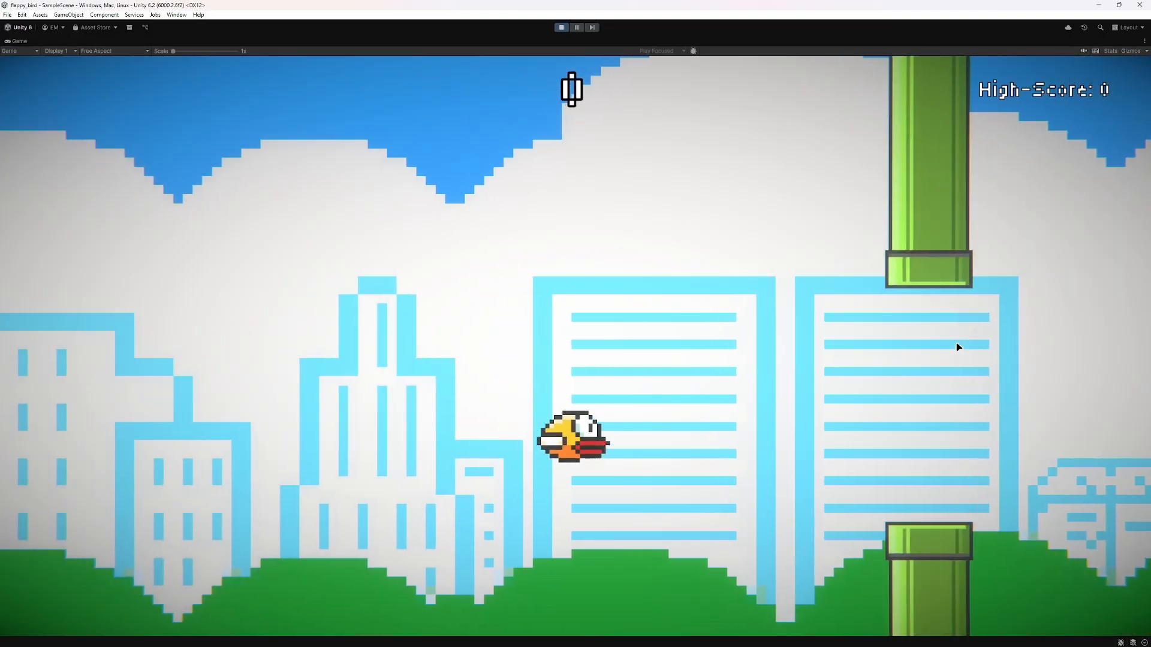
pyautogui.press('space')
pyautogui.press('space')
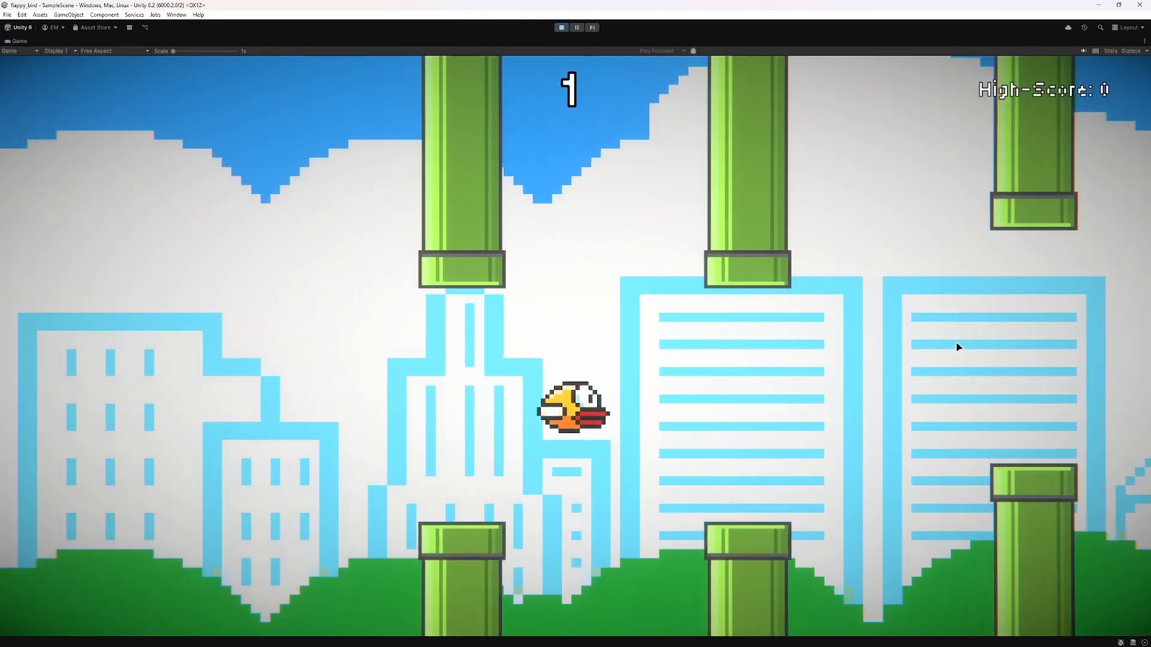
pyautogui.press('space')
pyautogui.press('space')
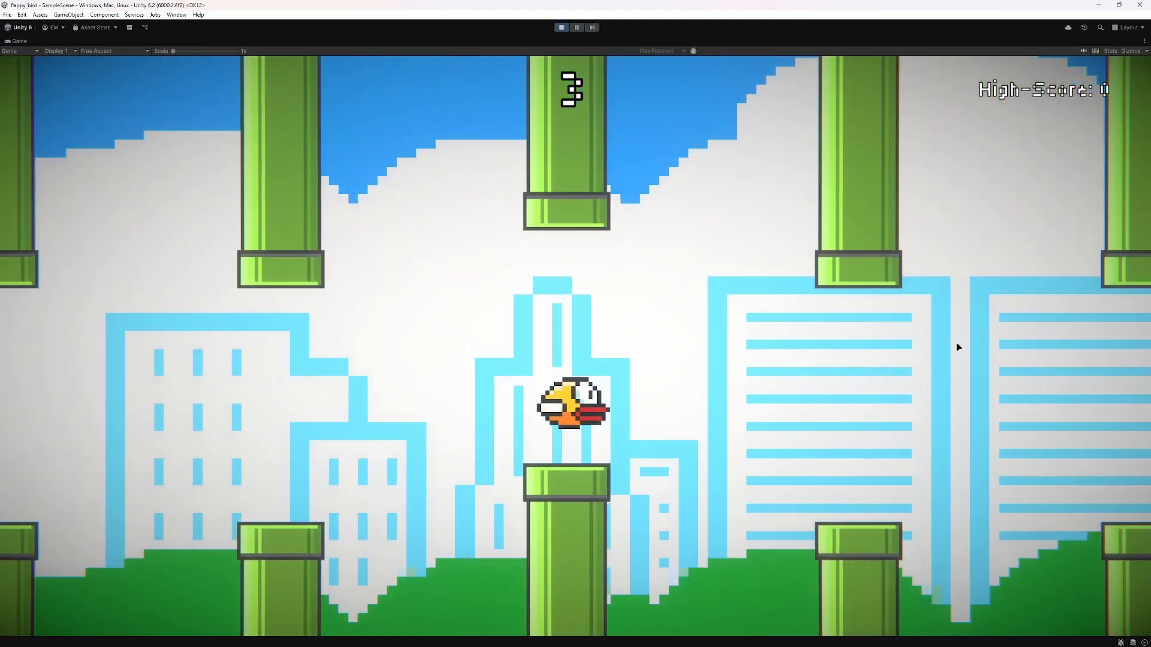
pyautogui.press('space')
pyautogui.press('space')
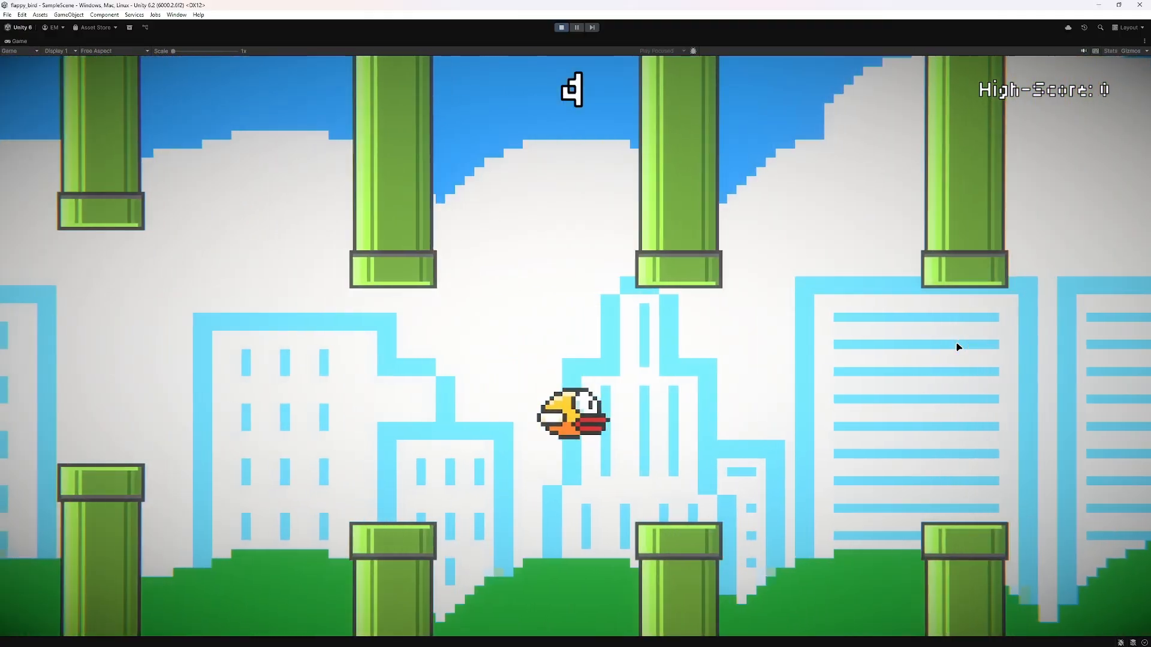
pyautogui.press('space')
pyautogui.press('space')
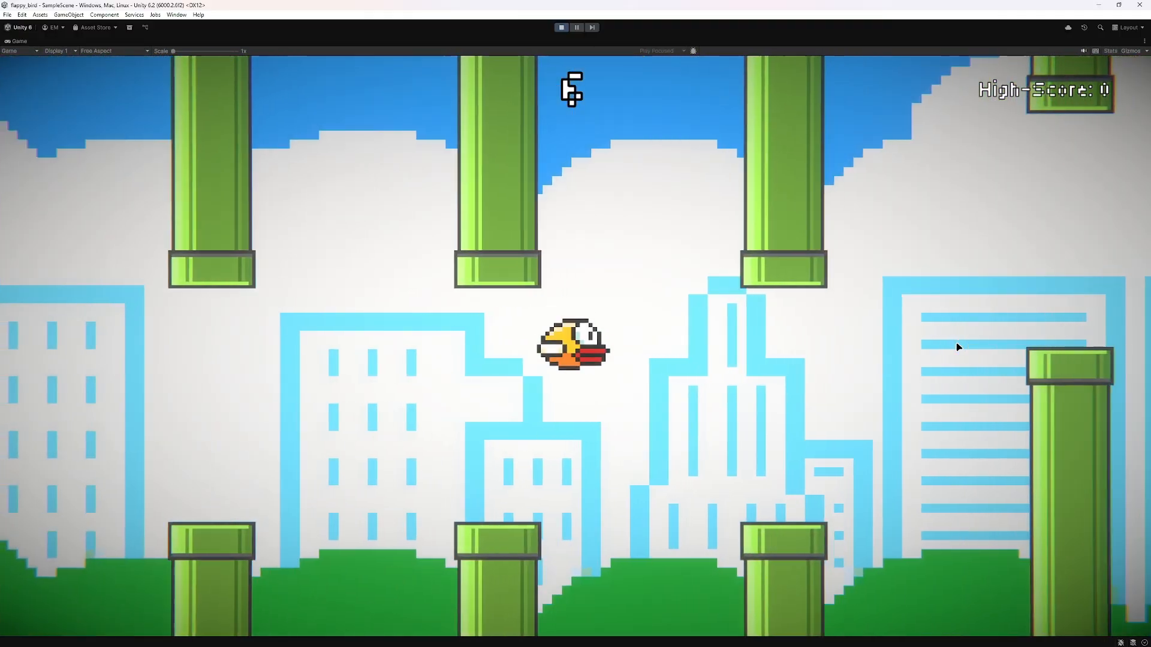
pyautogui.press('space')
pyautogui.press('space')
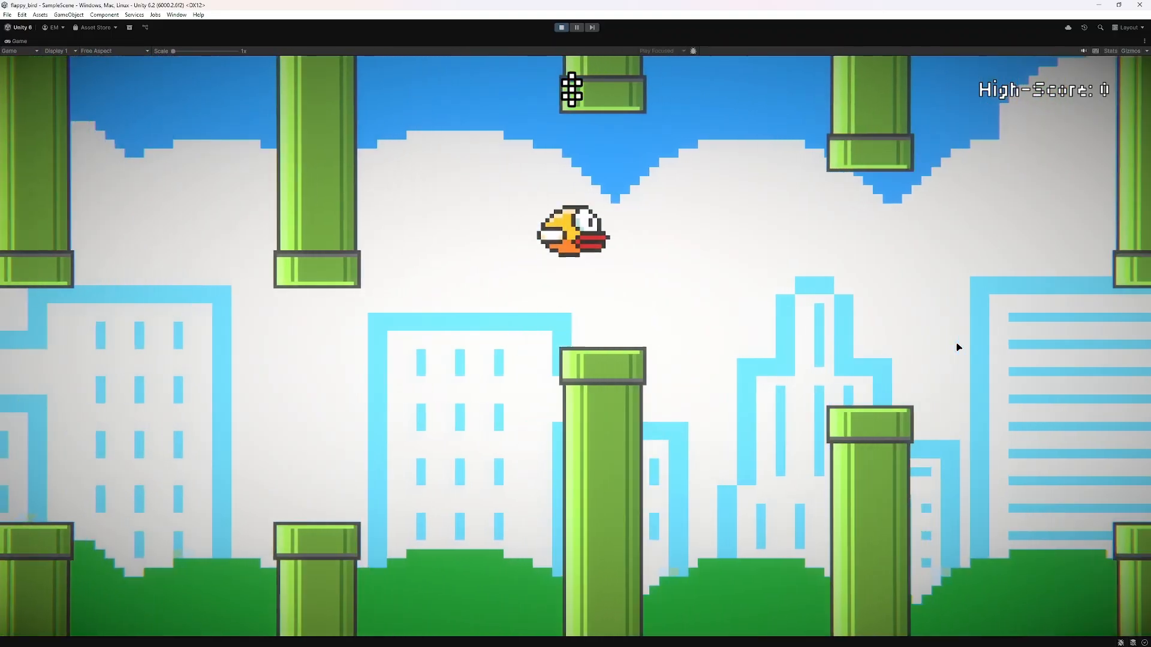
pyautogui.press('space')
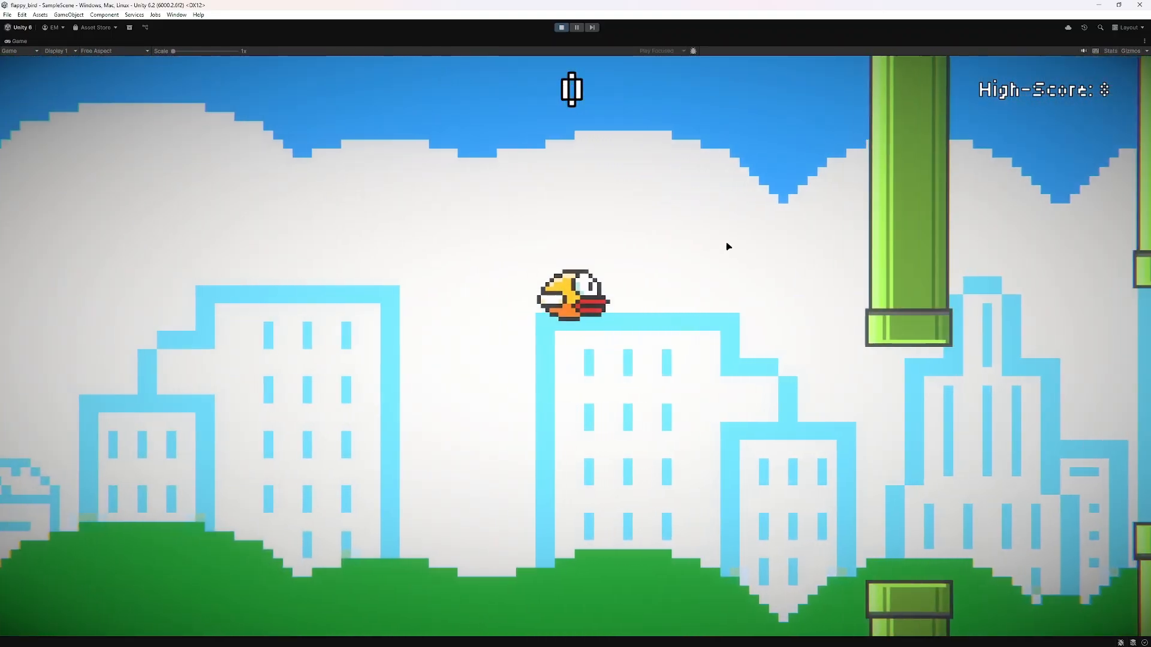
# Step: Play another round after the restart, flapping the bird through the pipe gaps to try to beat the high score
pyautogui.press('space')
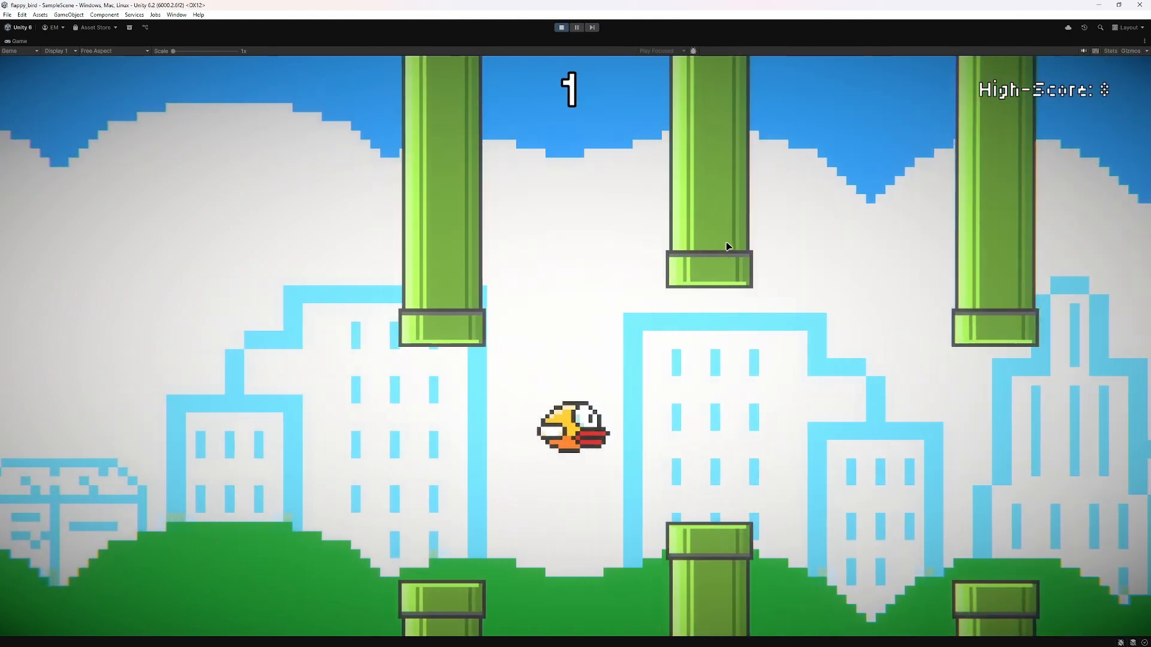
pyautogui.press('space')
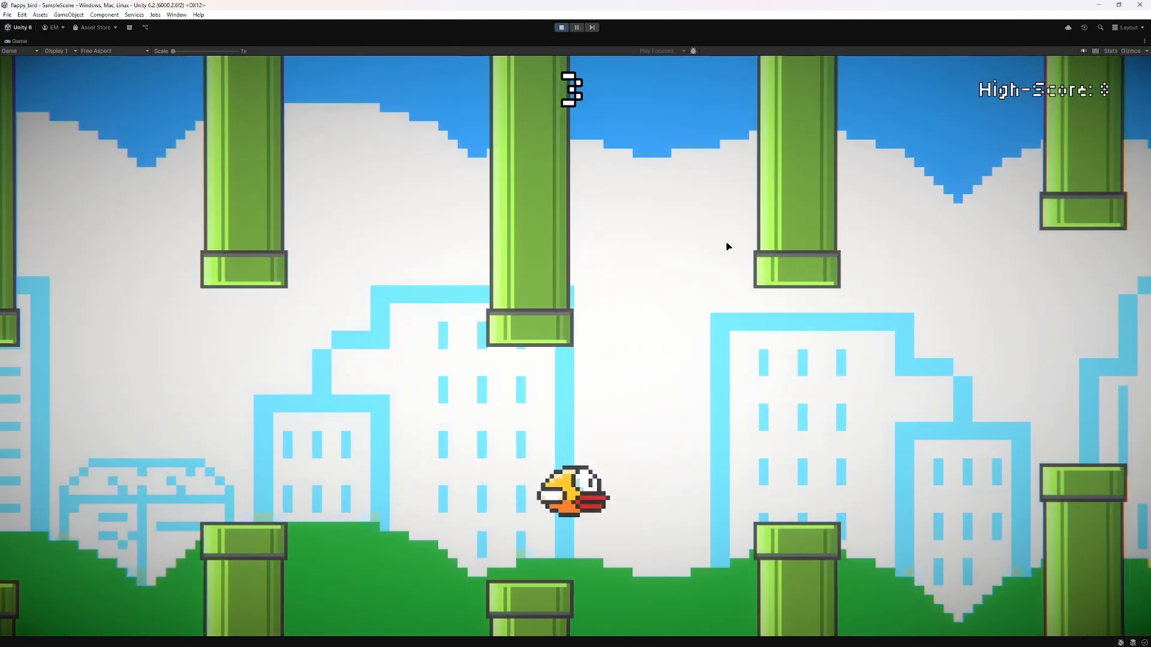
pyautogui.press('space')
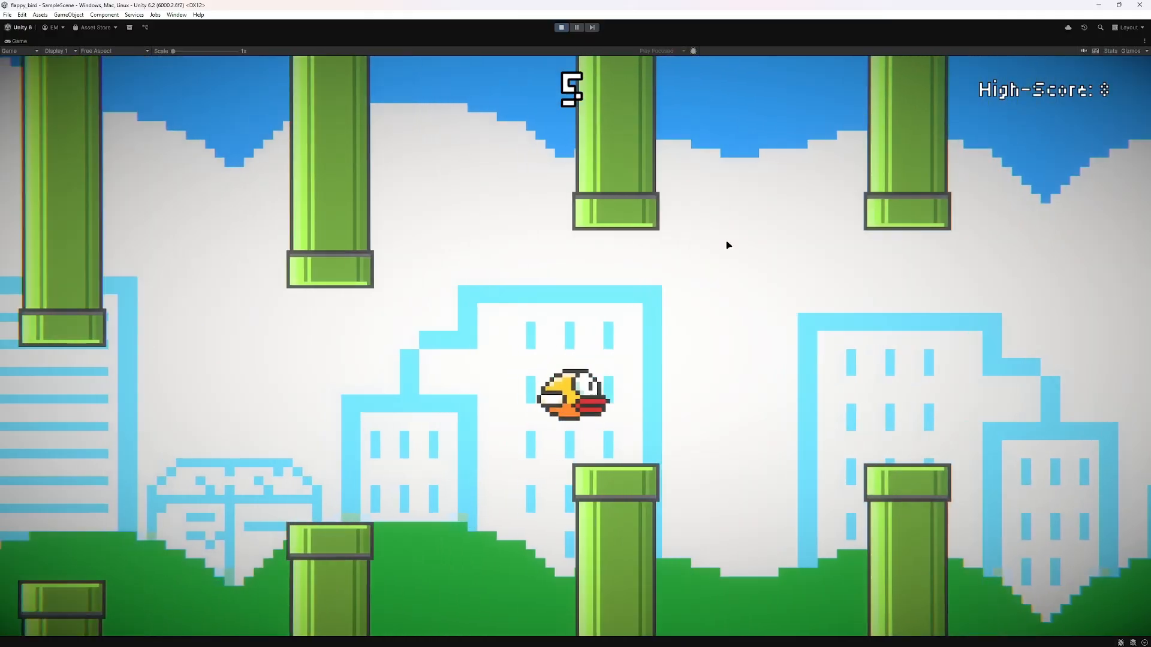
pyautogui.press('space')
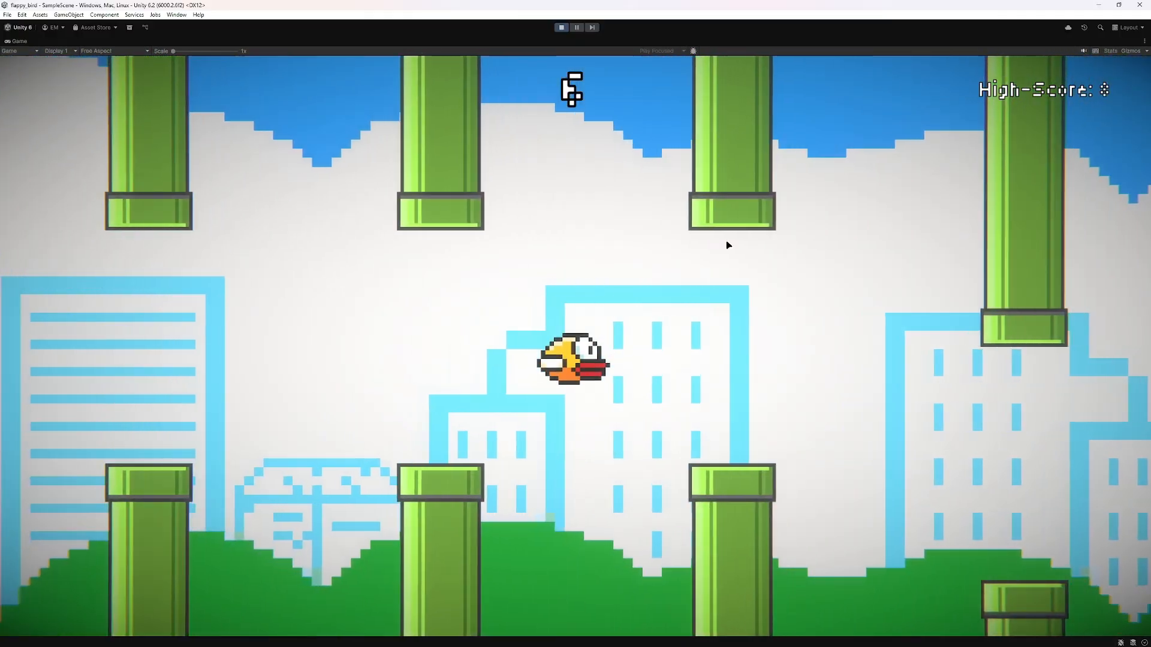
pyautogui.press('space')
pyautogui.press('space')
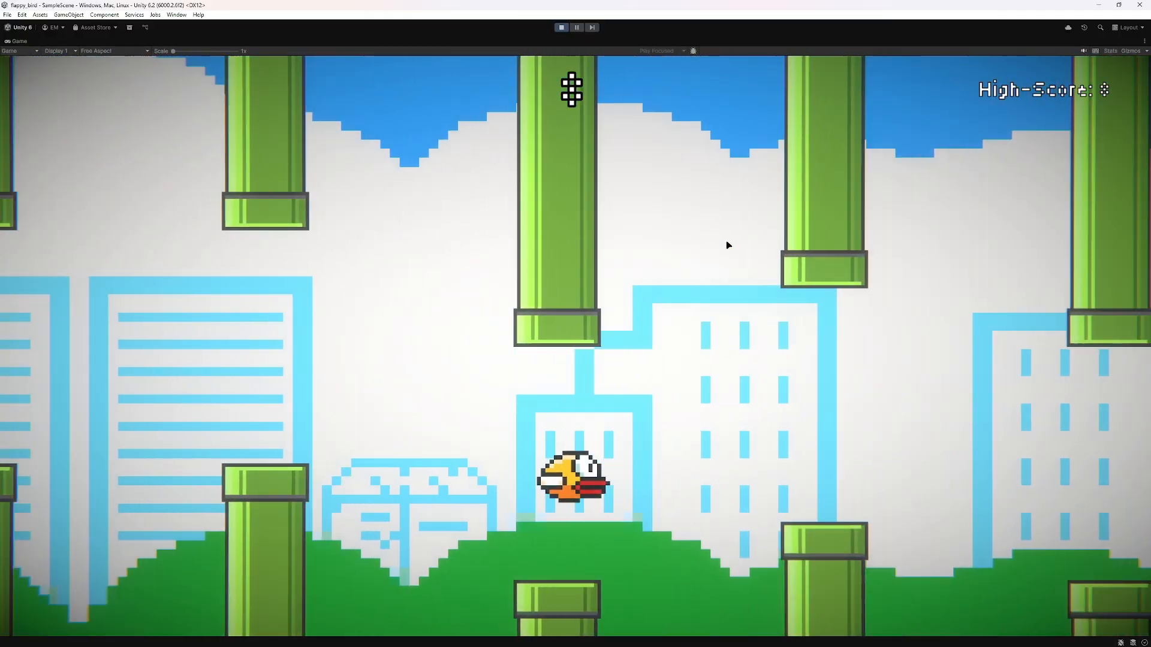
pyautogui.press('space')
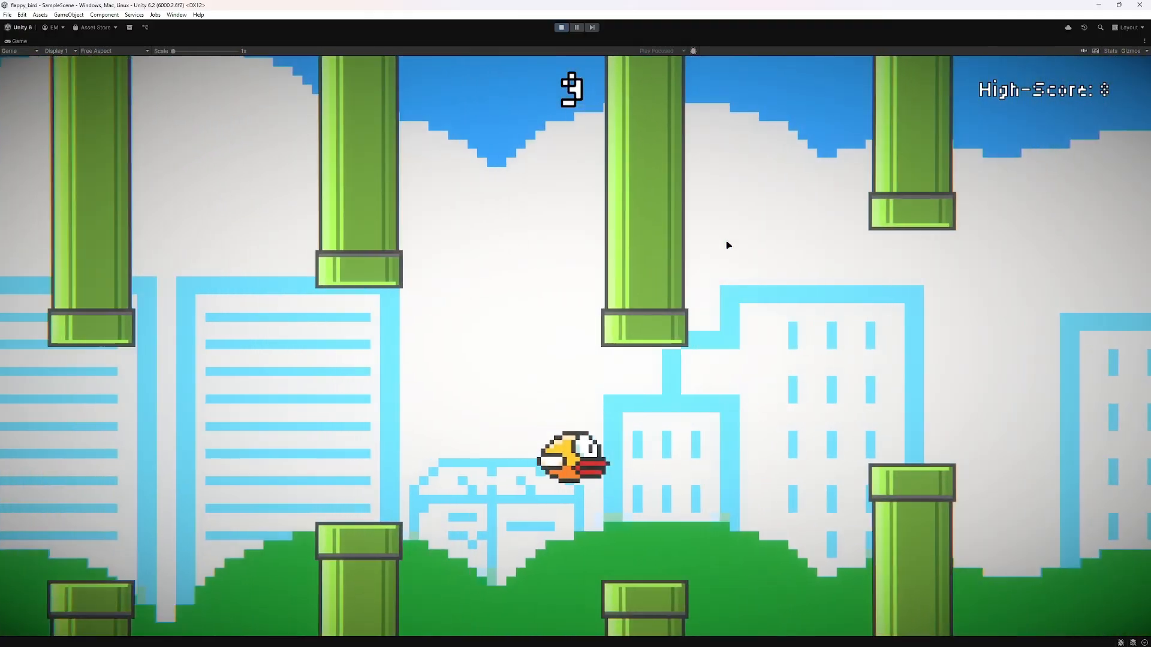
pyautogui.press('space')
pyautogui.press('space')
pyautogui.press('space')
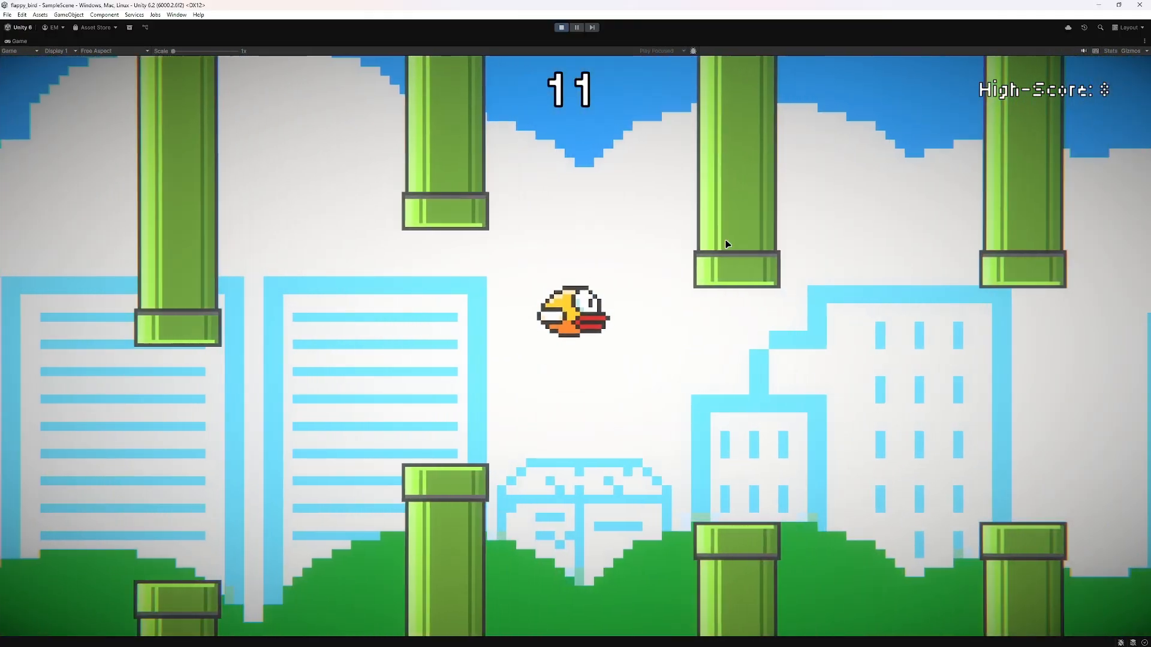
pyautogui.press('space')
pyautogui.press('space')
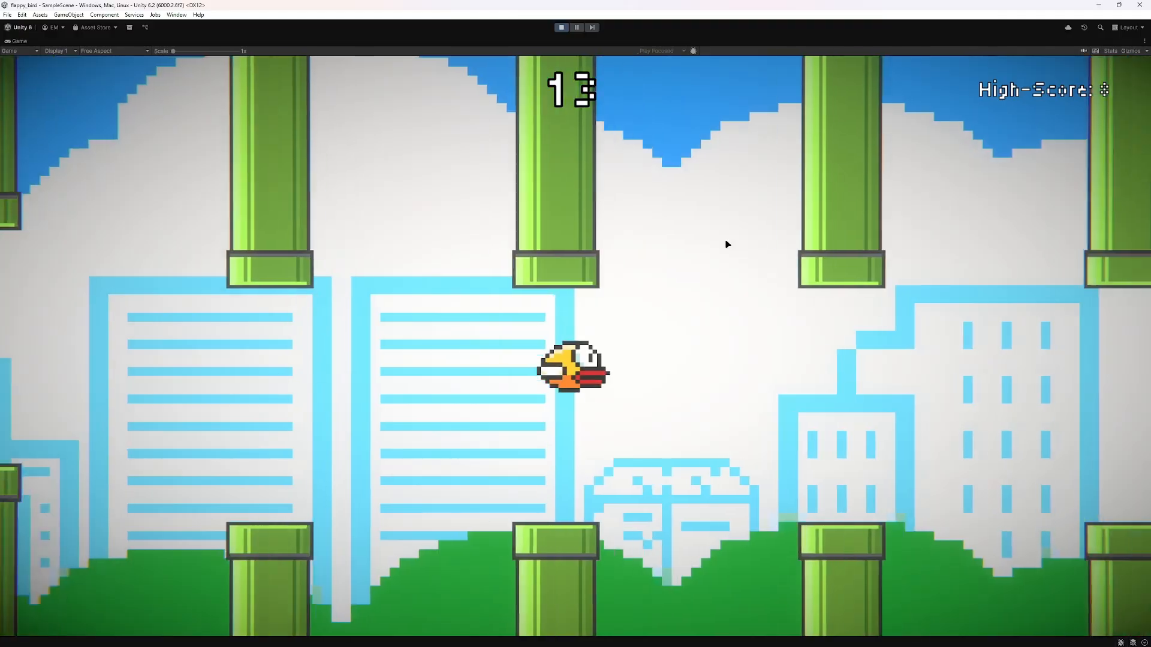
pyautogui.press('space')
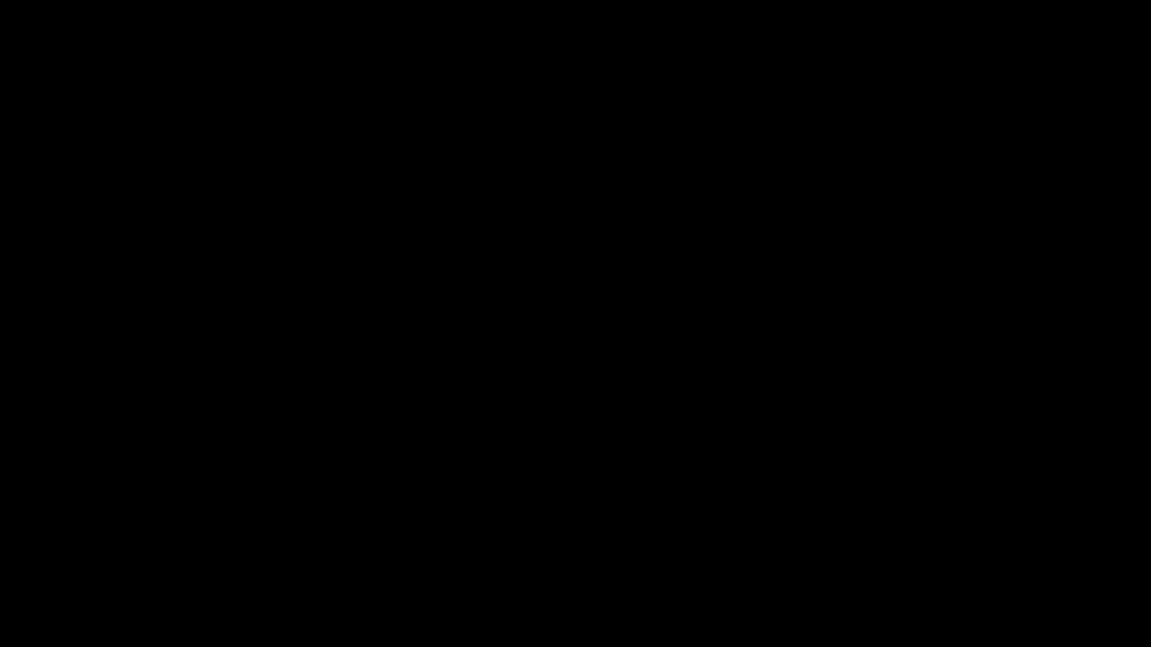